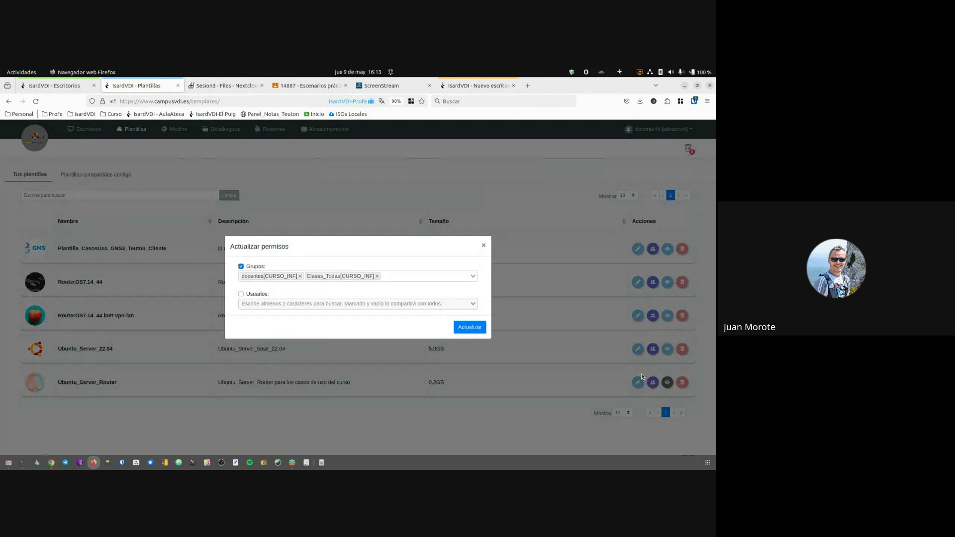
# Save the template's group sharing, then retry the student's template search for 'ubu'
pyautogui.click(386, 277)
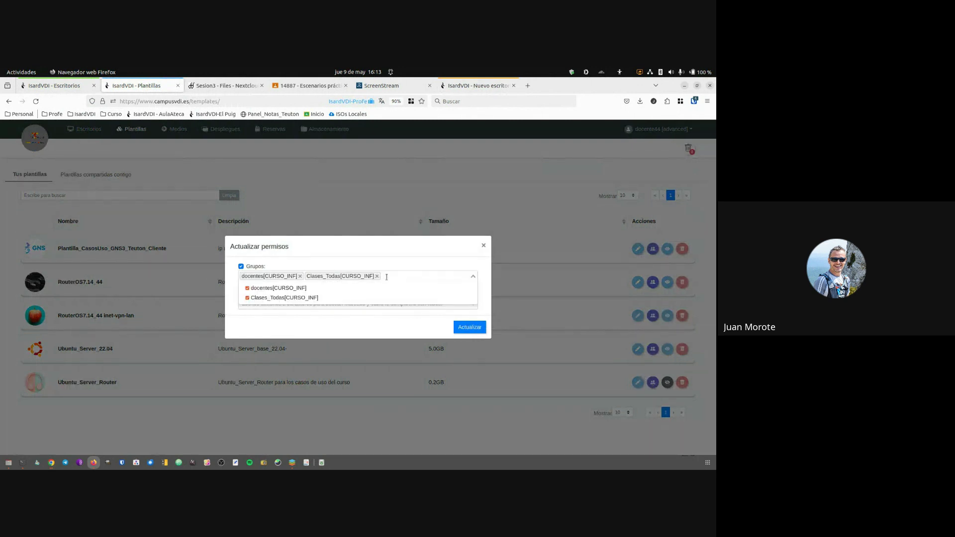
pyautogui.click(470, 327)
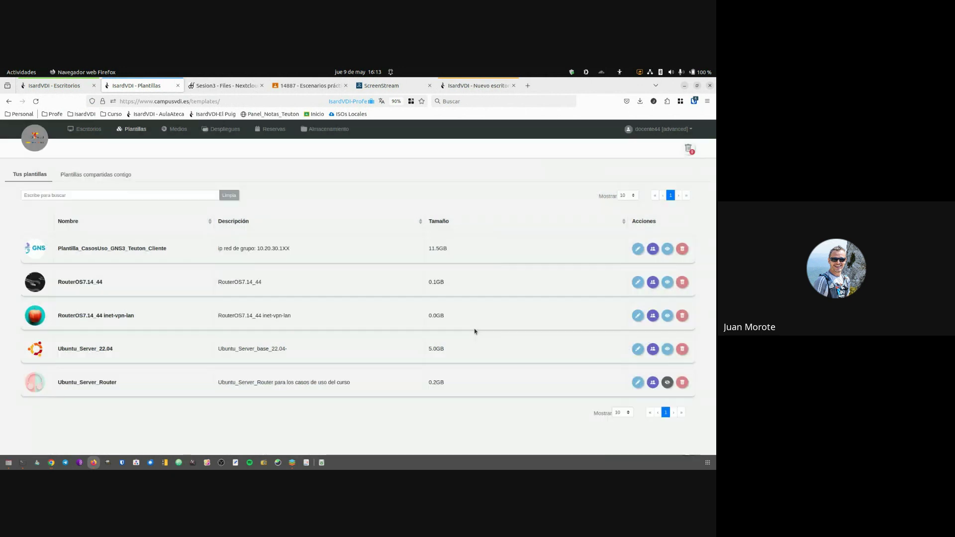
pyautogui.click(477, 86)
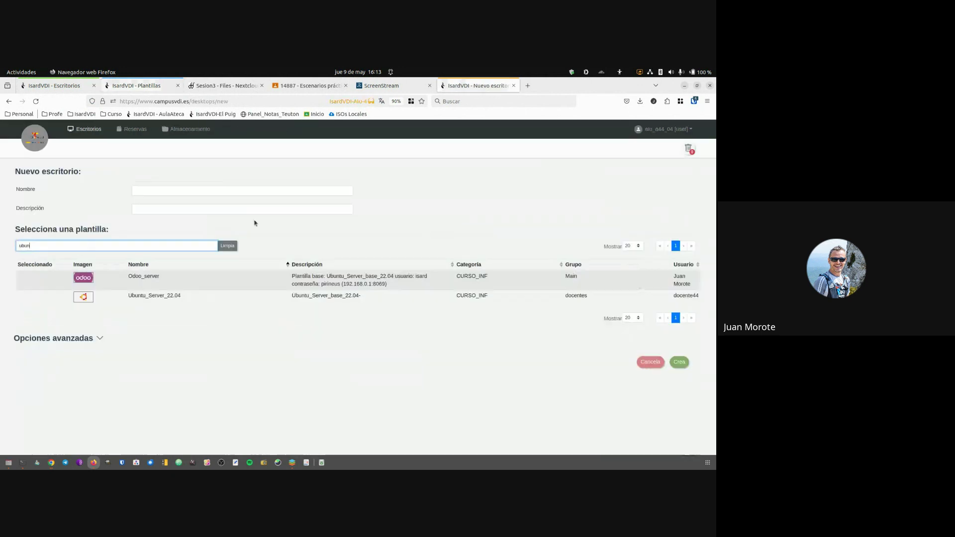
pyautogui.click(135, 244)
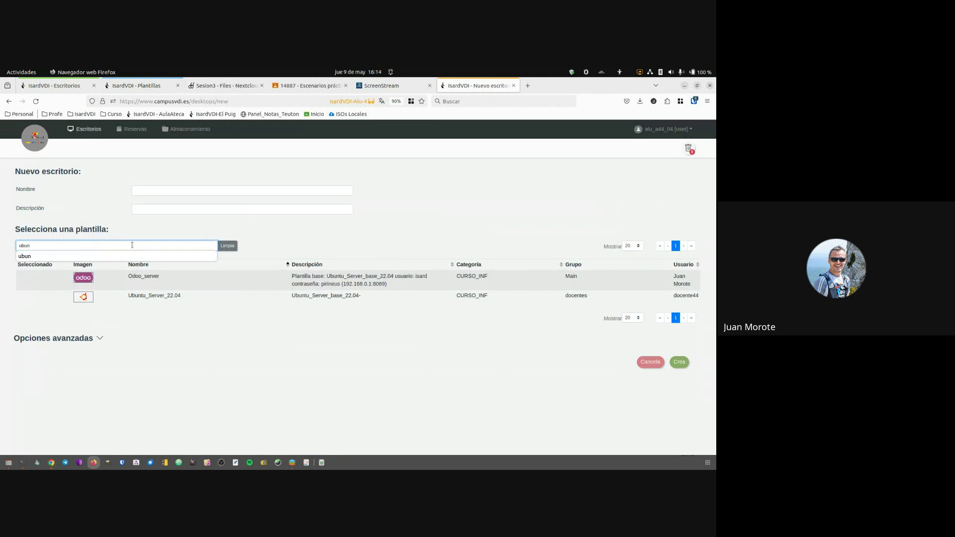
pyautogui.press('BackSpace')
pyautogui.press('BackSpace')
pyautogui.press('BackSpace')
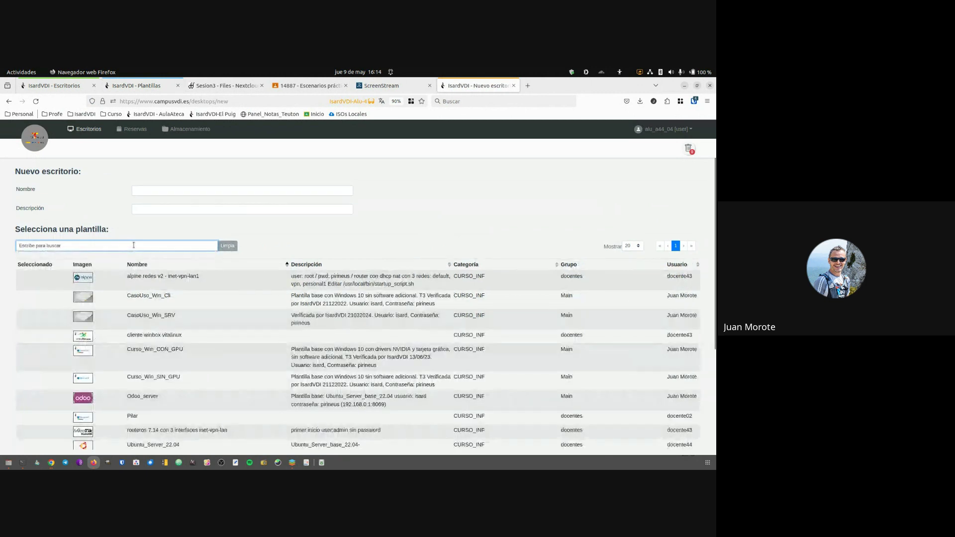
pyautogui.write('un')
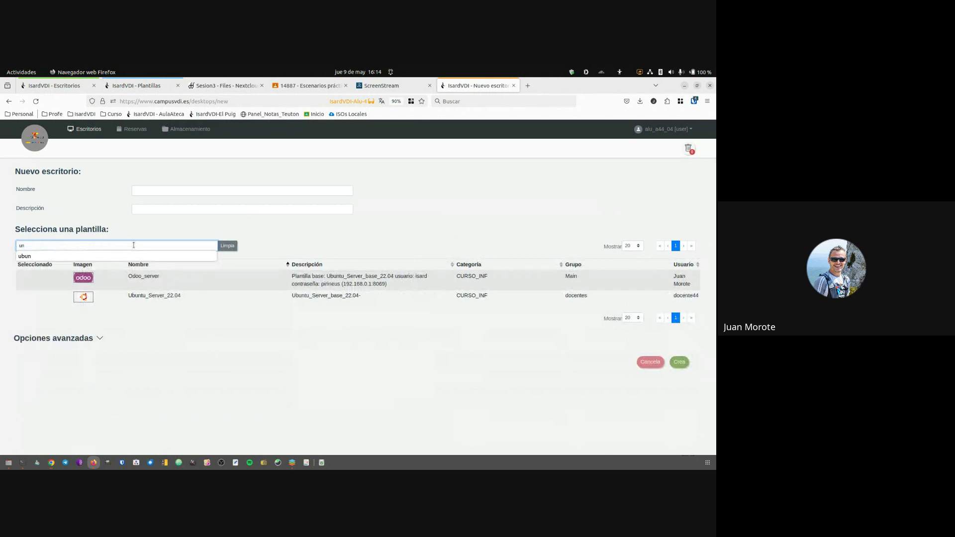
pyautogui.press('BackSpace')
pyautogui.press('BackSpace')
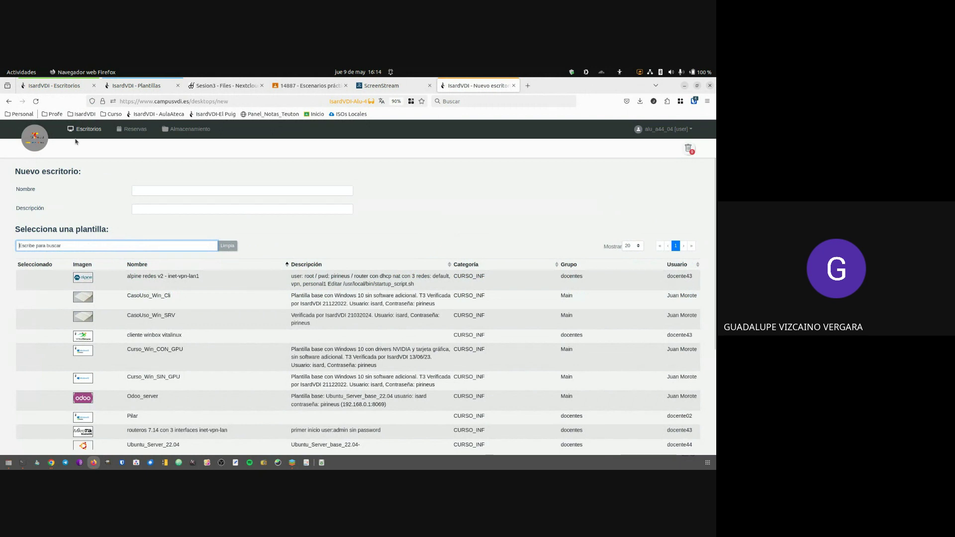
pyautogui.write('ubu')
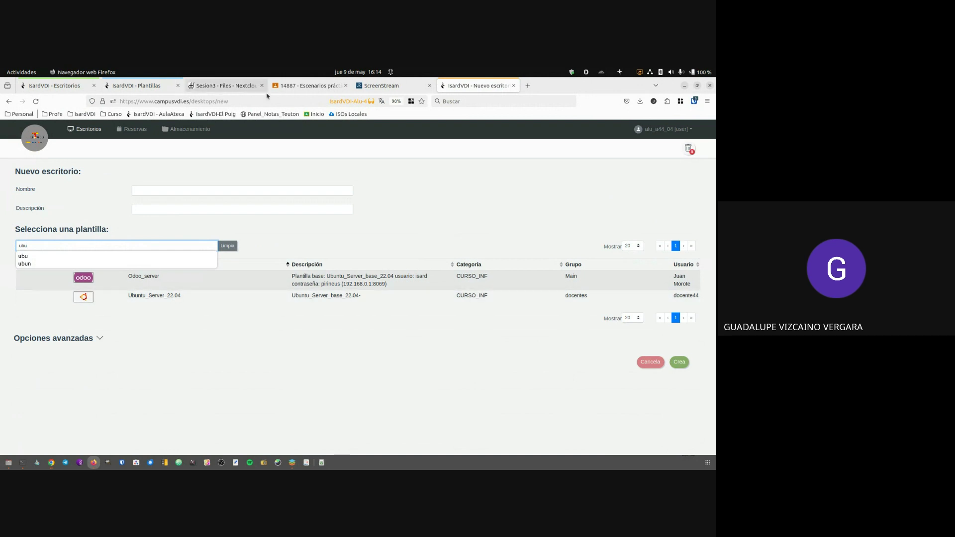
# Check which groups Ubuntu_Server_Router is shared with in the teacher's templates list
pyautogui.click(149, 87)
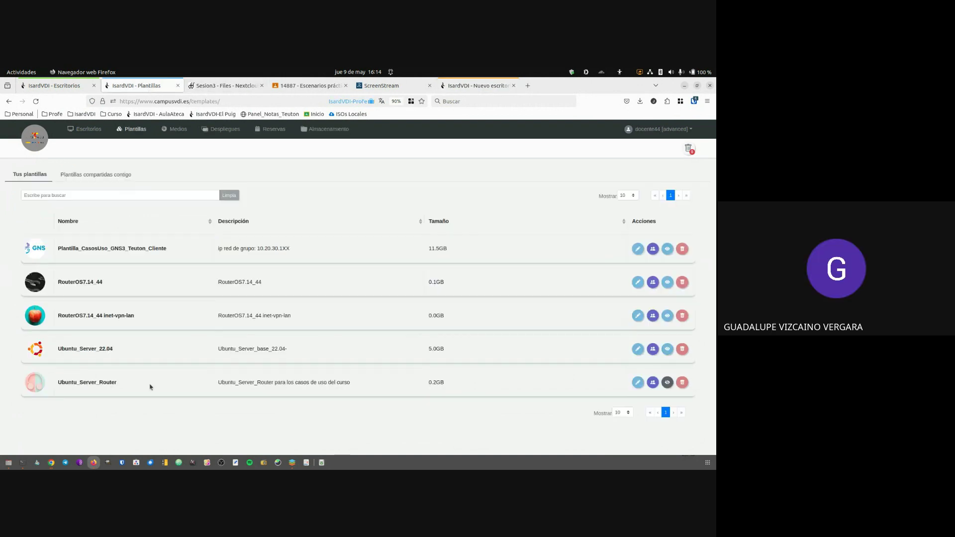
pyautogui.click(654, 383)
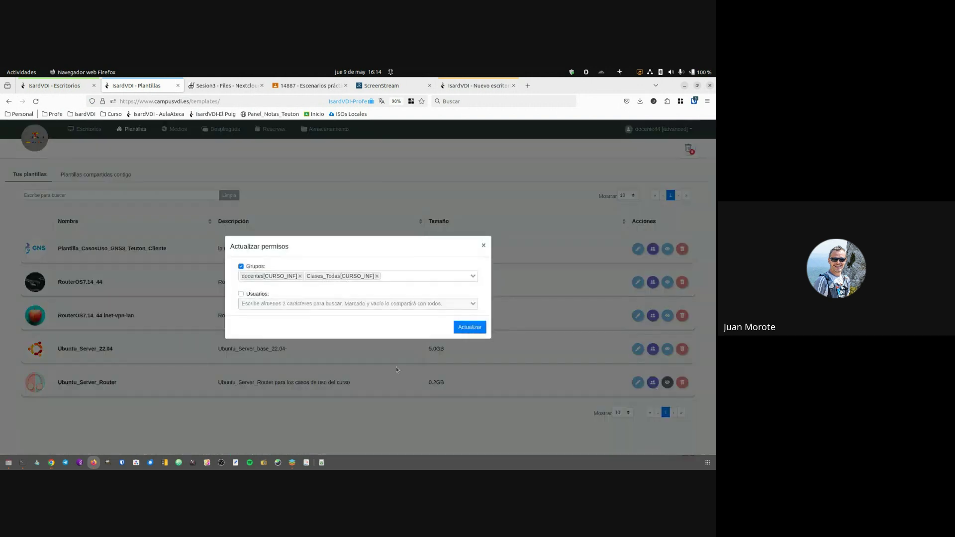
pyautogui.click(325, 277)
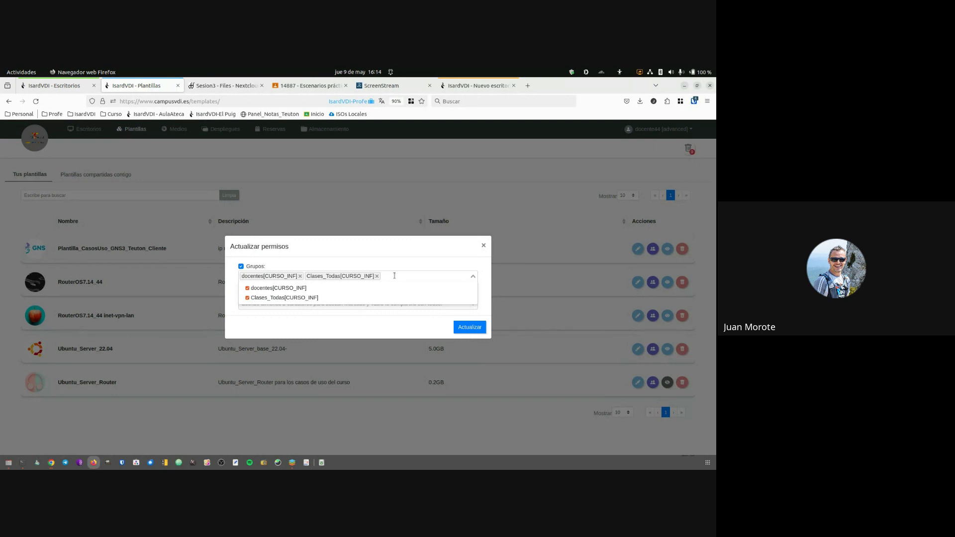
pyautogui.click(483, 248)
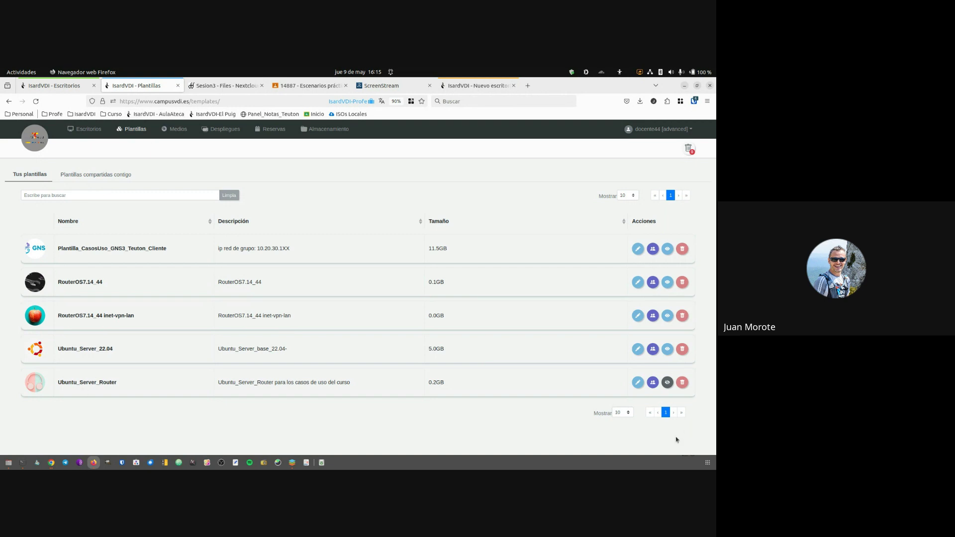
# Leave Ubuntu_Server_Router's permissions unchanged and make the template visible
pyautogui.click(653, 384)
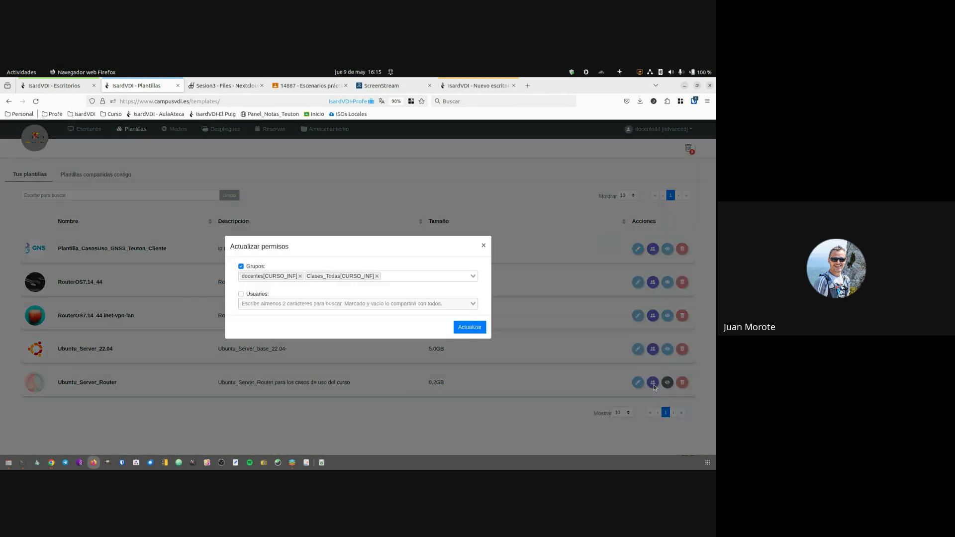
pyautogui.click(483, 246)
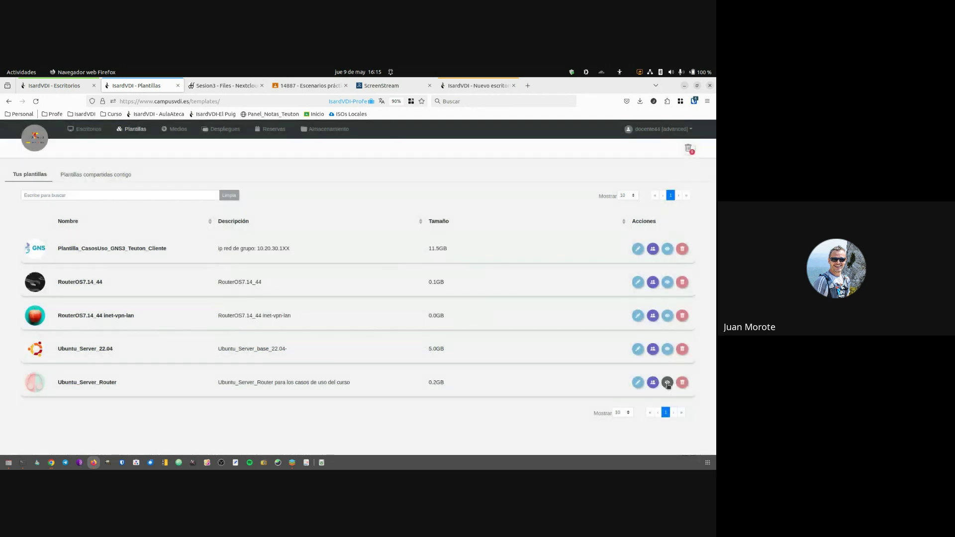
pyautogui.click(667, 383)
pyautogui.click(337, 178)
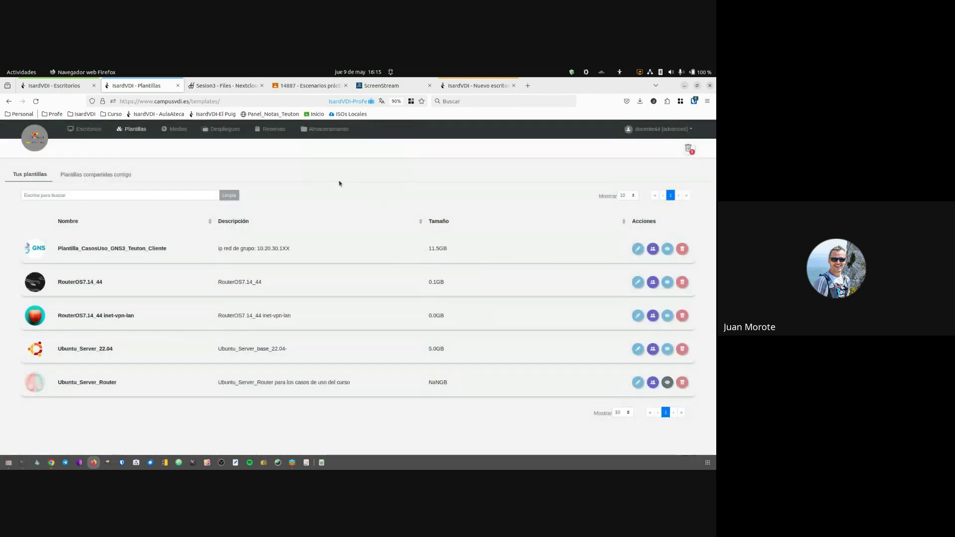
# Reload the student's desktops page and search 'ubu' in the new-desktop form
pyautogui.click(460, 85)
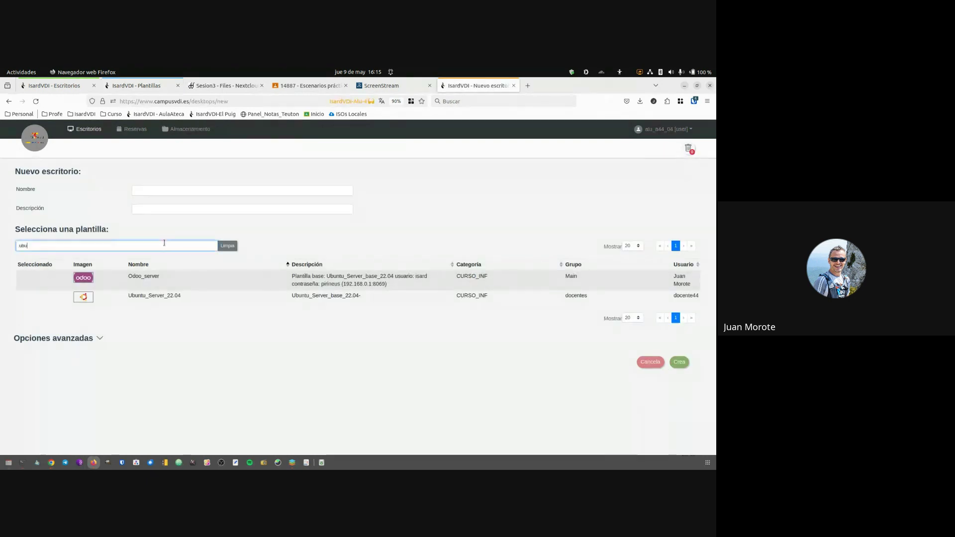
pyautogui.press('BackSpace')
pyautogui.press('BackSpace')
pyautogui.press('BackSpace')
pyautogui.write('ubun')
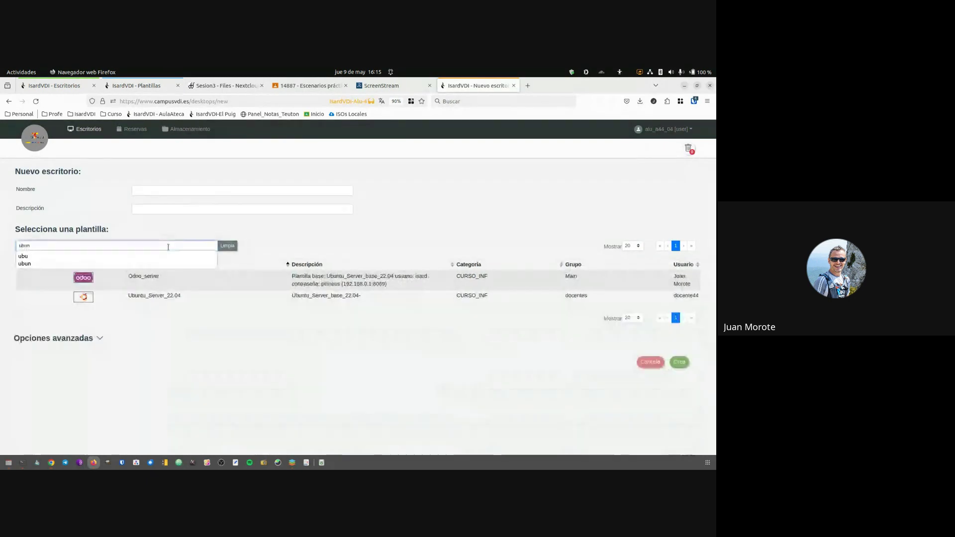
pyautogui.press('Escape')
pyautogui.click(237, 348)
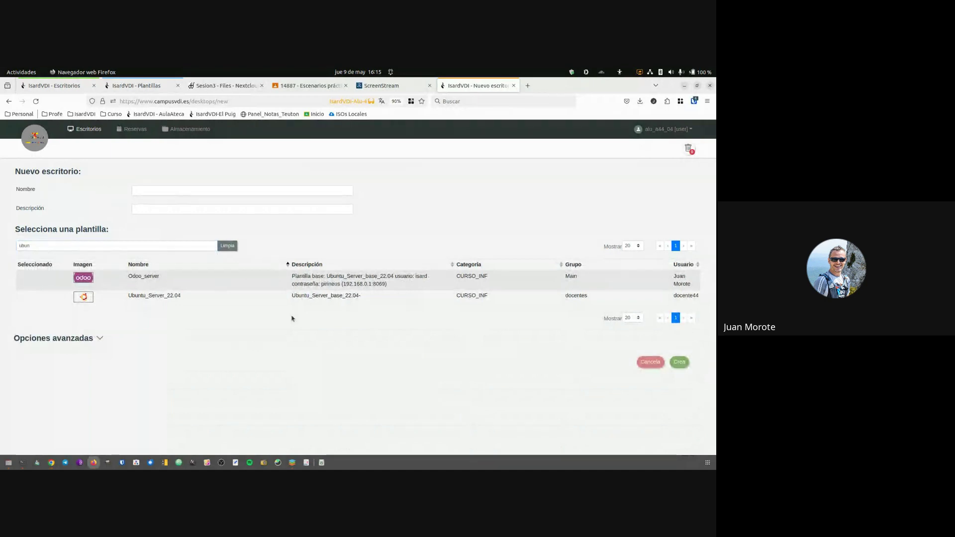
pyautogui.click(95, 130)
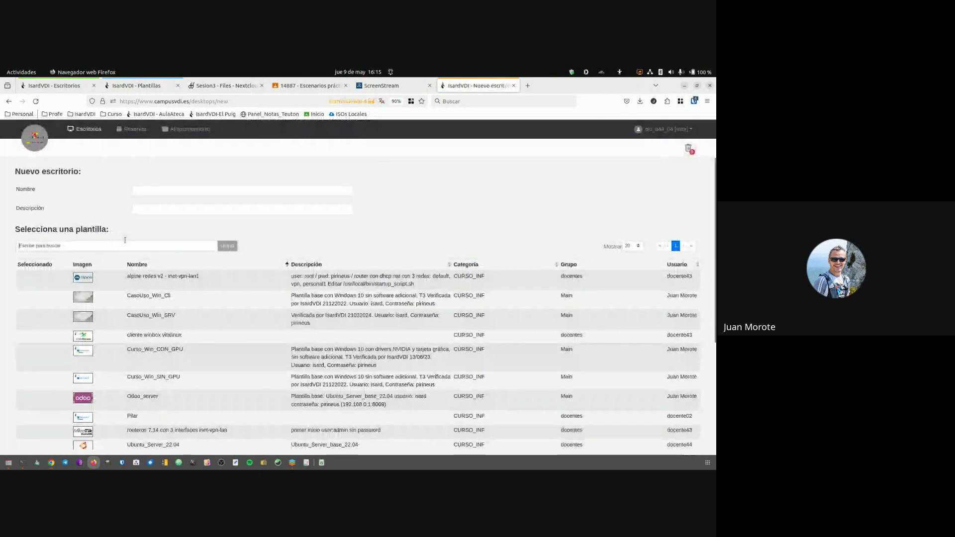
pyautogui.click(127, 244)
pyautogui.write('ubu')
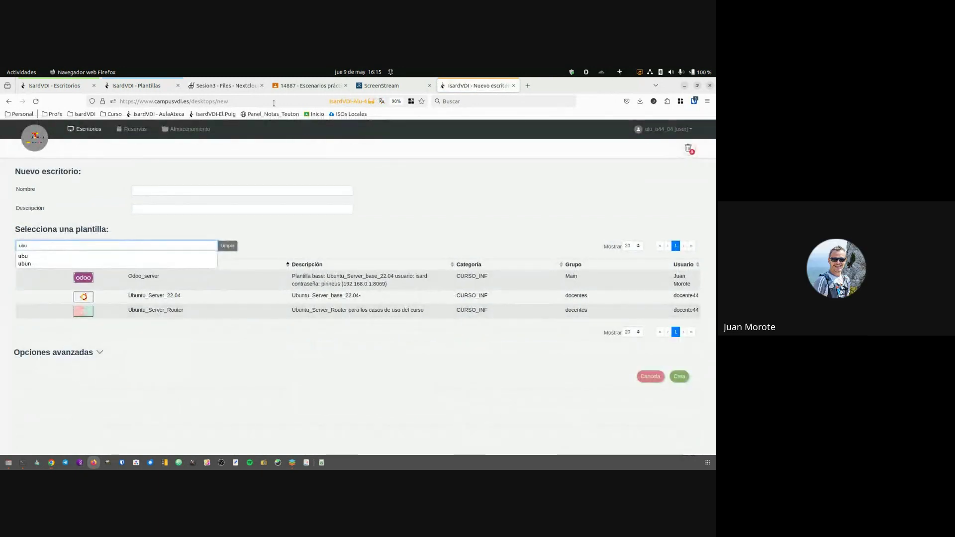
pyautogui.click(135, 86)
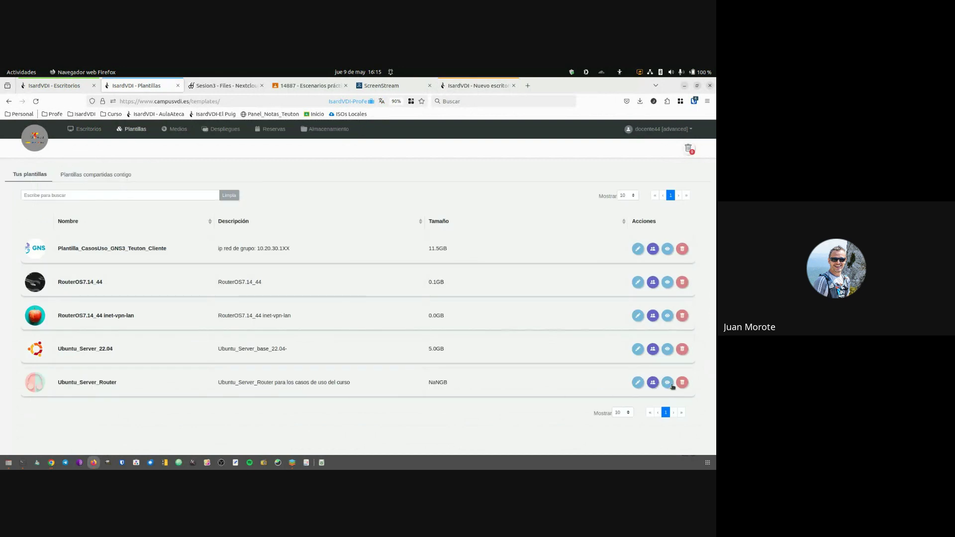
pyautogui.click(477, 86)
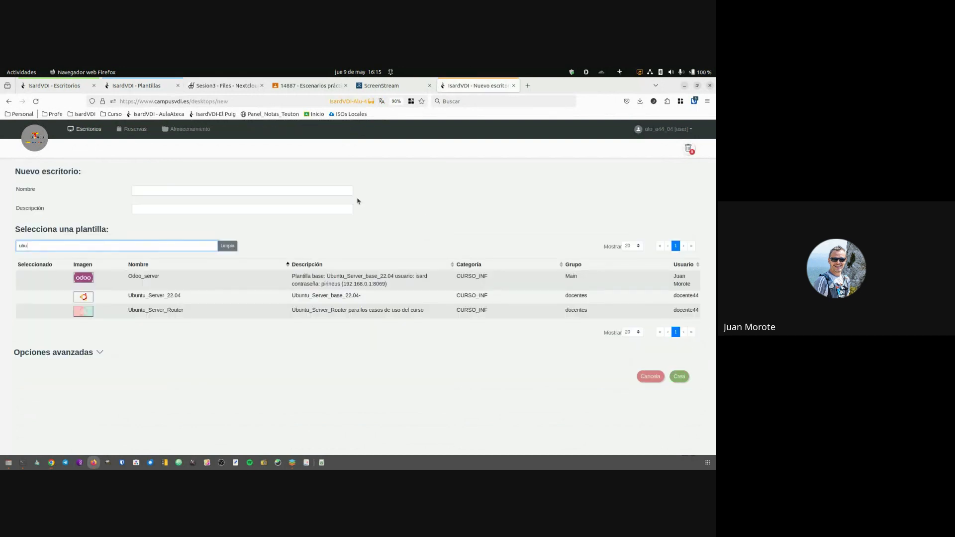
# Create a desktop named Alu_a44_Router1 from the Ubuntu_Server_Router template
pyautogui.click(163, 314)
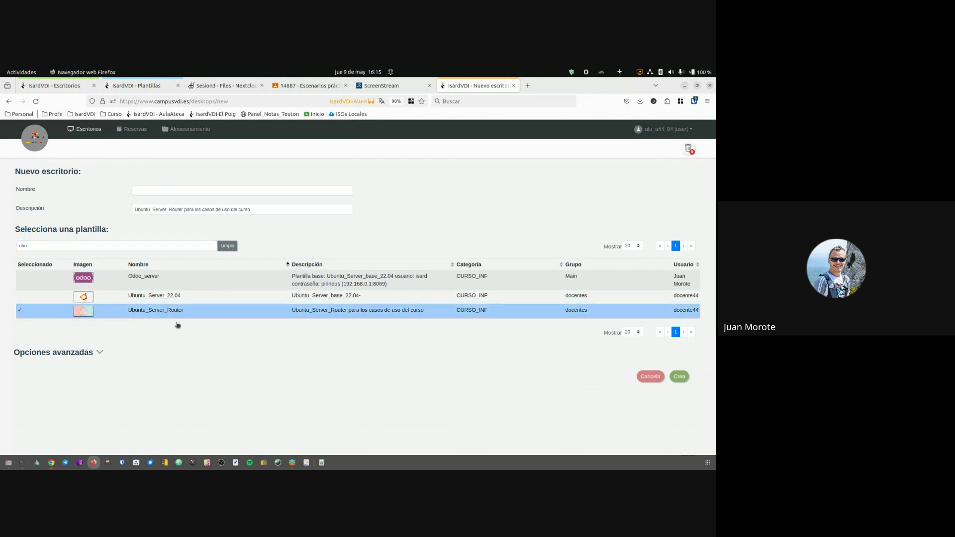
pyautogui.click(179, 191)
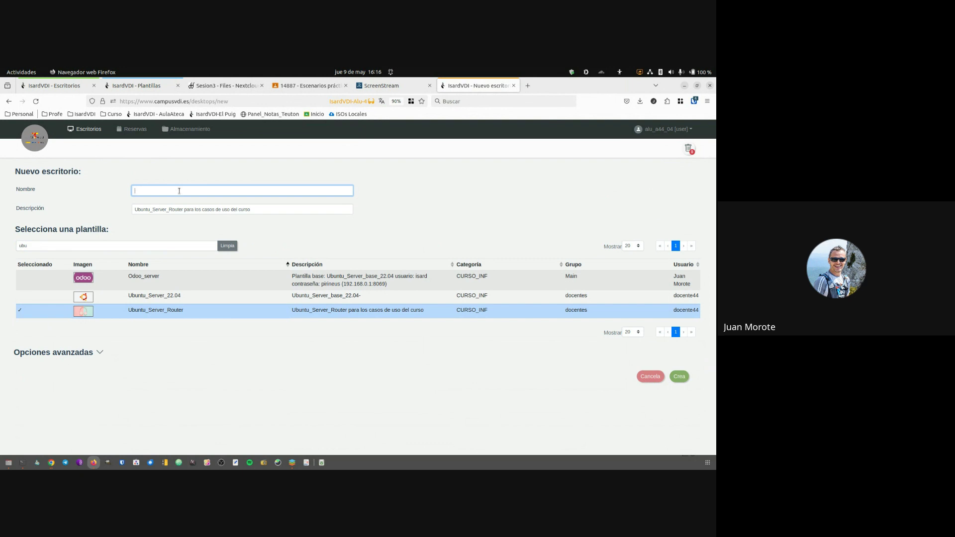
pyautogui.write('Alu')
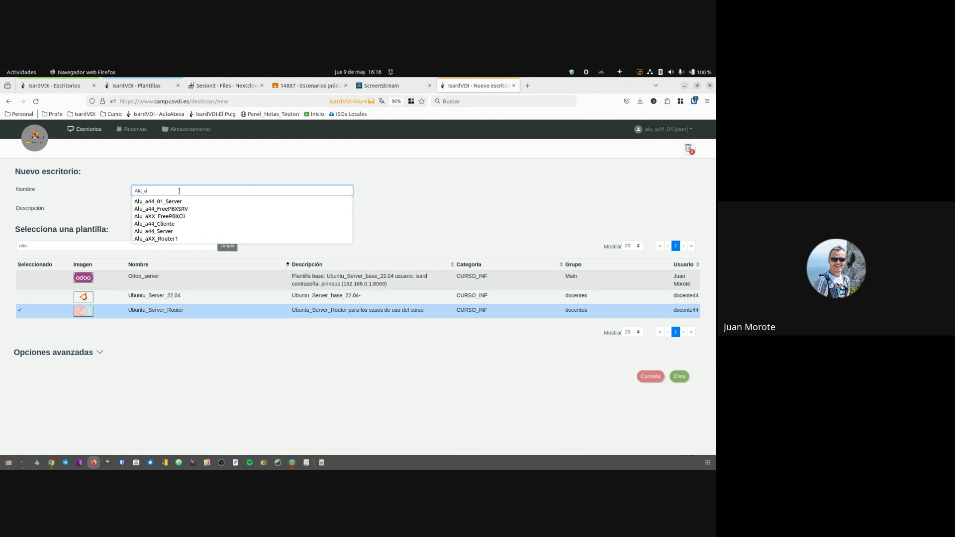
pyautogui.write('_a44')
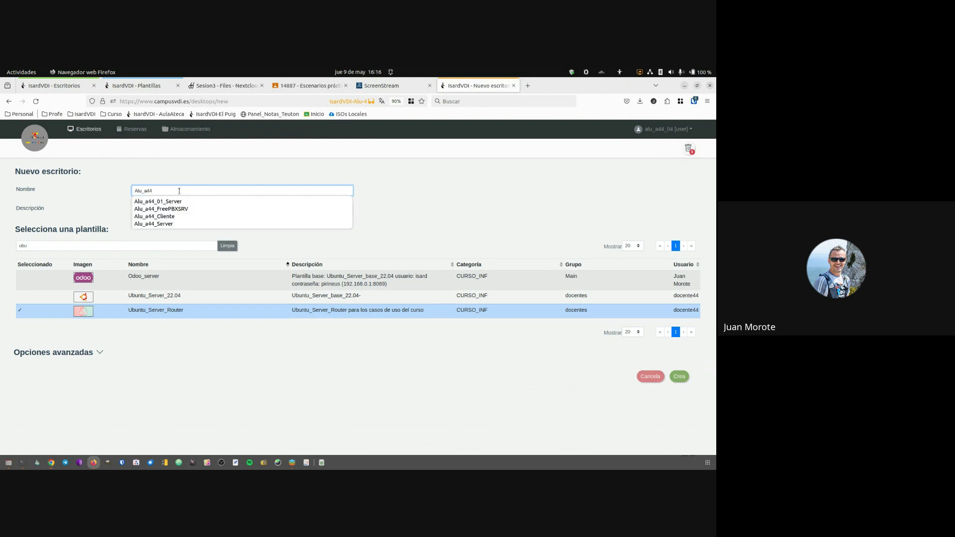
pyautogui.write('_Router1')
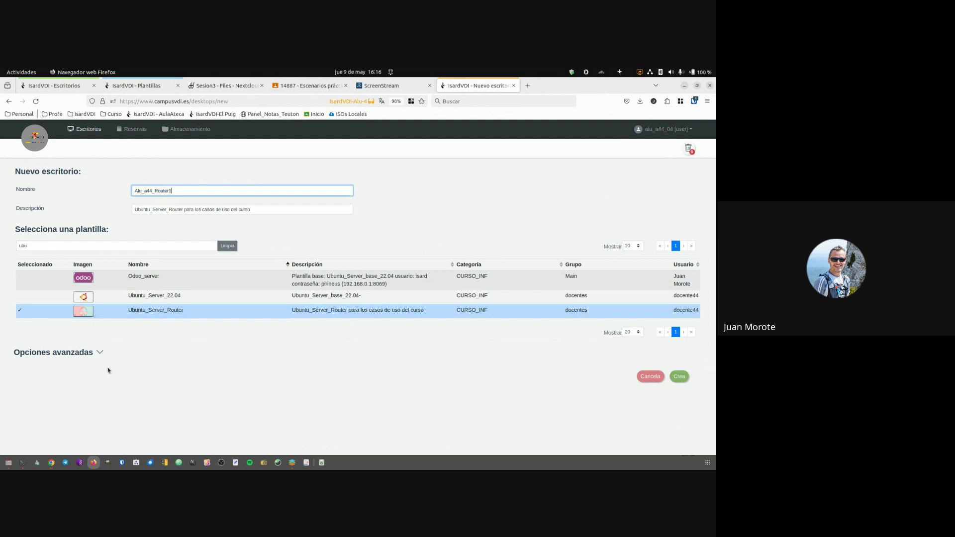
pyautogui.click(100, 353)
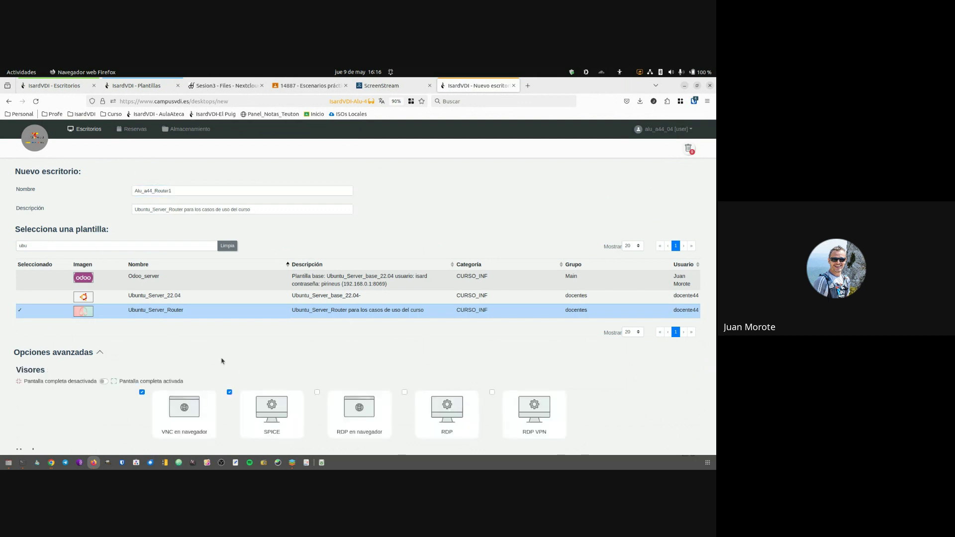
pyautogui.scroll(-4, 581, 366)
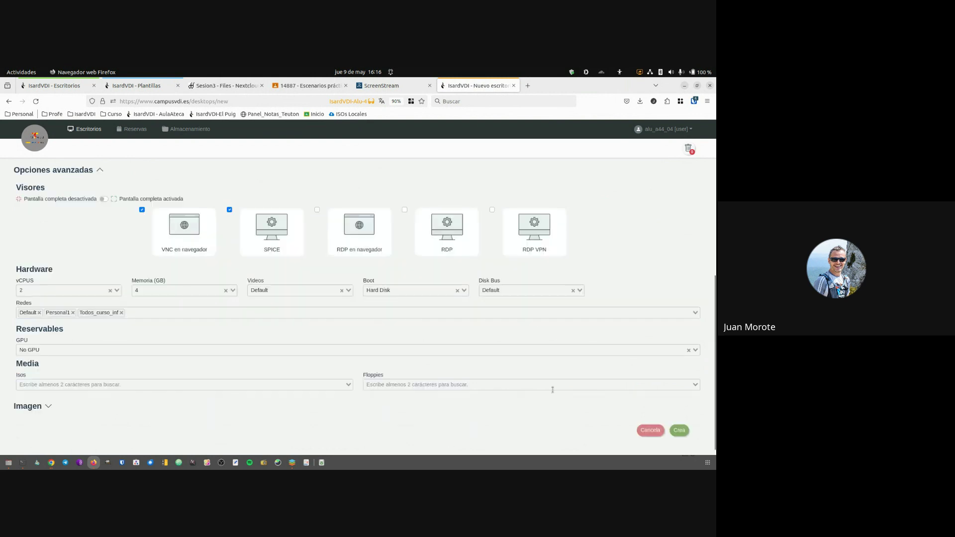
pyautogui.click(680, 431)
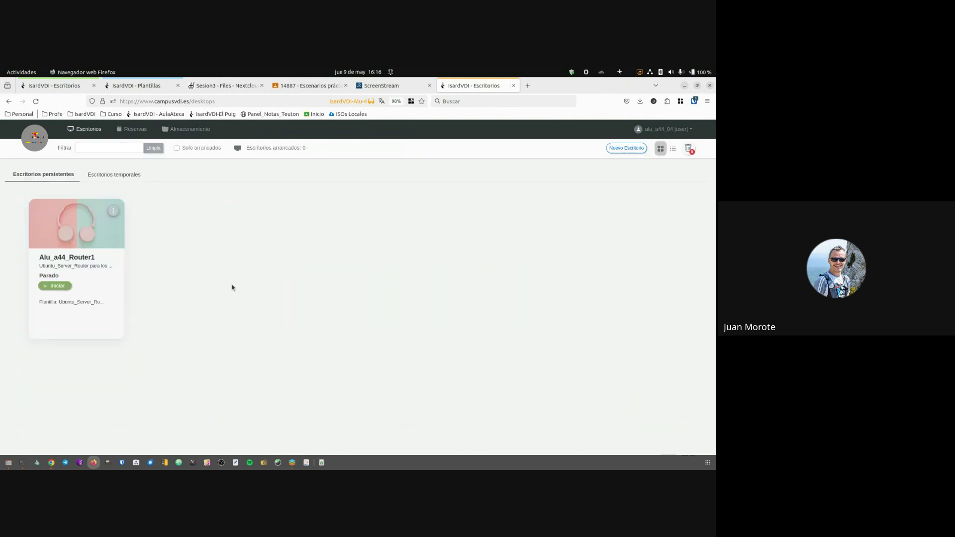
# Start Alu_a44_Router1 and open its SPICE console in Remote Viewer, moved to the right
pyautogui.click(56, 287)
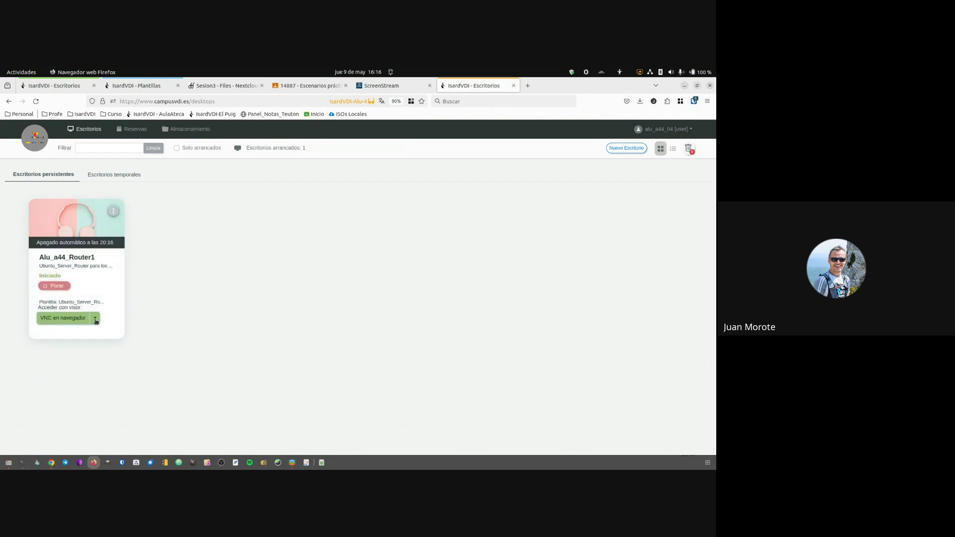
pyautogui.click(95, 321)
pyautogui.click(69, 332)
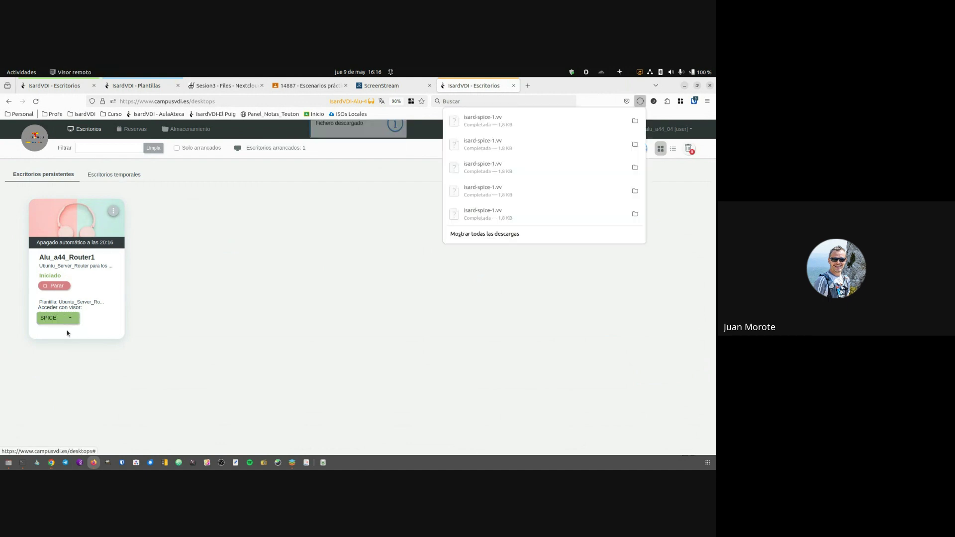
pyautogui.moveTo(226, 120); pyautogui.dragTo(504, 114)
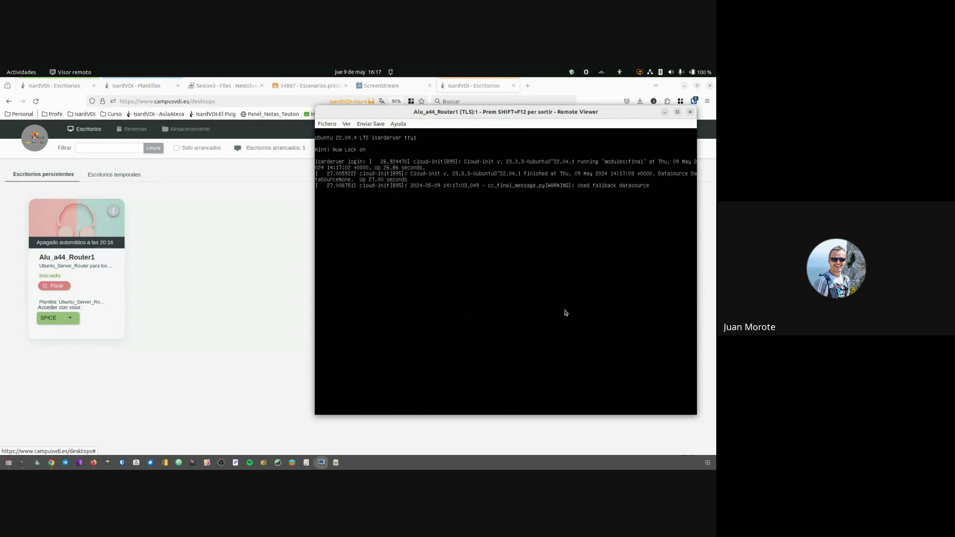
# Log in to the router and open /etc/netplan/00-installer-config.yaml in nano with sudo
pyautogui.press('Return')
pyautogui.press('Return')
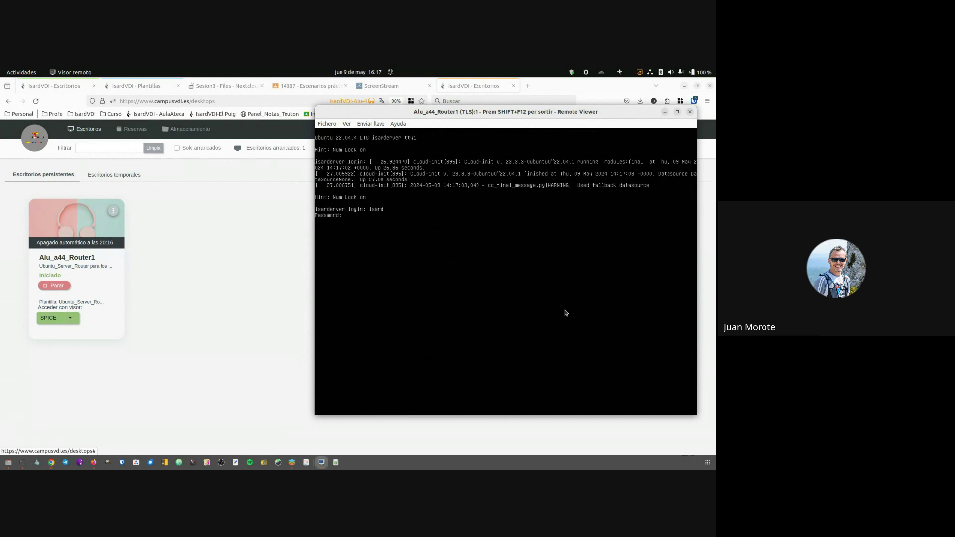
pyautogui.press('Return')
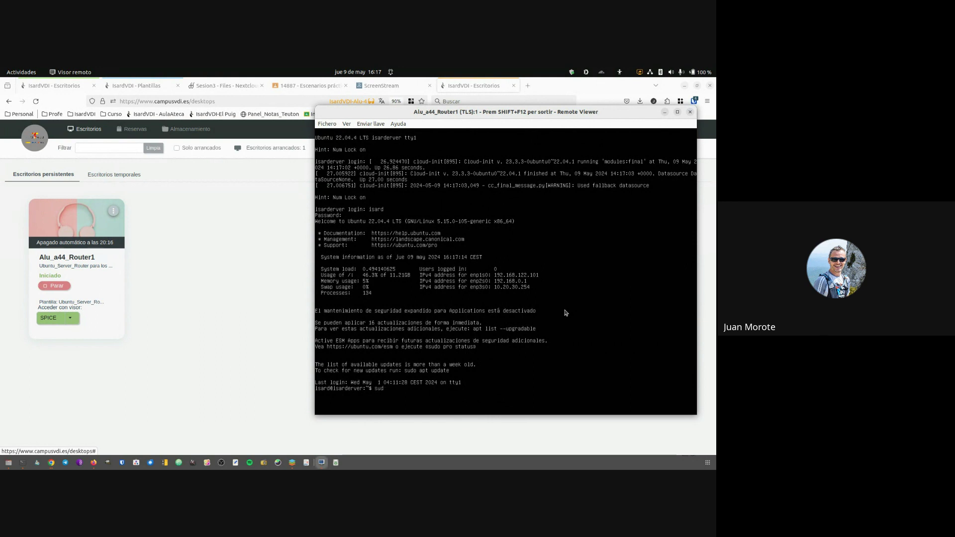
pyautogui.write('nano /et')
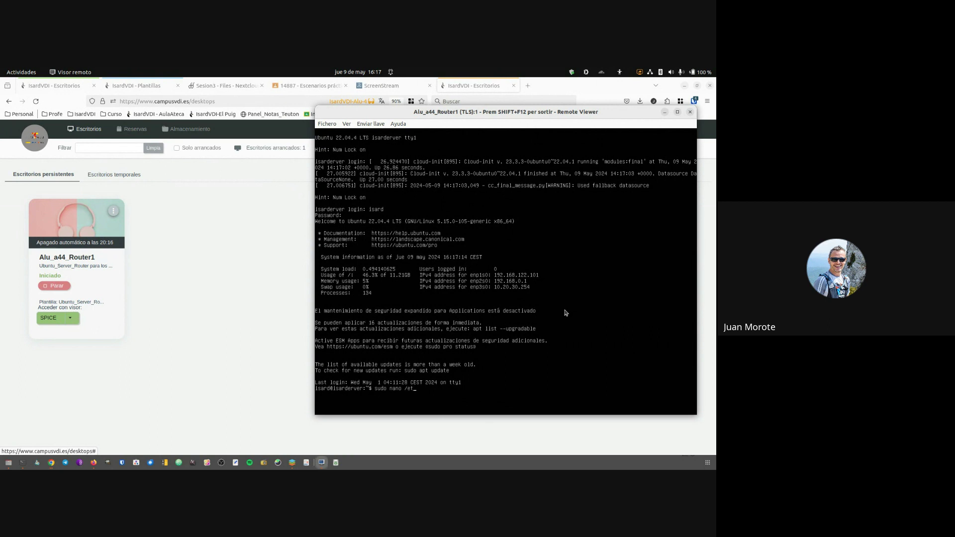
pyautogui.write('c/net')
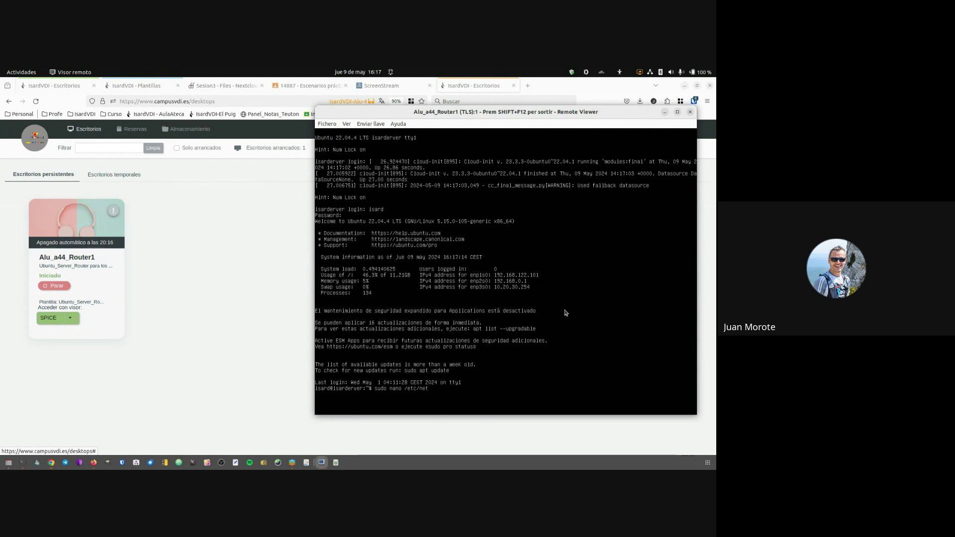
pyautogui.write('pl')
pyautogui.press('Tab')
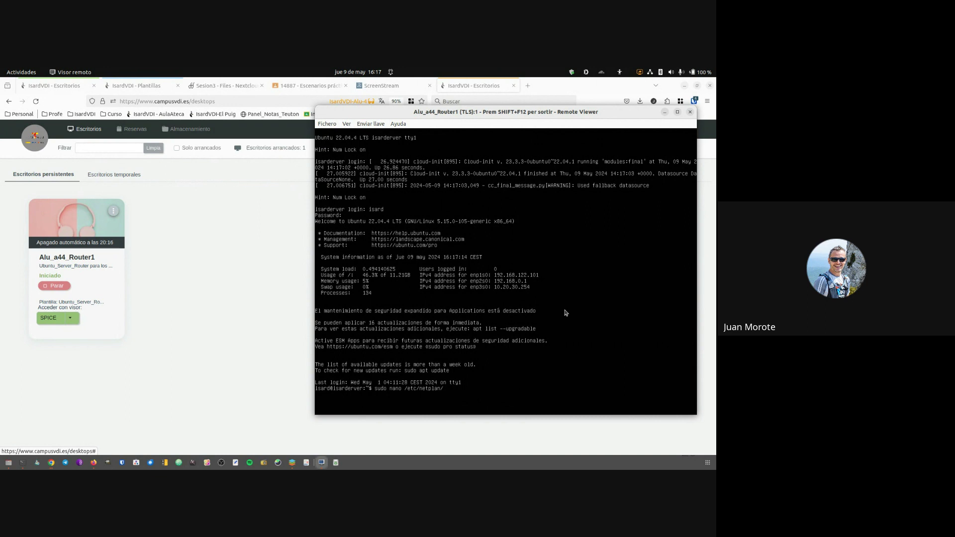
pyautogui.write('00')
pyautogui.press('Tab')
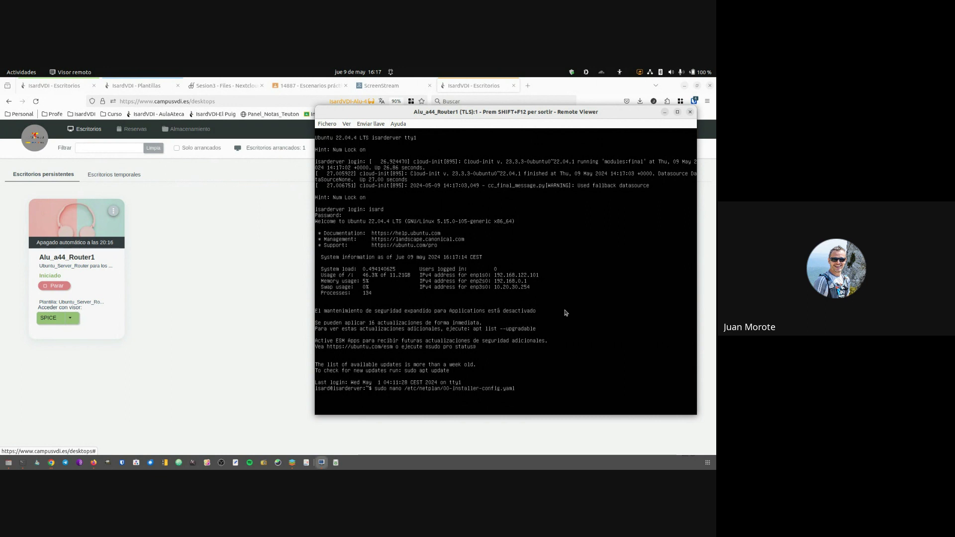
pyautogui.press('Return')
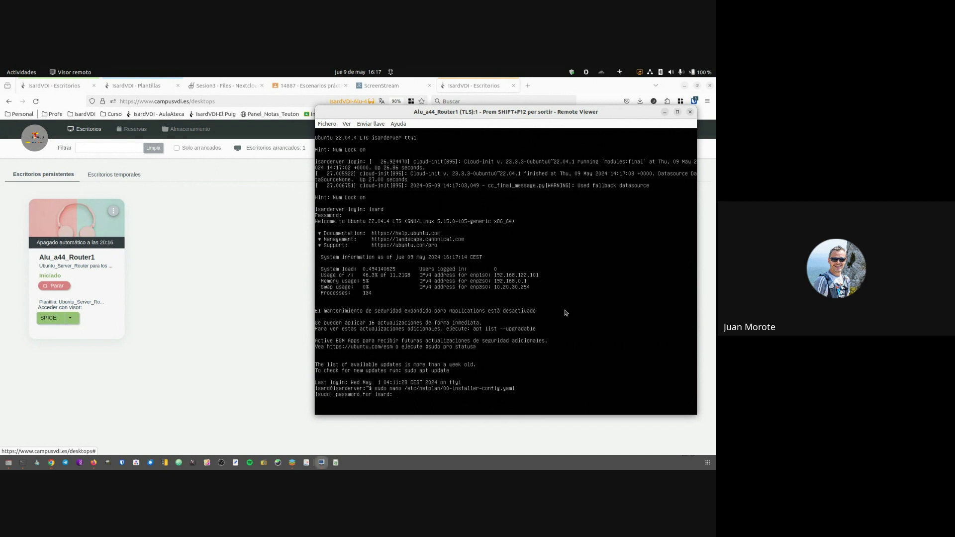
pyautogui.press('Return')
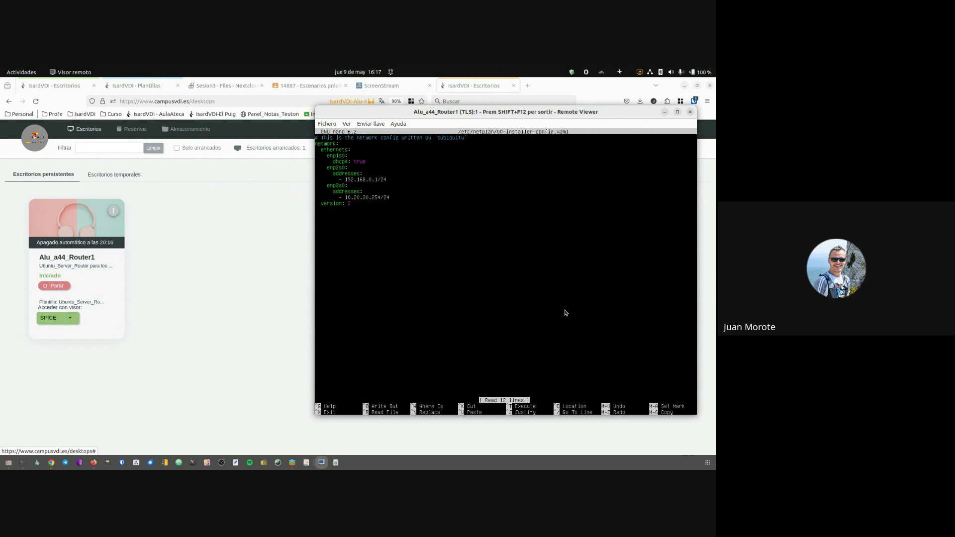
# Change 10.20.30.254/24 to 10.20.30.244/24 in the netplan file, save, and exit nano
pyautogui.press('Down')
pyautogui.press('Down')
pyautogui.press('Down')
pyautogui.press('Down')
pyautogui.press('Down')
pyautogui.press('Down')
pyautogui.press('Down')
pyautogui.press('Down')
pyautogui.press('Down')
pyautogui.press('Down')
pyautogui.press('Delete')
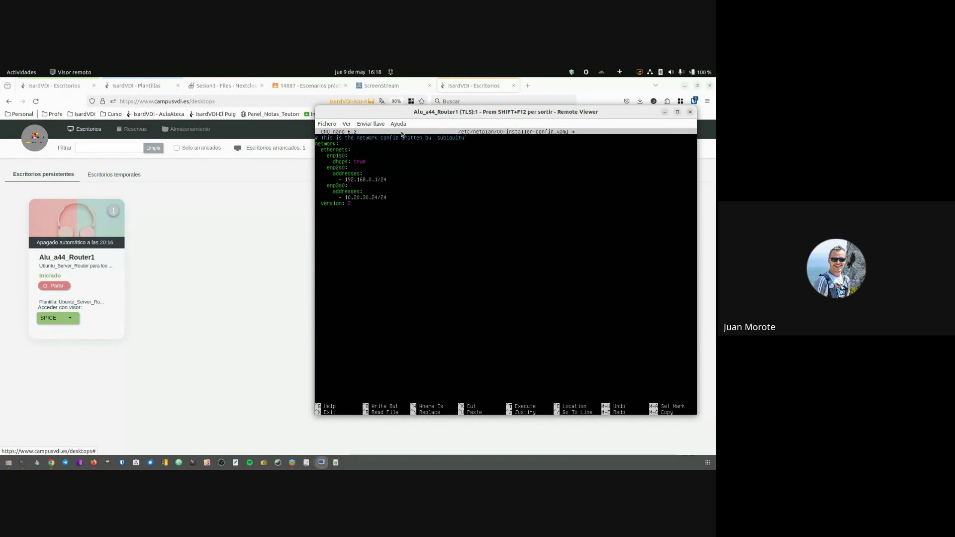
pyautogui.write('4')
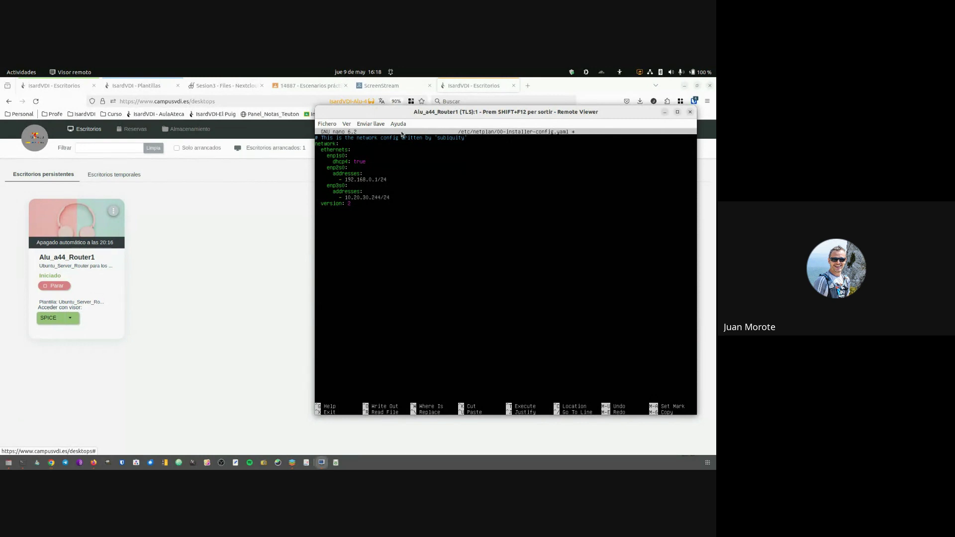
pyautogui.hotkey('ctrl', 's')
pyautogui.hotkey('ctrl', 'x')
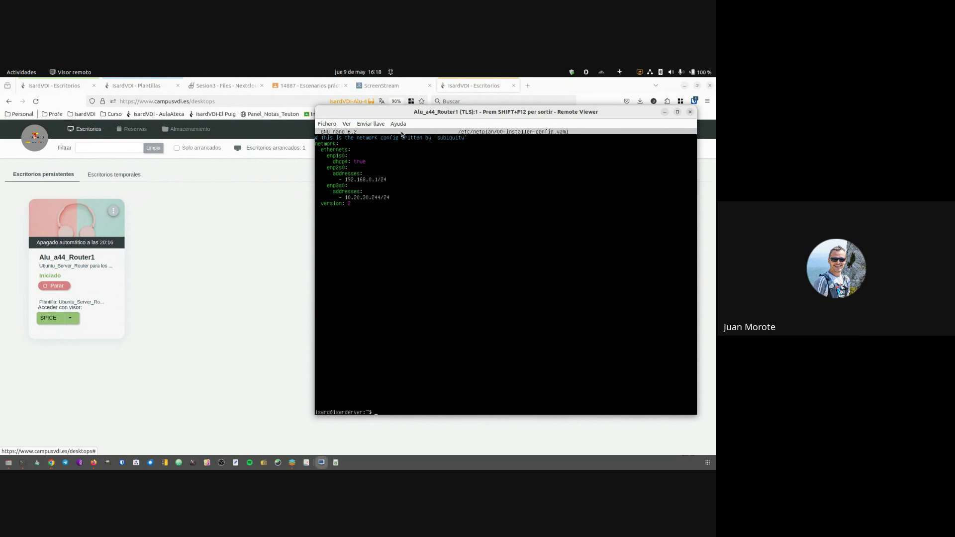
# Apply netplan and confirm with ip a that enp3s0 now has 10.20.30.244/24
pyautogui.write('sudo netplan apply')
pyautogui.press('Return')
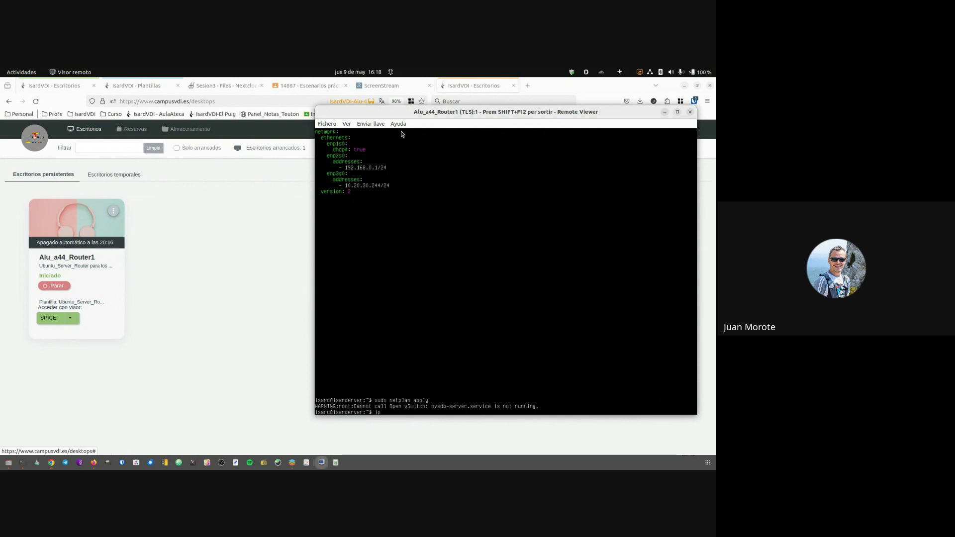
pyautogui.write('ip a')
pyautogui.press('Return')
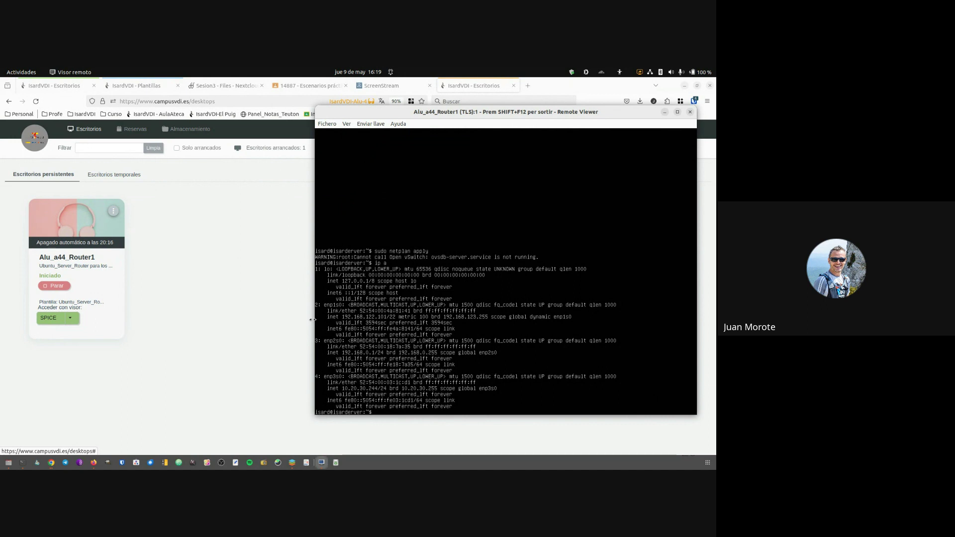
pyautogui.write('o ')
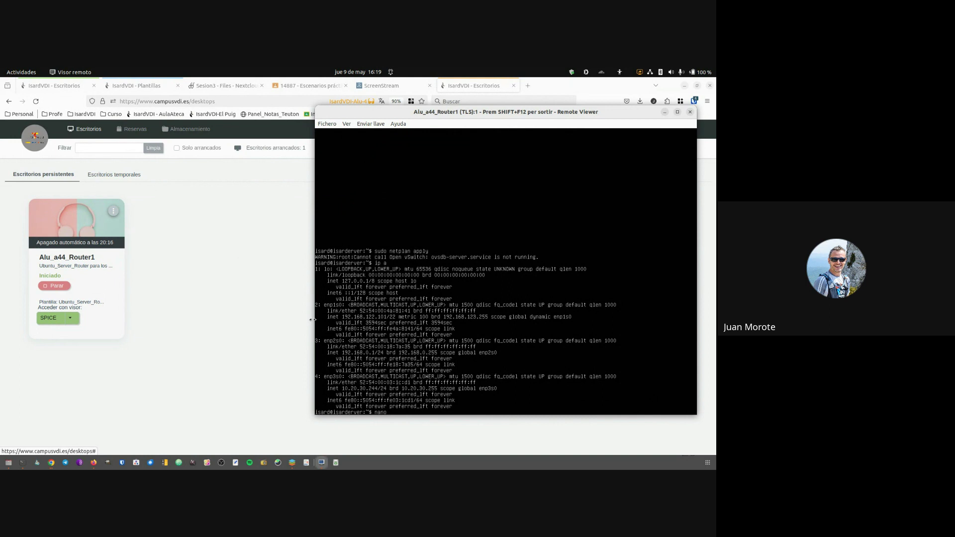
pyautogui.write('su')
pyautogui.write('etc/sys')
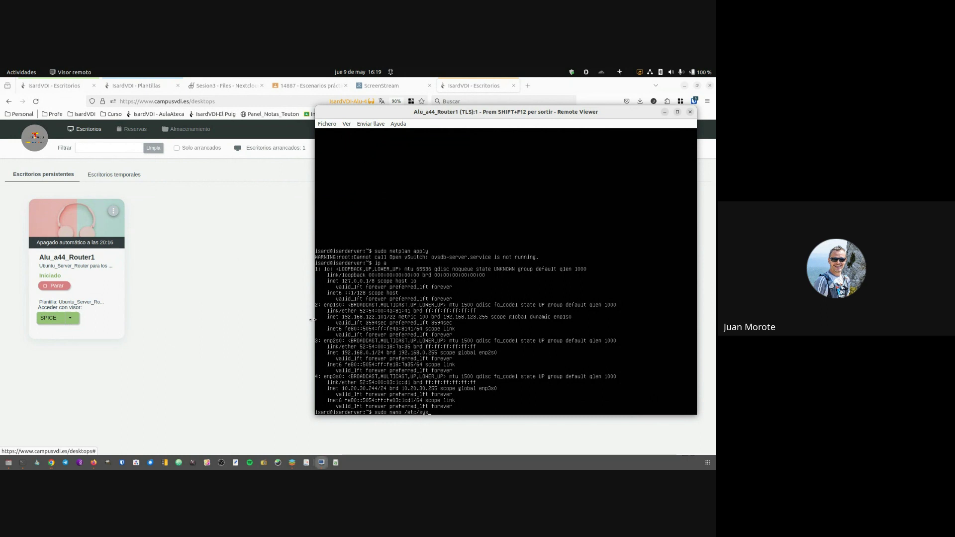
pyautogui.write('ctl.conf')
pyautogui.press('Return')
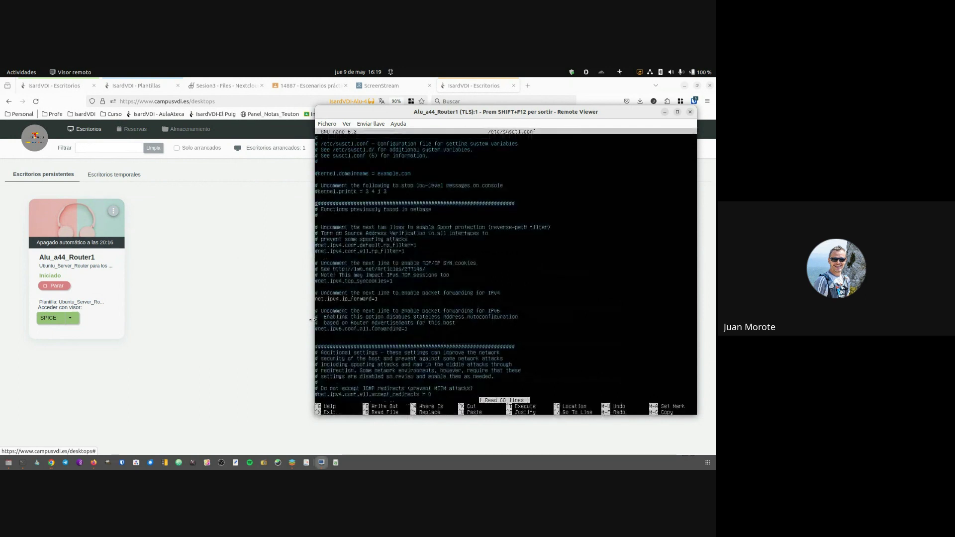
pyautogui.press('Down')
pyautogui.press('Down')
pyautogui.press('Down')
pyautogui.press('Down')
pyautogui.press('Down')
pyautogui.press('Down')
pyautogui.press('Down')
pyautogui.press('Down')
pyautogui.press('Down')
pyautogui.press('Down')
pyautogui.press('Down')
pyautogui.press('Down')
pyautogui.press('Down')
pyautogui.press('Down')
pyautogui.press('Down')
pyautogui.press('Down')
pyautogui.press('Down')
pyautogui.press('Down')
pyautogui.press('Down')
pyautogui.press('Down')
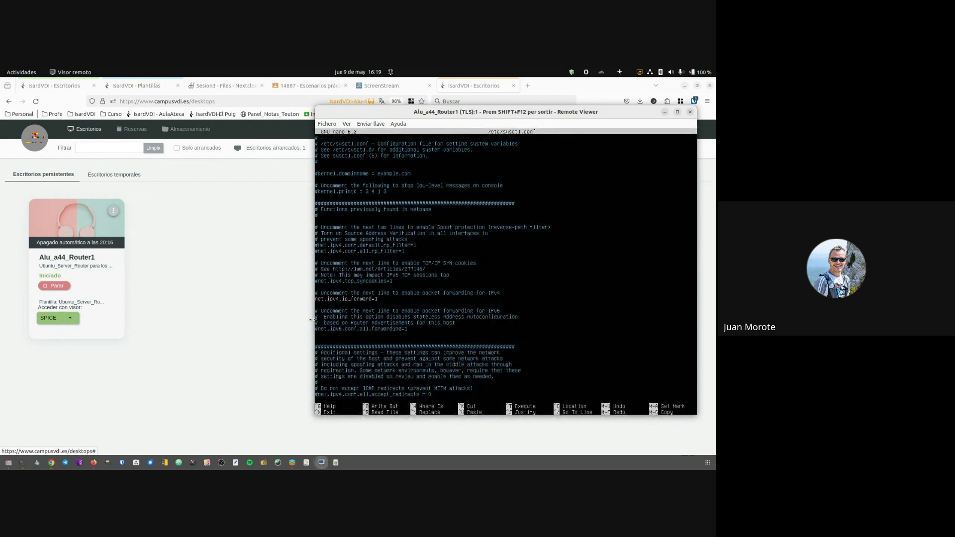
pyautogui.hotkey('ctrl', 'x')
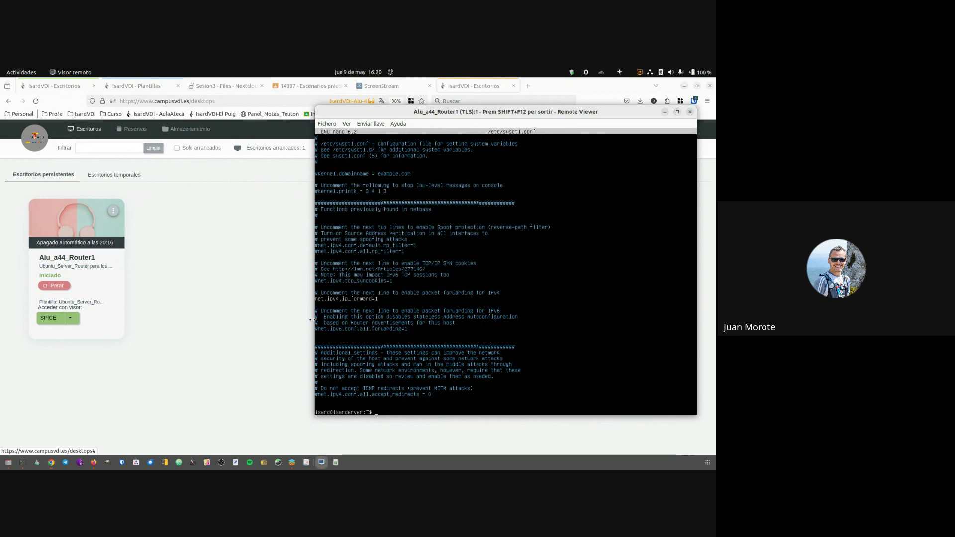
# Clear the stray commands from the line and become root with sudo su
pyautogui.write('sudo netplan apply')
pyautogui.press('BackSpace')
pyautogui.press('BackSpace')
pyautogui.press('BackSpace')
pyautogui.press('BackSpace')
pyautogui.press('BackSpace')
pyautogui.press('BackSpace')
pyautogui.press('BackSpace')
pyautogui.press('BackSpace')
pyautogui.press('BackSpace')
pyautogui.press('BackSpace')
pyautogui.press('BackSpace')
pyautogui.press('BackSpace')
pyautogui.press('BackSpace')
pyautogui.press('BackSpace')
pyautogui.press('BackSpace')
pyautogui.press('BackSpace')
pyautogui.press('BackSpace')
pyautogui.press('BackSpace')
pyautogui.write('ip a')
pyautogui.press('Up')
pyautogui.press('Up')
pyautogui.press('Up')
pyautogui.hotkey('ctrl', 'u')
pyautogui.write('sudo su')
pyautogui.press('Return')
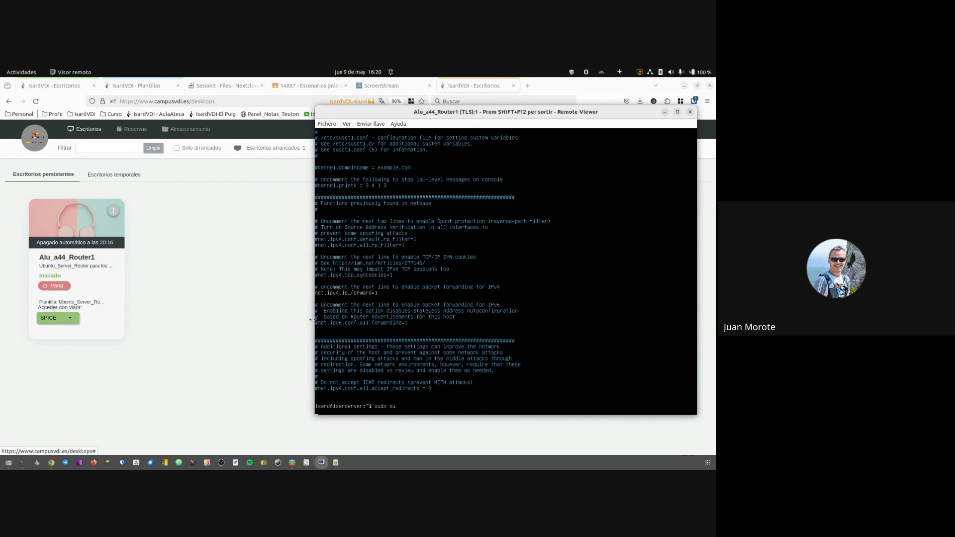
# List the shell history and rerun entry 27 to show the NAT rules, including MASQUERADE
pyautogui.write('history')
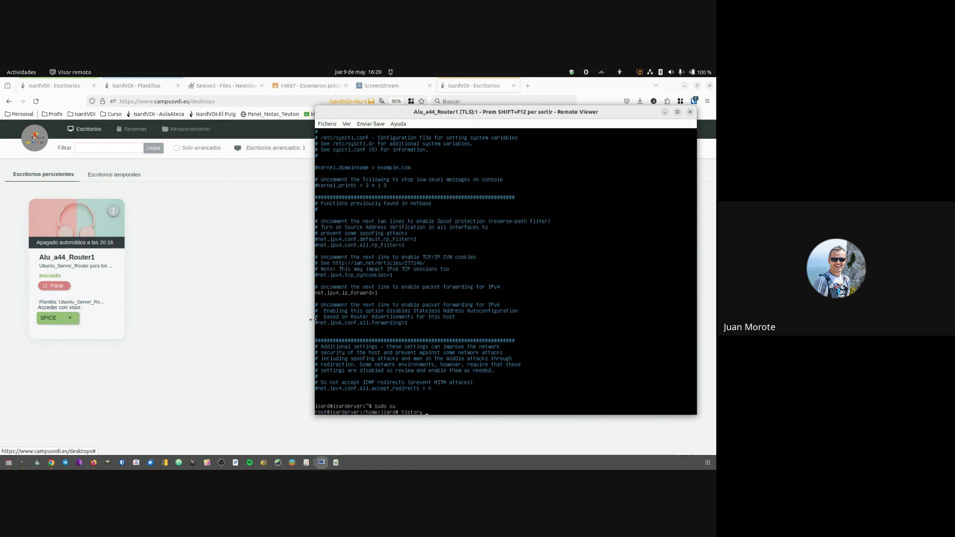
pyautogui.press('Return')
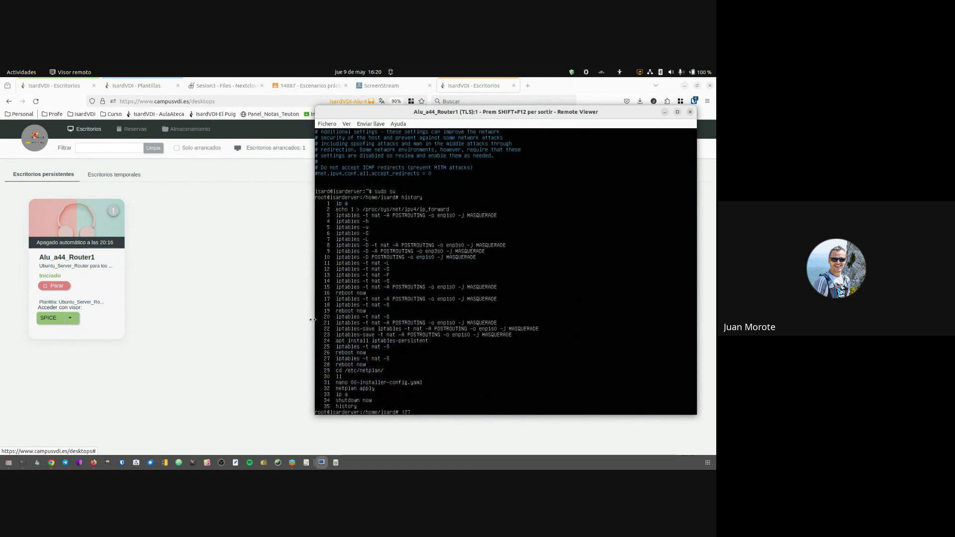
pyautogui.press('Return')
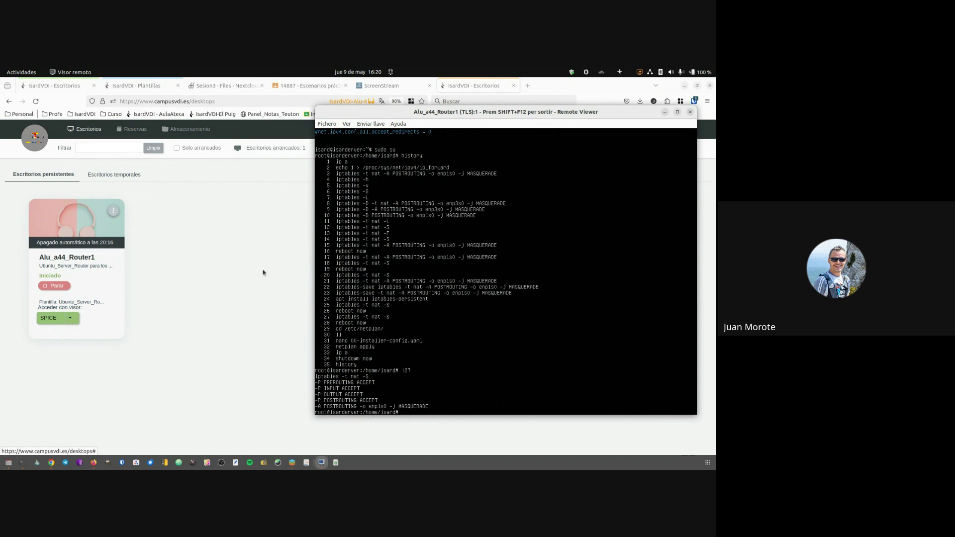
pyautogui.click(276, 242)
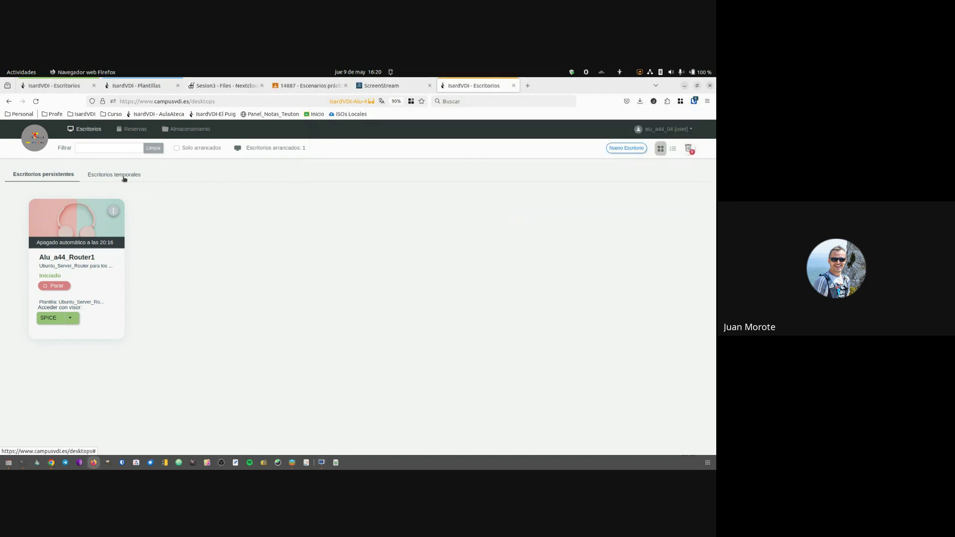
# Search 'ub' in the Nuevo Escritorio template list, then return to the Plantillas list
pyautogui.click(626, 147)
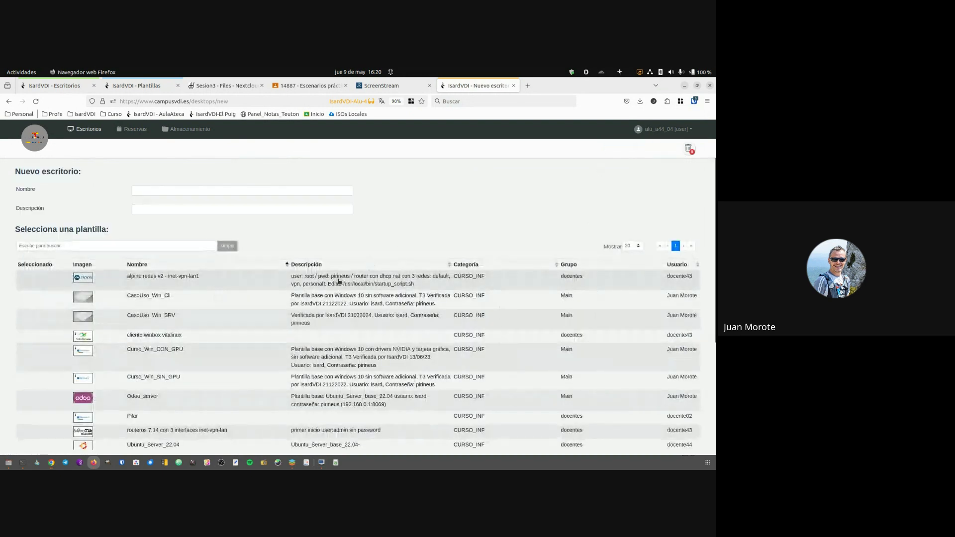
pyautogui.click(86, 247)
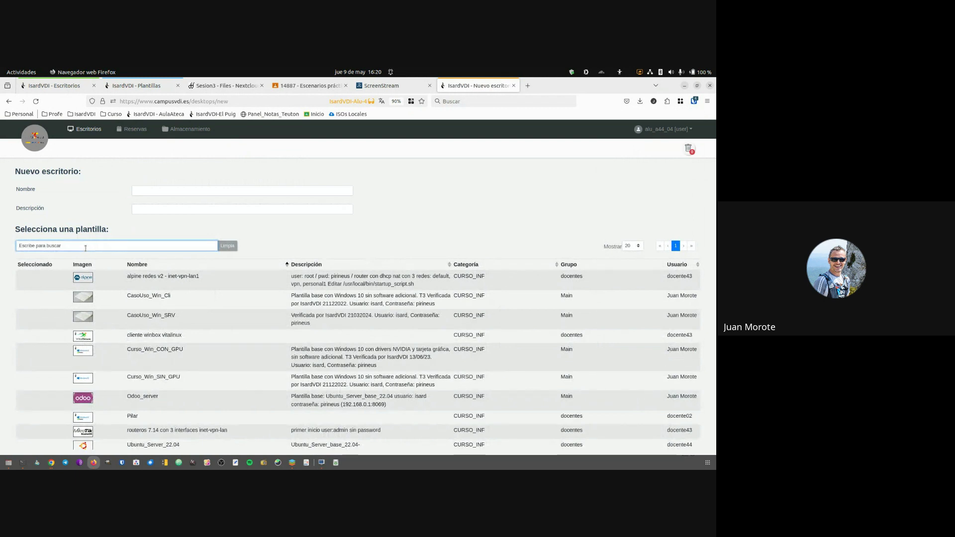
pyautogui.write('ub')
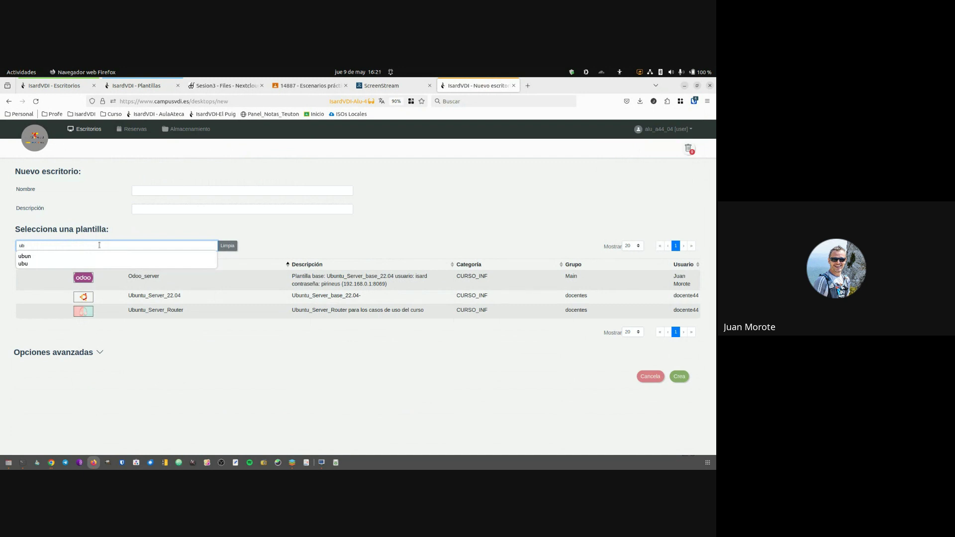
pyautogui.click(239, 379)
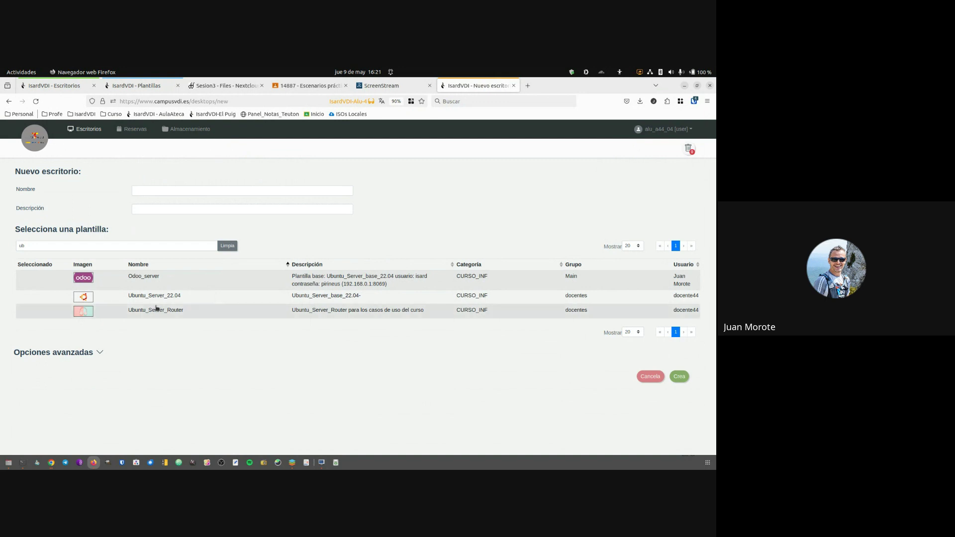
pyautogui.click(165, 86)
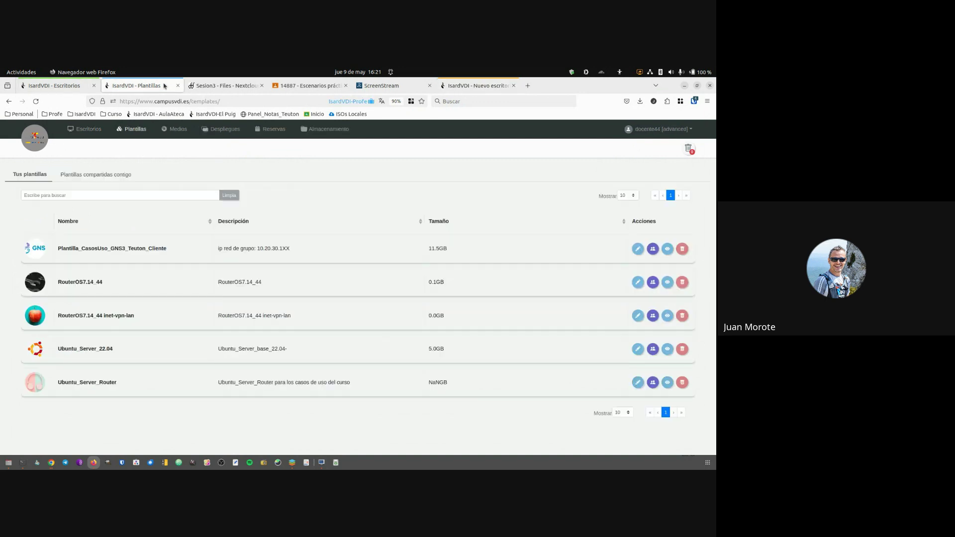
# Review the manager, shared and teacher template lists, then return to the student's new-desktop form
pyautogui.click(55, 86)
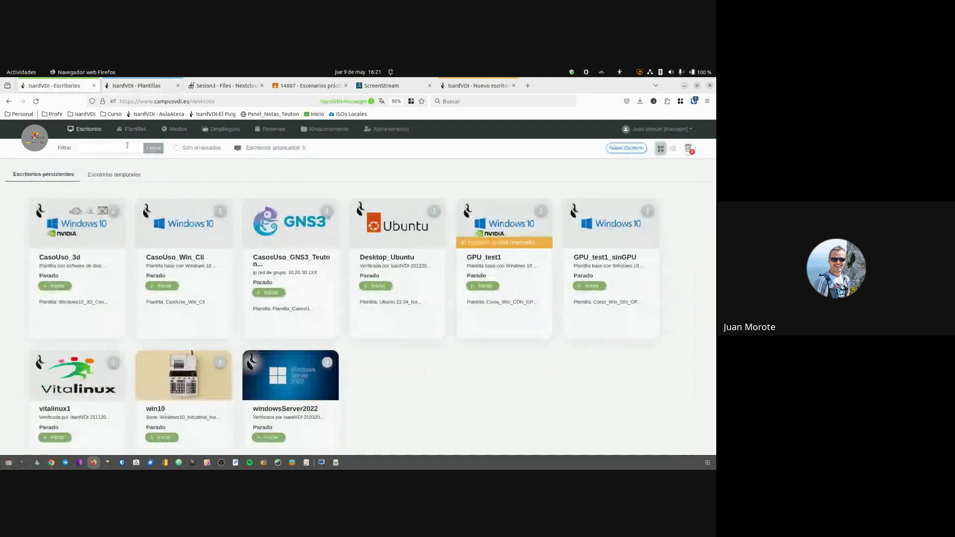
pyautogui.click(130, 129)
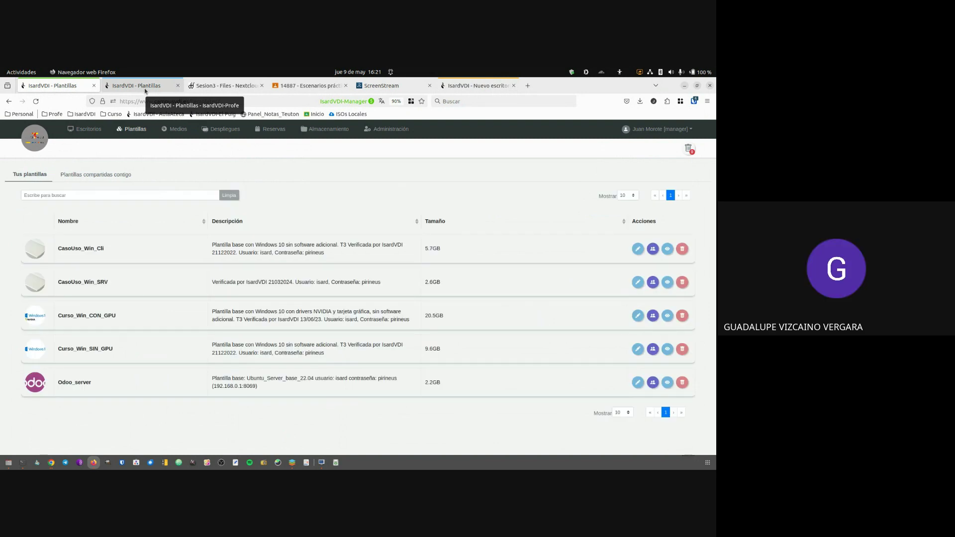
pyautogui.click(146, 90)
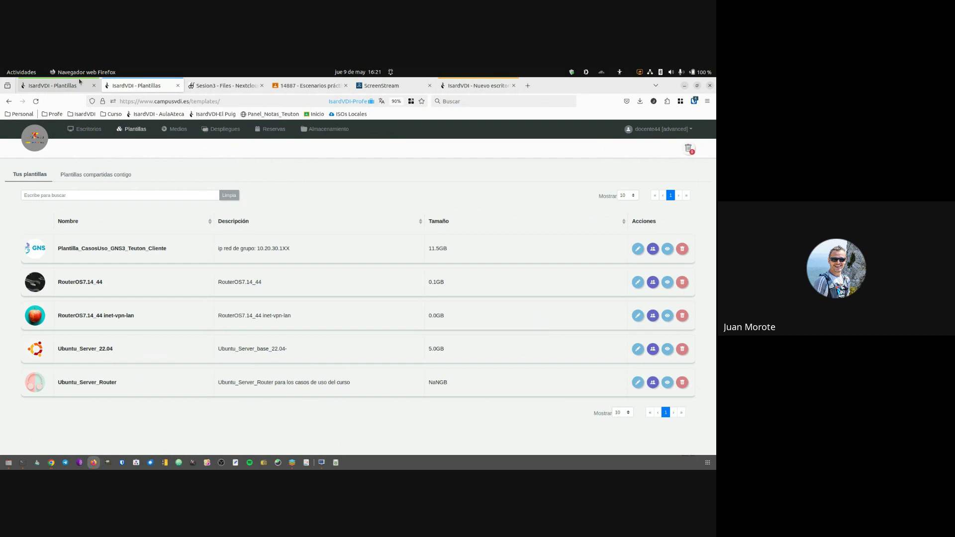
pyautogui.click(53, 85)
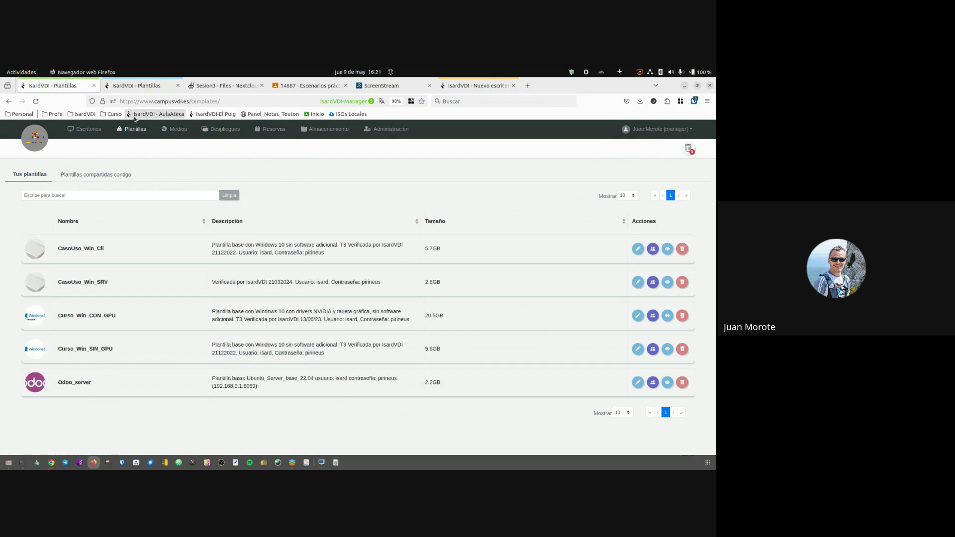
pyautogui.click(97, 175)
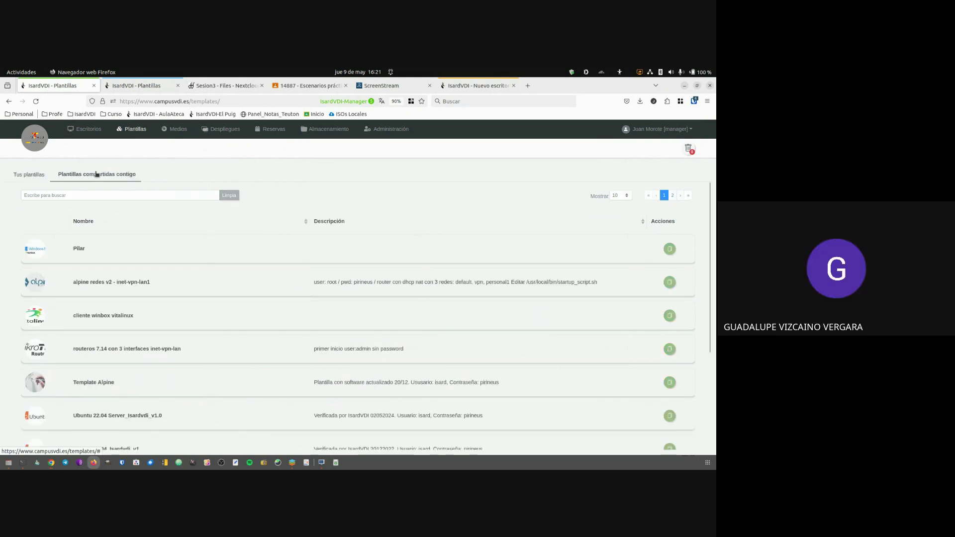
pyautogui.click(148, 87)
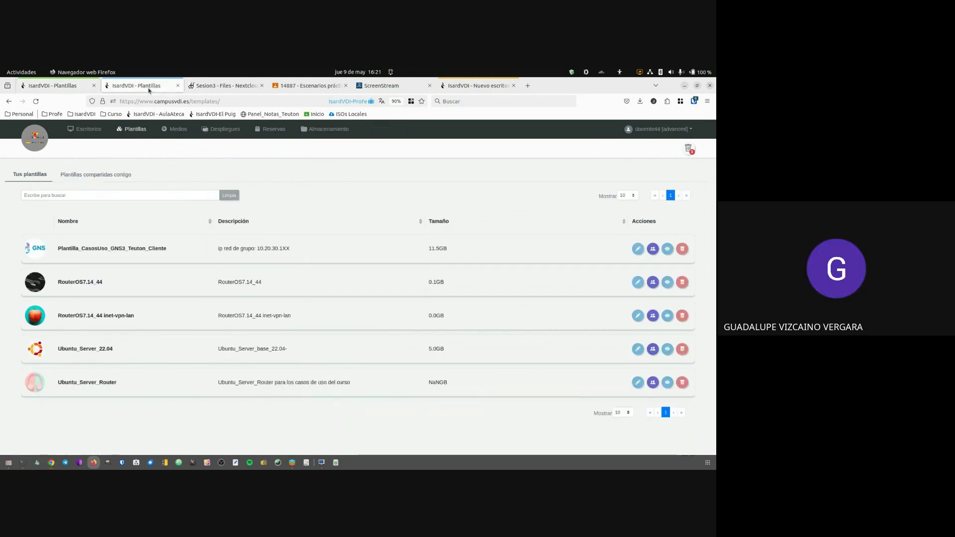
pyautogui.click(462, 85)
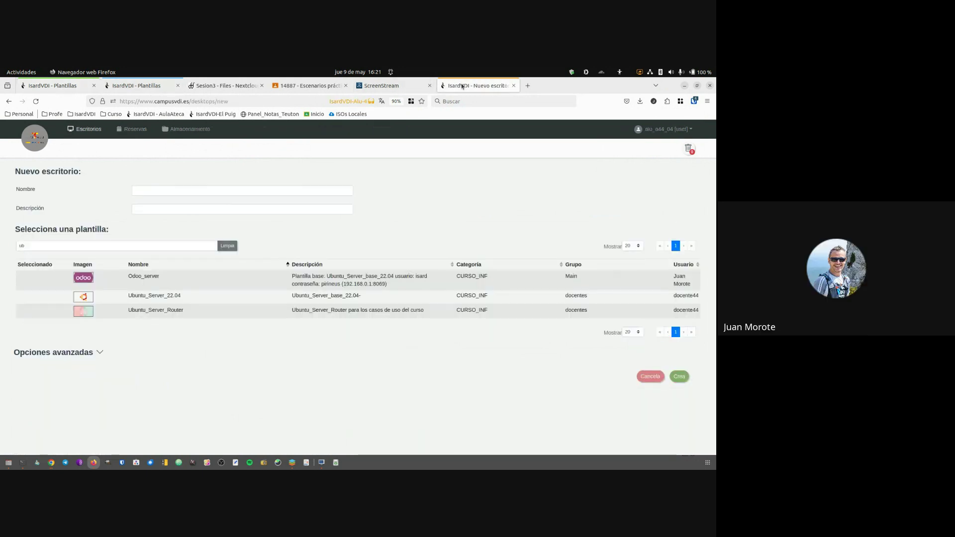
# Replace the student's template search text with 22, then bring up the manager's shared-templates tab
pyautogui.click(72, 247)
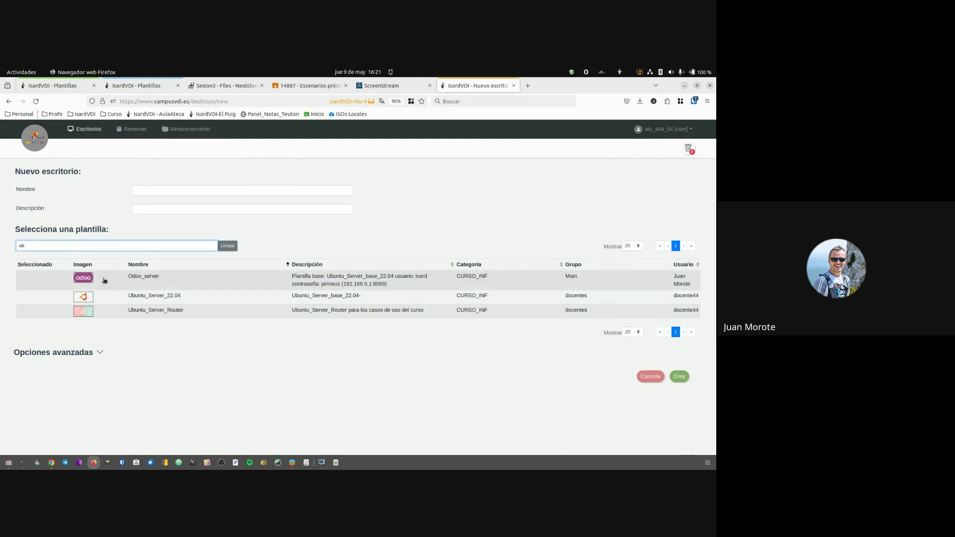
pyautogui.press('BackSpace')
pyautogui.press('BackSpace')
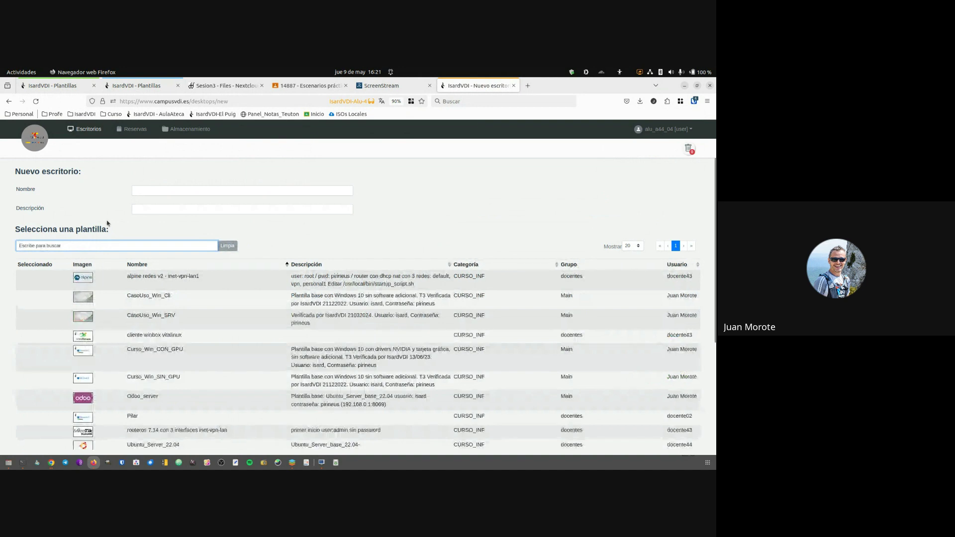
pyautogui.write('22')
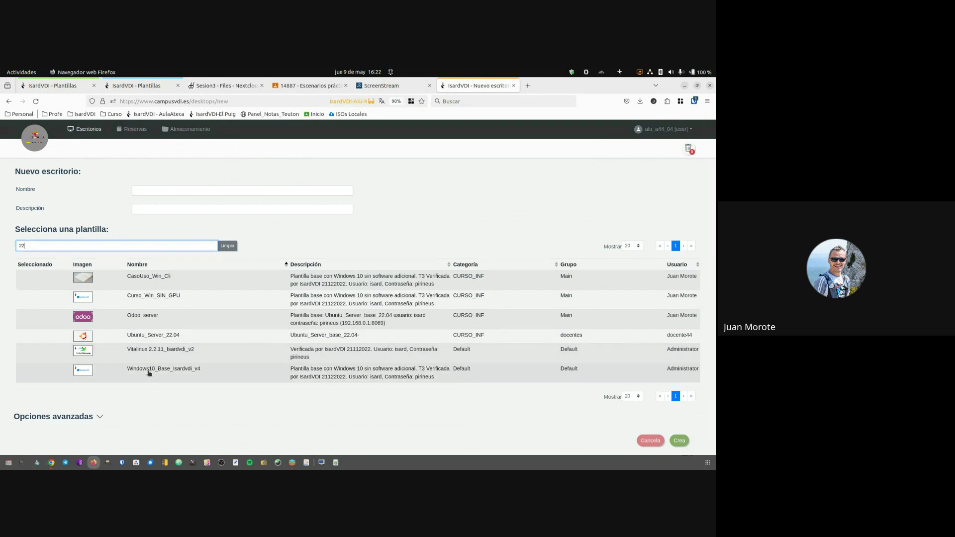
pyautogui.click(46, 85)
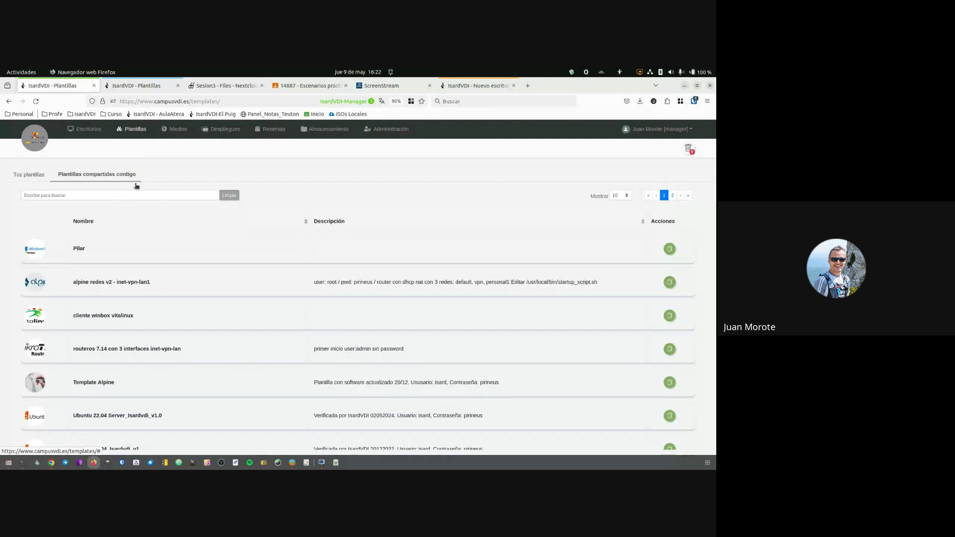
# Scroll the manager's shared templates and briefly mark the Ubuntu 22.04_Isardvdi_v1 template name
pyautogui.scroll(-3, 127, 390)
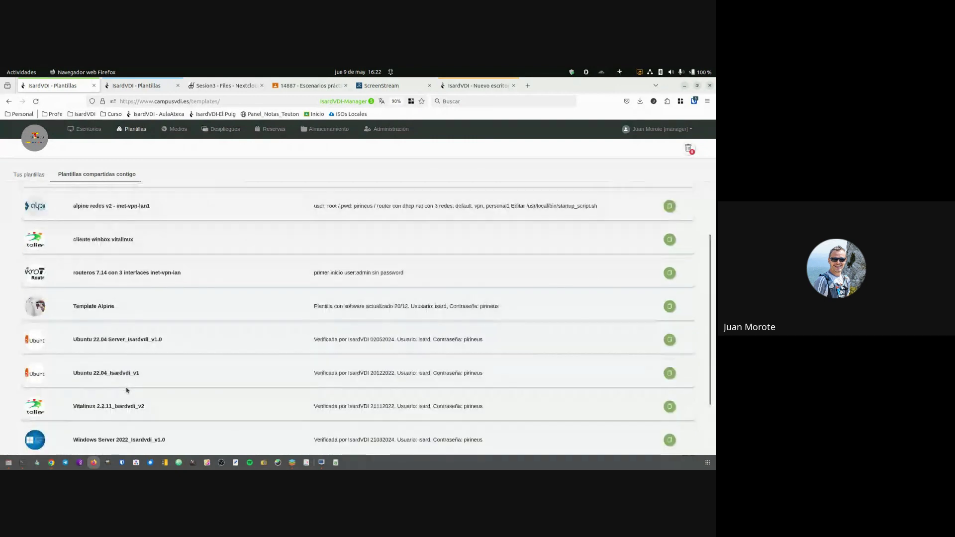
pyautogui.doubleClick(83, 373)
pyautogui.click(45, 378)
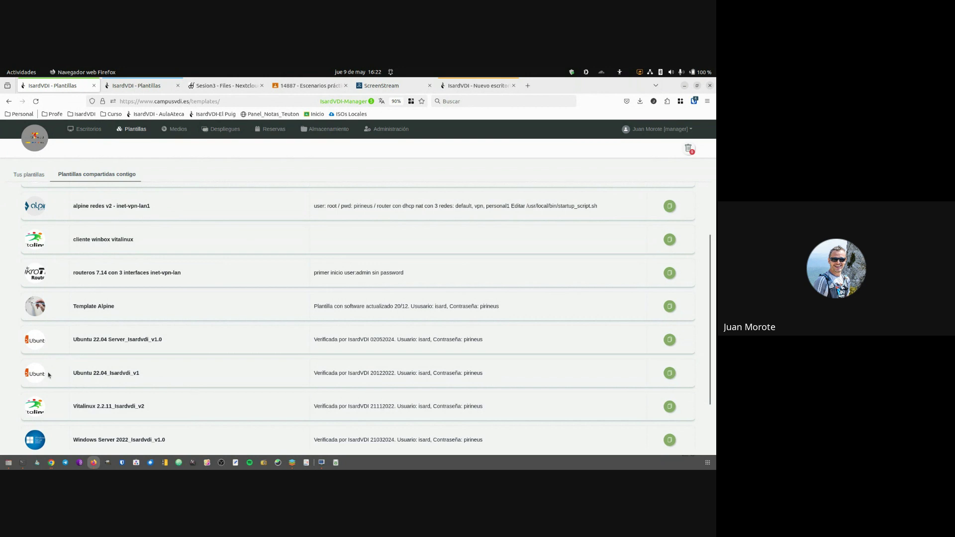
pyautogui.scroll(2, 154, 339)
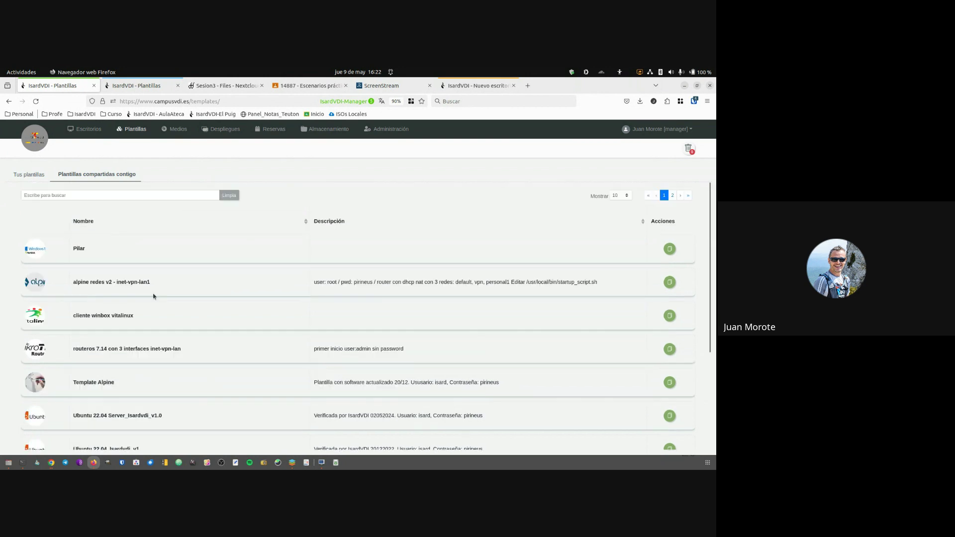
# Toggle between Tus plantillas and Plantillas compartidas contigo, then return to the Nuevo escritorio tab
pyautogui.click(30, 176)
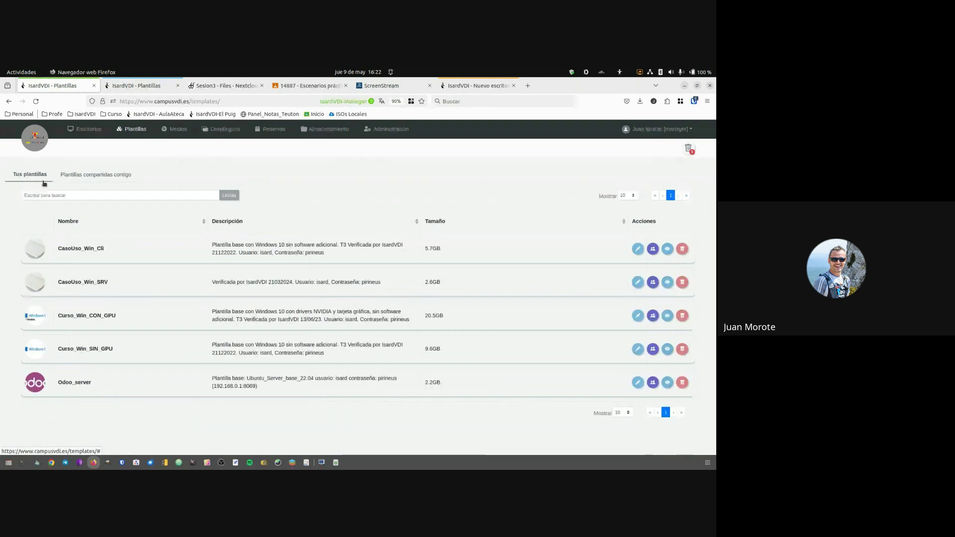
pyautogui.click(95, 175)
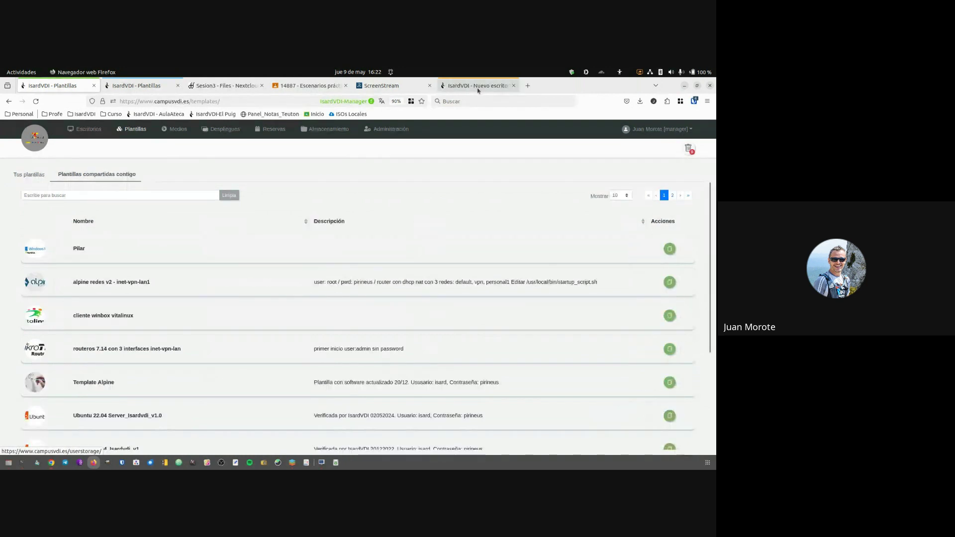
pyautogui.click(477, 87)
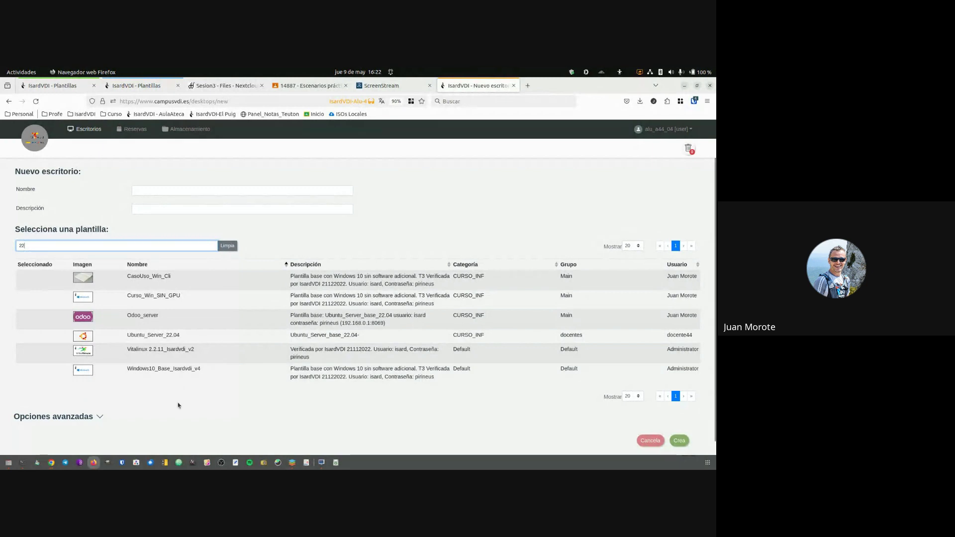
# Open Escritorios in the manager and teacher tabs and look through the teacher's desktop cards
pyautogui.click(68, 87)
pyautogui.click(86, 130)
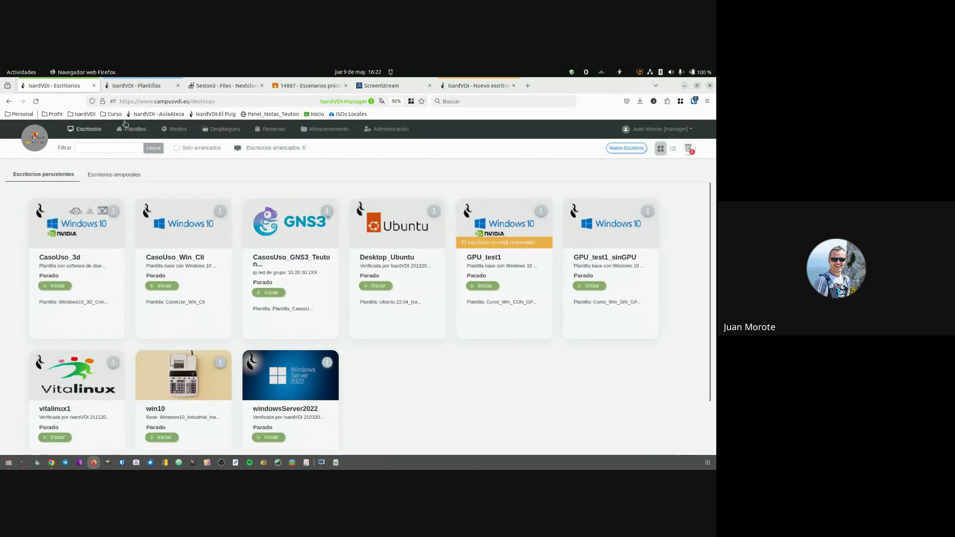
pyautogui.click(135, 85)
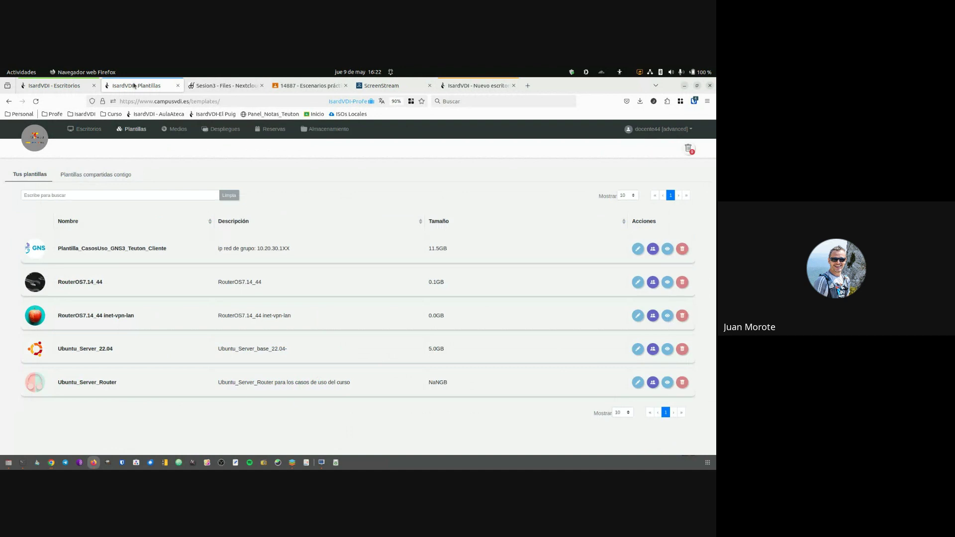
pyautogui.click(86, 129)
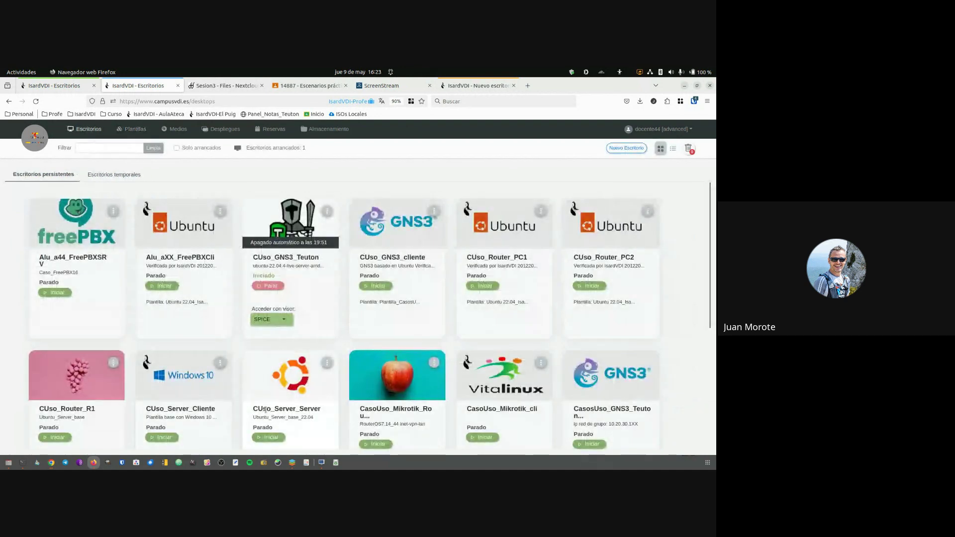
pyautogui.scroll(-1, 266, 410)
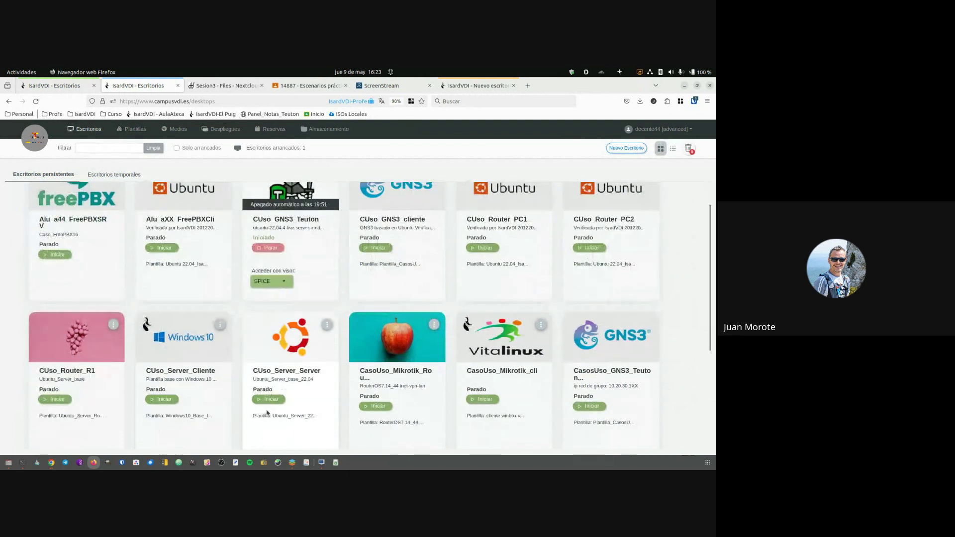
pyautogui.scroll(-4, 267, 412)
pyautogui.scroll(5, 267, 412)
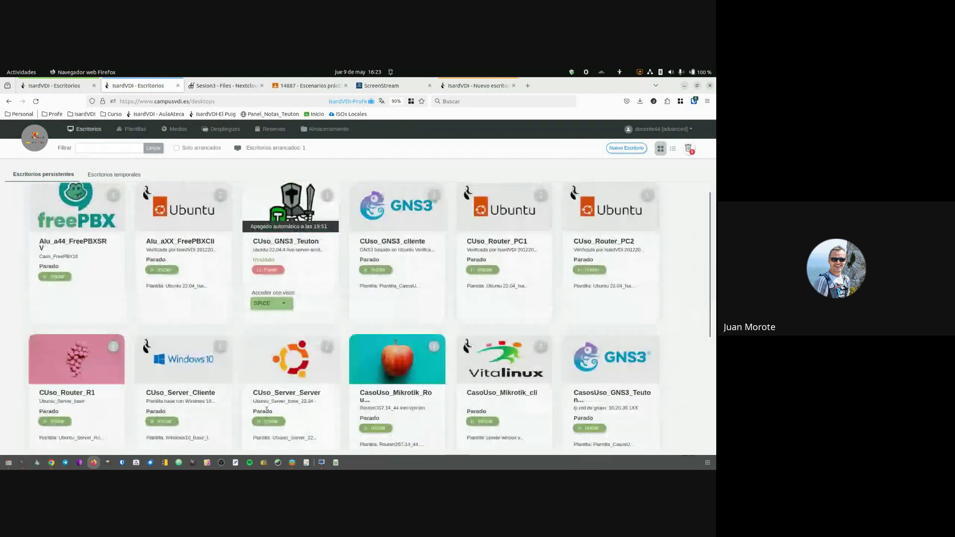
pyautogui.scroll(1, 266, 411)
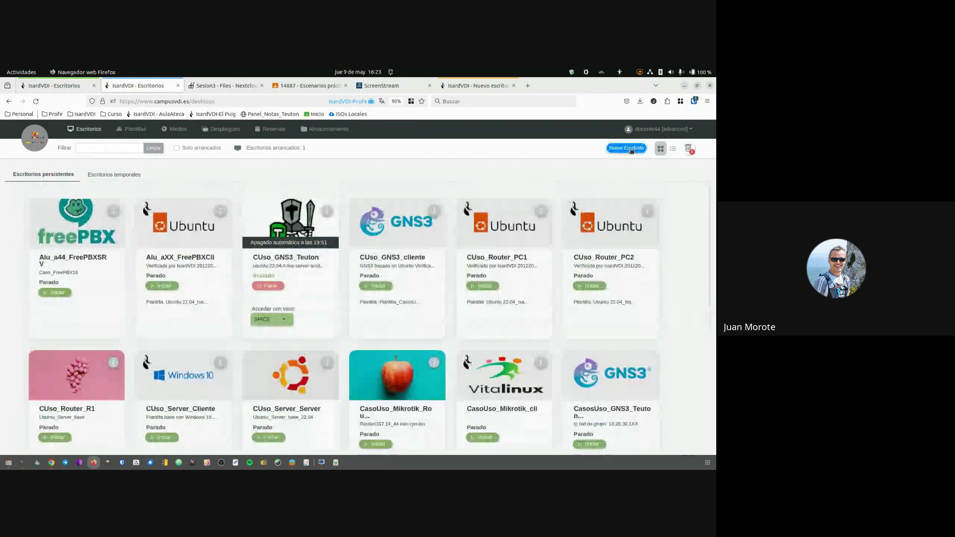
# Start a new desktop and pick the Ubuntu 22.04_Isardvdi_v1 template from the 'ubun' search
pyautogui.click(627, 149)
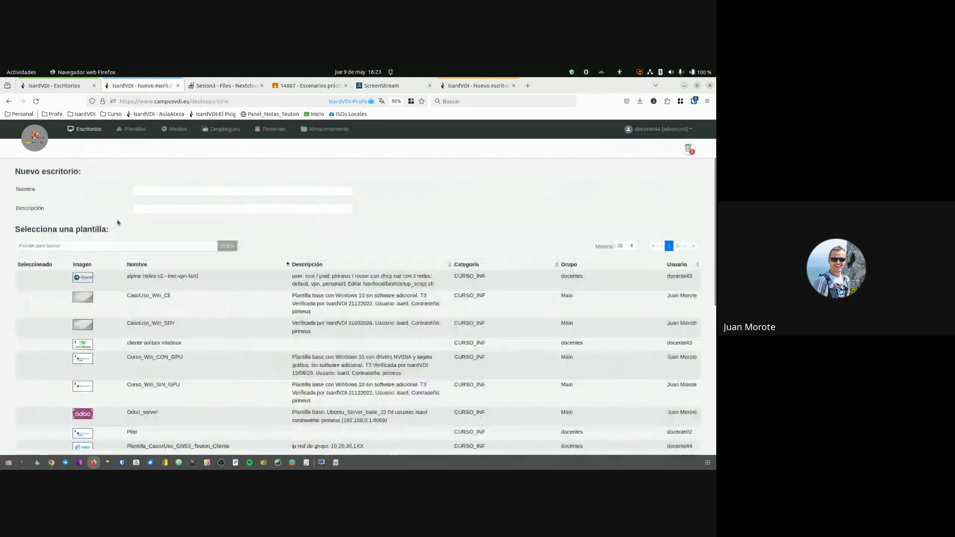
pyautogui.click(95, 244)
pyautogui.write('ubun')
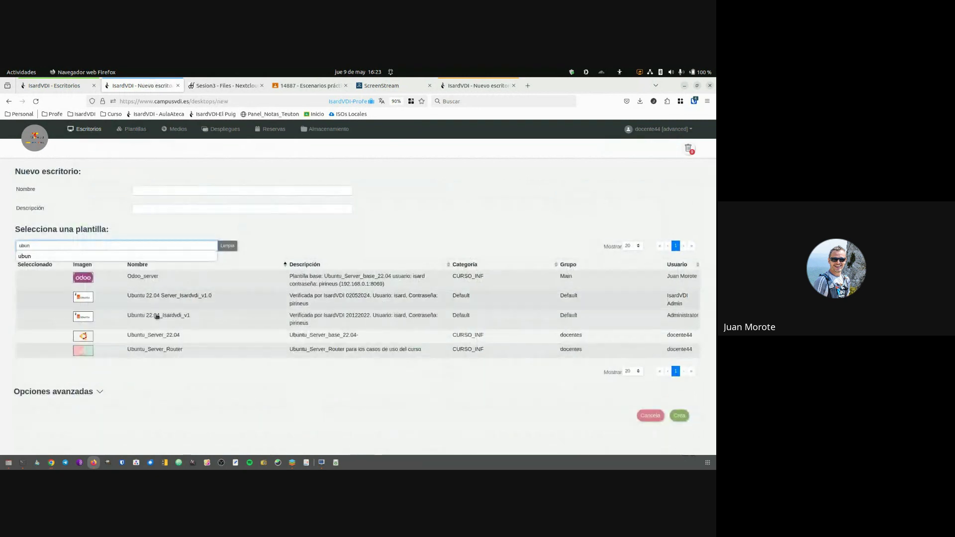
pyautogui.click(168, 323)
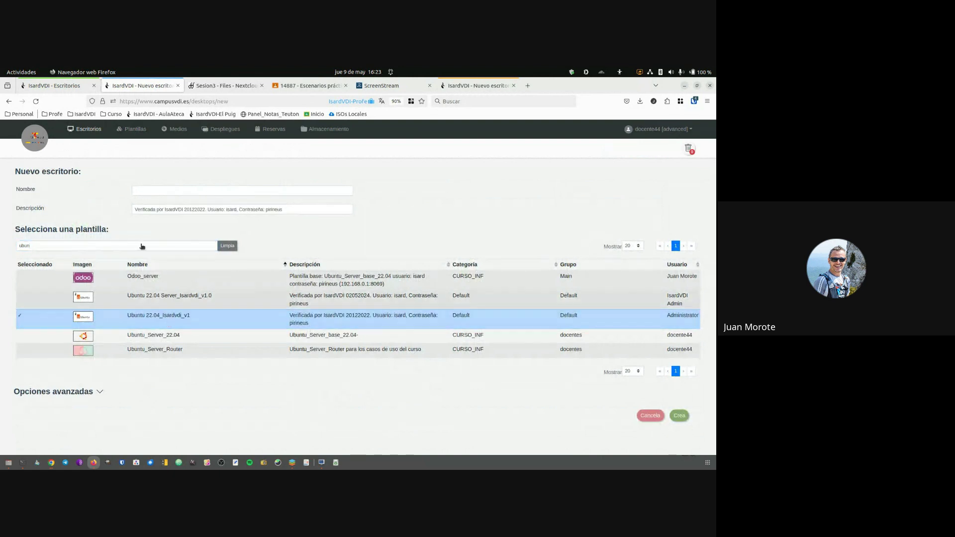
# Name the new desktop 'Ubuntu 22.04_Isardvdi_v1'
pyautogui.click(154, 188)
pyautogui.write('De')
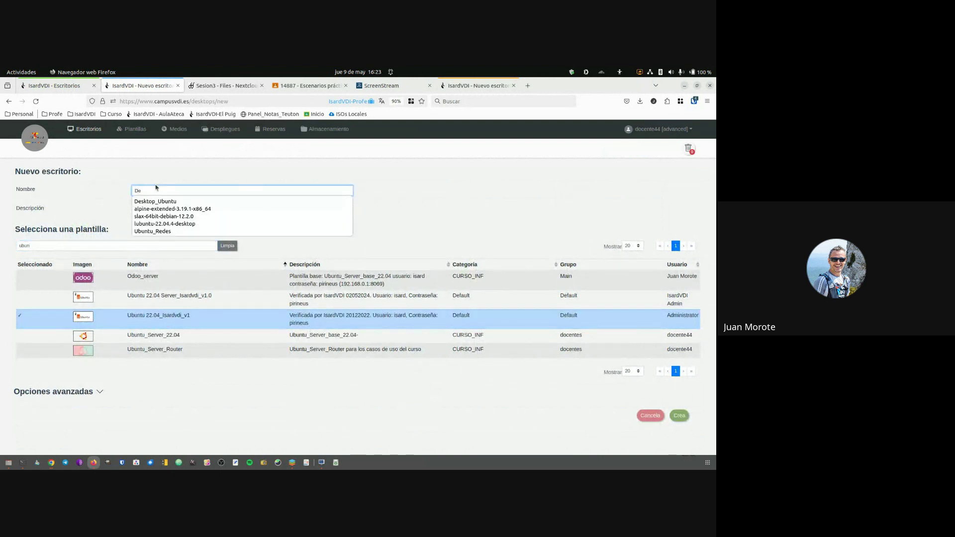
pyautogui.press('Down')
pyautogui.press('Return')
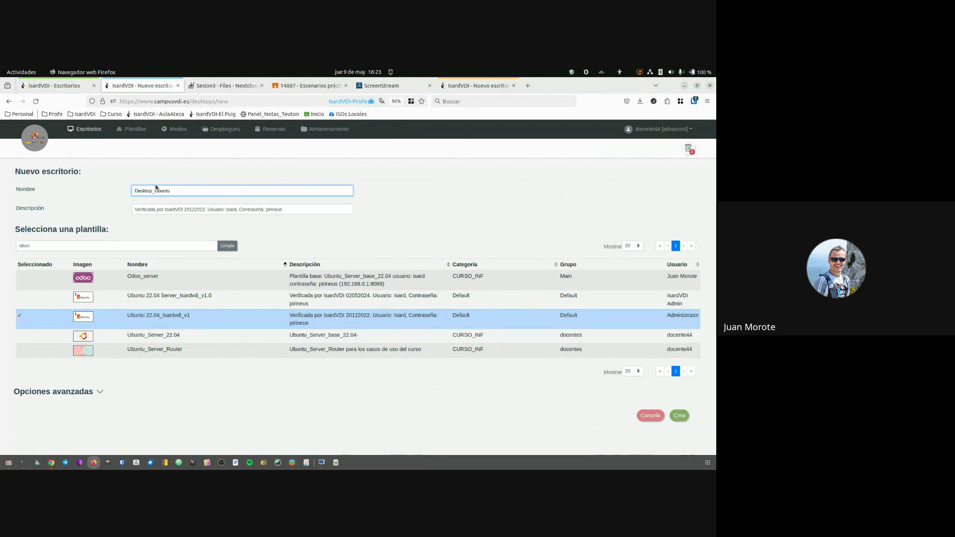
pyautogui.hotkey('ctrl', 'a')
pyautogui.write('Ubun')
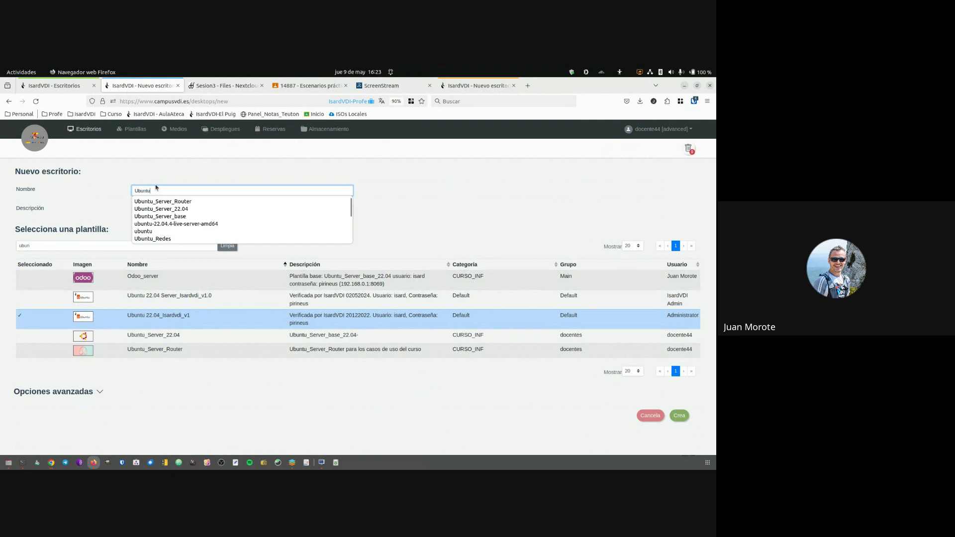
pyautogui.write('tu 22.04')
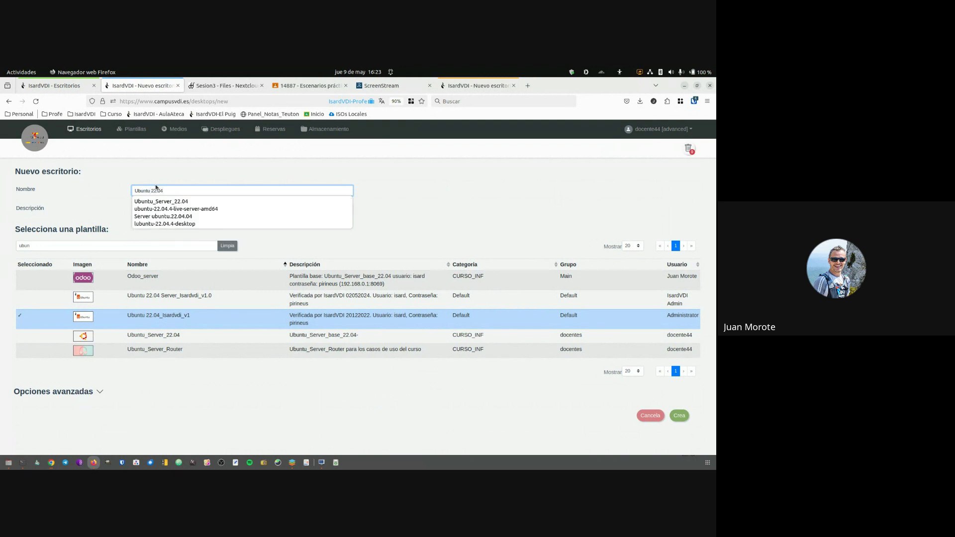
pyautogui.write('_Isardvdi')
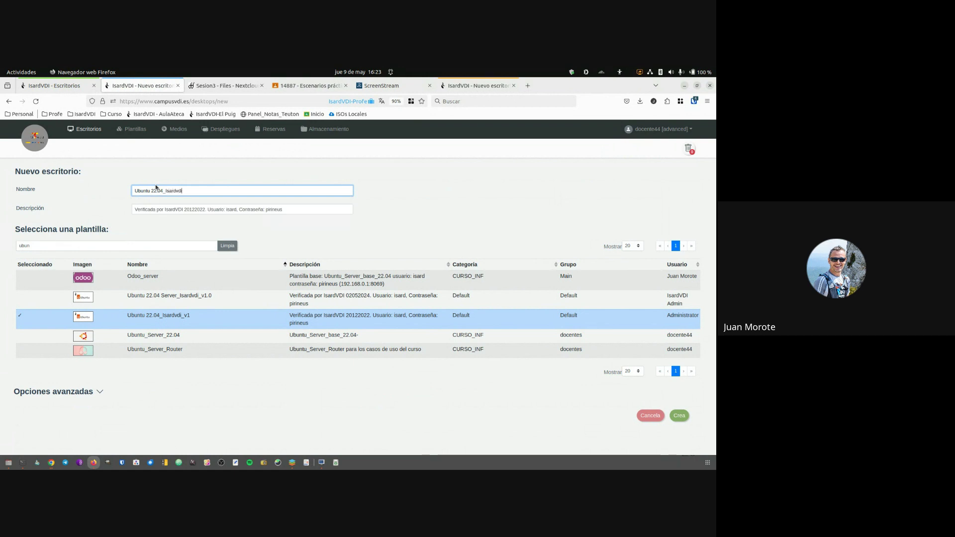
pyautogui.write('_v1_juan')
pyautogui.moveTo(167, 191); pyautogui.dragTo(107, 184)
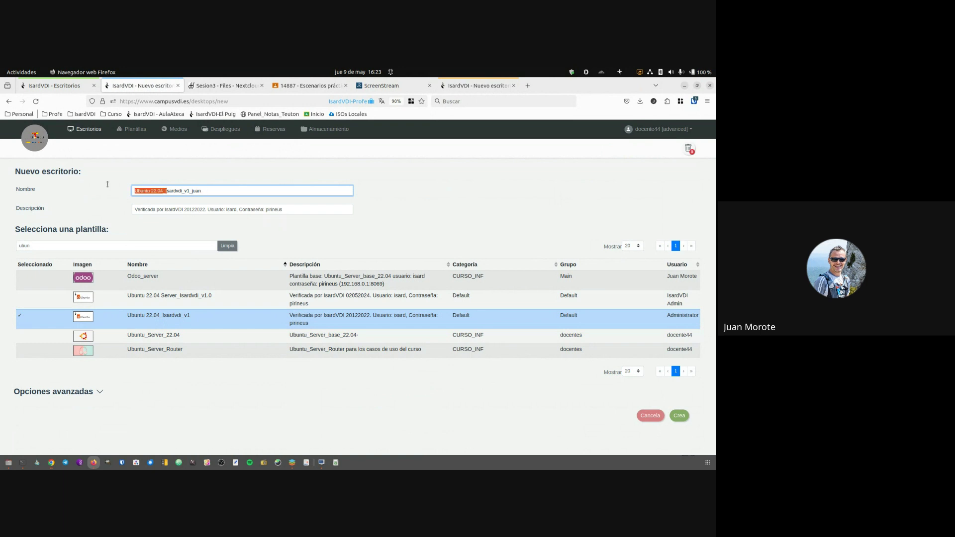
pyautogui.moveTo(211, 189); pyautogui.dragTo(90, 186)
pyautogui.click(208, 191)
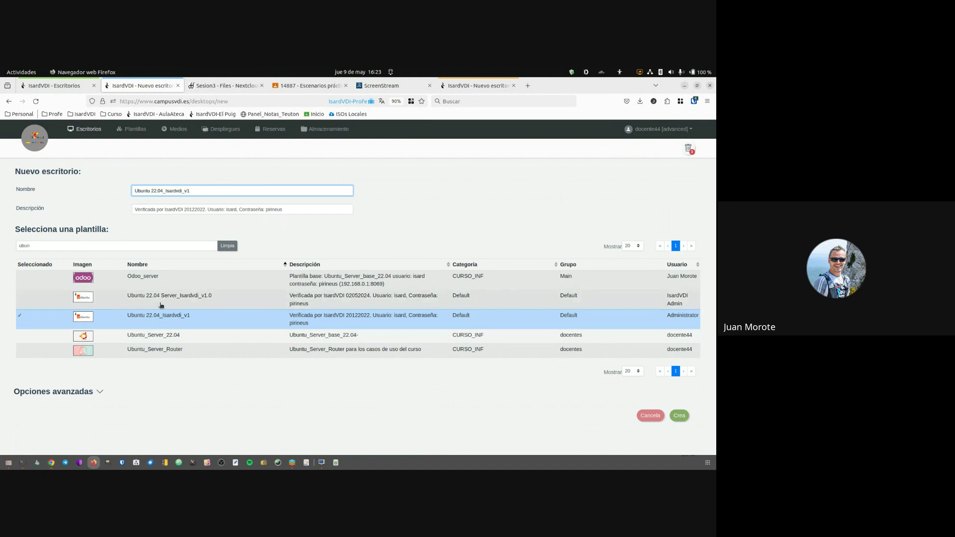
# Create the desktop, renaming it 'Ubuntu 22.04_Isardvdi_v1Desktop' after the duplicate name is rejected
pyautogui.click(681, 417)
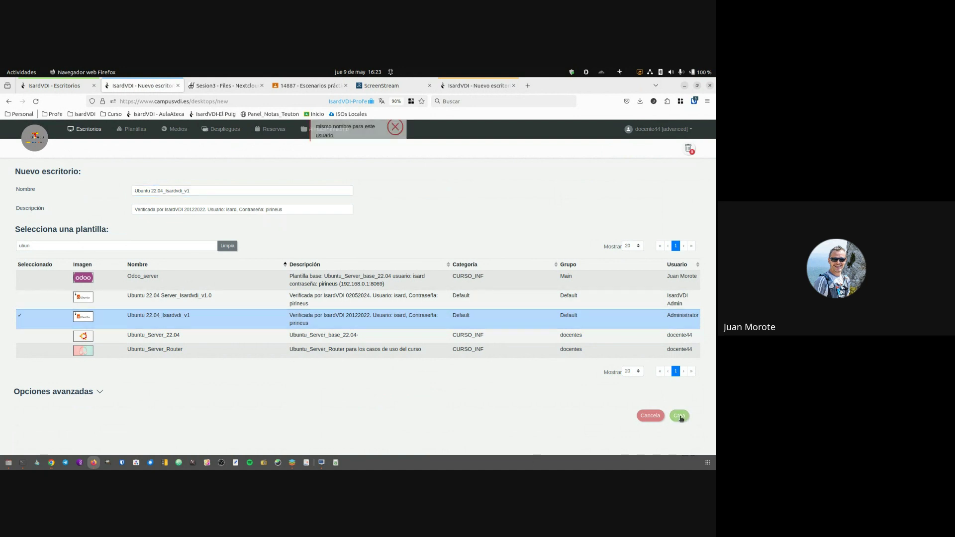
pyautogui.click(218, 192)
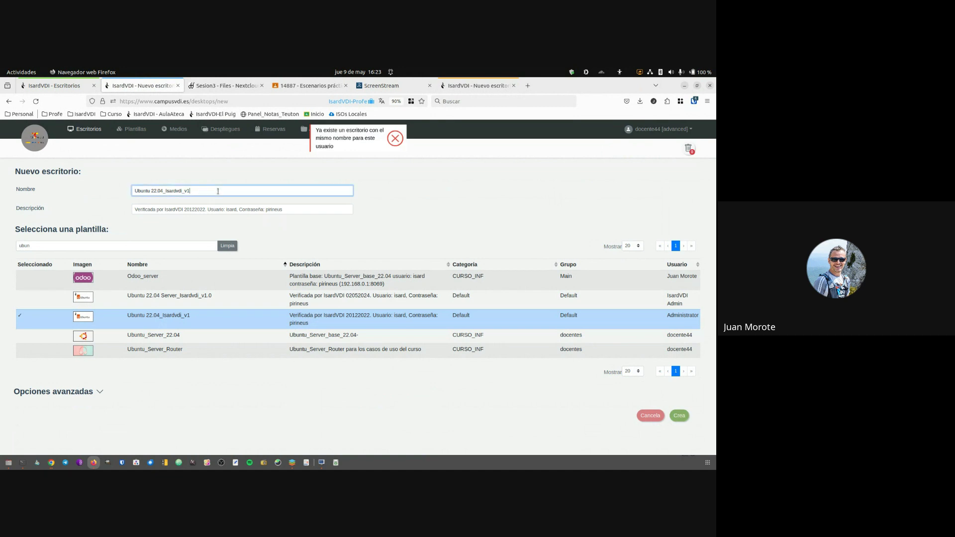
pyautogui.press('BackSpace')
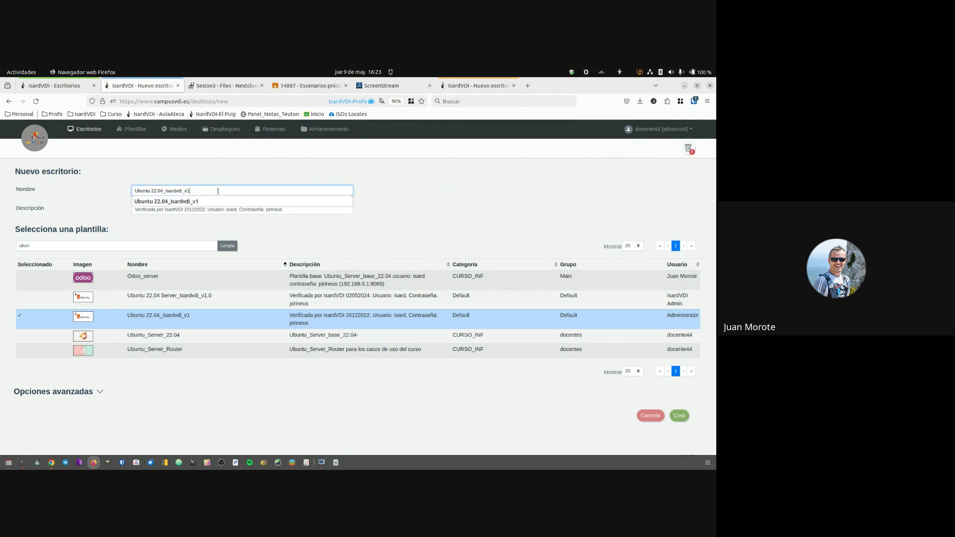
pyautogui.write('Desk')
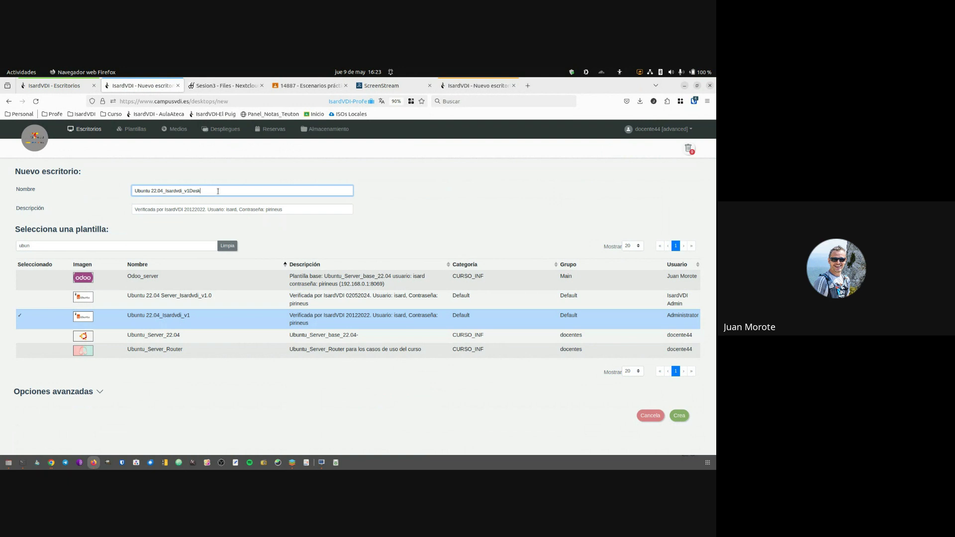
pyautogui.write('top')
pyautogui.click(682, 417)
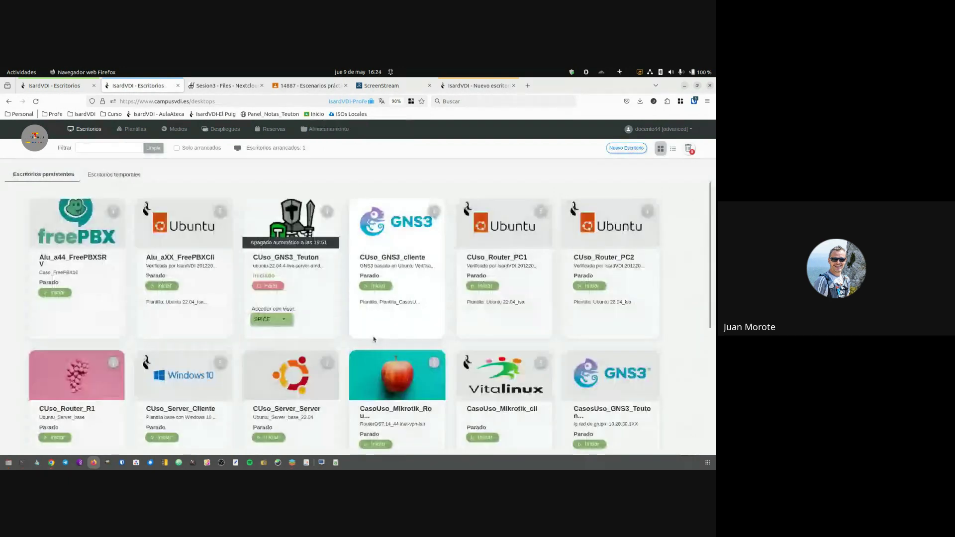
# Choose convert to template from the new Ubuntu desktop card's action menu
pyautogui.scroll(-2, 565, 327)
pyautogui.scroll(-2, 564, 327)
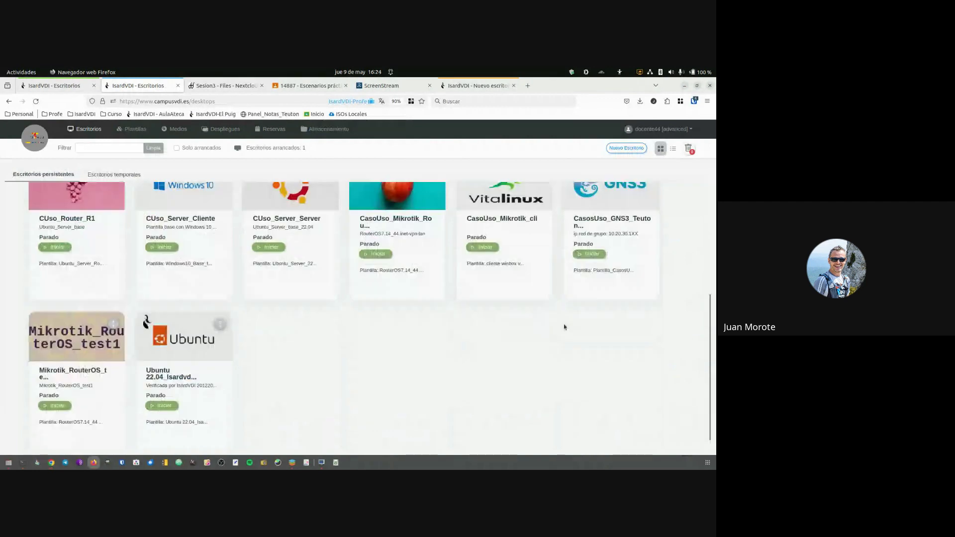
pyautogui.click(222, 326)
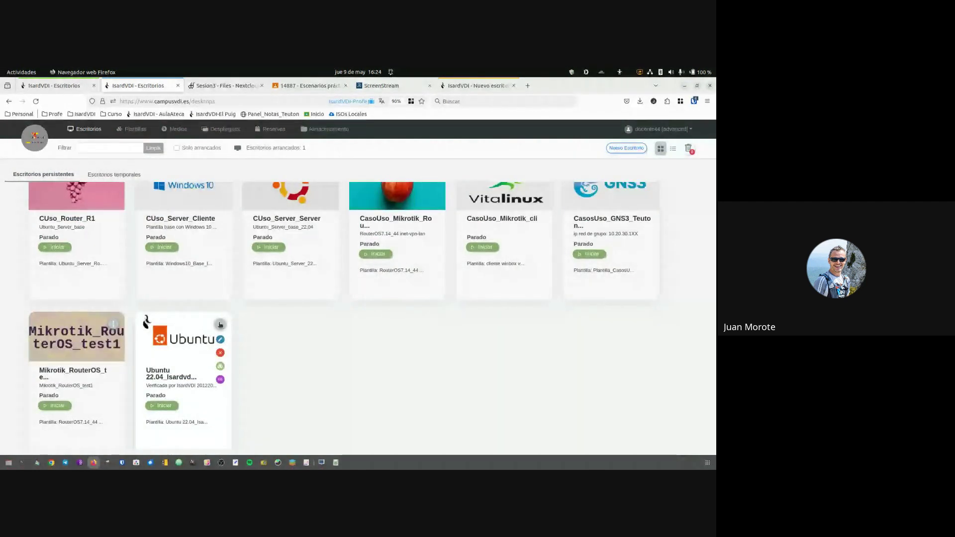
pyautogui.click(220, 367)
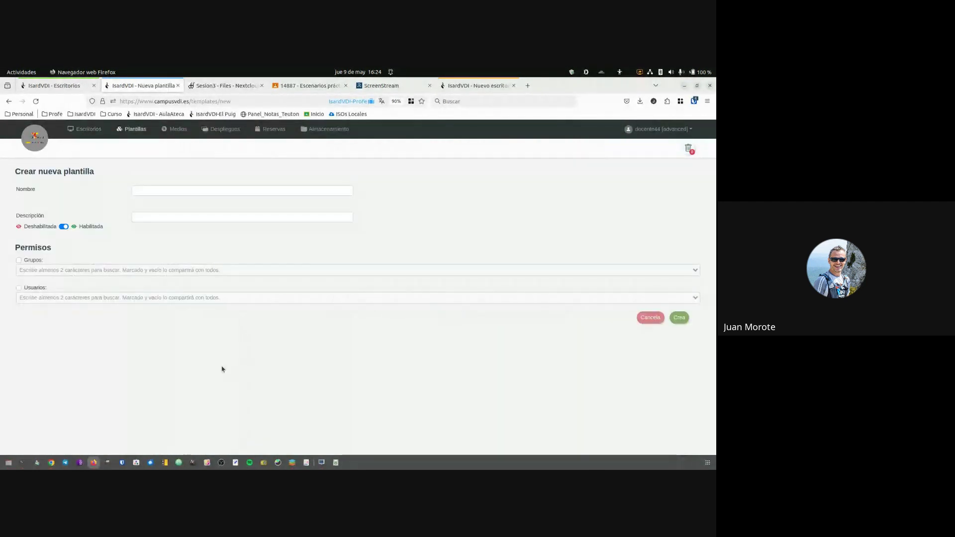
# Paste 'Ubuntu 22.04_Isardvdi_v1_juan' as both the template name and description
pyautogui.click(145, 195)
pyautogui.write('Ubuntu 22.04_Isardvdi_v1_juan')
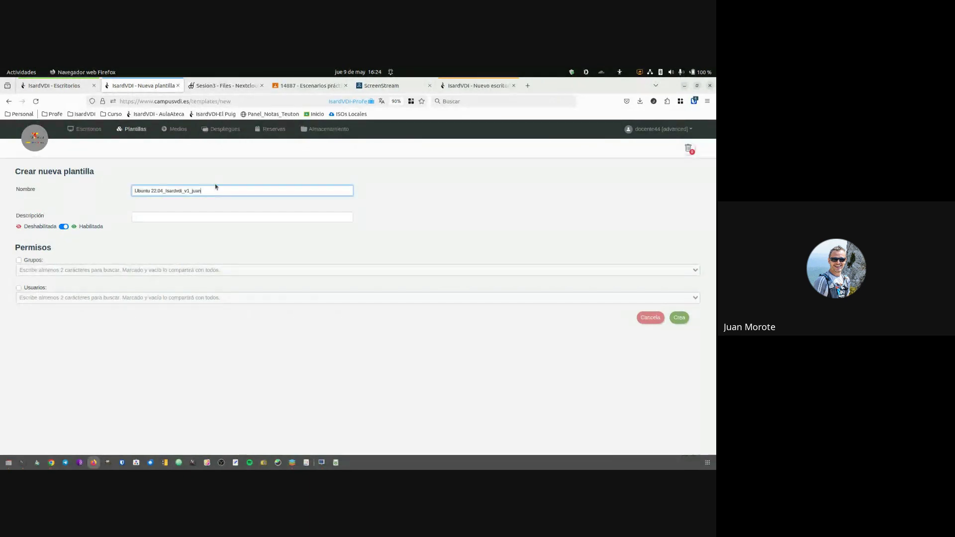
pyautogui.click(202, 217)
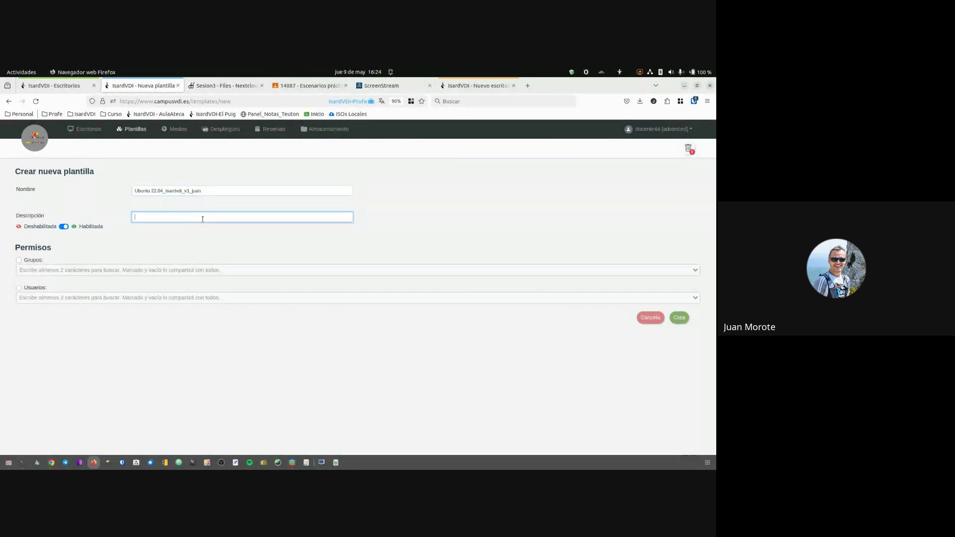
pyautogui.write('Ubuntu 22.04_Isardvdi_v1_juan')
# Share the template with docentes[CURSO_INF] and Clases_Todas[CURSO_INF] groups and create it
pyautogui.click(18, 260)
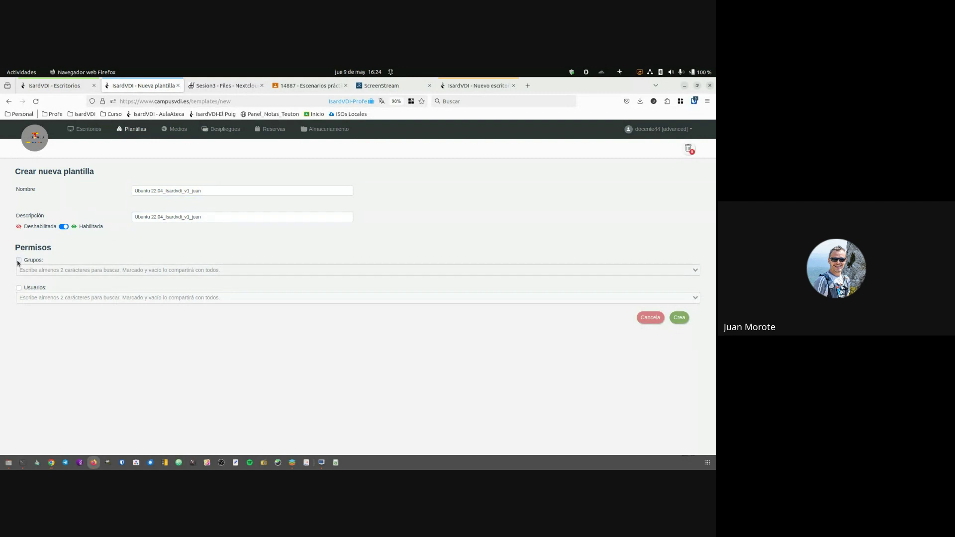
pyautogui.click(32, 269)
pyautogui.write('d')
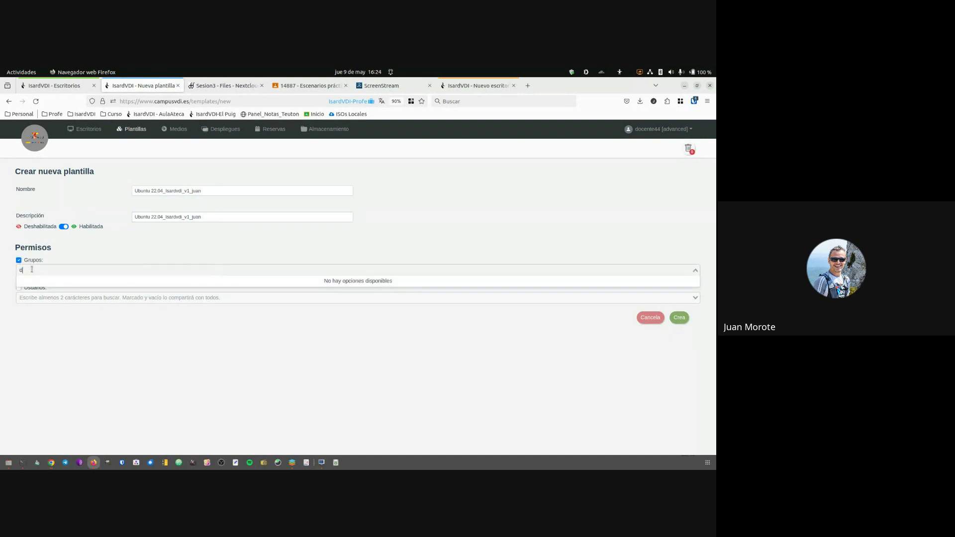
pyautogui.write('oce')
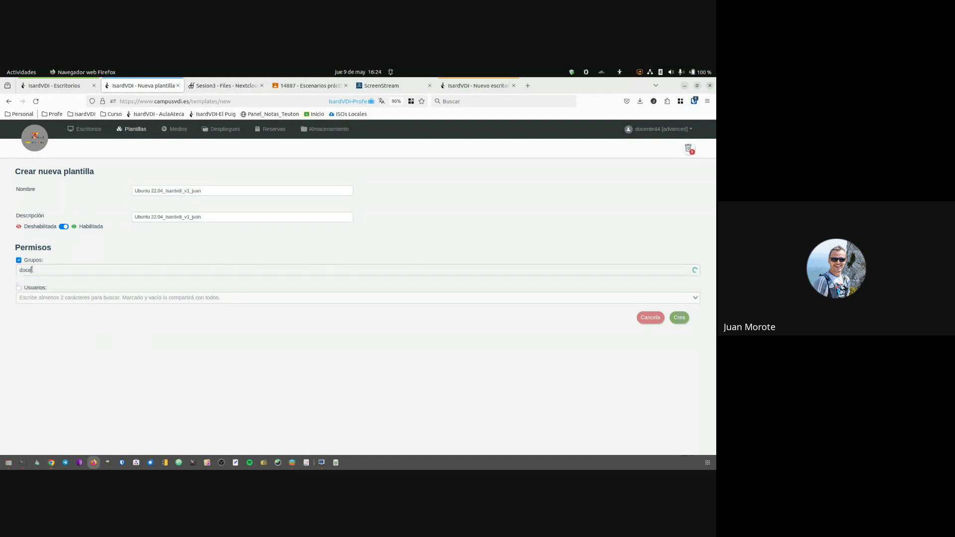
pyautogui.click(28, 282)
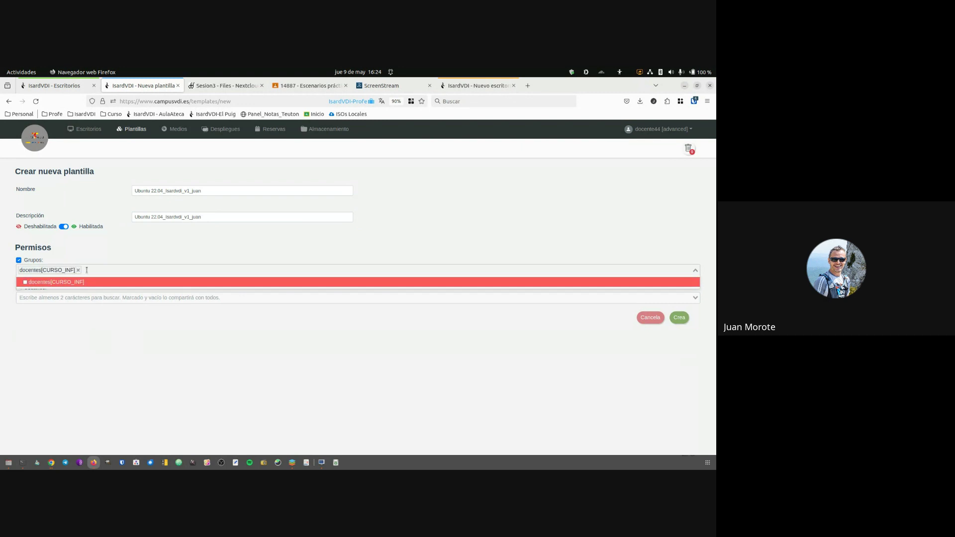
pyautogui.write('cla')
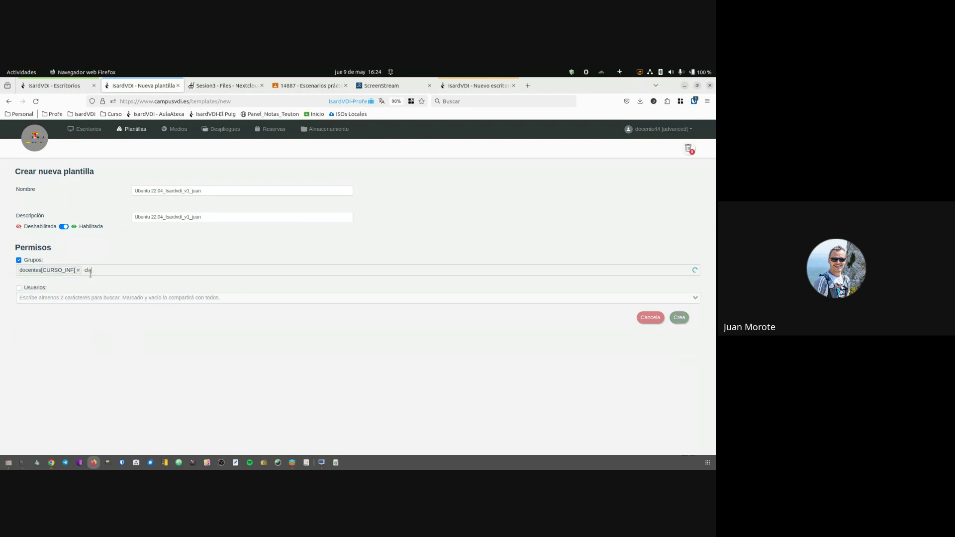
pyautogui.press('BackSpace')
pyautogui.press('BackSpace')
pyautogui.press('BackSpace')
pyautogui.press('BackSpace')
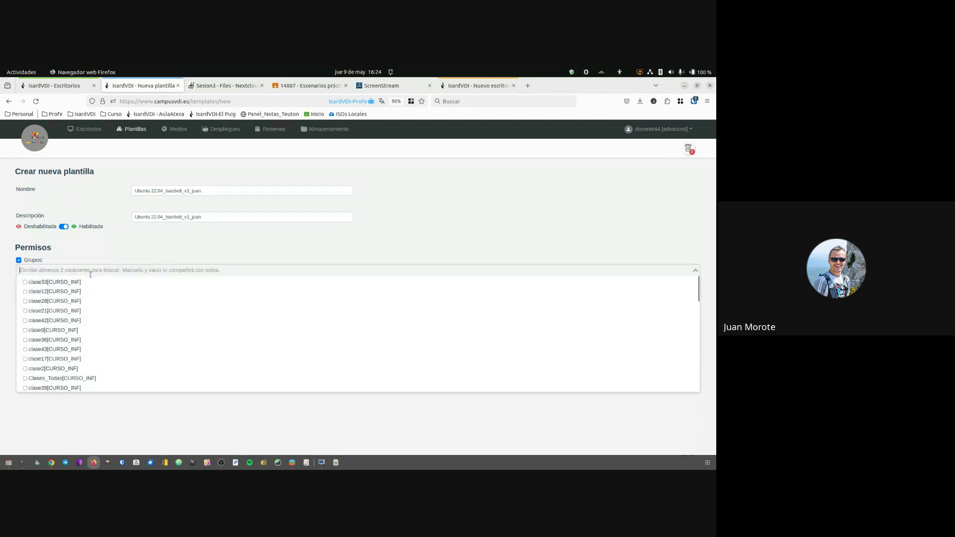
pyautogui.write('doce')
pyautogui.press('Return')
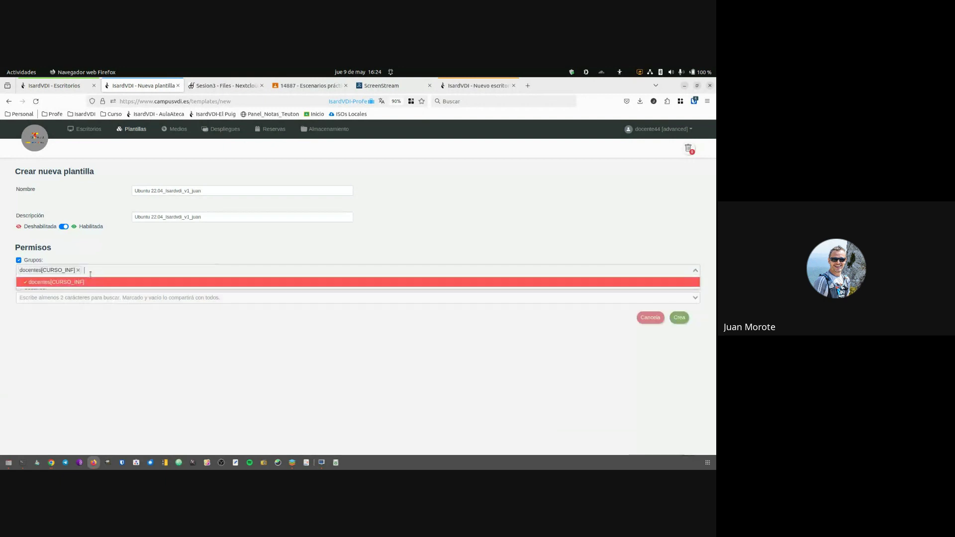
pyautogui.write('todas')
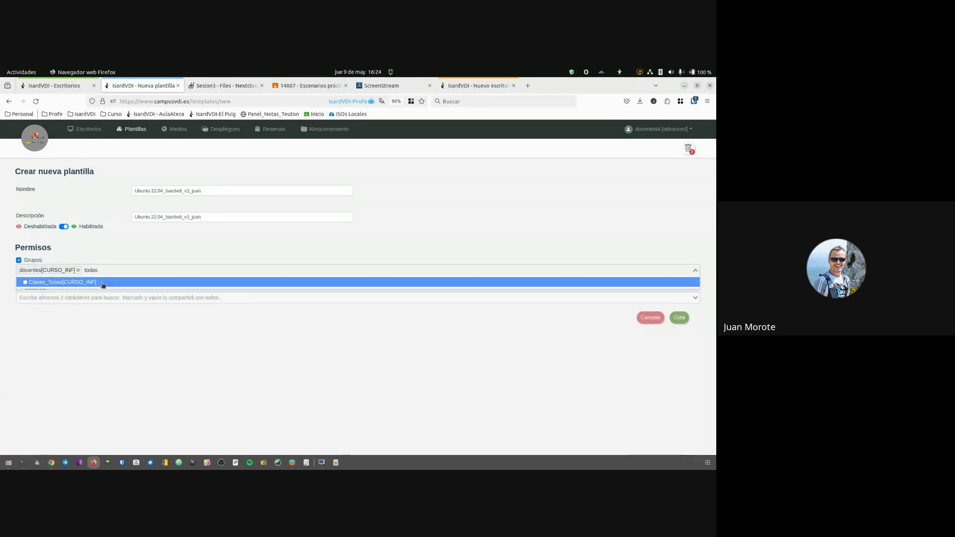
pyautogui.click(103, 282)
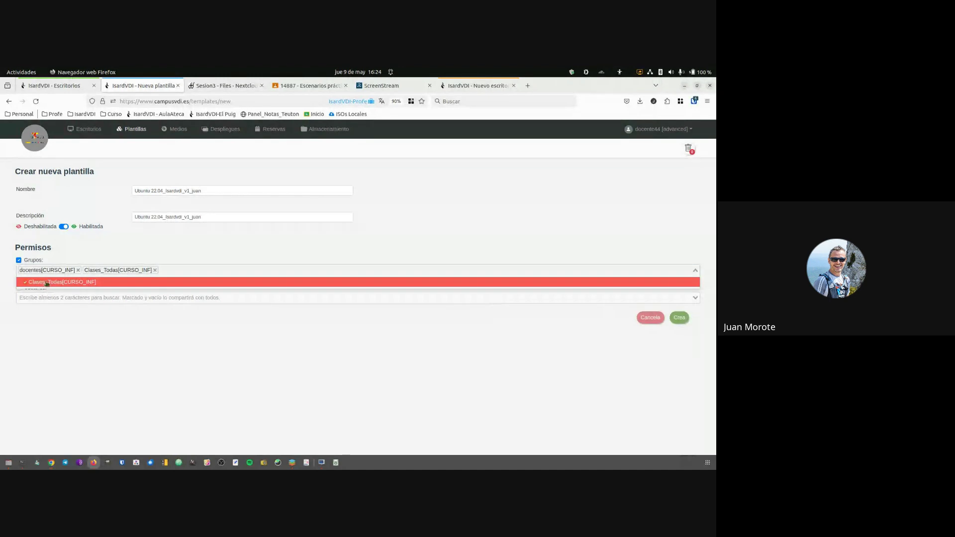
pyautogui.click(679, 318)
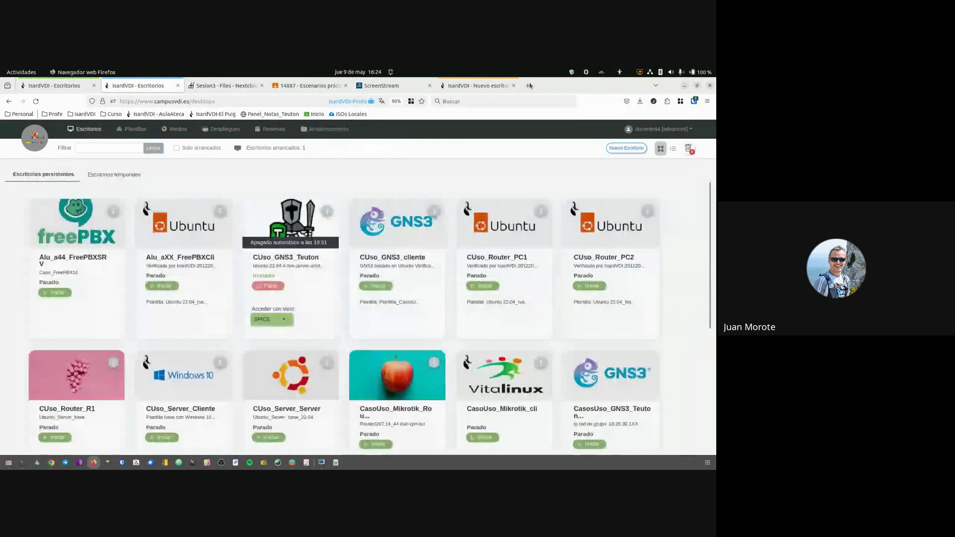
# Reload the student's new-desktop form and select the Ubuntu 22.04_Isardvdi_v1_juan template via 'ubu' search
pyautogui.click(478, 86)
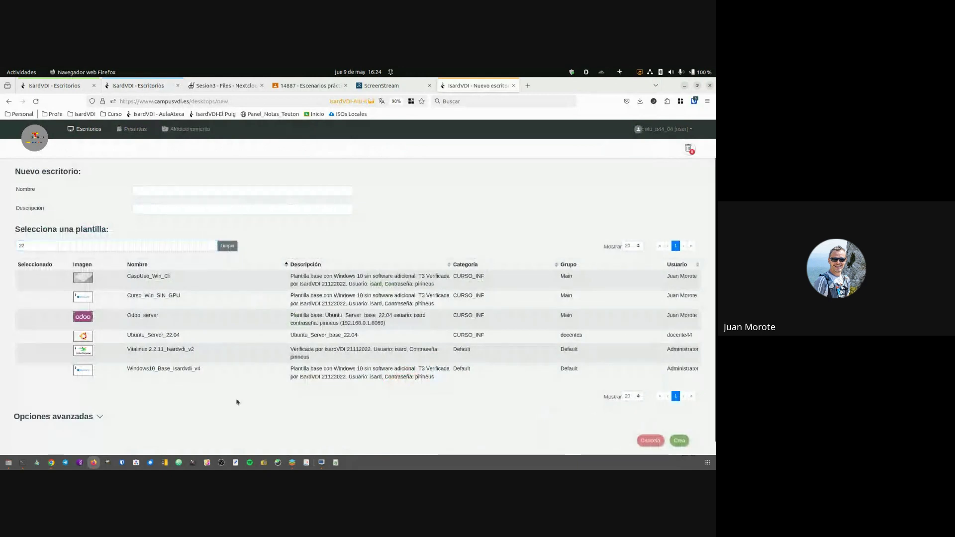
pyautogui.press('F5')
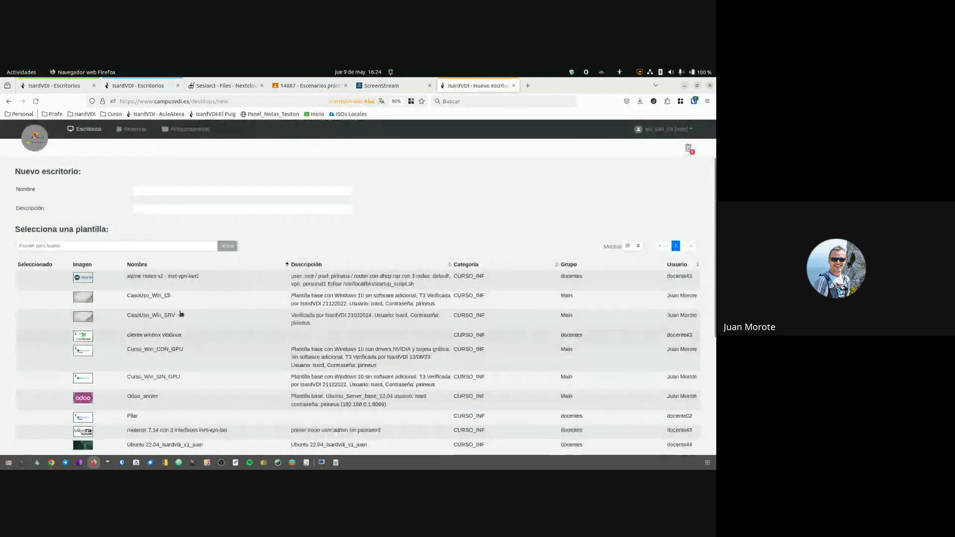
pyautogui.click(86, 247)
pyautogui.write('ubu')
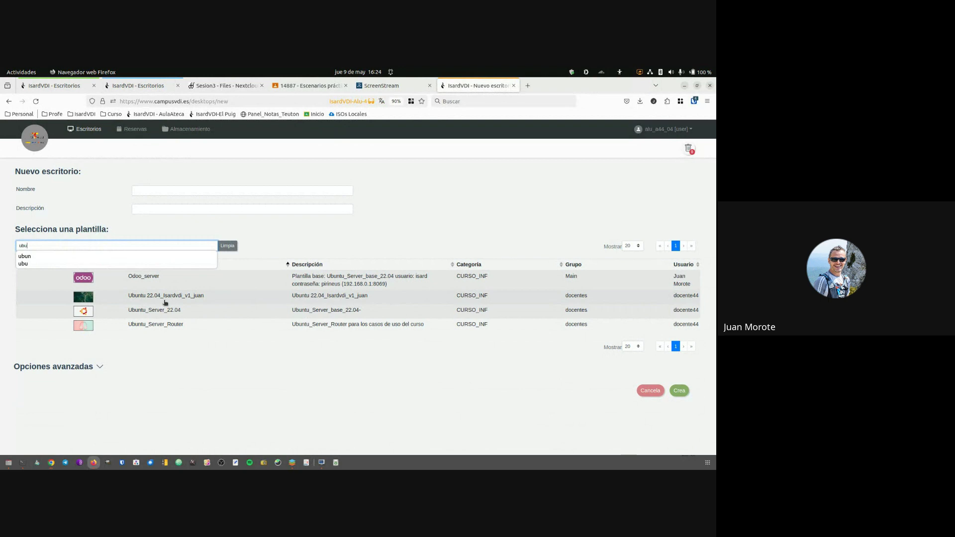
pyautogui.doubleClick(197, 297)
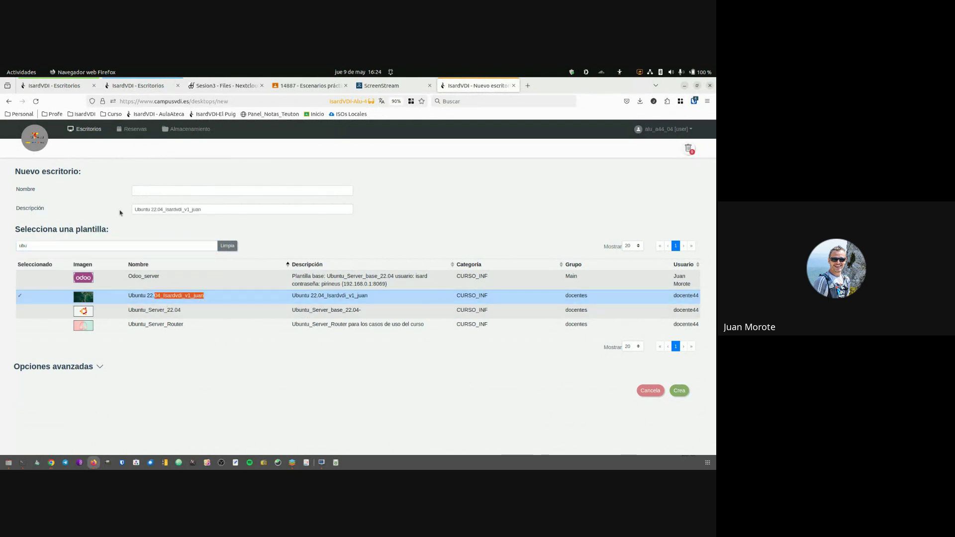
# Name the desktop Alu_a44_PC1 and expand Opciones avanzadas showing 2 vCPUs and 6 GB
pyautogui.click(143, 191)
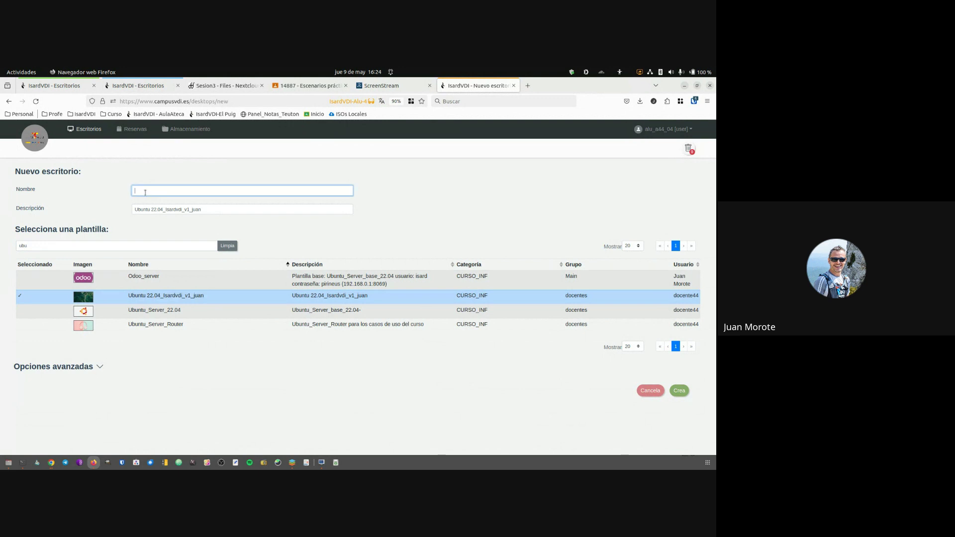
pyautogui.write('Alu_a')
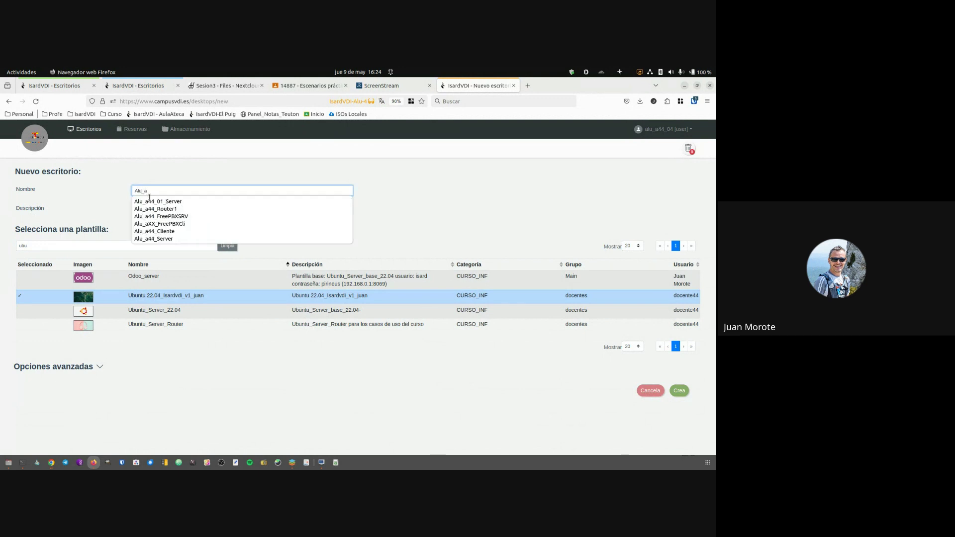
pyautogui.write('44')
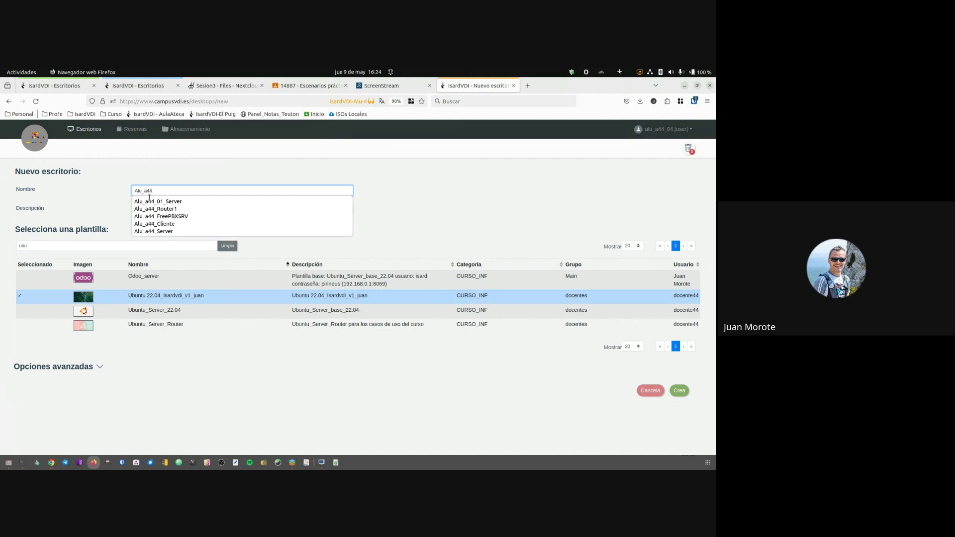
pyautogui.write('_PC1')
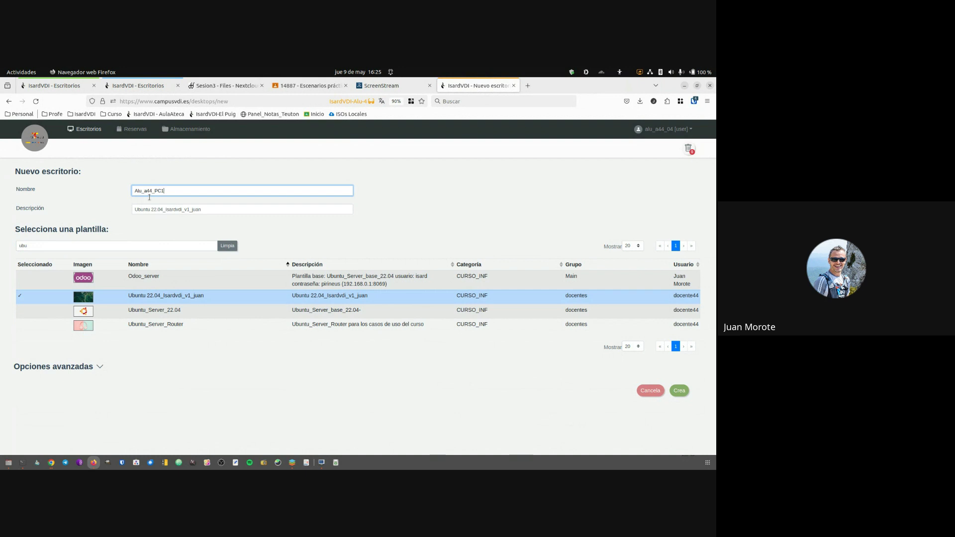
pyautogui.click(101, 367)
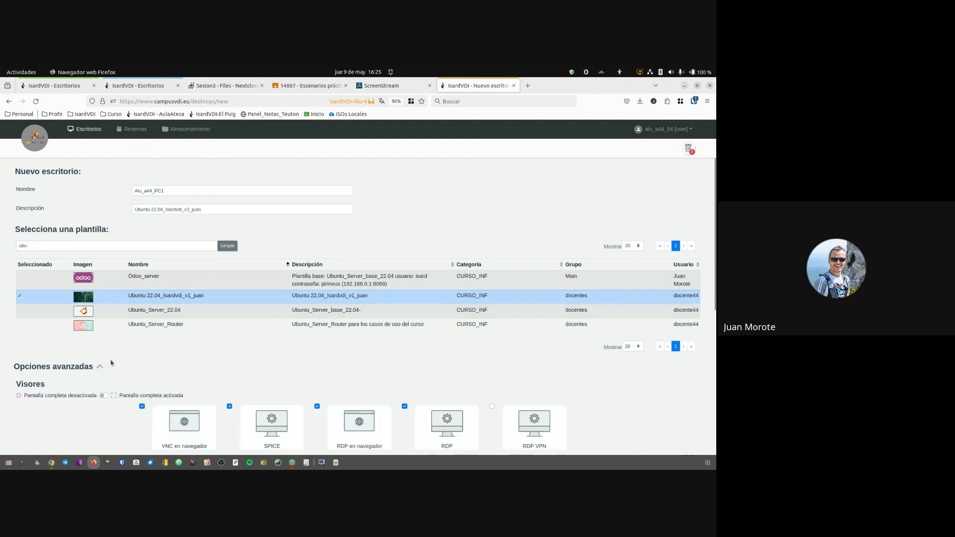
pyautogui.scroll(-3, 110, 362)
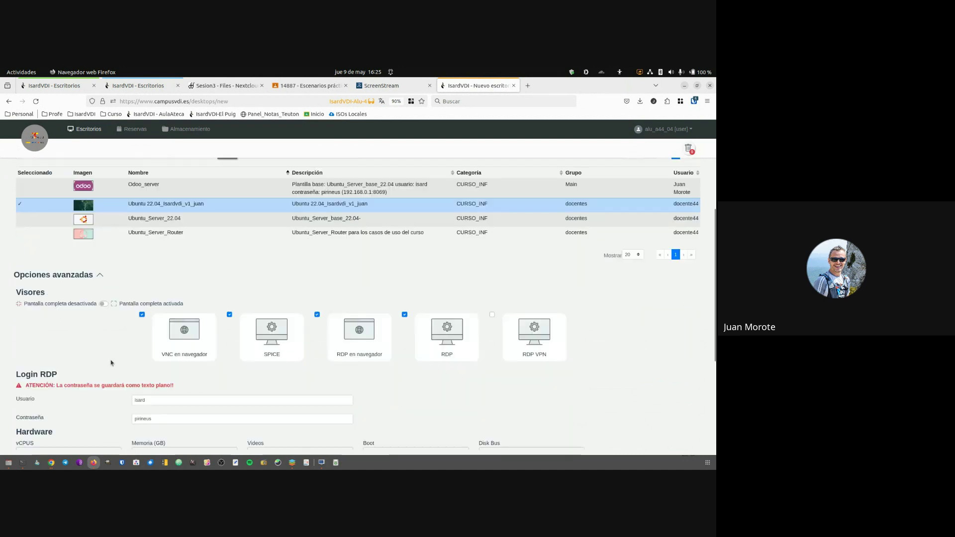
pyautogui.scroll(-3, 110, 363)
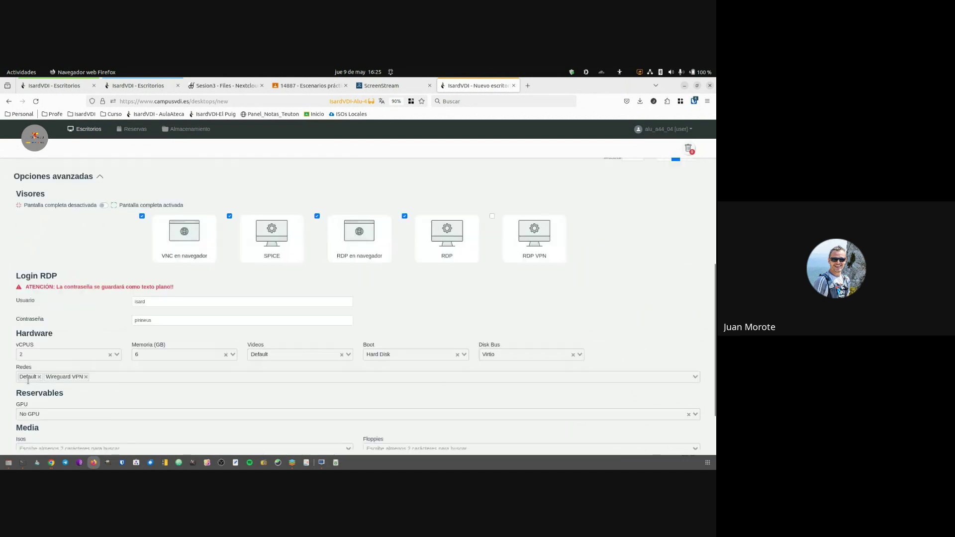
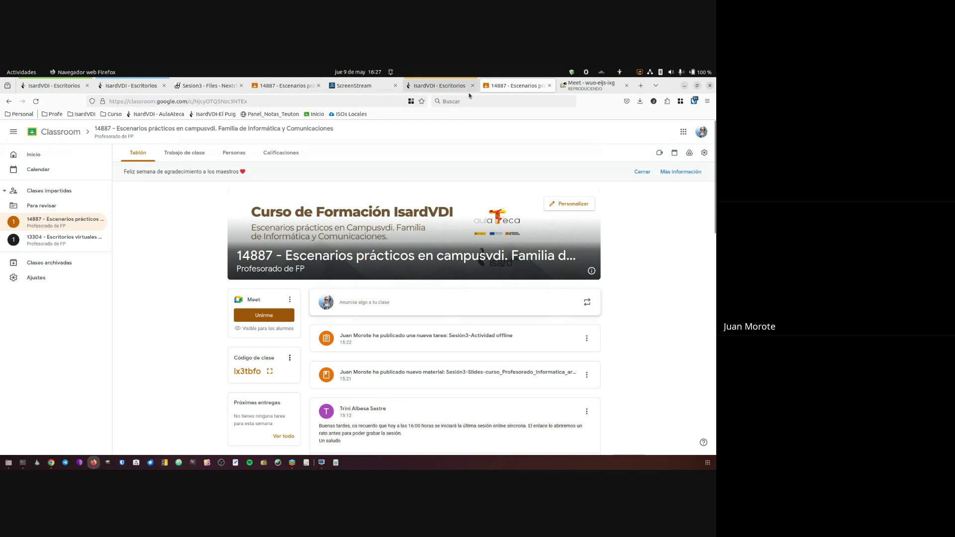
# Leave the Classroom course page for the IsardVDI desktops list showing Alu_a44_PC1 and Alu_a44_Router1
pyautogui.click(290, 89)
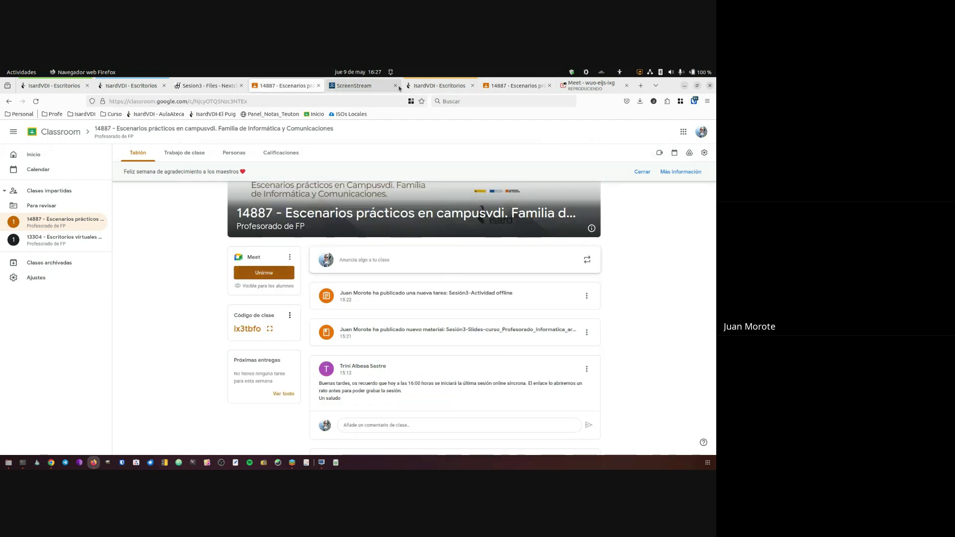
pyautogui.click(432, 86)
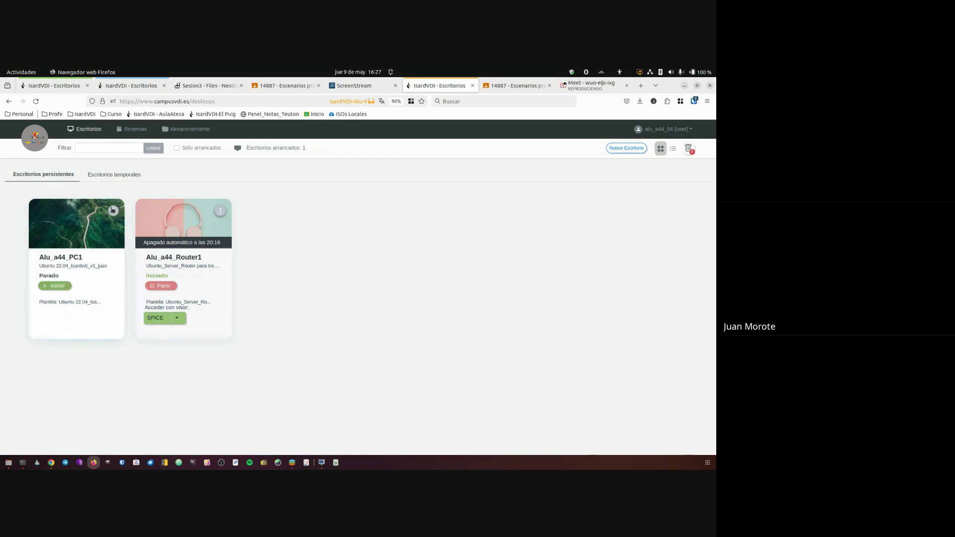
# Open Alu_a44_PC1's settings editor and save its settings with Enviar
pyautogui.click(114, 227)
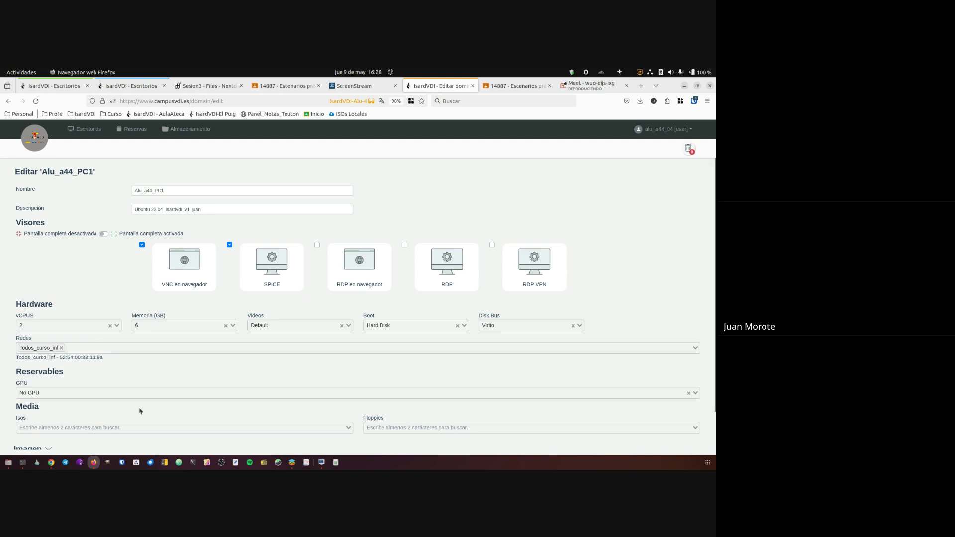
pyautogui.scroll(-2, 472, 387)
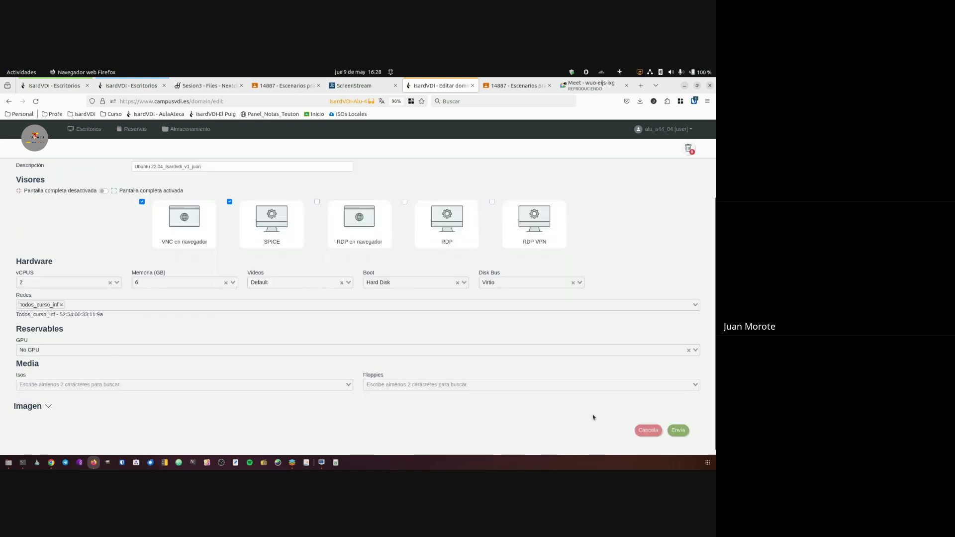
pyautogui.click(678, 429)
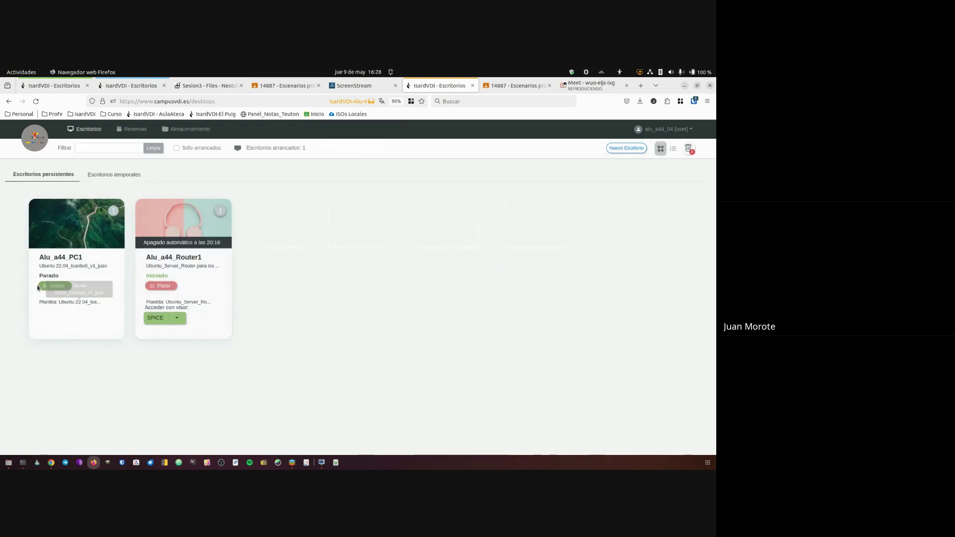
# Start Alu_a44_PC1 and open it in the SPICE viewer
pyautogui.click(54, 287)
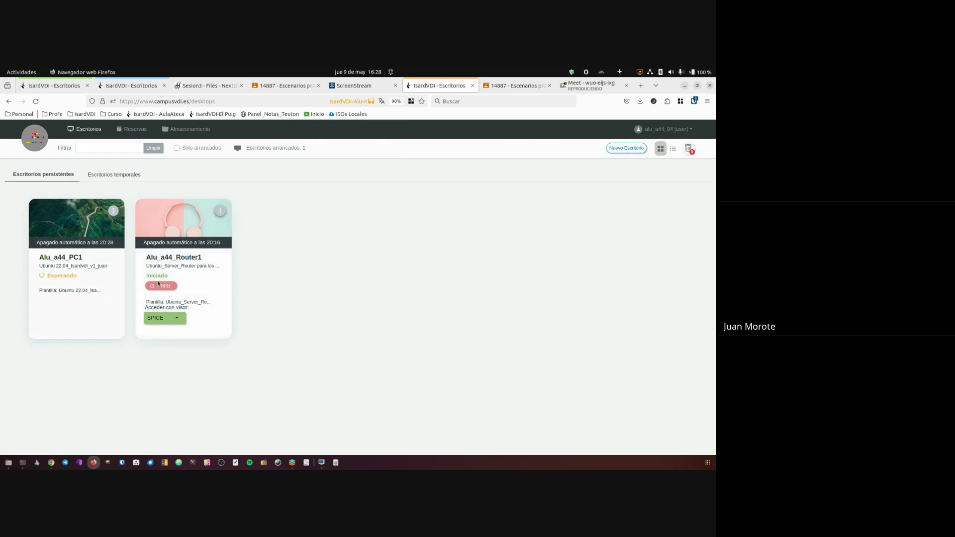
pyautogui.click(95, 318)
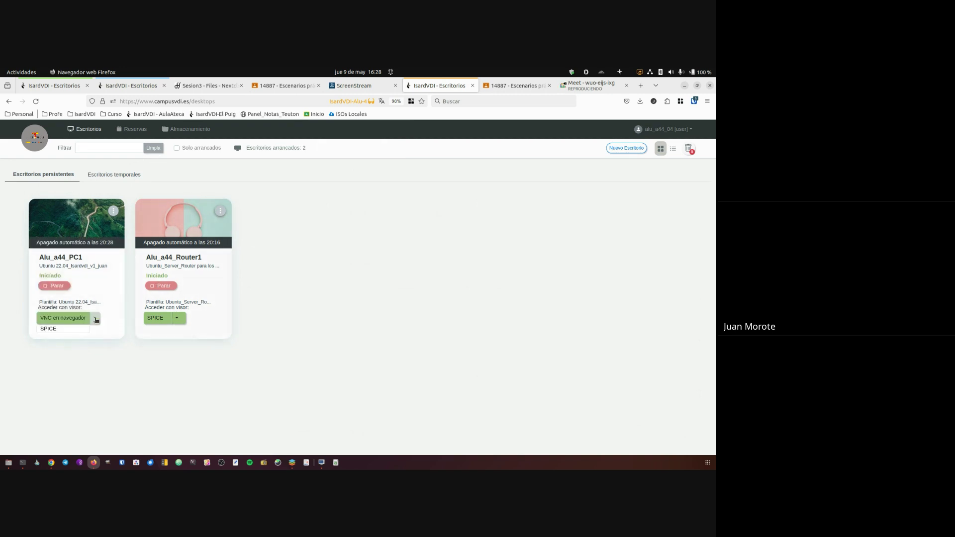
pyautogui.click(73, 331)
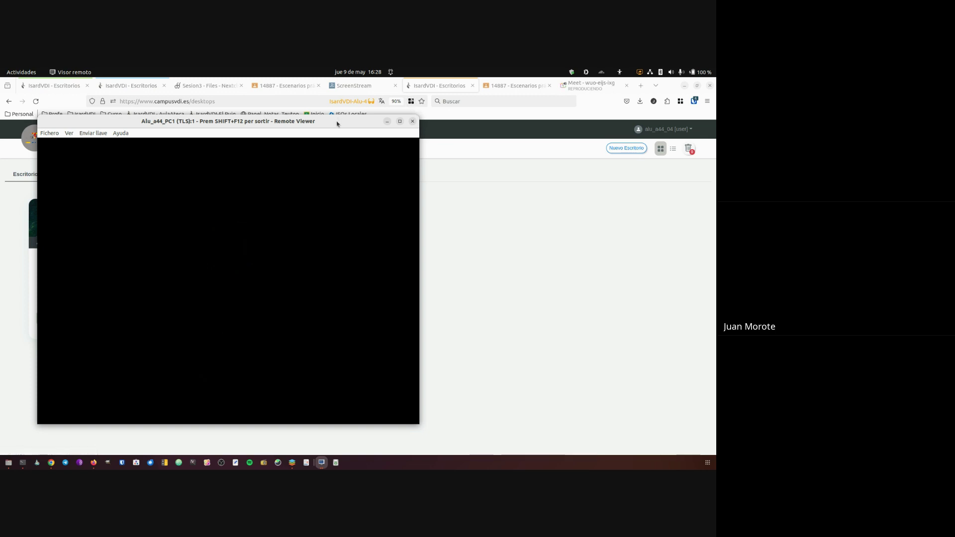
# Maximize the Remote Viewer window and open Ubuntu's Configuración de red cableada page
pyautogui.moveTo(340, 122); pyautogui.dragTo(500, 127)
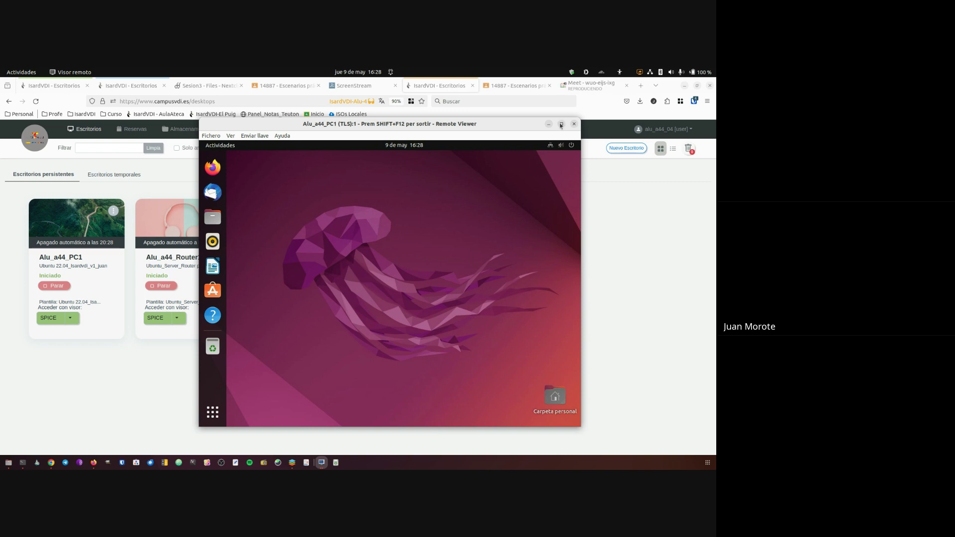
pyautogui.doubleClick(507, 129)
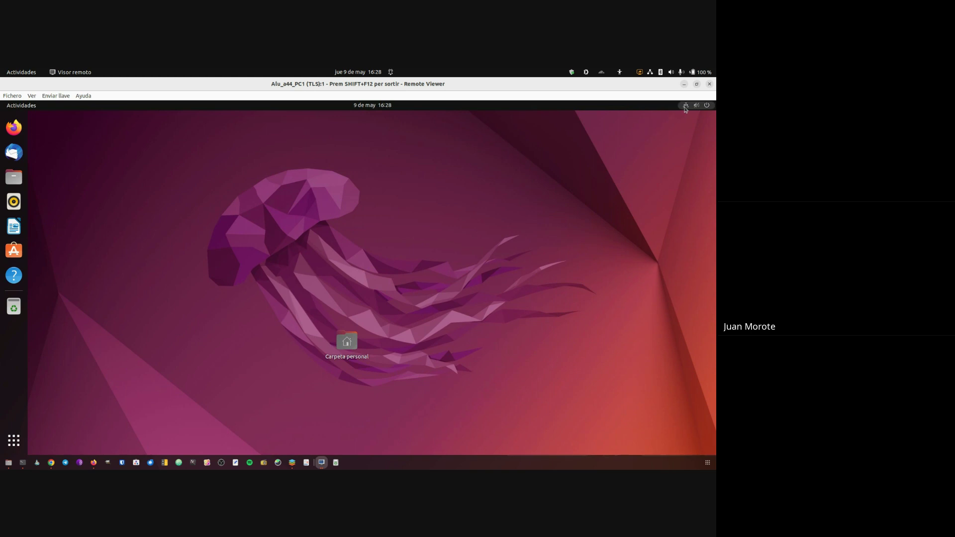
pyautogui.click(685, 107)
pyautogui.click(665, 141)
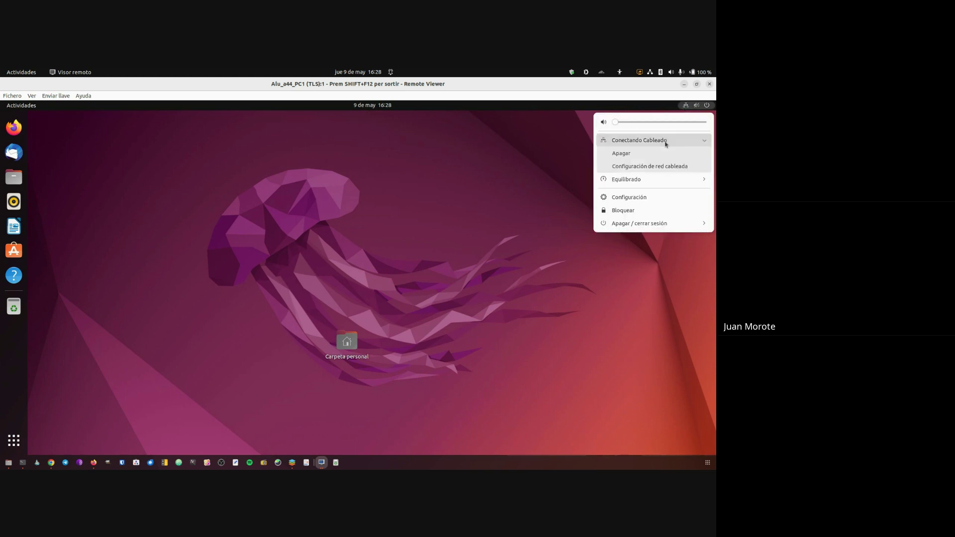
pyautogui.click(659, 167)
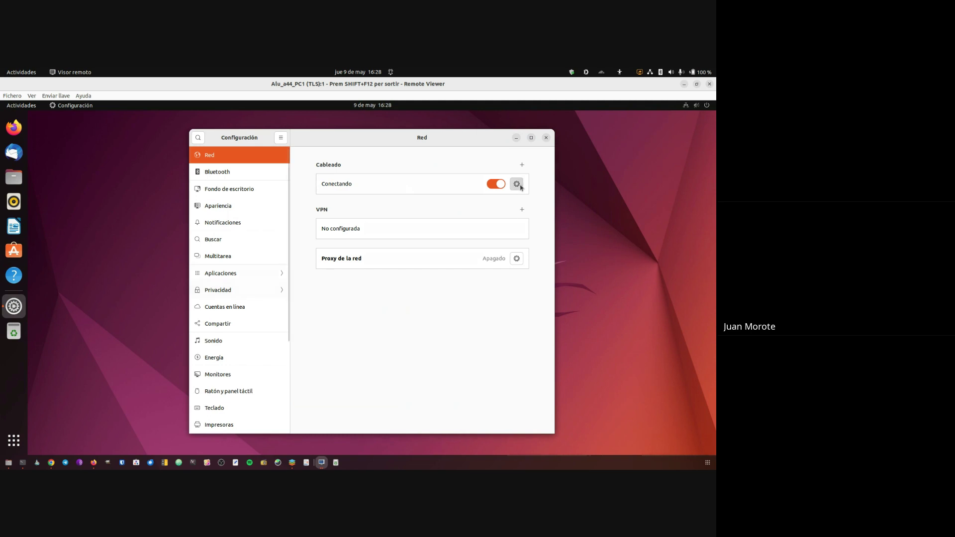
# Set the wired IPv4 to Manual: 10.20.30.144, mask 255.255.255.0, gateway 10.20.30.244, and apply
pyautogui.click(517, 184)
pyautogui.click(346, 239)
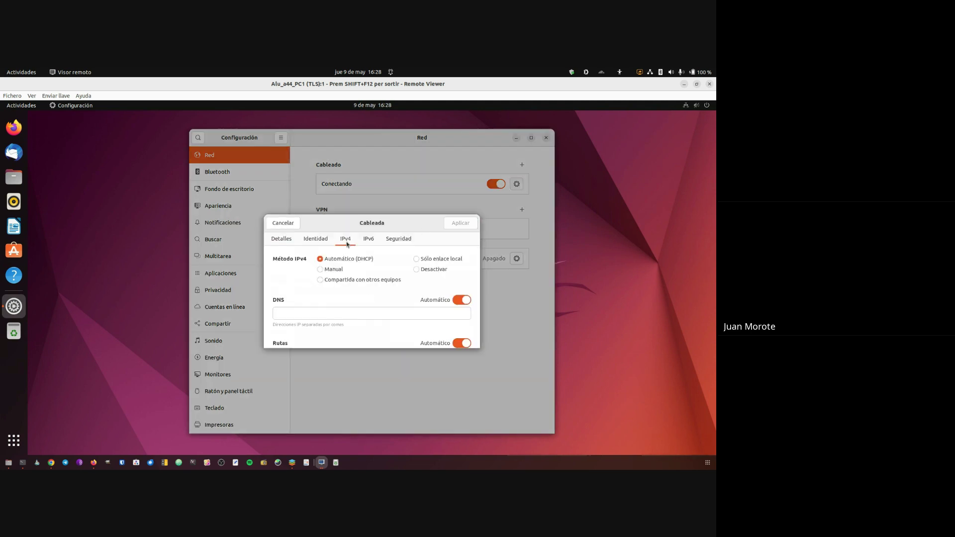
pyautogui.click(341, 270)
pyautogui.click(299, 314)
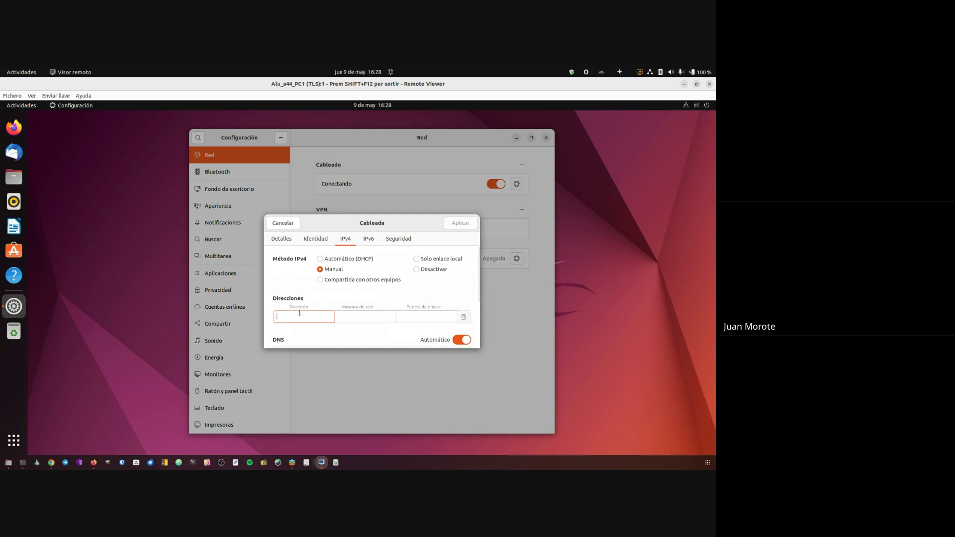
pyautogui.write('10.20.30.144')
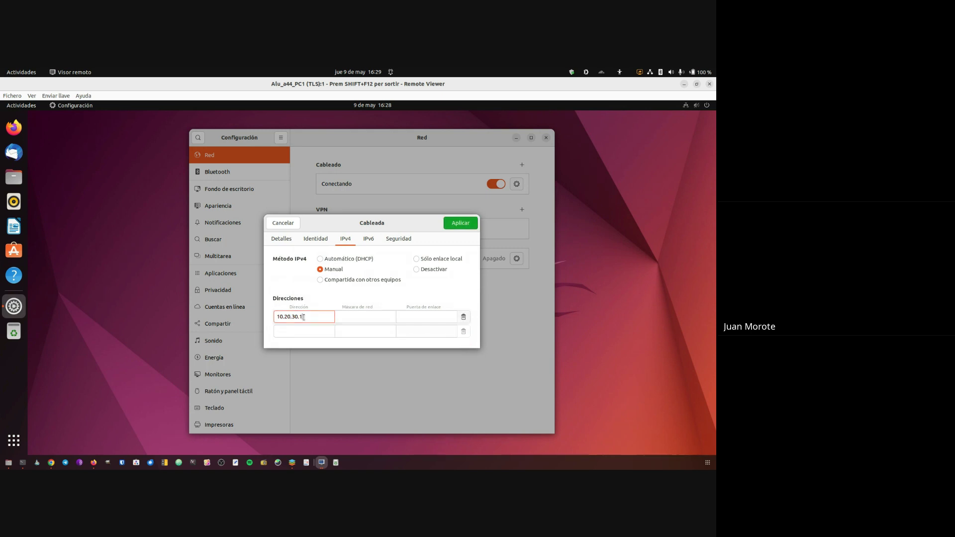
pyautogui.click(344, 317)
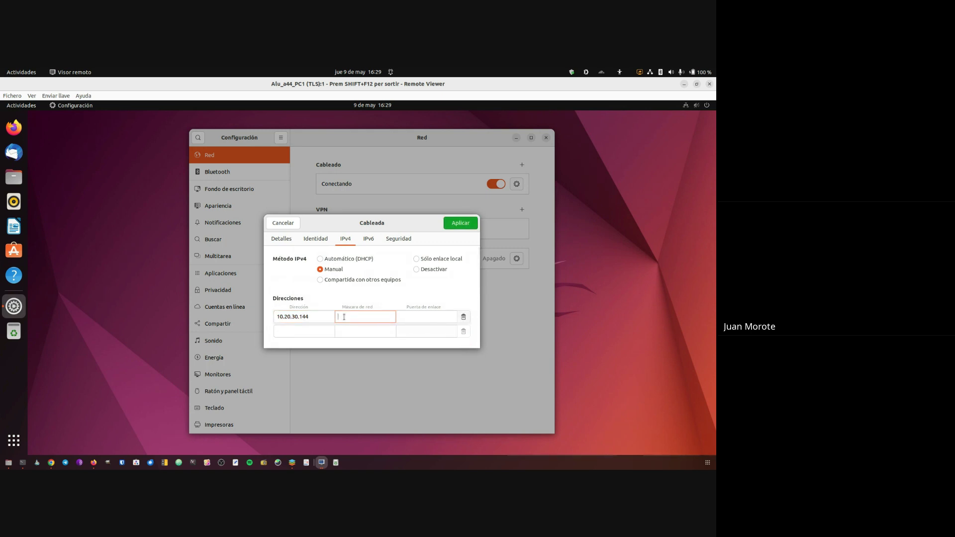
pyautogui.write('255.2')
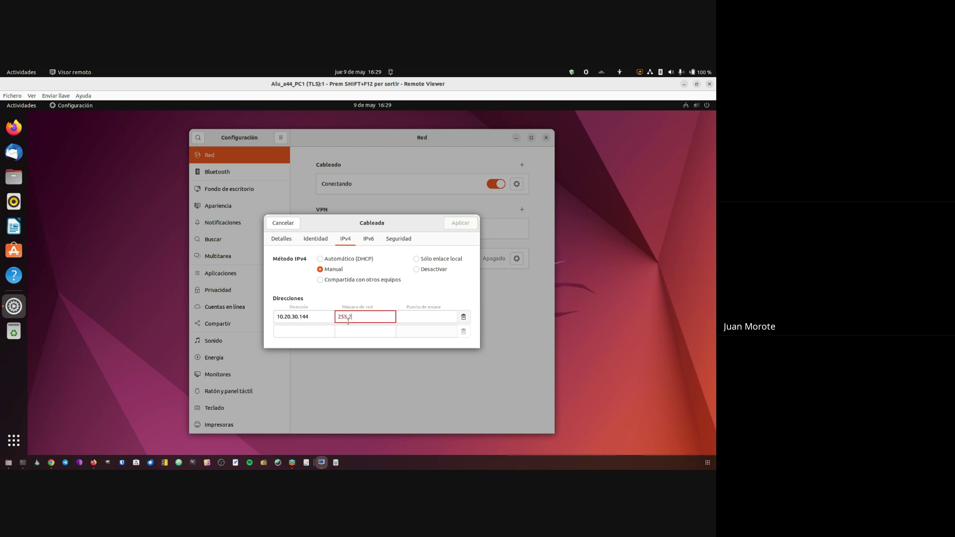
pyautogui.write('55.255.0')
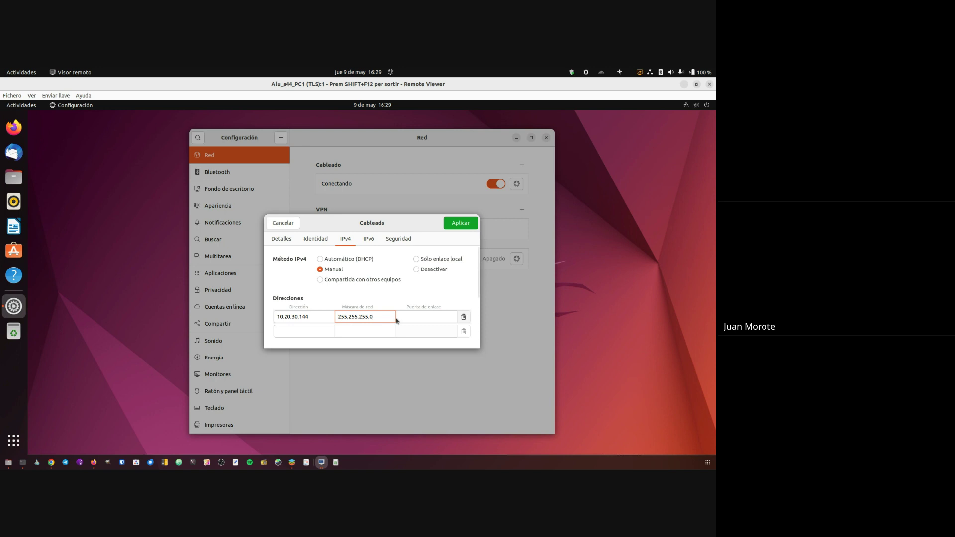
pyautogui.click(419, 313)
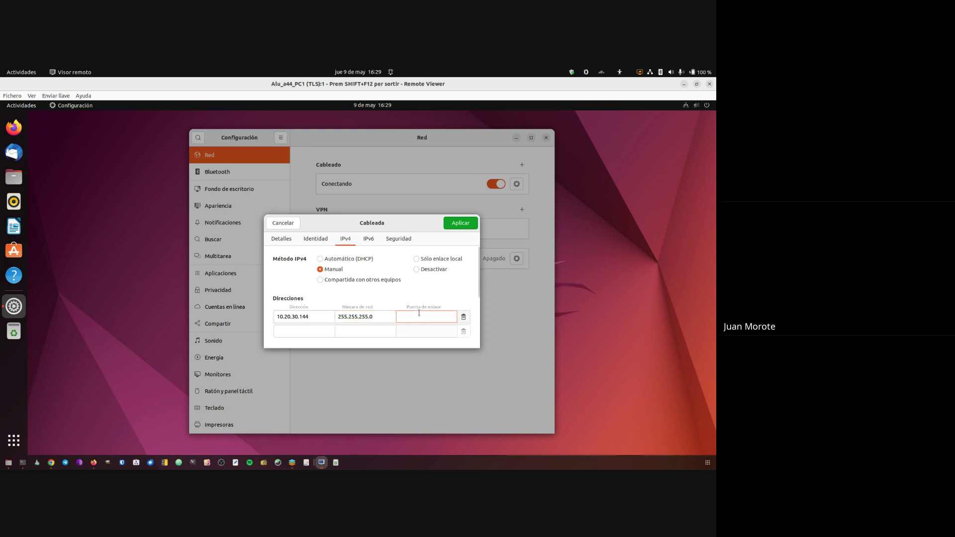
pyautogui.write('10.20')
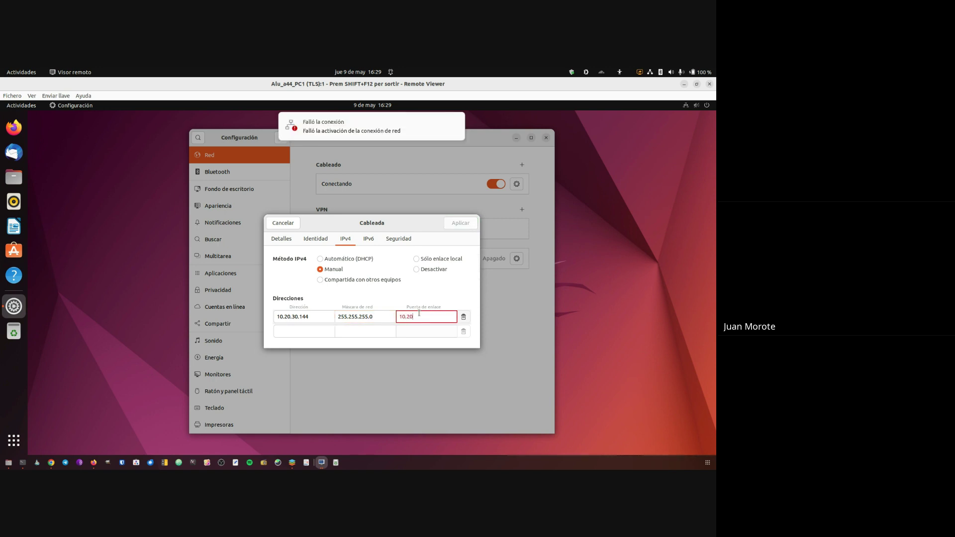
pyautogui.write('.30.244')
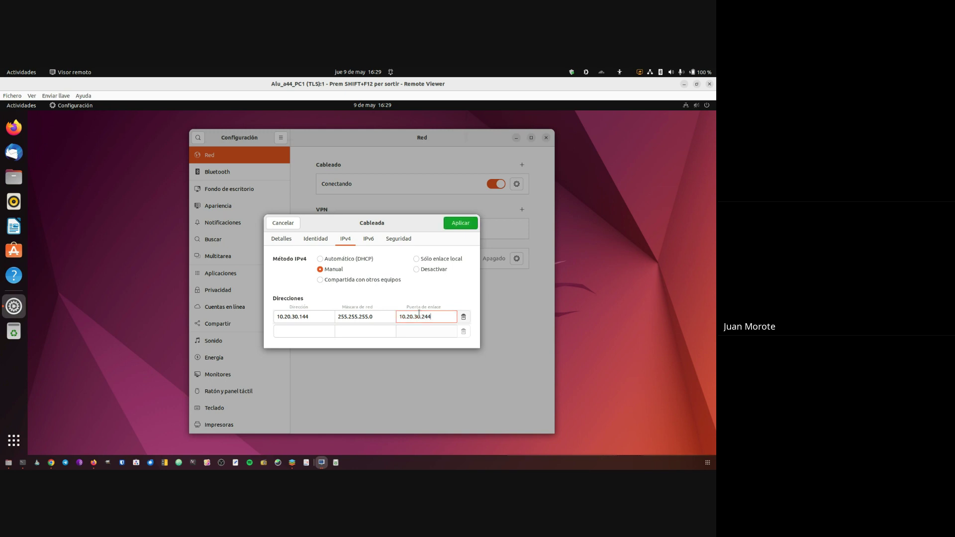
pyautogui.click(460, 224)
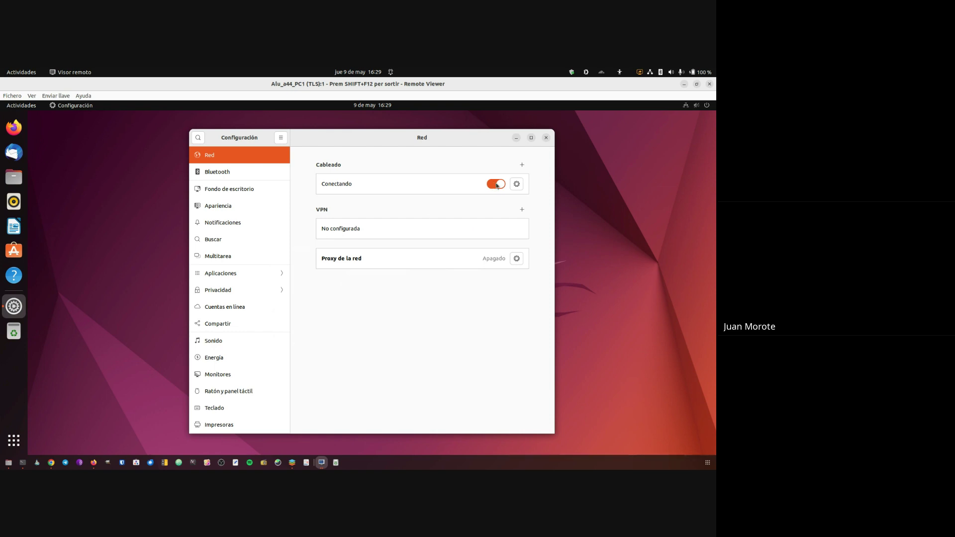
# Open a Terminal and run ip a to list the network interfaces
pyautogui.click(14, 445)
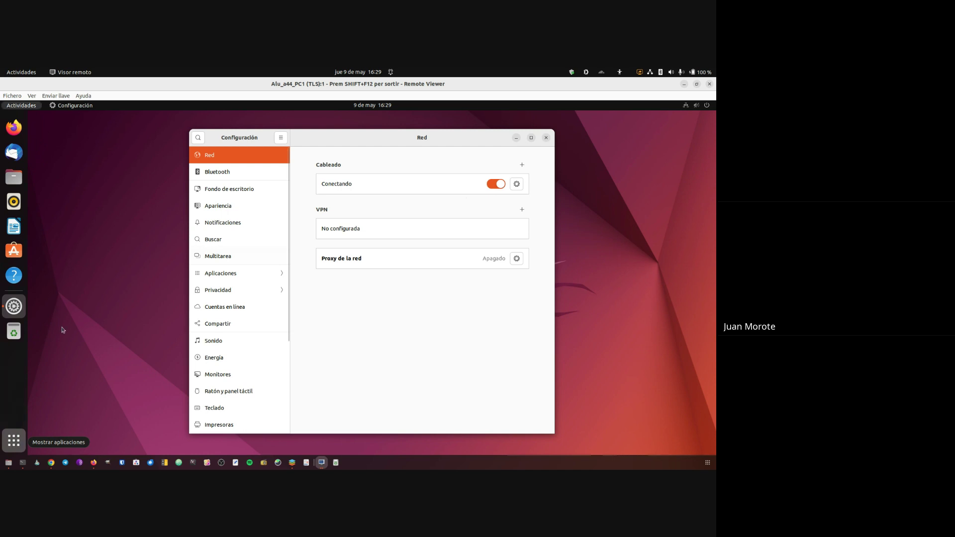
pyautogui.click(475, 254)
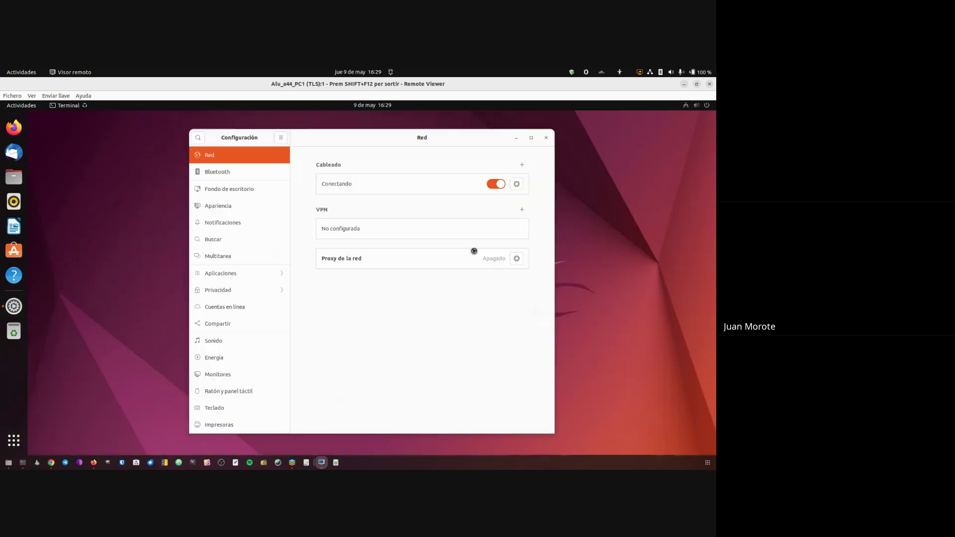
pyautogui.write('ipo')
pyautogui.press('BackSpace')
pyautogui.press('BackSpace')
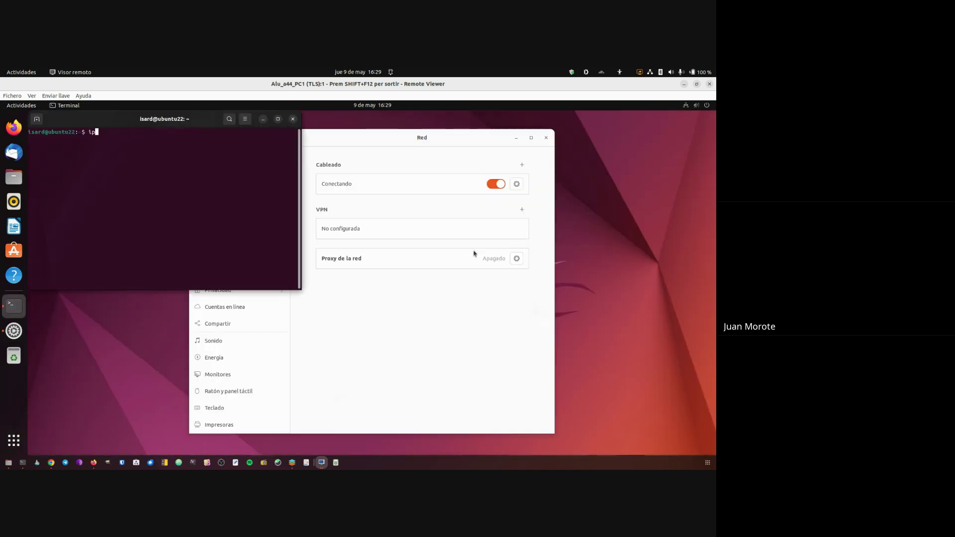
pyautogui.write('a')
pyautogui.press('Return')
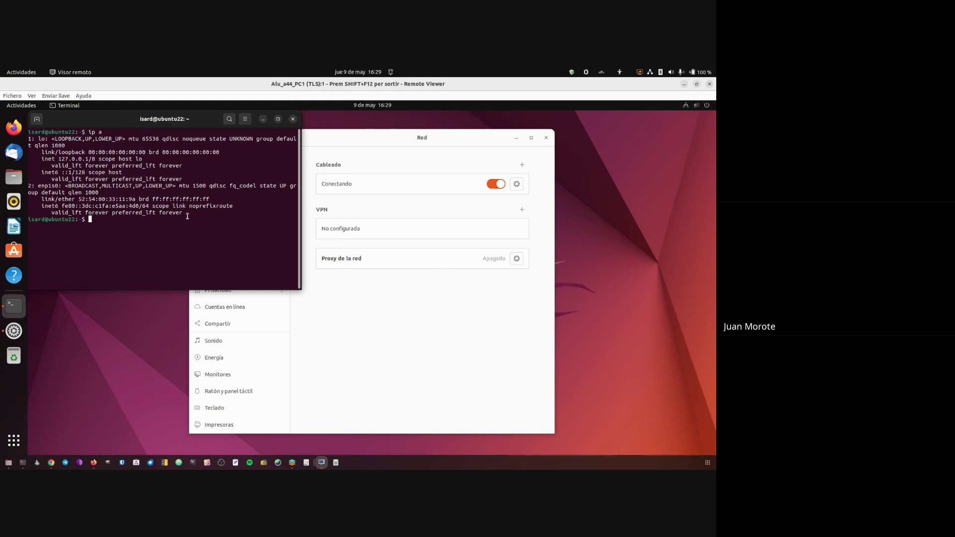
# Toggle the wired connection to reconnect, then rerun ip a to see 10.20.30.144
pyautogui.click(493, 188)
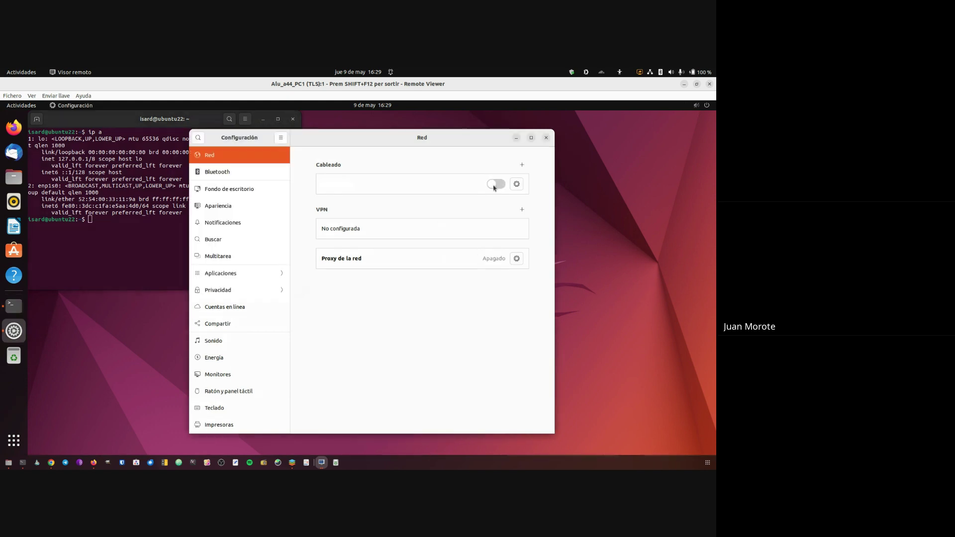
pyautogui.moveTo(452, 142); pyautogui.dragTo(603, 145)
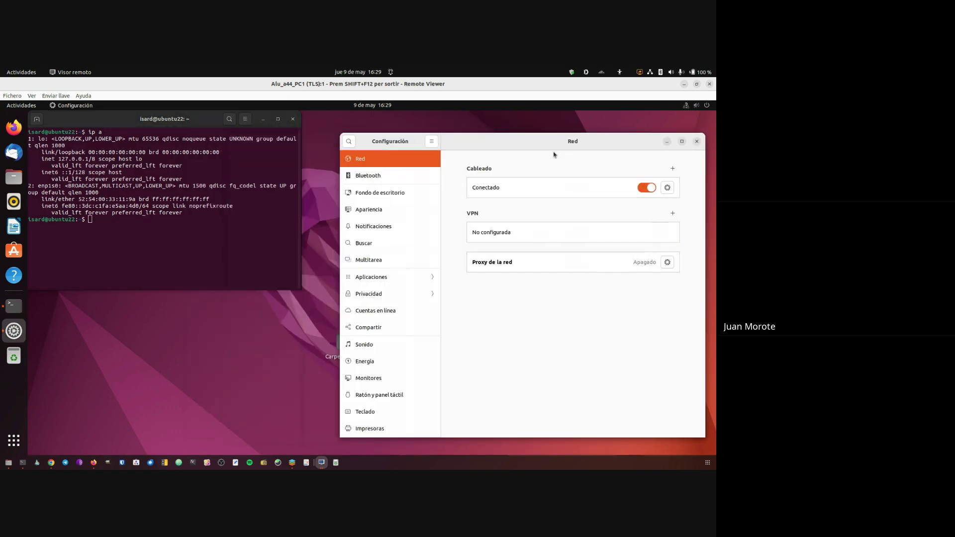
pyautogui.click(164, 212)
pyautogui.press('Up')
pyautogui.press('Return')
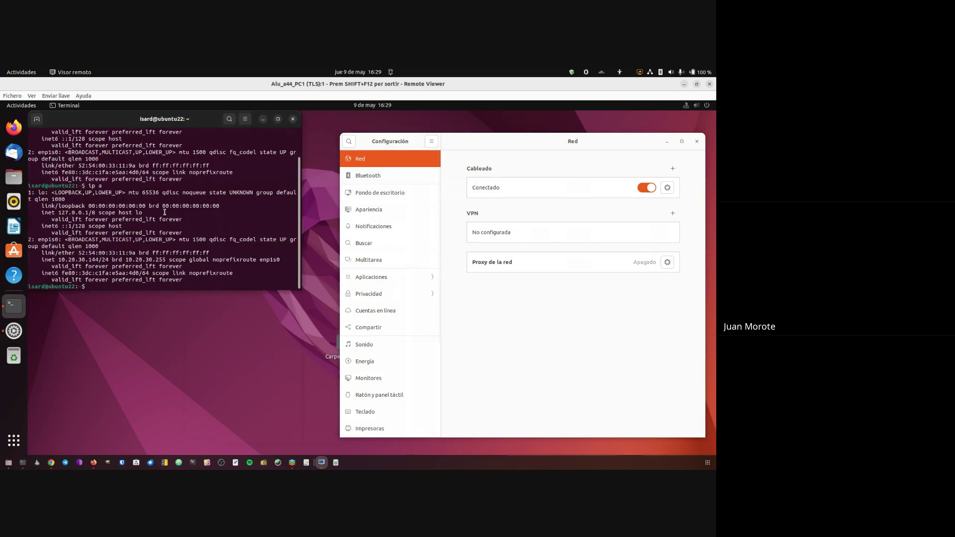
# Begin typing a ping to 10.20.30 and bring up the ONLYOFFICE slides
pyautogui.write('ping 1.2')
pyautogui.press('BackSpace')
pyautogui.press('BackSpace')
pyautogui.write('0.20.30')
pyautogui.click(292, 462)
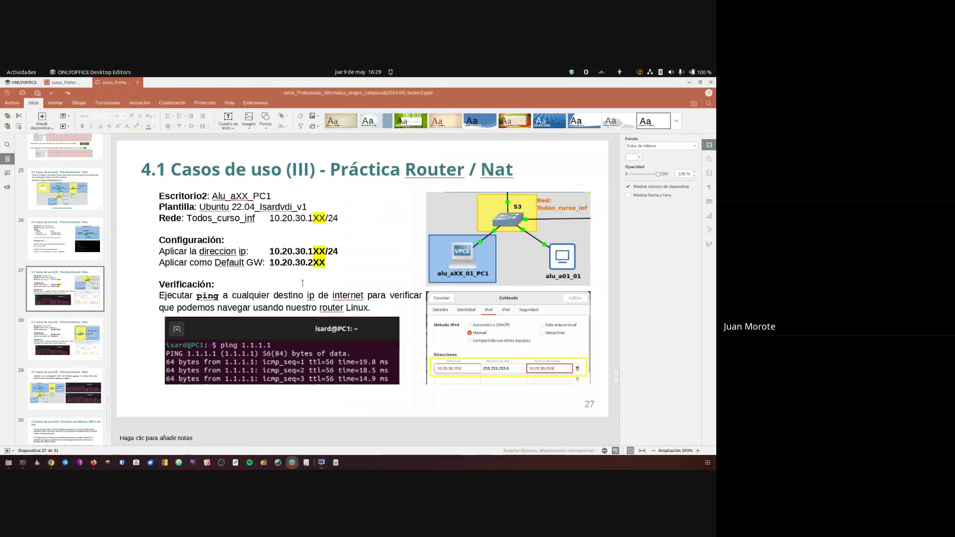
# Show slide 25's router/NAT topology, then return to the Ubuntu desktop in Remote Viewer
pyautogui.click(67, 199)
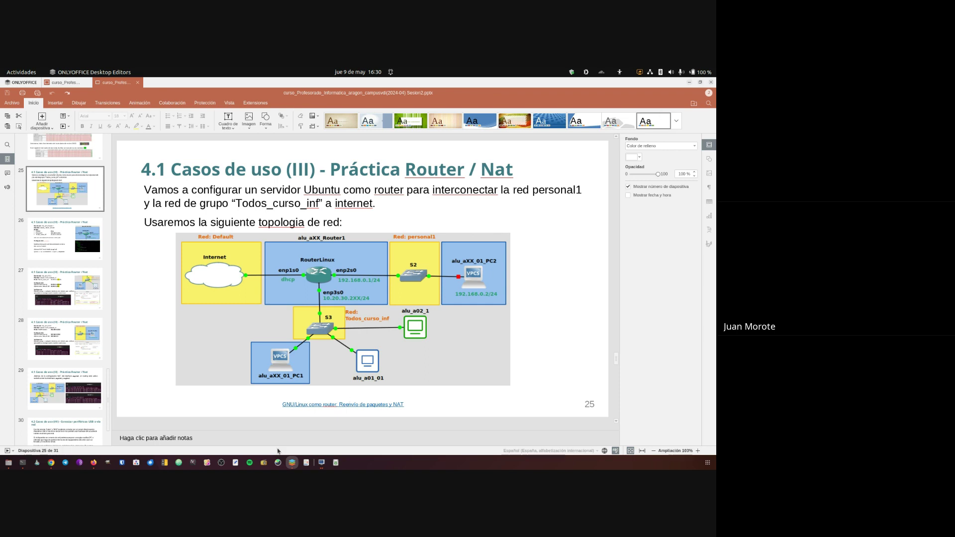
pyautogui.click(322, 464)
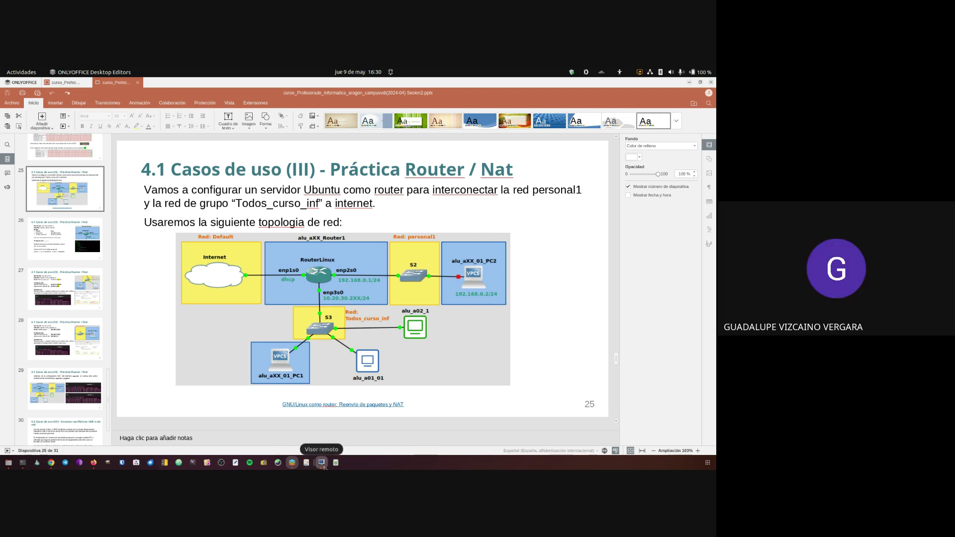
pyautogui.click(356, 431)
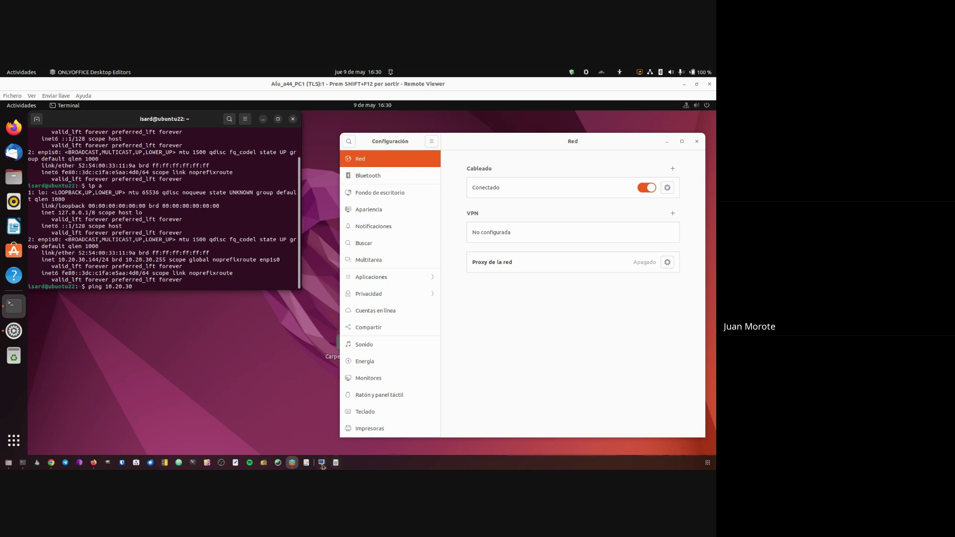
# Ping the gateway 10.20.30.244 and stop it after 5/5 replies
pyautogui.click(292, 463)
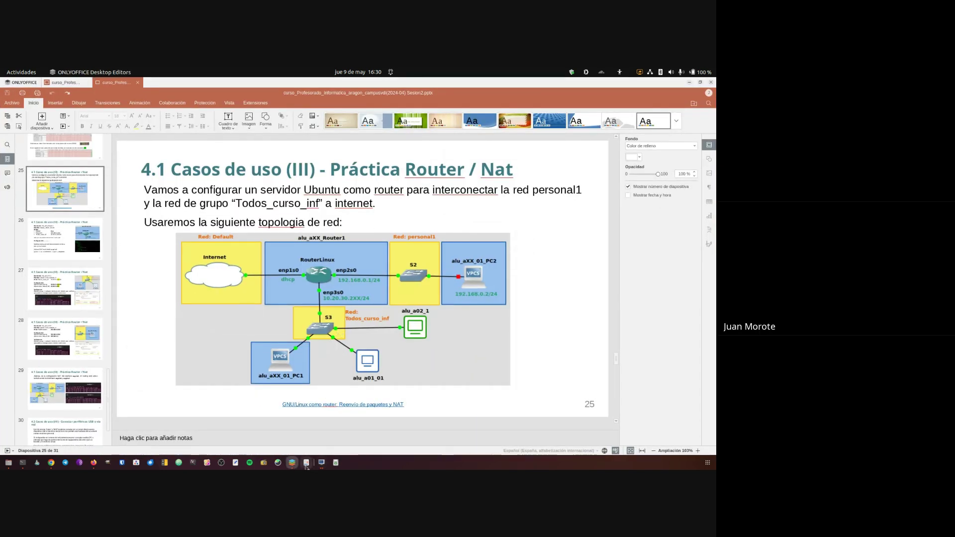
pyautogui.click(294, 463)
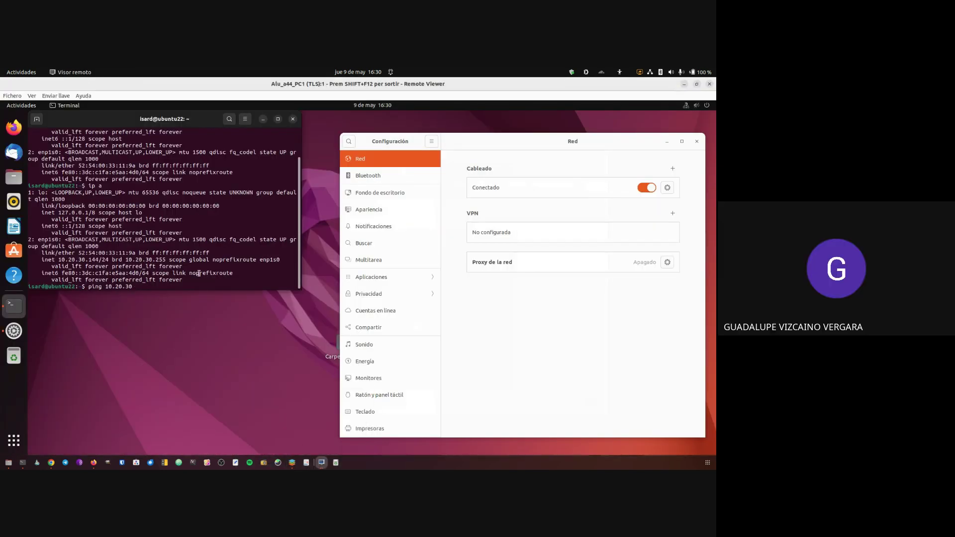
pyautogui.write('.244')
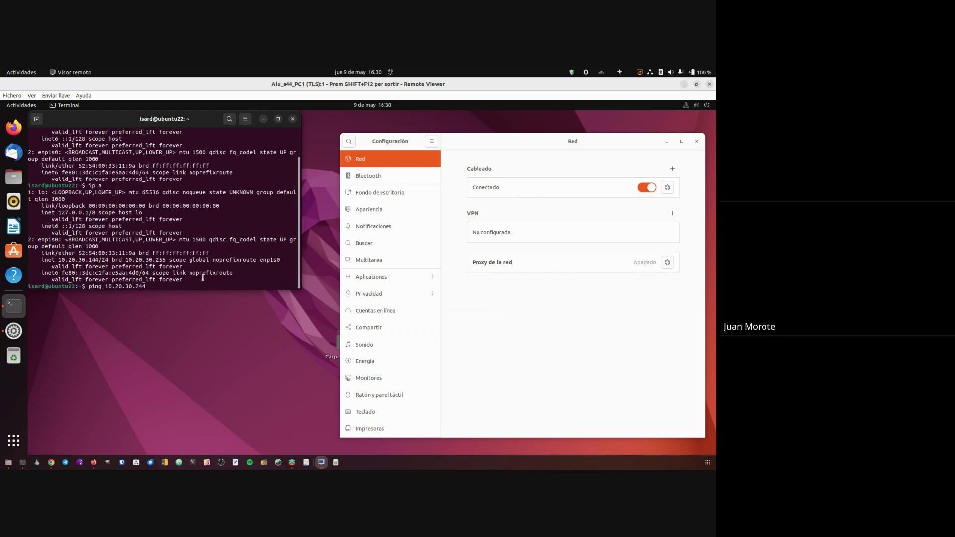
pyautogui.press('Return')
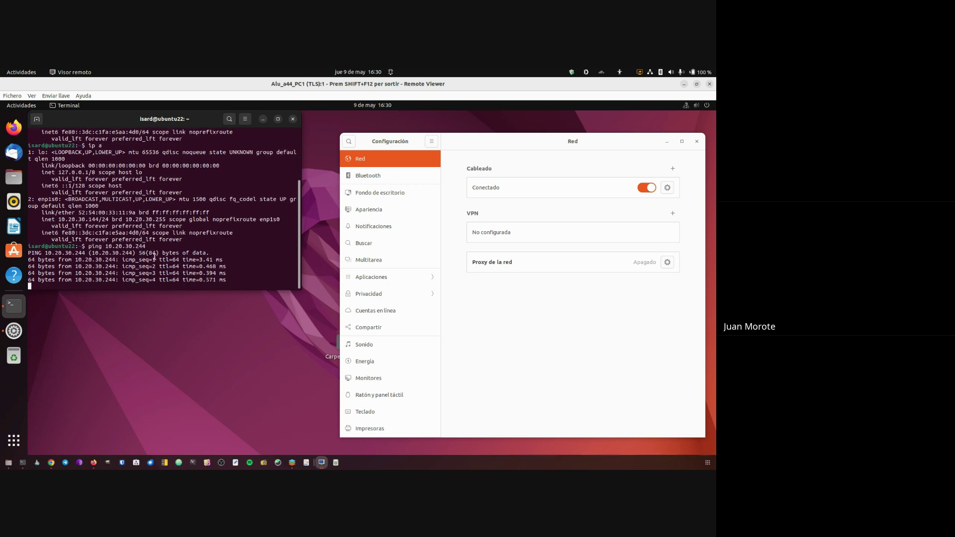
pyautogui.hotkey('ctrl', 'c')
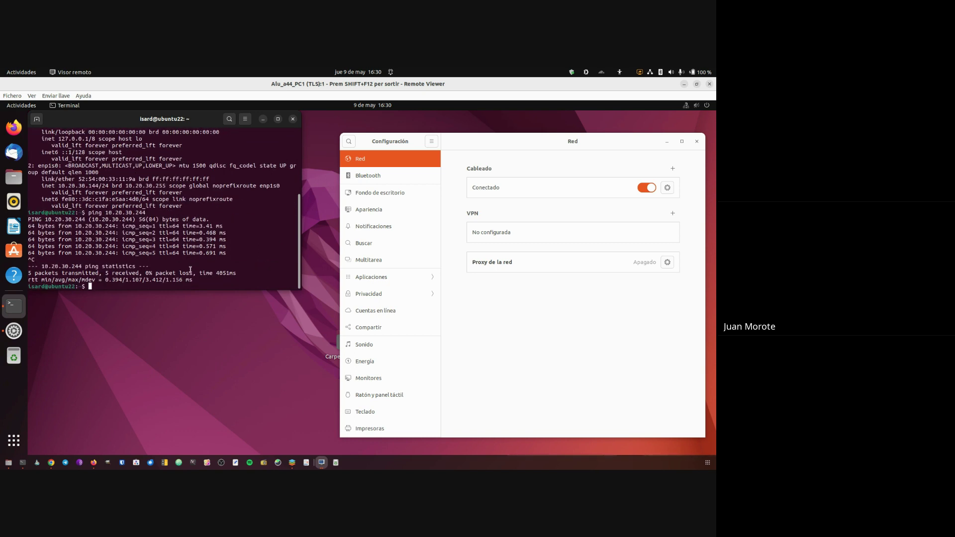
# Ping 1.1.1.1 and stop it after 7/7 replies with 0% loss
pyautogui.write('ping 1.1.1.1')
pyautogui.press('Return')
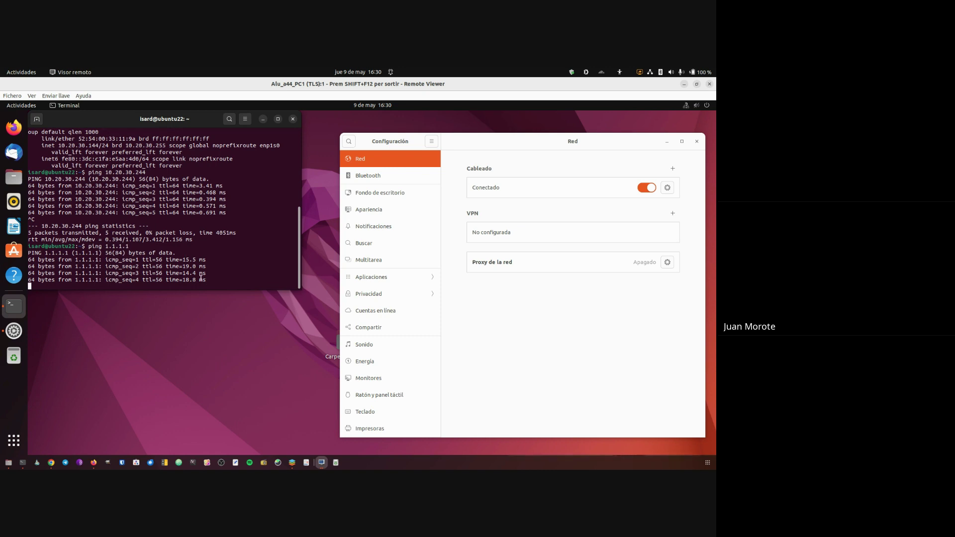
pyautogui.hotkey('ctrl', 'c')
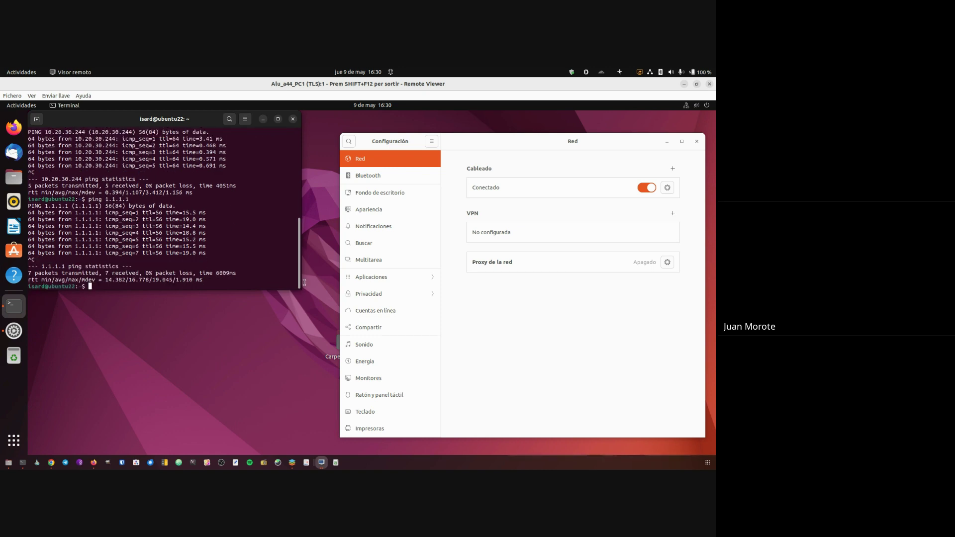
# Enter 8.8.8.8 as the DNS server in the wired connection's IPv4 settings and apply
pyautogui.click(673, 190)
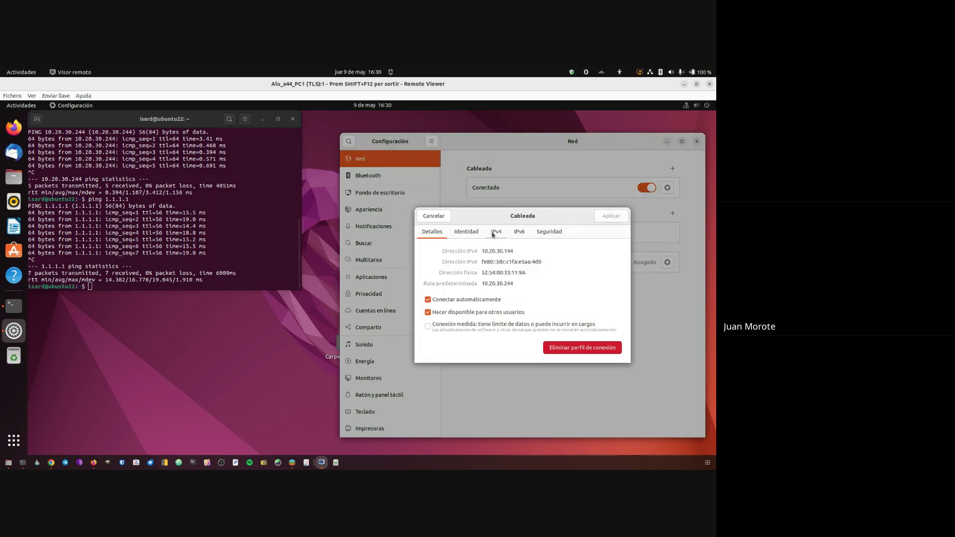
pyautogui.click(494, 233)
pyautogui.scroll(-1, 473, 308)
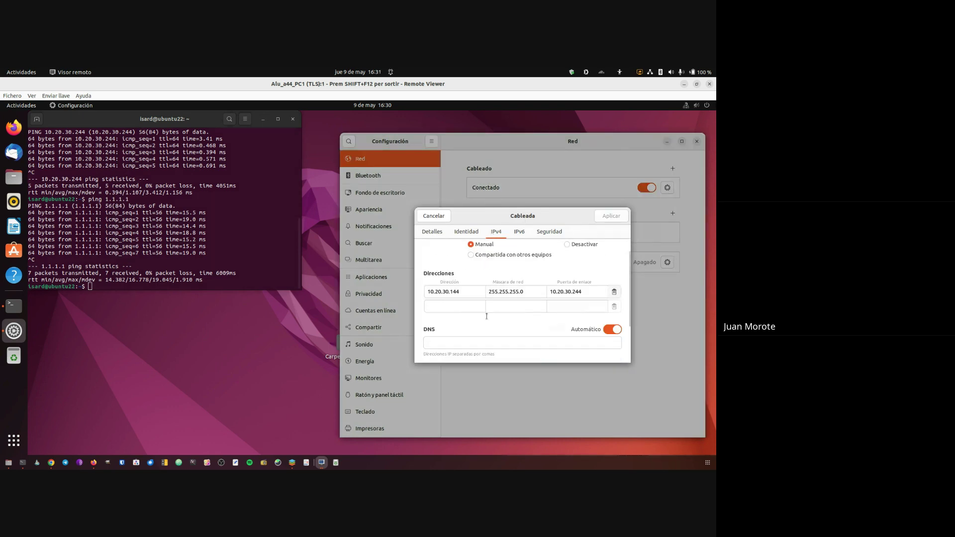
pyautogui.click(463, 342)
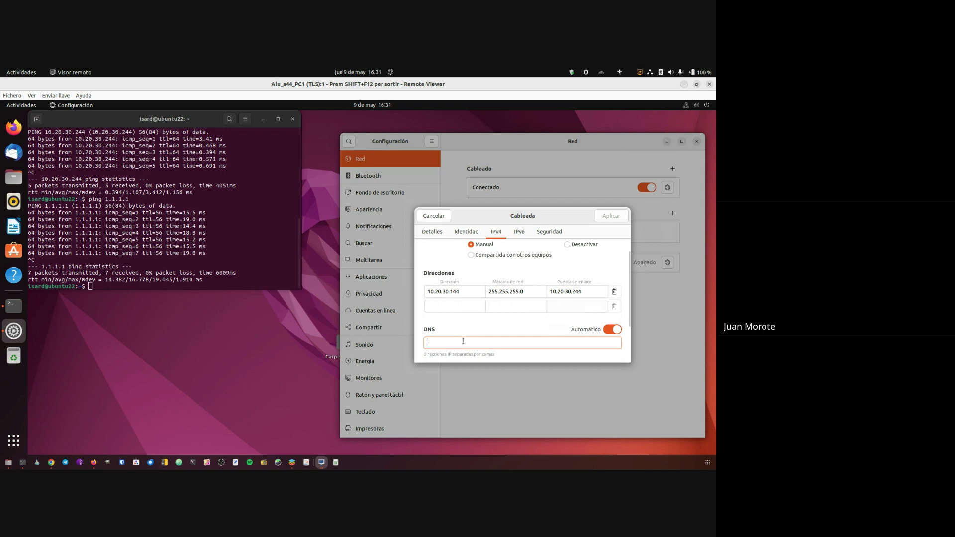
pyautogui.write('8.8.')
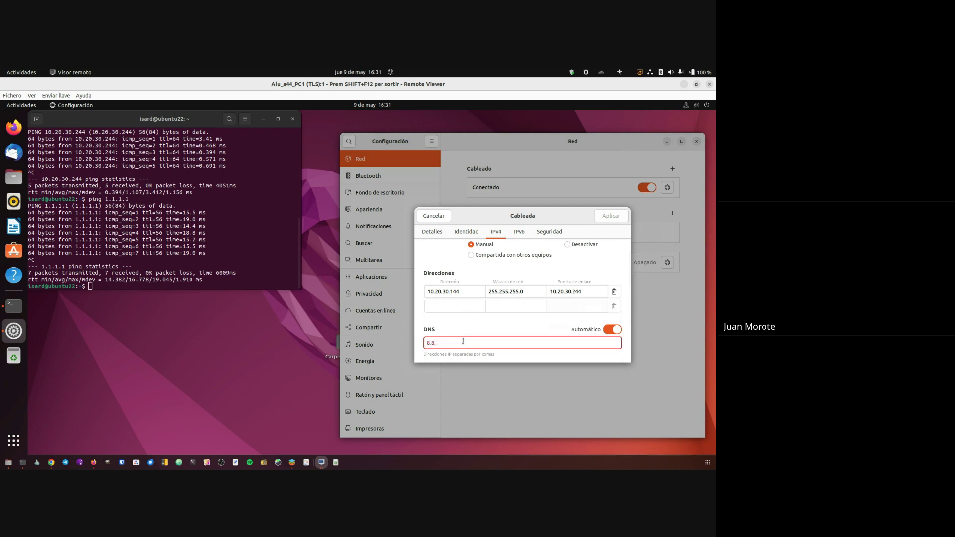
pyautogui.write('8.8')
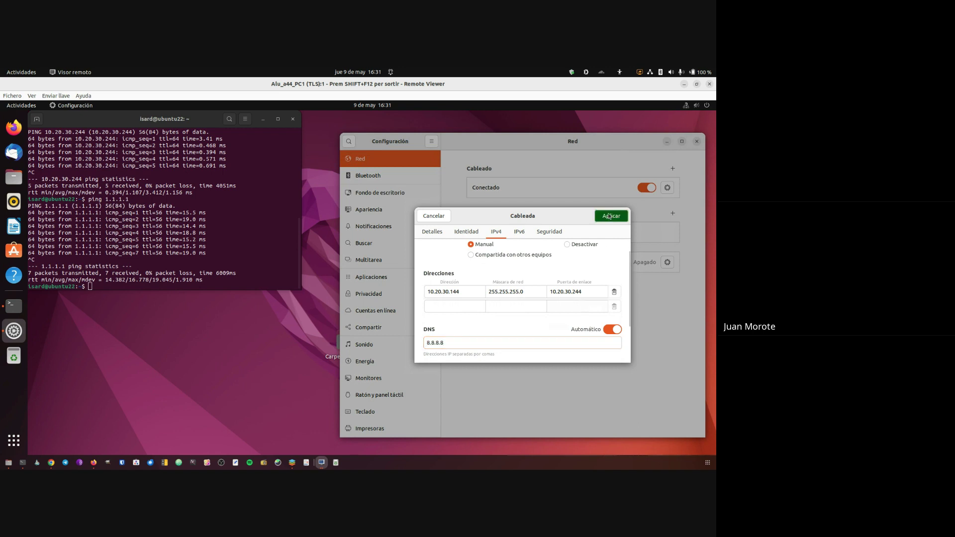
pyautogui.click(609, 216)
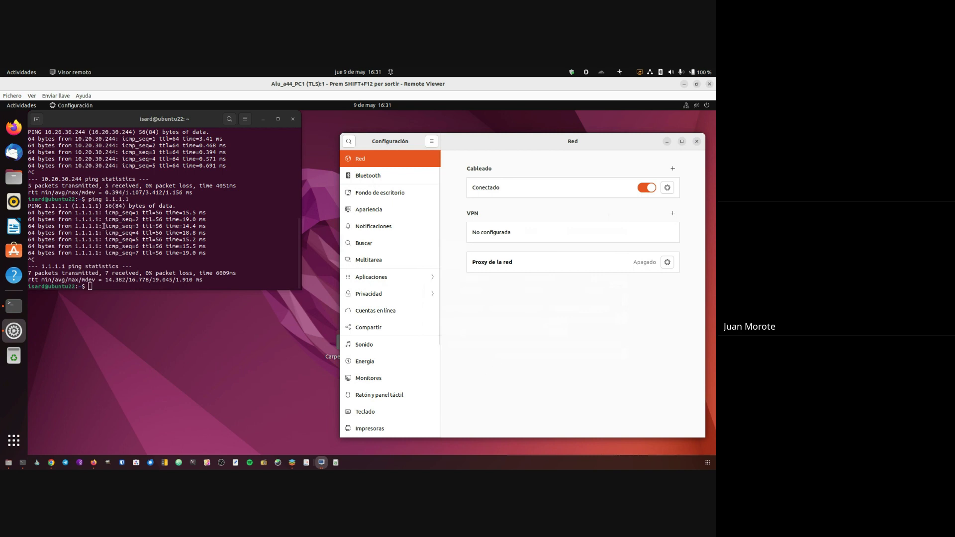
# Run ping wikipedia.org in the Ubuntu terminal
pyautogui.click(139, 250)
pyautogui.write('ping')
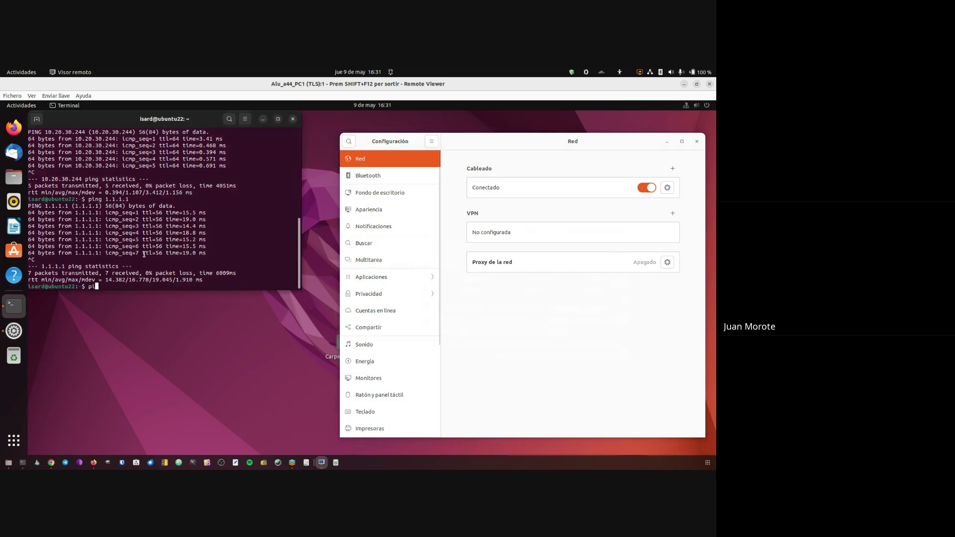
pyautogui.write(' wikipedia.org')
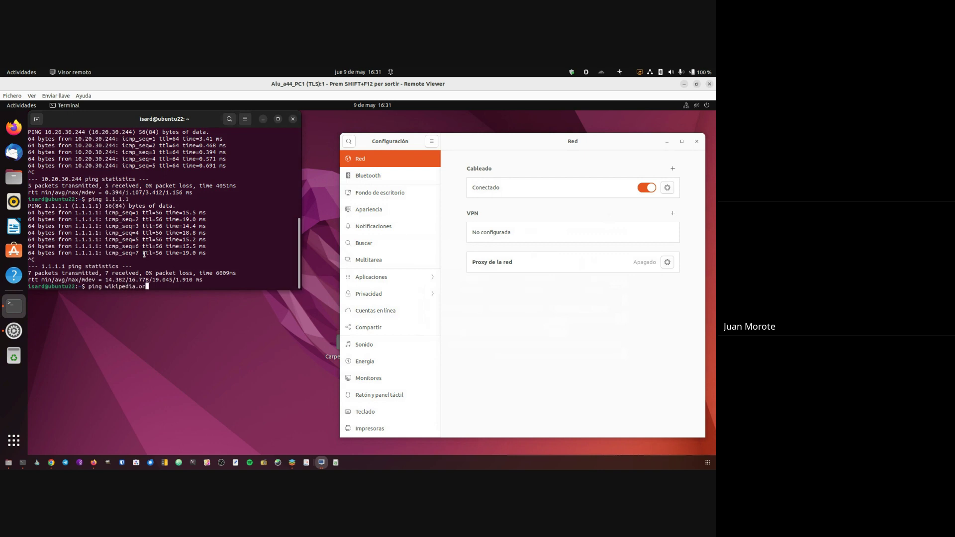
pyautogui.press('Return')
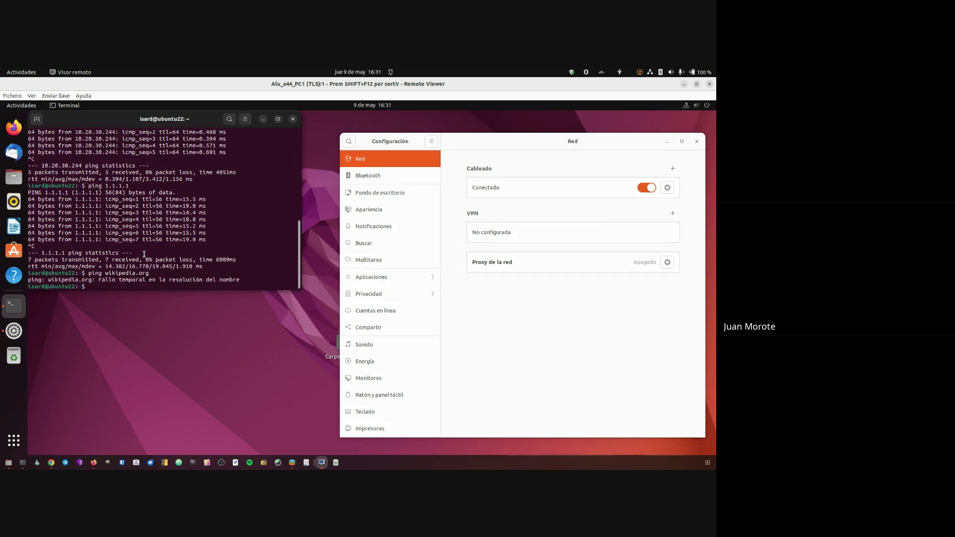
# Reconnect the wired network, rerun ping wikipedia.org until 3 replies with 0% loss, then show the slides
pyautogui.click(653, 190)
pyautogui.click(651, 190)
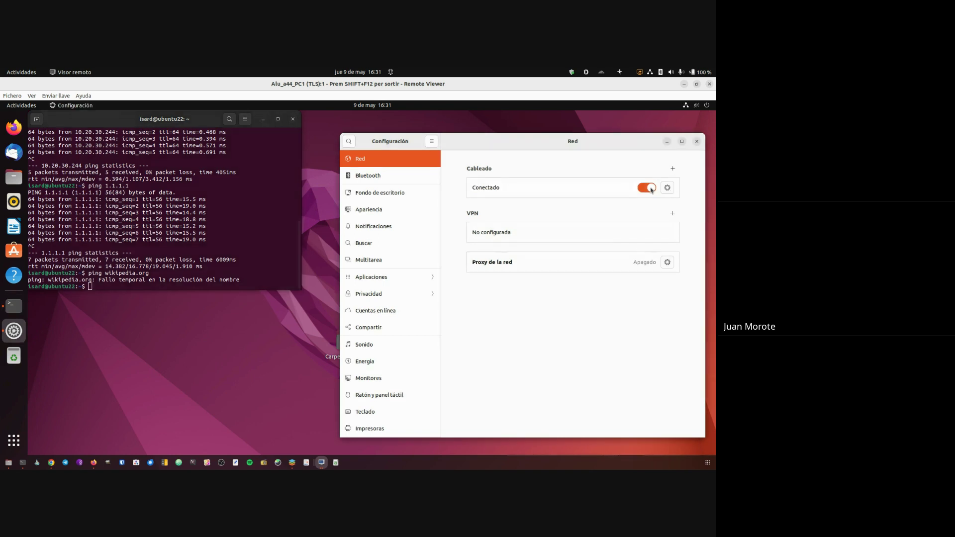
pyautogui.click(244, 217)
pyautogui.press('Up')
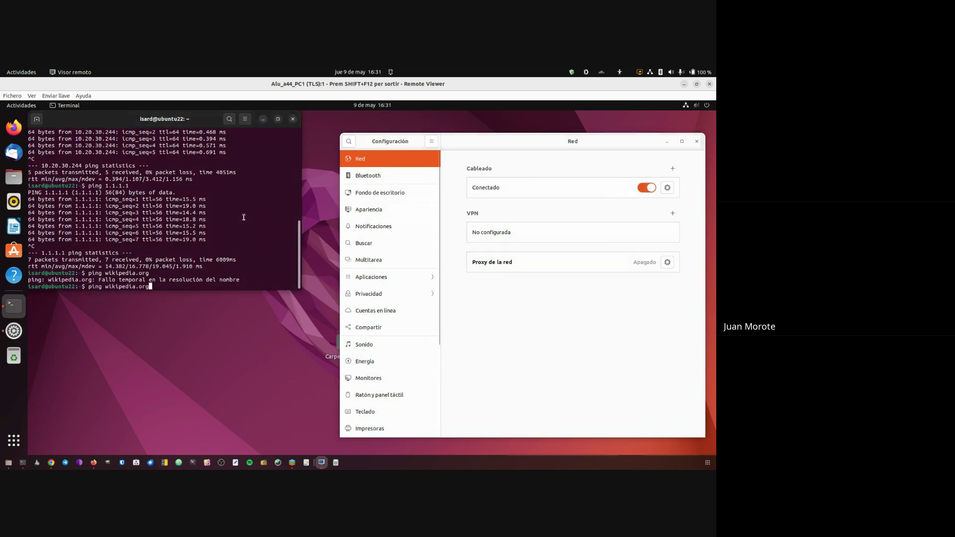
pyautogui.press('Return')
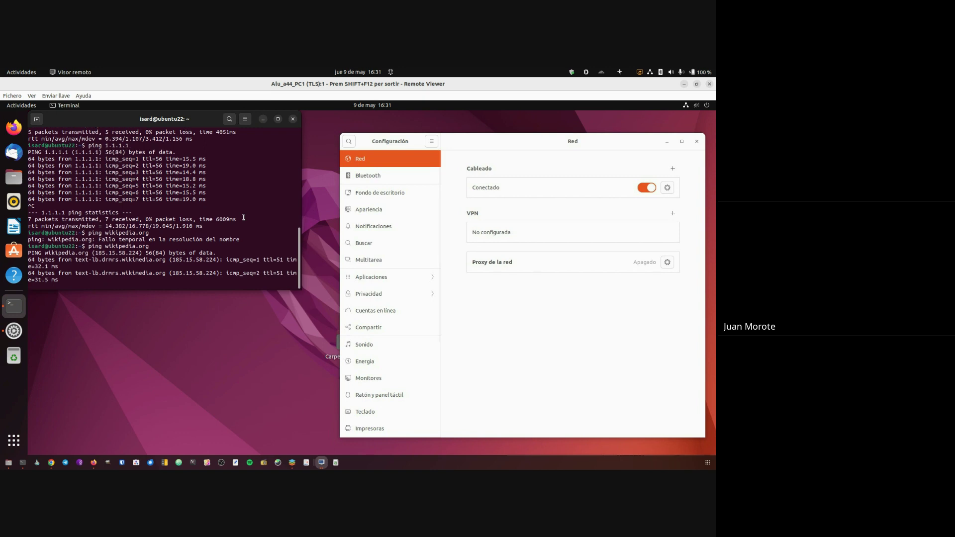
pyautogui.hotkey('ctrl', 'c')
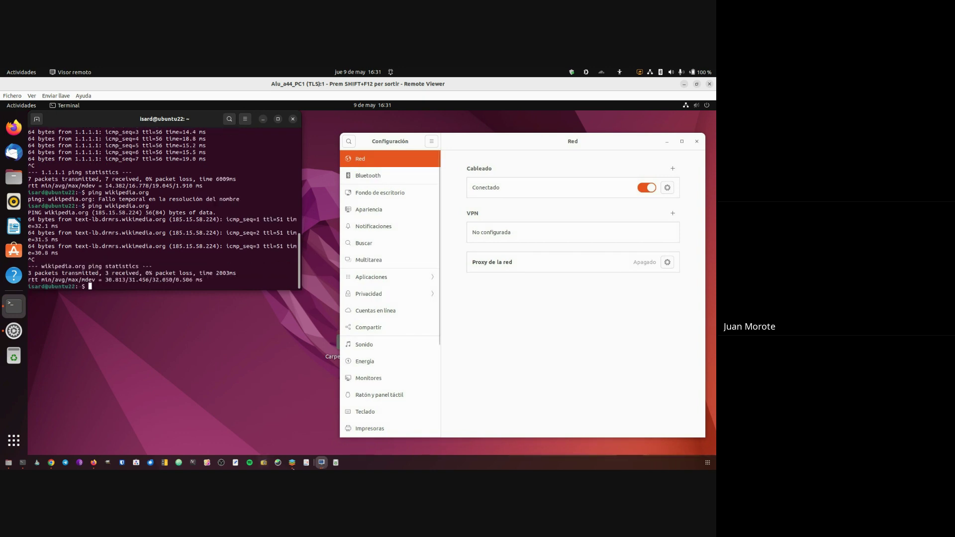
pyautogui.click(295, 464)
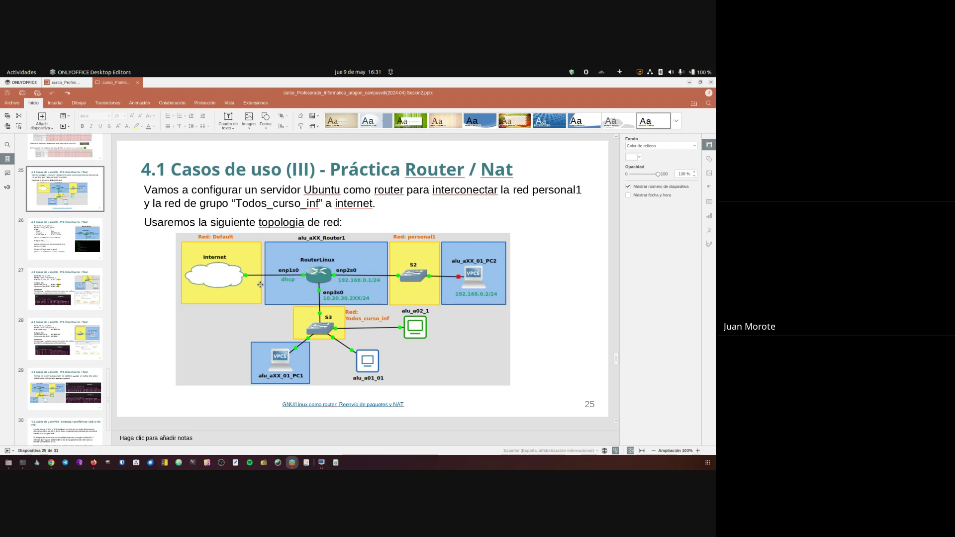
# Minimize ONLYOFFICE and bring back the IsardVDI desktops list with PC1 and Router1 started
pyautogui.click(689, 82)
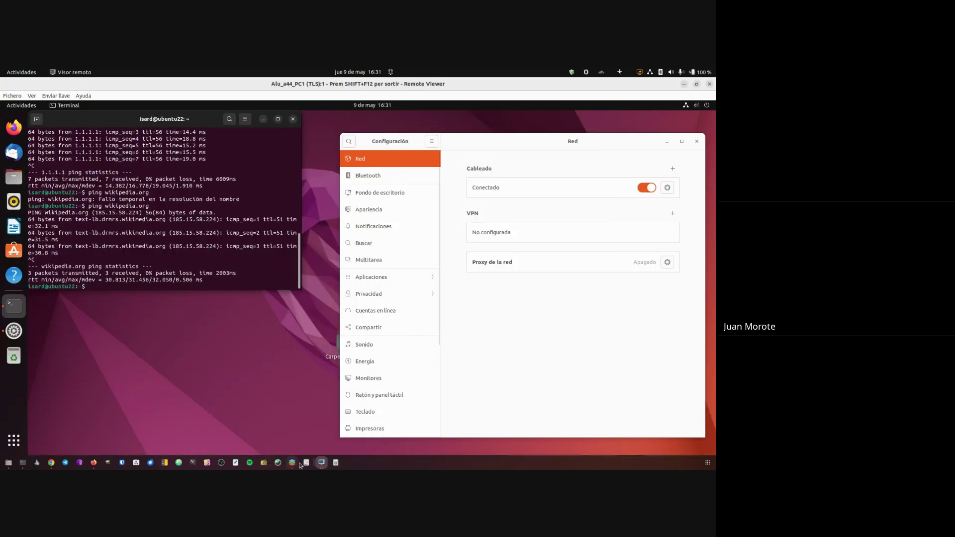
pyautogui.click(93, 463)
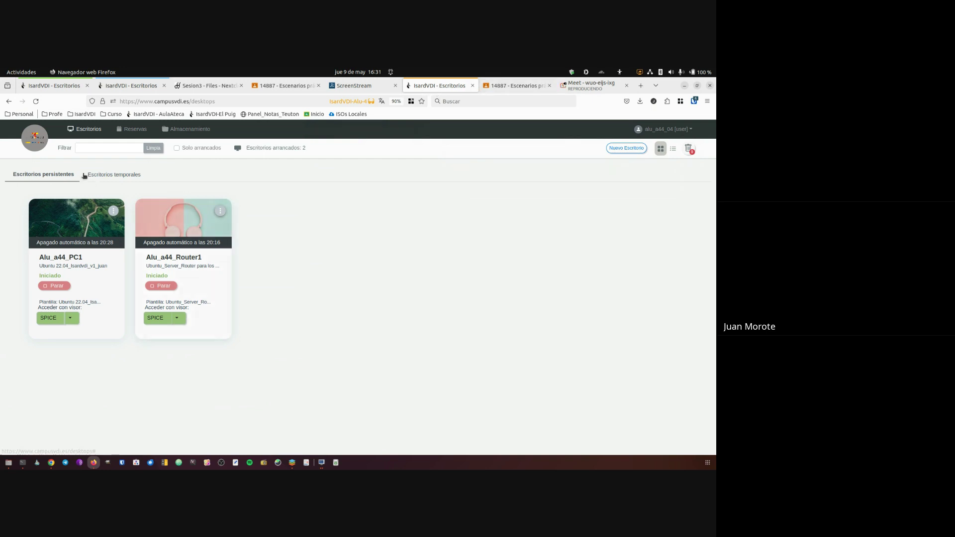
# Begin a new desktop named Alu_a44_PC2 from the Ubuntu 22.04_Isardvdi_v1_juan template
pyautogui.click(612, 148)
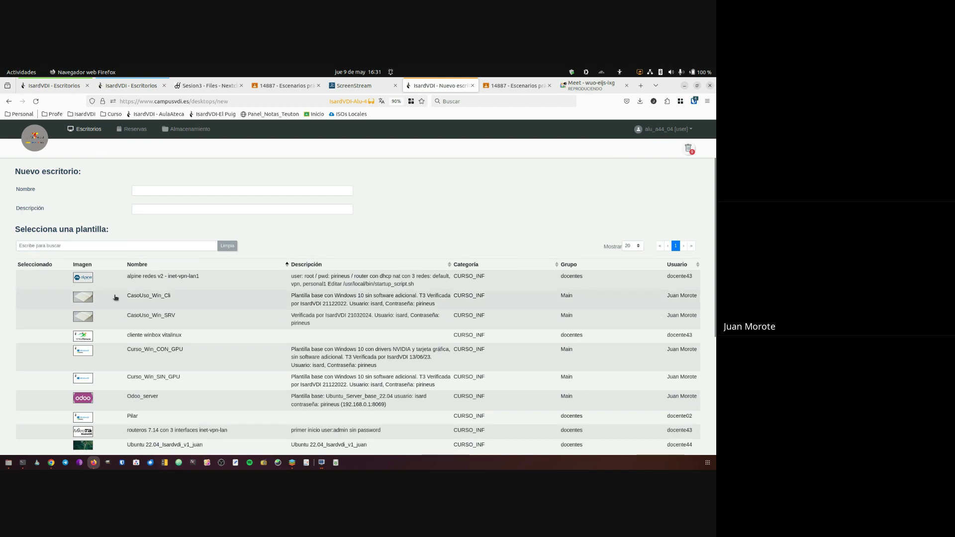
pyautogui.click(168, 189)
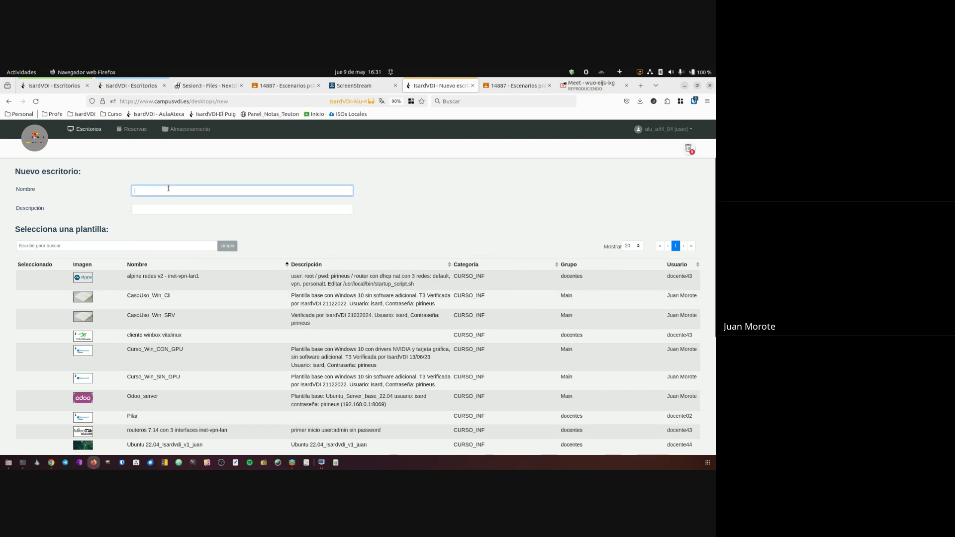
pyautogui.write('ubuntu')
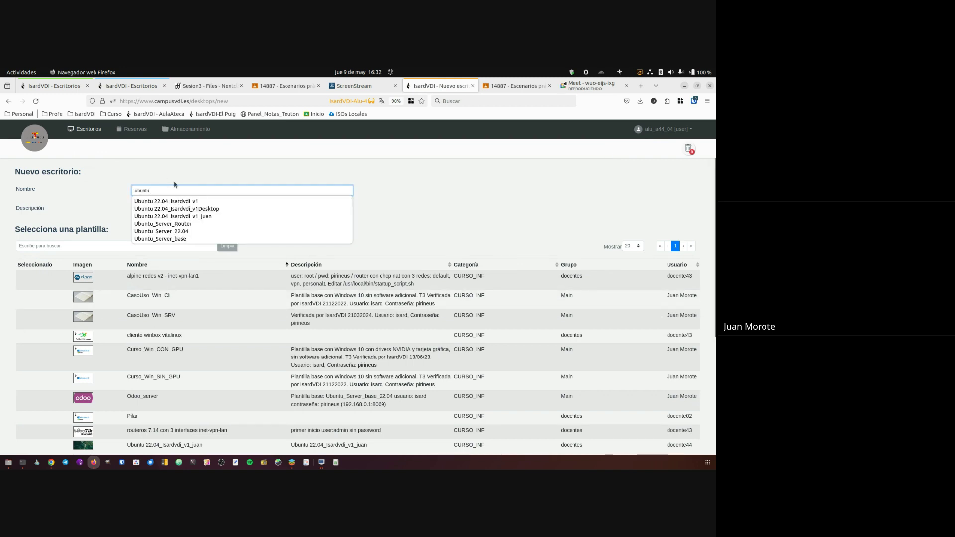
pyautogui.click(74, 247)
pyautogui.write('ubun')
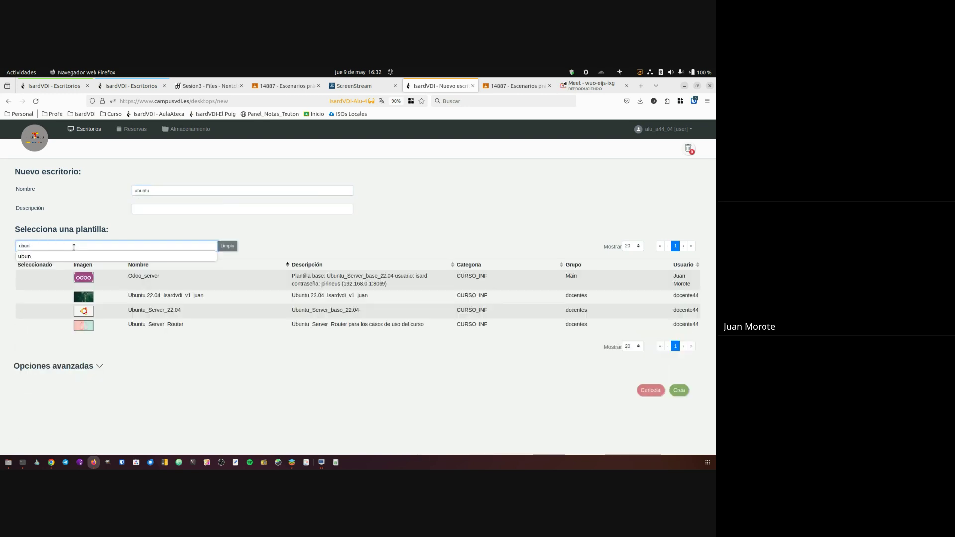
pyautogui.click(182, 297)
pyautogui.click(160, 189)
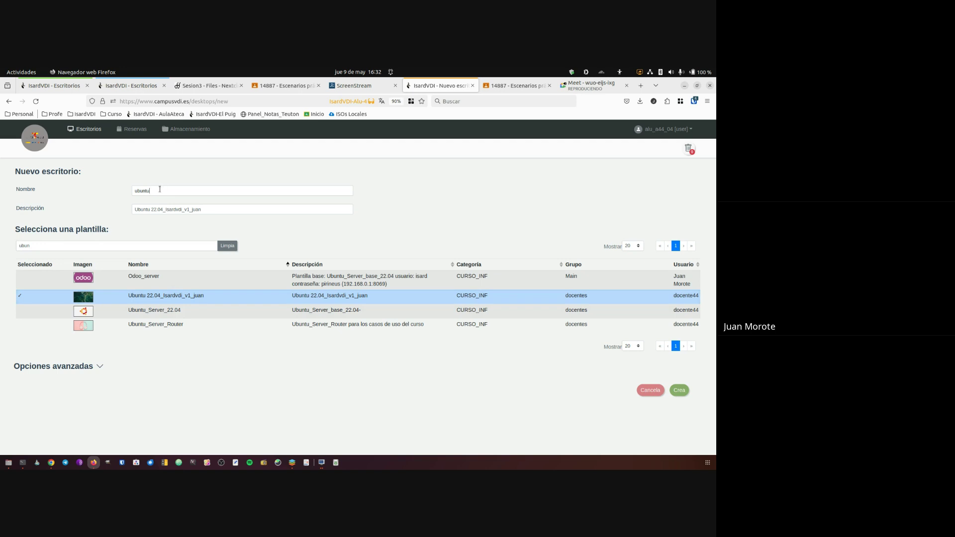
pyautogui.click(160, 189)
pyautogui.press('BackSpace')
pyautogui.press('BackSpace')
pyautogui.press('BackSpace')
pyautogui.press('BackSpace')
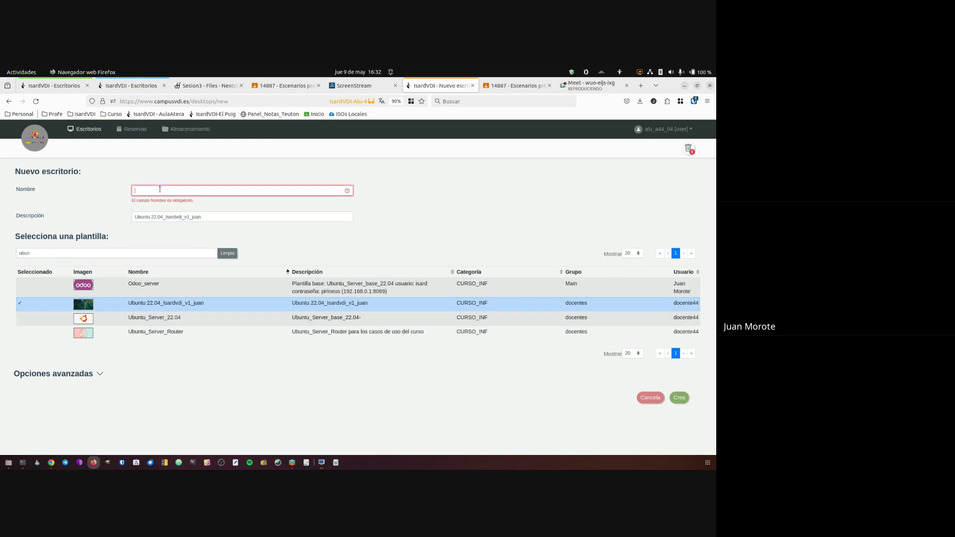
pyautogui.write('Al')
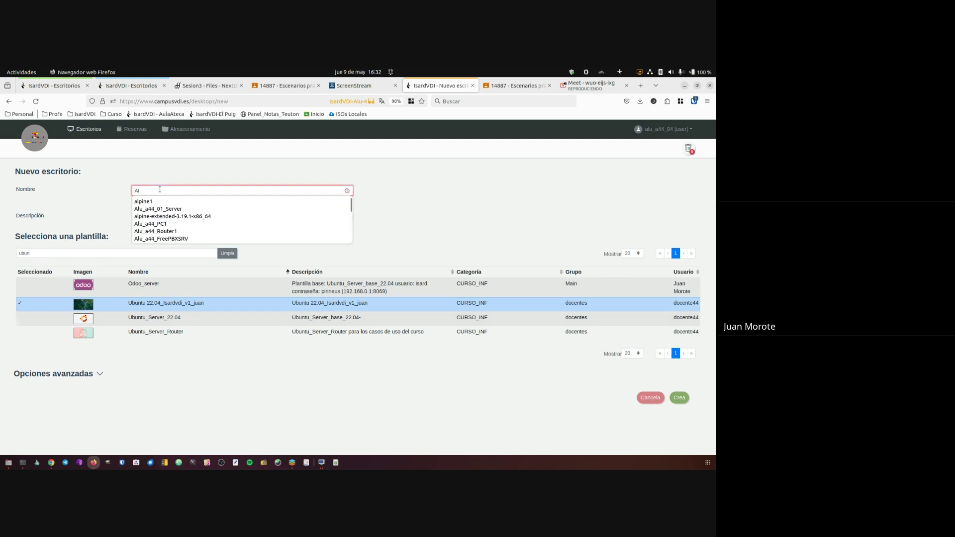
pyautogui.write('u_a')
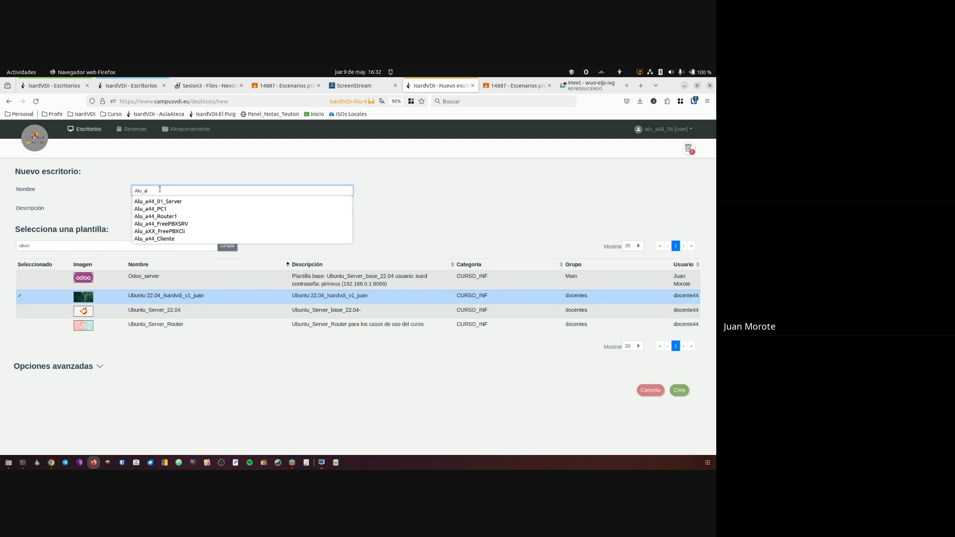
pyautogui.write('44_PC2')
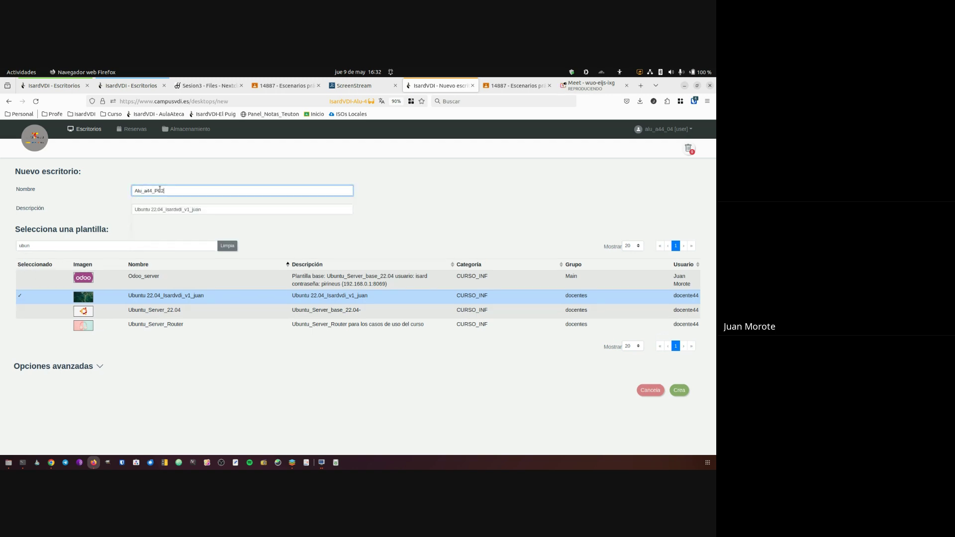
# Replace the Default and Wireguard VPN networks with Personal1 only, then create the desktop
pyautogui.click(103, 370)
pyautogui.scroll(-5, 102, 370)
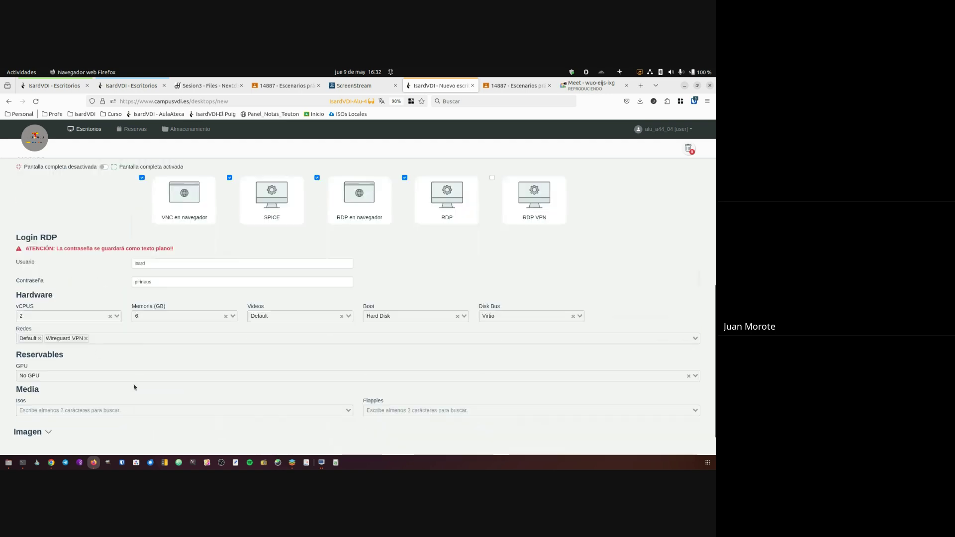
pyautogui.click(39, 339)
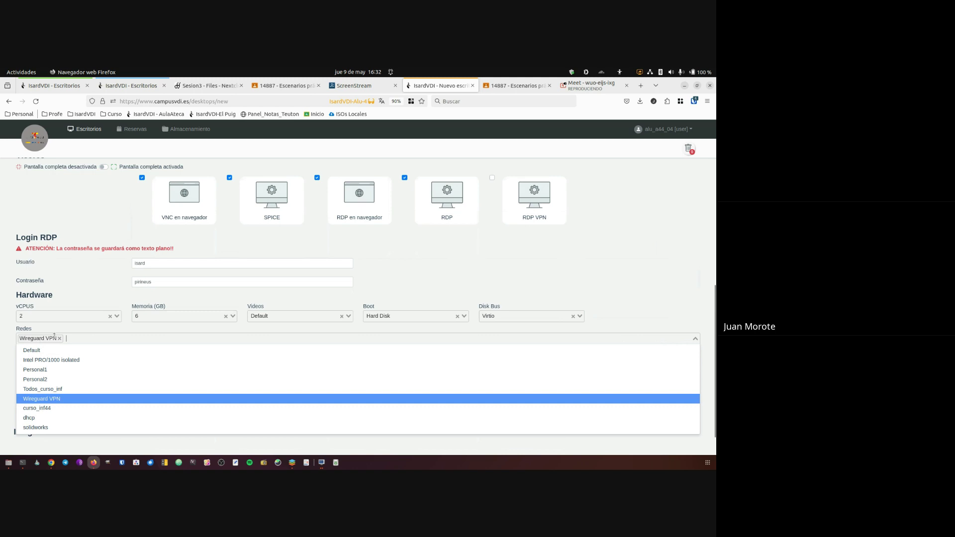
pyautogui.click(60, 339)
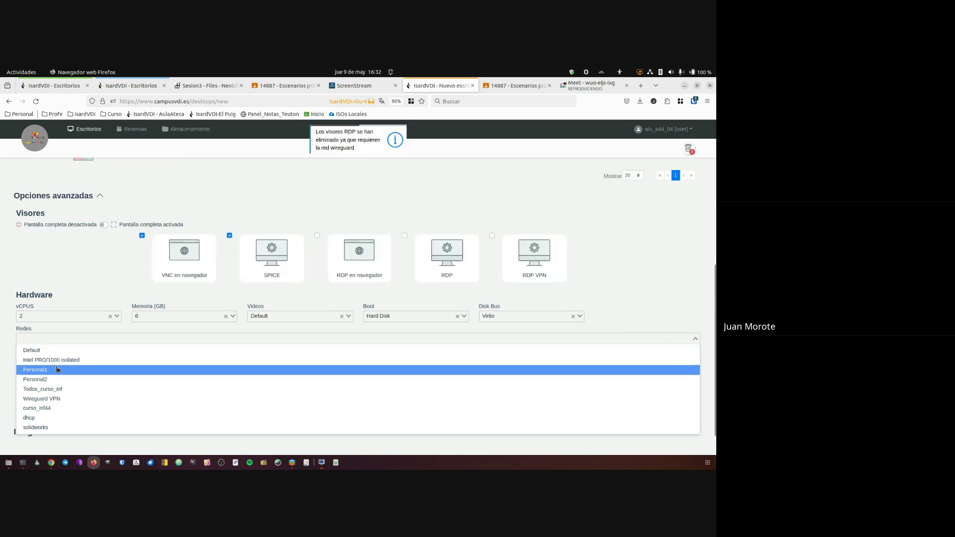
pyautogui.click(57, 369)
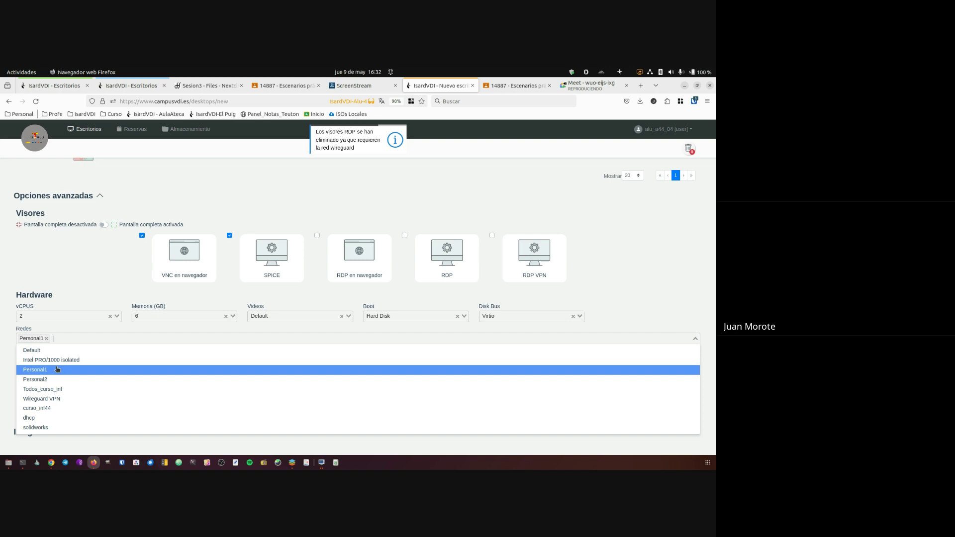
pyautogui.click(77, 288)
pyautogui.scroll(-1, 180, 393)
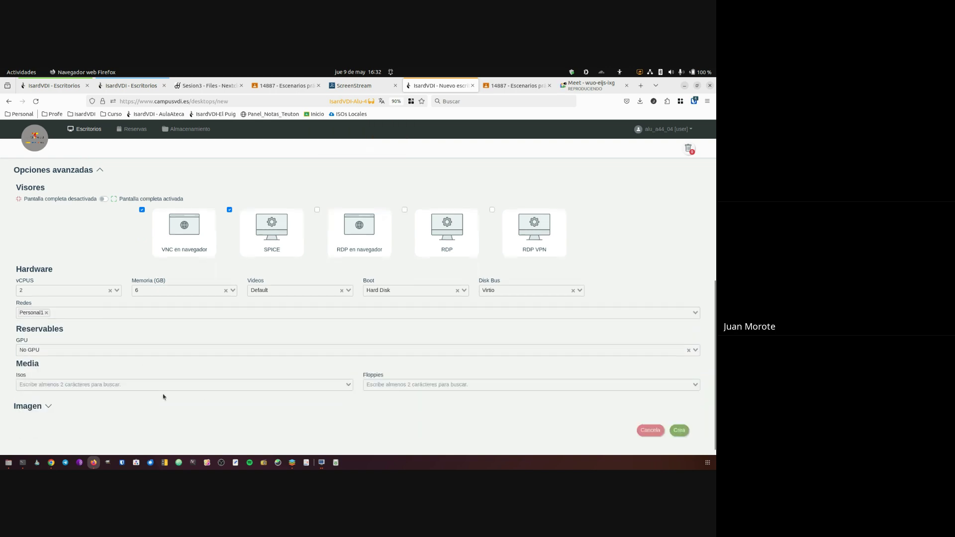
pyautogui.click(680, 431)
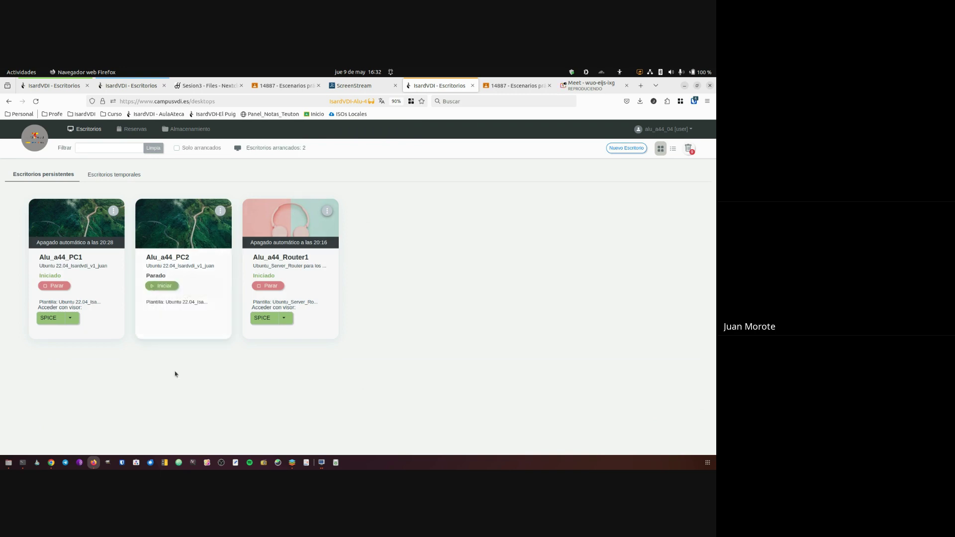
# Start Alu_a44_PC2 and view it through SPICE in a maximized Remote Viewer window
pyautogui.click(159, 285)
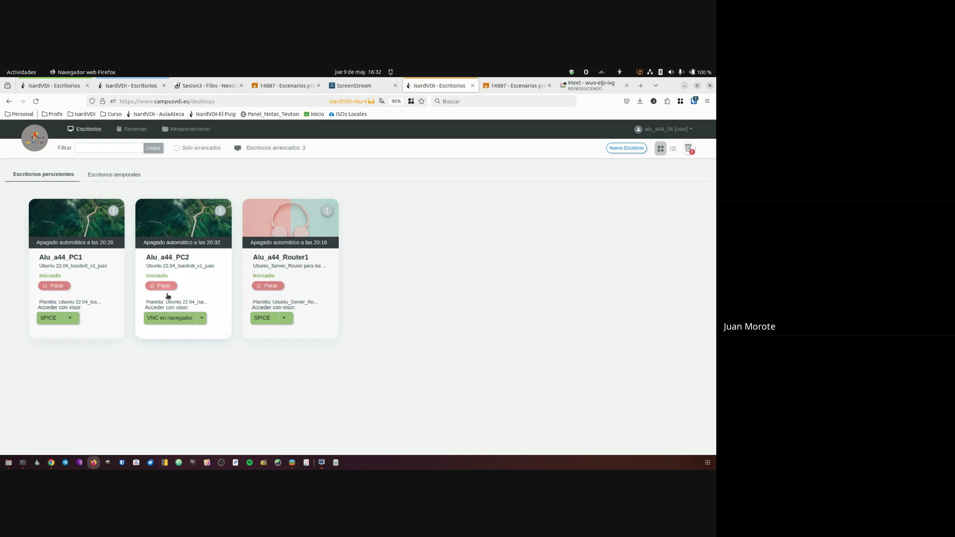
pyautogui.click(202, 321)
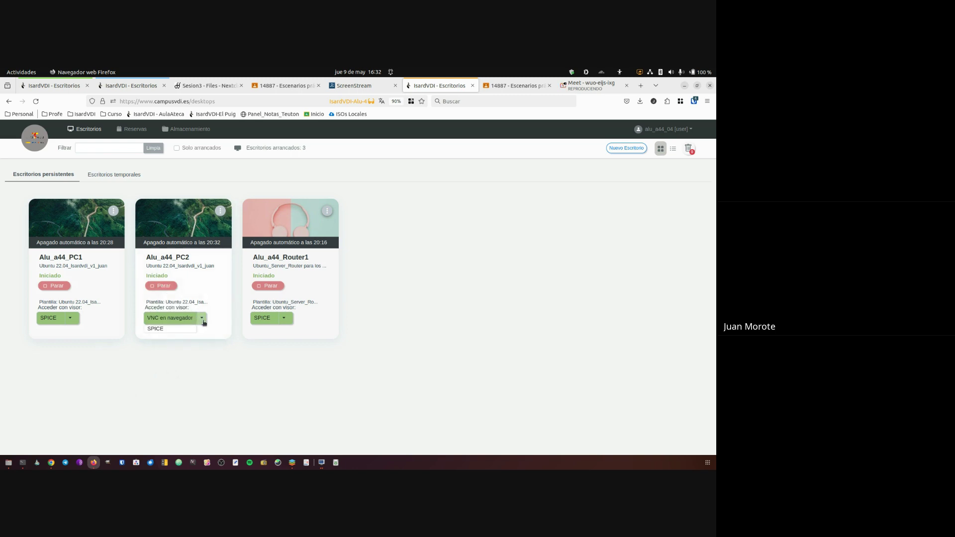
pyautogui.click(171, 329)
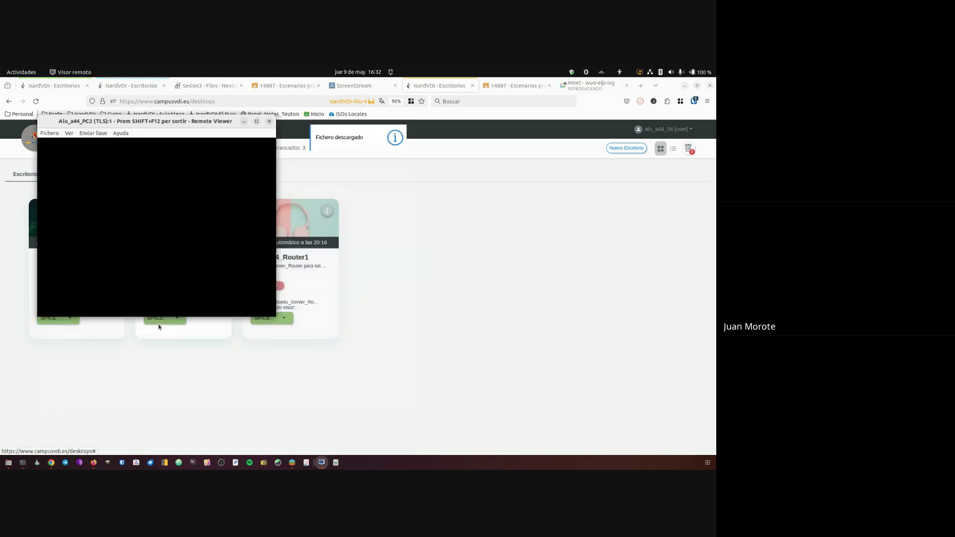
pyautogui.moveTo(144, 122); pyautogui.dragTo(490, 144)
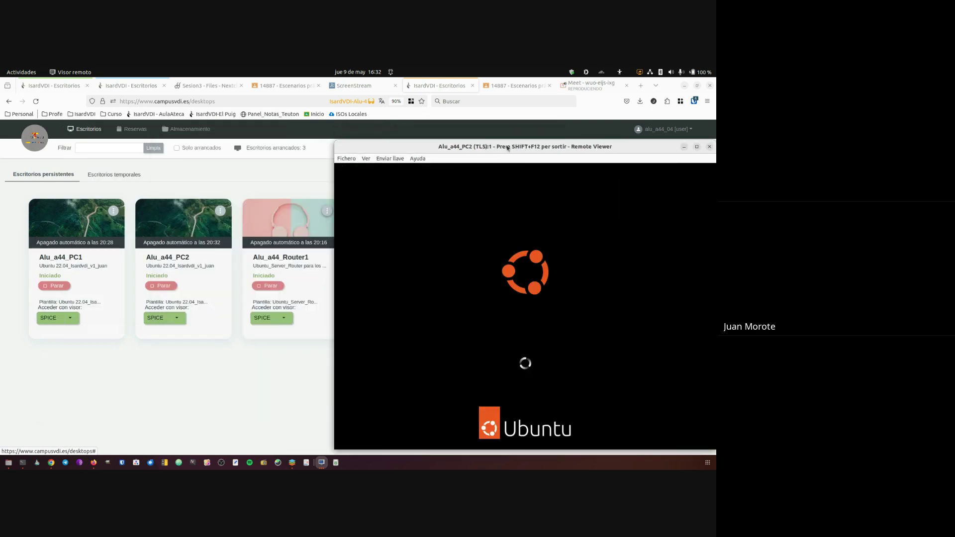
pyautogui.doubleClick(507, 148)
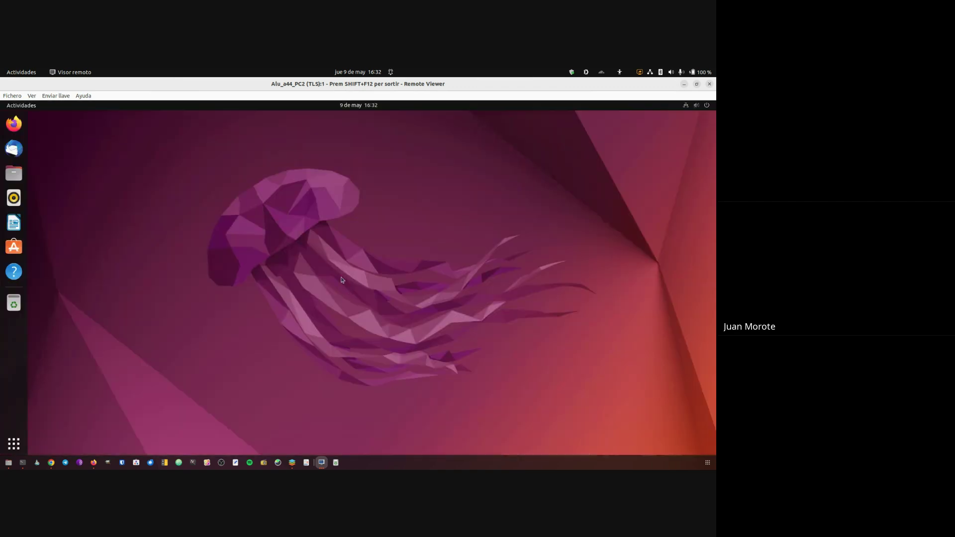
# In Ubuntu Settings, switch the wired connection's IPv4 method to Manual
pyautogui.click(696, 106)
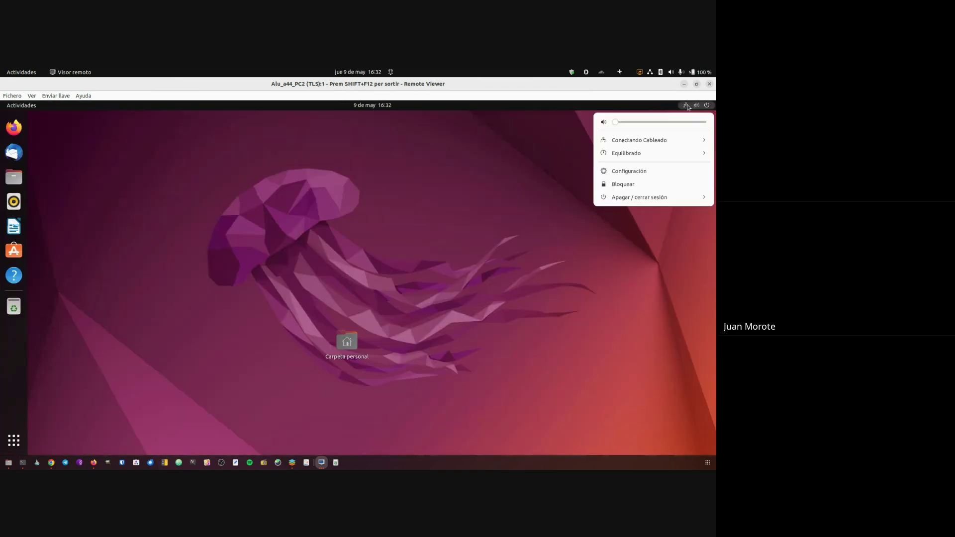
pyautogui.click(630, 172)
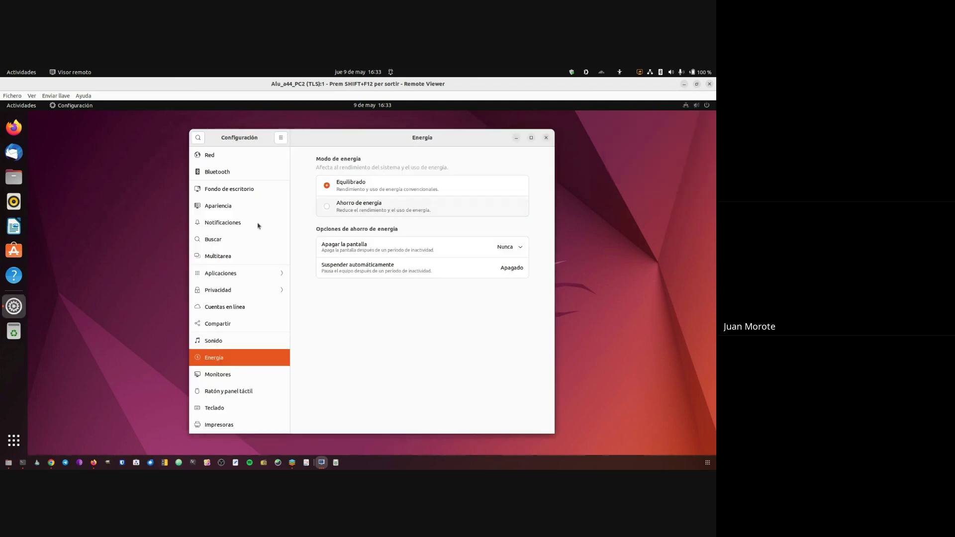
pyautogui.click(211, 161)
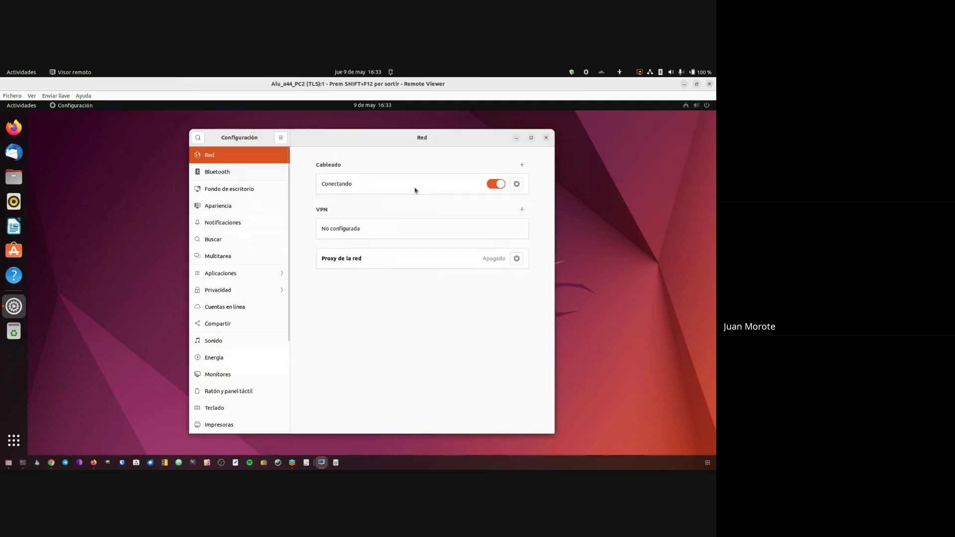
pyautogui.click(517, 184)
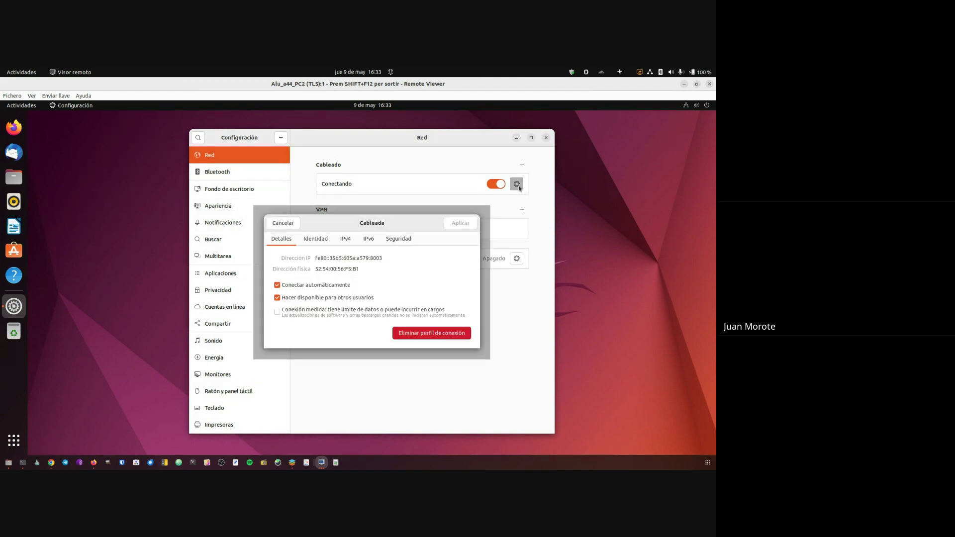
pyautogui.click(345, 239)
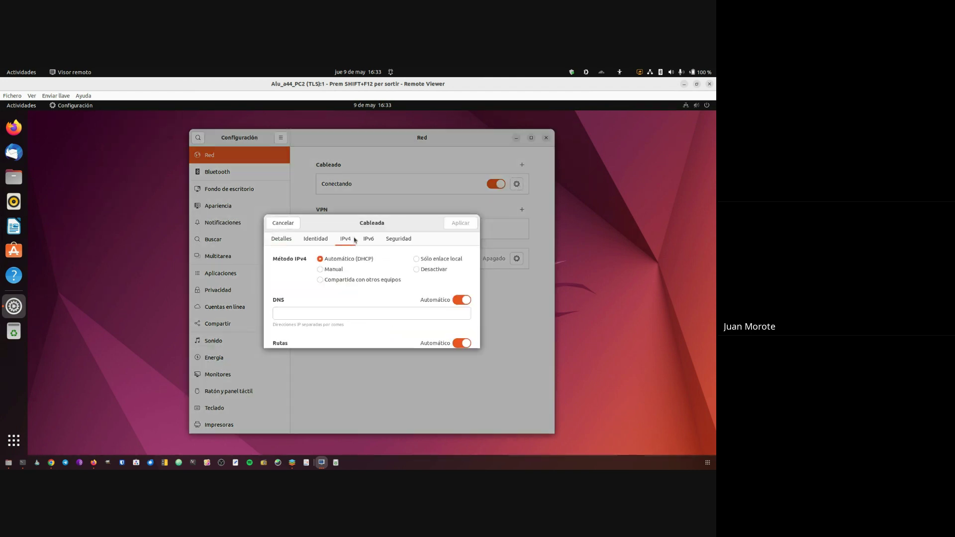
pyautogui.click(339, 270)
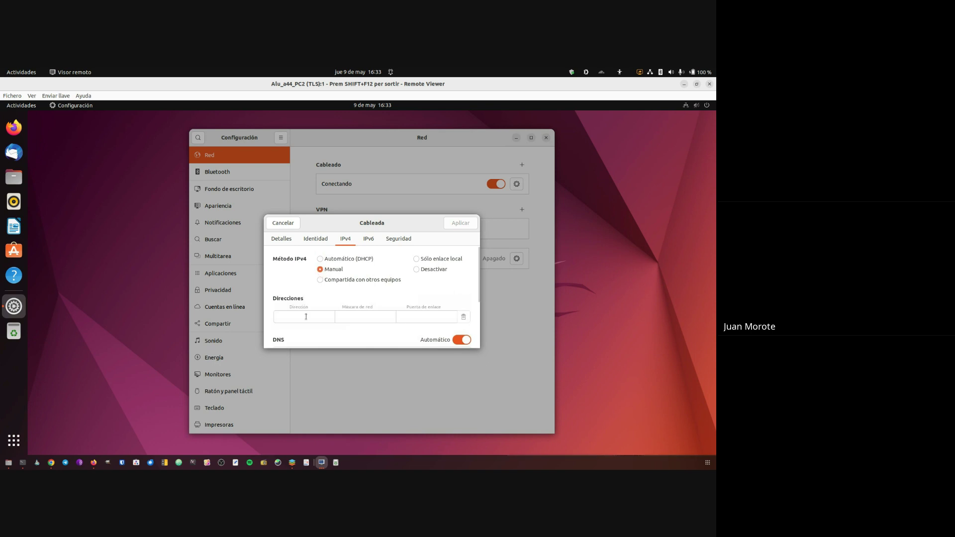
# Enter address 192.168.0.2, mask 255.255.255.0, gateway 192.168.0.1 and DNS 1.1.1.1, and apply
pyautogui.click(303, 319)
pyautogui.write('192.168.0.2')
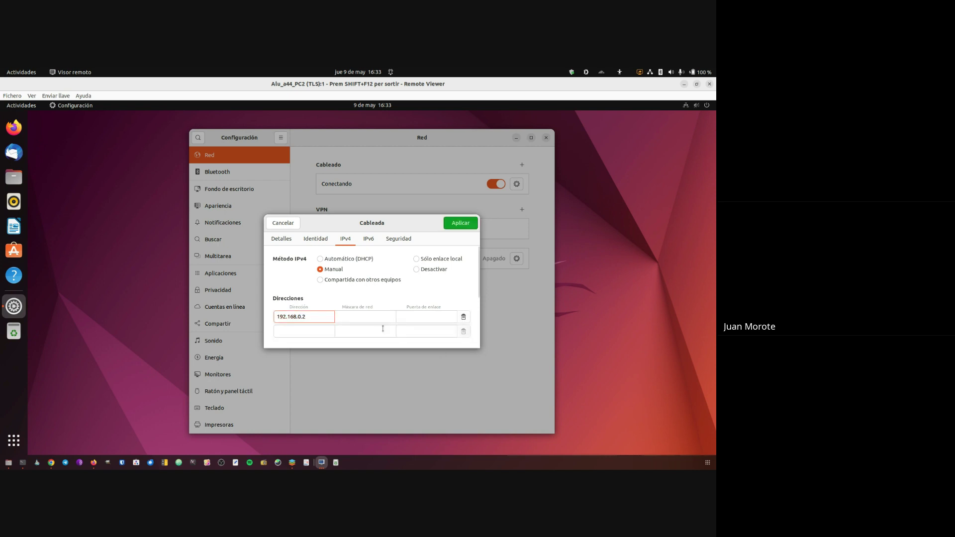
pyautogui.click(375, 317)
pyautogui.write('2')
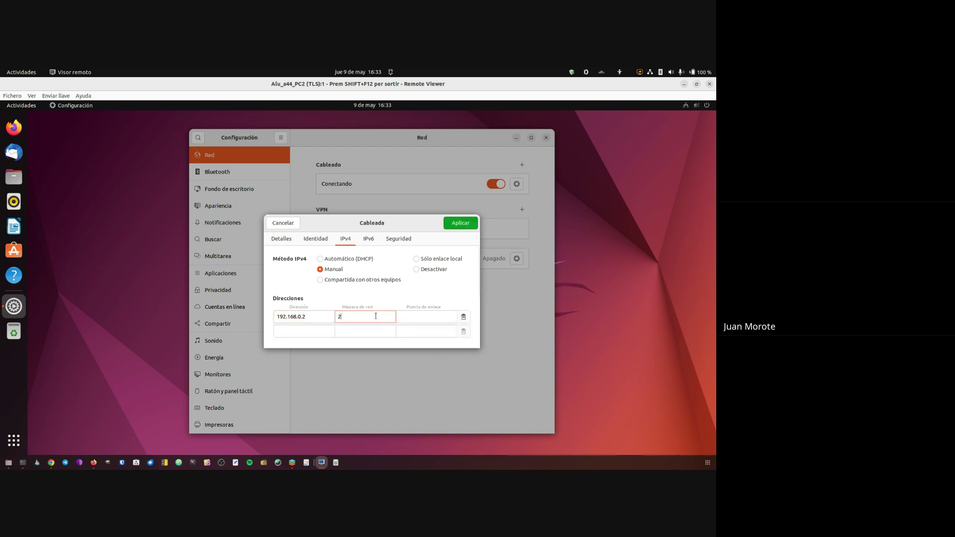
pyautogui.write('55.2')
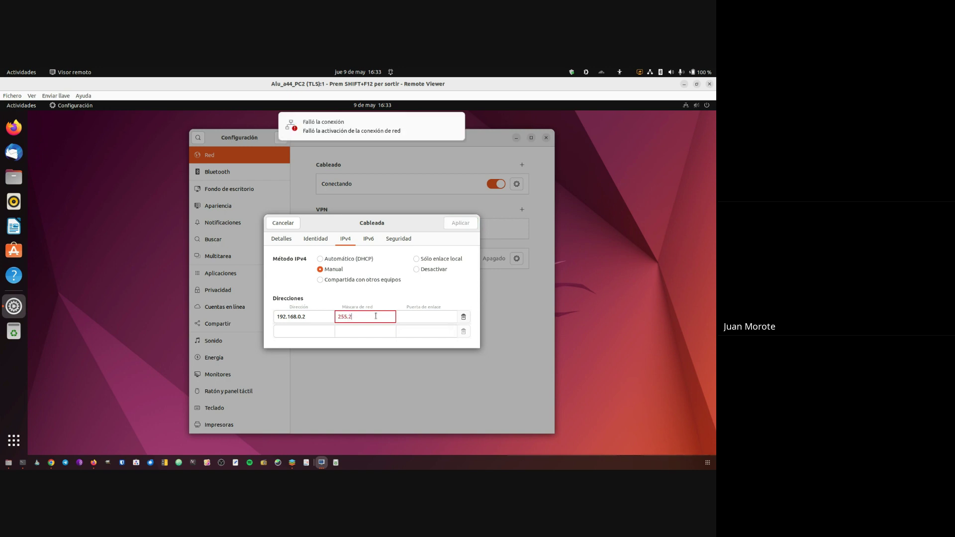
pyautogui.write('55.255.0')
pyautogui.click(413, 316)
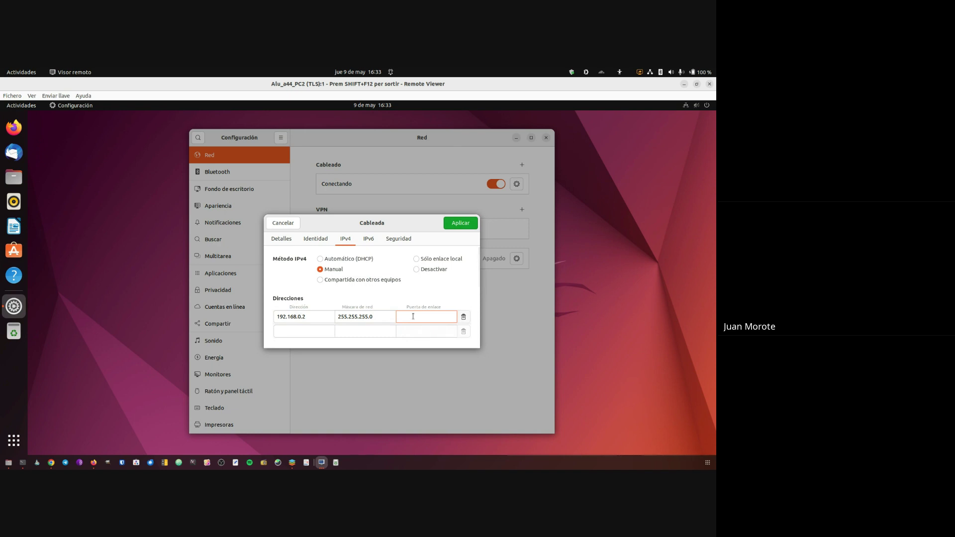
pyautogui.write('192.168.0')
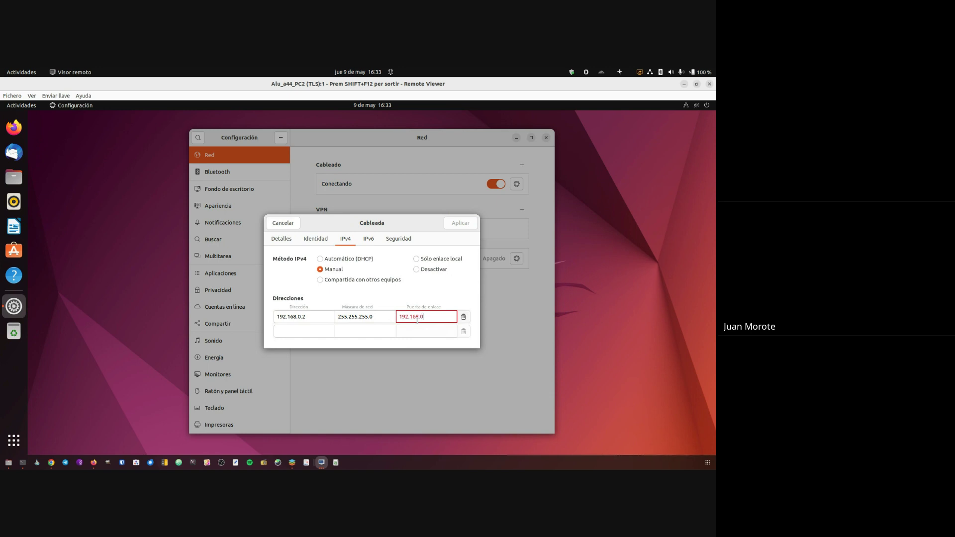
pyautogui.write('1')
pyautogui.scroll(-2, 390, 321)
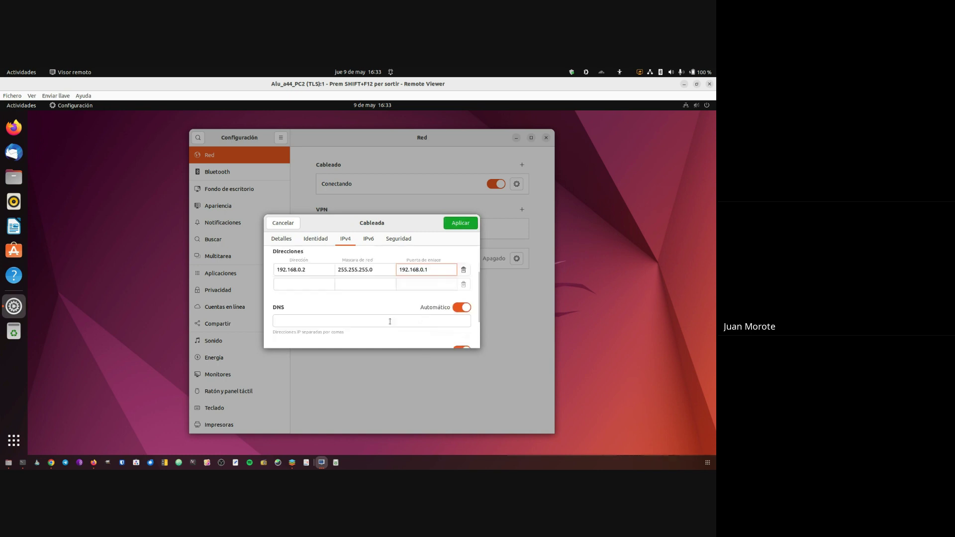
pyautogui.click(309, 319)
pyautogui.write('1')
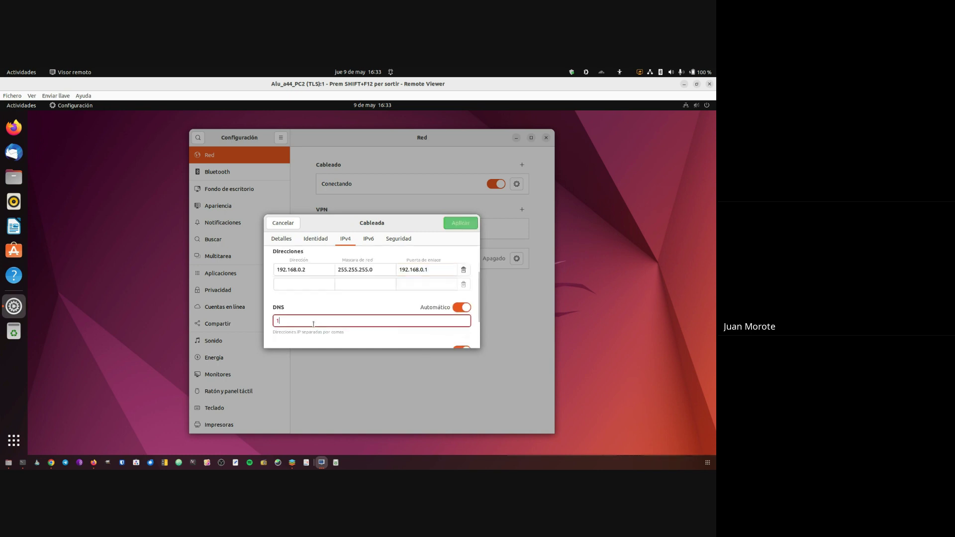
pyautogui.write('.1.1.1')
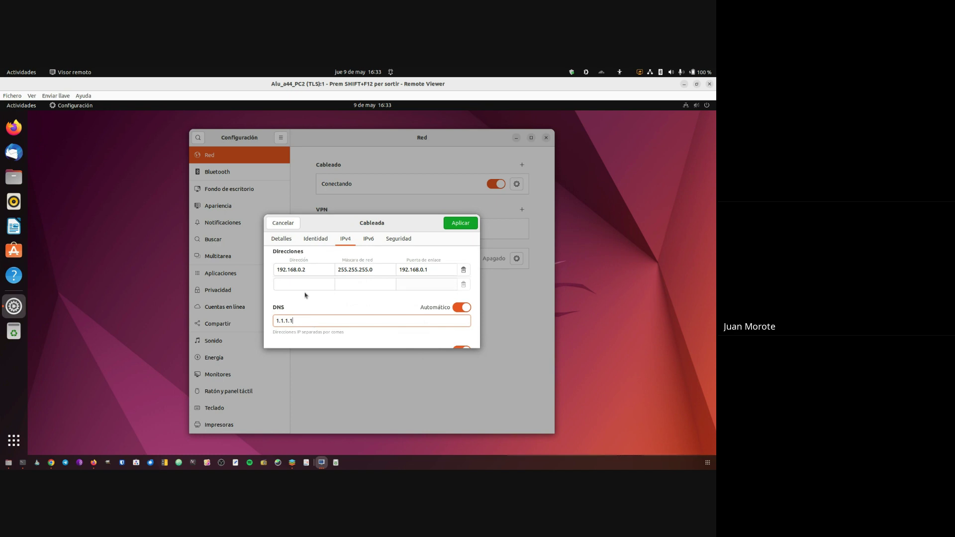
pyautogui.click(451, 224)
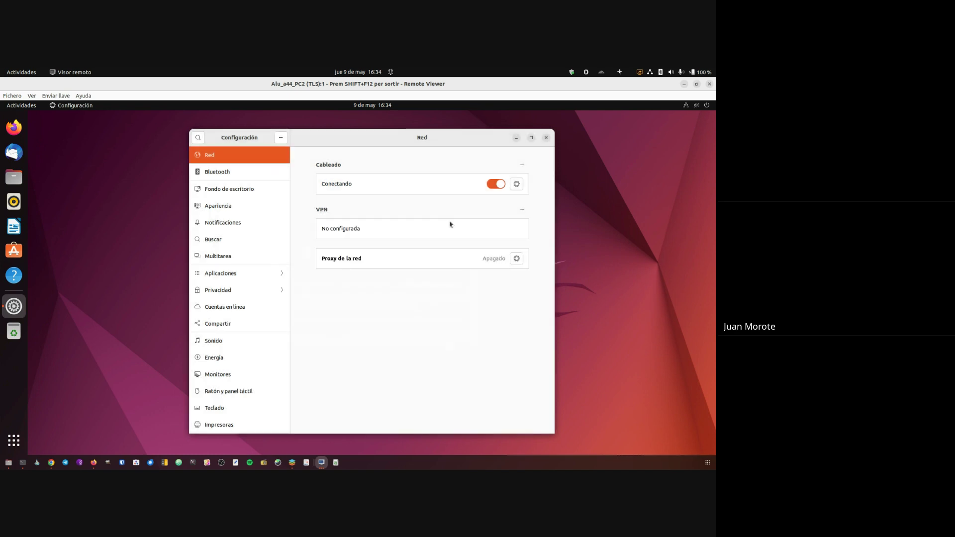
# Restart the wired connection and successfully ping 8.8.8.8 from a terminal
pyautogui.click(499, 188)
pyautogui.click(495, 185)
pyautogui.click(13, 440)
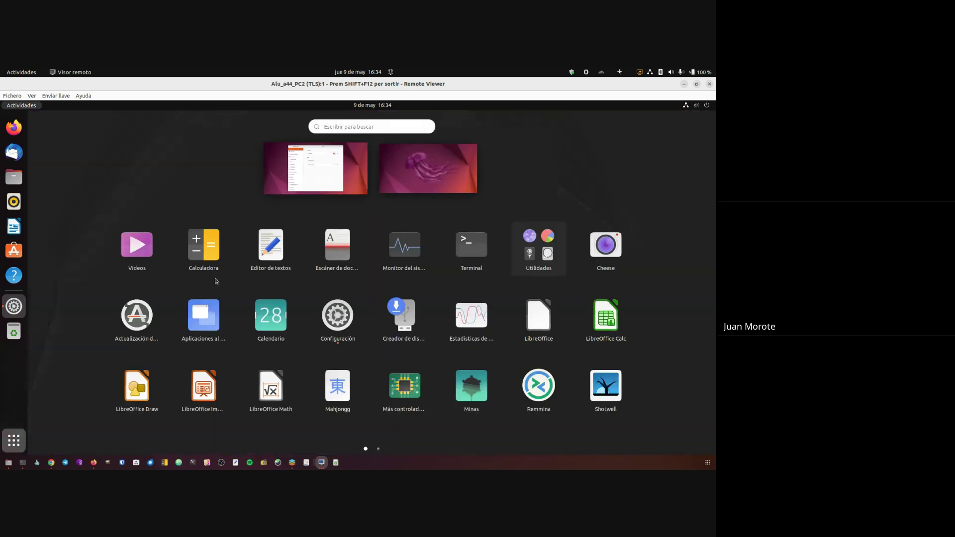
pyautogui.click(460, 249)
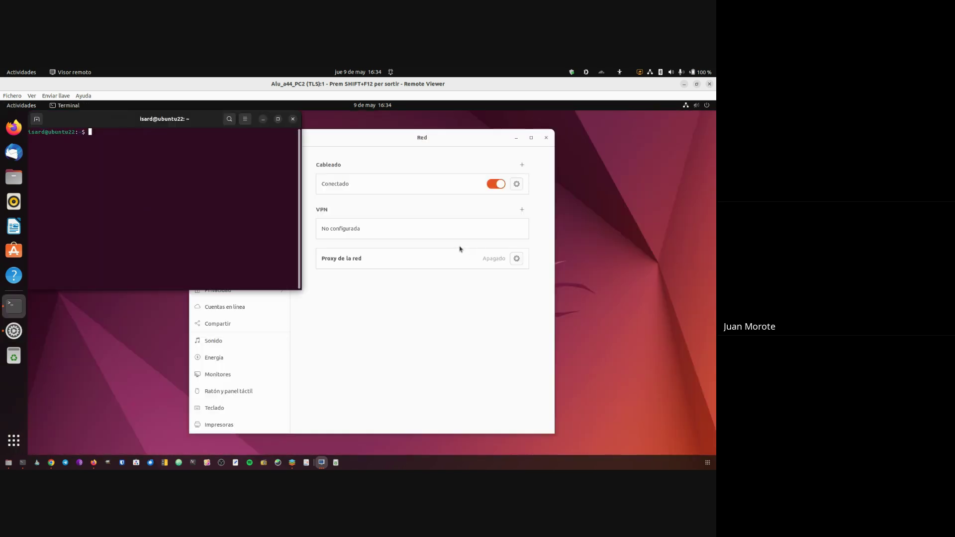
pyautogui.moveTo(209, 124); pyautogui.dragTo(454, 190)
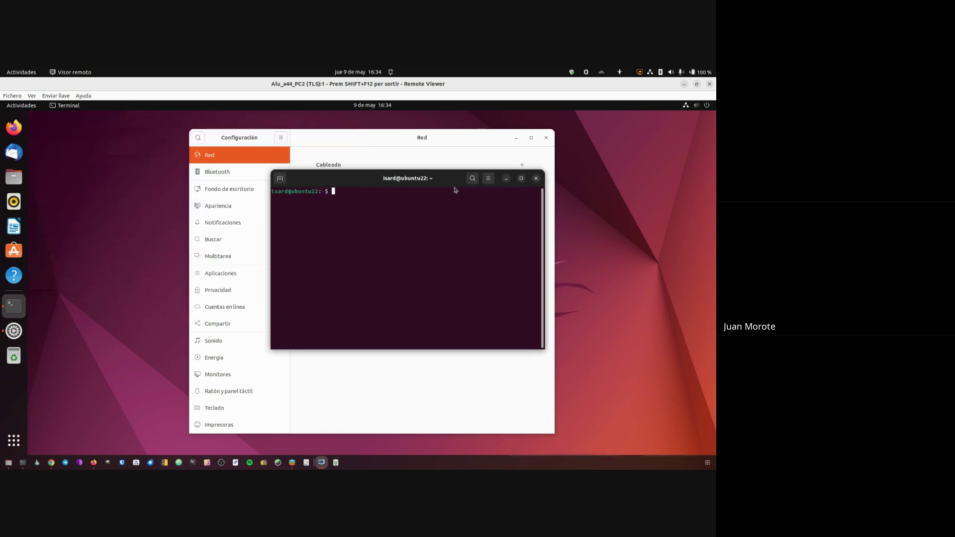
pyautogui.write('ping 8.8.8.8')
pyautogui.press('Return')
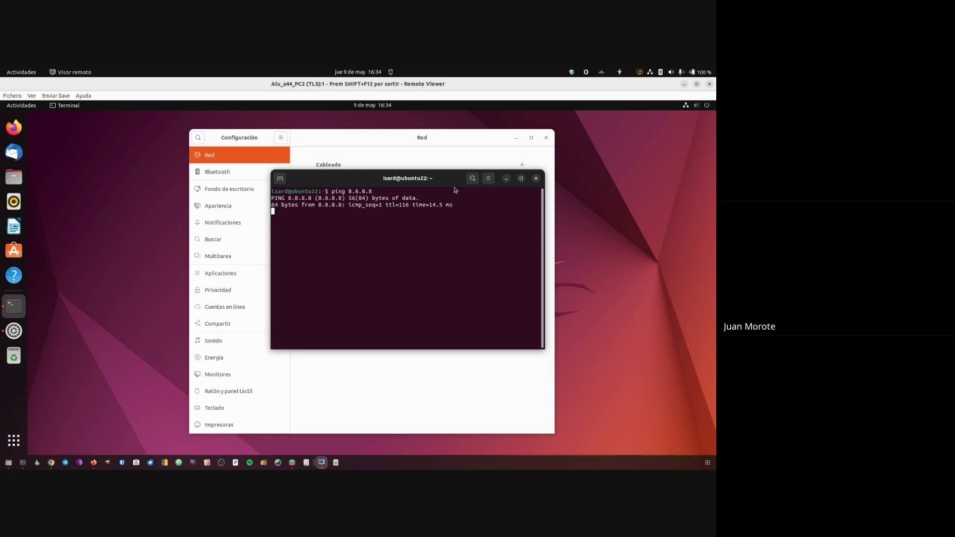
pyautogui.hotkey('ctrl', 'c')
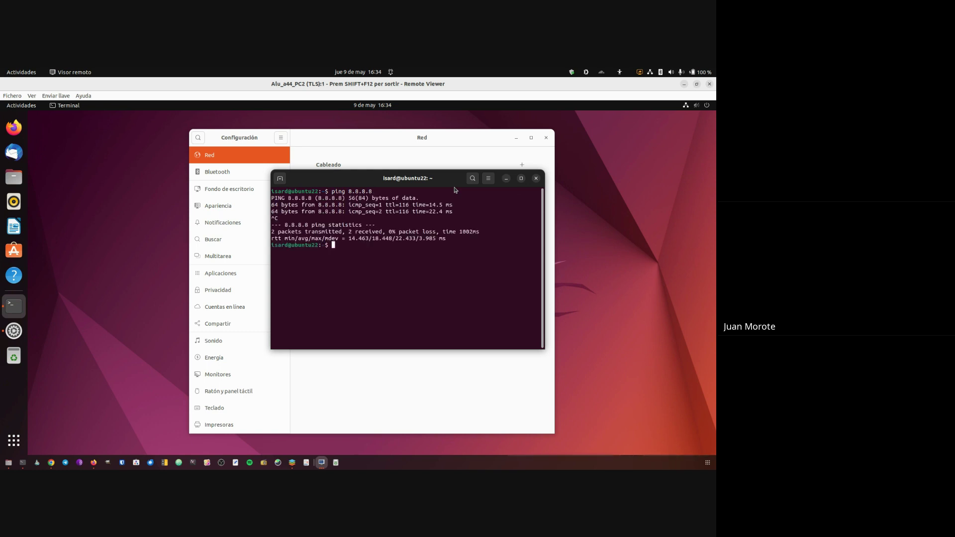
# Ping wikipedia.org, then show the Router/NAT slide full screen in ONLYOFFICE
pyautogui.write('ping wikipedia.org')
pyautogui.press('Return')
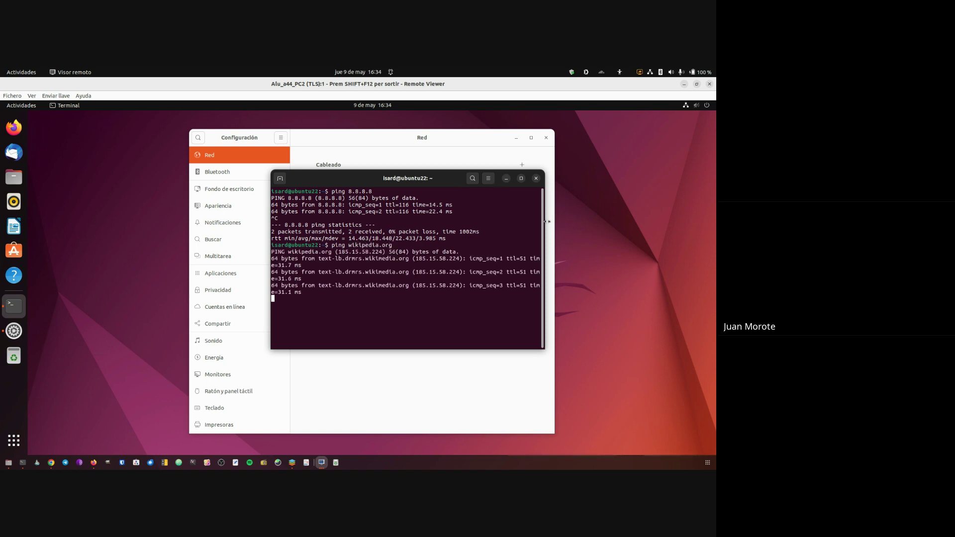
pyautogui.moveTo(578, 209); pyautogui.dragTo(602, 210)
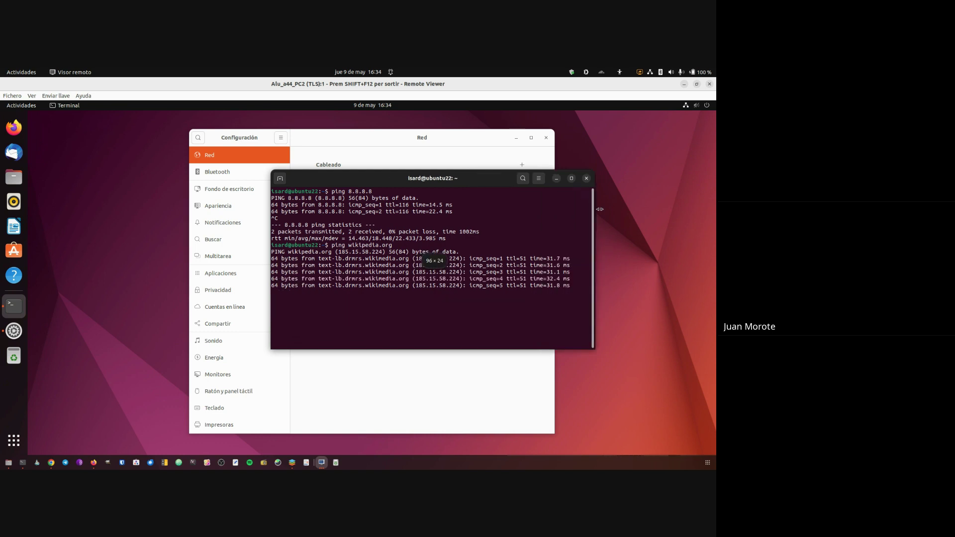
pyautogui.hotkey('ctrl', 'c')
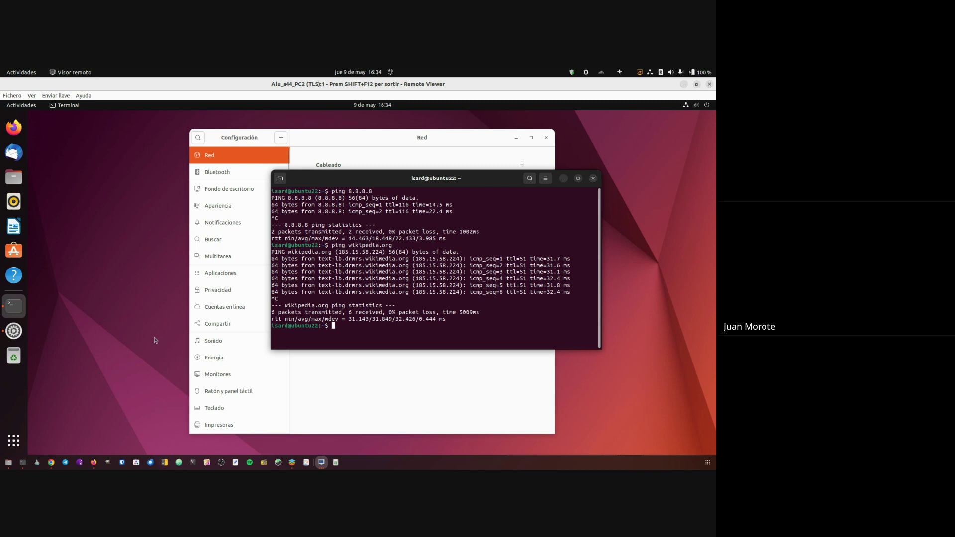
pyautogui.click(293, 463)
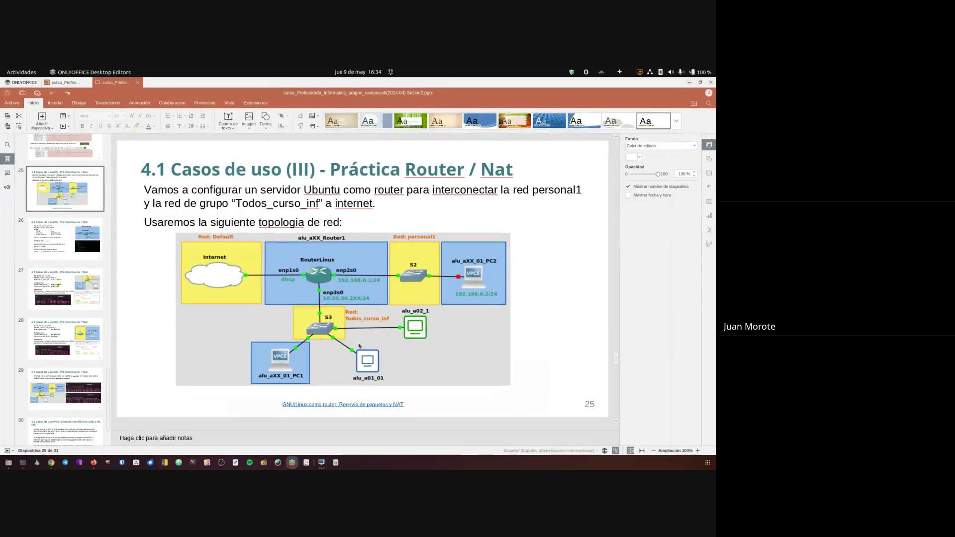
pyautogui.click(7, 451)
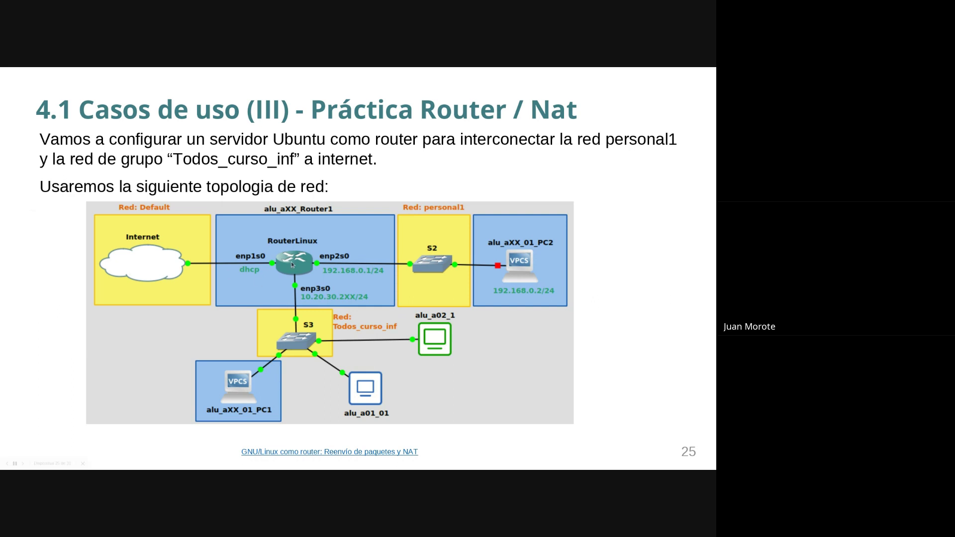
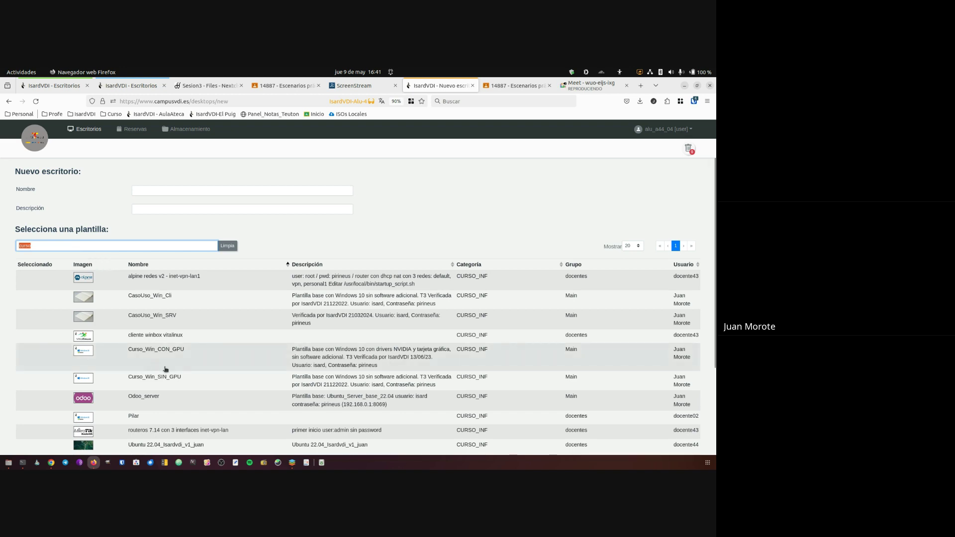
# Extend the template filter to 'curso_win' and switch to the teacher account's desktop list
pyautogui.press('Right')
pyautogui.write('_')
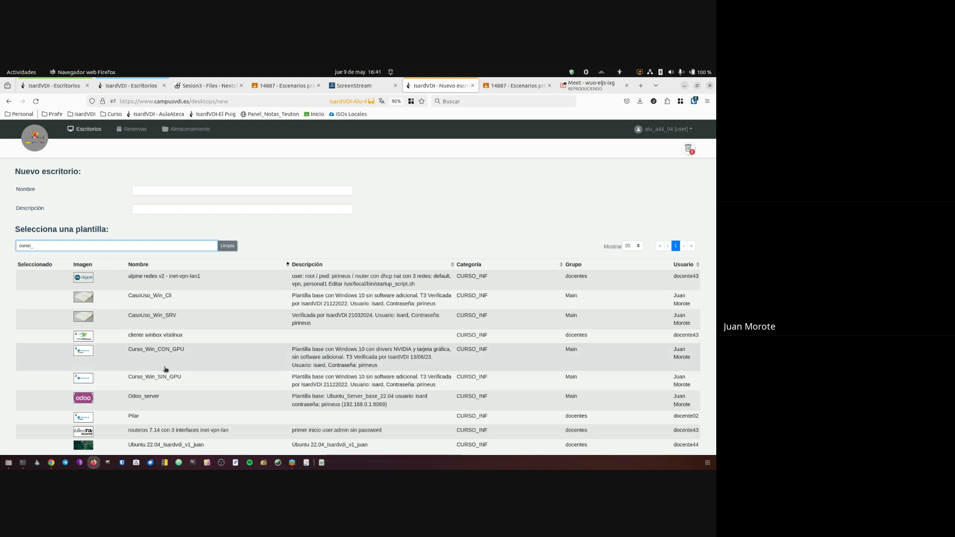
pyautogui.write('win')
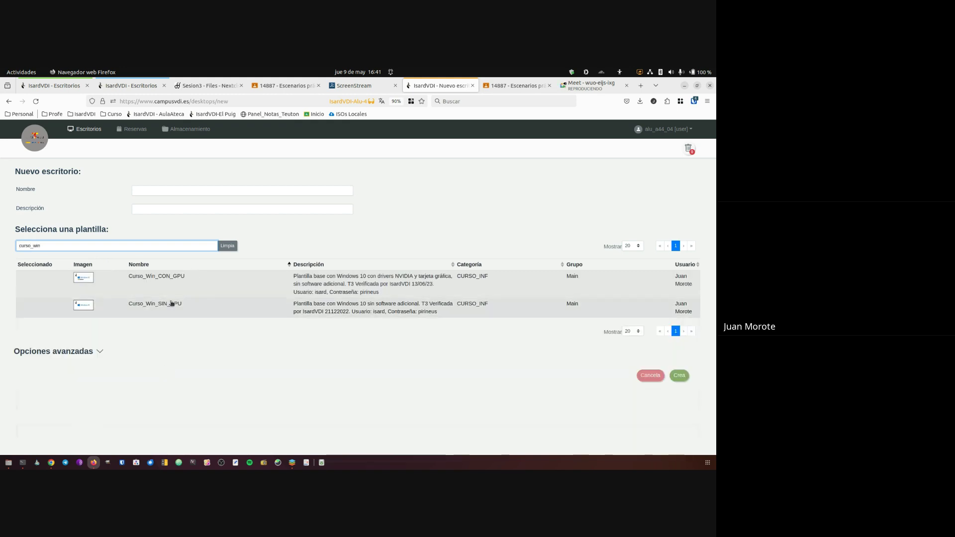
pyautogui.click(182, 346)
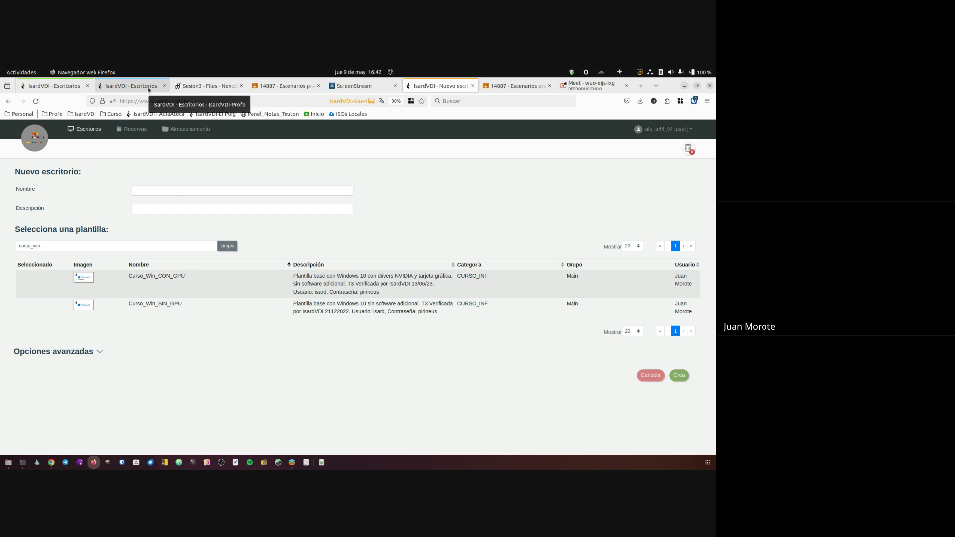
pyautogui.click(132, 85)
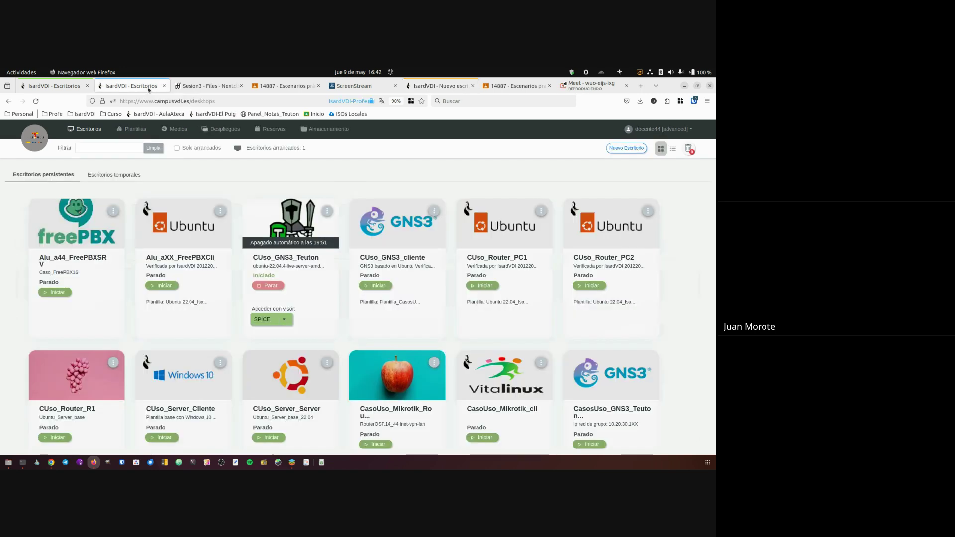
# Check a manager template's group sharing permissions without changes, then return to the student's new-desktop form
pyautogui.click(130, 130)
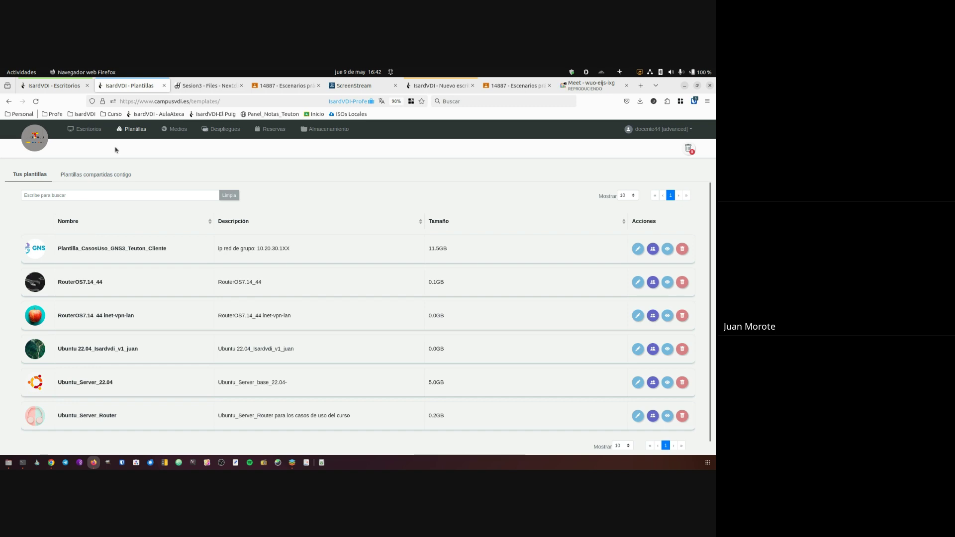
pyautogui.hotkey('ctrl', 'pageup')
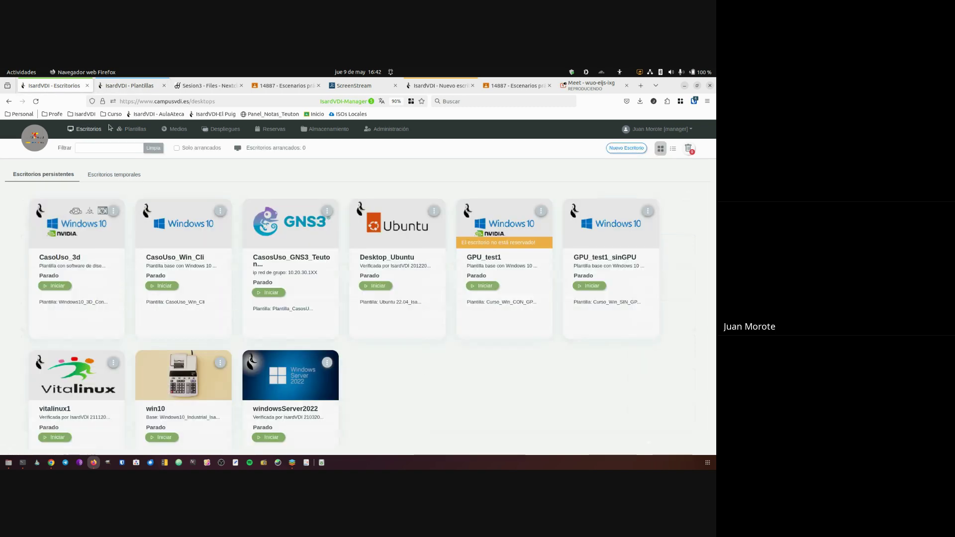
pyautogui.click(132, 129)
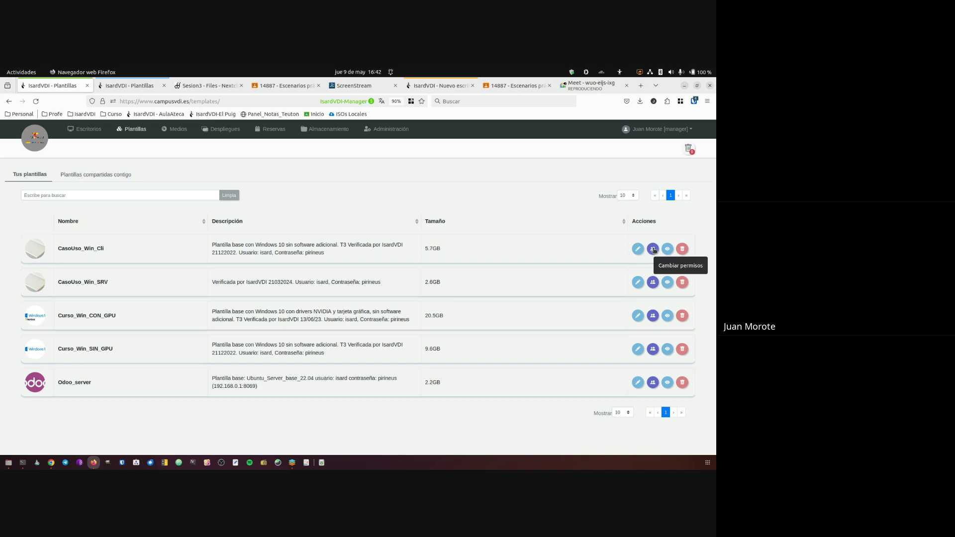
pyautogui.click(656, 285)
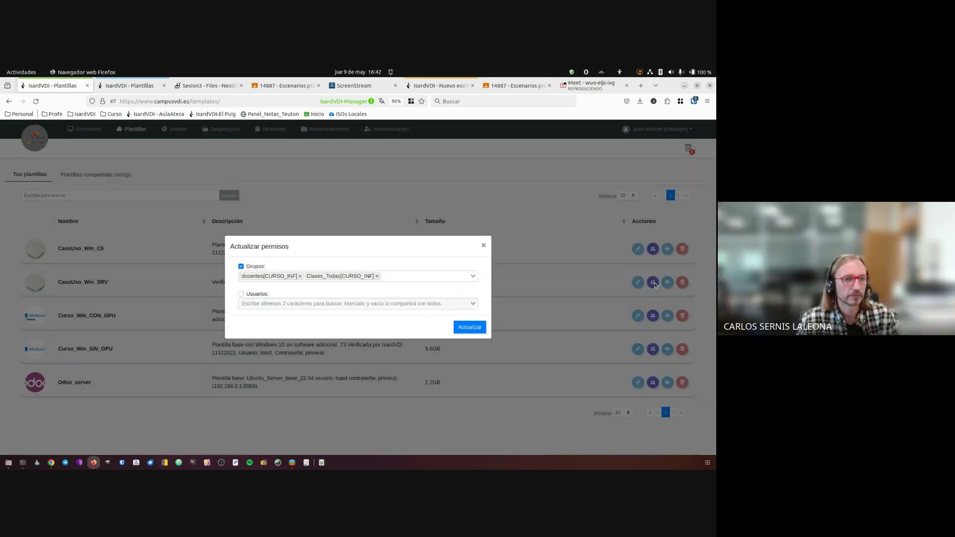
pyautogui.click(484, 246)
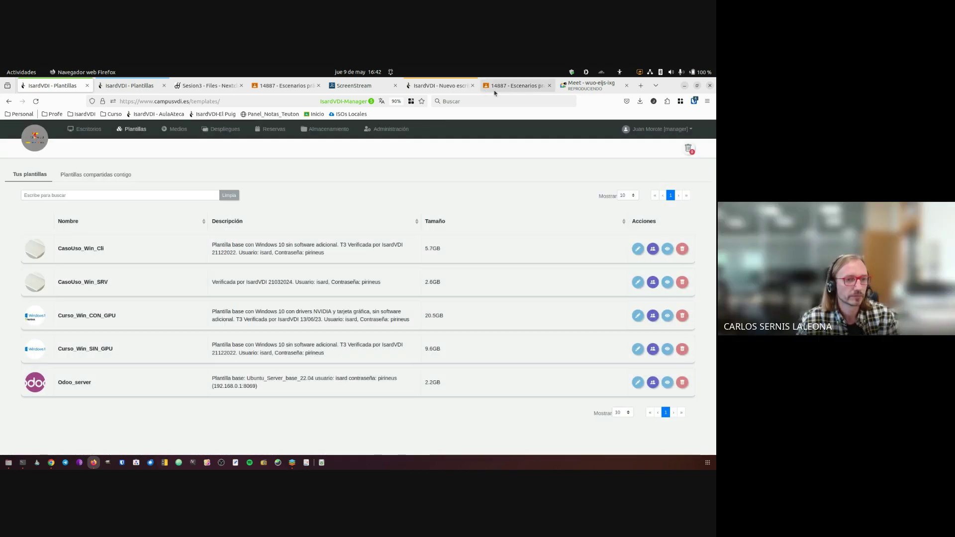
pyautogui.click(417, 87)
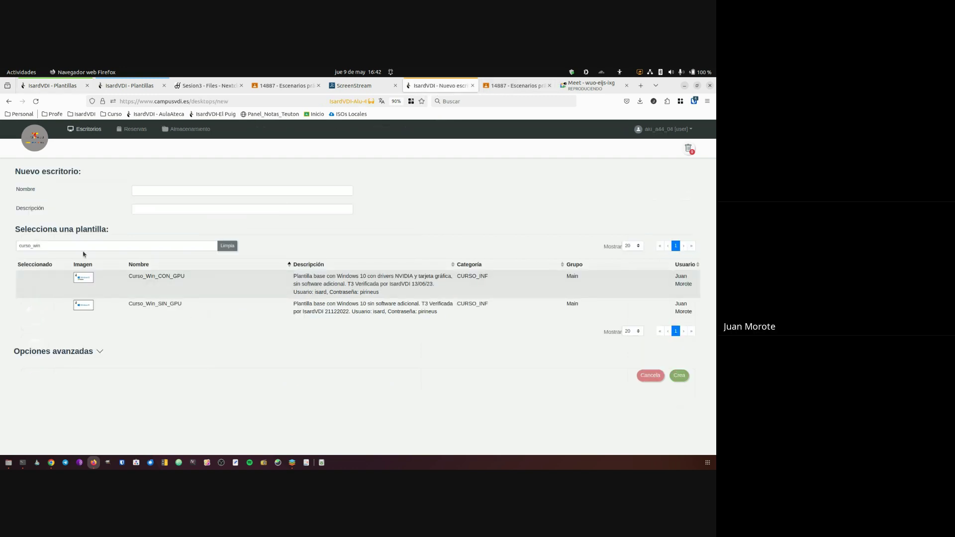
# Filter the templates by 'win' and choose CasoUso_Win_SRV as the base template
pyautogui.moveTo(80, 246); pyautogui.dragTo(1, 243)
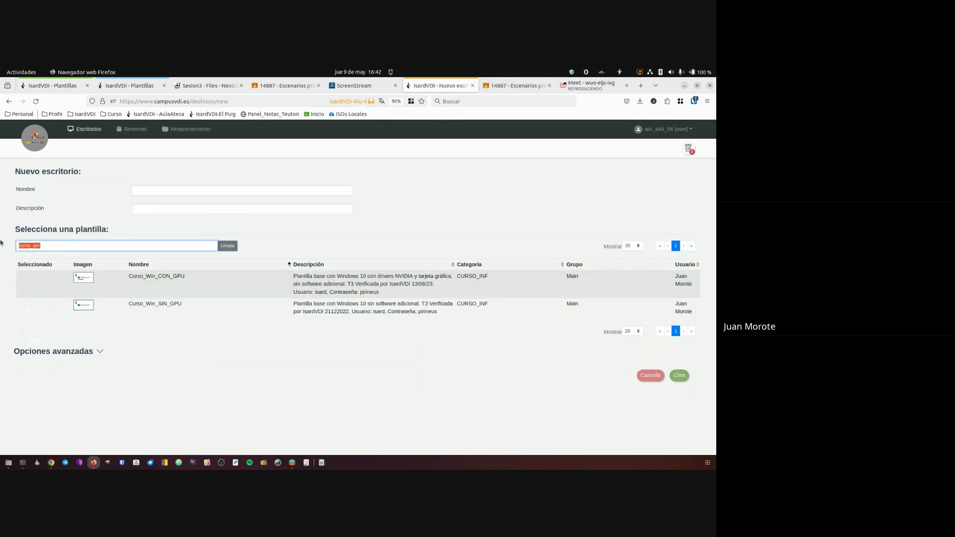
pyautogui.write('win')
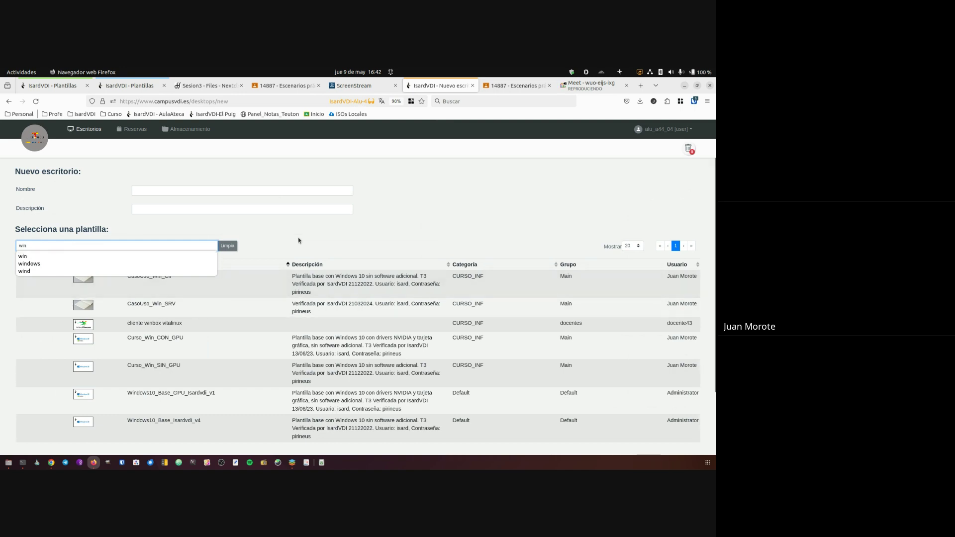
pyautogui.click(238, 292)
pyautogui.click(154, 313)
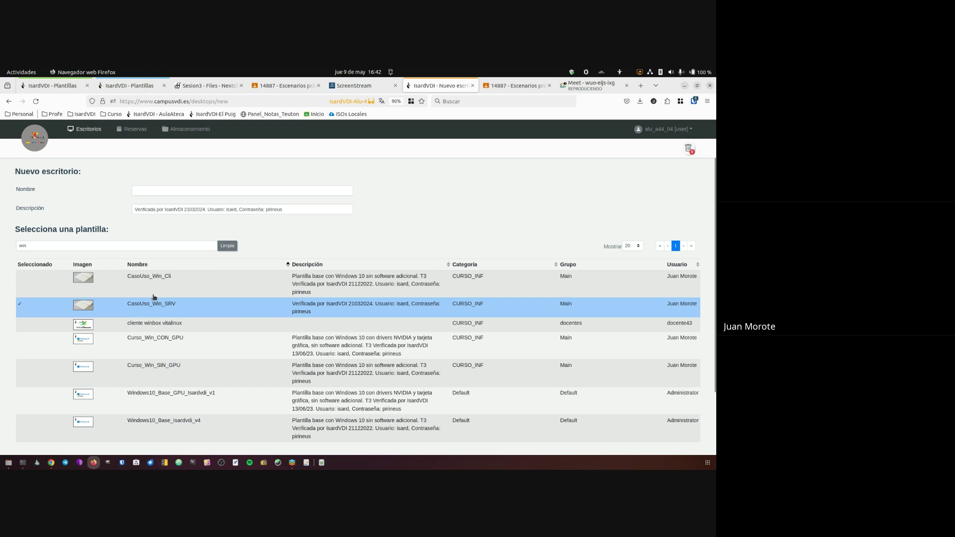
# Name the desktop Alu_a44_WinSRV, expand the advanced options and create it
pyautogui.click(188, 190)
pyautogui.write('Alu')
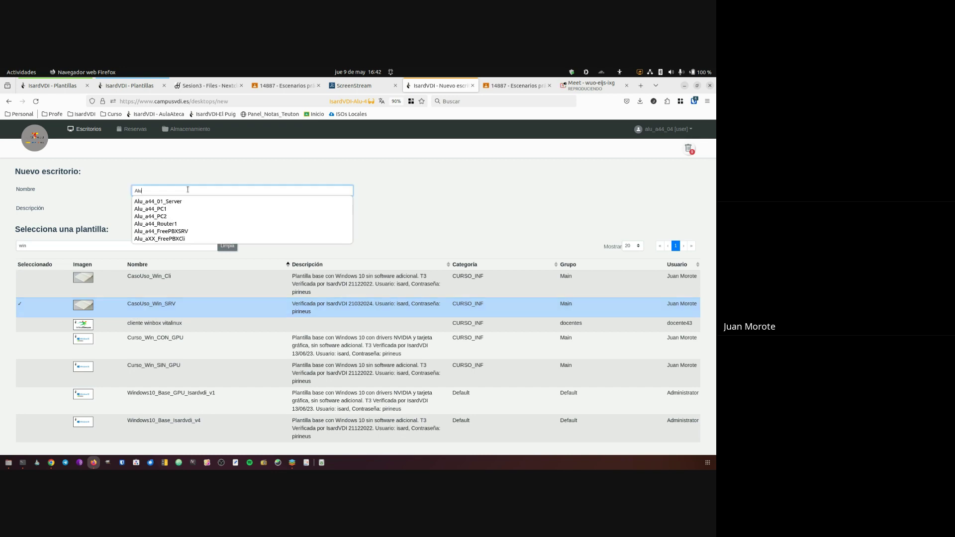
pyautogui.write('_a44_WinSRV')
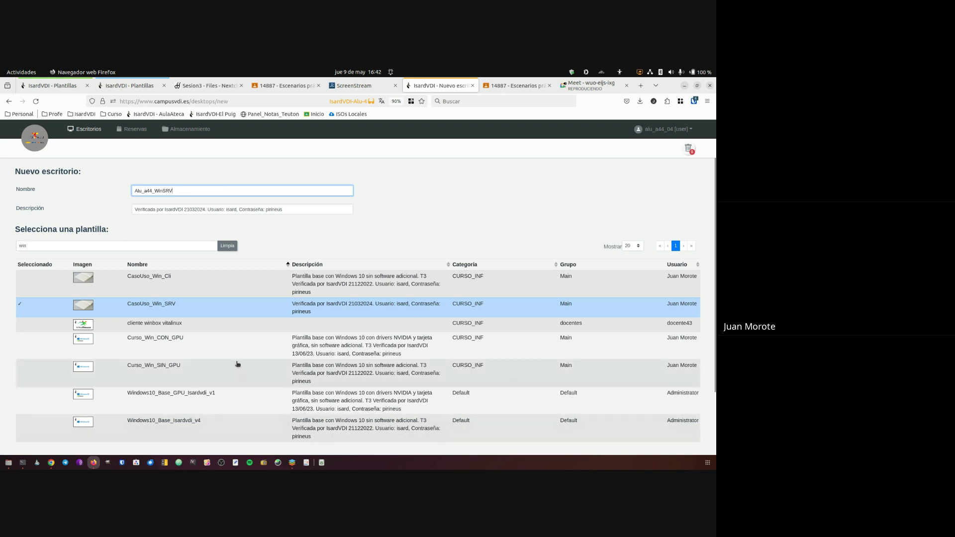
pyautogui.scroll(-2, 189, 330)
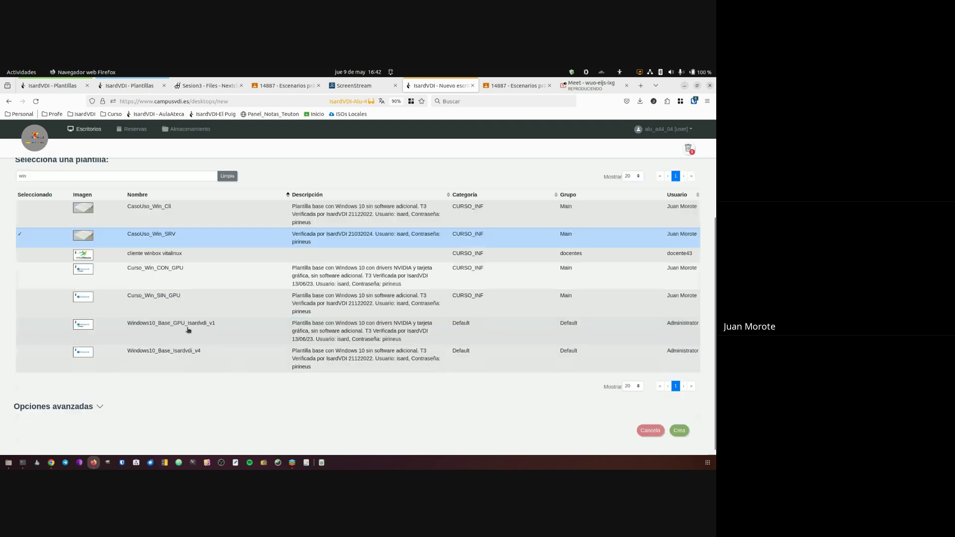
pyautogui.click(100, 409)
pyautogui.scroll(-5, 134, 398)
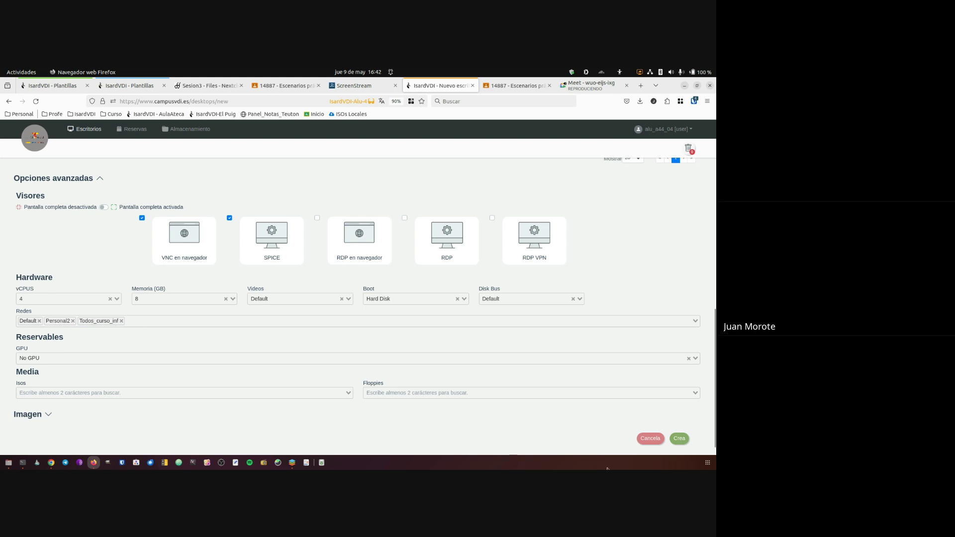
pyautogui.click(679, 439)
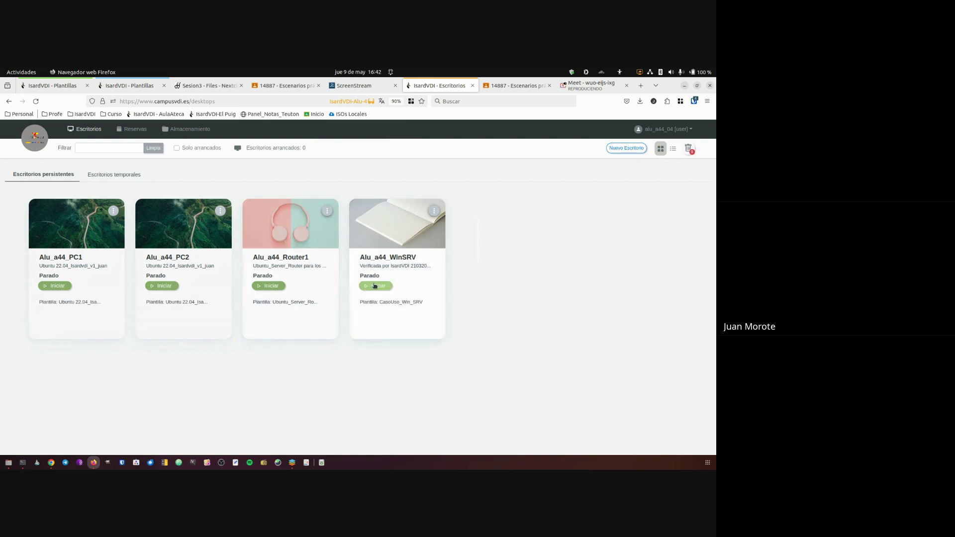
# Start Alu_a44_WinSRV and open its console in a centred SPICE Remote Viewer window
pyautogui.click(377, 286)
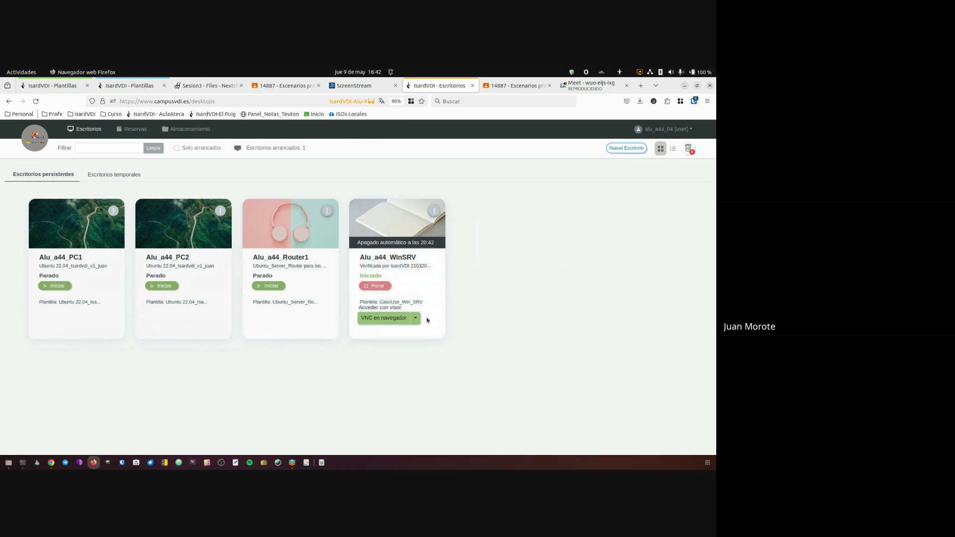
pyautogui.click(417, 319)
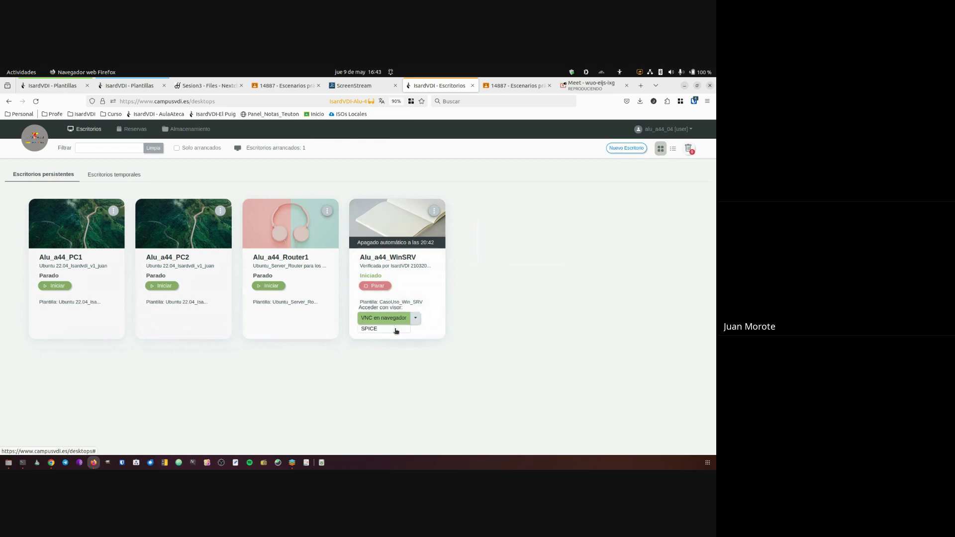
pyautogui.click(395, 329)
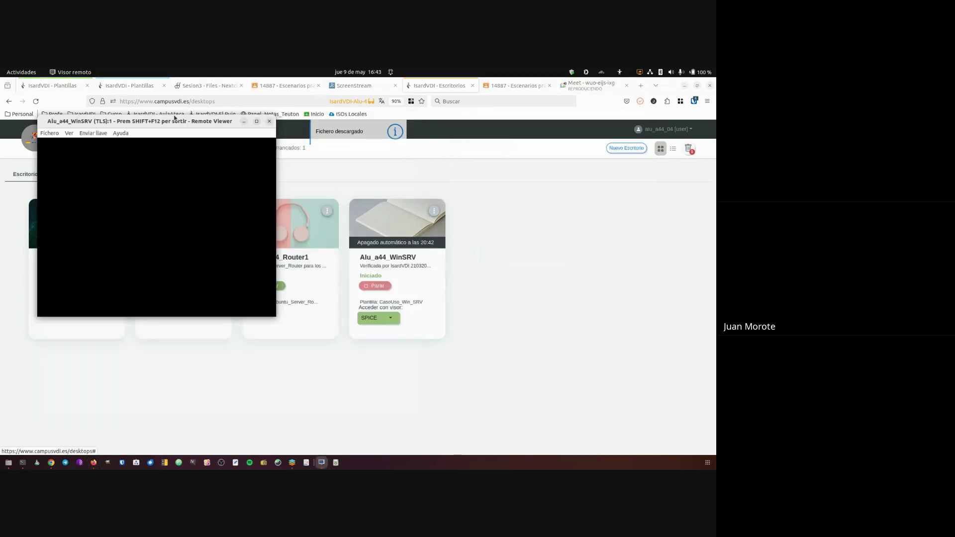
pyautogui.moveTo(188, 123); pyautogui.dragTo(580, 114)
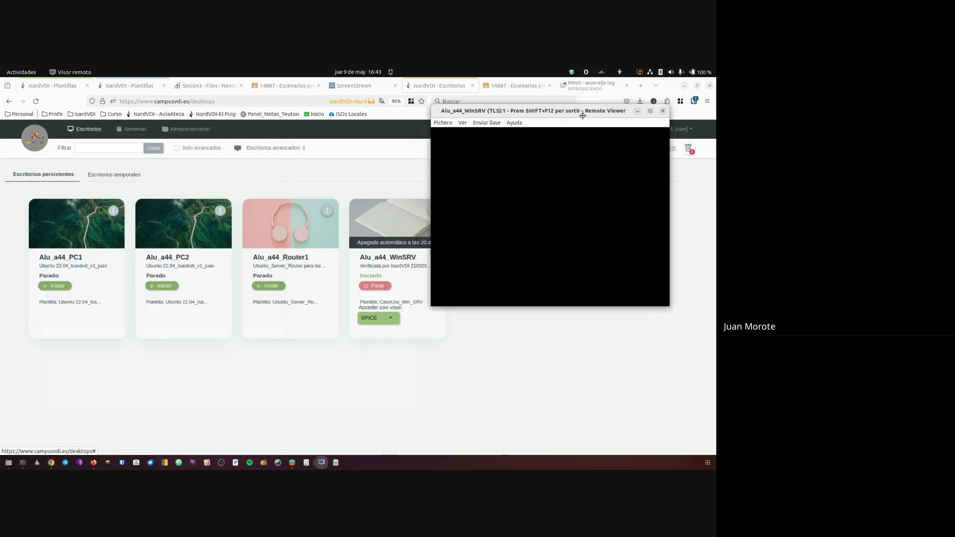
# Back in Firefox, go through the teacher's desktops list to the student's desktops page
pyautogui.click(129, 86)
pyautogui.click(87, 130)
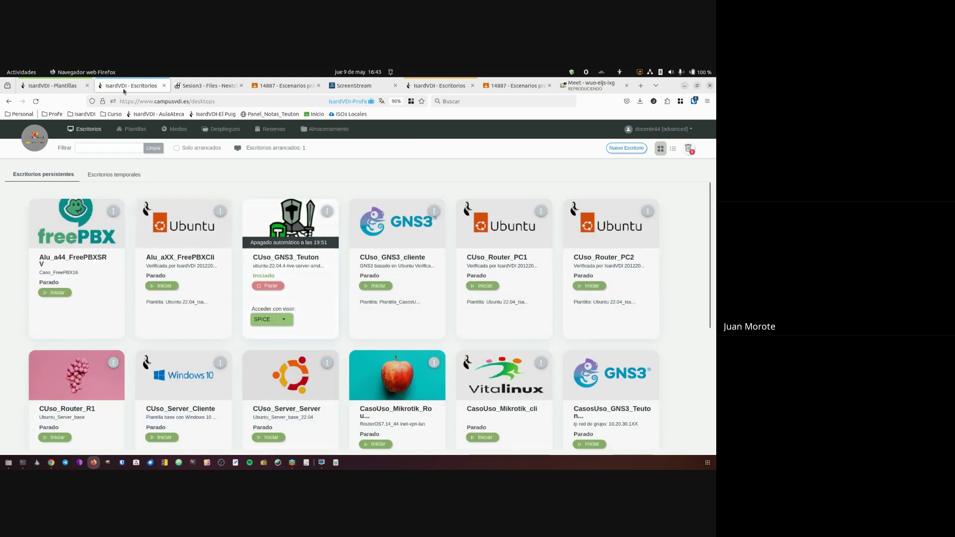
pyautogui.click(438, 85)
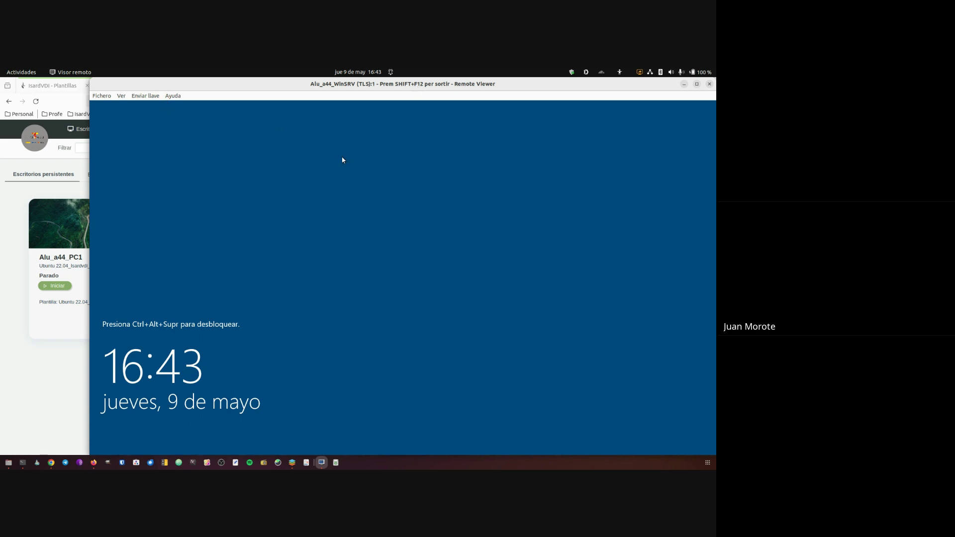
# Send the unlock key combination and sign in to Windows Server with the account password
pyautogui.click(141, 96)
pyautogui.click(156, 105)
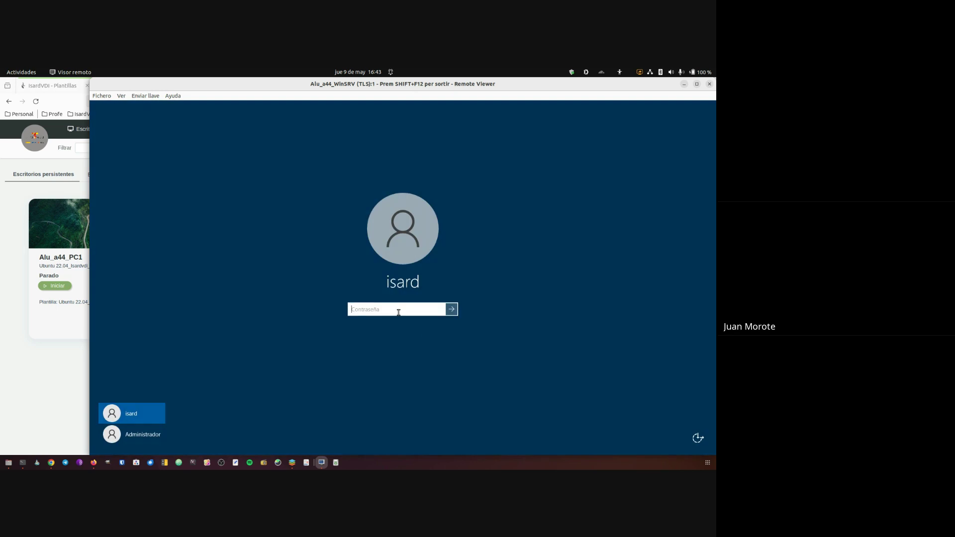
pyautogui.write('••••••••')
pyautogui.press('Return')
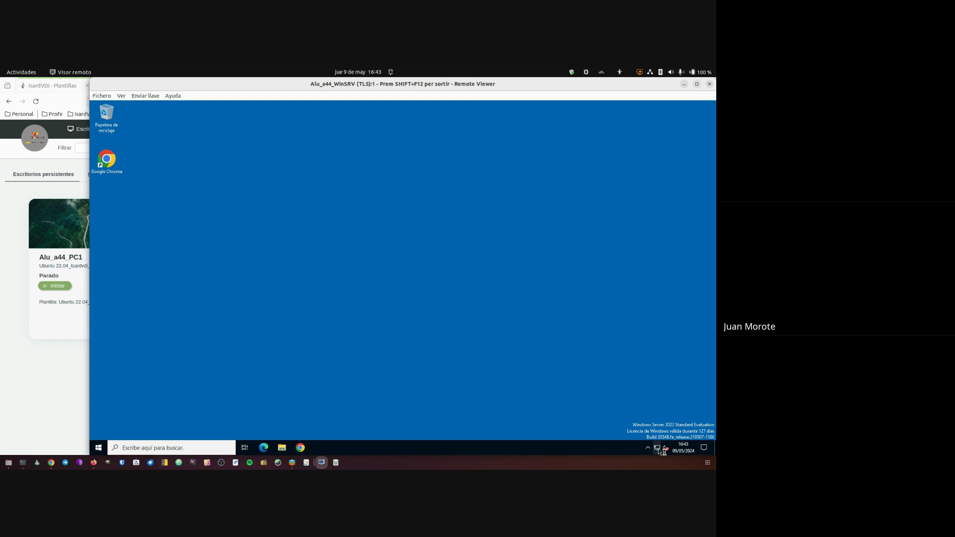
# From the network status, open Ethernet settings and the network adapters list
pyautogui.click(658, 448)
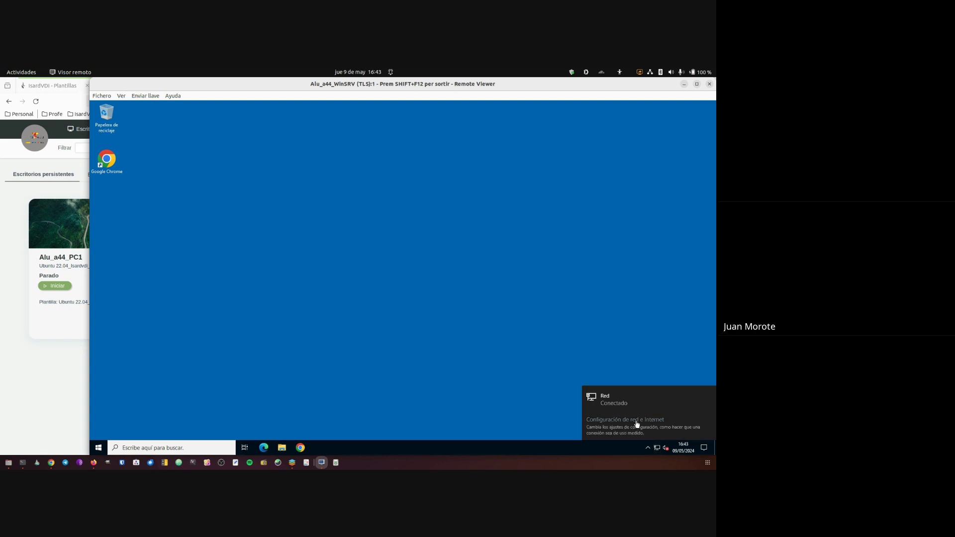
pyautogui.click(637, 421)
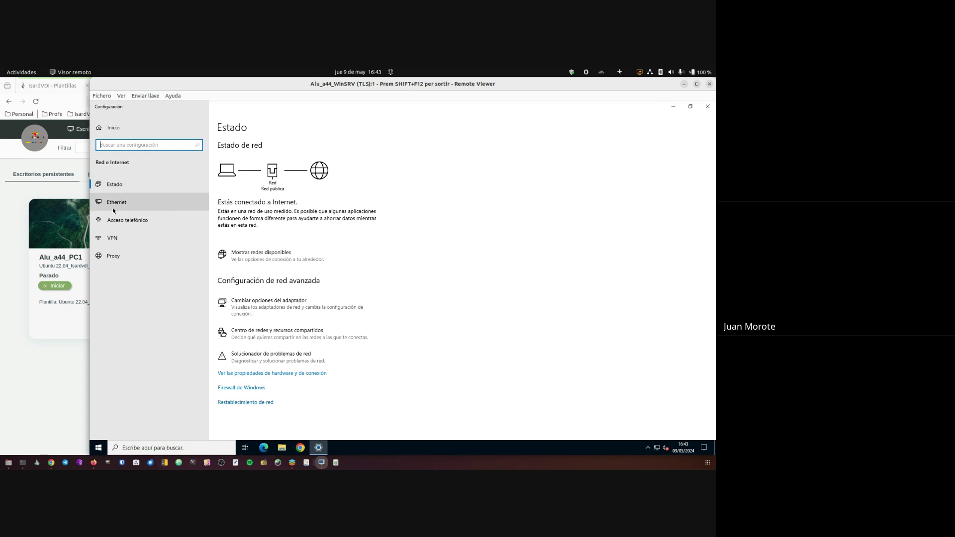
pyautogui.click(113, 209)
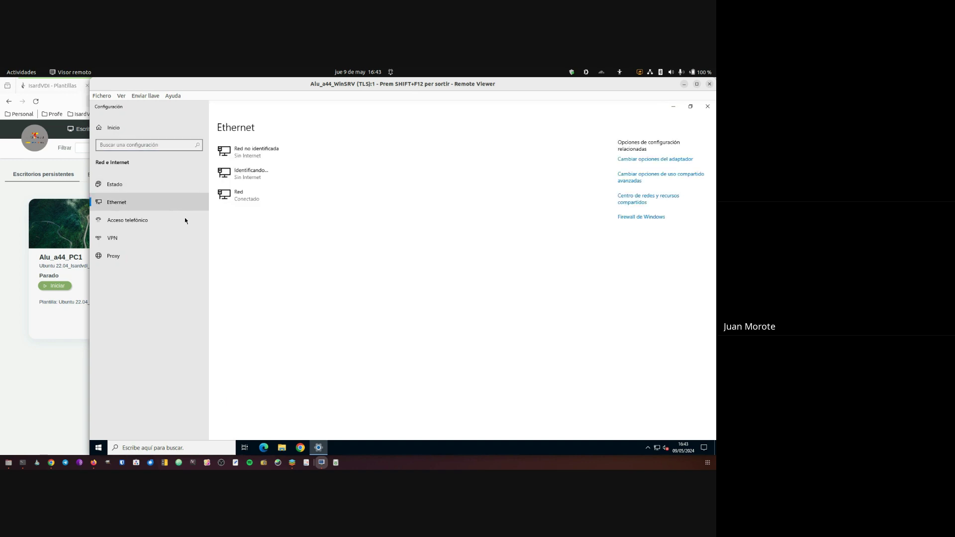
pyautogui.click(639, 160)
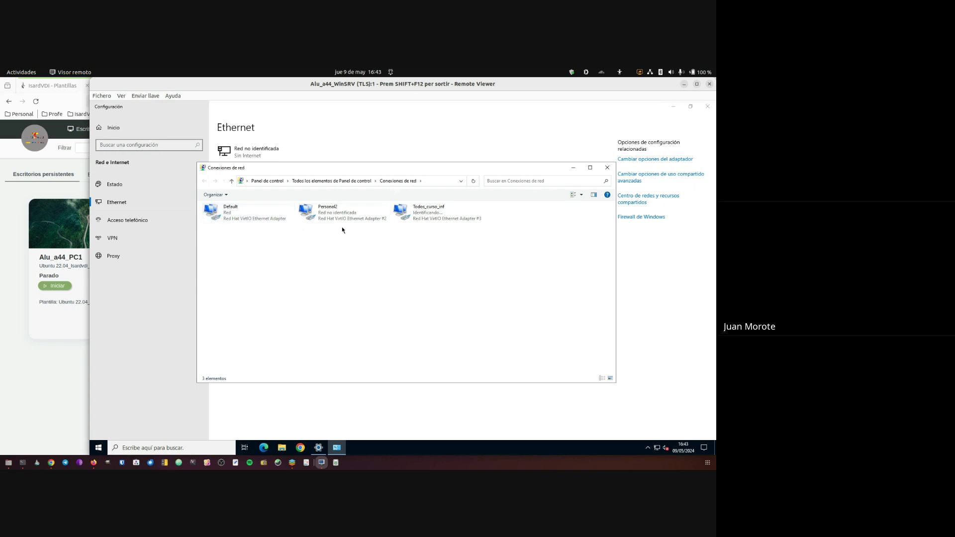
pyautogui.rightClick(234, 214)
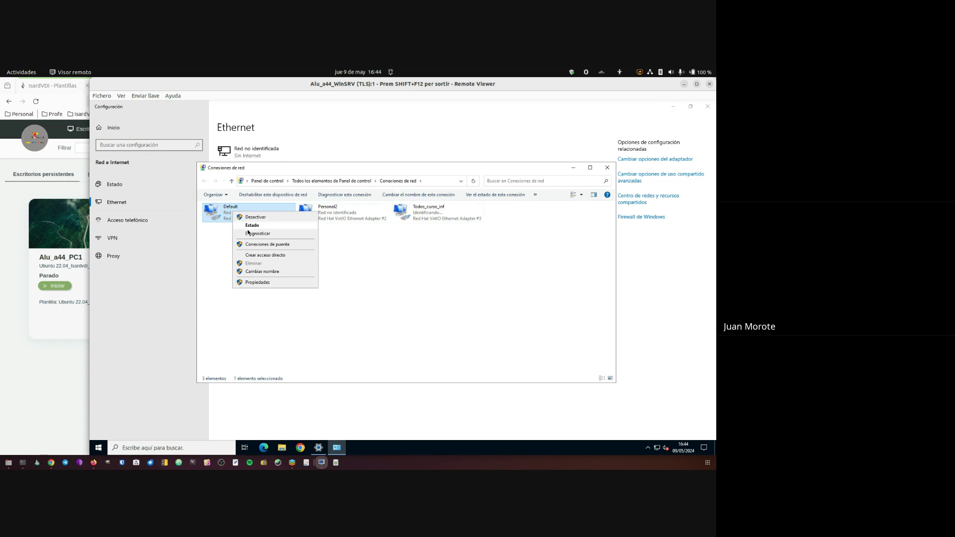
pyautogui.click(266, 283)
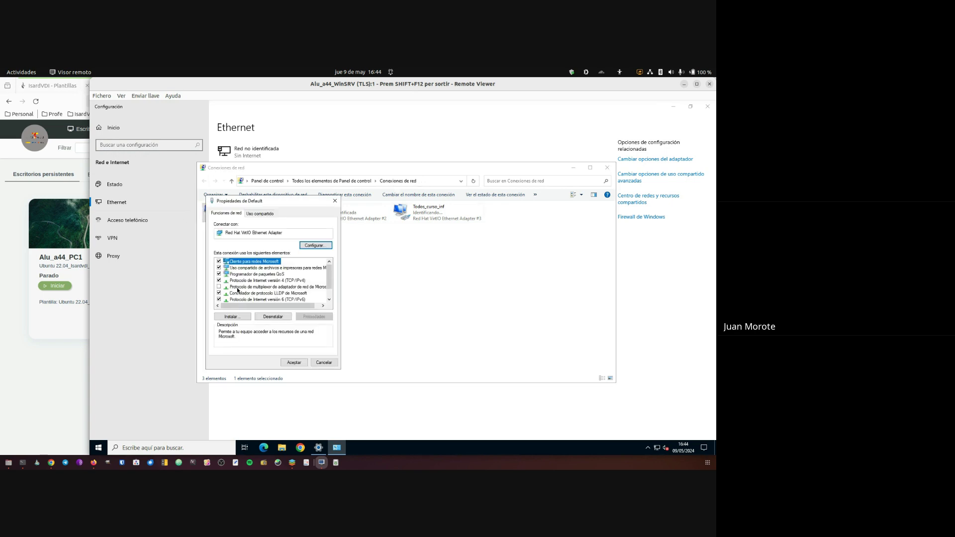
pyautogui.doubleClick(237, 281)
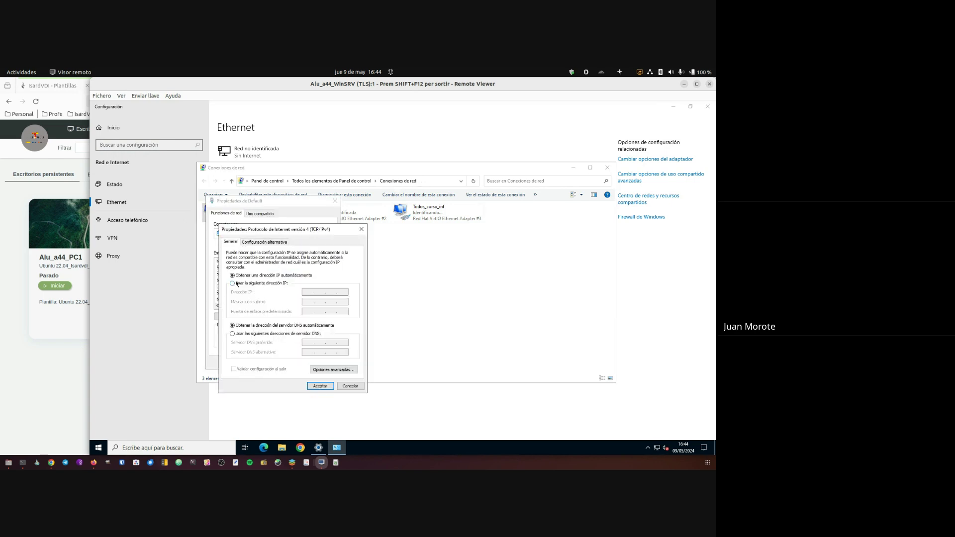
pyautogui.click(347, 386)
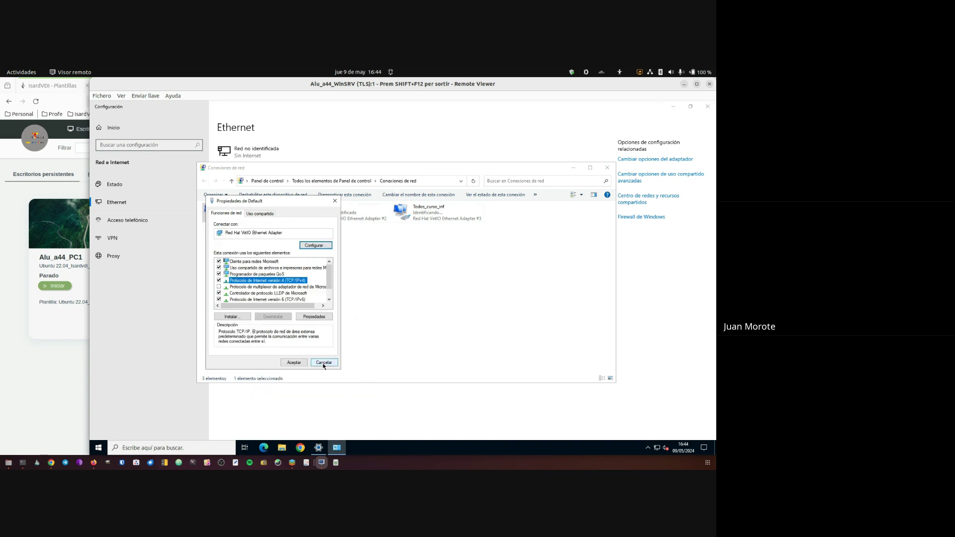
pyautogui.click(324, 363)
pyautogui.rightClick(331, 213)
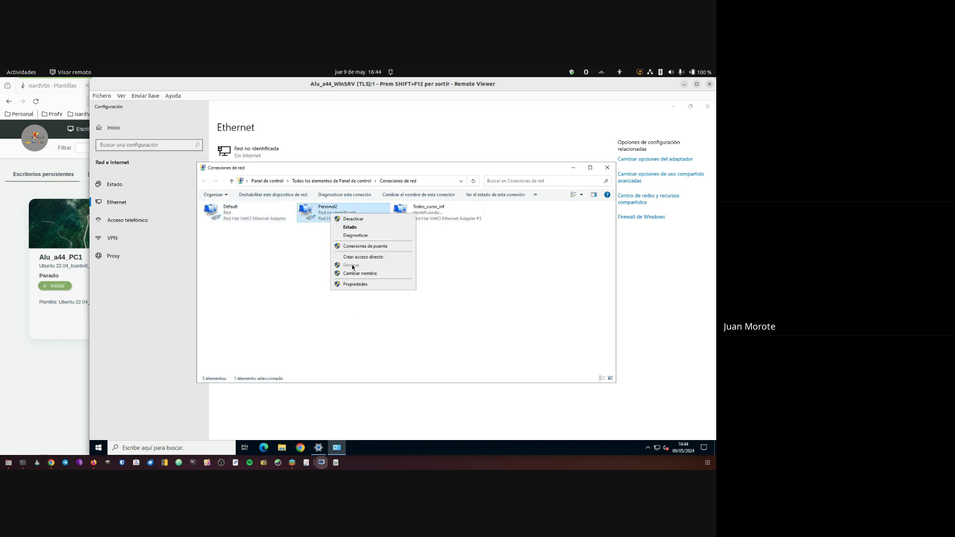
pyautogui.click(355, 285)
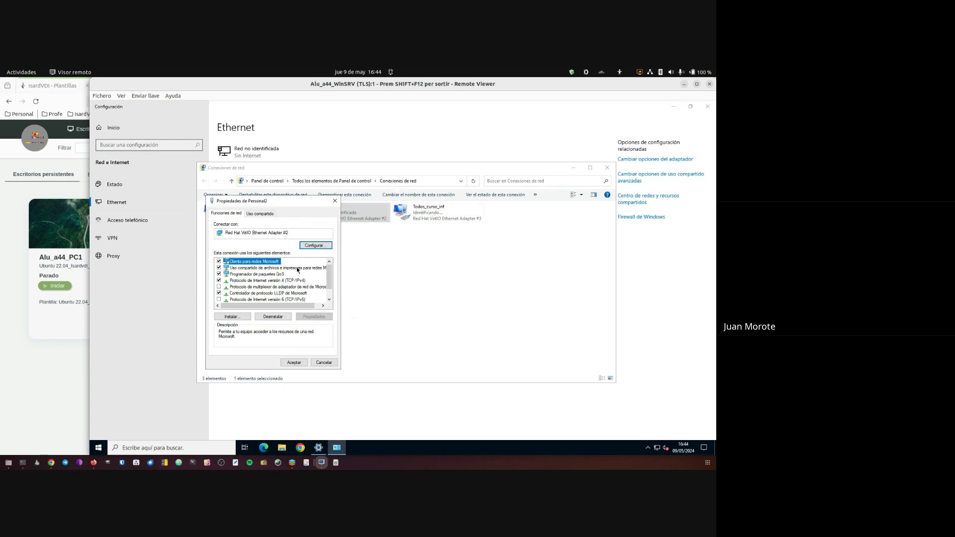
pyautogui.doubleClick(270, 282)
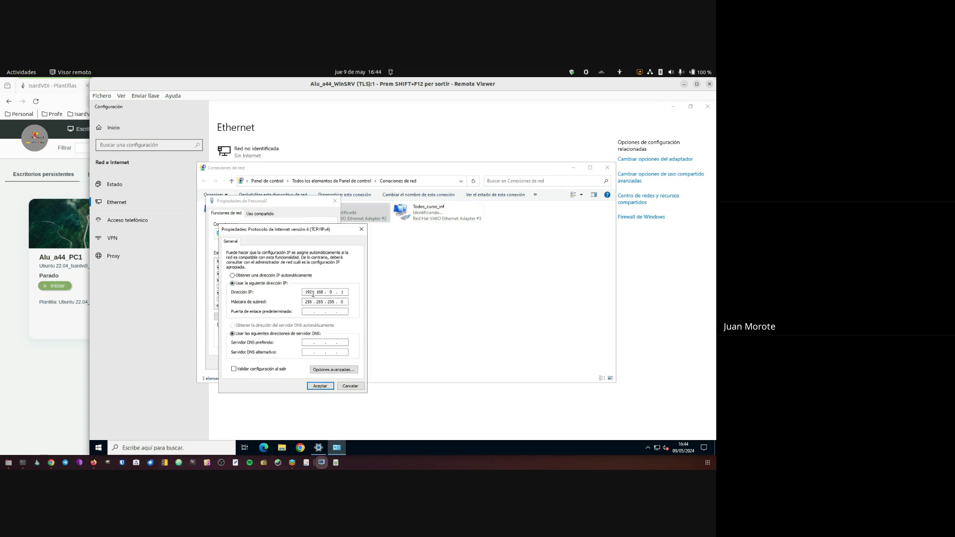
pyautogui.click(351, 387)
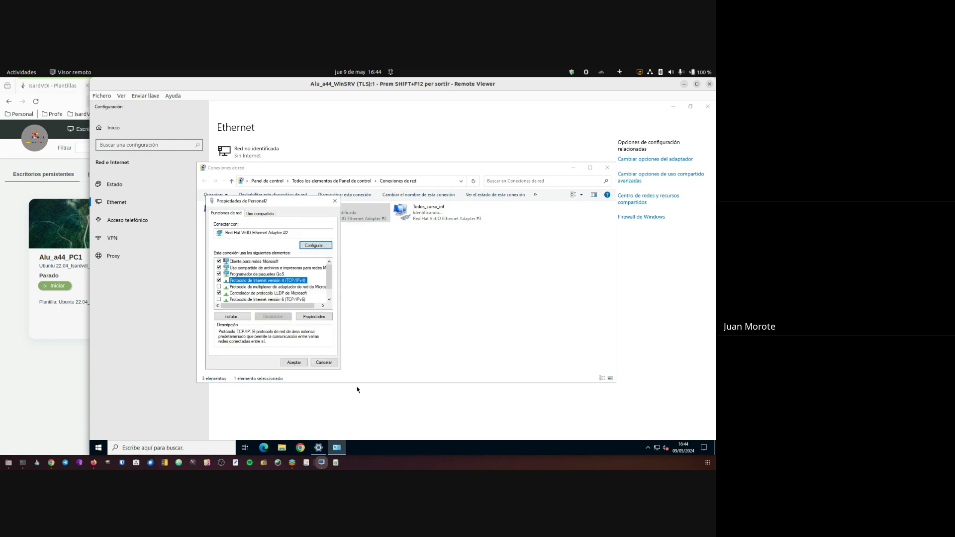
pyautogui.click(323, 362)
# Open the Todos_curso_inf adapter's IPv4 properties and switch to a manually assigned IP address
pyautogui.rightClick(425, 211)
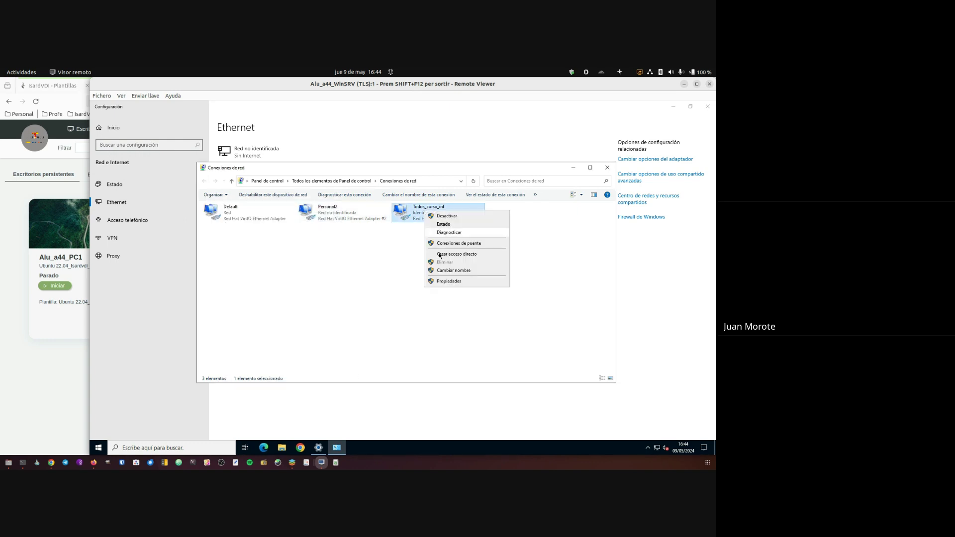
pyautogui.click(441, 281)
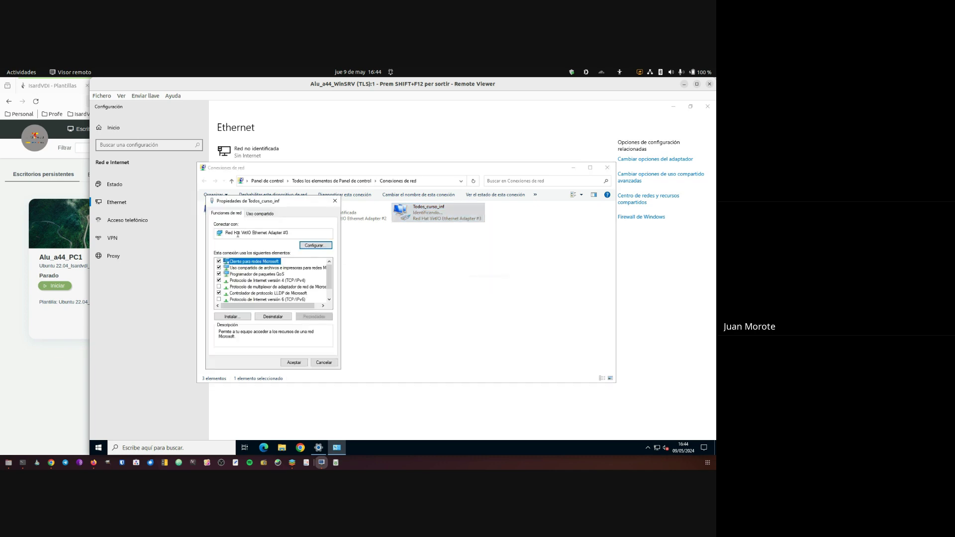
pyautogui.click(259, 281)
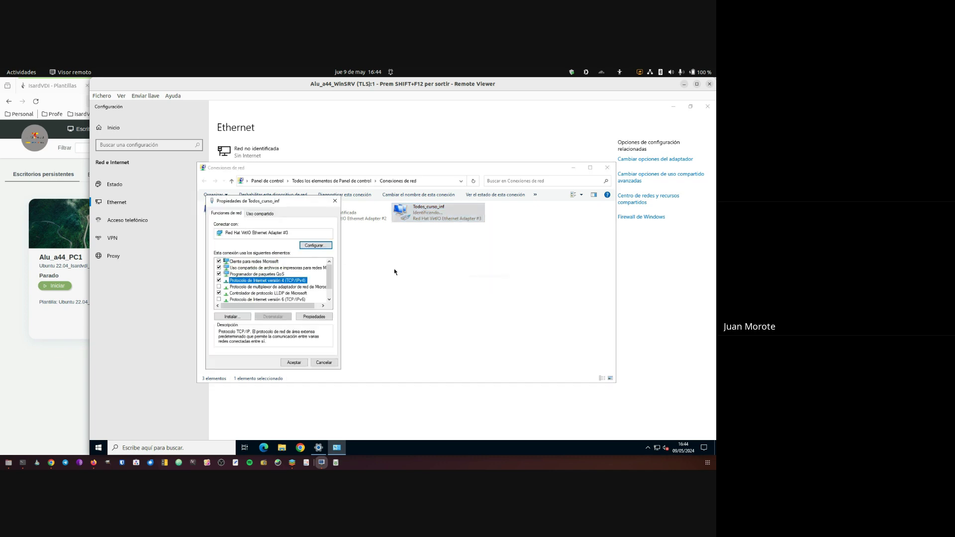
pyautogui.click(315, 317)
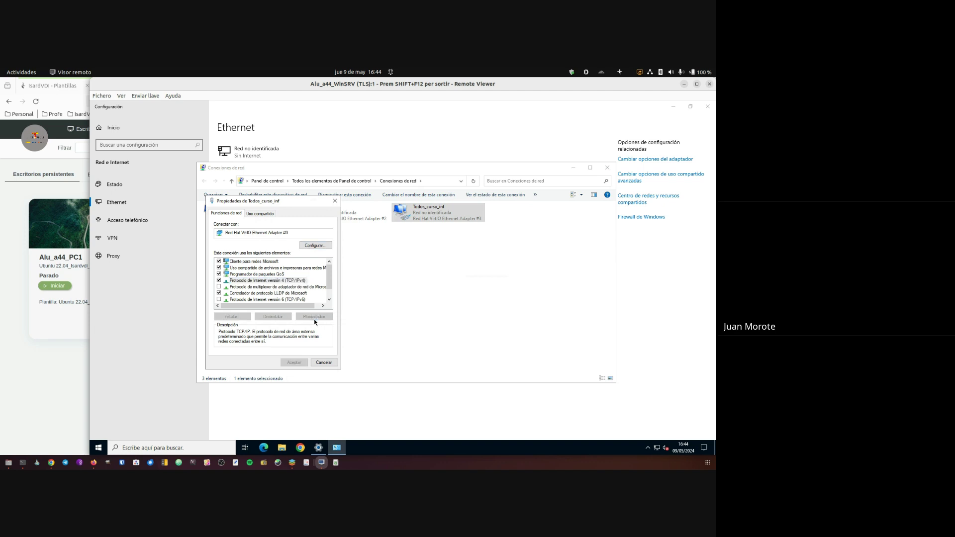
pyautogui.click(266, 284)
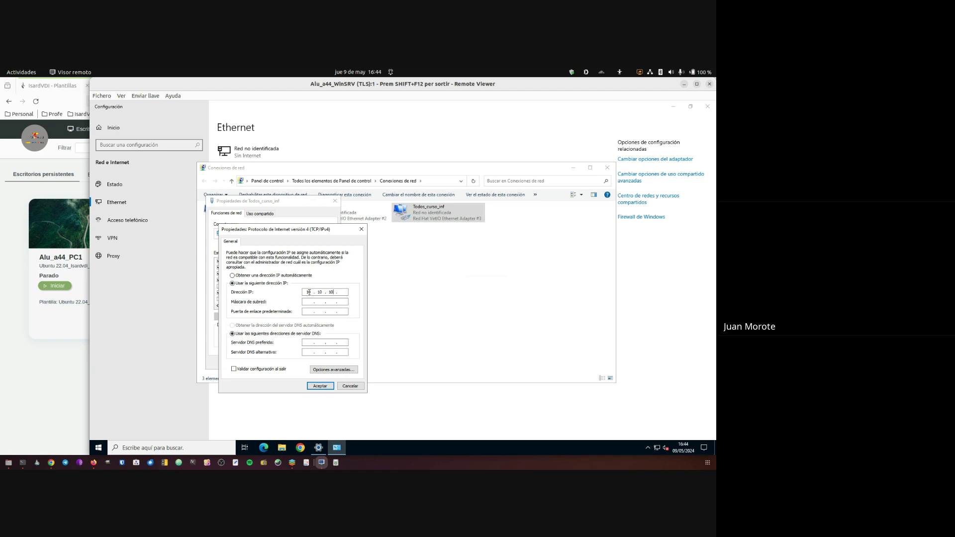
# Enter the static IP address and 255.255 subnet mask, confirm, and close Network Connections
pyautogui.write('44')
pyautogui.click(309, 302)
pyautogui.write('255 . 255 . 255 . 0')
pyautogui.click(319, 387)
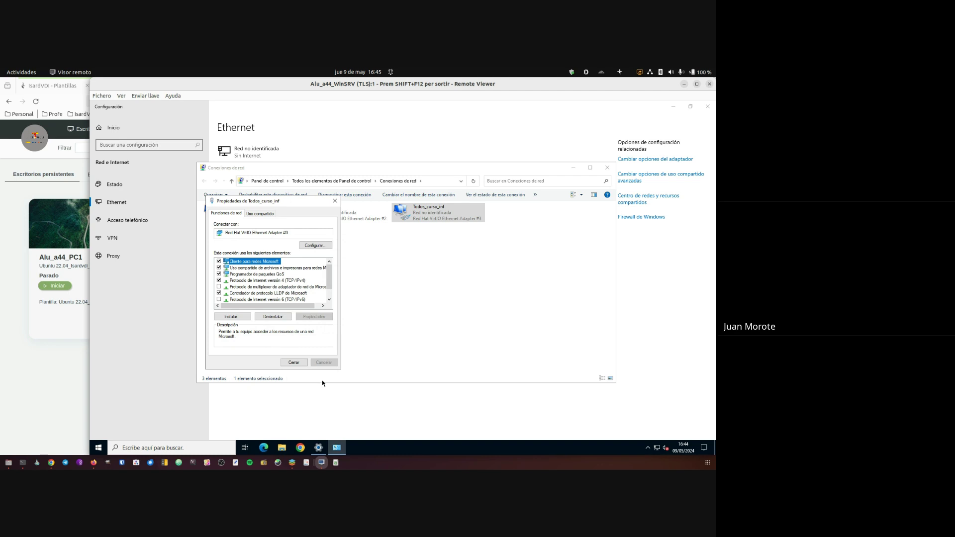
pyautogui.click(293, 363)
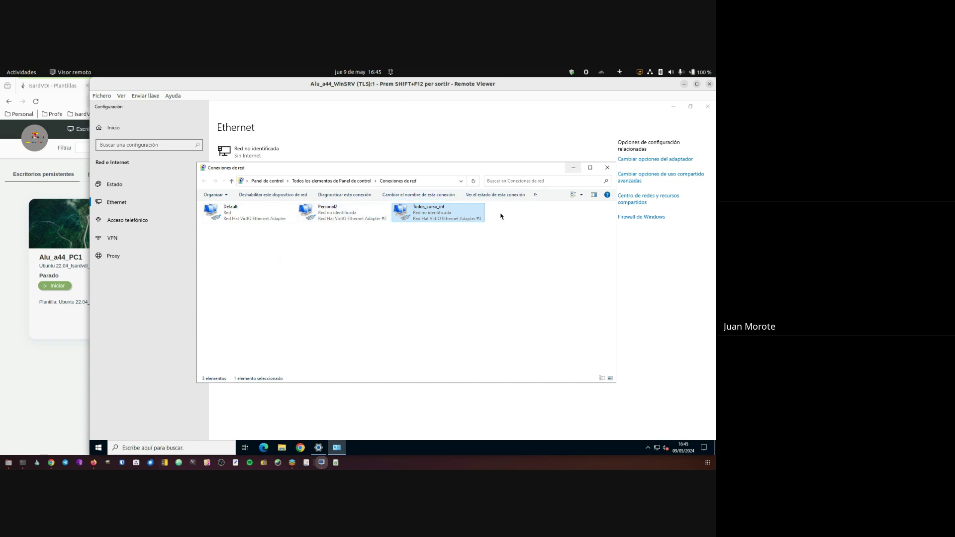
pyautogui.click(608, 169)
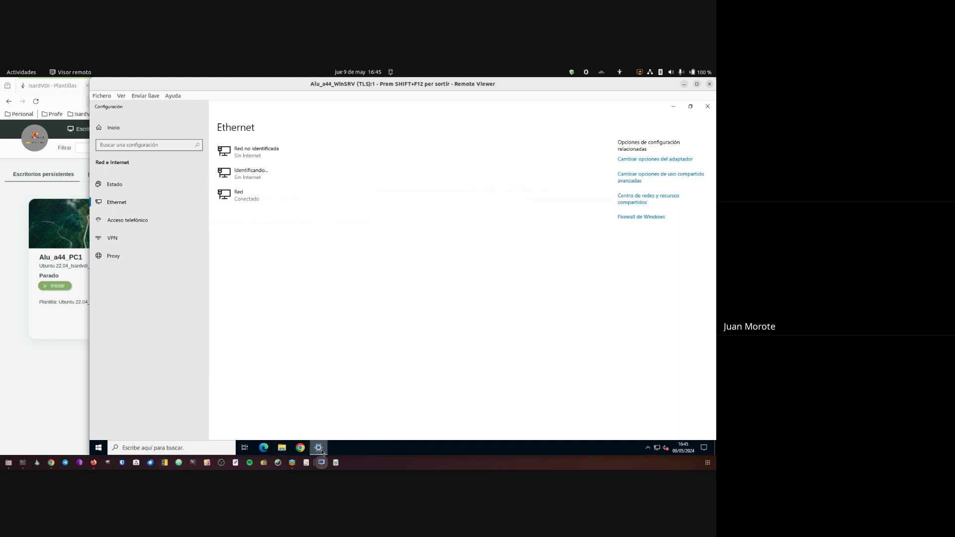
# Close Settings and open Este equipo's About information from File Explorer
pyautogui.moveTo(320, 452)
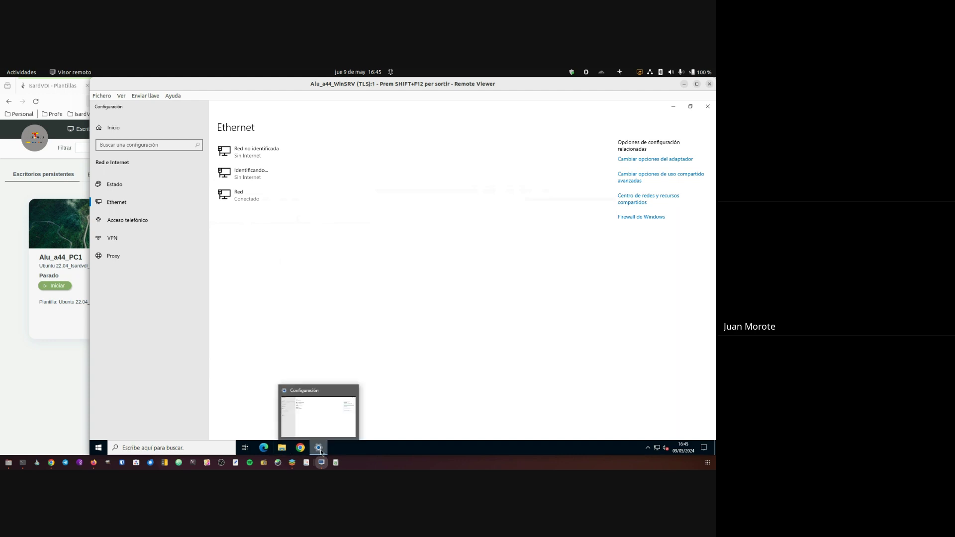
pyautogui.click(707, 106)
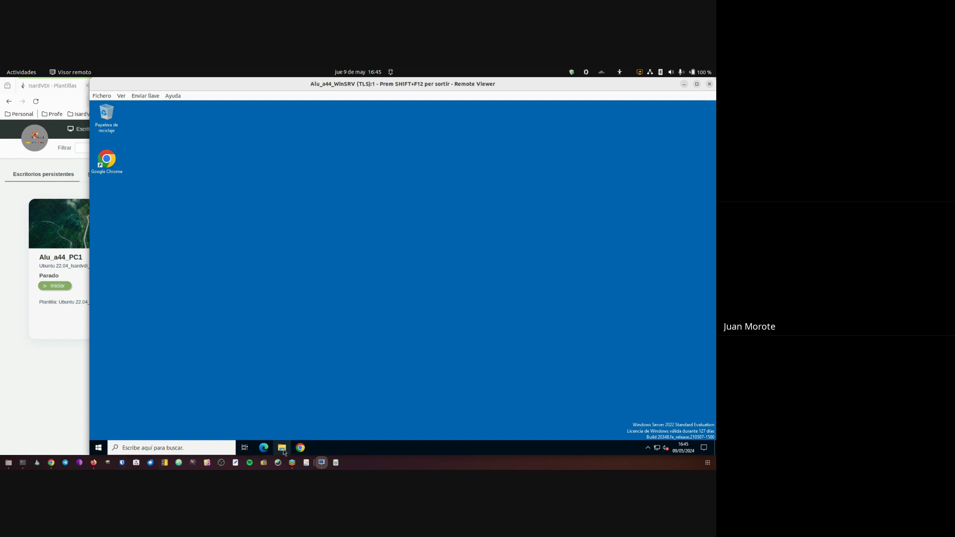
pyautogui.click(282, 448)
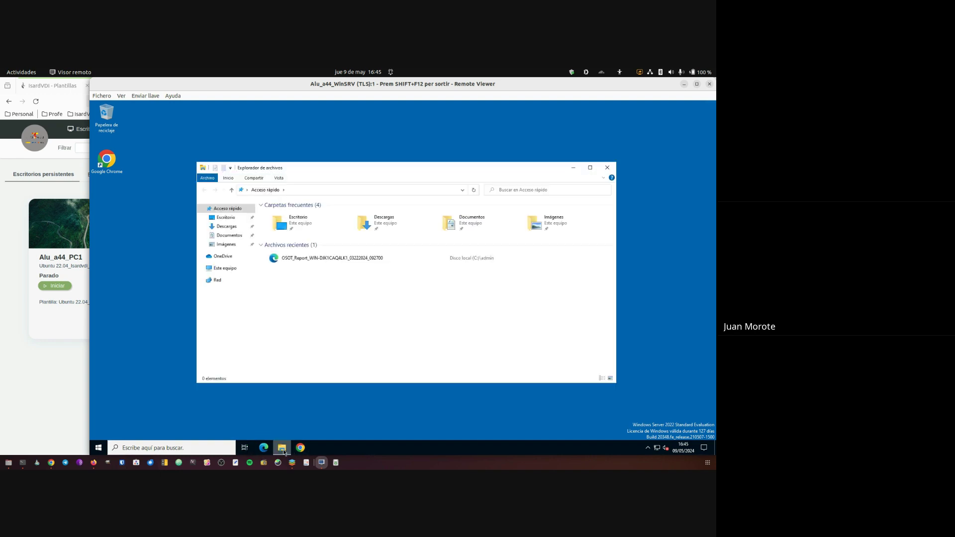
pyautogui.rightClick(230, 270)
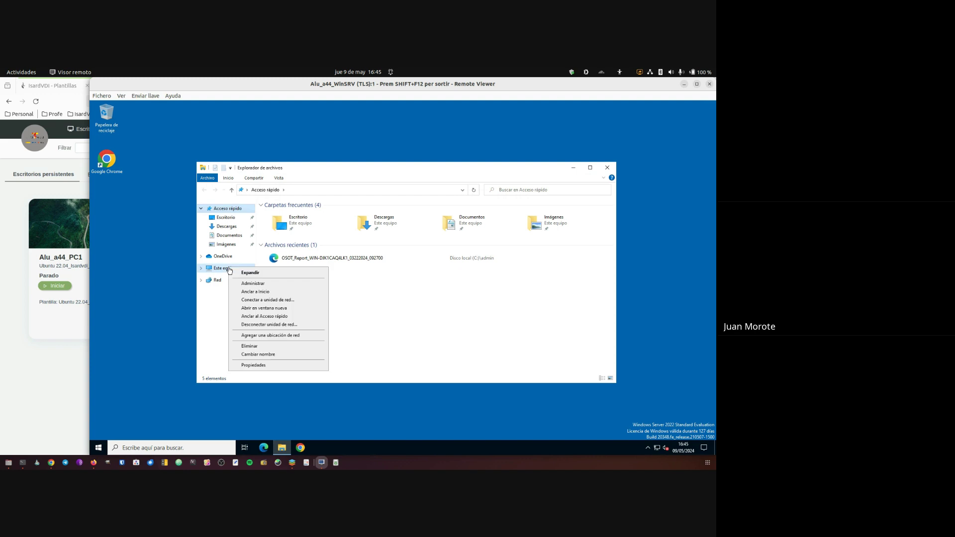
pyautogui.click(264, 367)
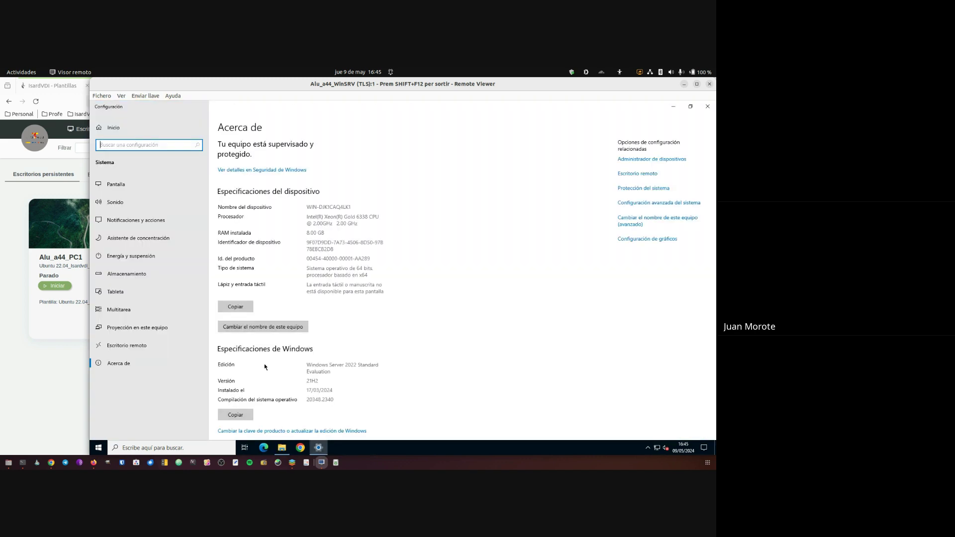
# Rename the computer to WinSRV-44 and move the confirmation dialog aside
pyautogui.click(260, 327)
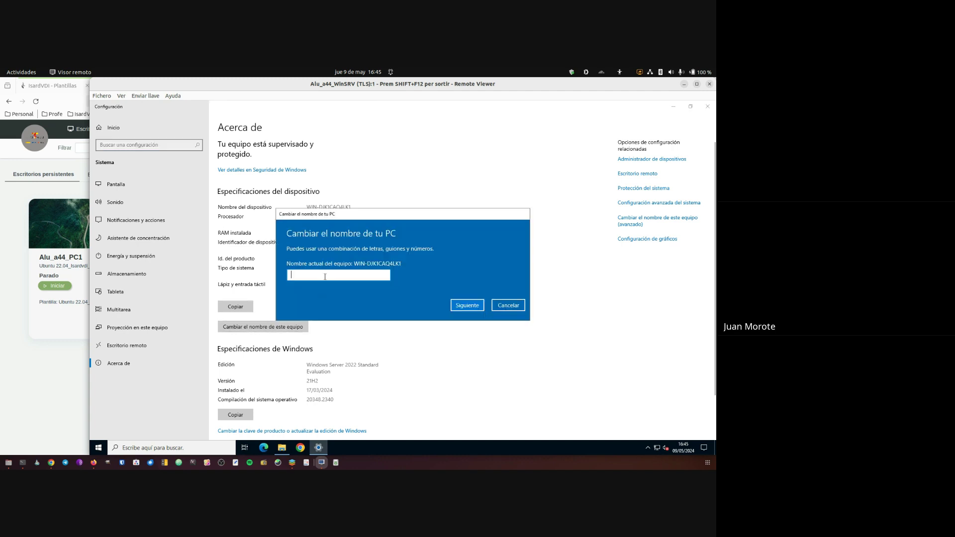
pyautogui.write('WinSRV-44')
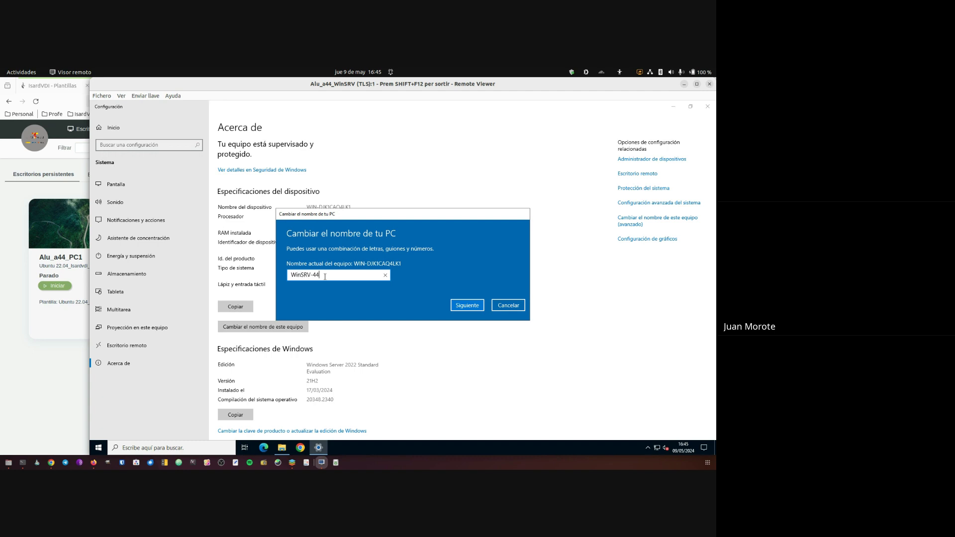
pyautogui.click(476, 308)
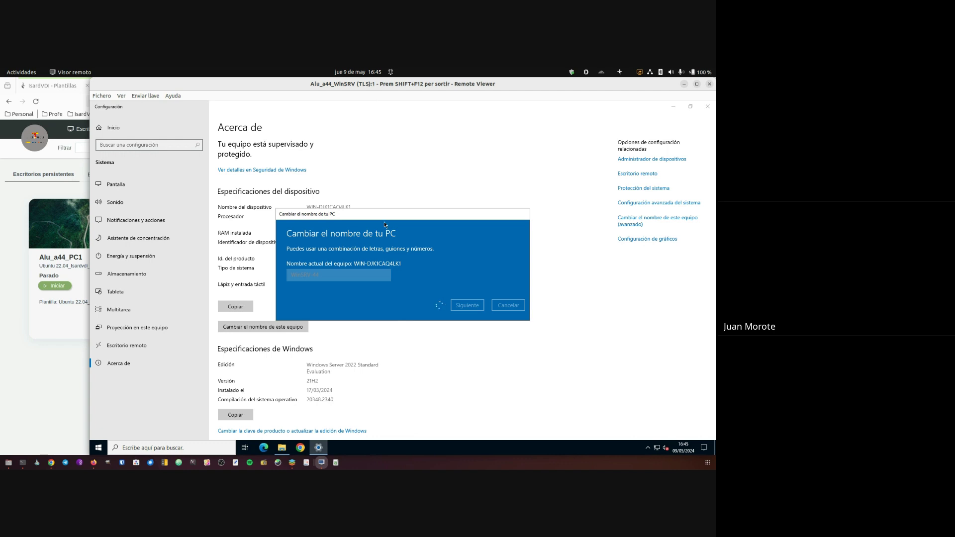
pyautogui.moveTo(395, 214); pyautogui.dragTo(471, 159)
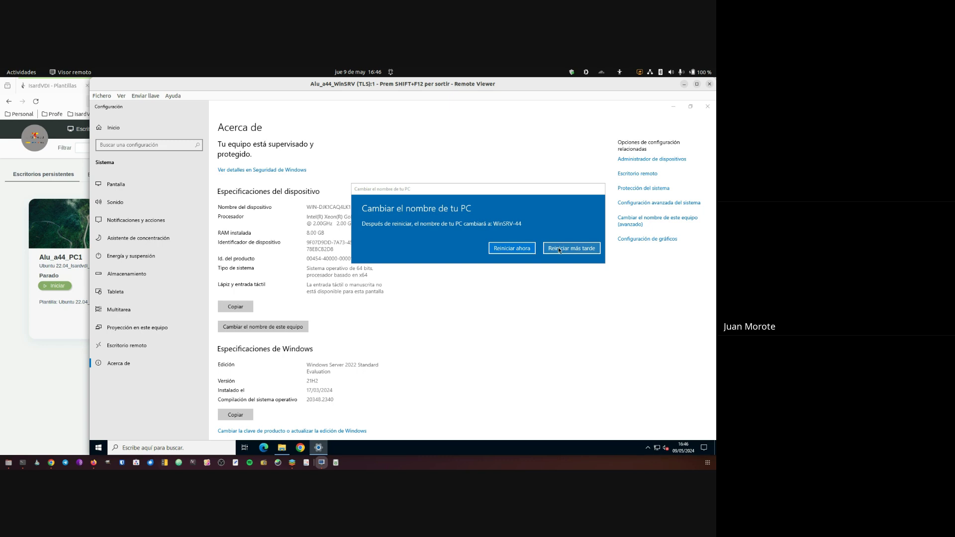
# Restart the server now to apply the WinSRV-44 name, accepting the shutdown reason
pyautogui.click(513, 248)
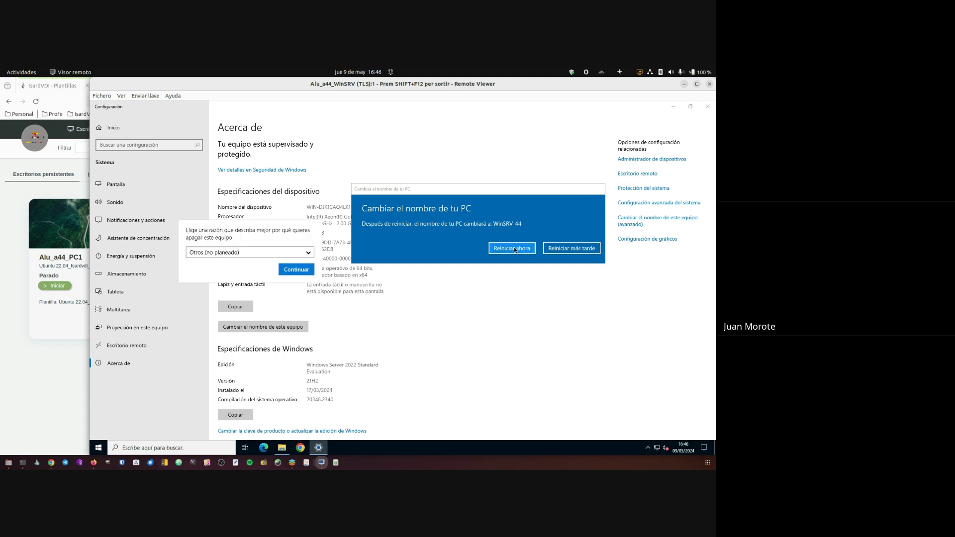
pyautogui.click(299, 271)
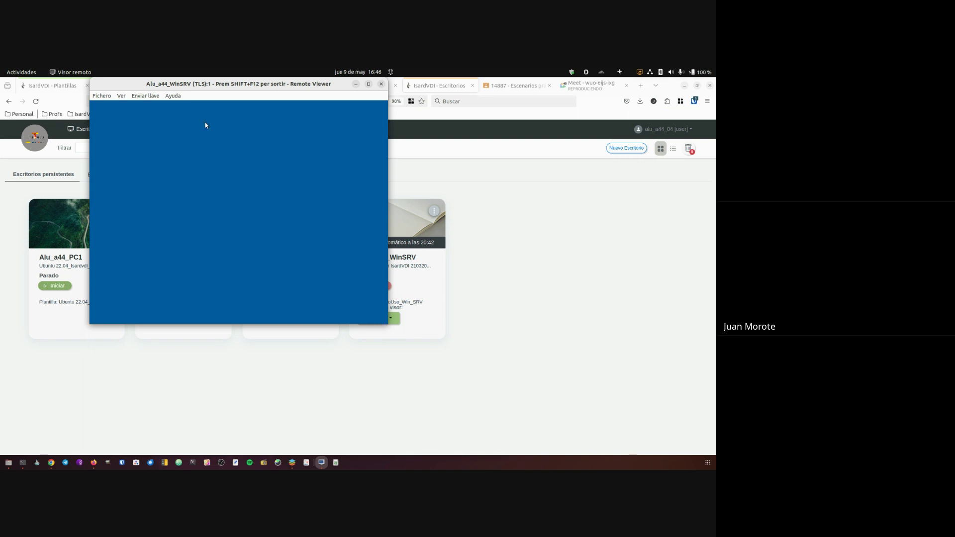
pyautogui.moveTo(219, 90); pyautogui.dragTo(412, 119)
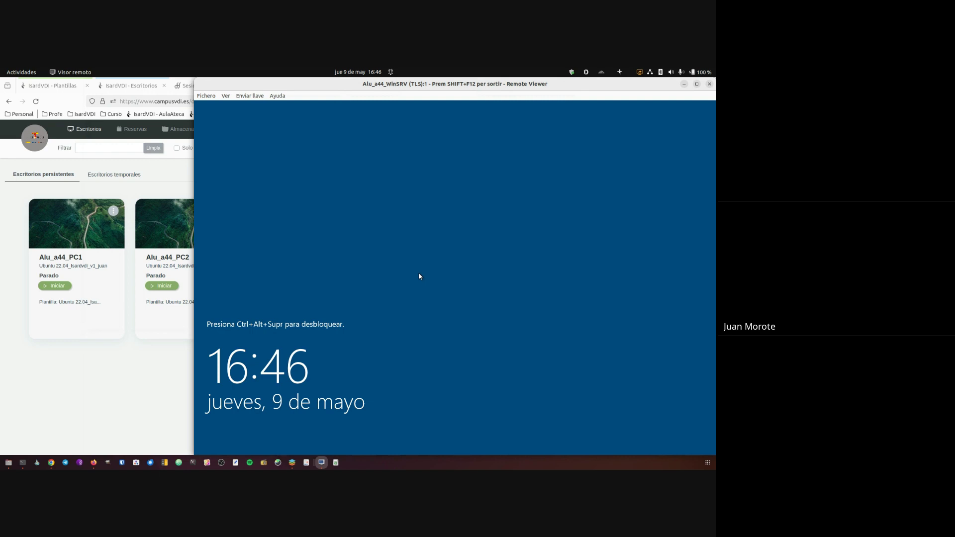
# Send the unlock key combination and sign in again with the account password
pyautogui.click(249, 96)
pyautogui.click(265, 108)
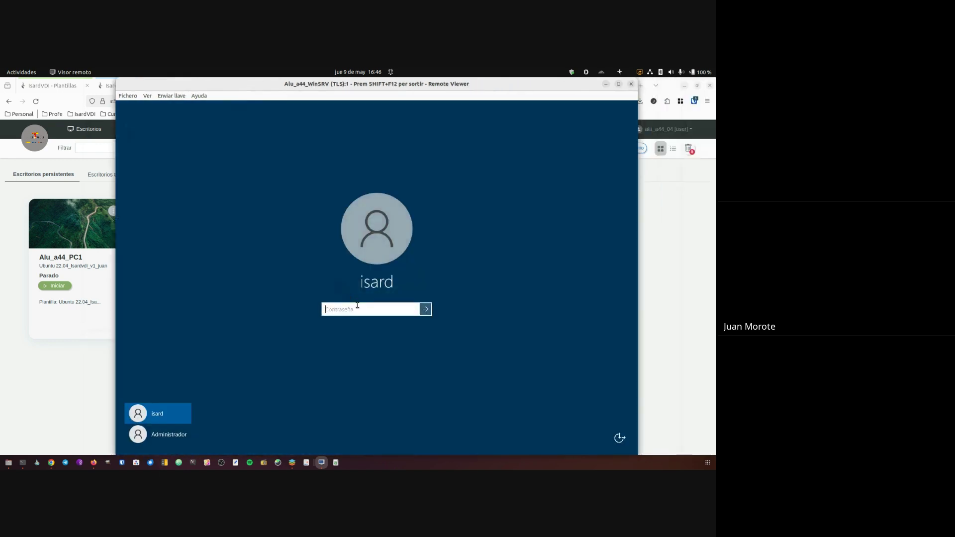
pyautogui.write('********')
pyautogui.press('Return')
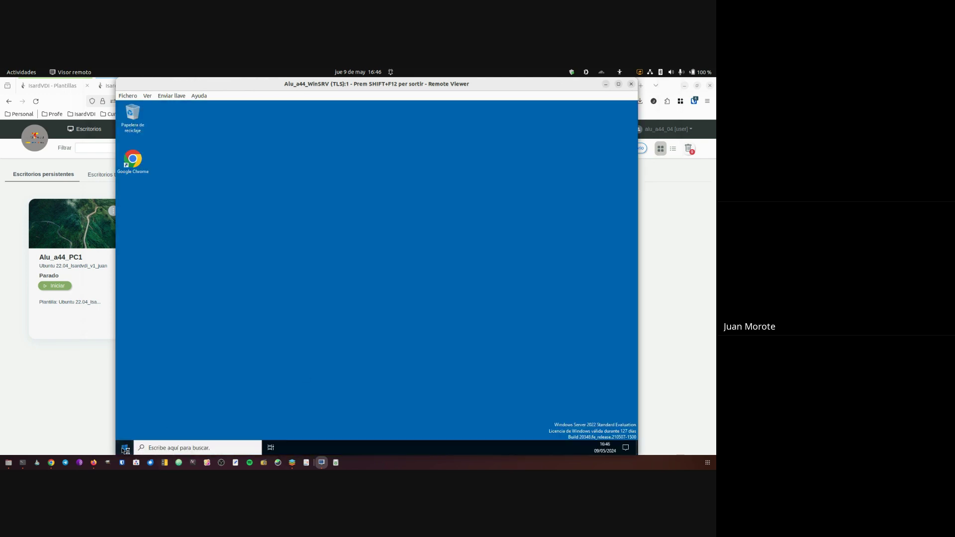
# Open Server Manager and run Add Roles and Features as role-based installation on WinSRV-44
pyautogui.click(125, 450)
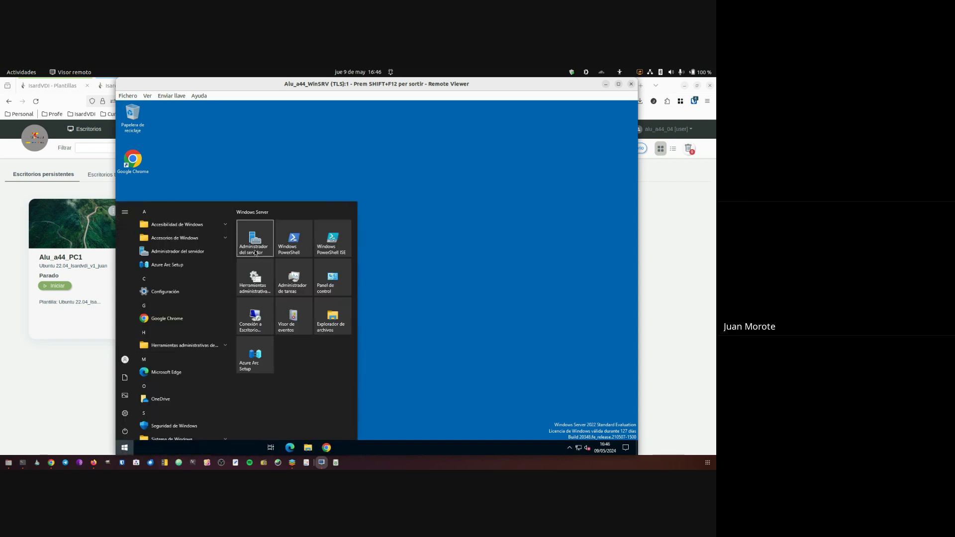
pyautogui.click(256, 252)
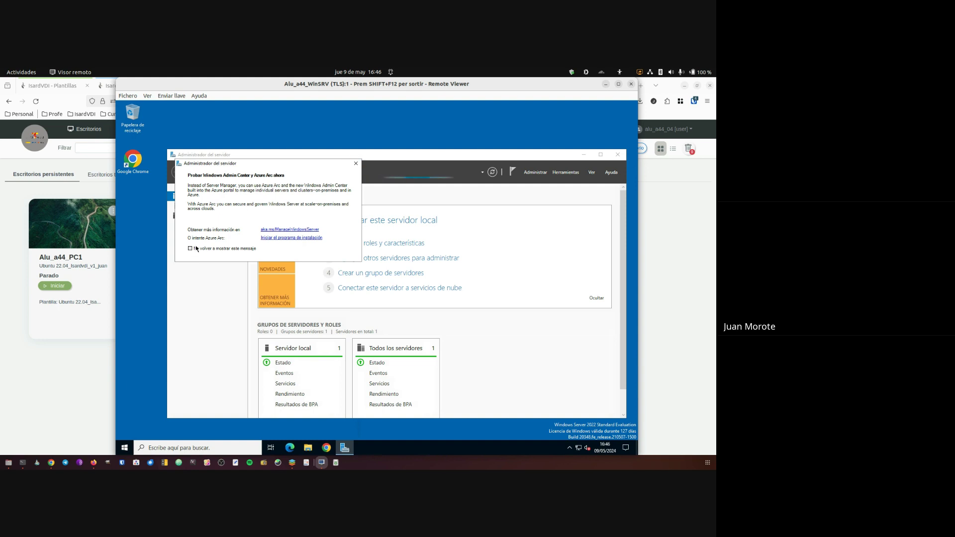
pyautogui.click(356, 164)
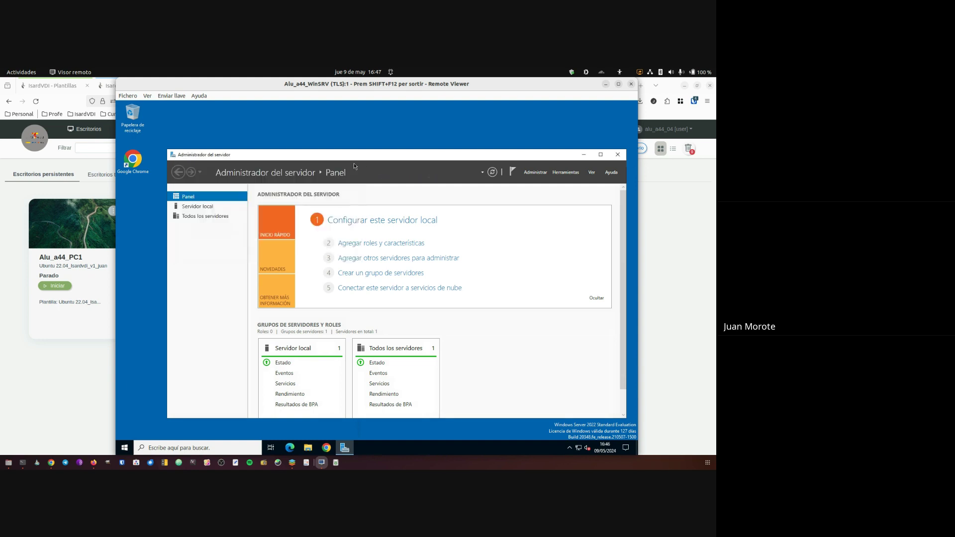
pyautogui.click(359, 244)
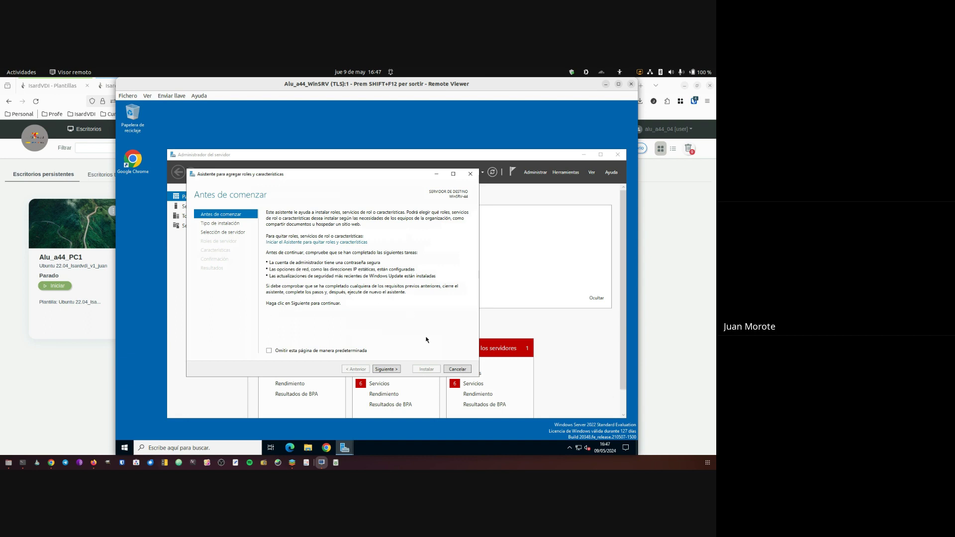
pyautogui.click(393, 371)
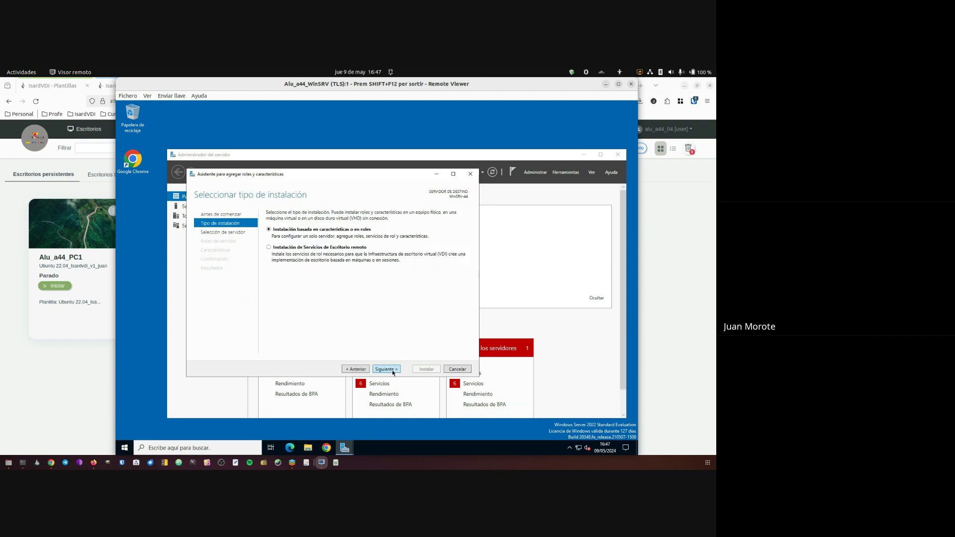
pyautogui.click(393, 371)
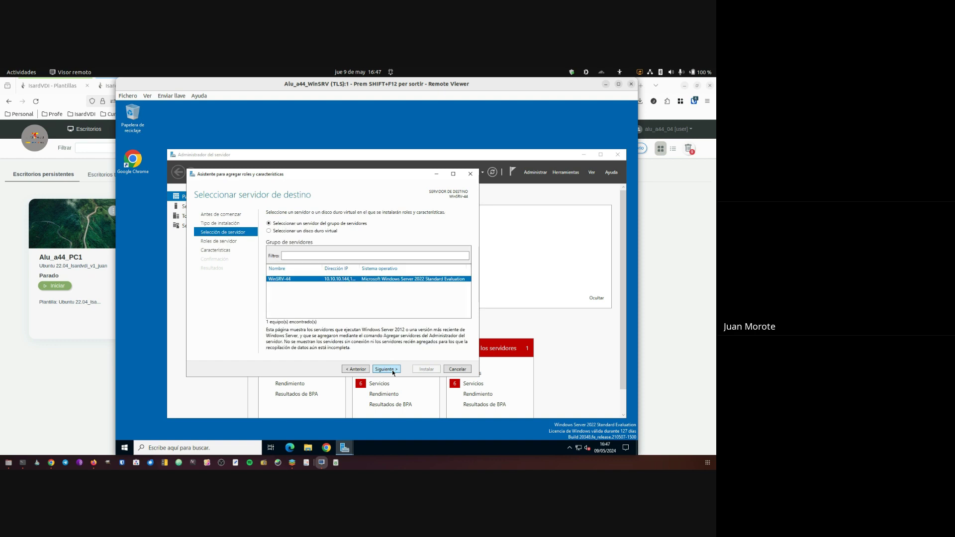
pyautogui.click(393, 371)
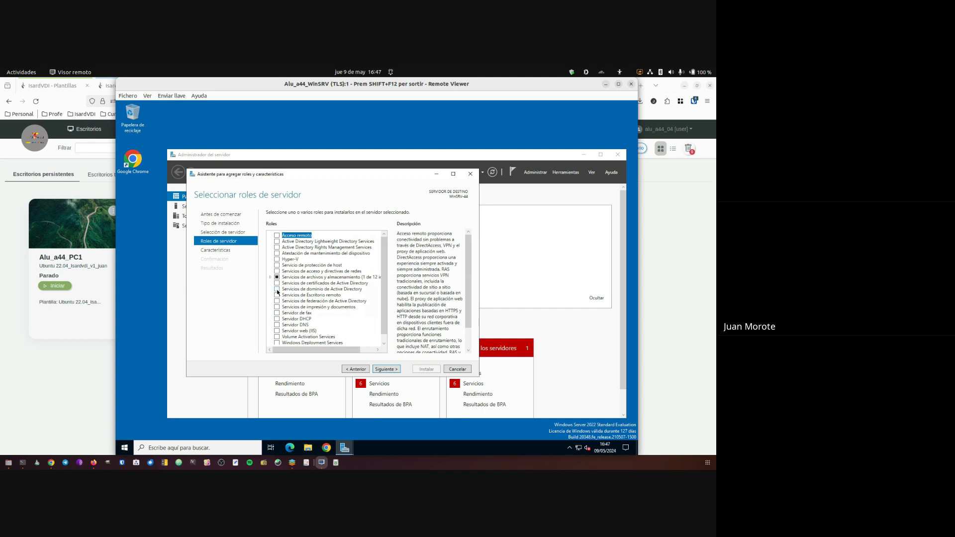
# Select Active Directory Domain Services with its management tools and start the installation
pyautogui.click(277, 289)
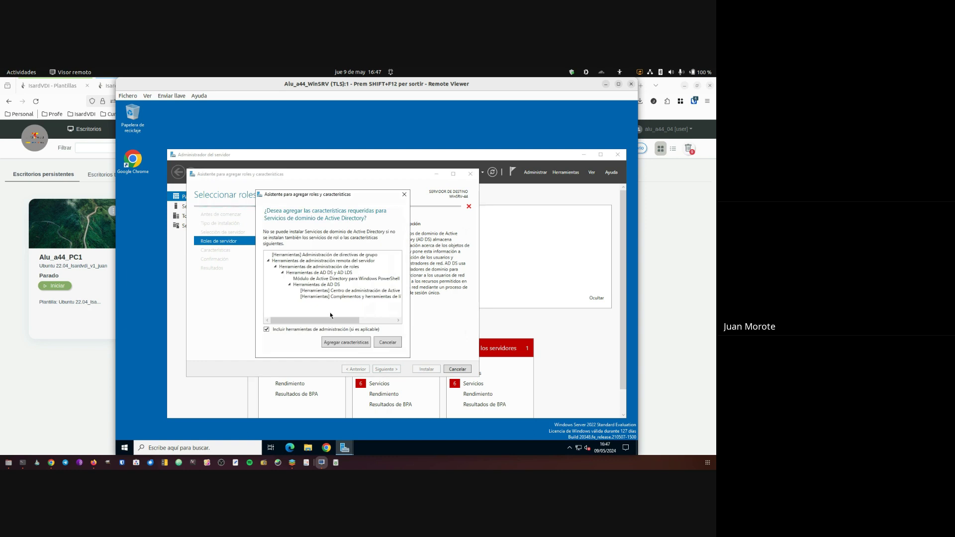
pyautogui.click(347, 342)
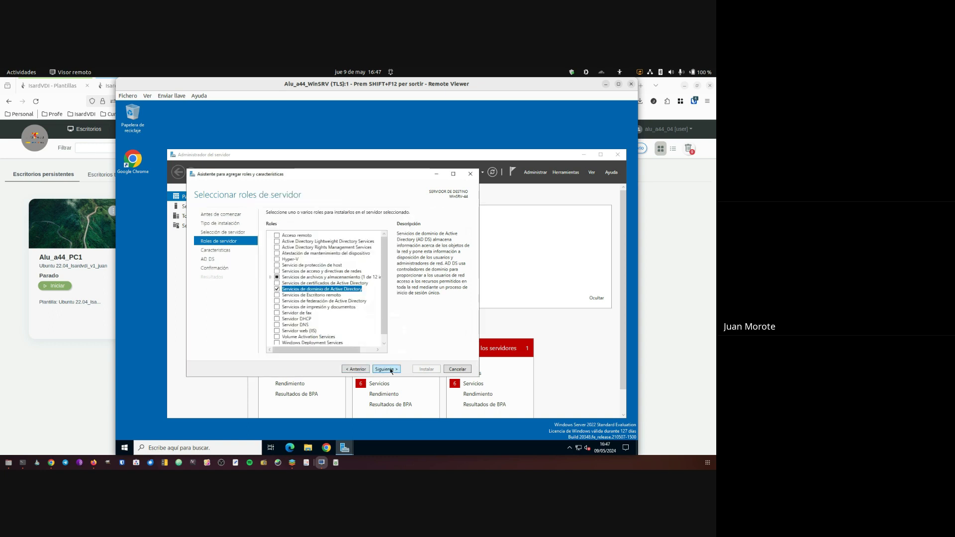
pyautogui.click(386, 369)
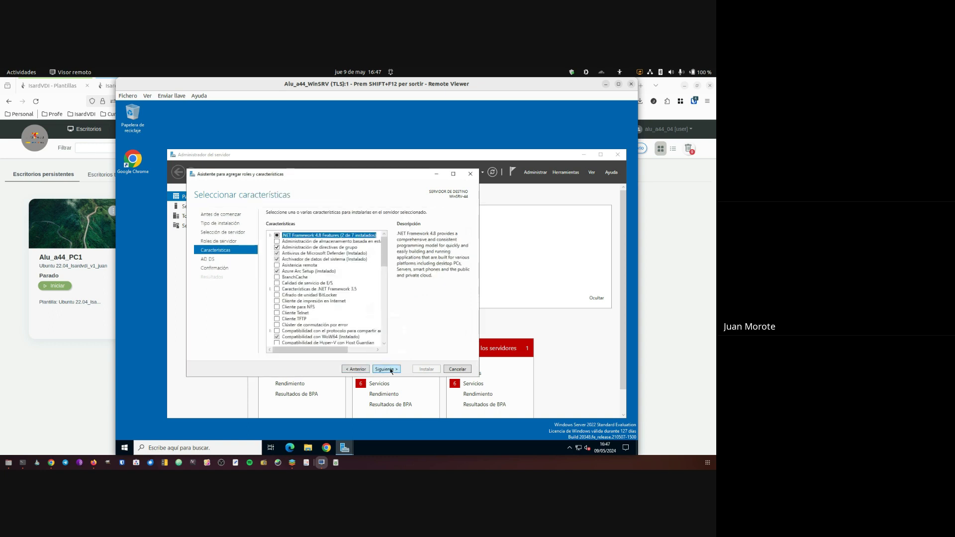
pyautogui.click(387, 369)
pyautogui.click(386, 370)
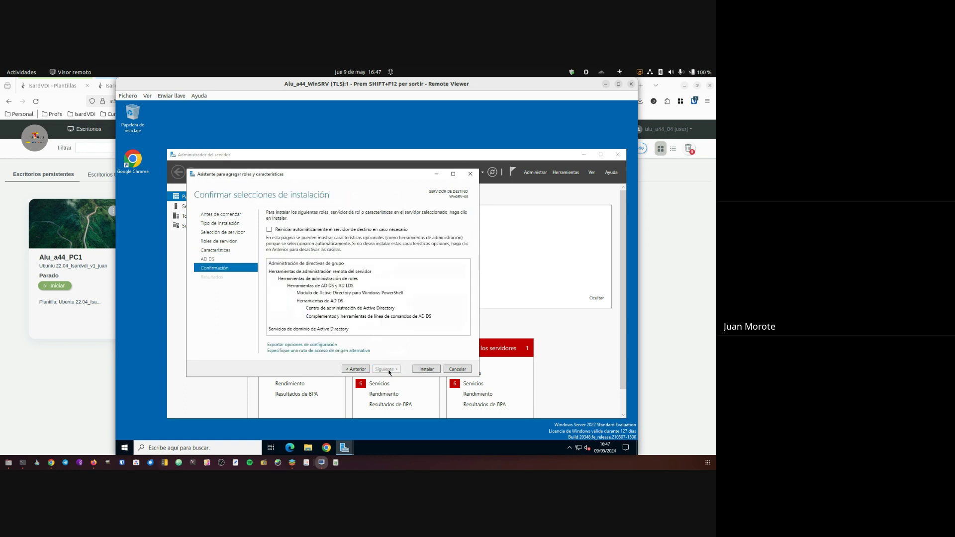
pyautogui.click(434, 371)
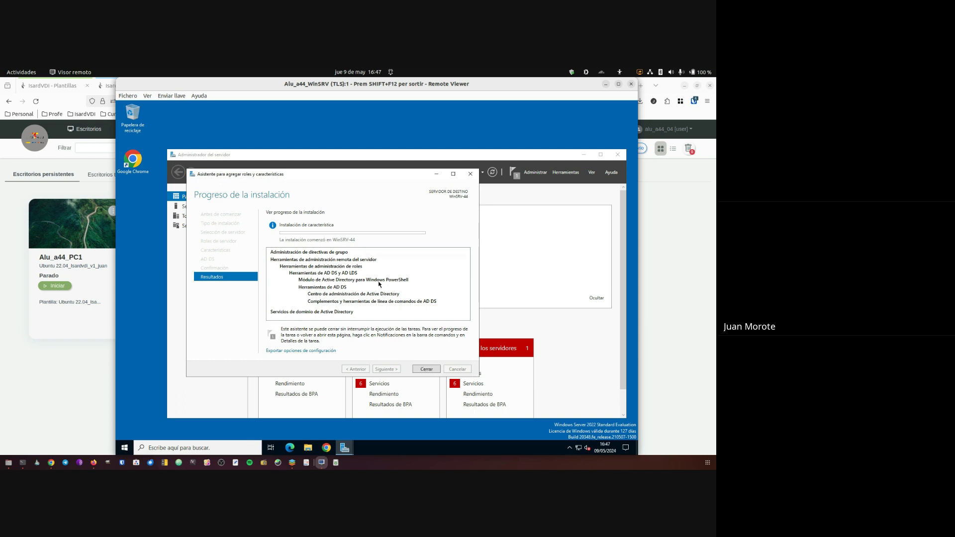
pyautogui.click(71, 379)
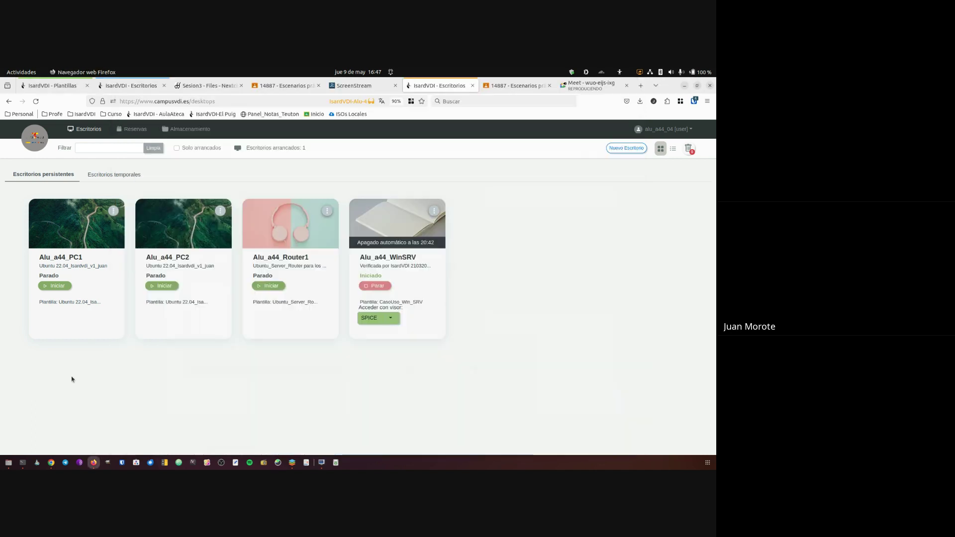
# Start a new desktop based on the CasoUso_Win_Cli template
pyautogui.click(627, 148)
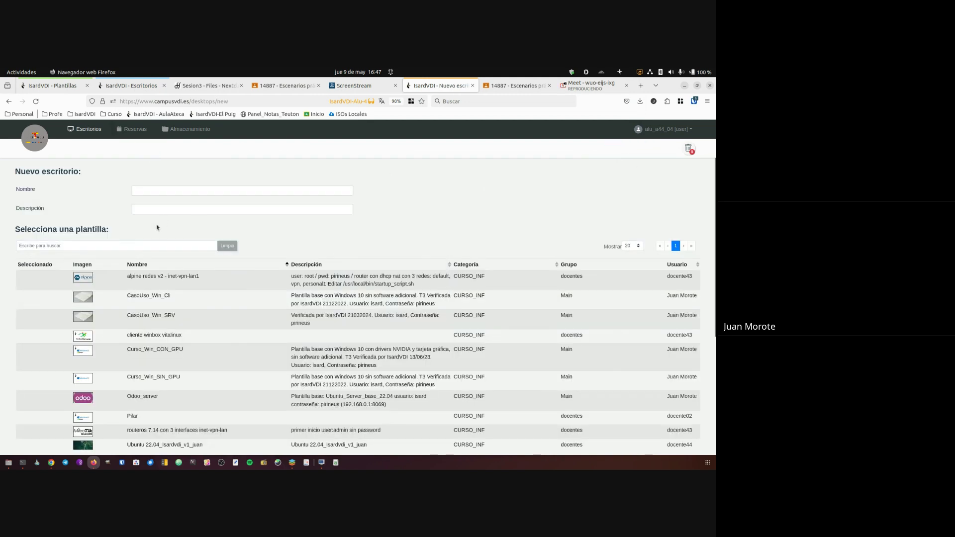
pyautogui.click(160, 300)
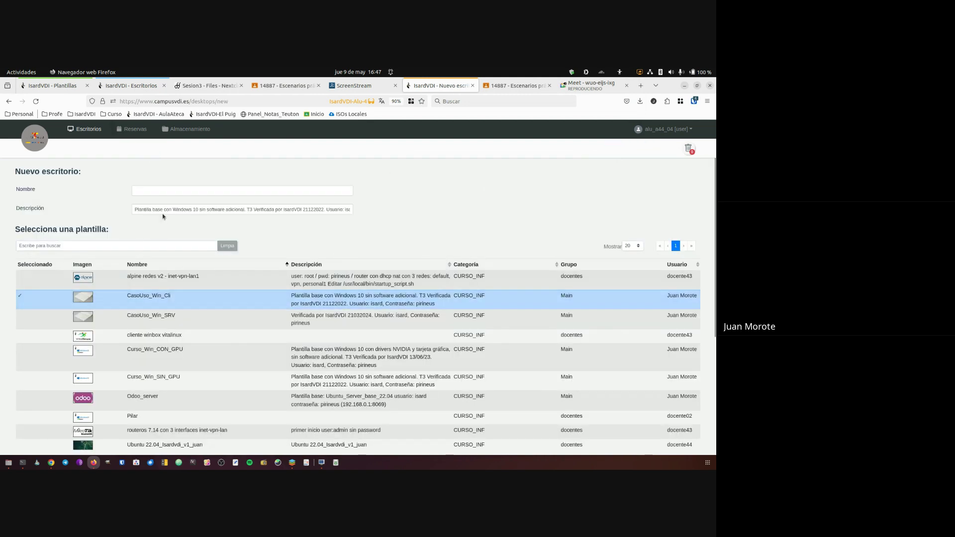
pyautogui.click(168, 190)
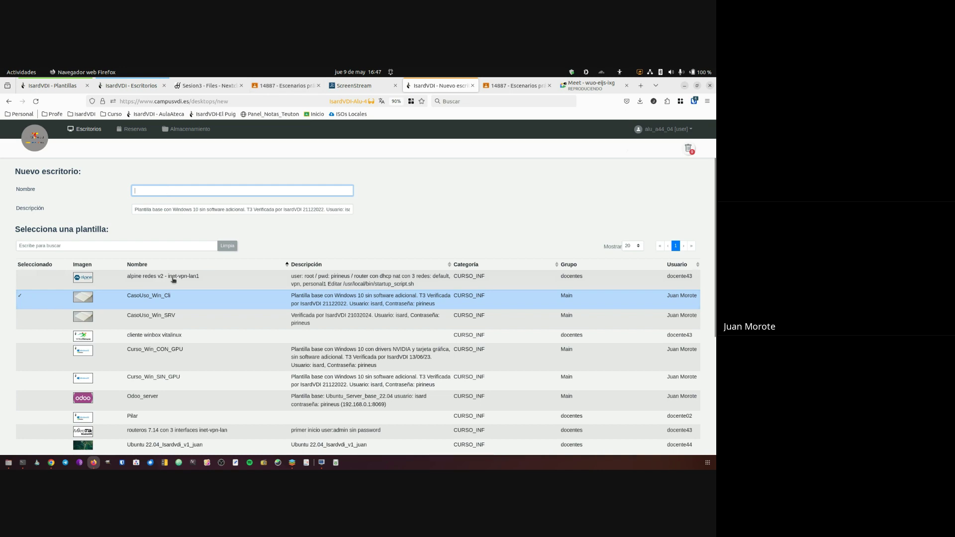
# Name the desktop Alu_a44_Win10_cli, expand the advanced options and create it
pyautogui.click(148, 189)
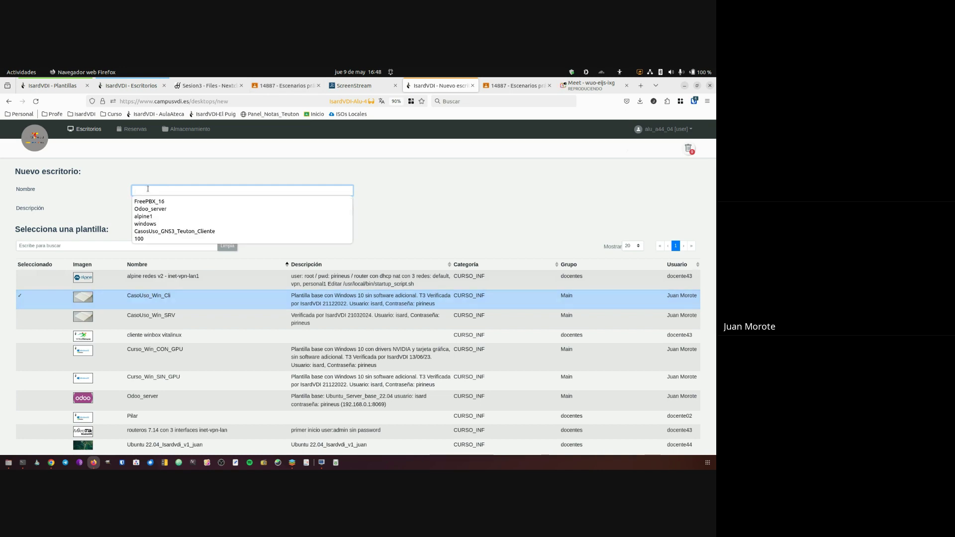
pyautogui.write('Alu')
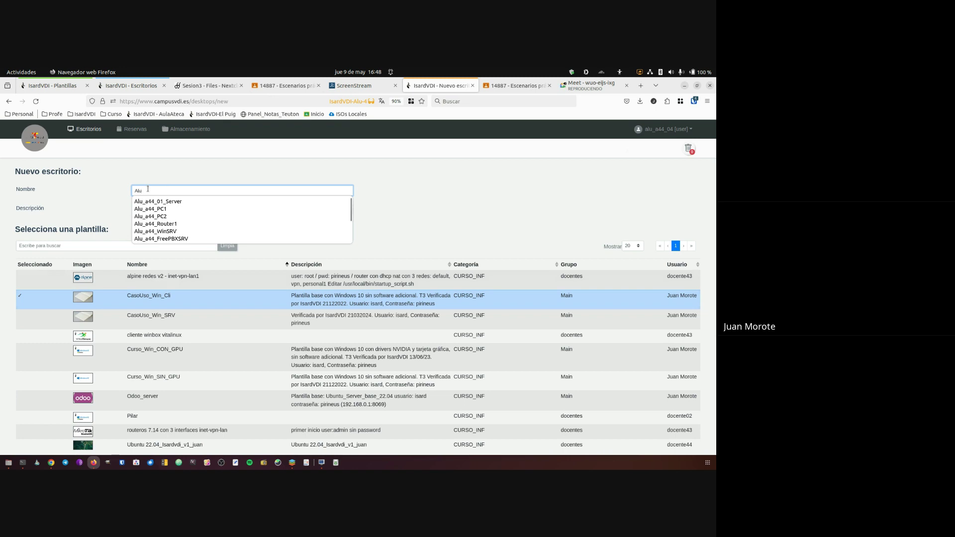
pyautogui.write('_a44_Win10_cli')
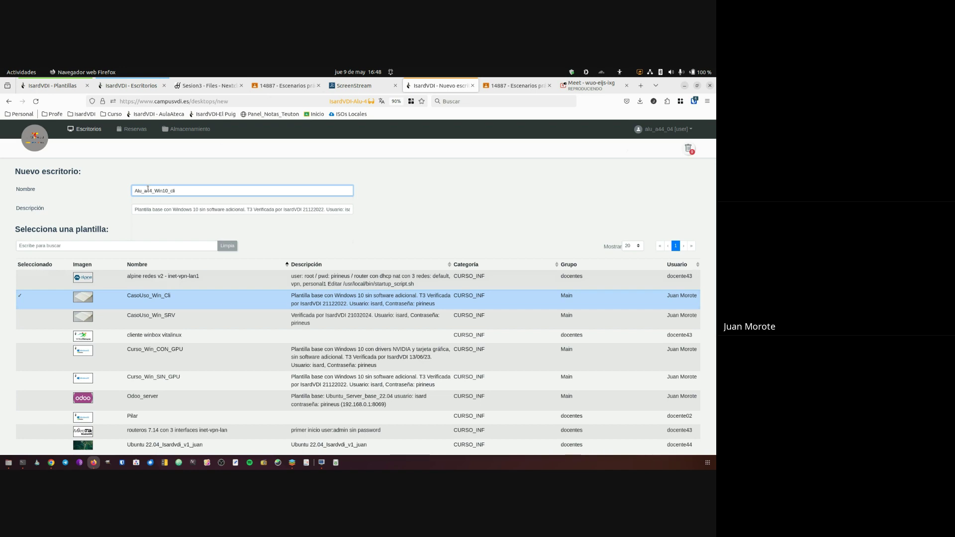
pyautogui.scroll(-5, 453, 261)
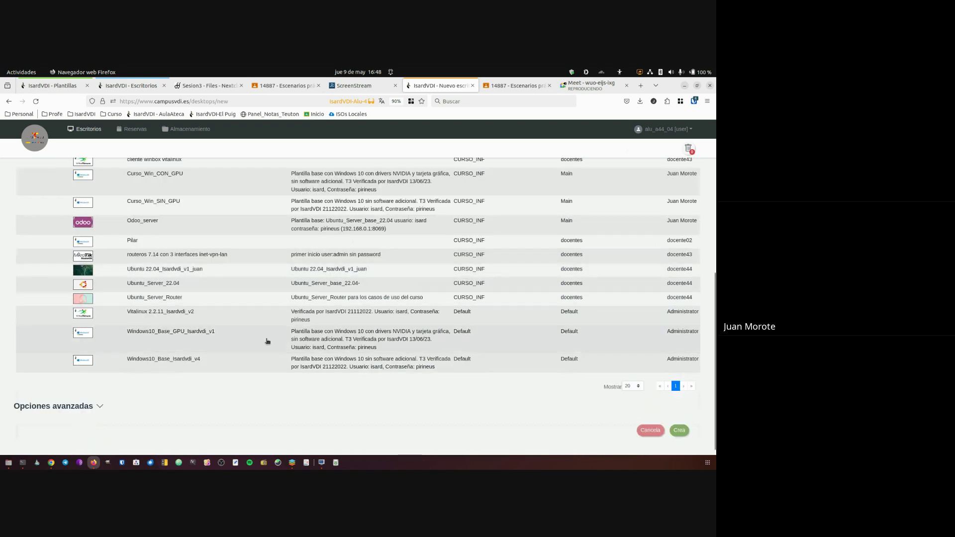
pyautogui.click(100, 407)
pyautogui.scroll(-4, 120, 404)
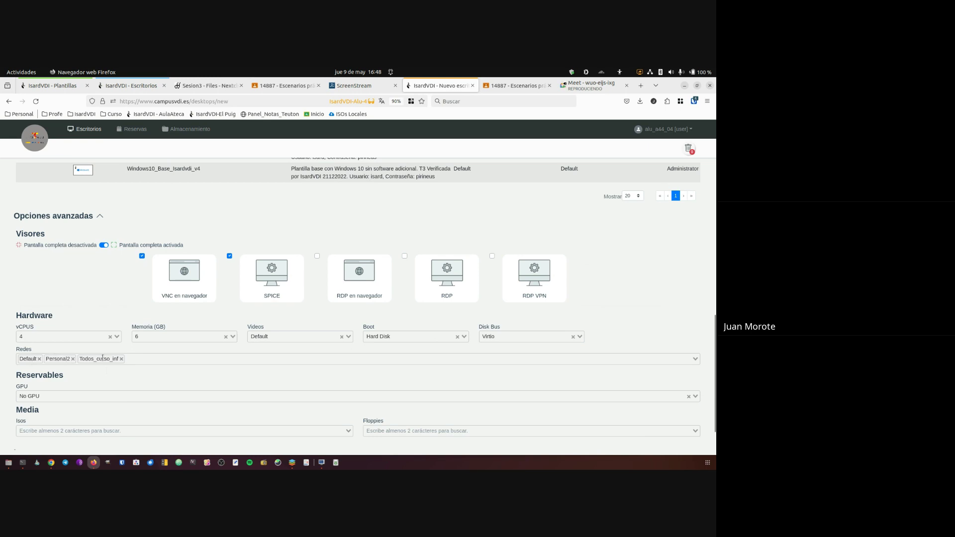
pyautogui.scroll(-2, 623, 339)
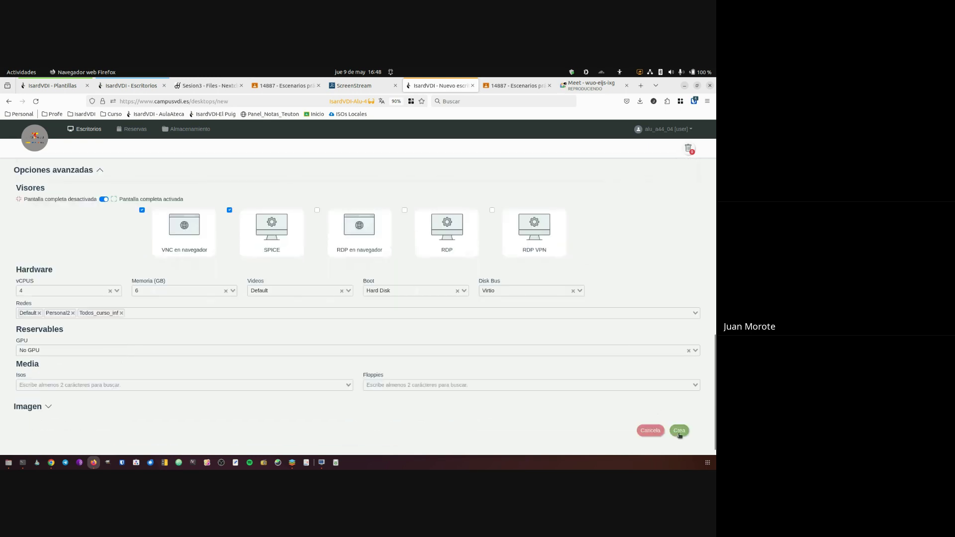
pyautogui.click(679, 431)
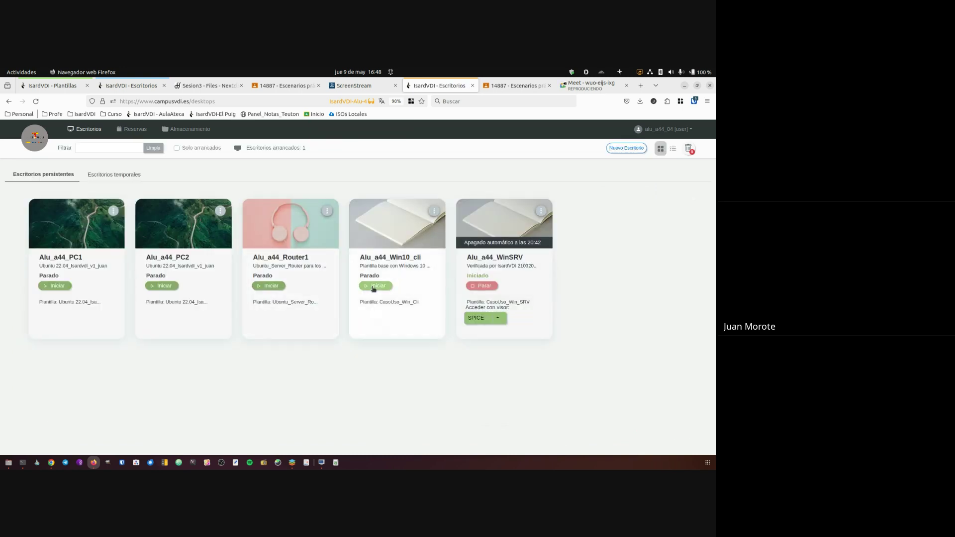
# Start the Alu_a44_Win10_cli desktop and connect to it with the SPICE viewer
pyautogui.click(374, 287)
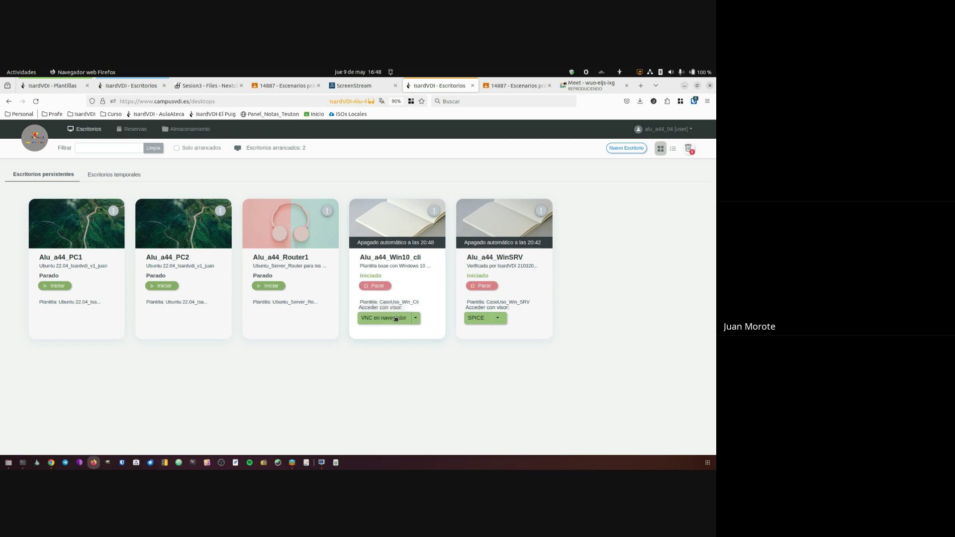
pyautogui.click(416, 319)
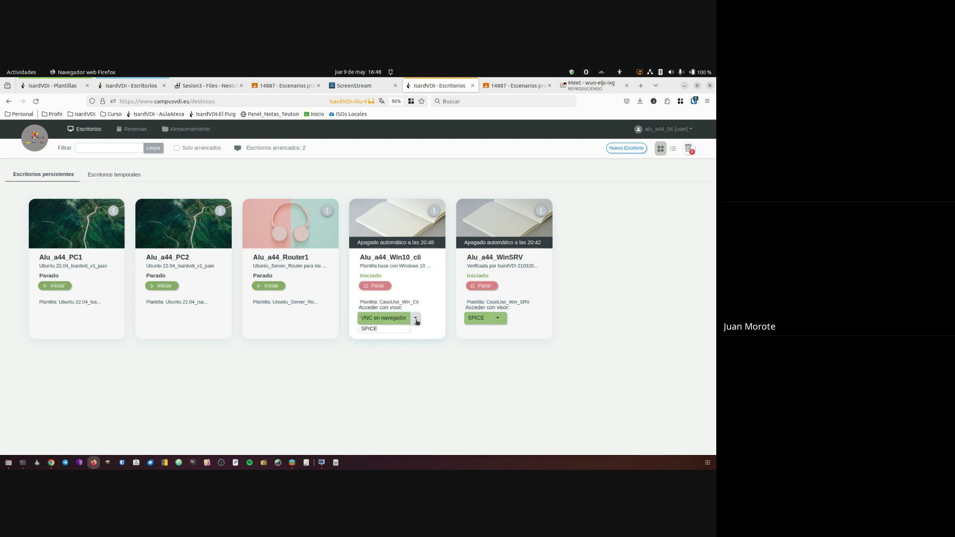
pyautogui.click(391, 329)
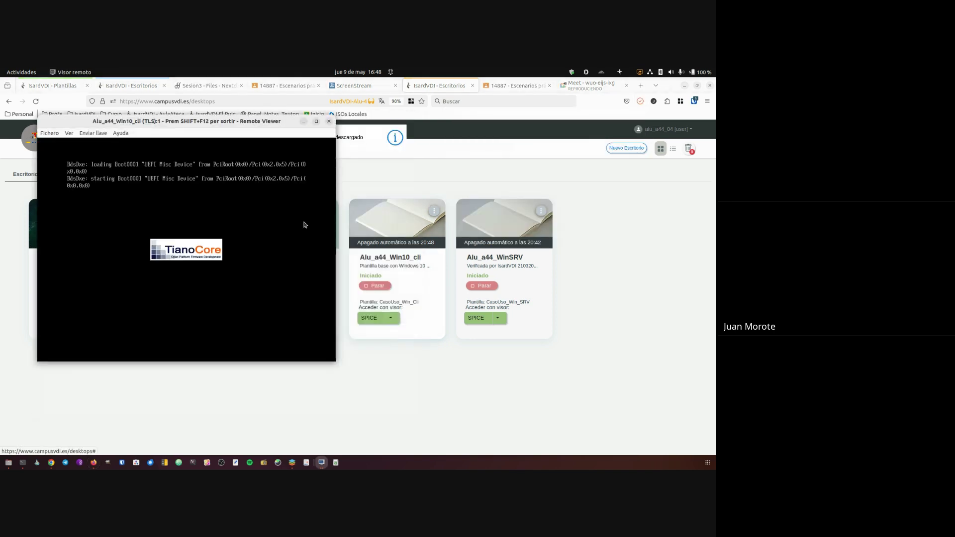
# Place the client viewer on the left half and the WinSRV viewer on the right half
pyautogui.moveTo(245, 124); pyautogui.dragTo(1, 149)
pyautogui.moveTo(322, 462)
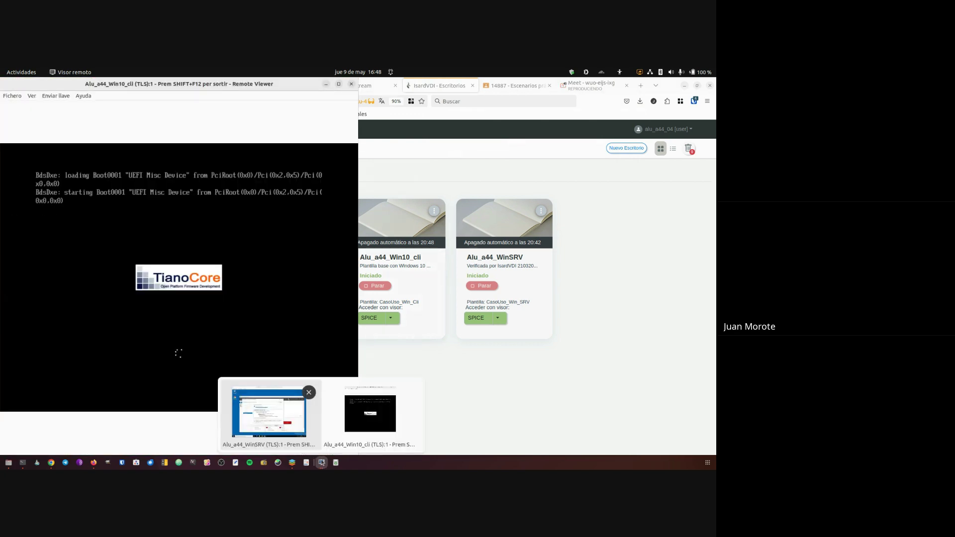
pyautogui.click(277, 409)
pyautogui.moveTo(394, 101); pyautogui.dragTo(714, 127)
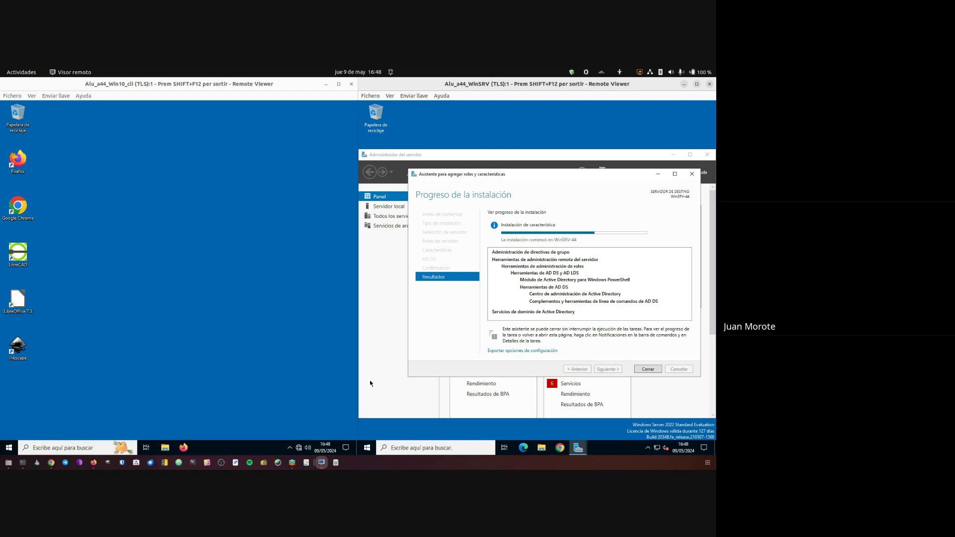
# Open the client's Ethernet settings and its list of network adapters
pyautogui.click(298, 449)
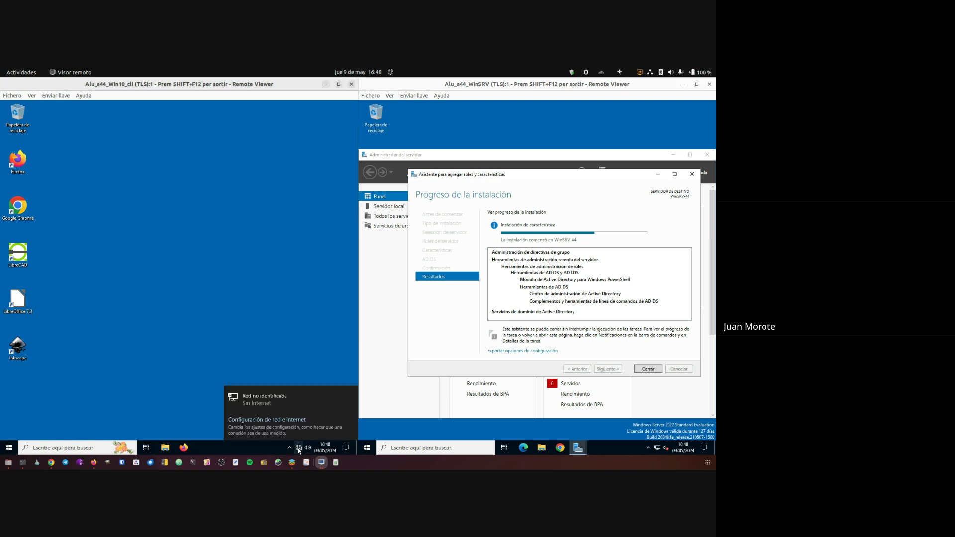
pyautogui.click(284, 421)
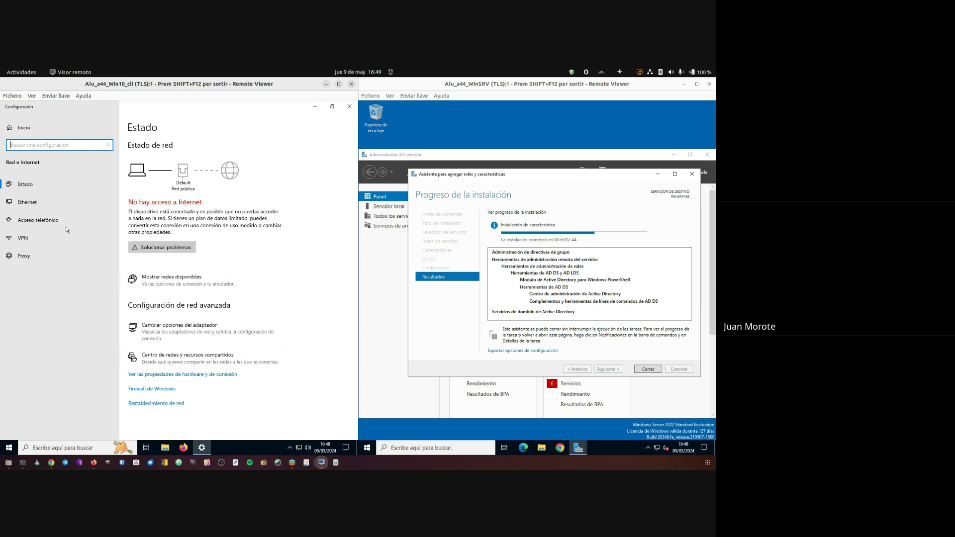
pyautogui.click(57, 200)
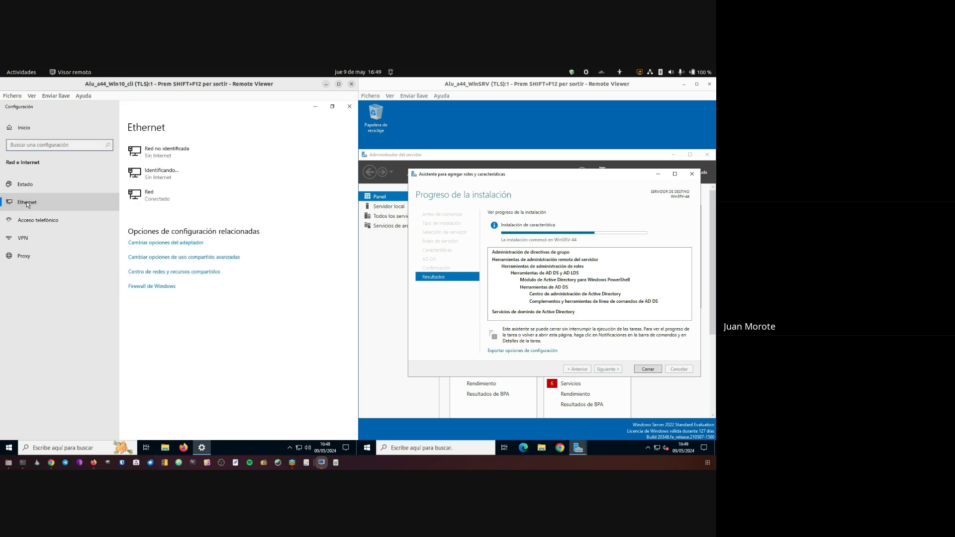
pyautogui.click(184, 247)
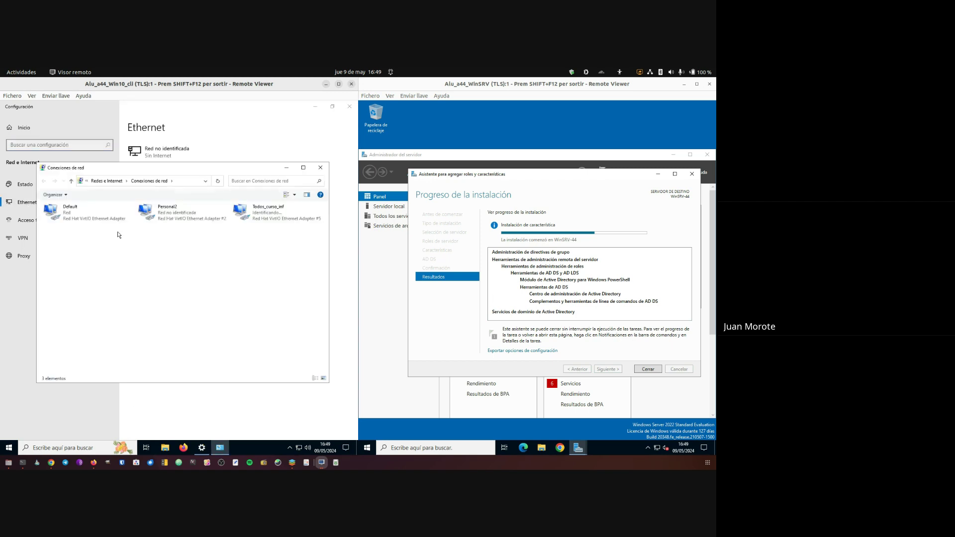
# Inspect the Personal2 adapter's IPv4 settings and close them unchanged
pyautogui.rightClick(169, 216)
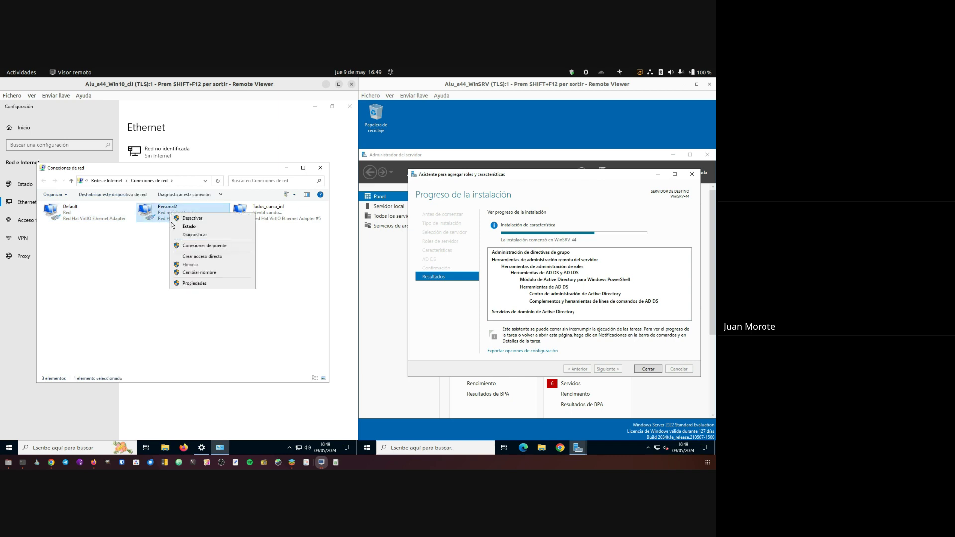
pyautogui.click(191, 288)
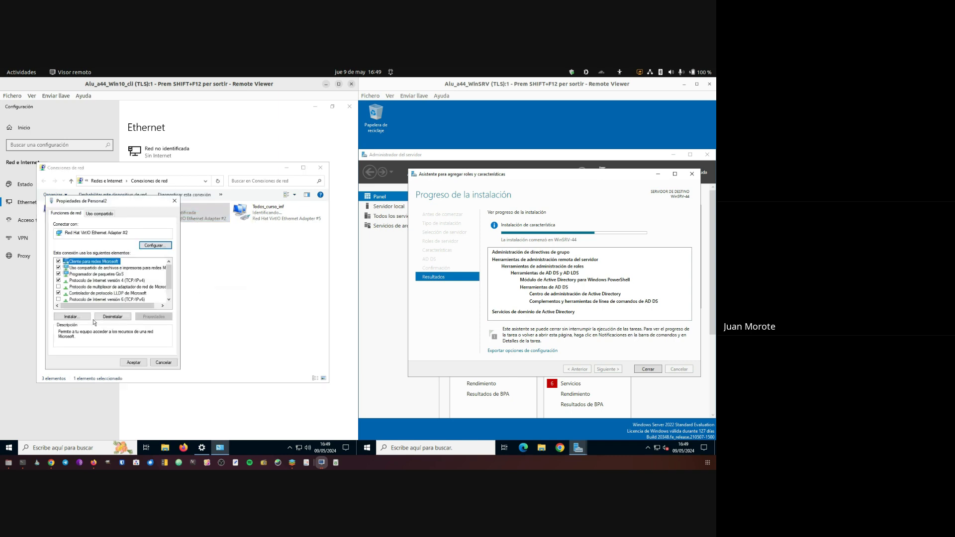
pyautogui.doubleClick(100, 281)
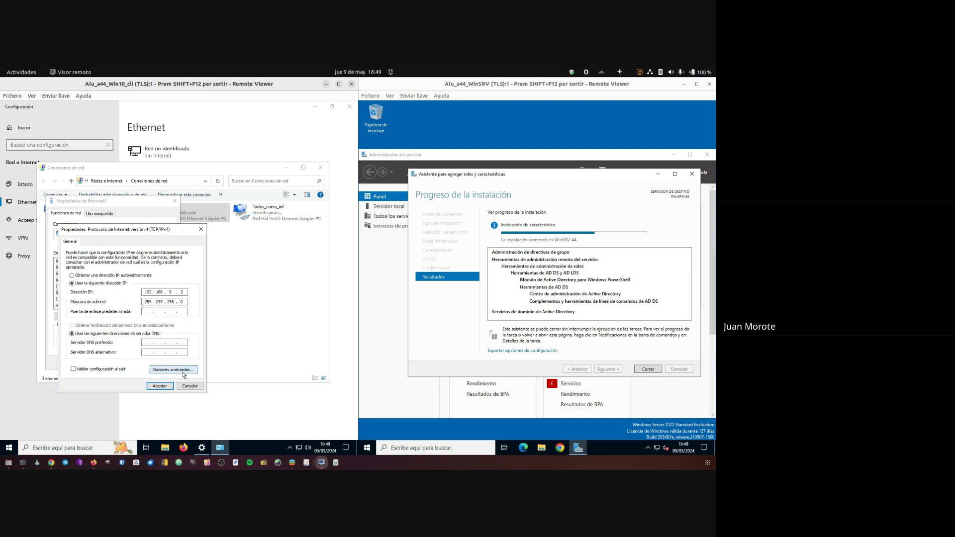
pyautogui.click(189, 386)
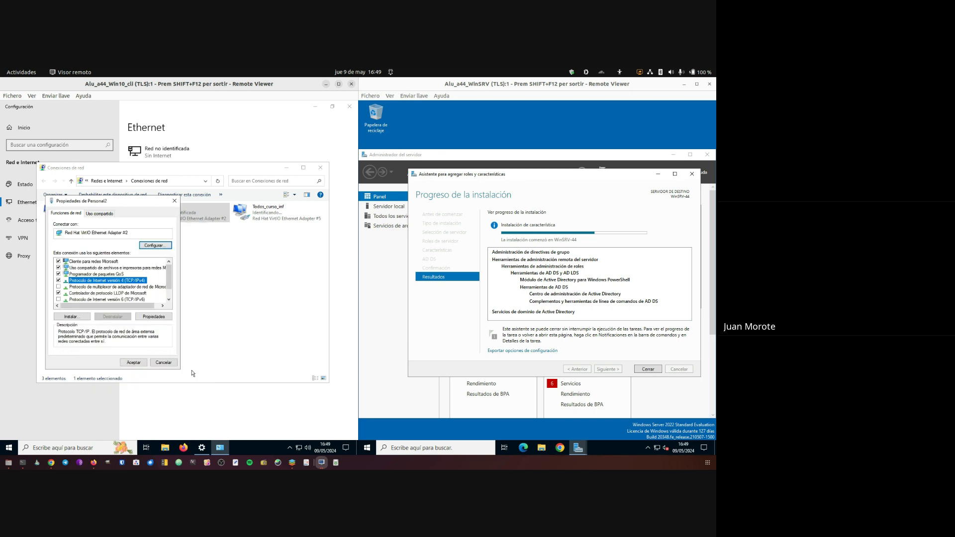
pyautogui.click(164, 362)
# Give Todos_curso_inf the static IPv4 address 10.10.10.244 with a 255.255 subnet mask
pyautogui.rightClick(266, 217)
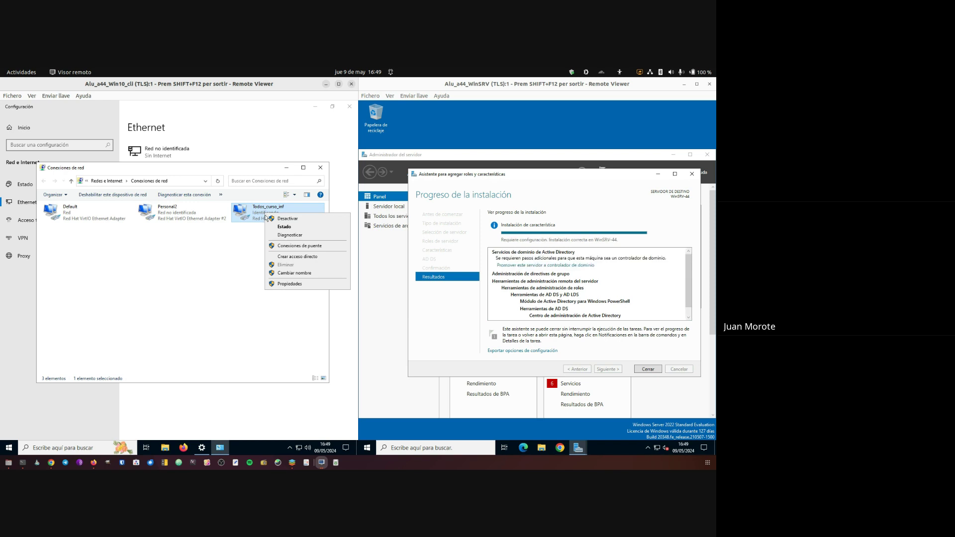
pyautogui.click(286, 285)
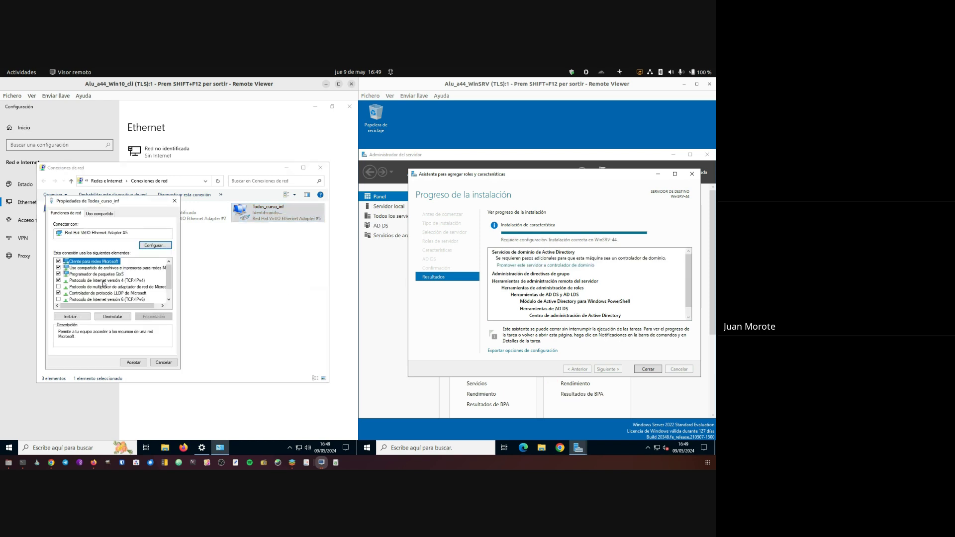
pyautogui.click(103, 281)
pyautogui.click(153, 317)
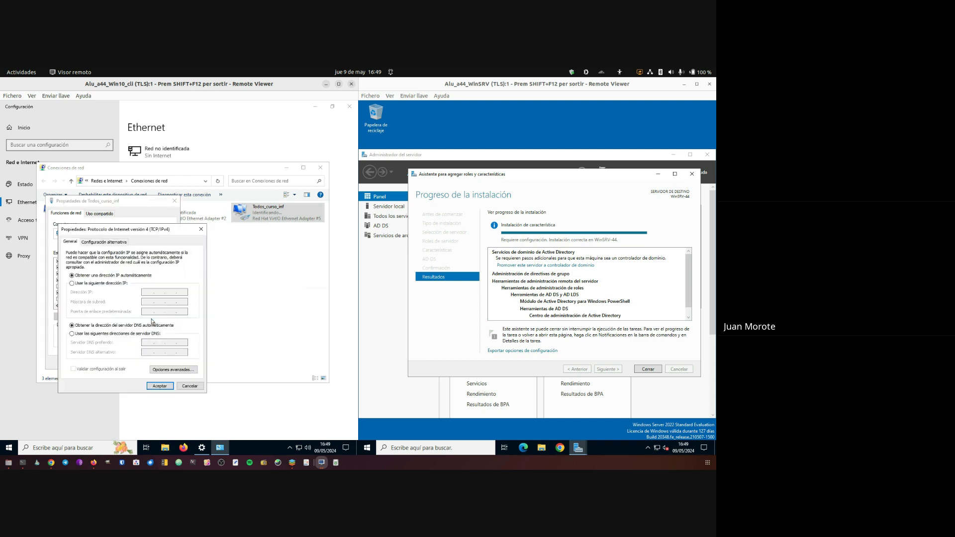
pyautogui.click(95, 284)
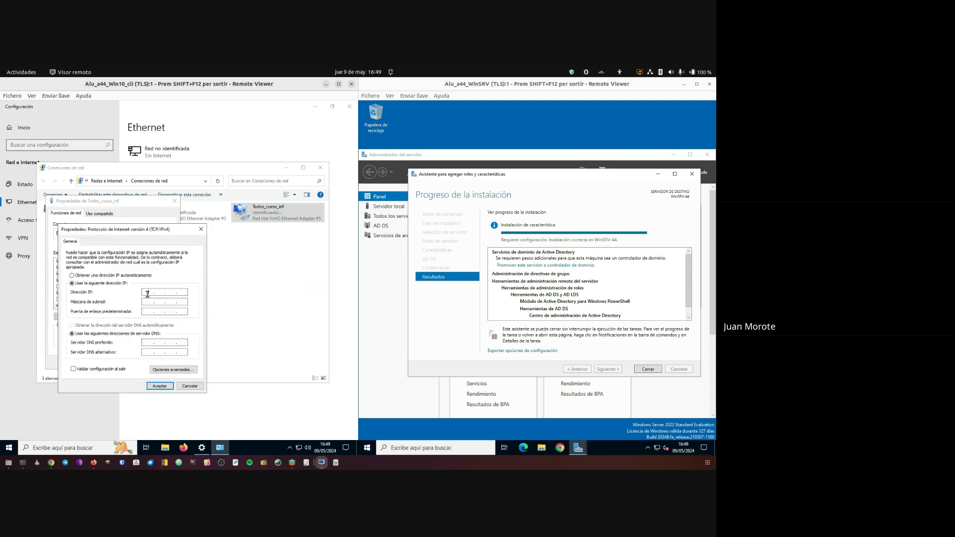
pyautogui.click(147, 293)
pyautogui.write('10 . 10 . 10 . 244')
pyautogui.click(148, 302)
pyautogui.write('255 . 255 . 255 . 0')
pyautogui.click(164, 386)
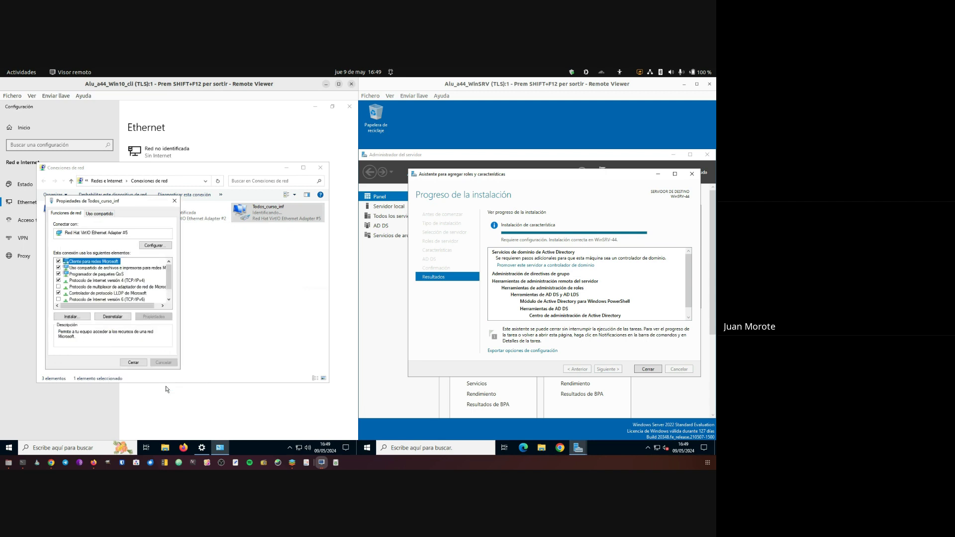
pyautogui.click(140, 365)
pyautogui.click(203, 408)
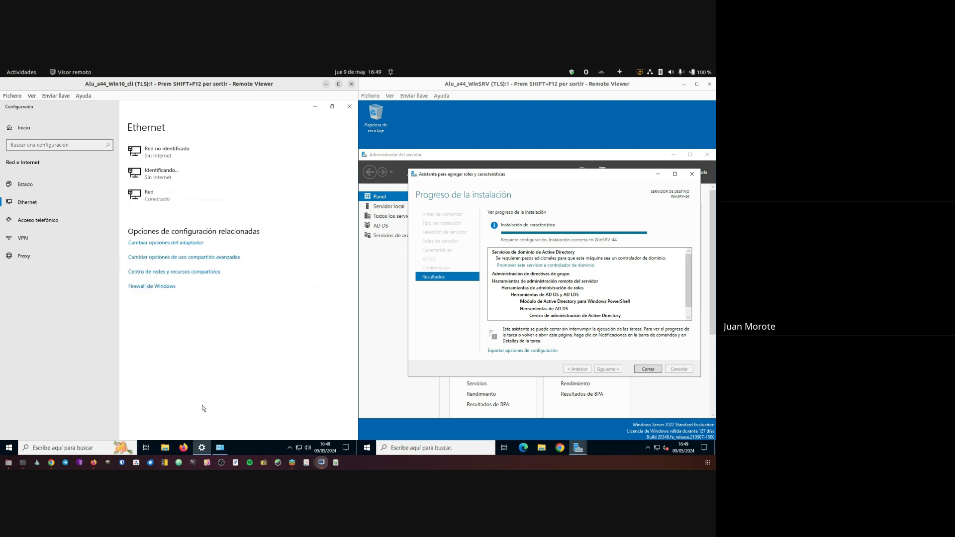
# In Firefox, load the server page at 10.10.10.1 and open ad.html
pyautogui.click(183, 448)
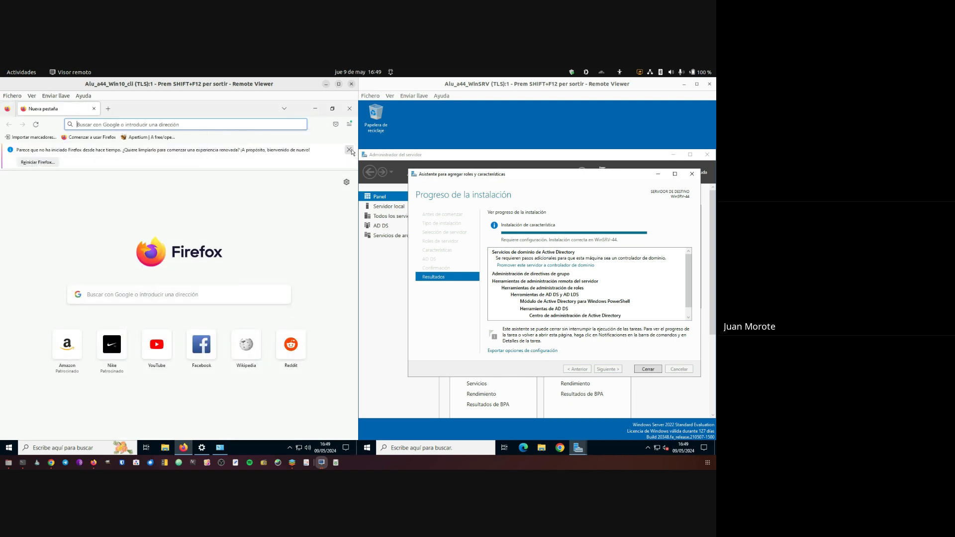
pyautogui.click(350, 150)
pyautogui.click(203, 125)
pyautogui.write('1')
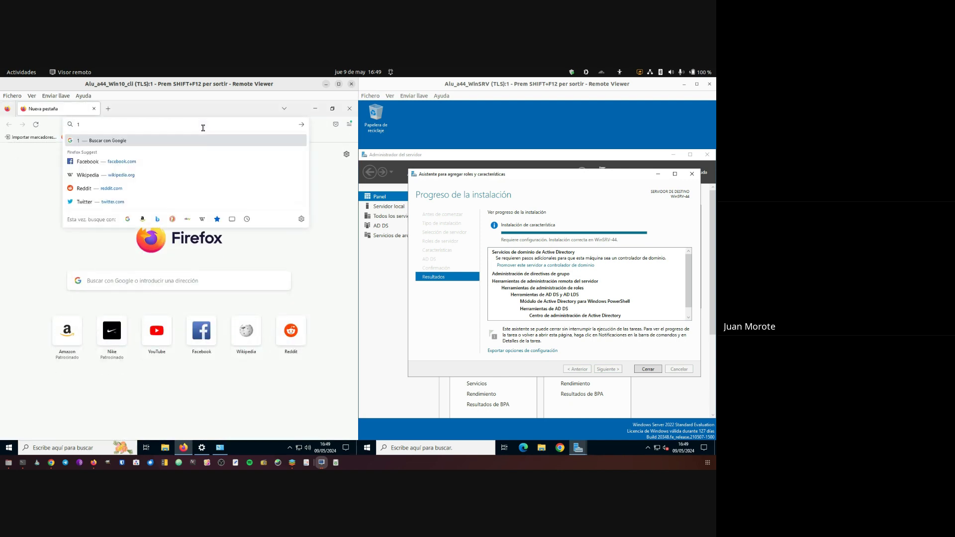
pyautogui.write('0.12')
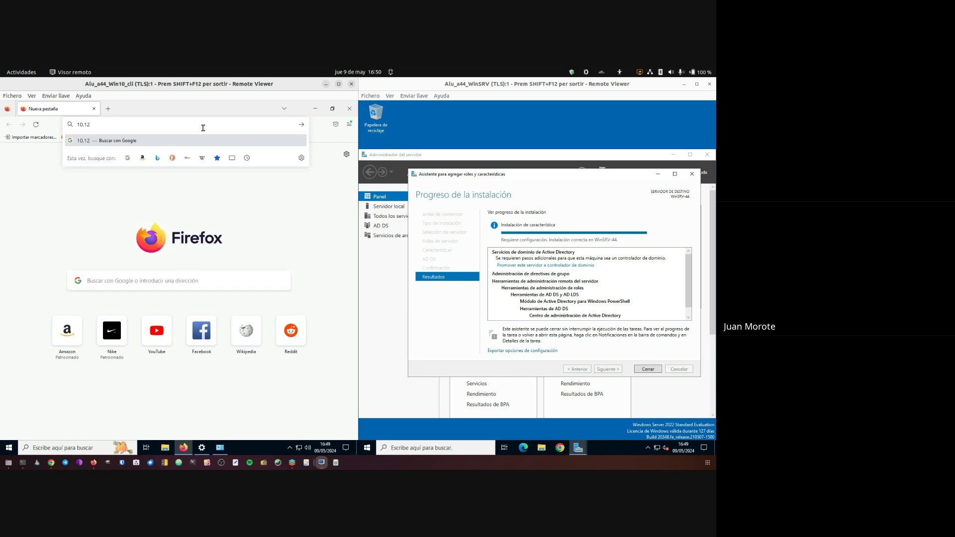
pyautogui.press('BackSpace')
pyautogui.write('0.10')
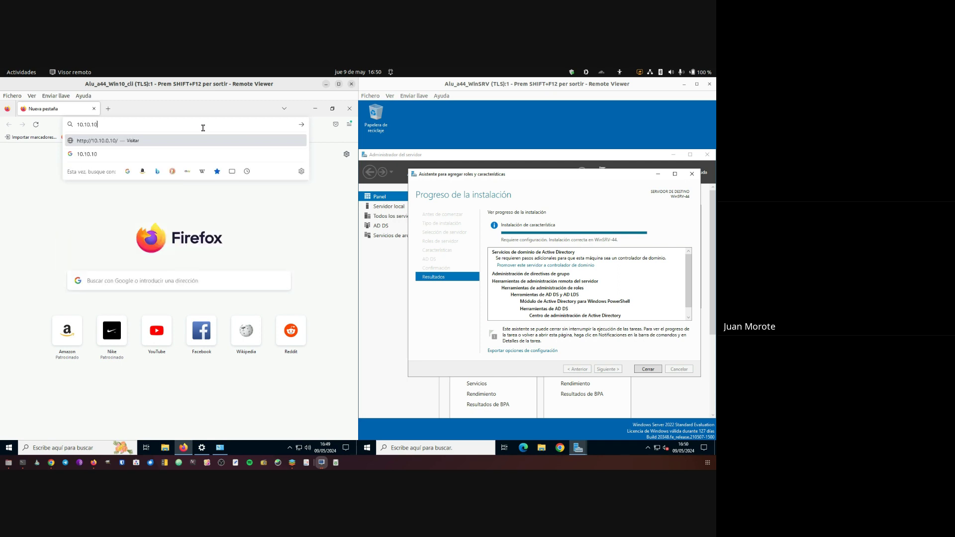
pyautogui.write('.1/')
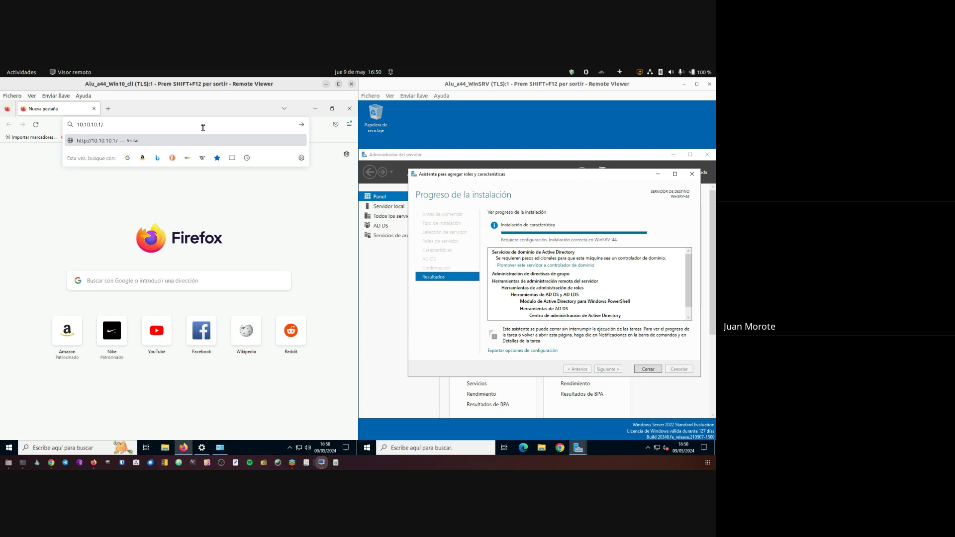
pyautogui.press('Return')
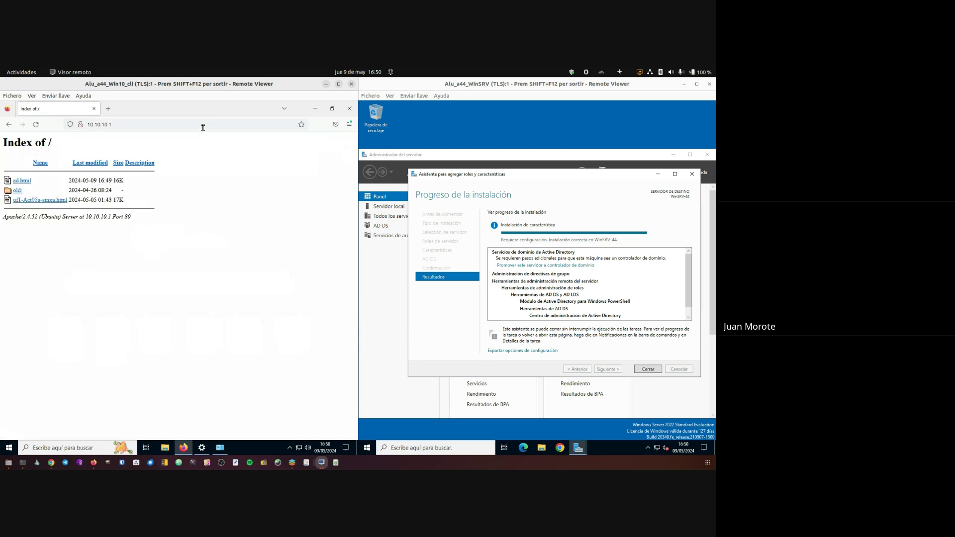
pyautogui.click(23, 181)
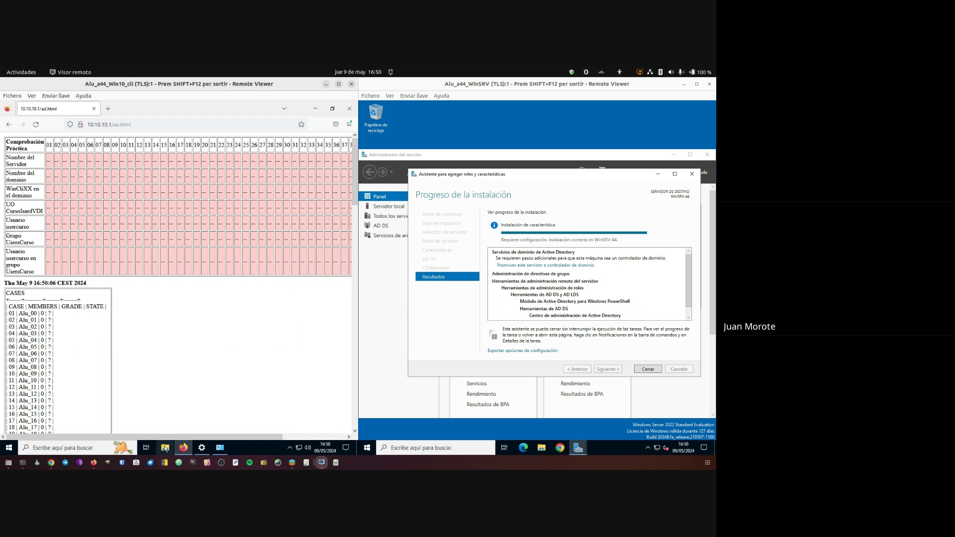
# Review the practice verification grid, then return to the course slides in ONLYOFFICE
pyautogui.moveTo(166, 436); pyautogui.dragTo(223, 439)
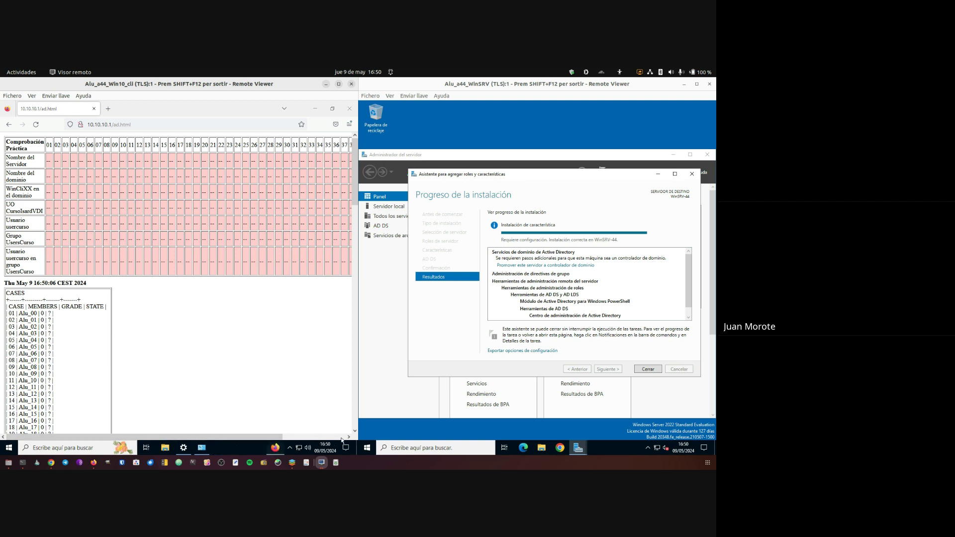
pyautogui.hscroll(1, 314, 439)
pyautogui.hscroll(5, 315, 443)
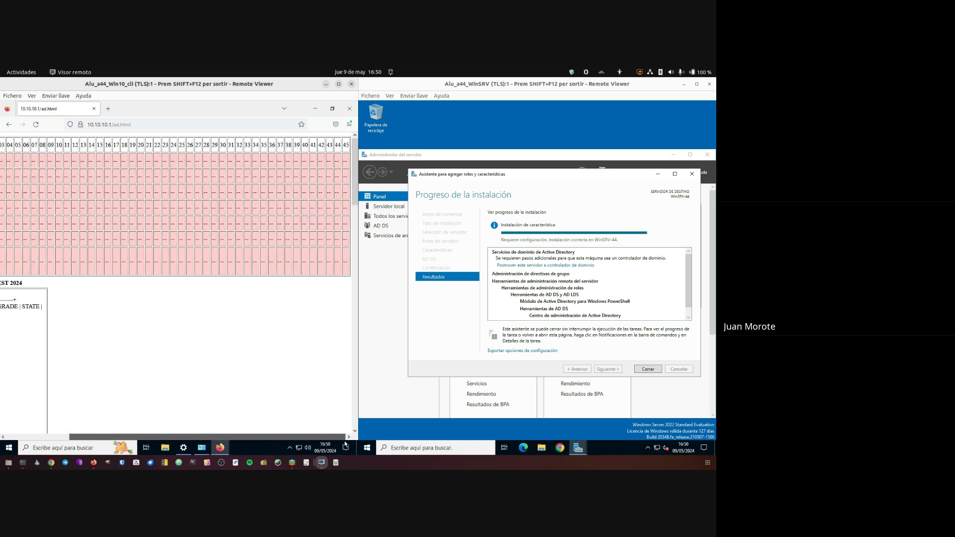
pyautogui.hscroll(-6, 345, 443)
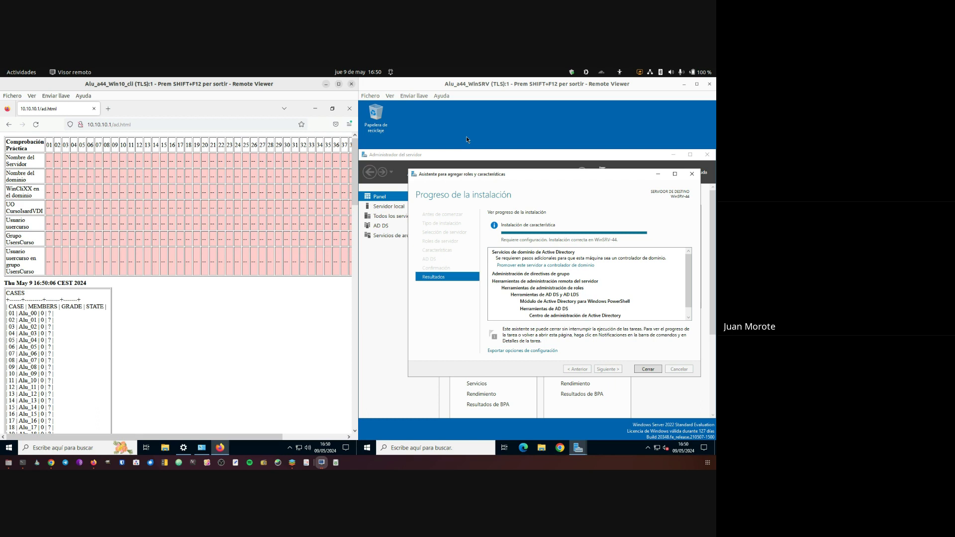
pyautogui.click(287, 440)
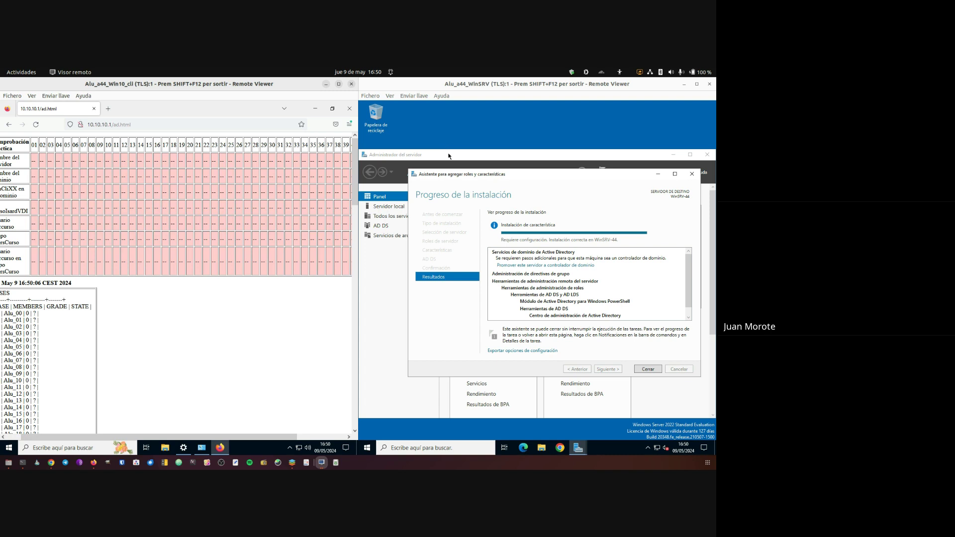
pyautogui.click(292, 463)
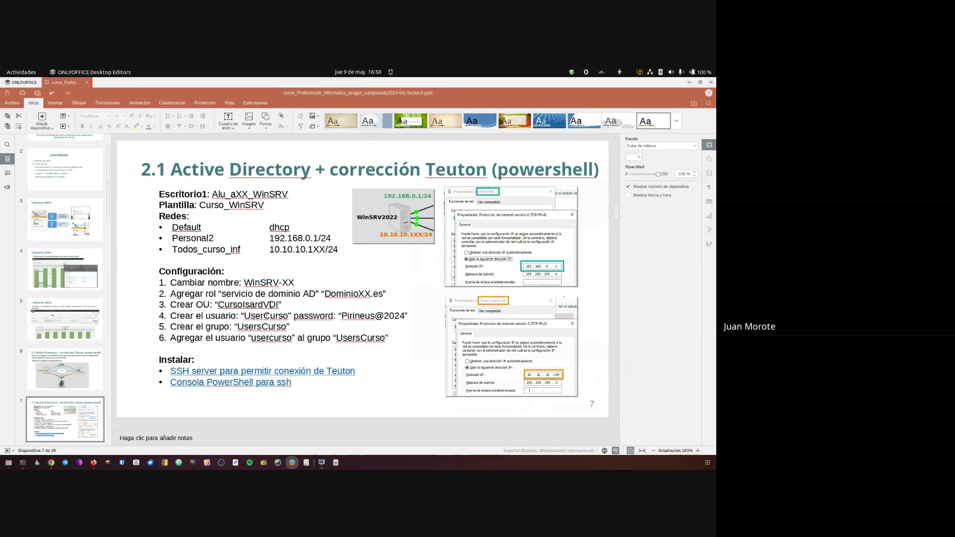
# Copy the OpenSSH download URL from the 'SSH server' hyperlink, then bring up the WinSRV viewer
pyautogui.rightClick(273, 370)
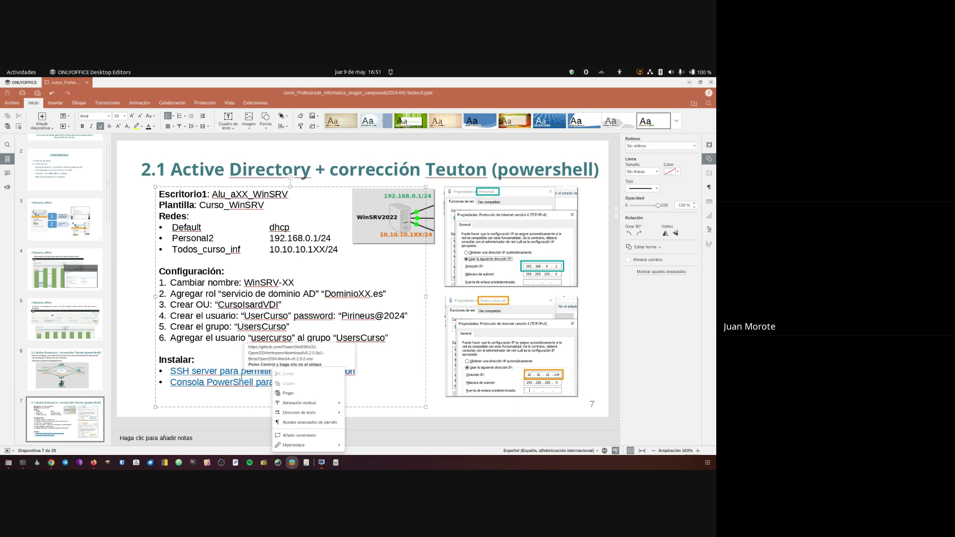
pyautogui.press('Escape')
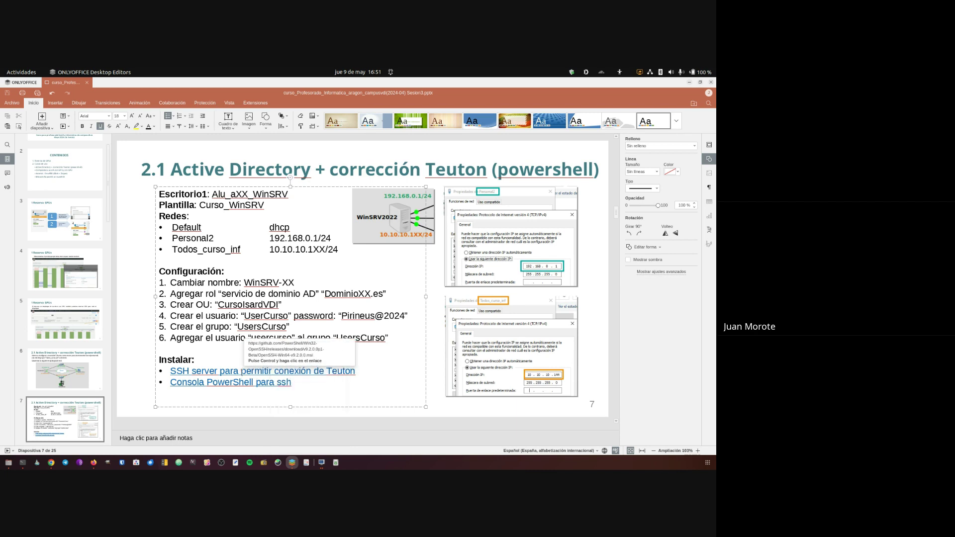
pyautogui.hotkey('ctrl', 'k')
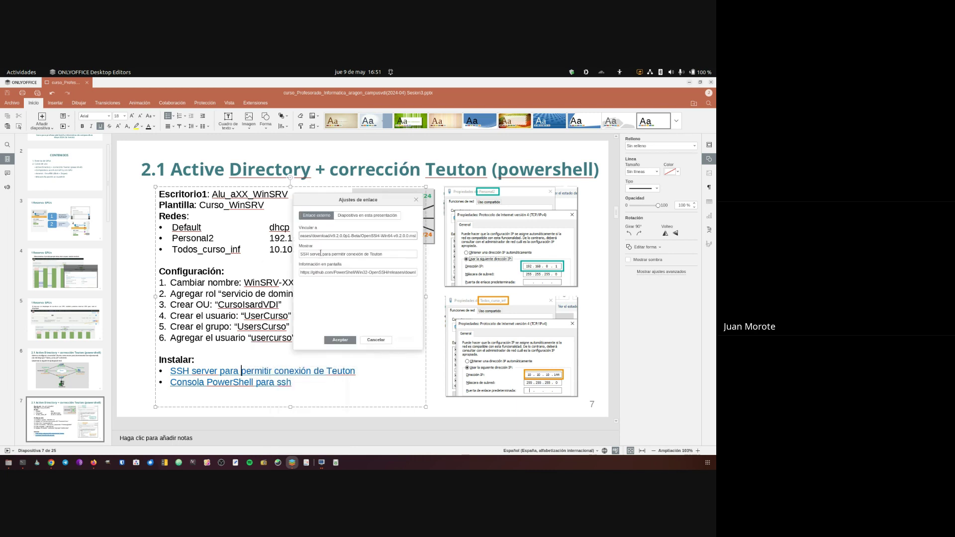
pyautogui.click(331, 235)
pyautogui.hotkey('ctrl', 'a')
pyautogui.hotkey('ctrl', 'c')
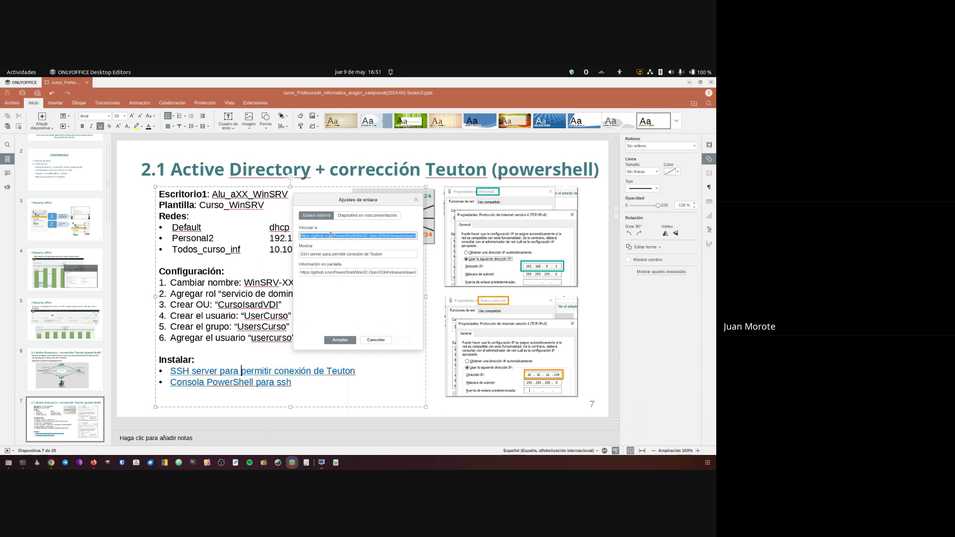
pyautogui.click(387, 341)
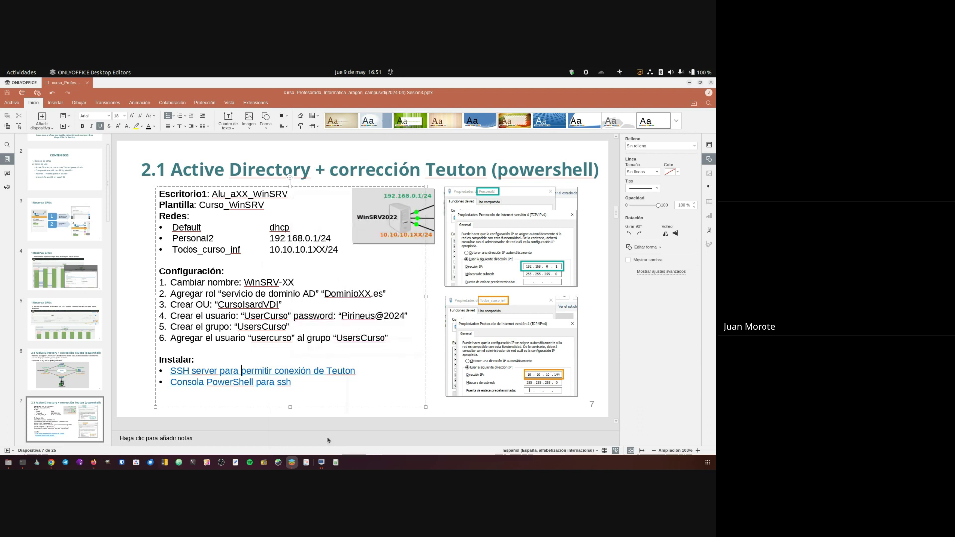
pyautogui.click(336, 462)
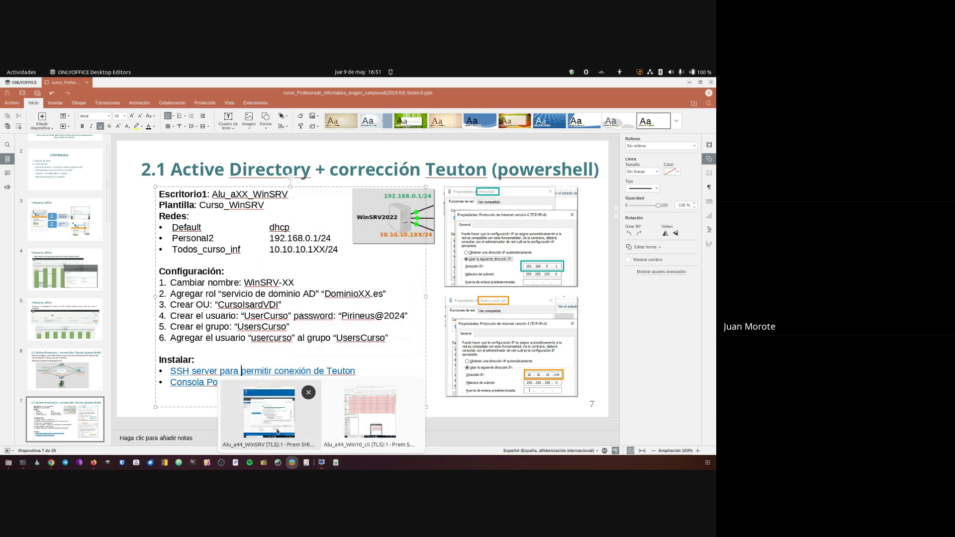
pyautogui.click(277, 418)
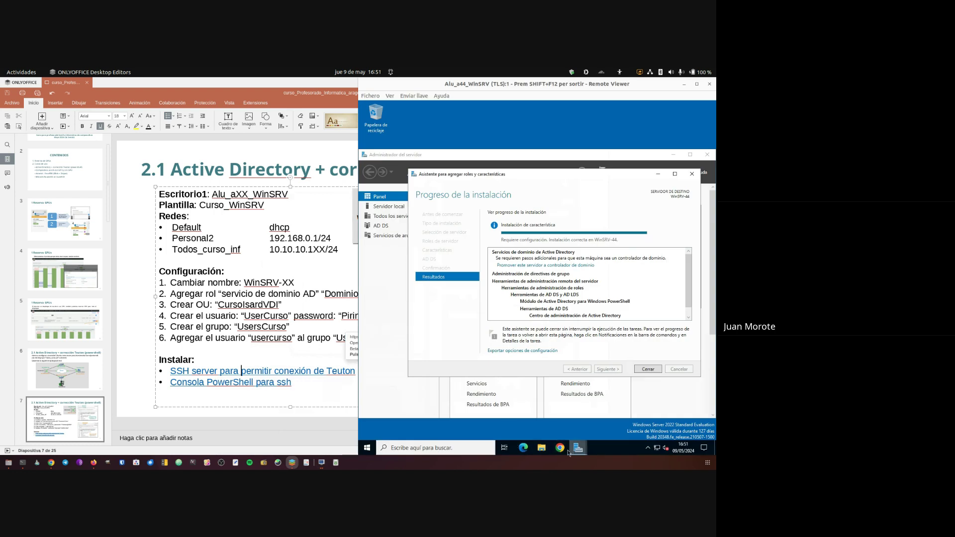
# In Chrome on the server, dismiss the privacy prompts and load the pasted OpenSSH download URL
pyautogui.click(560, 449)
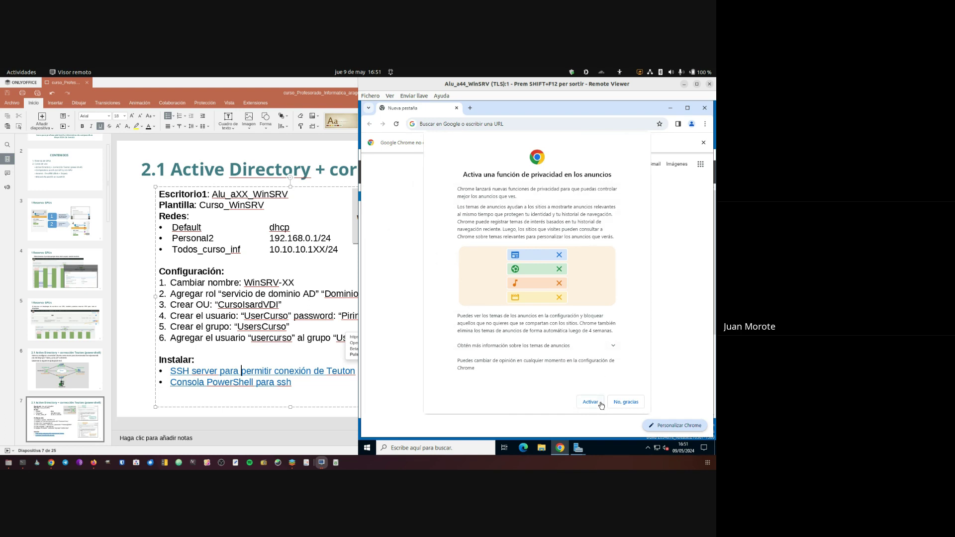
pyautogui.click(627, 402)
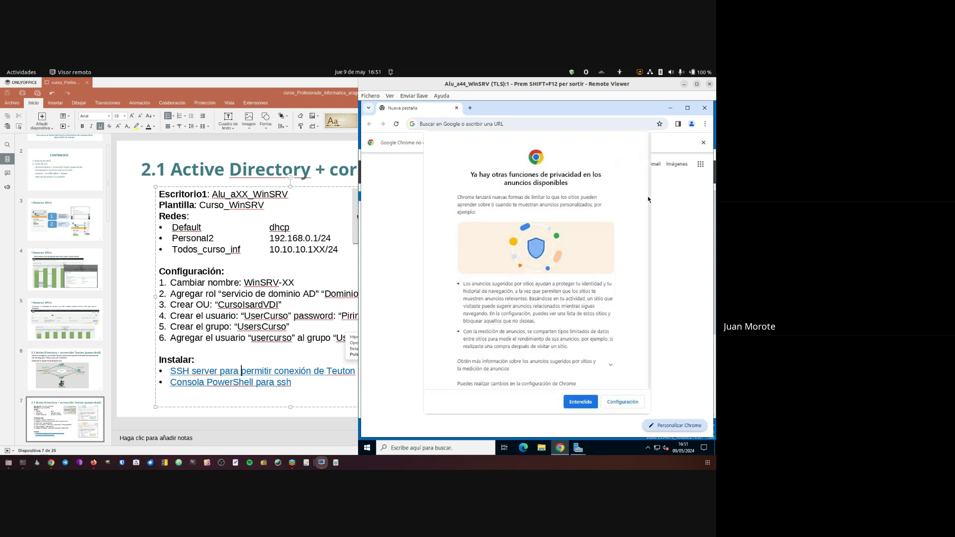
pyautogui.click(580, 402)
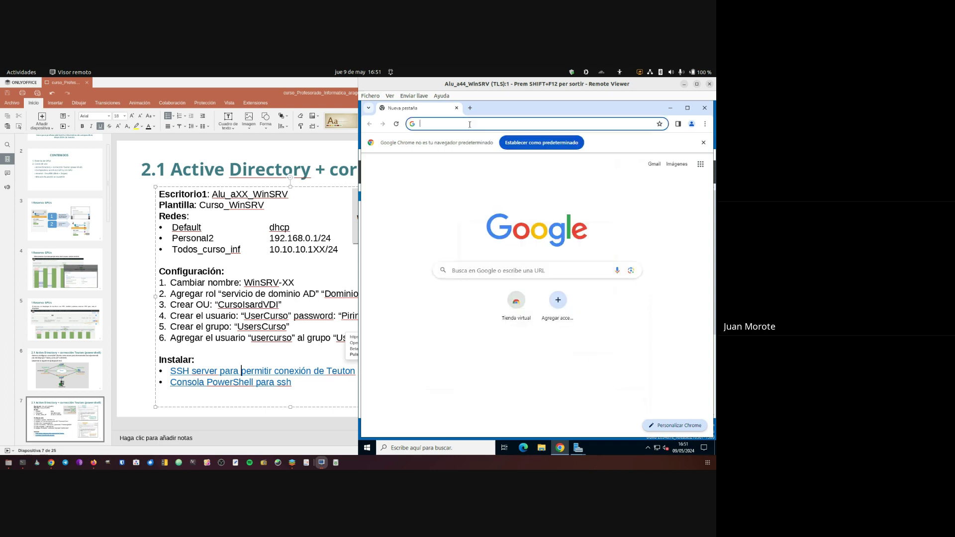
pyautogui.hotkey('ctrl', 'v')
pyautogui.press('Return')
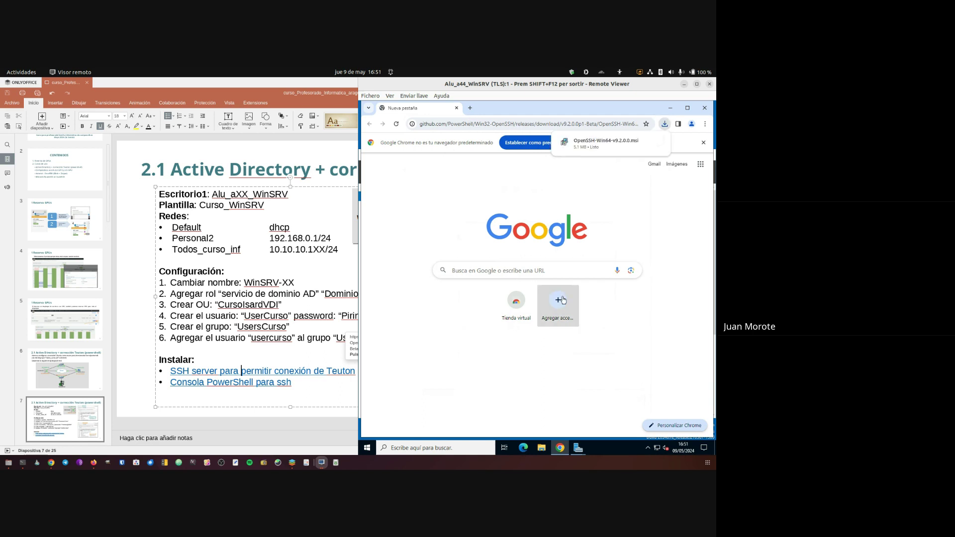
# Run the OpenSSH-Win64-v9.2.0.0.msi installer, approve UAC, and return to the slides
pyautogui.click(621, 144)
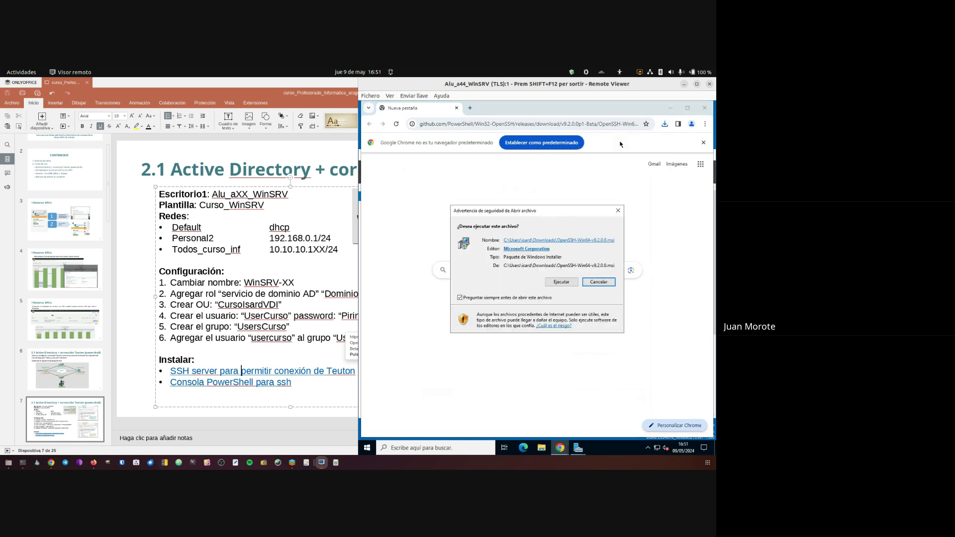
pyautogui.click(569, 284)
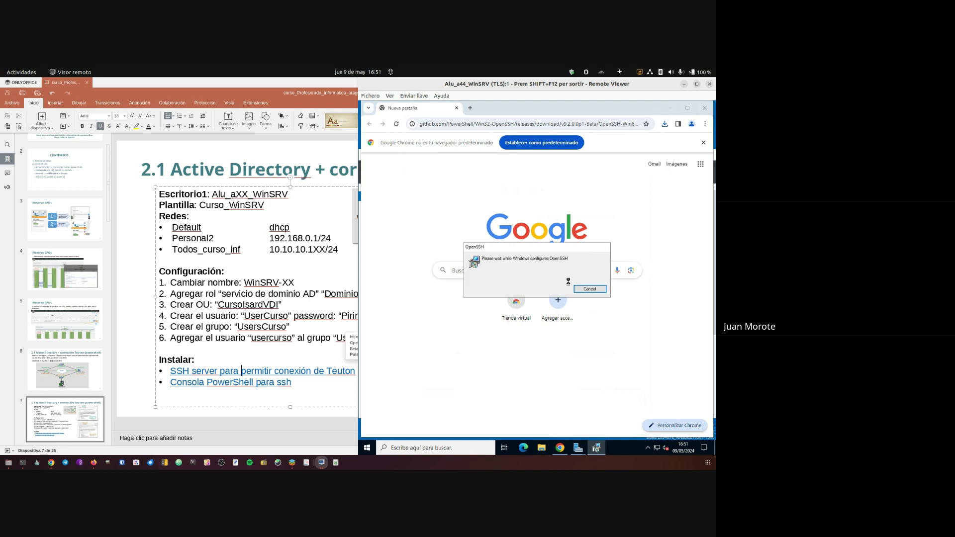
pyautogui.click(499, 325)
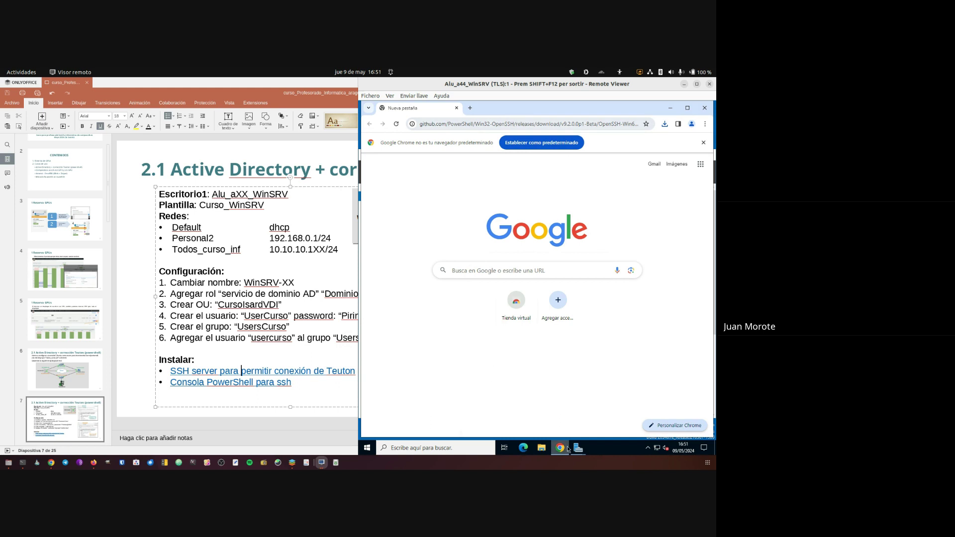
pyautogui.click(580, 454)
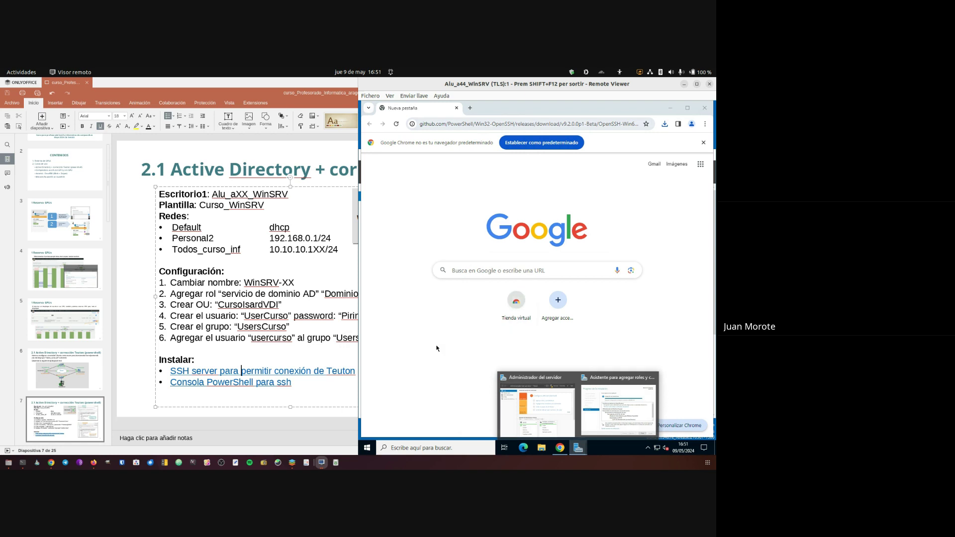
pyautogui.click(240, 383)
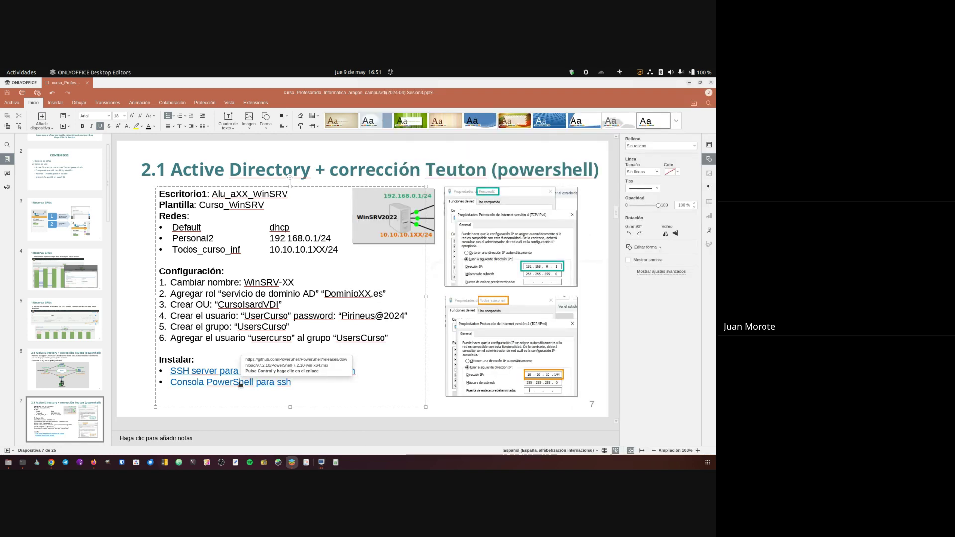
# Copy the URL from the 'Consola PowerShell para ssh' hyperlink and return to the WinSRV desktop
pyautogui.hotkey('ctrl', 'k')
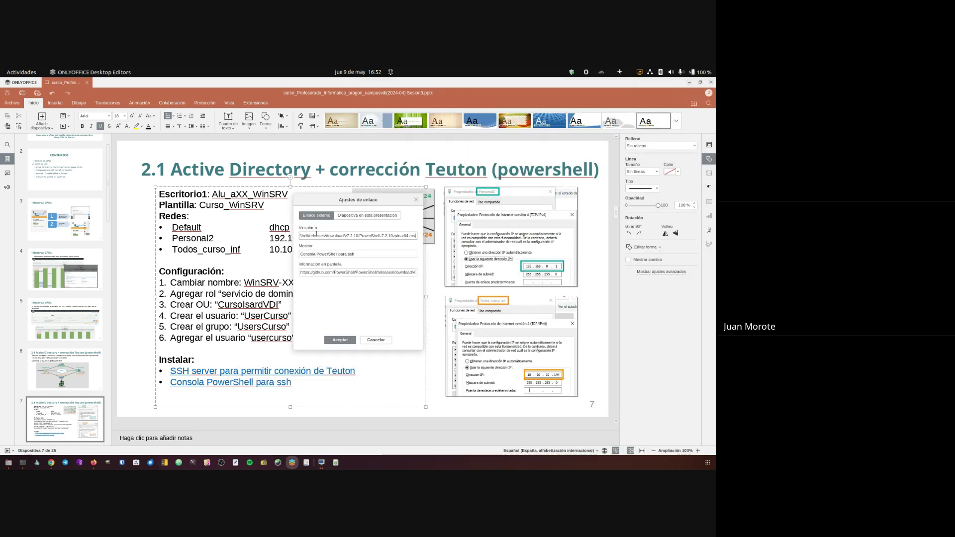
pyautogui.tripleClick(317, 234)
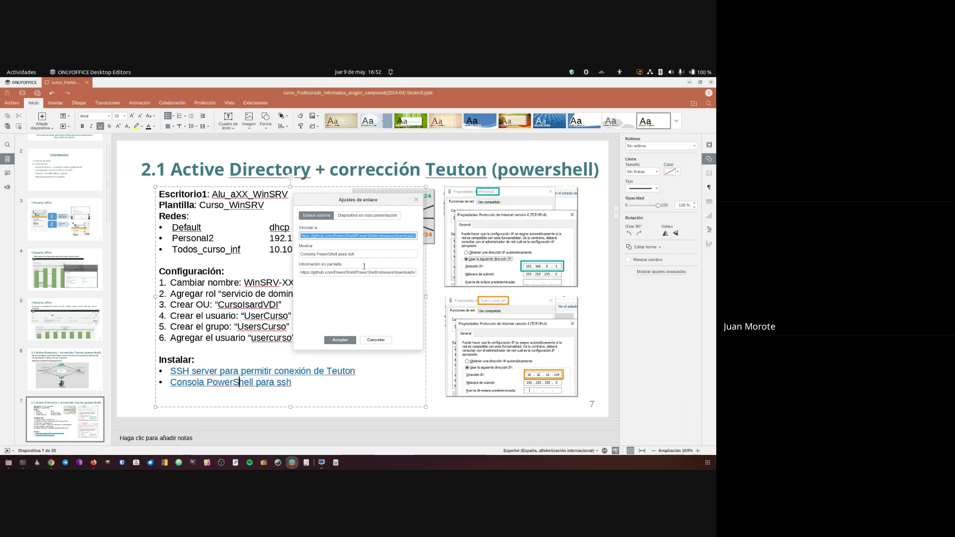
pyautogui.click(377, 339)
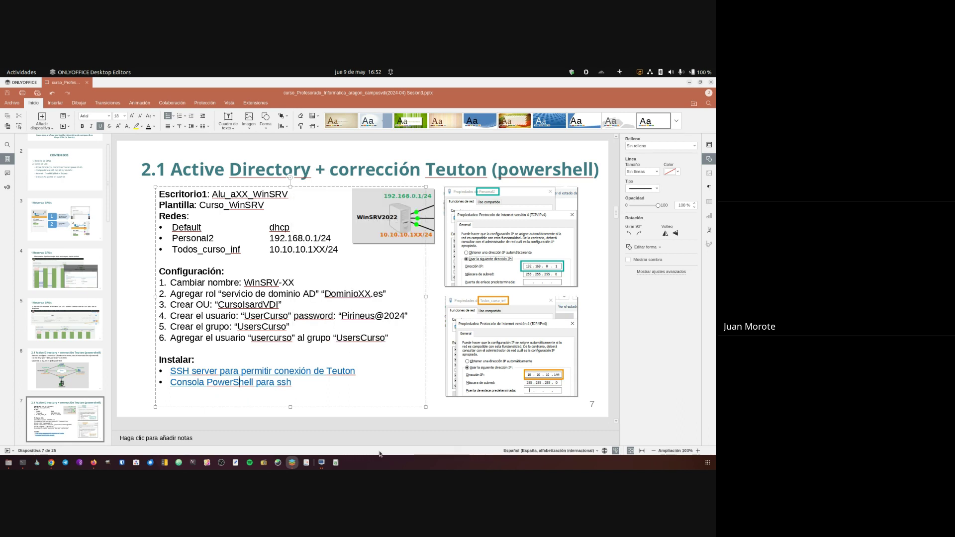
pyautogui.moveTo(305, 461)
pyautogui.click(286, 423)
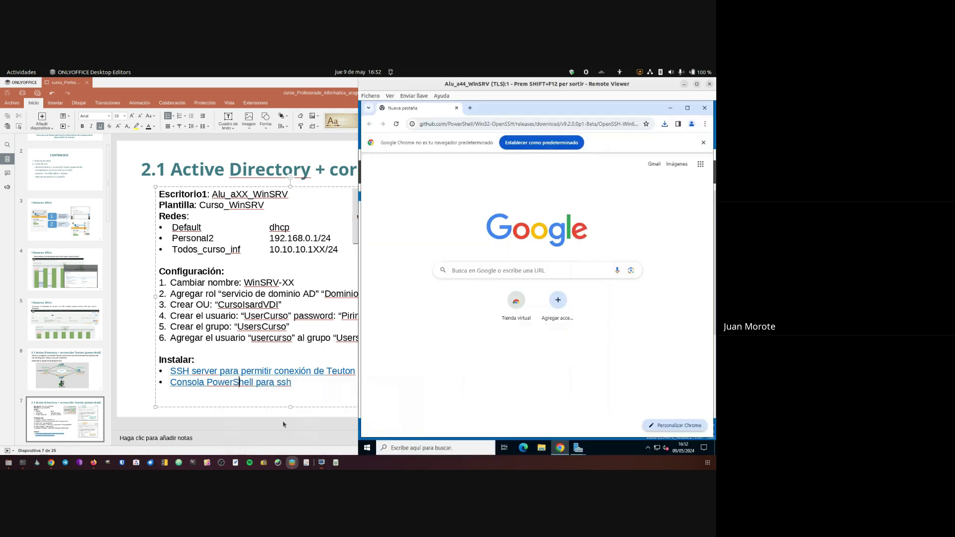
# Replace Chrome's address with the PowerShell URL and open the downloaded PowerShell-7.2.10-win-x64.msi
pyautogui.click(499, 121)
pyautogui.doubleClick(503, 123)
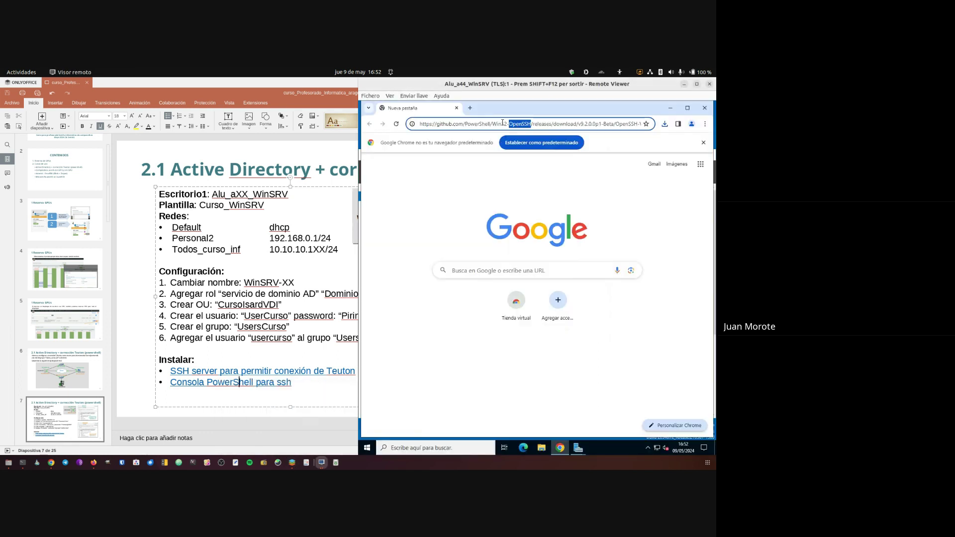
pyautogui.click(502, 123)
pyautogui.hotkey('ctrl', 'a')
pyautogui.press('BackSpace')
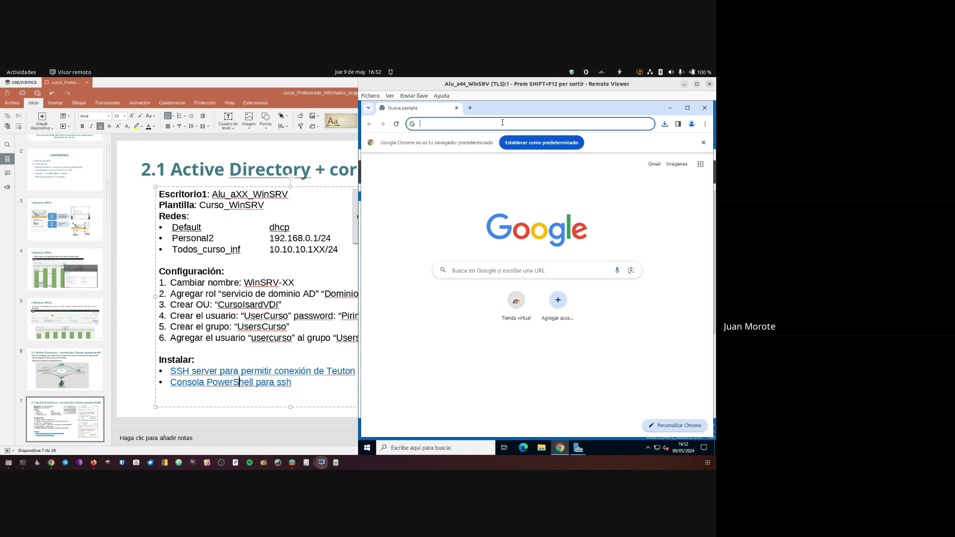
pyautogui.write('https://github.com/PowerShell/PowerShell/releases/download/v7.2.10/PowerShell-7.2.10-win-x64.msi')
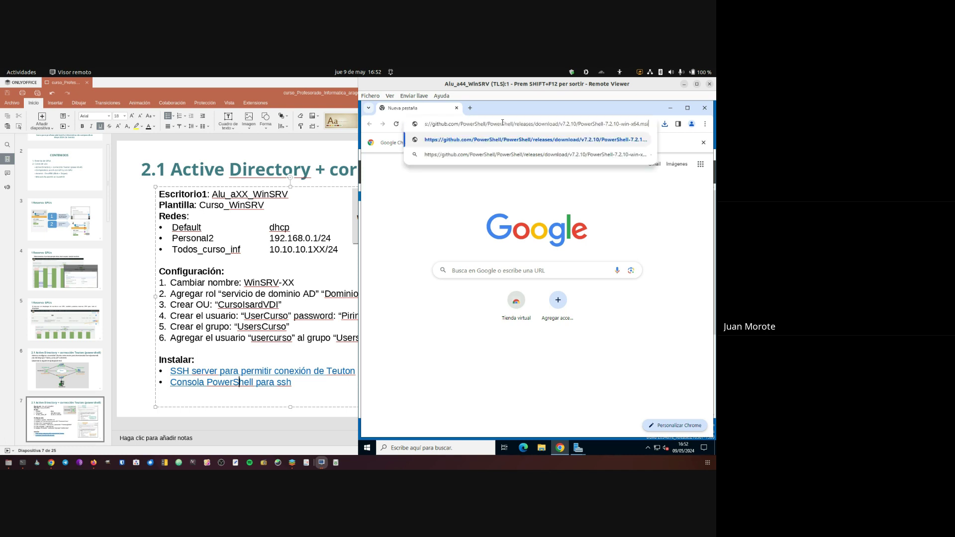
pyautogui.press('Return')
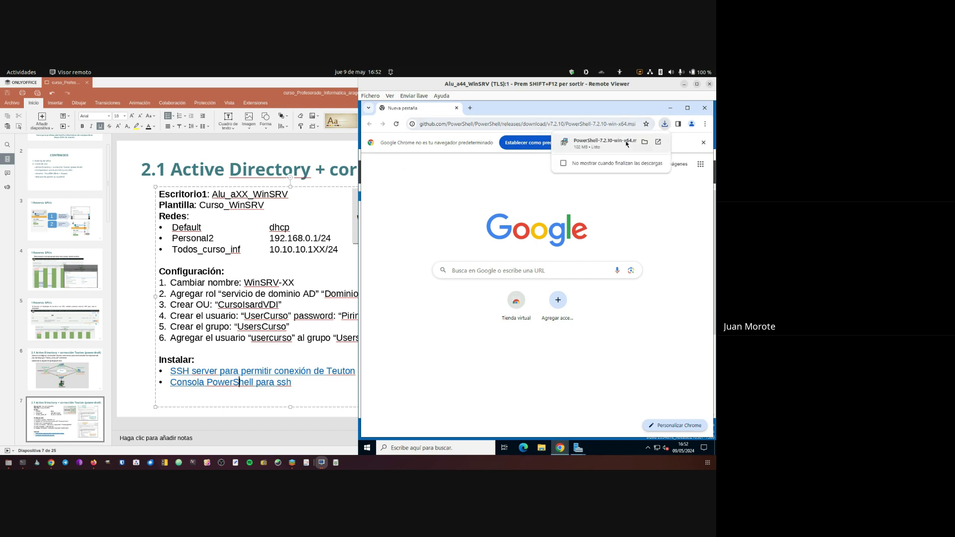
pyautogui.click(626, 144)
# Run the PowerShell 7-x64 setup with default options and approve UAC to install
pyautogui.click(562, 283)
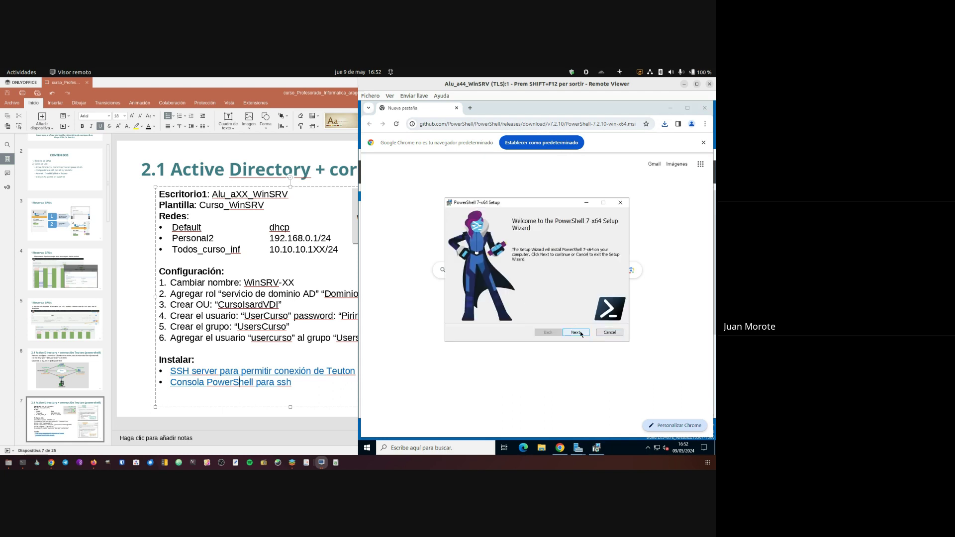
pyautogui.click(580, 334)
pyautogui.click(576, 332)
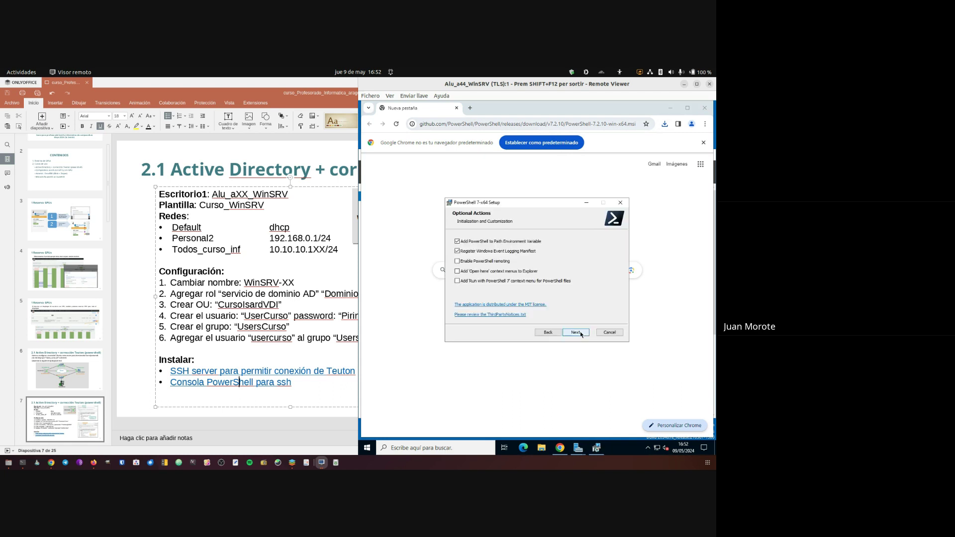
pyautogui.click(580, 331)
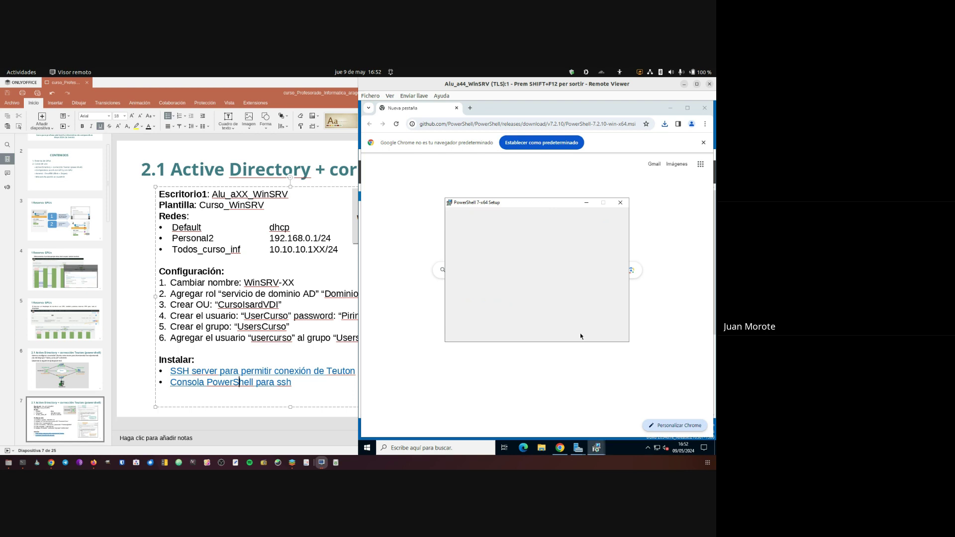
pyautogui.click(577, 332)
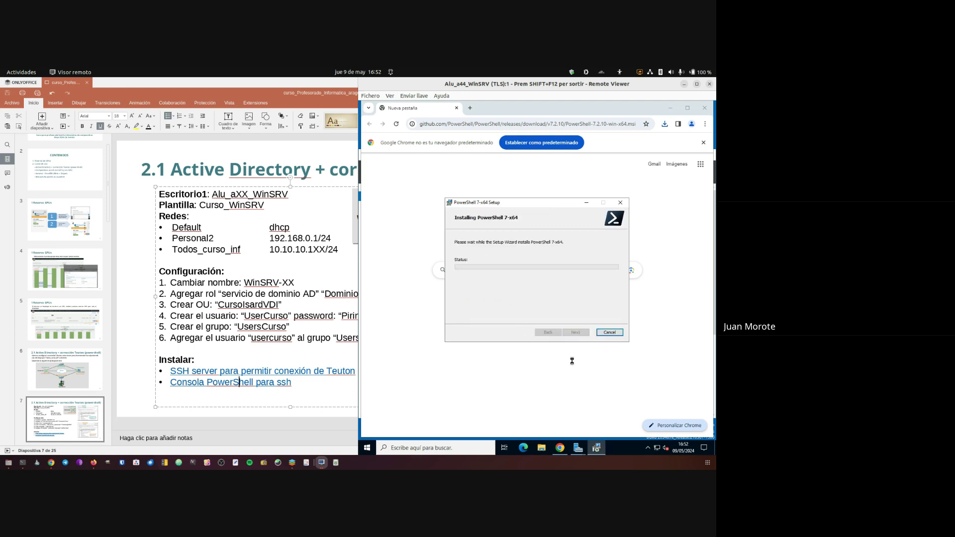
pyautogui.click(517, 329)
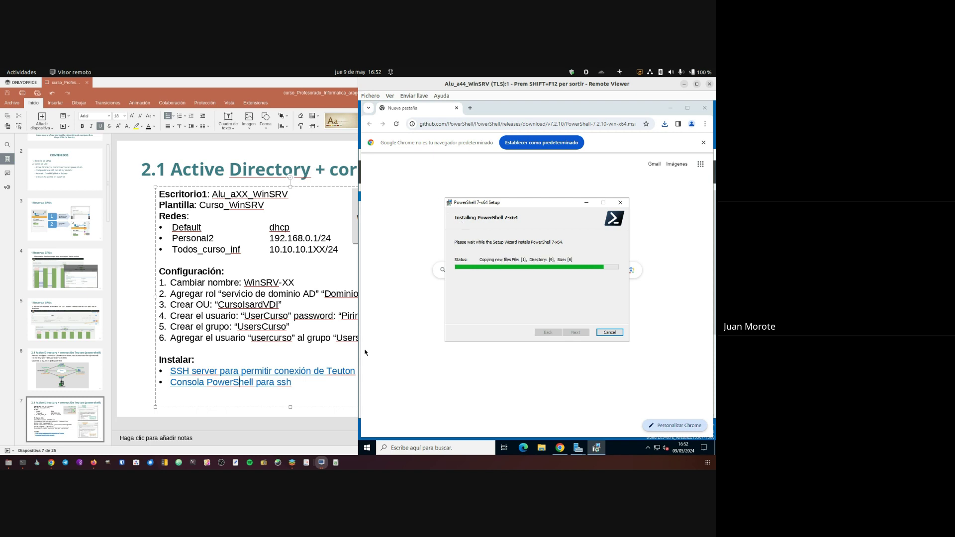
# Check the Windows 10 client, then finish PowerShell 7 setup without launching PowerShell
pyautogui.click(322, 463)
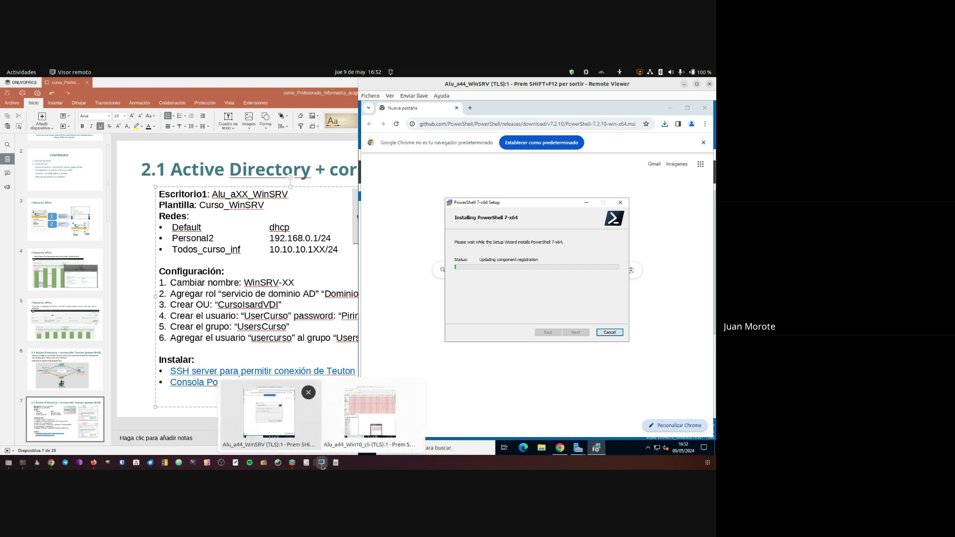
pyautogui.click(354, 429)
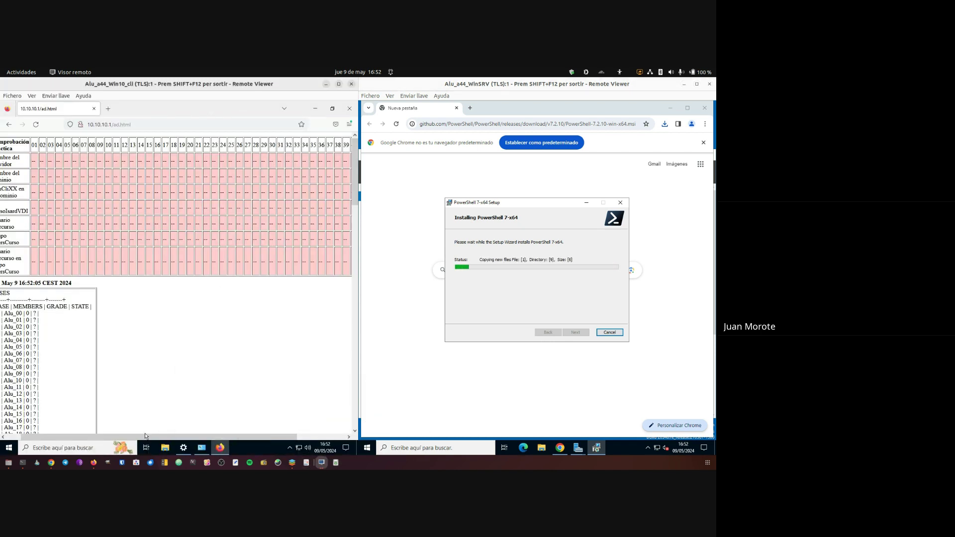
pyautogui.moveTo(145, 437); pyautogui.dragTo(282, 438)
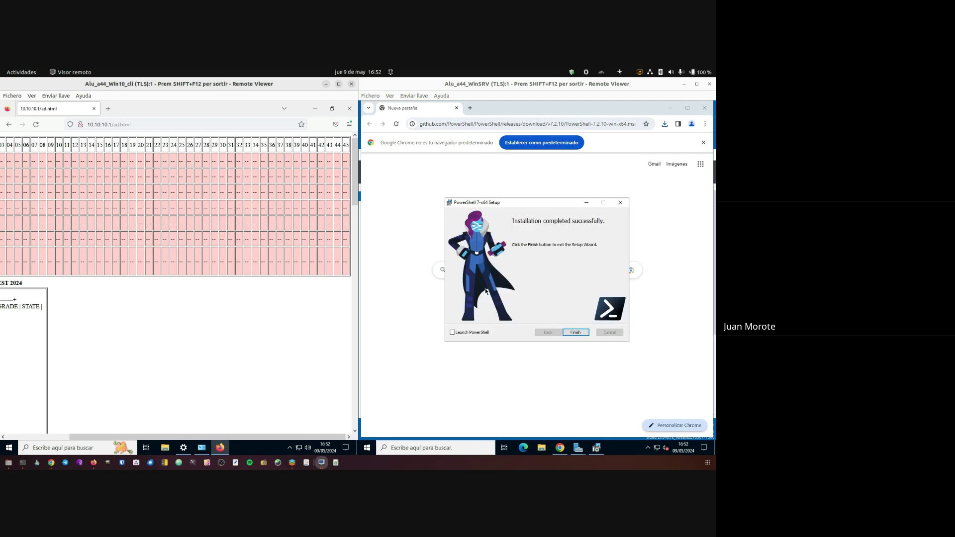
pyautogui.click(572, 332)
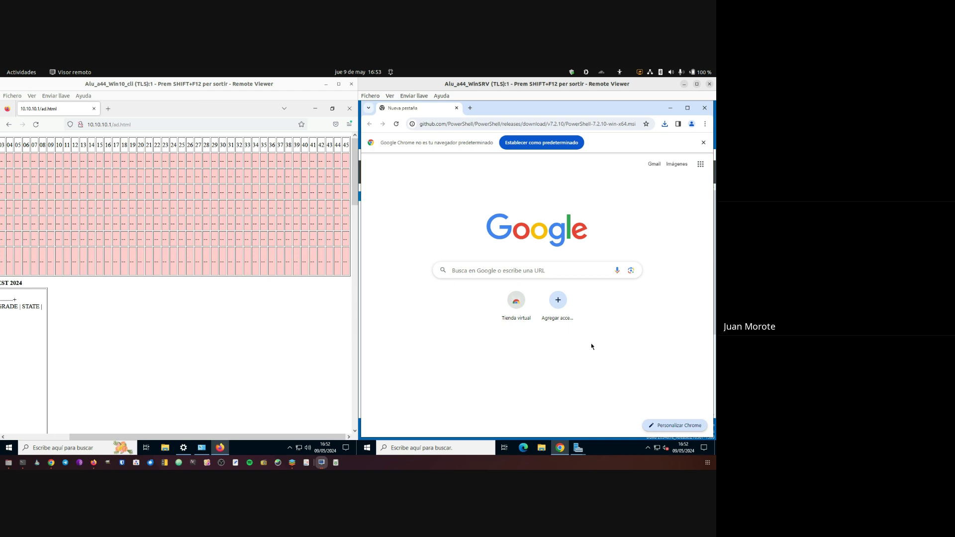
# Close the finished Add Roles installation wizard
pyautogui.moveTo(581, 453)
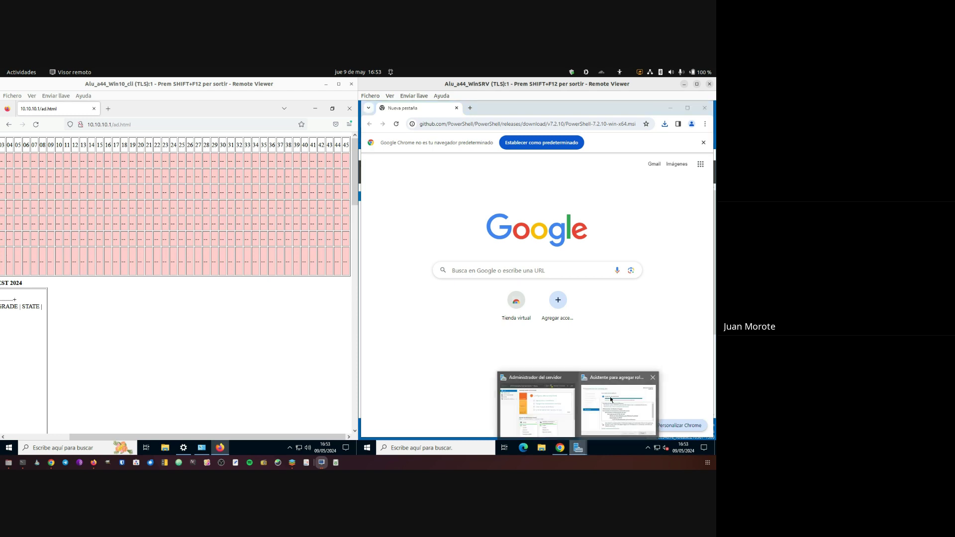
pyautogui.click(610, 396)
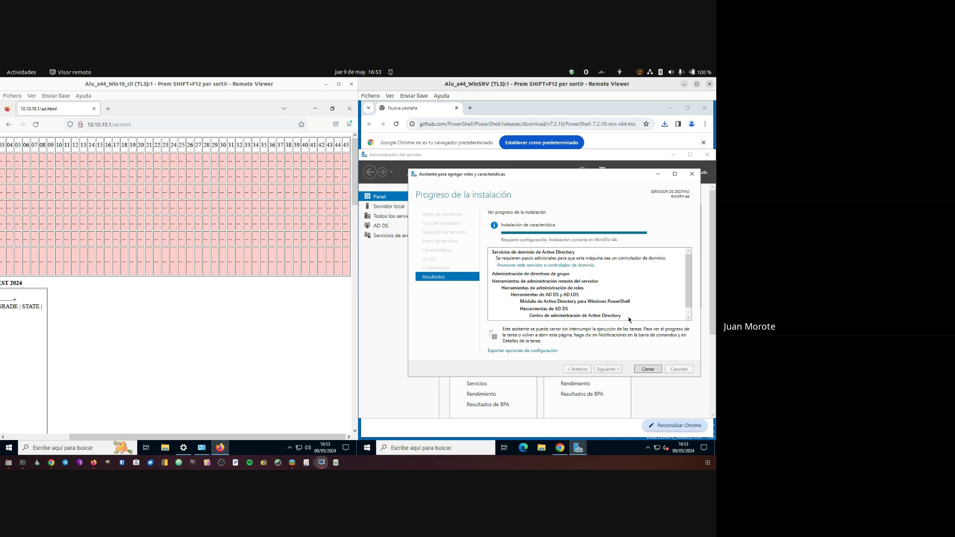
pyautogui.click(648, 370)
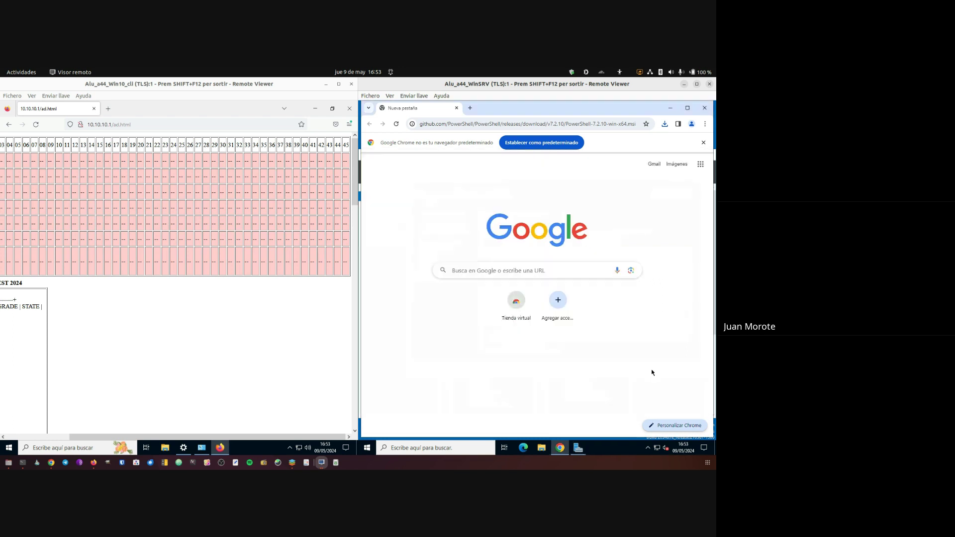
# From Server Manager's notifications, choose 'Promover este servidor a controlador de dominio'
pyautogui.click(580, 449)
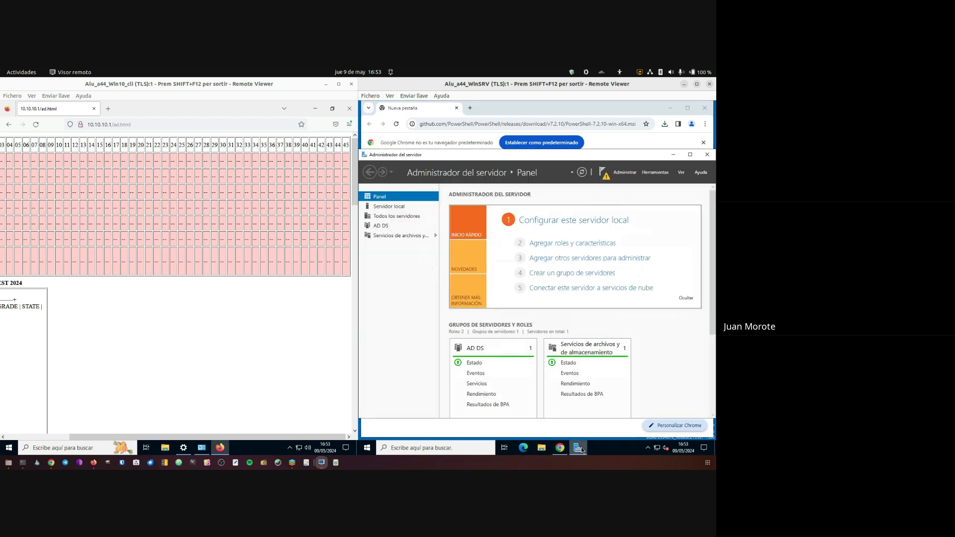
pyautogui.click(615, 174)
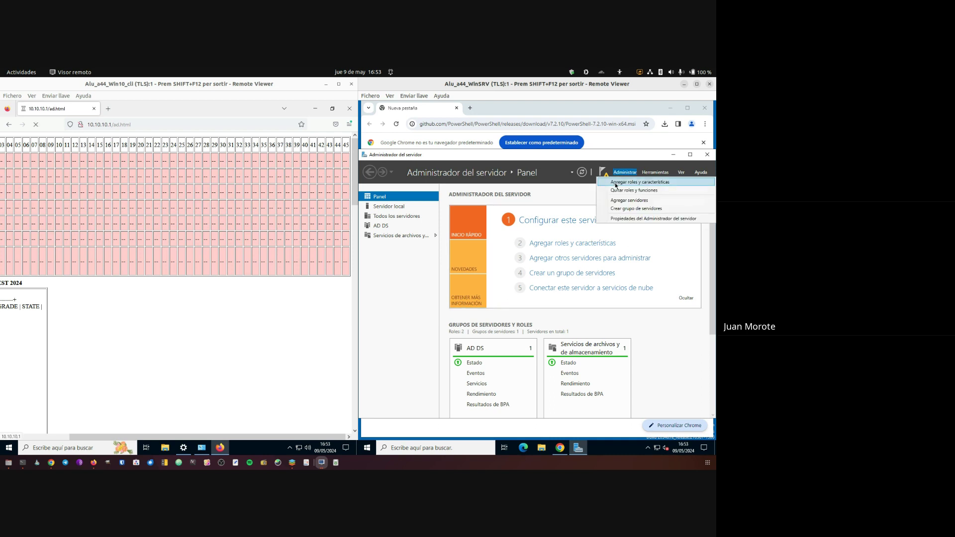
pyautogui.click(604, 174)
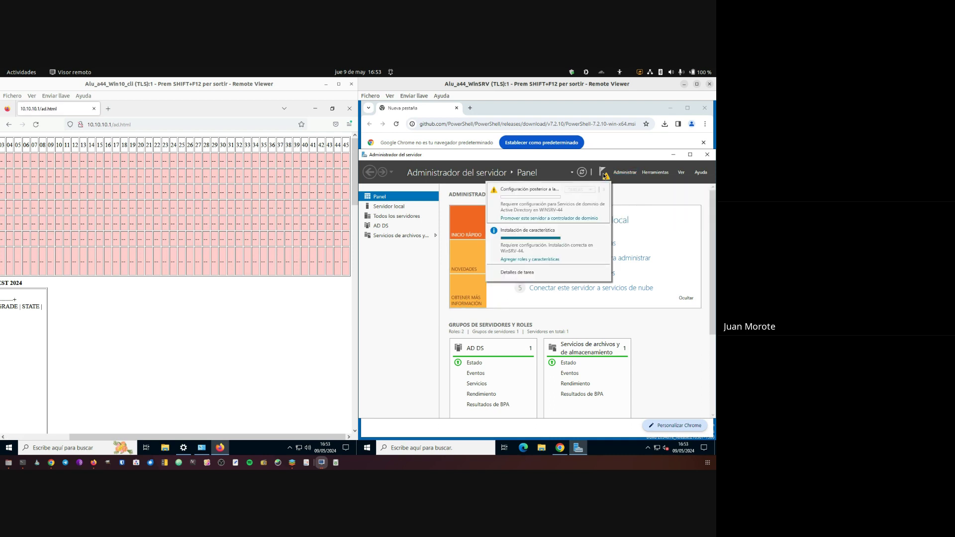
pyautogui.click(540, 219)
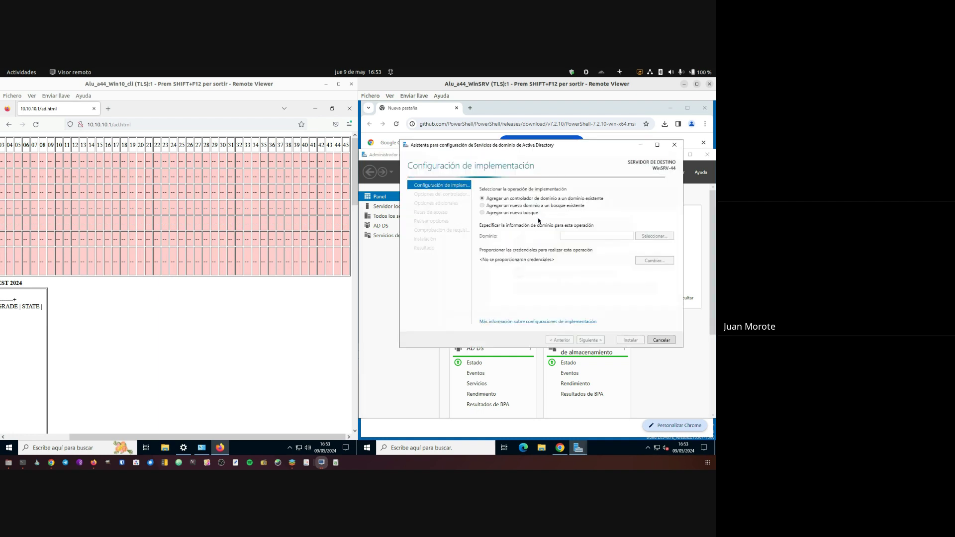
# Enter Dominio44.es as the existing domain to join
pyautogui.click(575, 232)
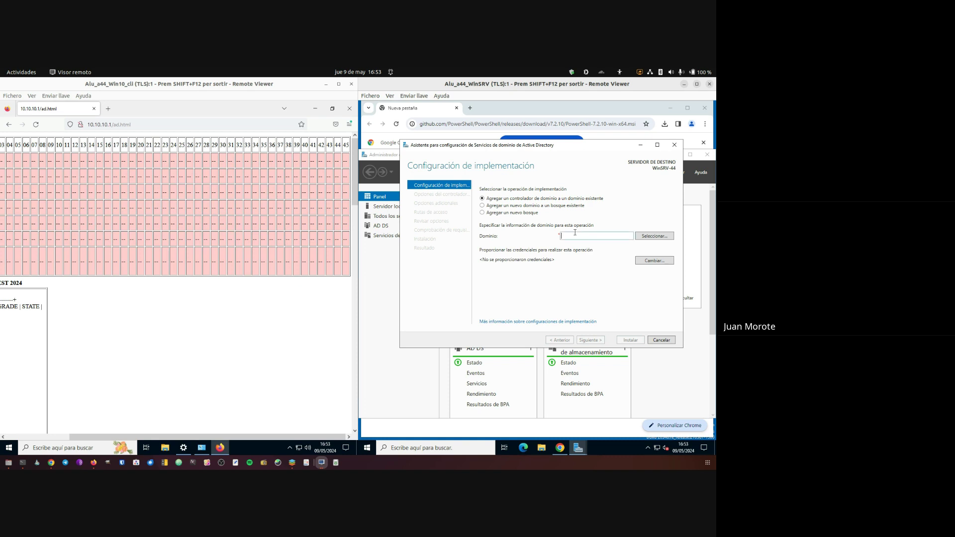
pyautogui.write('Dominio')
pyautogui.write('44.es')
pyautogui.press('BackSpace')
pyautogui.press('BackSpace')
# Supply administrator credentials, dismiss the domain contact error, and attempt to continue
pyautogui.click(643, 237)
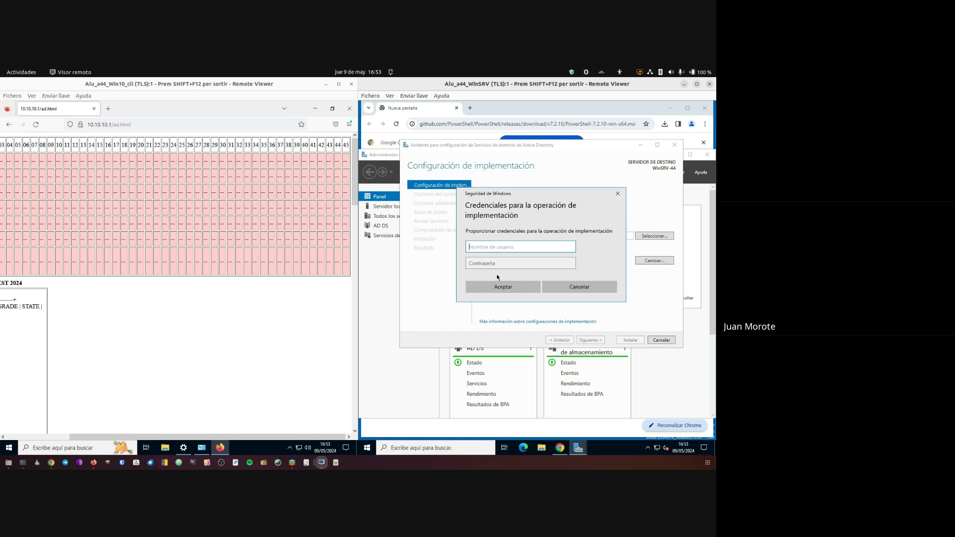
pyautogui.write('isard')
pyautogui.press('Tab')
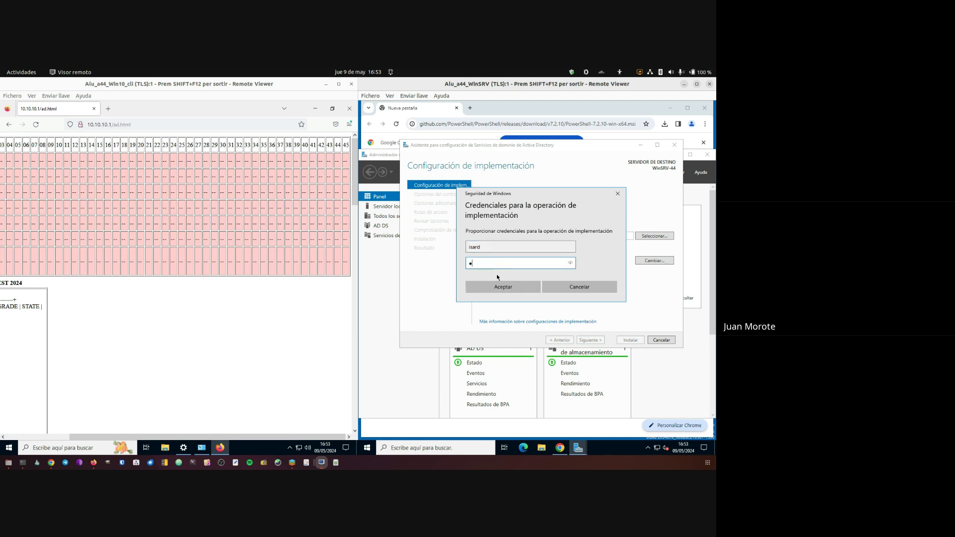
pyautogui.press('Return')
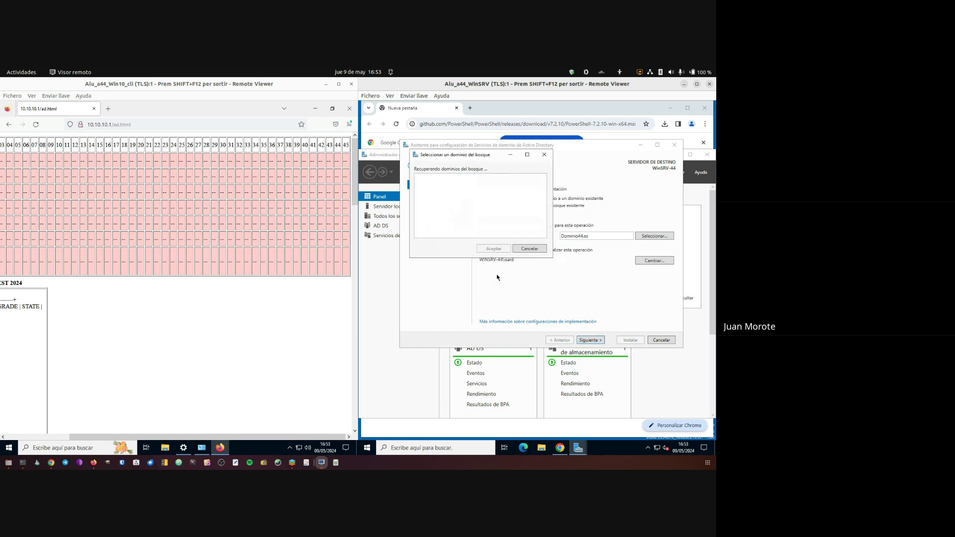
pyautogui.click(521, 250)
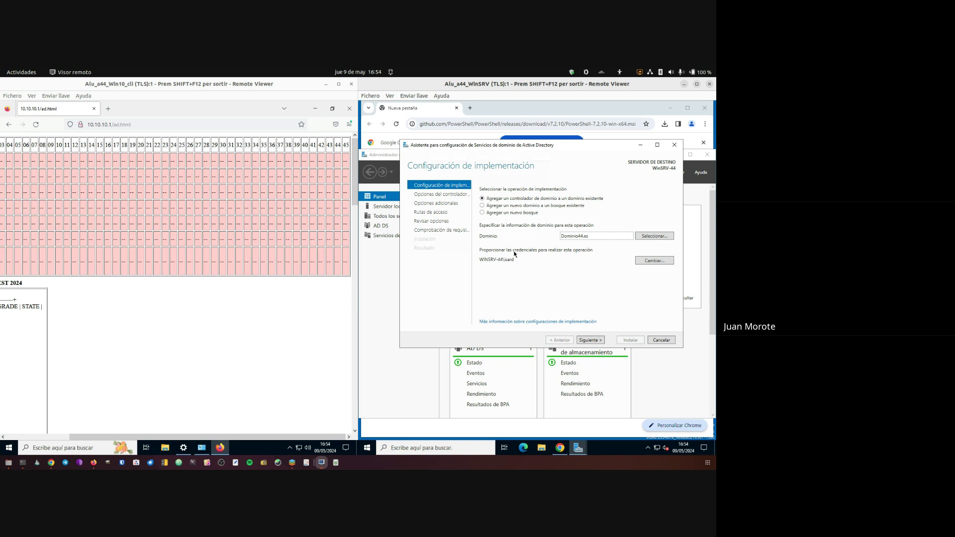
pyautogui.click(596, 341)
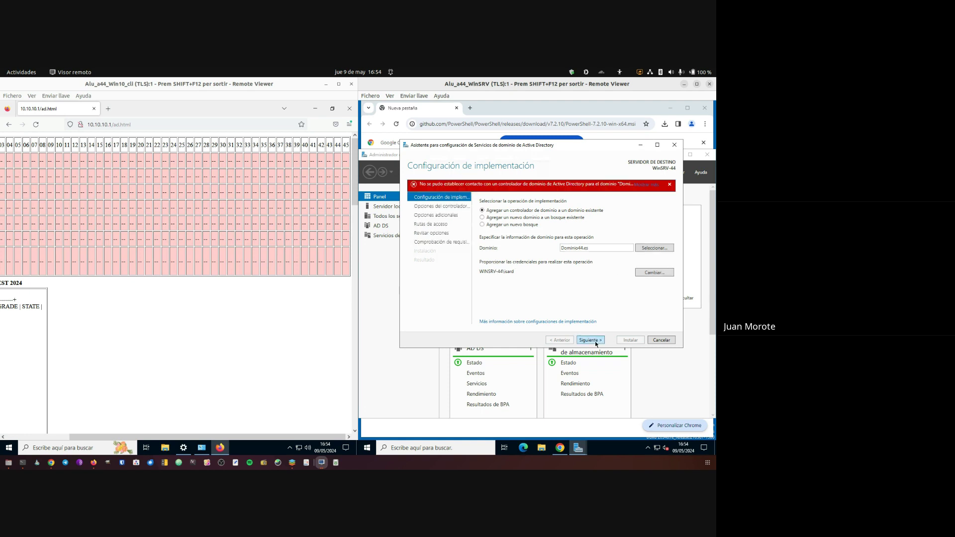
pyautogui.moveTo(500, 193)
# Switch to adding a new forest and enter its root domain name
pyautogui.click(501, 225)
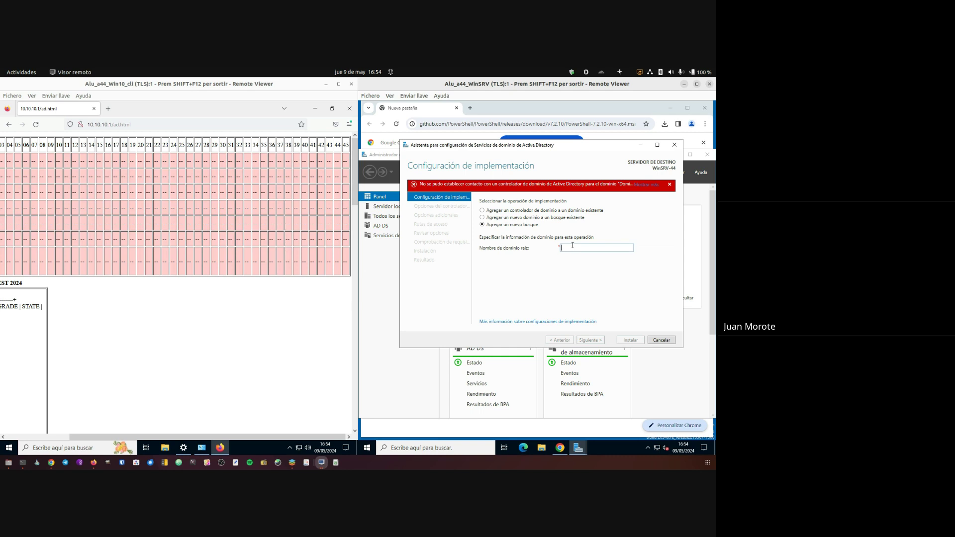
pyautogui.write('Do')
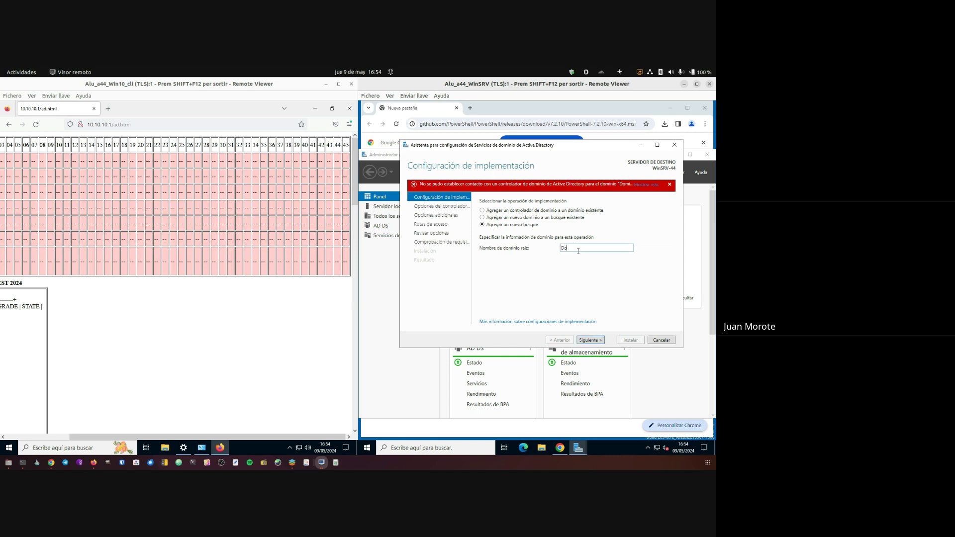
pyautogui.write('minio44.es')
pyautogui.click(599, 340)
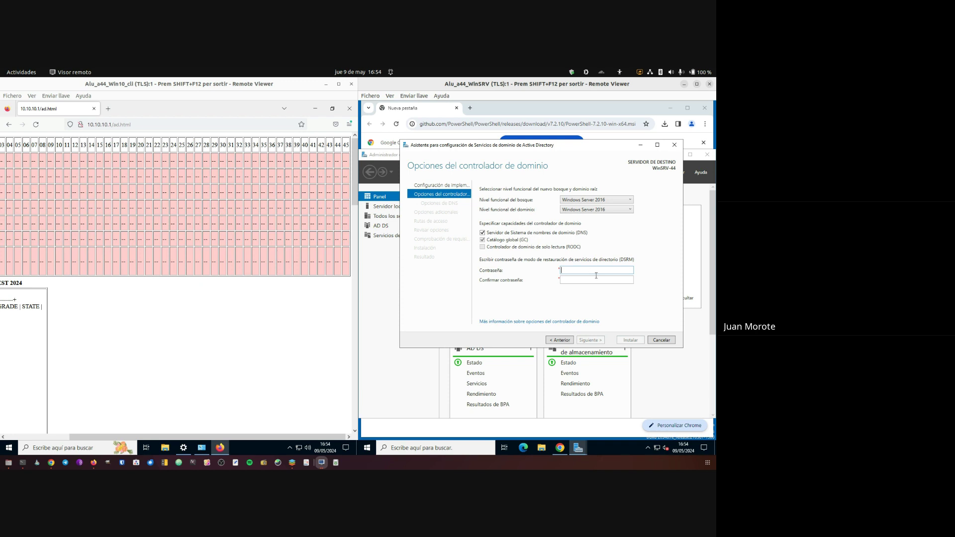
# Enter and confirm the Directory Services Restore Mode password, then continue to DNS options
pyautogui.write('•••')
pyautogui.press('Tab')
pyautogui.write('••••')
pyautogui.press('BackSpace')
pyautogui.press('BackSpace')
pyautogui.press('BackSpace')
pyautogui.write('••••••')
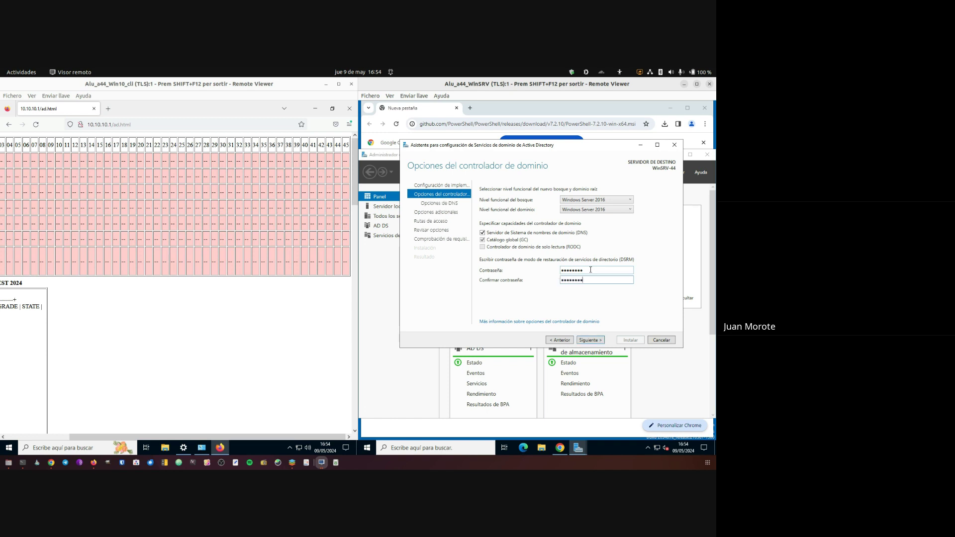
pyautogui.click(600, 341)
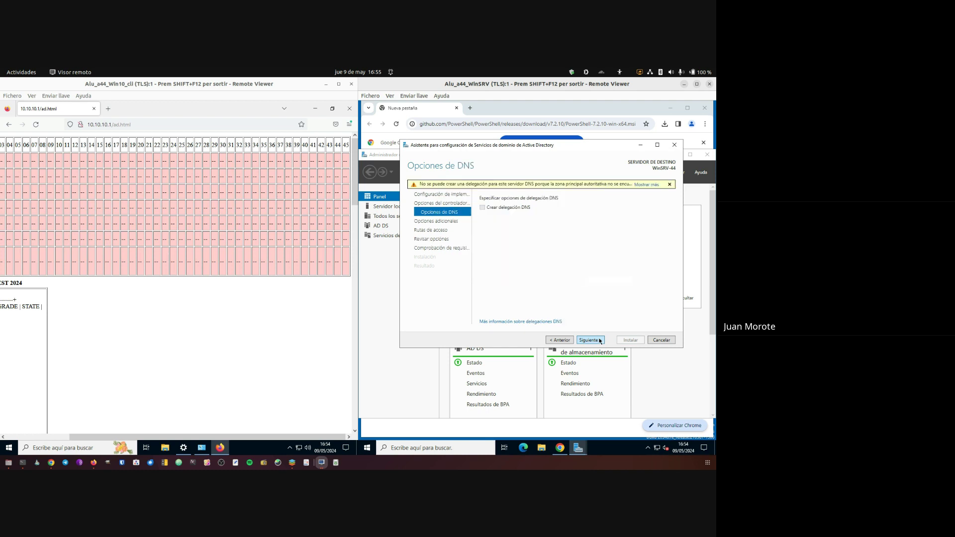
# Accept the DNS options, then bring up the Win10 client's network connections
pyautogui.click(600, 341)
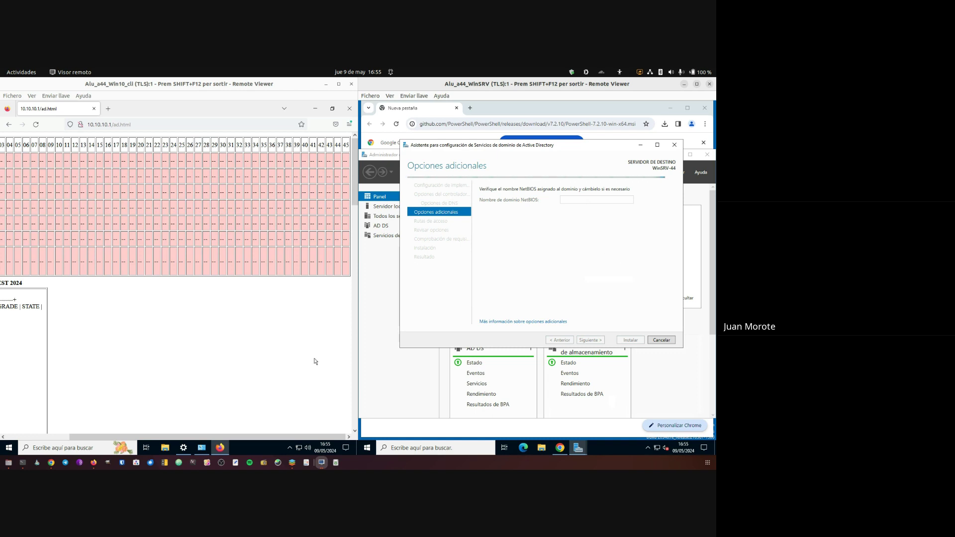
pyautogui.click(321, 463)
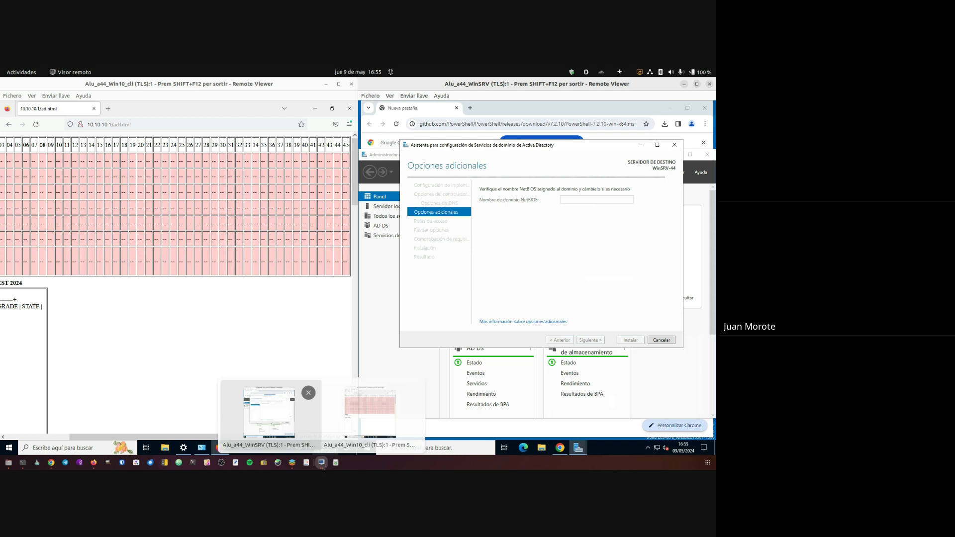
pyautogui.click(348, 423)
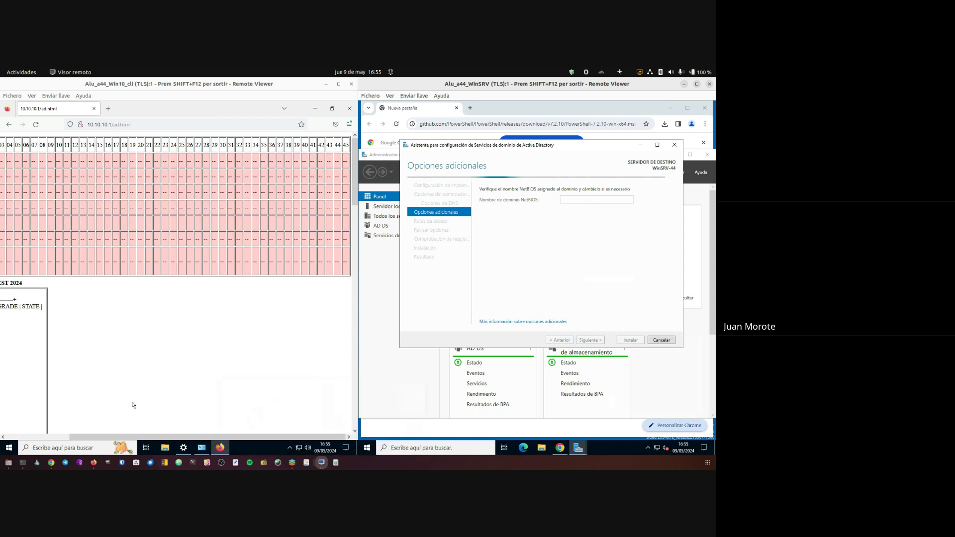
pyautogui.click(202, 448)
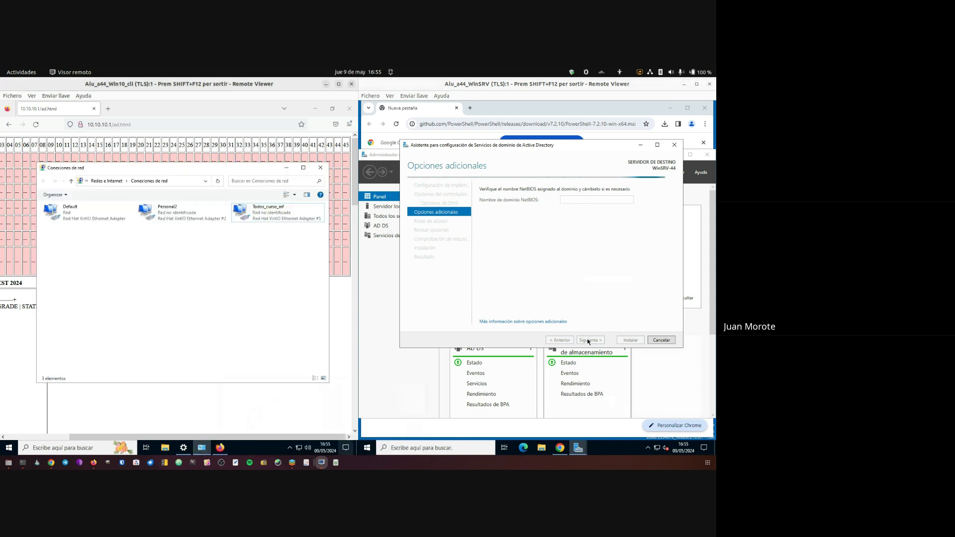
# Accept NetBIOS name DOMINIO44 and default folder paths, and run the prerequisite check after review
pyautogui.click(579, 203)
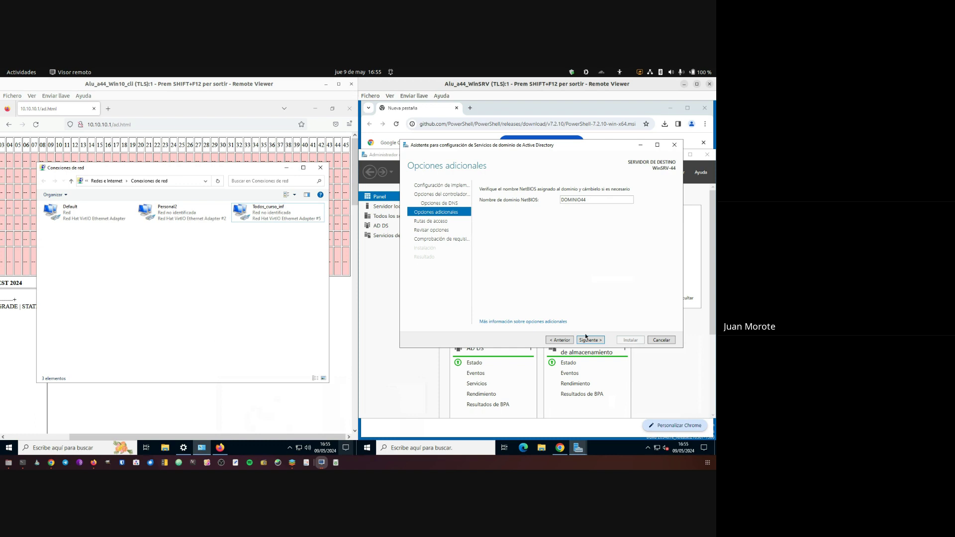
pyautogui.click(597, 342)
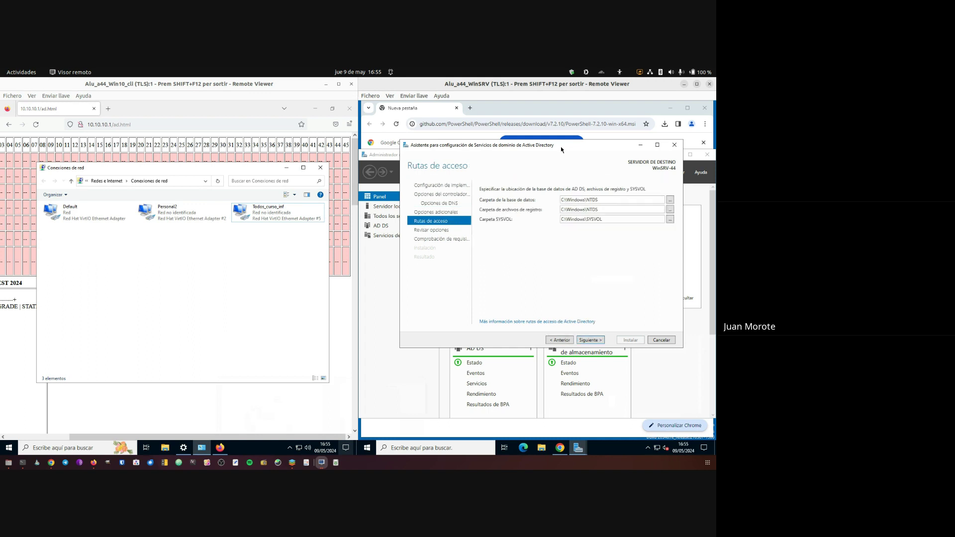
pyautogui.click(600, 341)
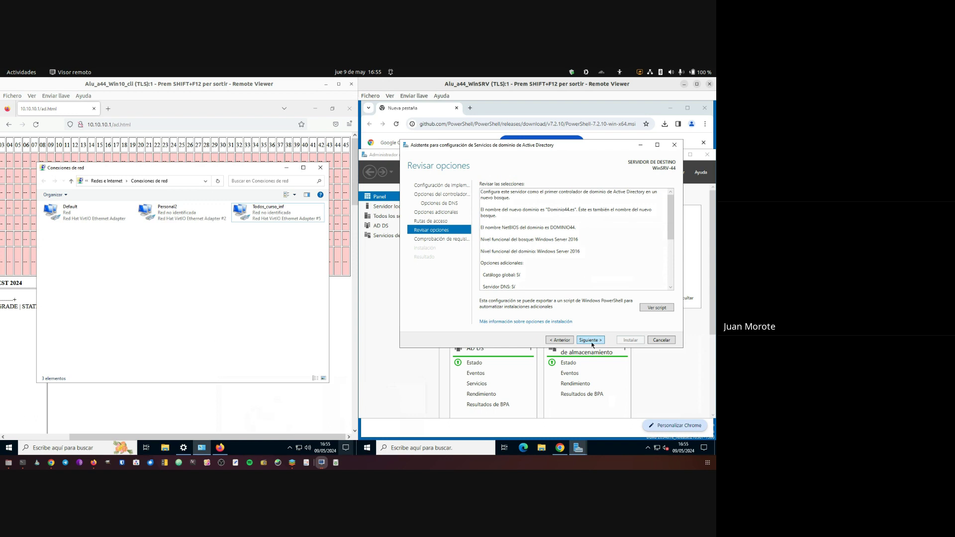
pyautogui.click(592, 342)
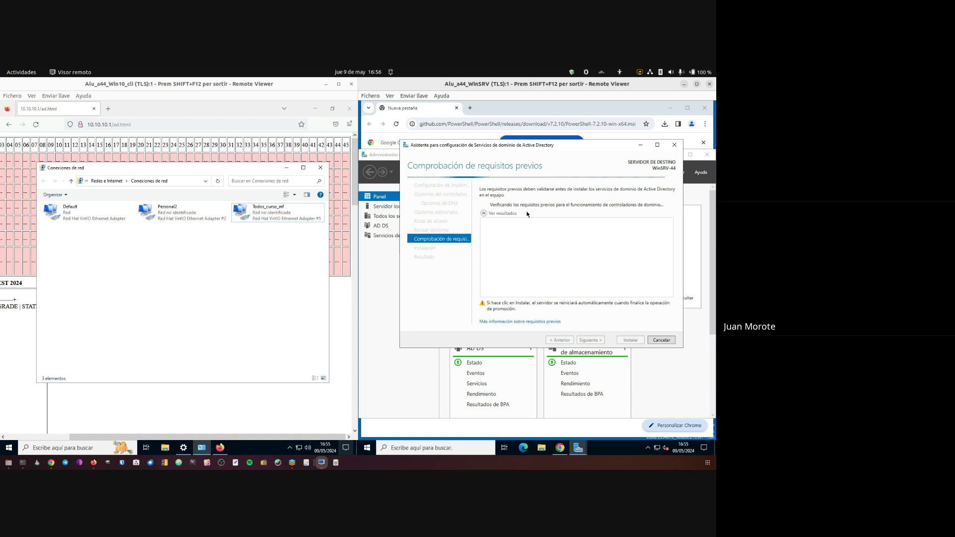
# Launch Command Prompt on the Win10 client via a 'term' Start search, then begin the AD DS installation
pyautogui.click(10, 448)
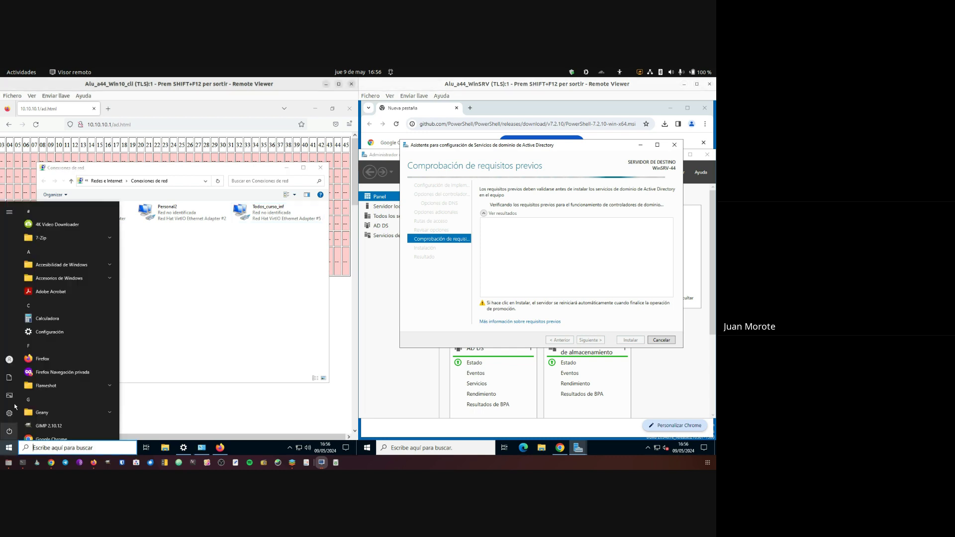
pyautogui.moveTo(17, 385)
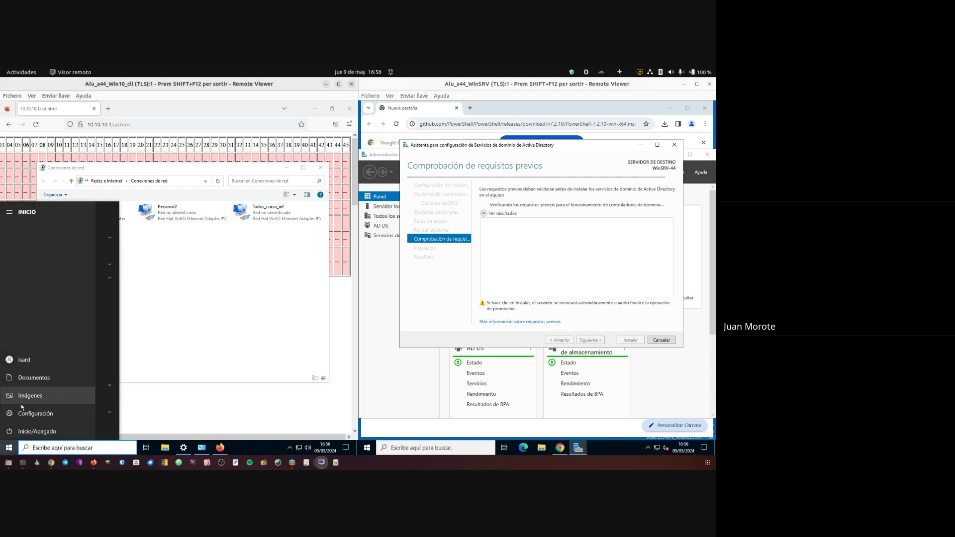
pyautogui.write('termn')
pyautogui.press('Return')
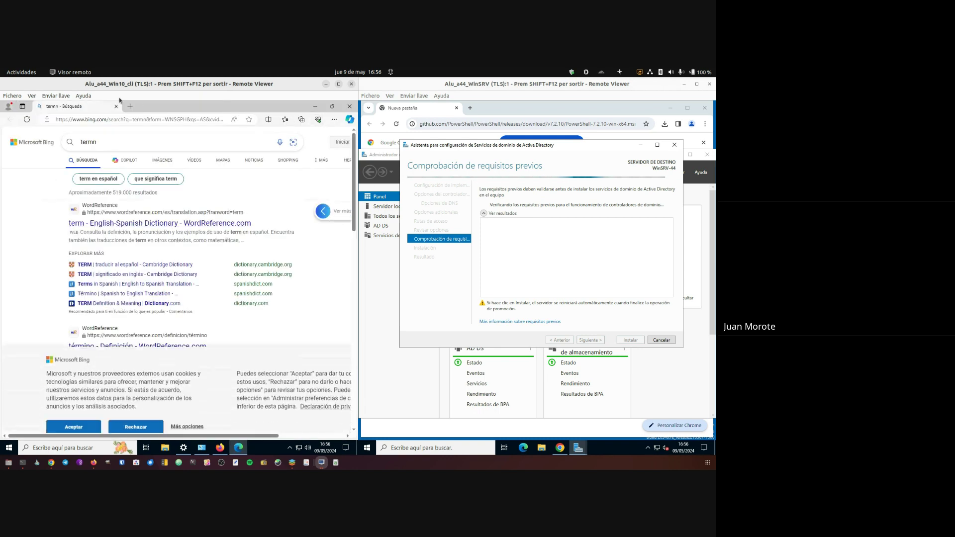
pyautogui.click(114, 106)
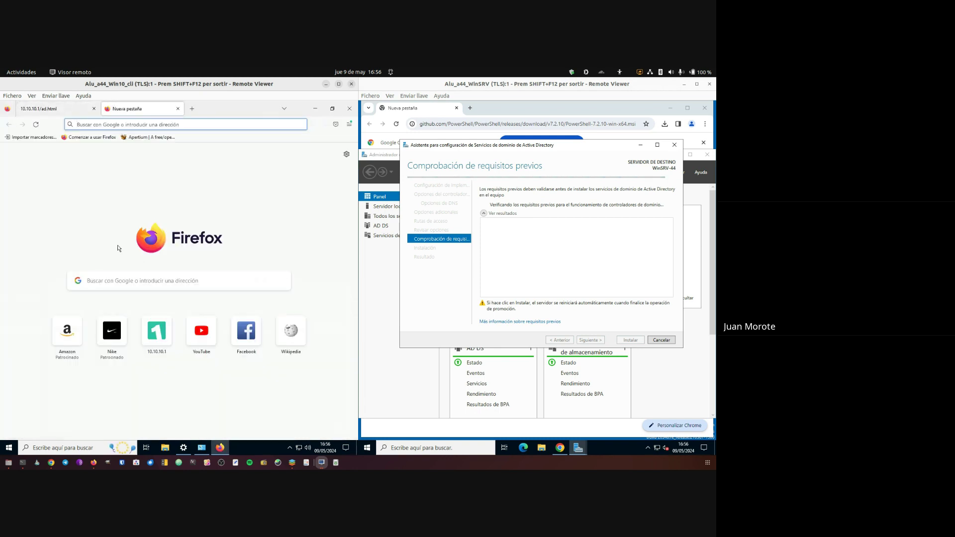
pyautogui.click(8, 448)
pyautogui.write('term')
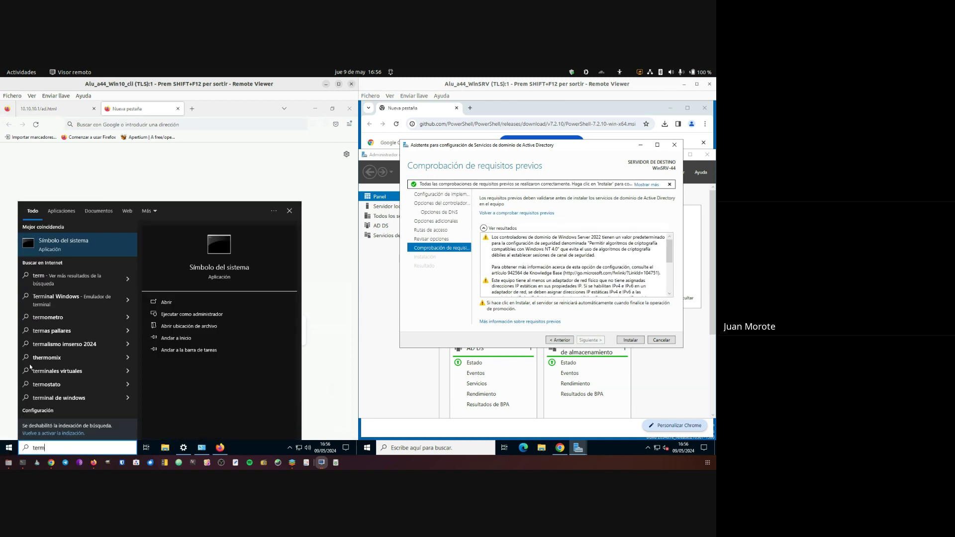
pyautogui.click(214, 245)
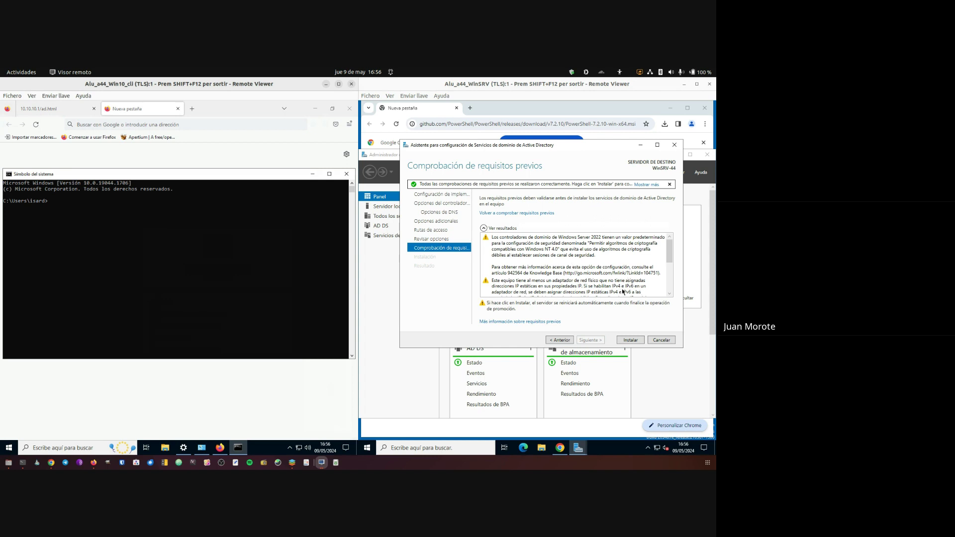
pyautogui.scroll(-3, 623, 292)
pyautogui.click(639, 341)
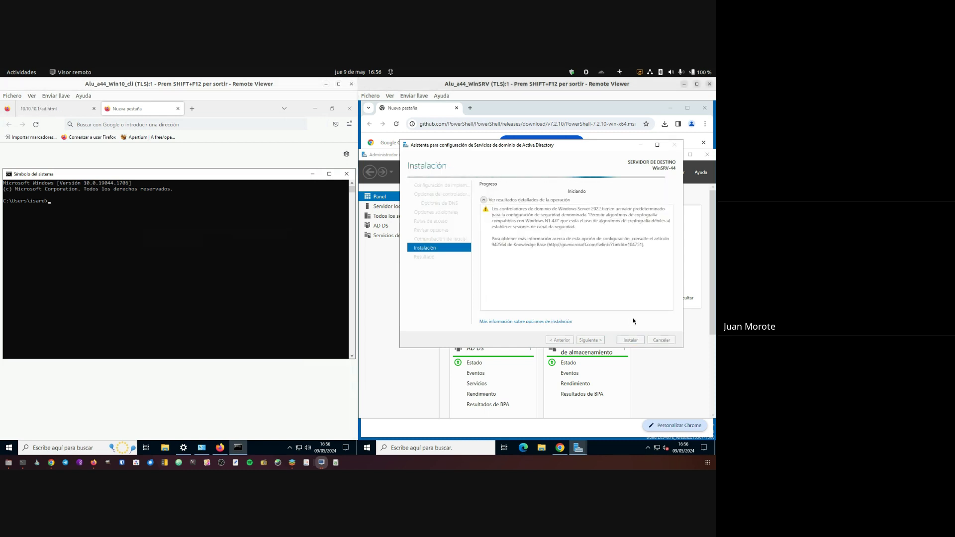
# Ping 192.168.0.1 from the client's Command Prompt and stop it with Ctrl+C
pyautogui.click(270, 311)
pyautogui.write('ping')
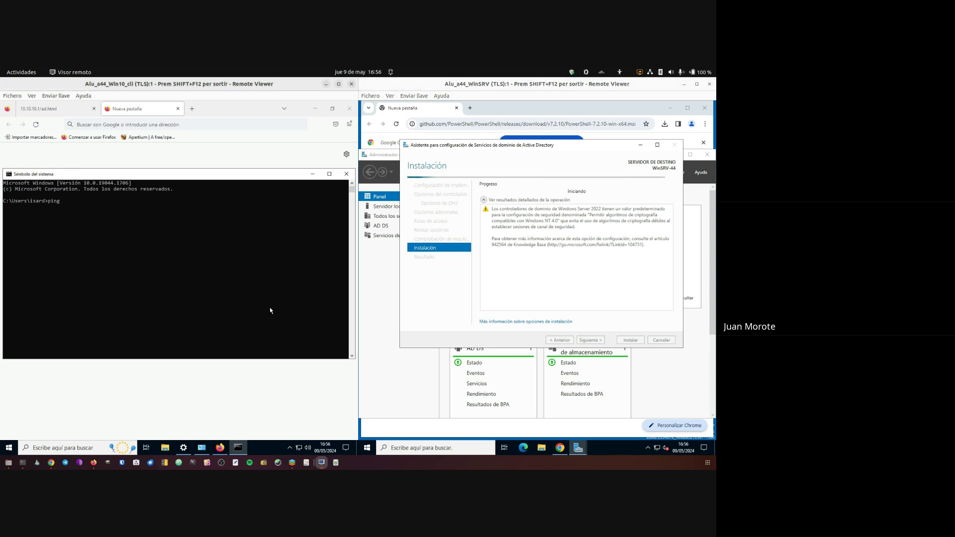
pyautogui.write(' 192.168.0.1')
pyautogui.press('Return')
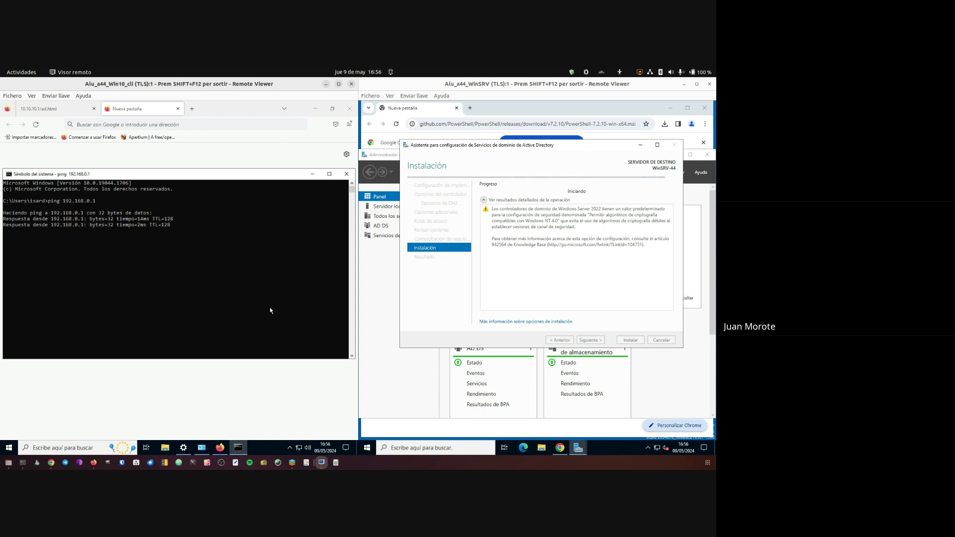
pyautogui.hotkey('ctrl', 'c')
# SSH to the server at 192.168.0.1, accept its host key, then exit the session
pyautogui.write('ssh')
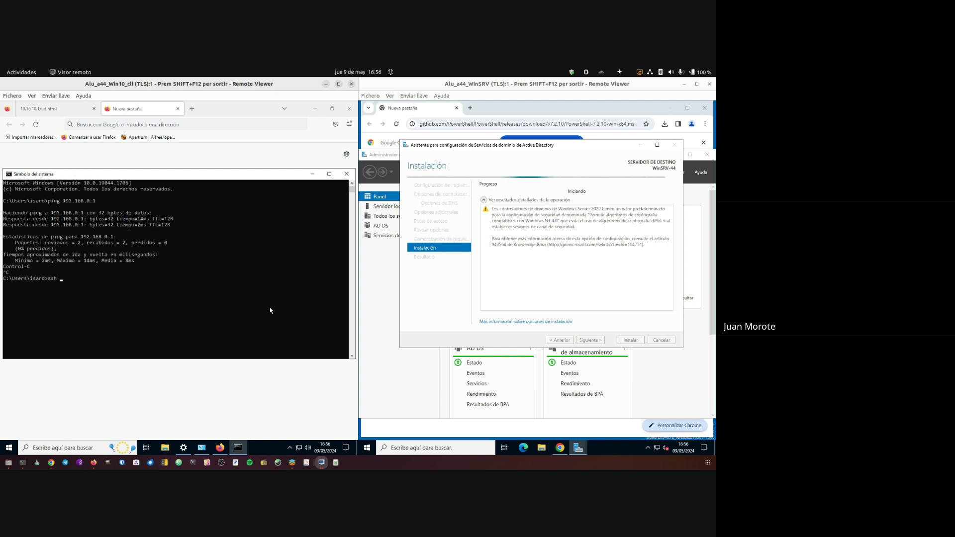
pyautogui.write(' i')
pyautogui.write('sadrt')
pyautogui.write('@')
pyautogui.write('1')
pyautogui.write('92.168.0.1')
pyautogui.press('Return')
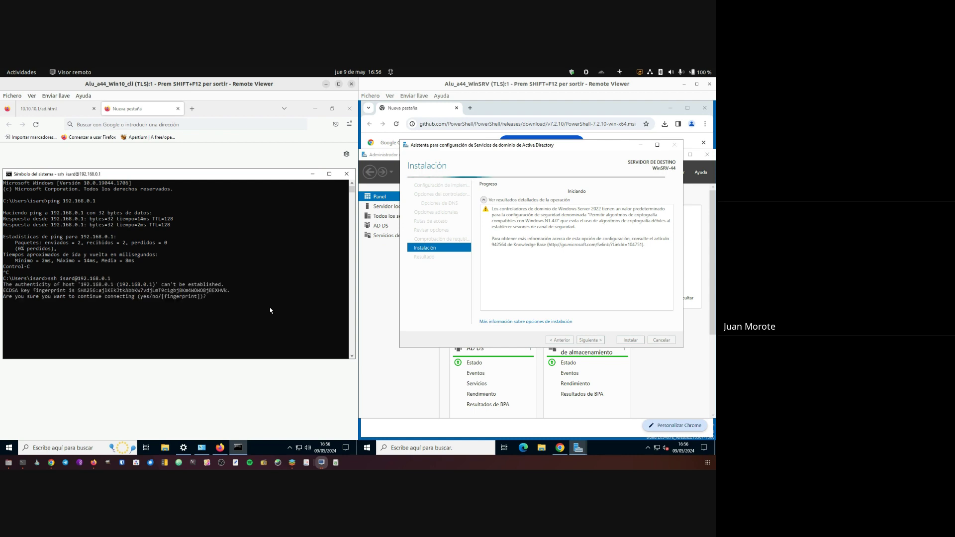
pyautogui.write('yes')
pyautogui.press('Return')
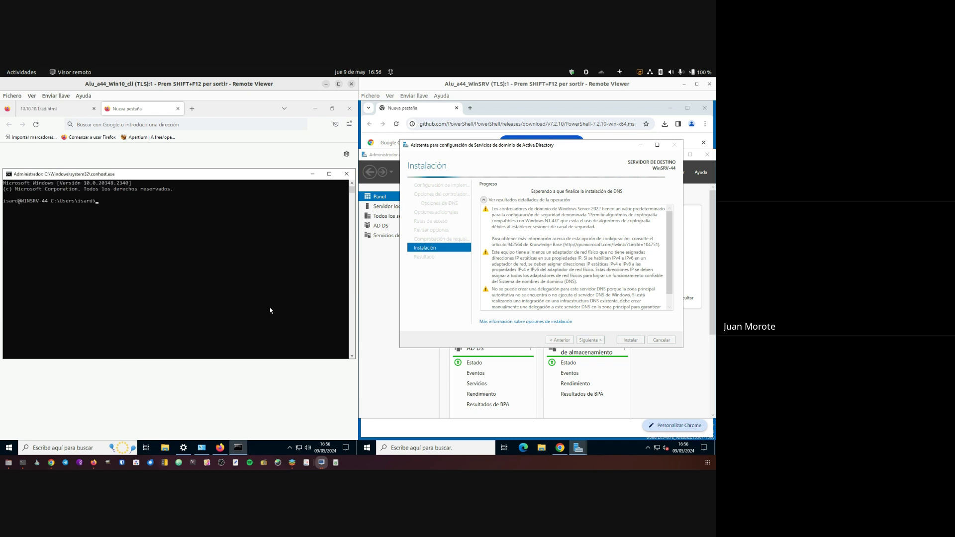
pyautogui.write('exit')
pyautogui.press('Return')
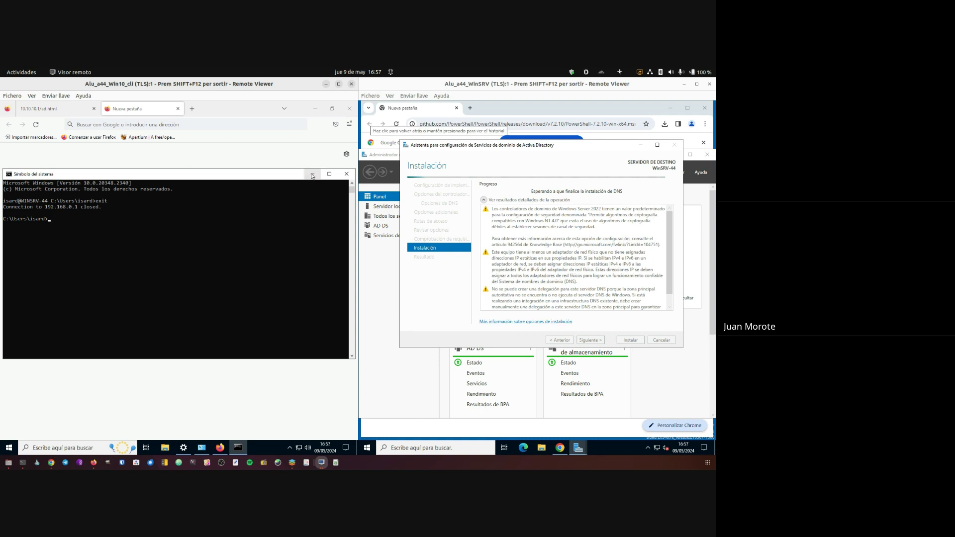
# Show Firefox's ad.html check page alongside the command prompt and scroll through its check table
pyautogui.click(72, 109)
pyautogui.click(343, 173)
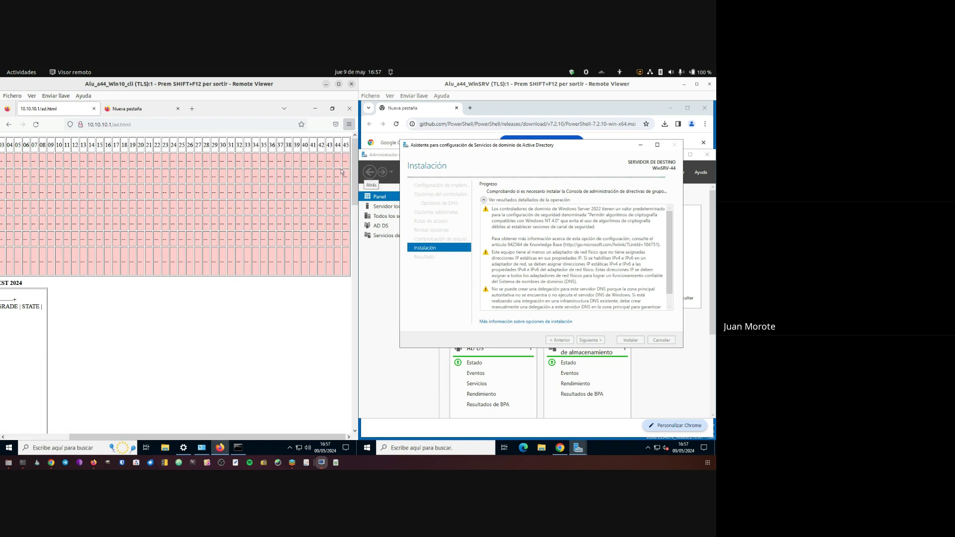
pyautogui.hotkey('ctrl', 'l')
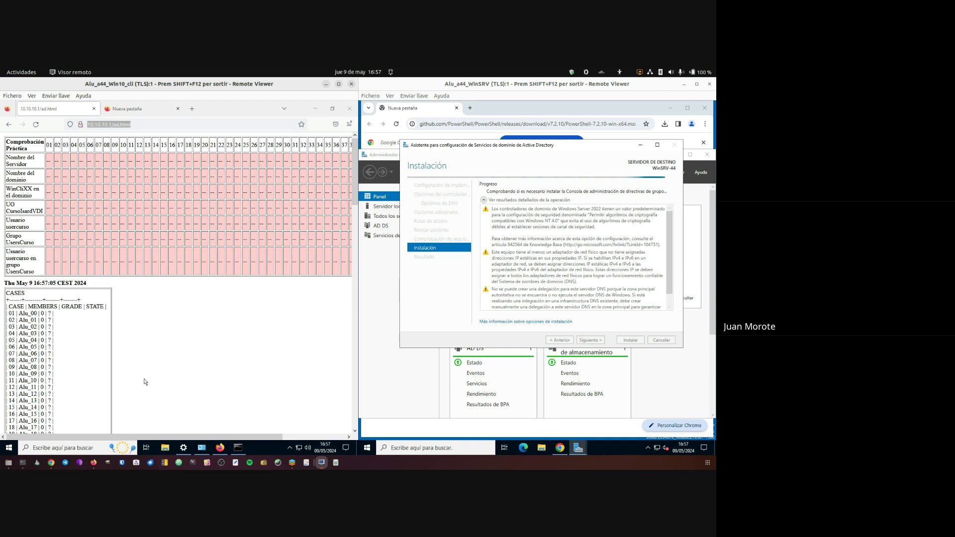
pyautogui.hscroll(3, 146, 382)
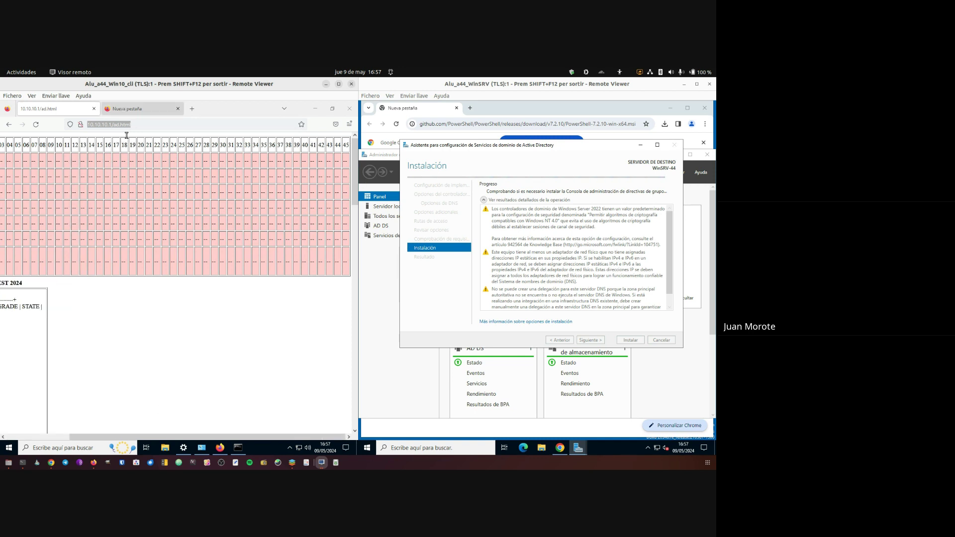
pyautogui.click(238, 451)
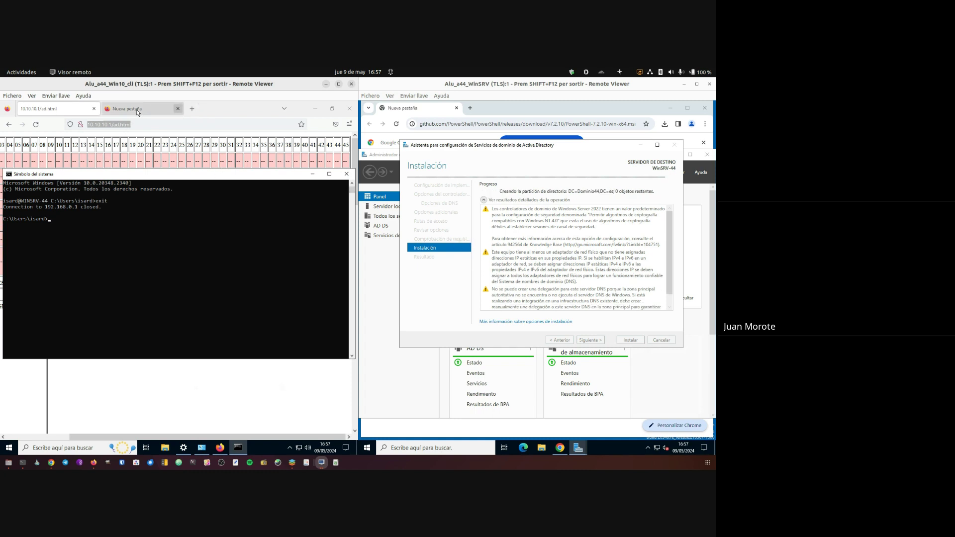
pyautogui.click(62, 113)
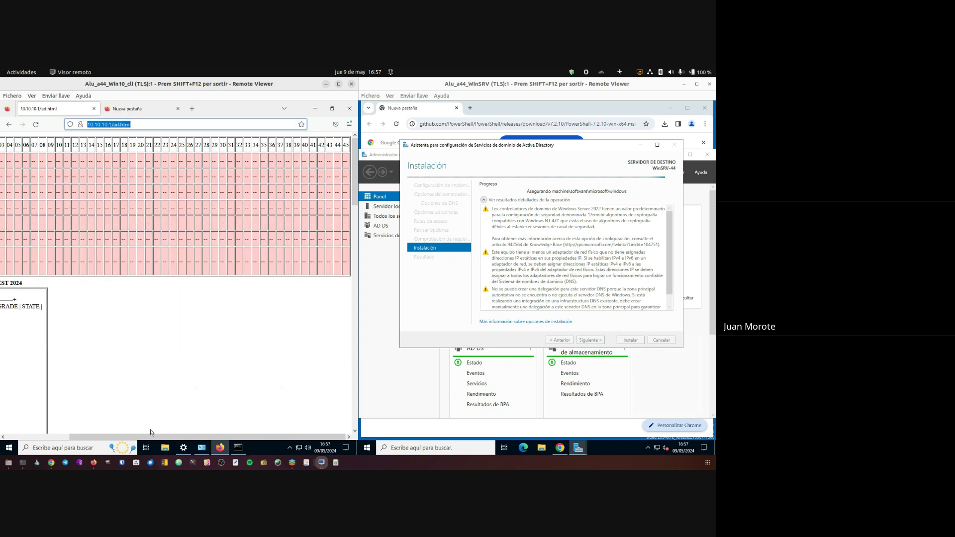
pyautogui.click(59, 438)
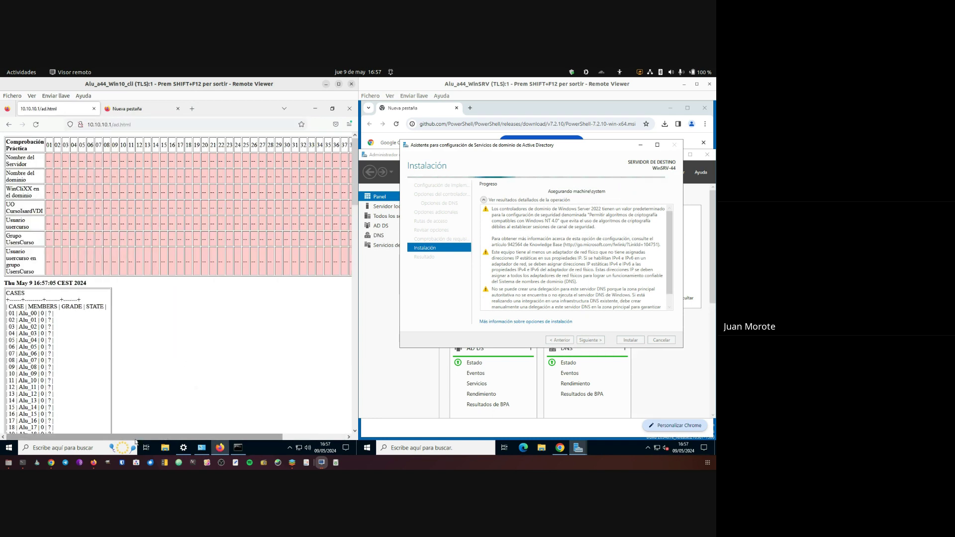
pyautogui.hscroll(3, 259, 438)
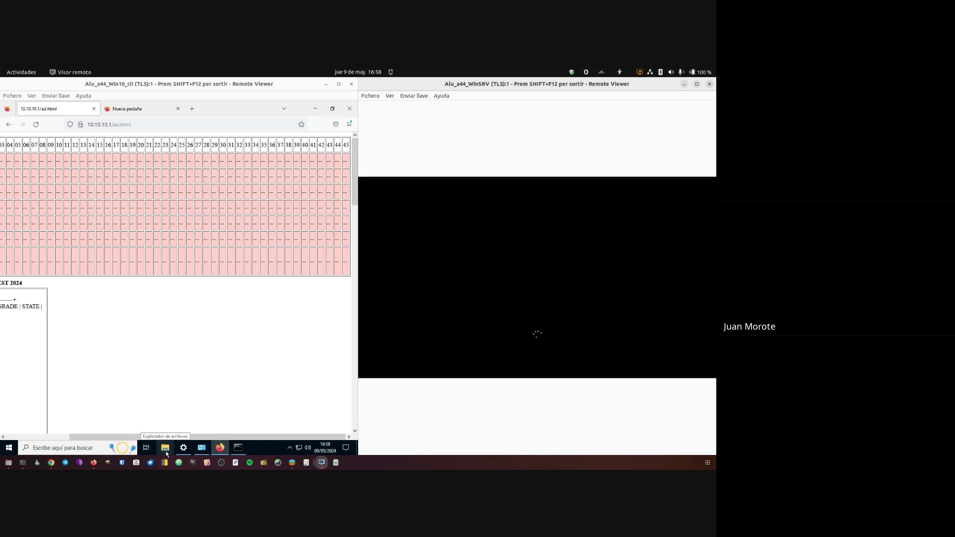
# Rename the PC to WinCli-44 with the restart postponed, then bring up Network Connections
pyautogui.moveTo(185, 450)
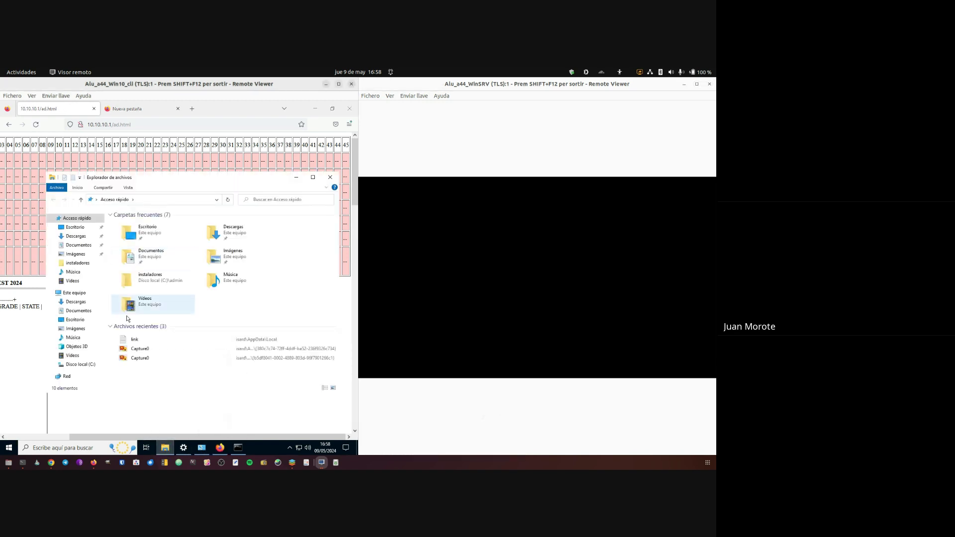
pyautogui.rightClick(68, 294)
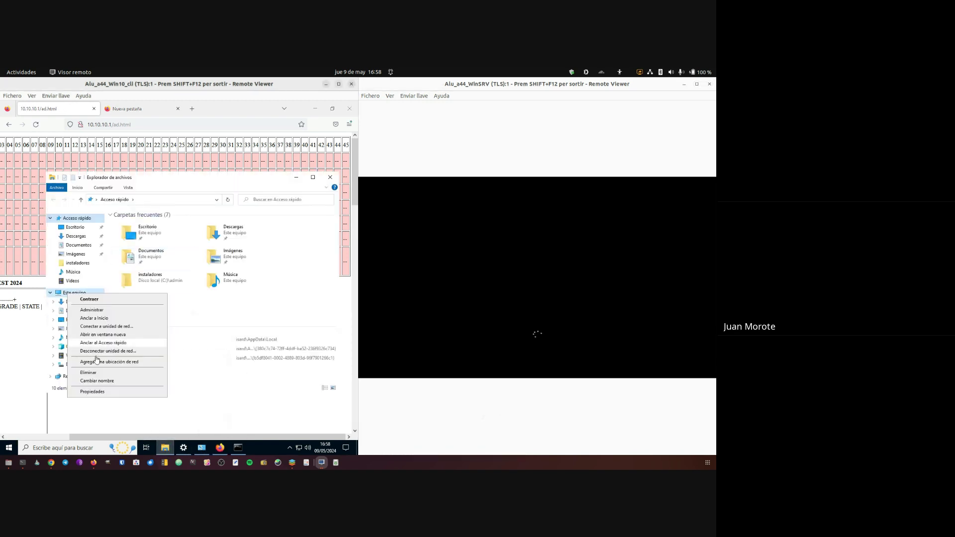
pyautogui.click(93, 391)
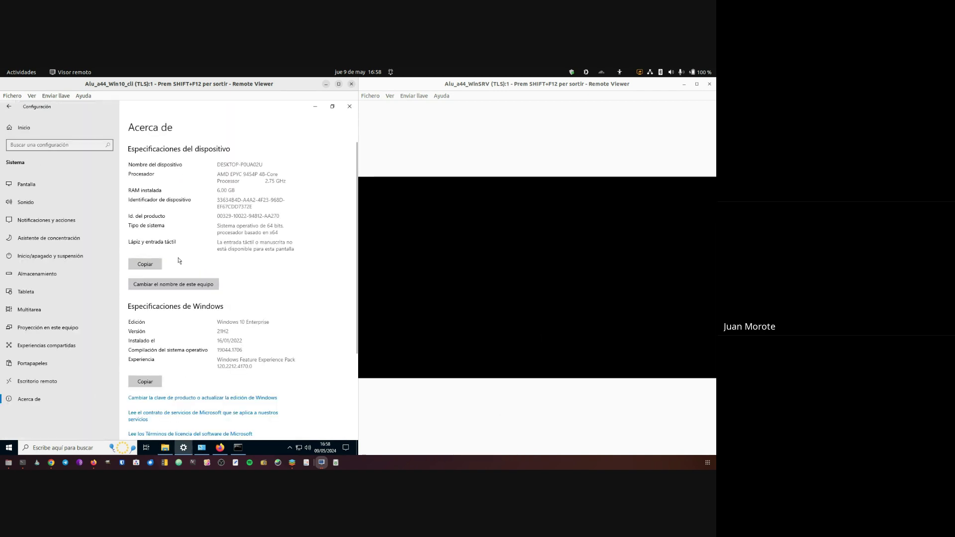
pyautogui.click(158, 286)
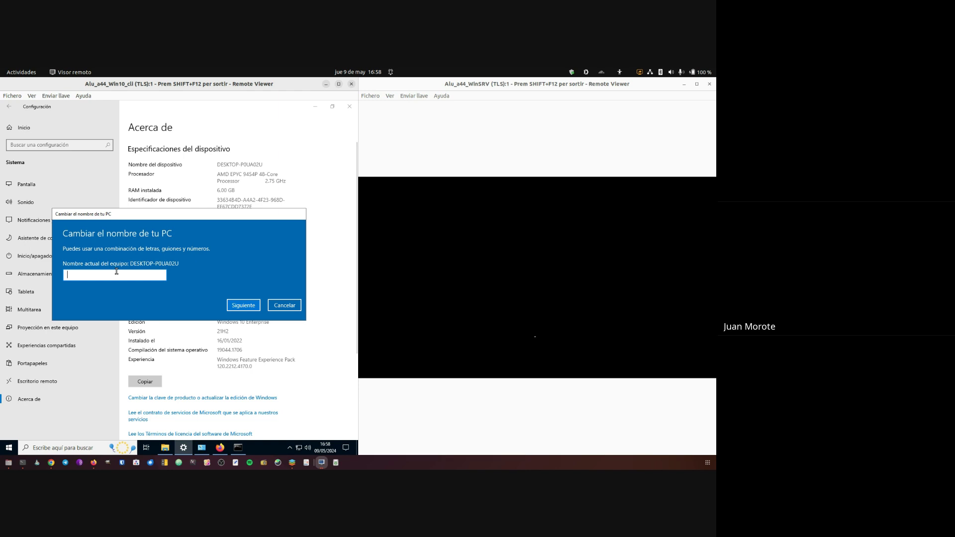
pyautogui.write('WinCli-44')
pyautogui.click(243, 304)
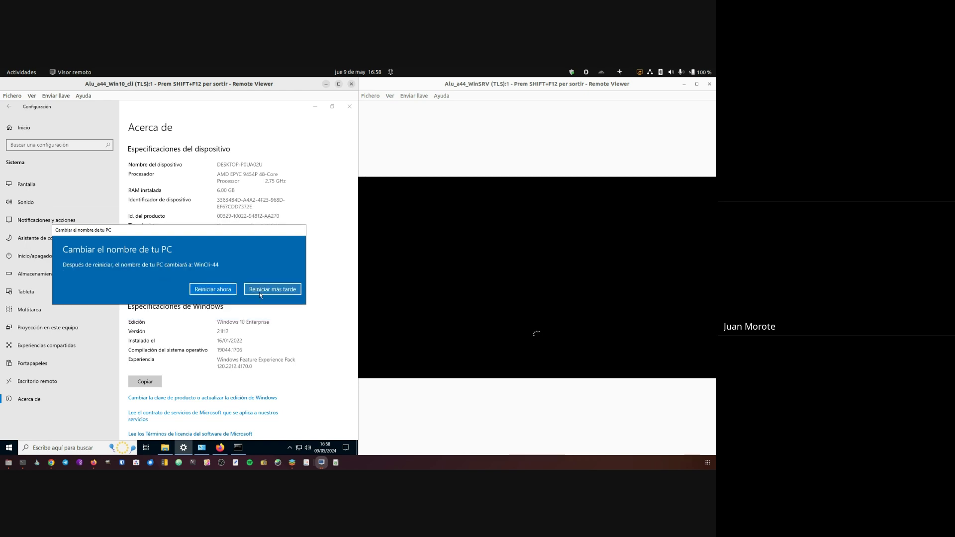
pyautogui.click(264, 291)
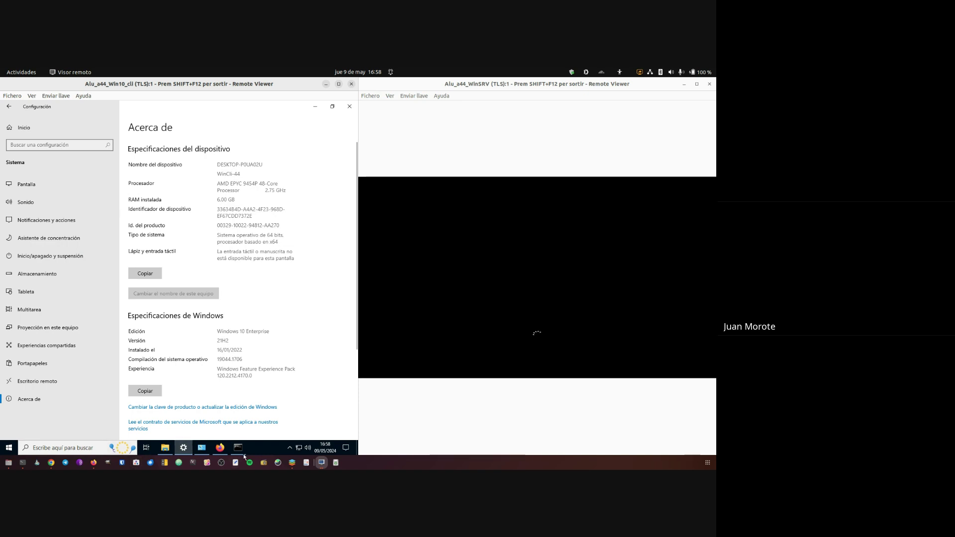
pyautogui.moveTo(175, 451)
pyautogui.click(202, 449)
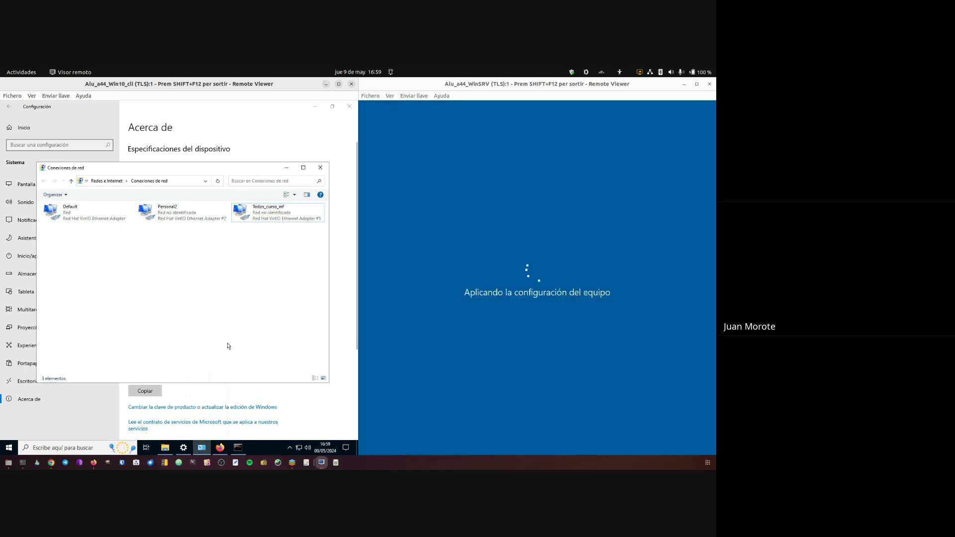
# Give Personal2 static IP 192.168.0.2, mask 255.255.255.0 and a preferred DNS server, saving the properties
pyautogui.rightClick(175, 215)
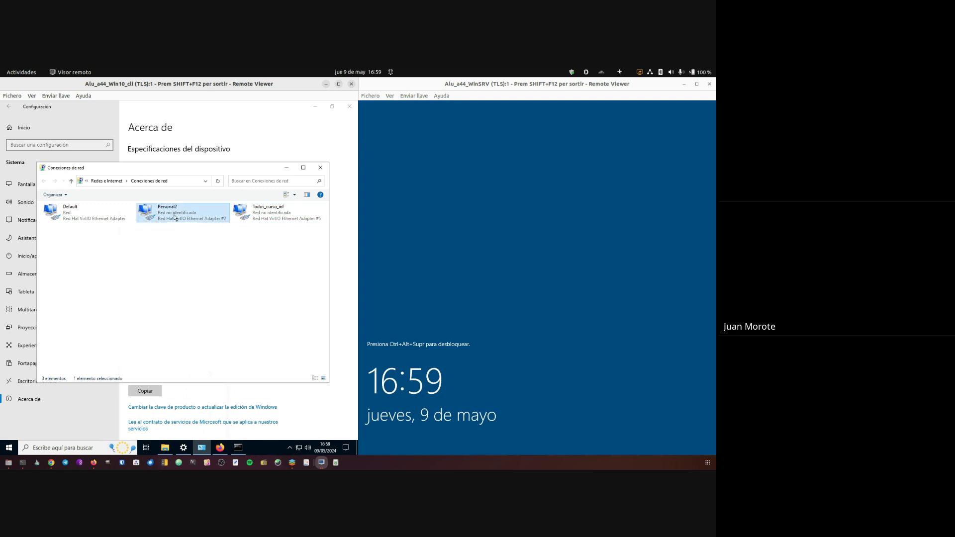
pyautogui.click(200, 286)
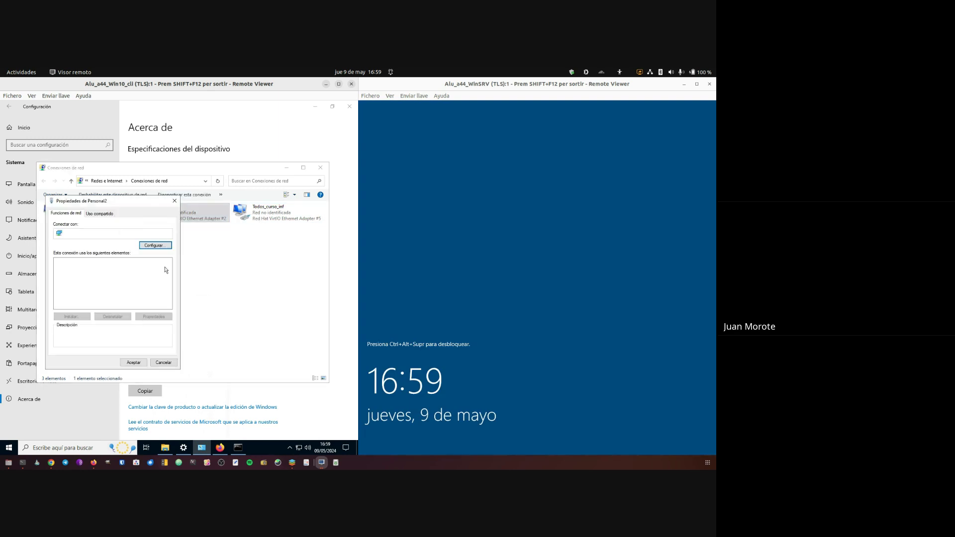
pyautogui.doubleClick(97, 281)
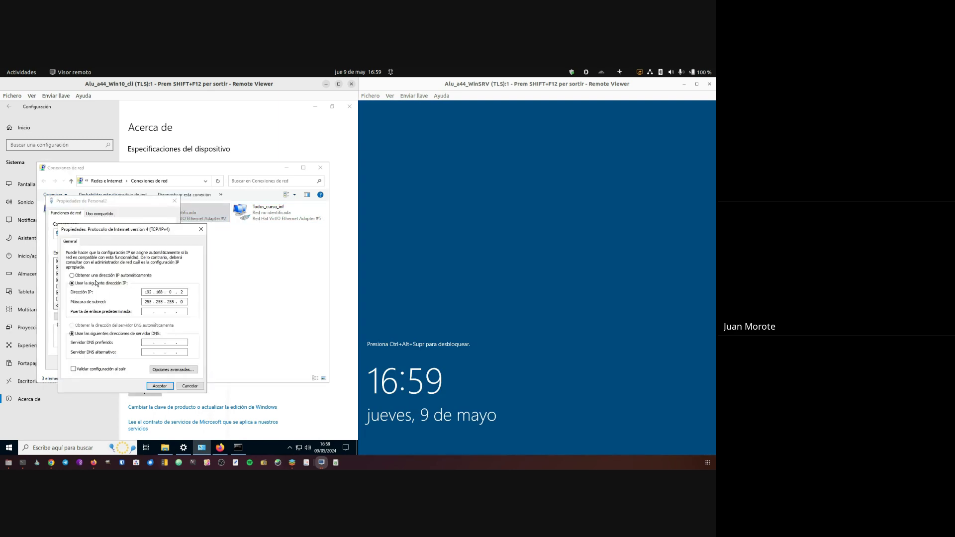
pyautogui.click(142, 343)
pyautogui.write('192')
pyautogui.write('44')
pyautogui.press('BackSpace')
pyautogui.click(162, 384)
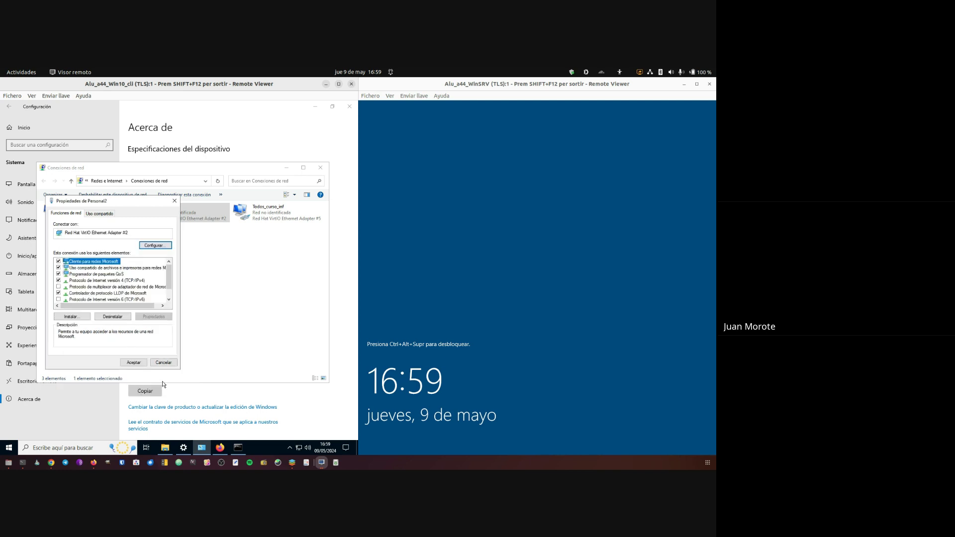
pyautogui.click(141, 365)
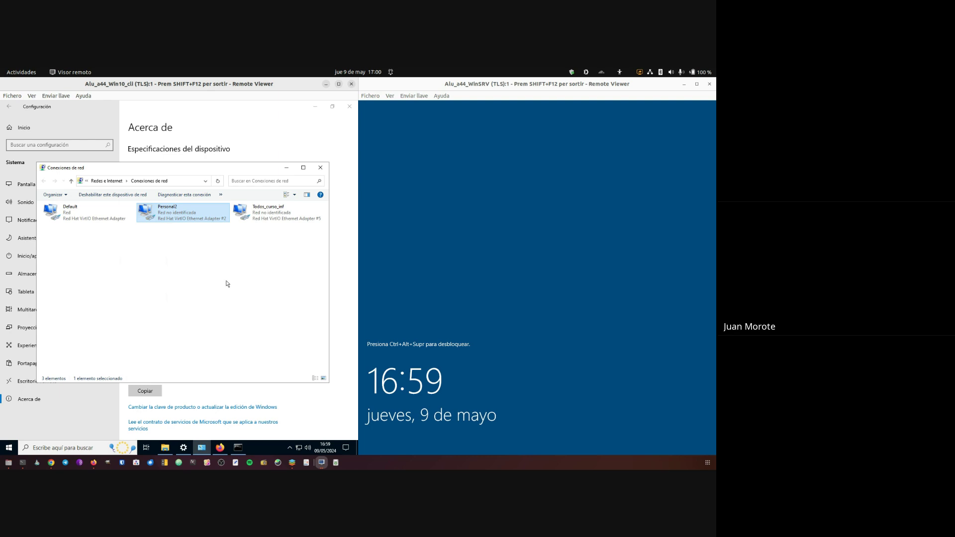
# Close Network Connections and restart the Windows 10 client
pyautogui.click(319, 169)
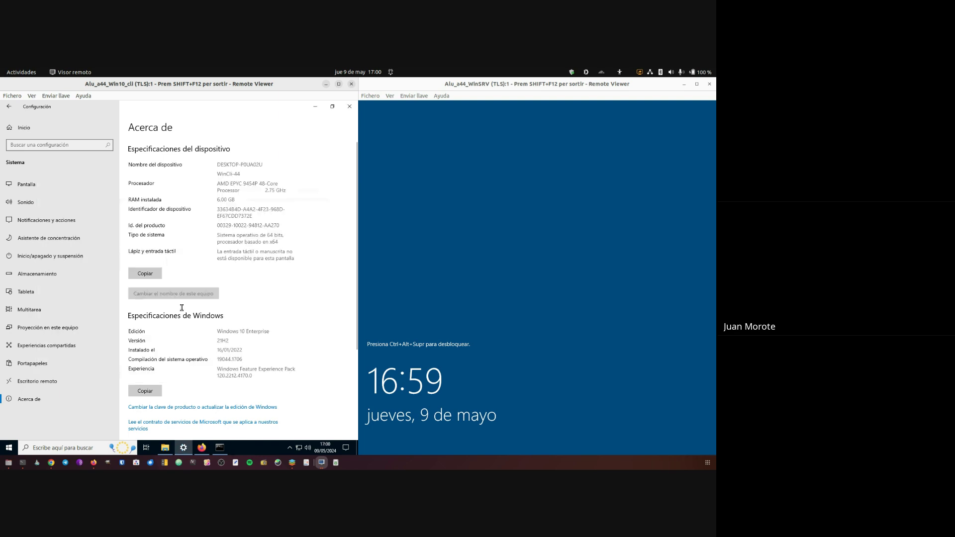
pyautogui.click(9, 448)
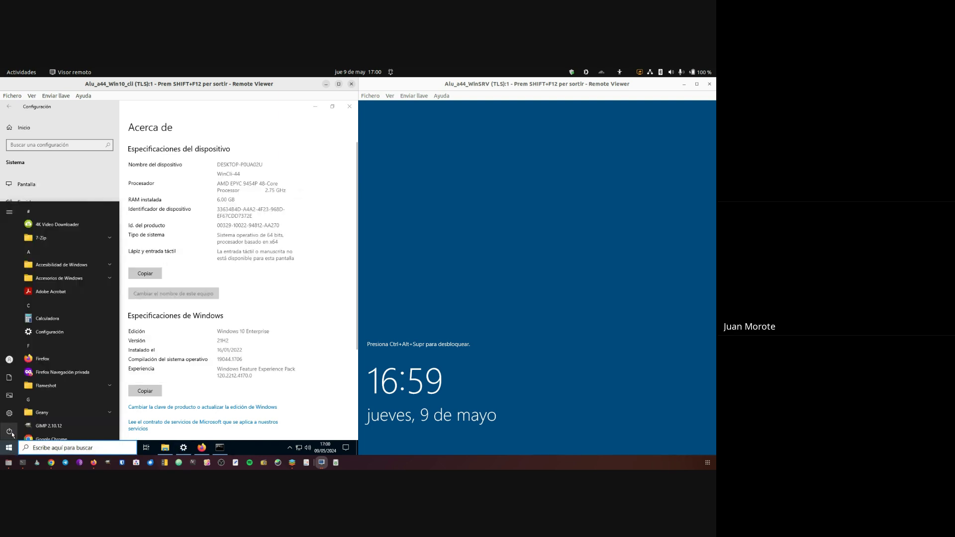
pyautogui.moveTo(10, 433)
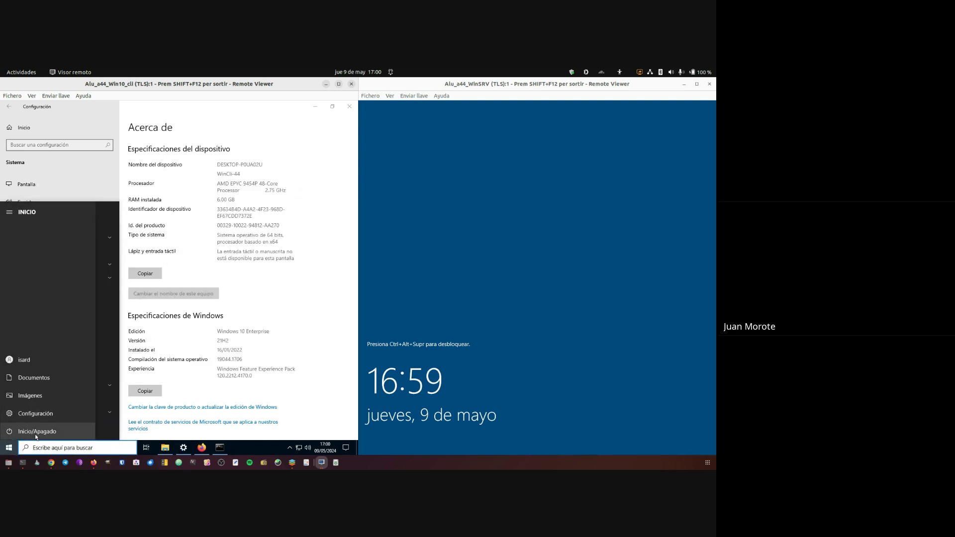
pyautogui.click(35, 434)
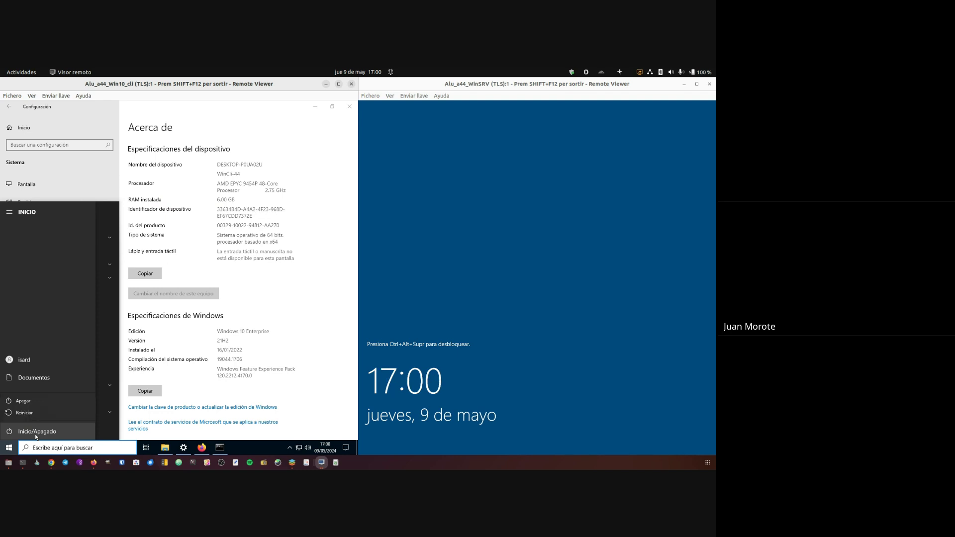
pyautogui.click(28, 412)
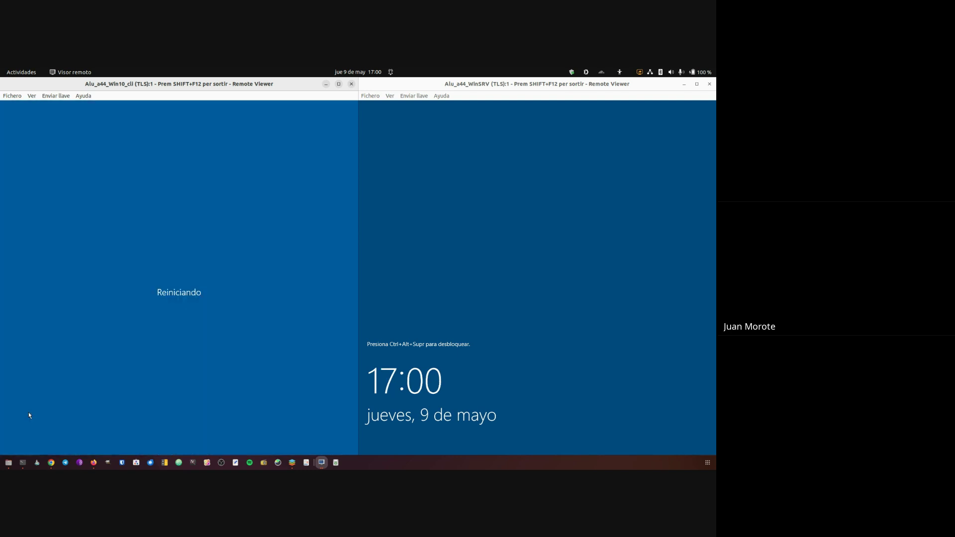
# Send Ctrl+Alt+Supr to the server's viewer and sign in with the account password
pyautogui.click(480, 261)
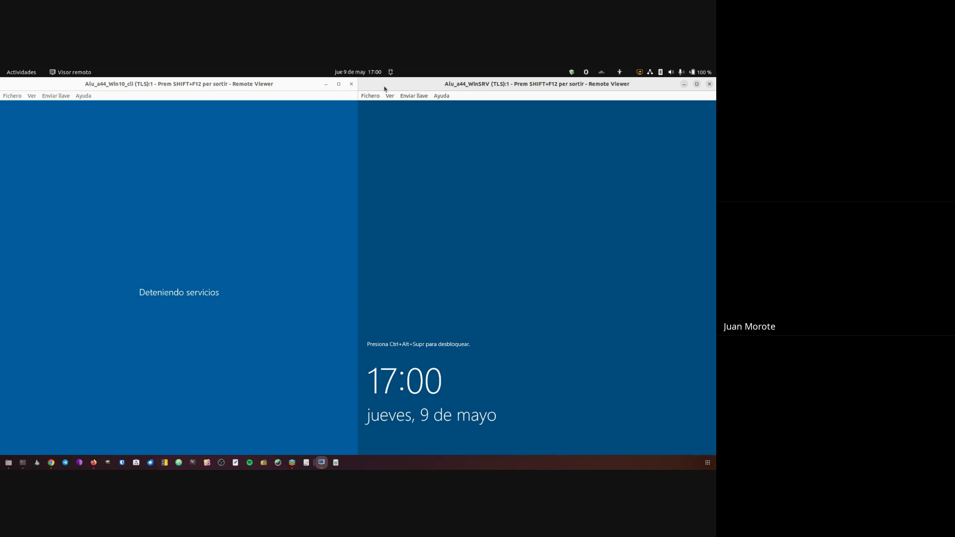
pyautogui.click(371, 96)
pyautogui.moveTo(393, 96)
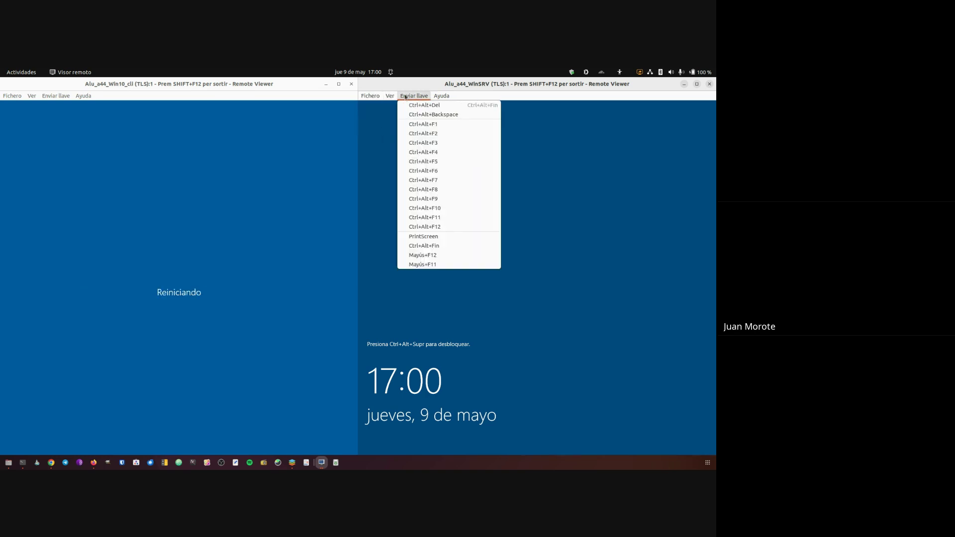
pyautogui.click(418, 105)
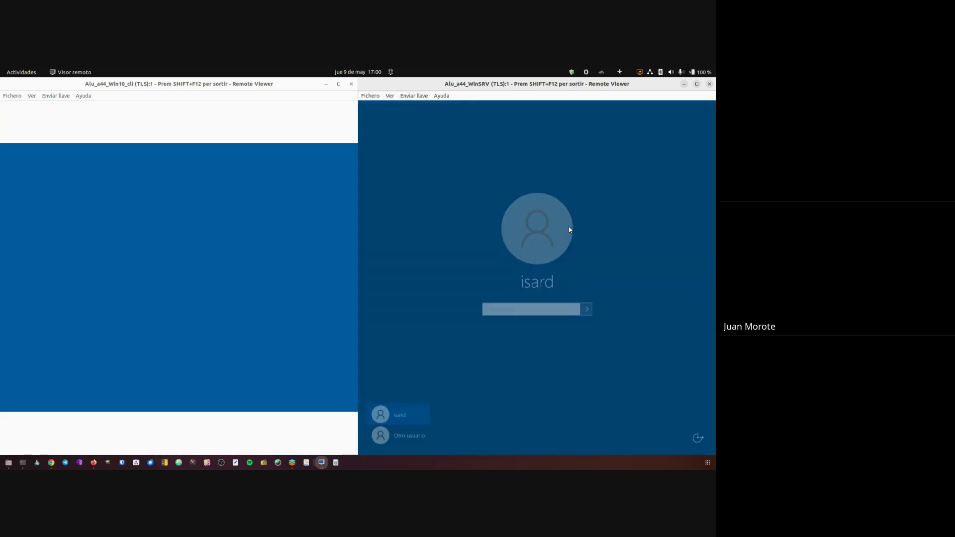
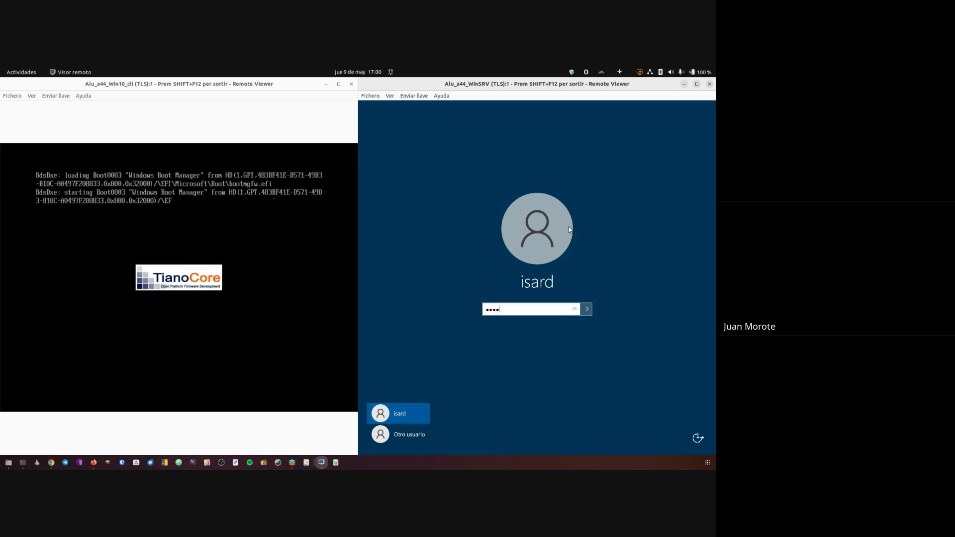
pyautogui.press('Return')
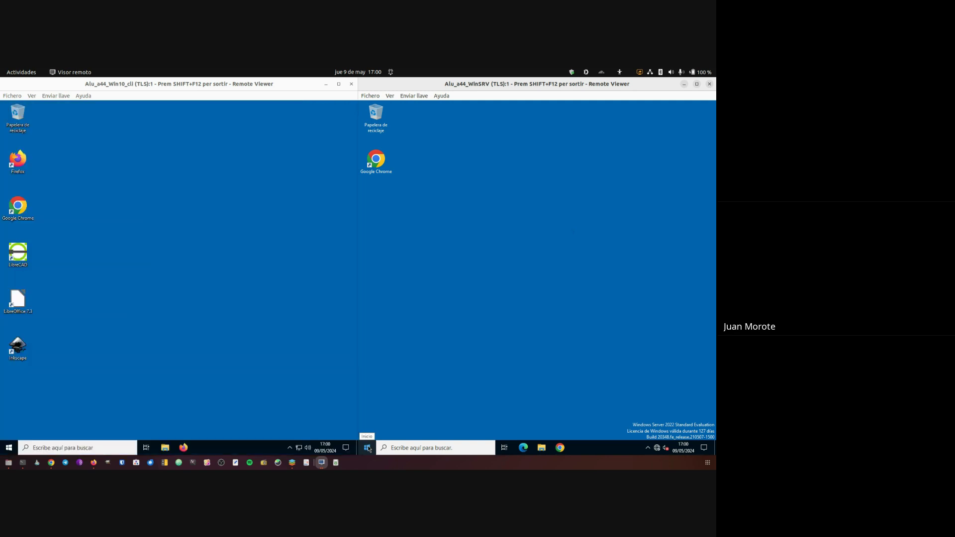
# Launch Server Manager from the server's Start menu and reposition its window
pyautogui.click(368, 448)
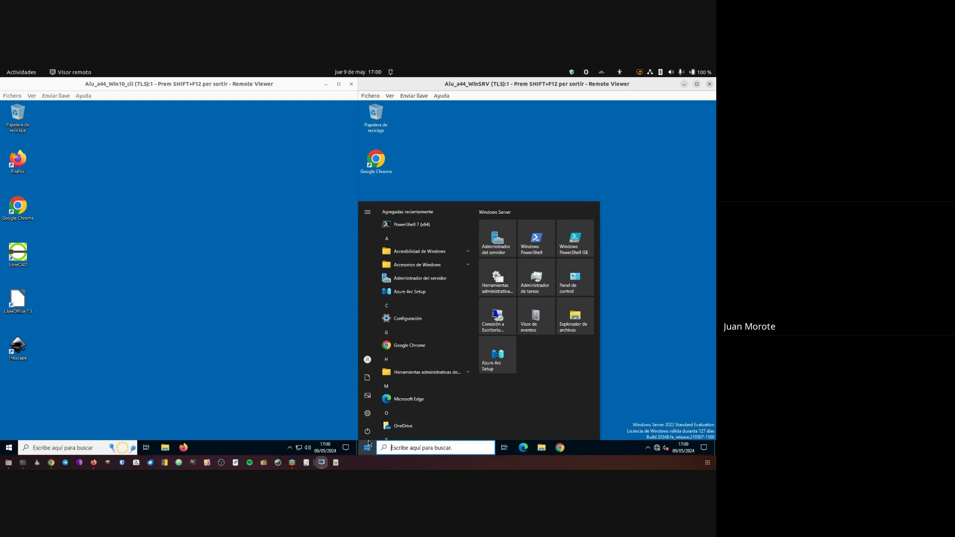
pyautogui.click(427, 283)
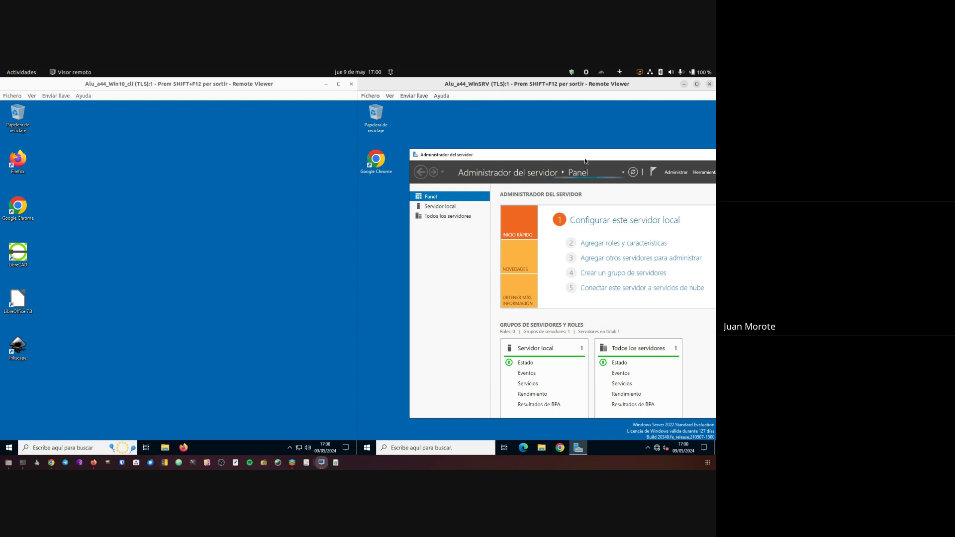
pyautogui.moveTo(586, 154); pyautogui.dragTo(541, 114)
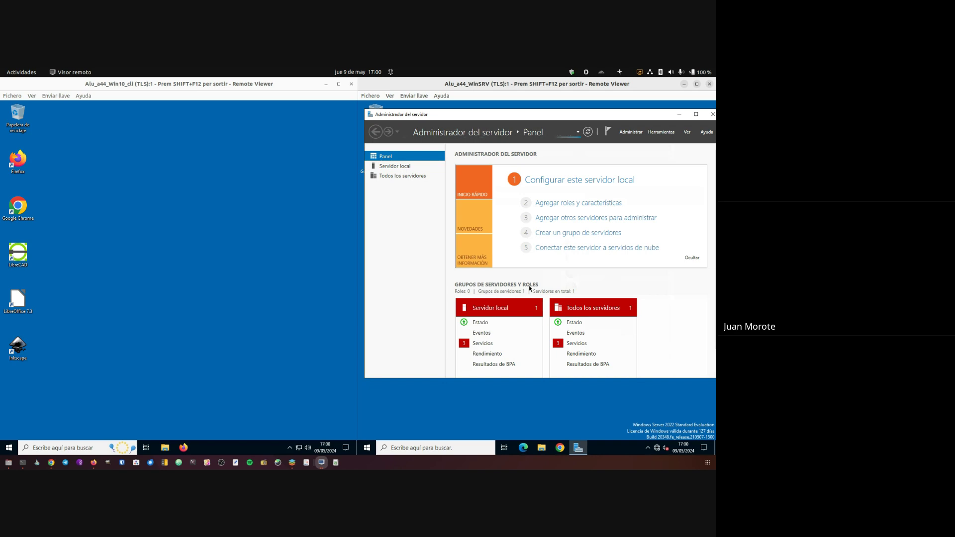
pyautogui.scroll(-1, 666, 307)
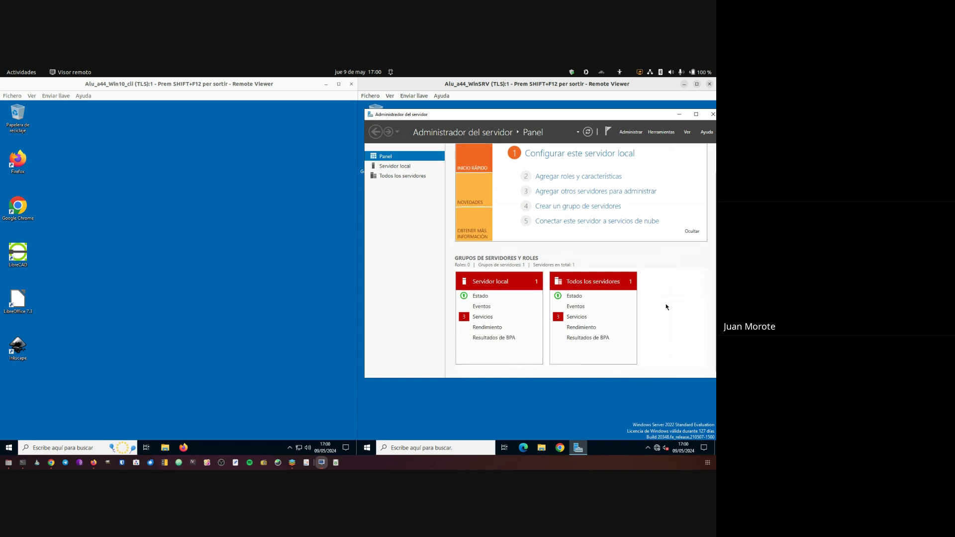
pyautogui.scroll(1, 667, 307)
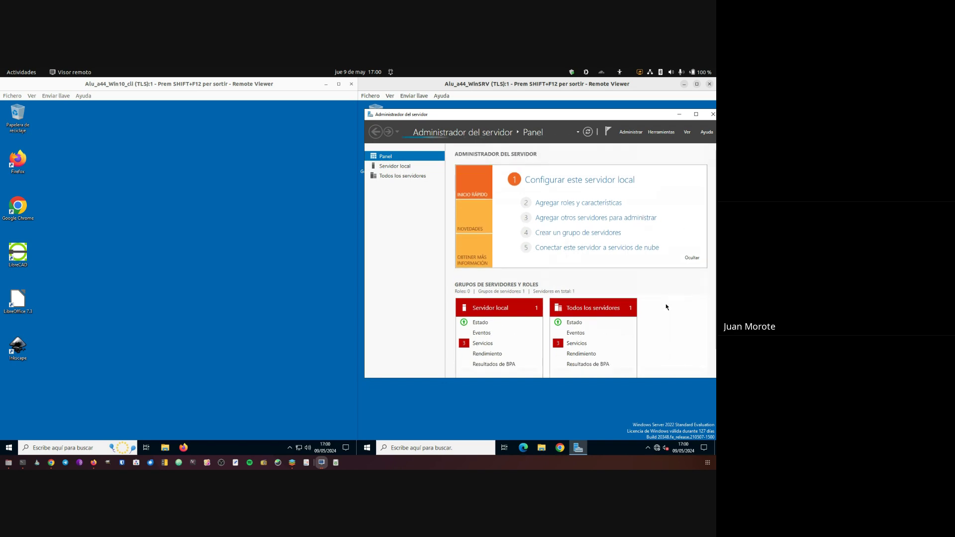
# Open and cancel the Add Roles and Features wizard, then open Administrative Tools
pyautogui.click(572, 205)
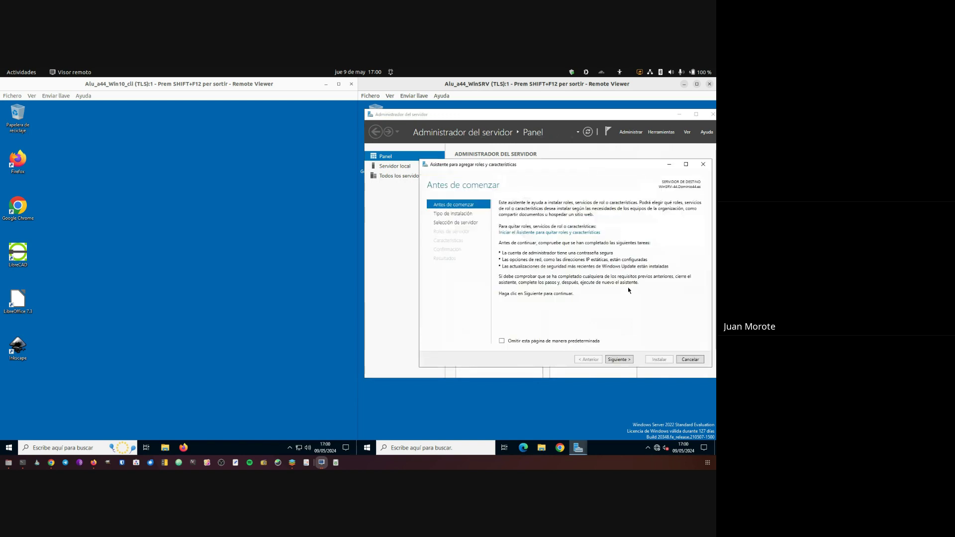
pyautogui.click(691, 359)
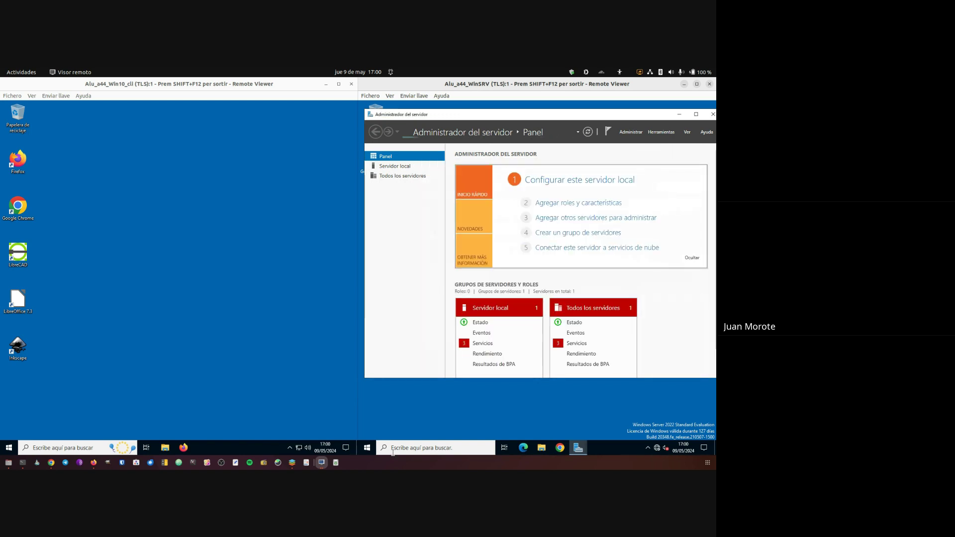
pyautogui.click(368, 447)
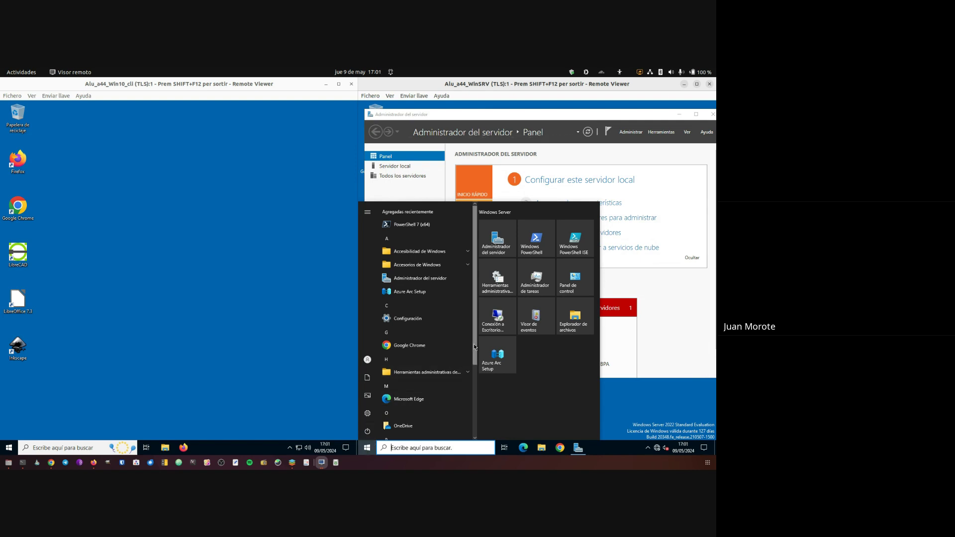
pyautogui.click(490, 279)
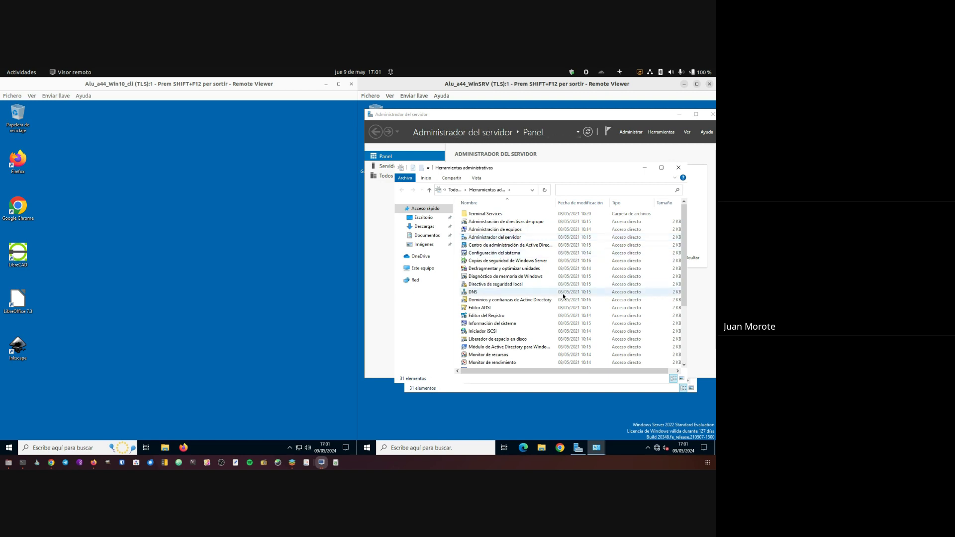
# Open Active Directory Users and Computers and expand Dominio44.es to list Builtin, Computers, Domain Controllers, Users
pyautogui.scroll(-4, 569, 314)
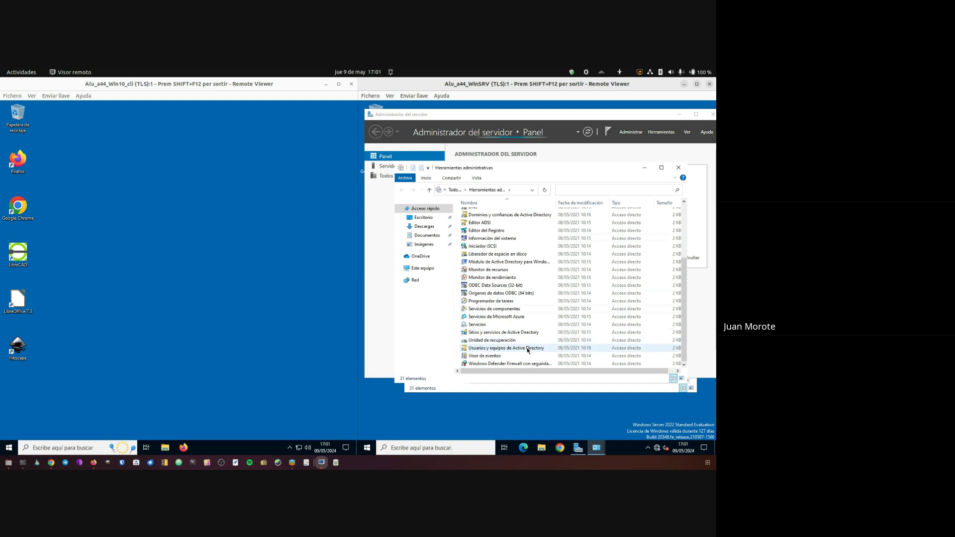
pyautogui.doubleClick(529, 350)
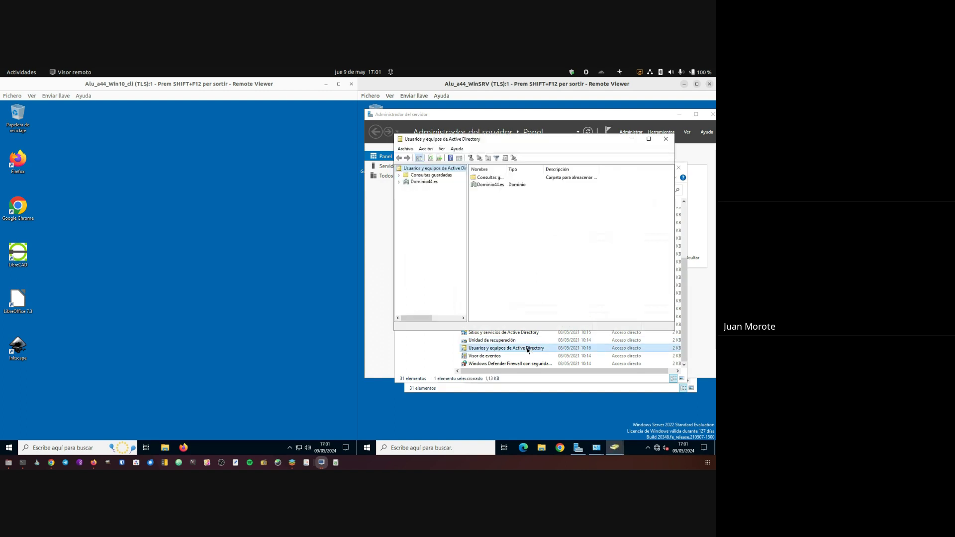
pyautogui.click(398, 182)
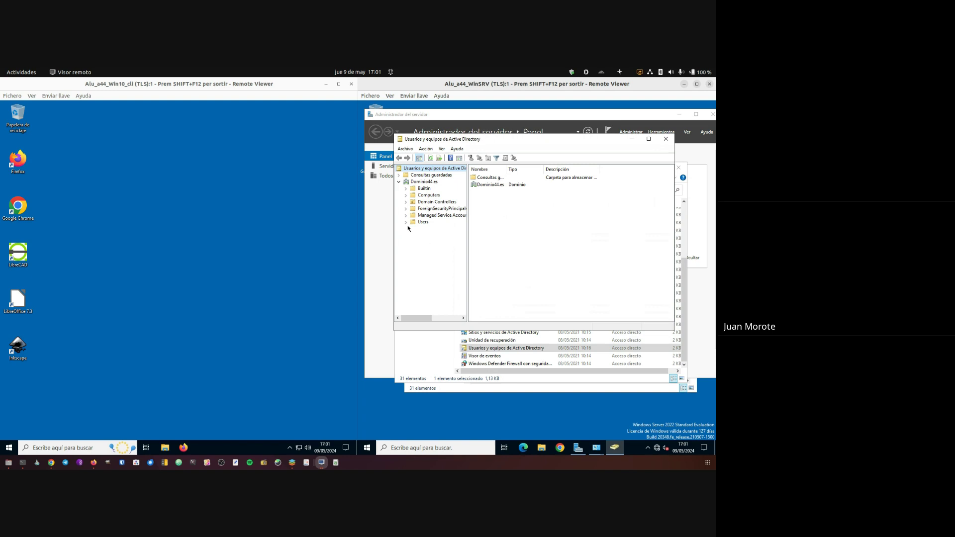
pyautogui.click(423, 182)
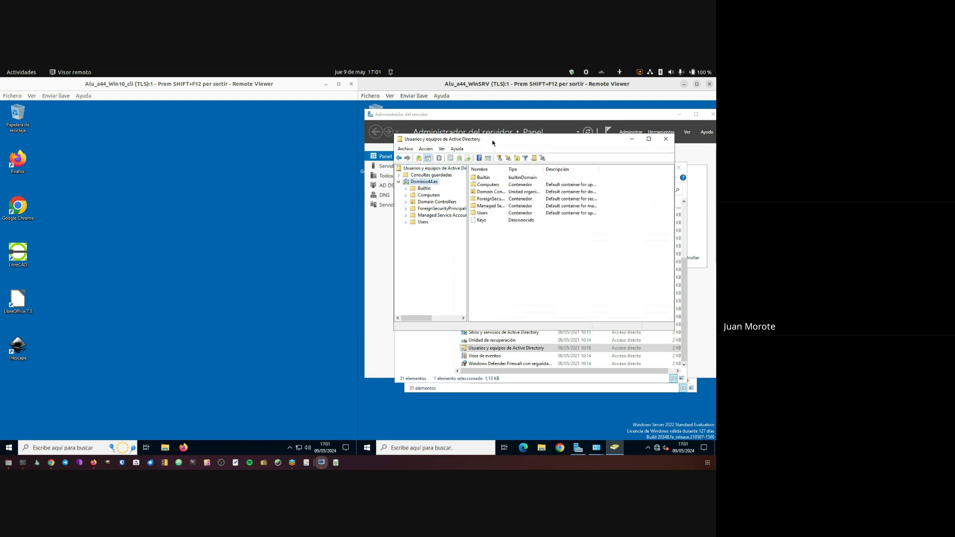
pyautogui.moveTo(495, 143); pyautogui.dragTo(505, 131)
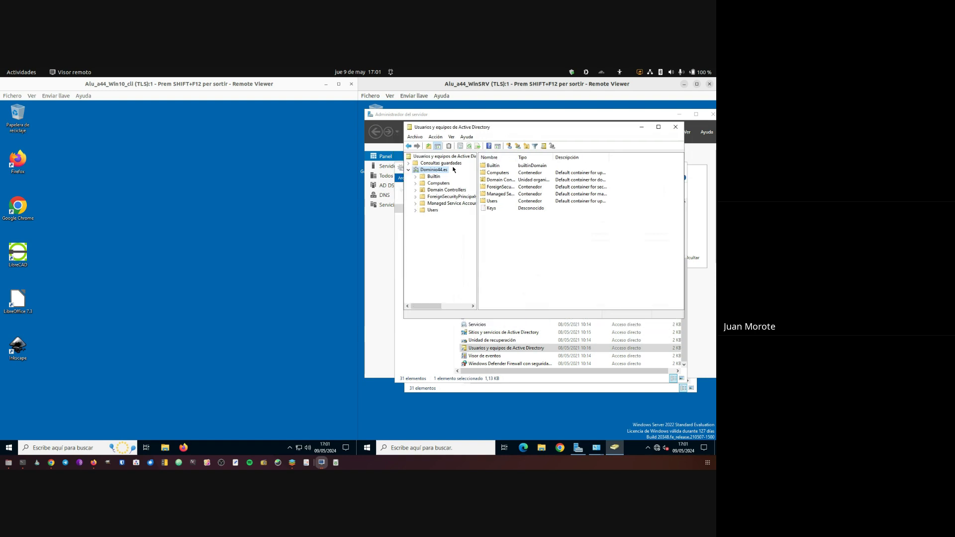
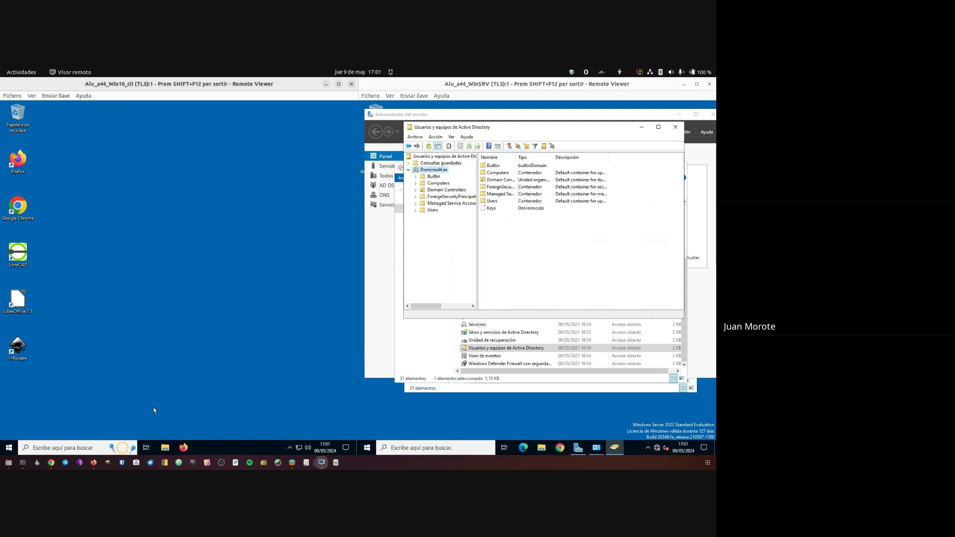
# Confirm the ADUC Computers container is empty, then open File Explorer on the Windows 10 client
pyautogui.click(430, 184)
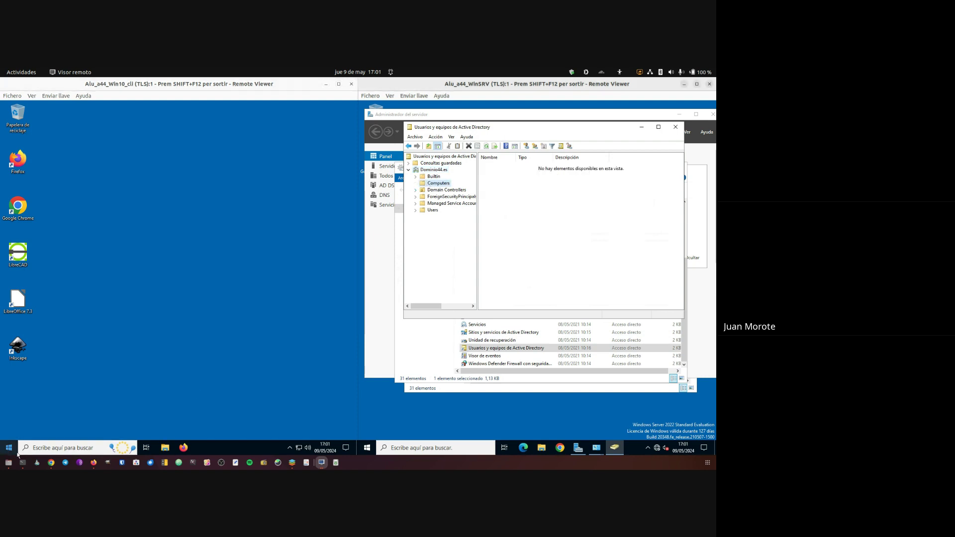
pyautogui.click(167, 449)
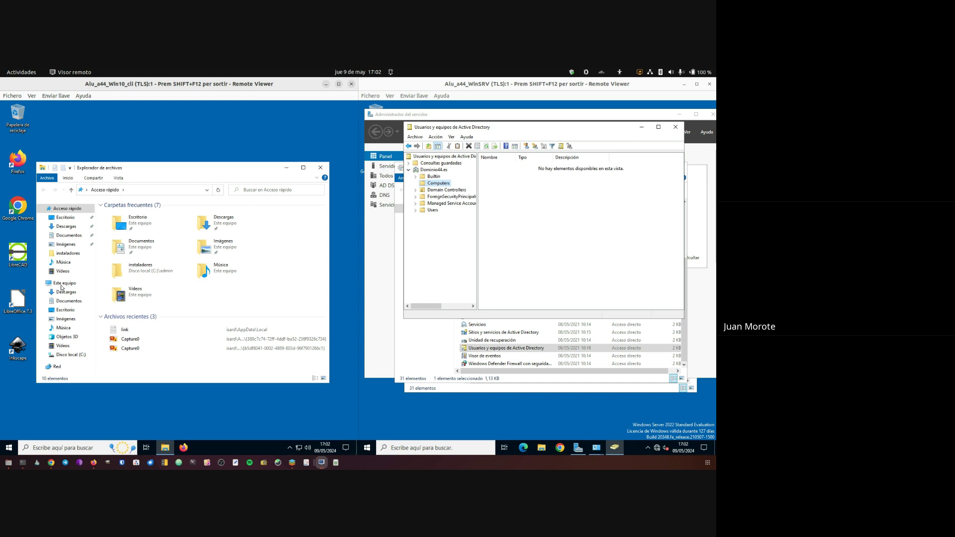
# Open Este equipo's Propiedades to show the About page for WinCli-44
pyautogui.press('super')
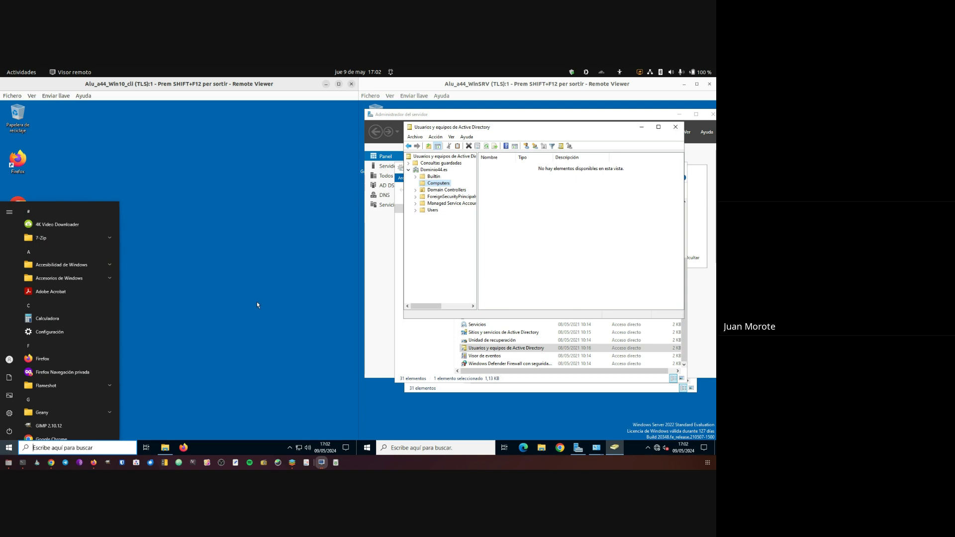
pyautogui.press('super+e')
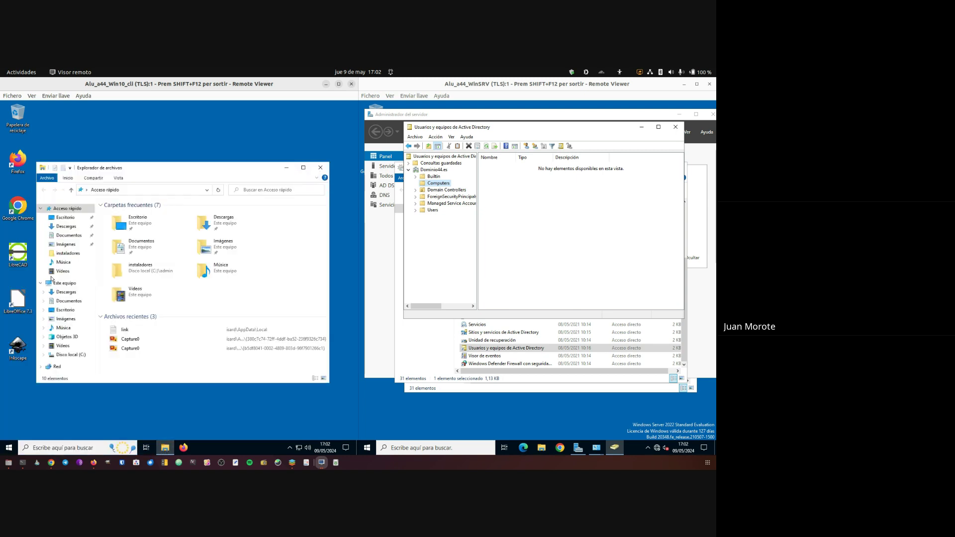
pyautogui.rightClick(69, 283)
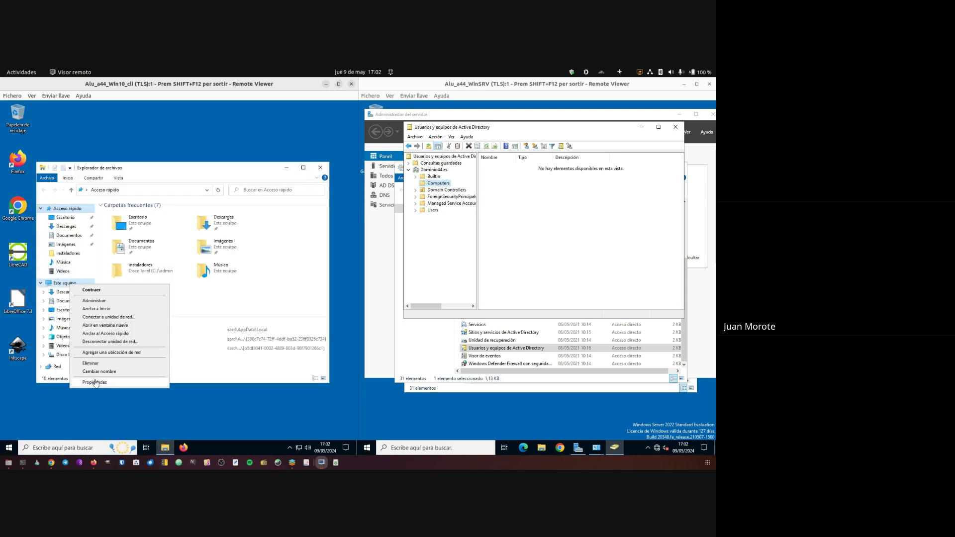
pyautogui.click(95, 382)
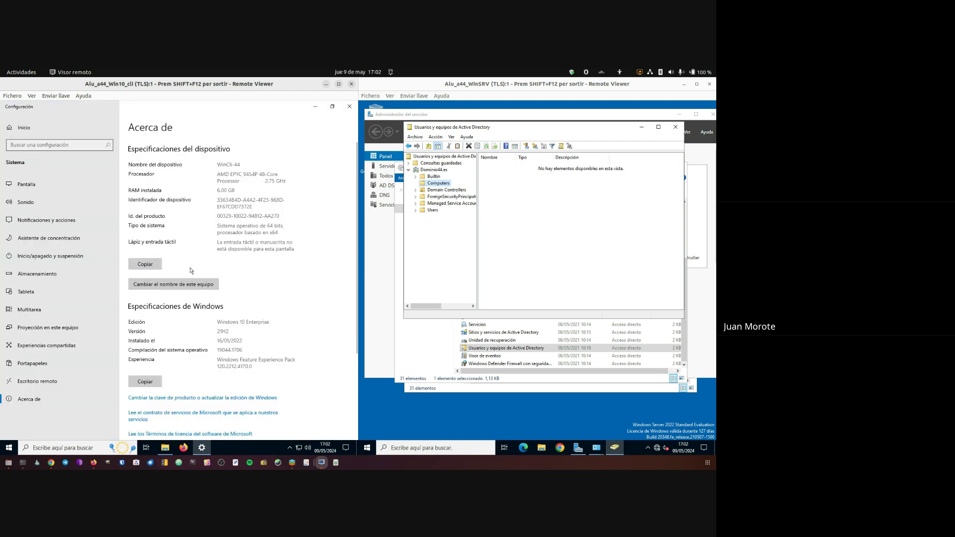
pyautogui.scroll(-3, 202, 311)
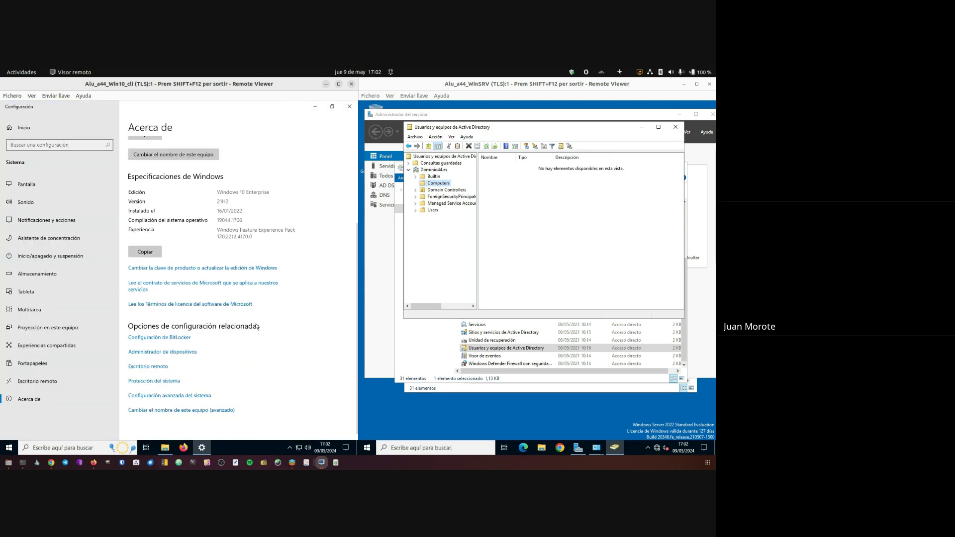
pyautogui.scroll(3, 257, 327)
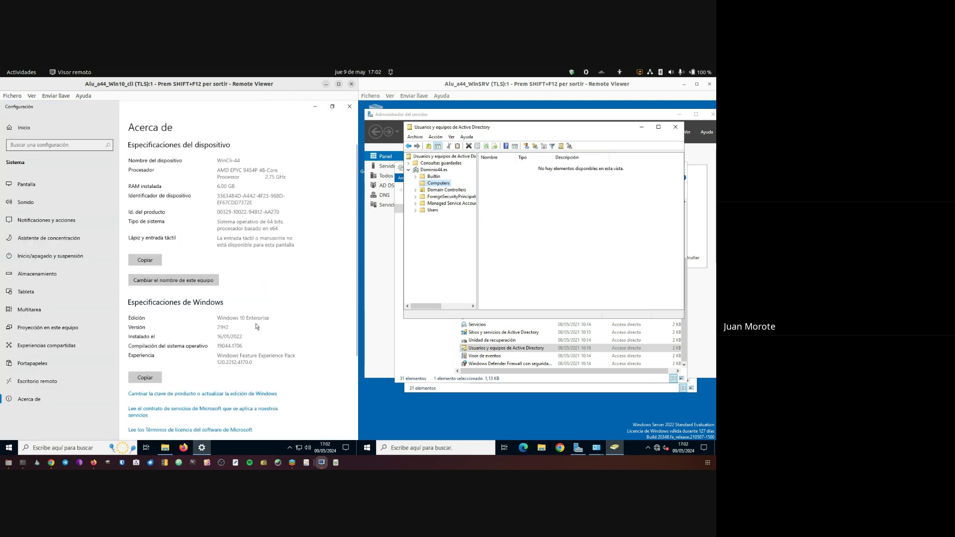
# Open the rename-this-PC dialog twice, cancelling both times, and review the Windows specifications
pyautogui.click(166, 285)
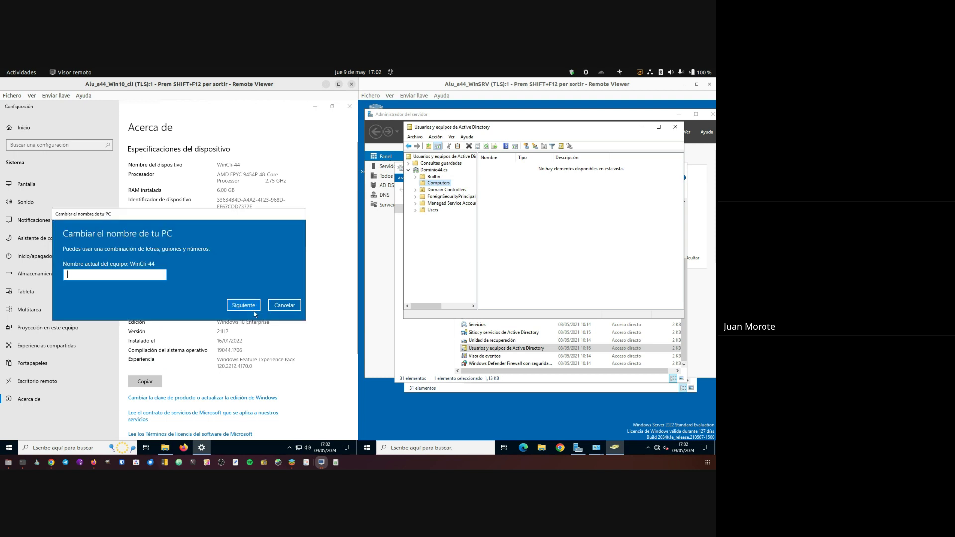
pyautogui.click(280, 306)
pyautogui.scroll(-3, 242, 378)
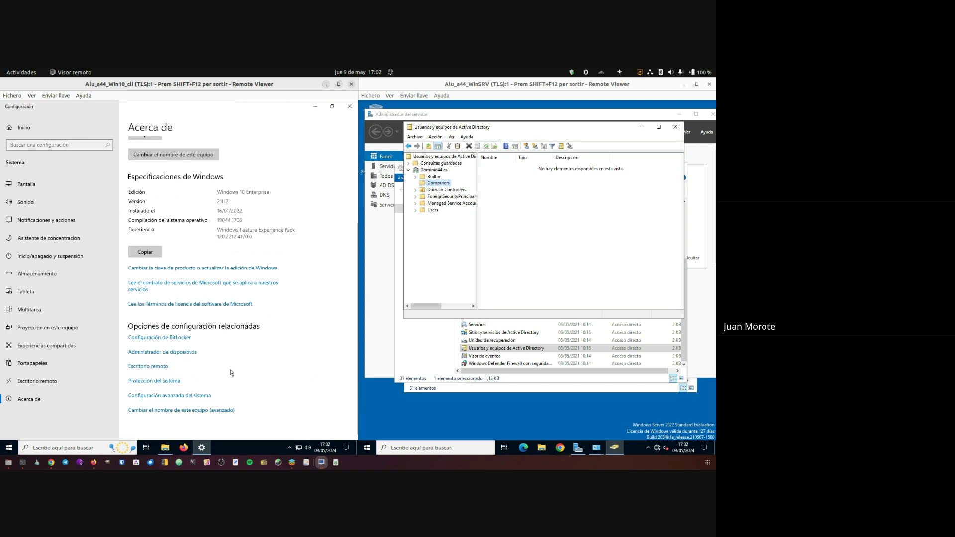
pyautogui.scroll(3, 231, 372)
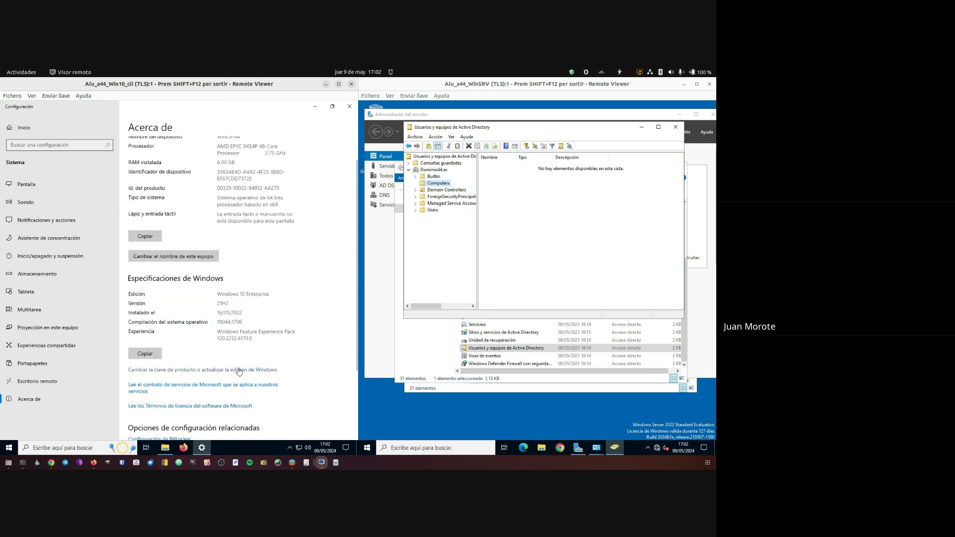
pyautogui.scroll(1, 239, 372)
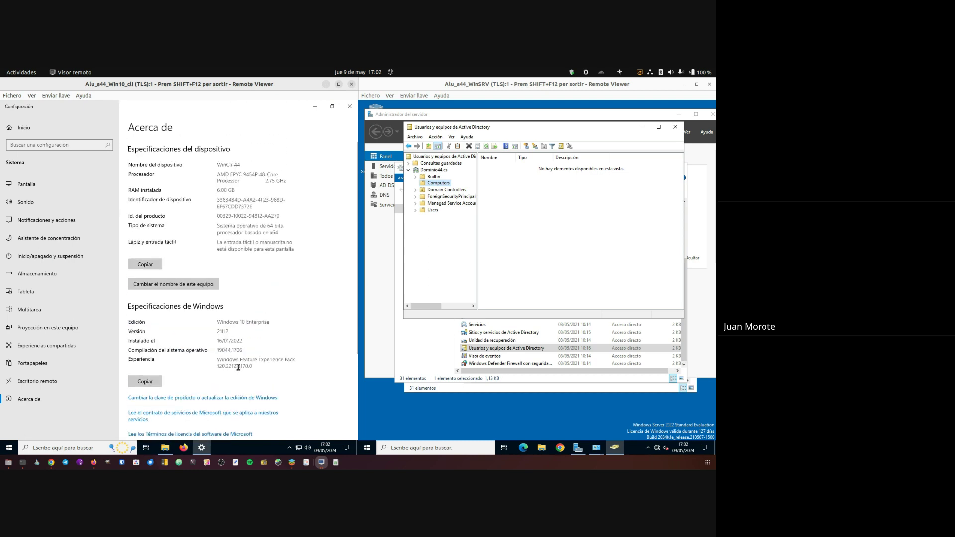
pyautogui.scroll(-3, 238, 367)
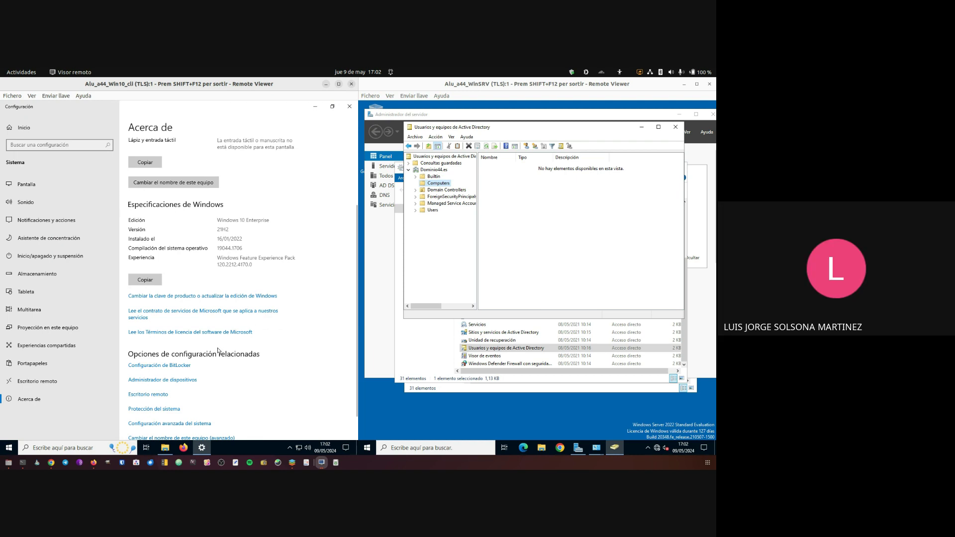
pyautogui.click(182, 183)
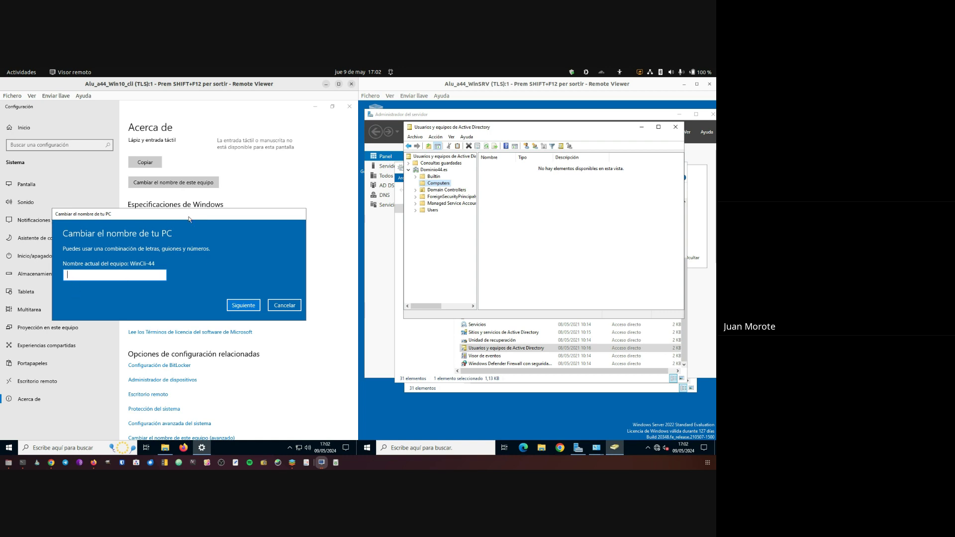
pyautogui.click(279, 309)
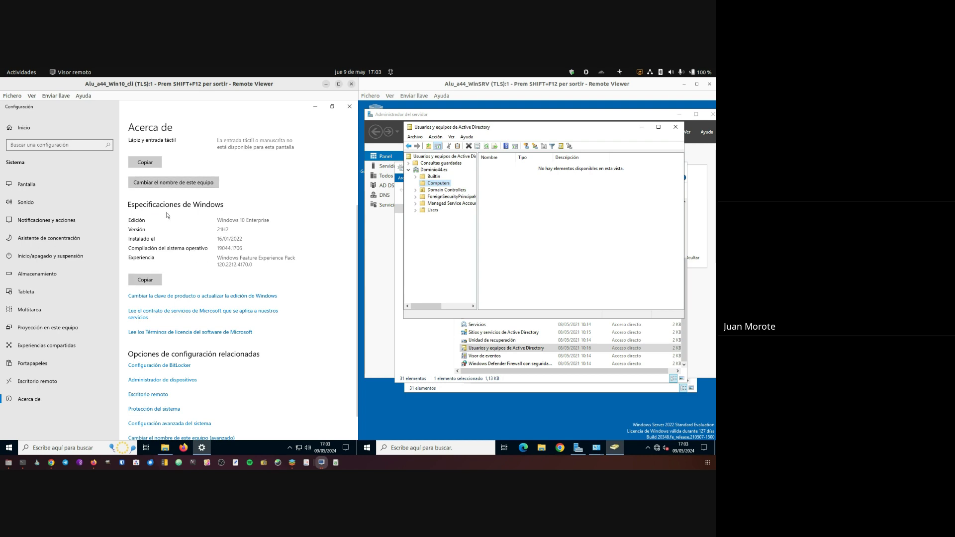
pyautogui.scroll(3, 167, 215)
pyautogui.scroll(-4, 167, 215)
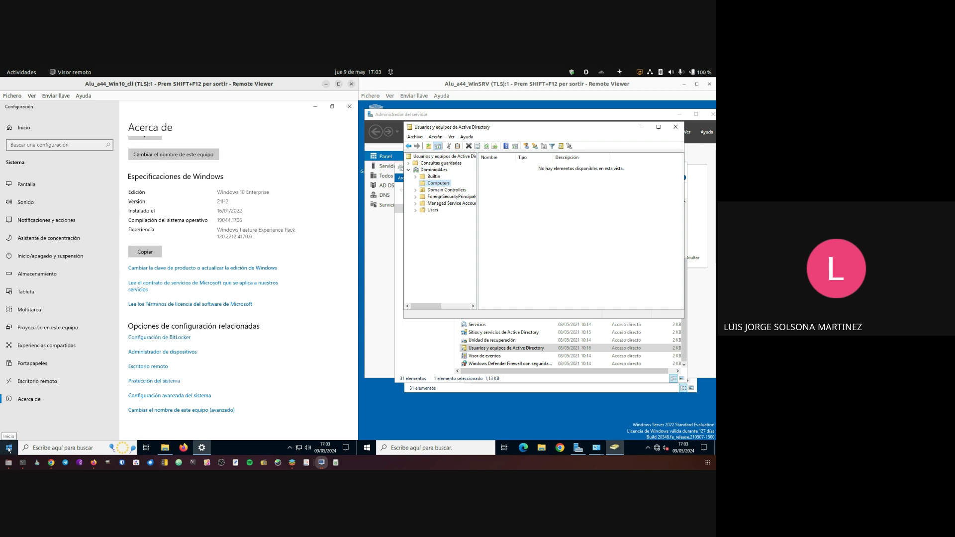
# Open the advanced system settings at the Computer Name tab
pyautogui.rightClick(9, 449)
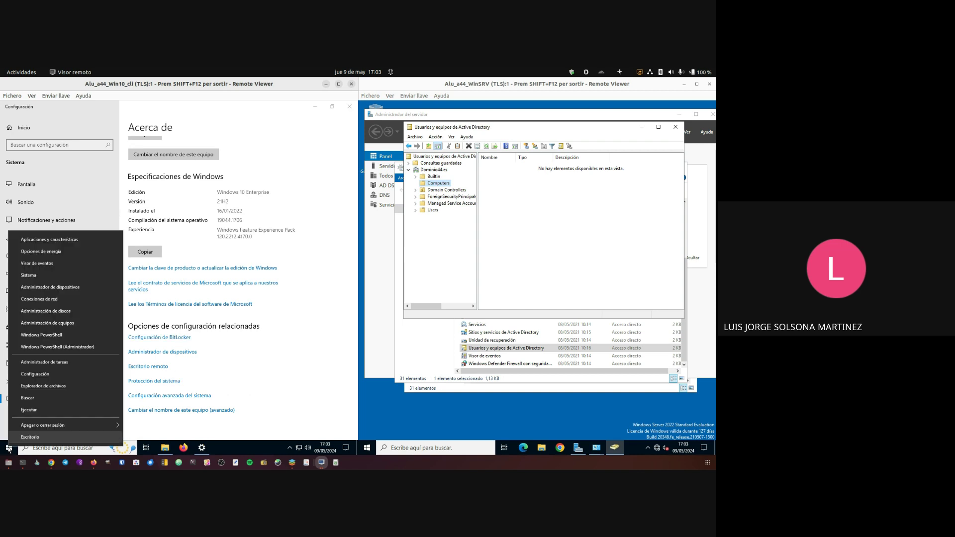
pyautogui.click(167, 401)
pyautogui.click(167, 401)
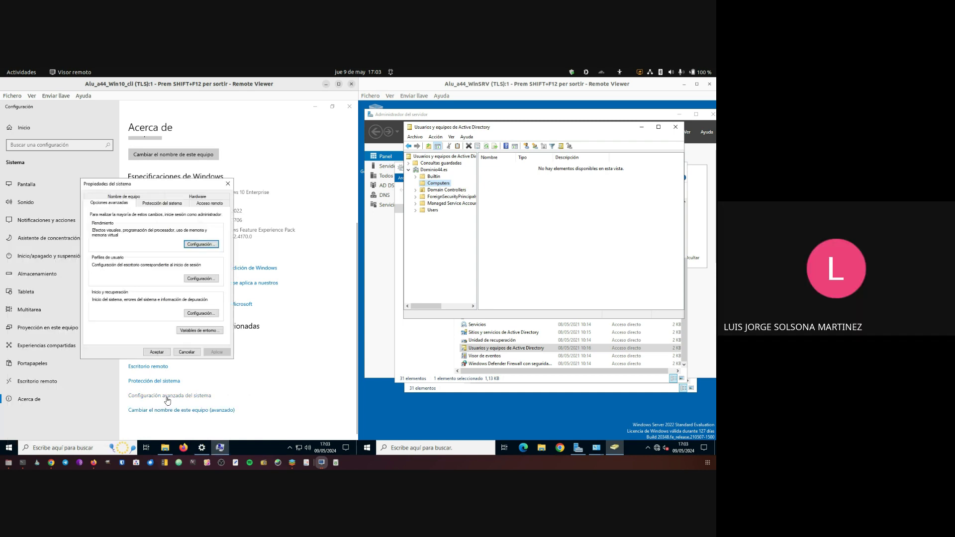
pyautogui.click(128, 197)
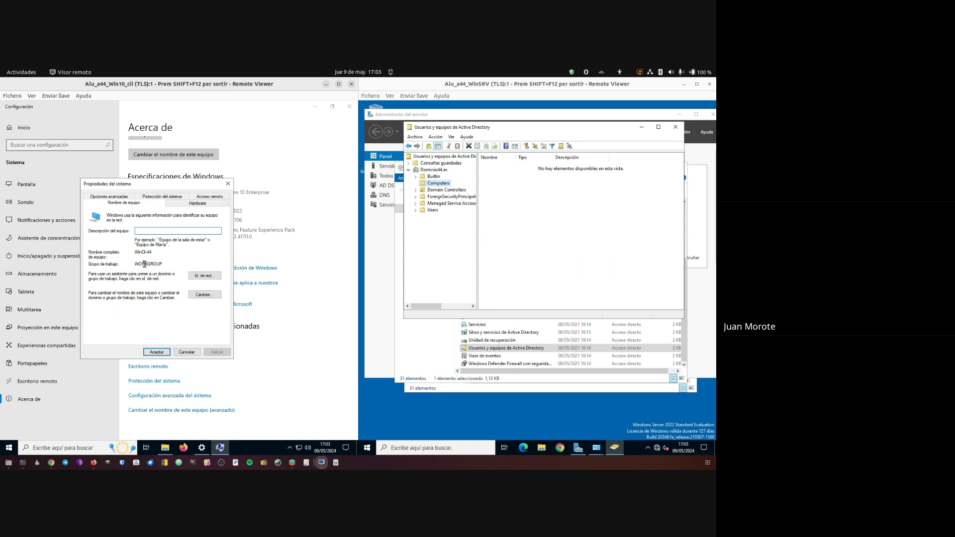
# Set the computer to be a member of domain Dominio44.es and apply
pyautogui.click(199, 296)
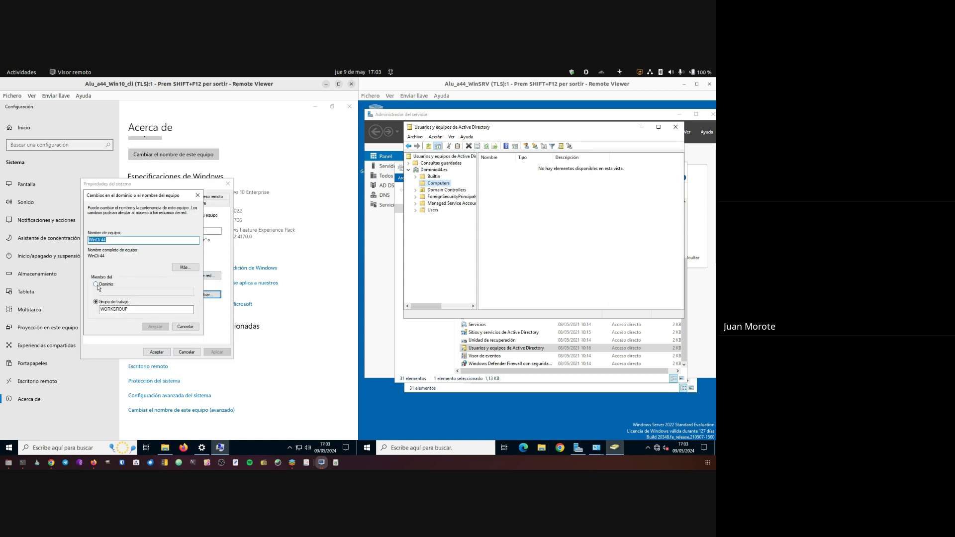
pyautogui.click(97, 285)
pyautogui.click(106, 293)
pyautogui.write('Dominio44.es')
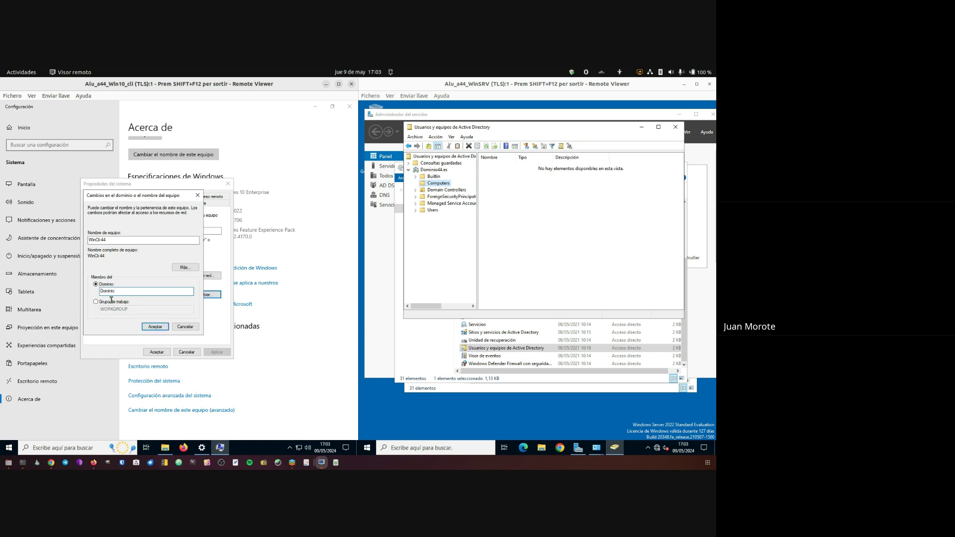
pyautogui.click(161, 328)
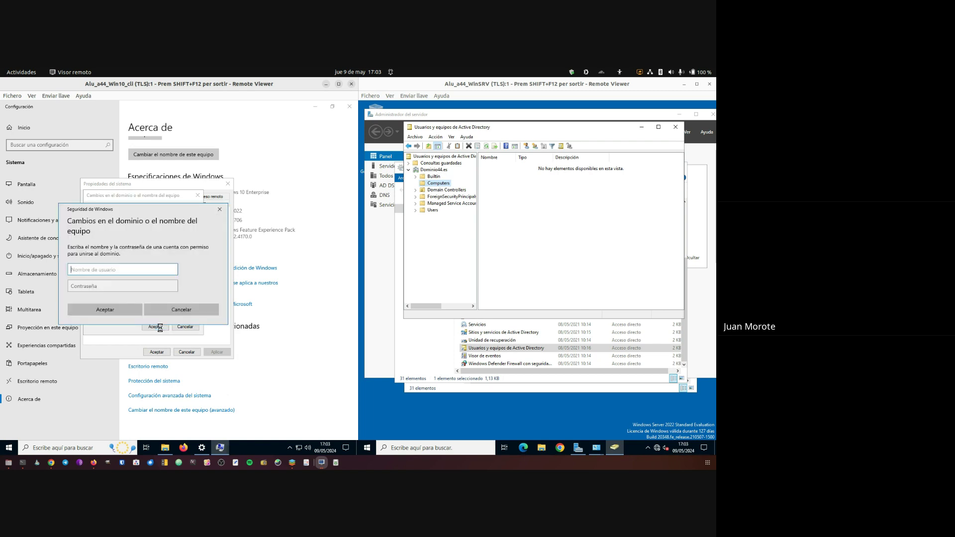
# Enter the domain account's user name and password to authorize the join
pyautogui.write('isard')
pyautogui.press('Tab')
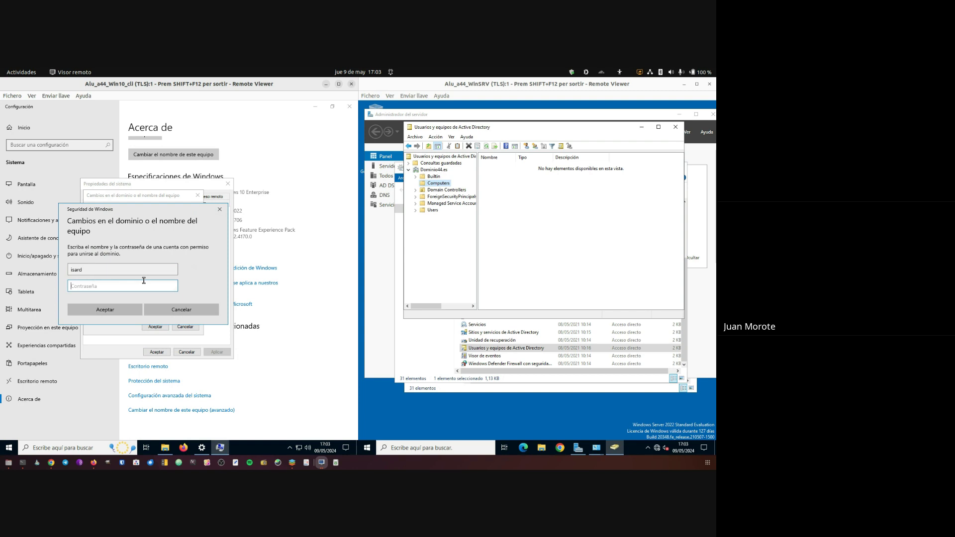
pyautogui.click(116, 309)
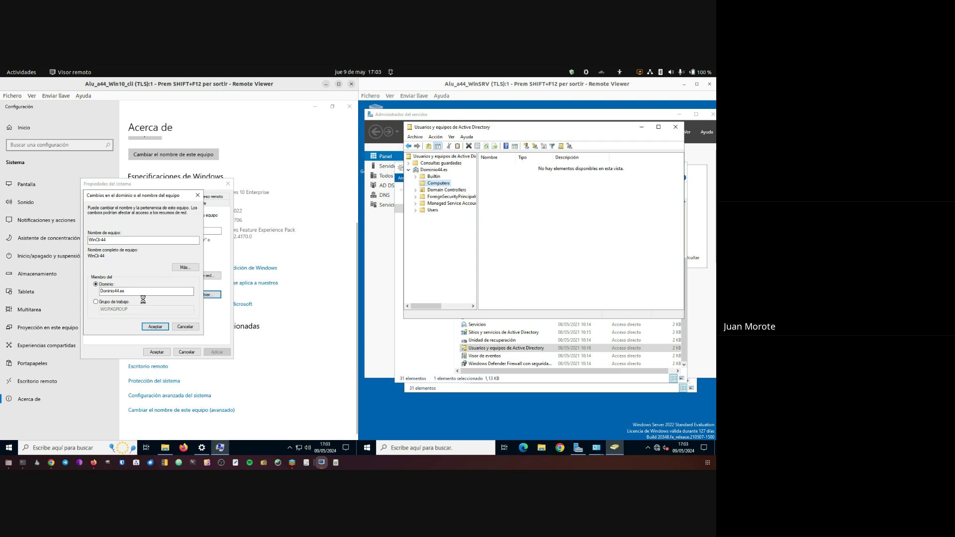
# On the server, check the Domain Controllers and Computers containers of Dominio44.es in ADUC
pyautogui.click(531, 131)
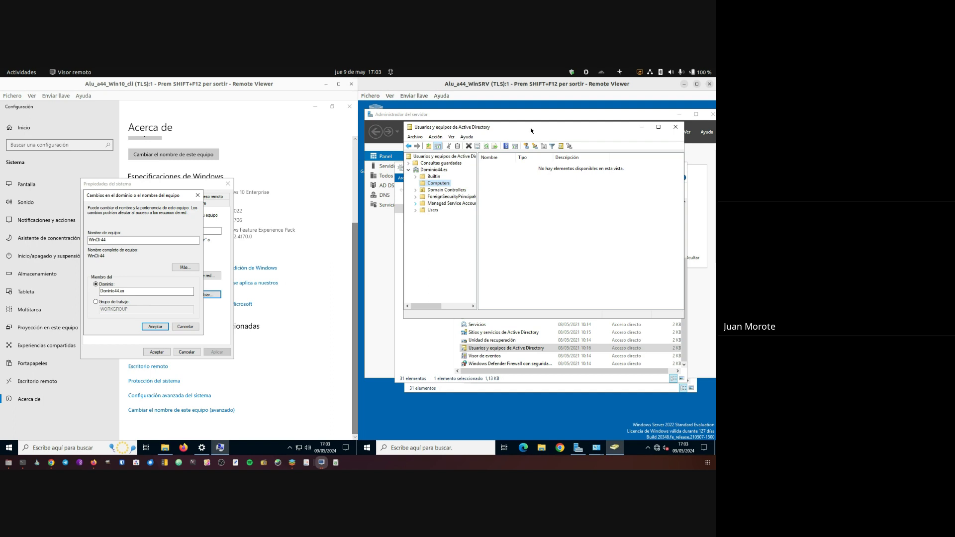
pyautogui.click(537, 189)
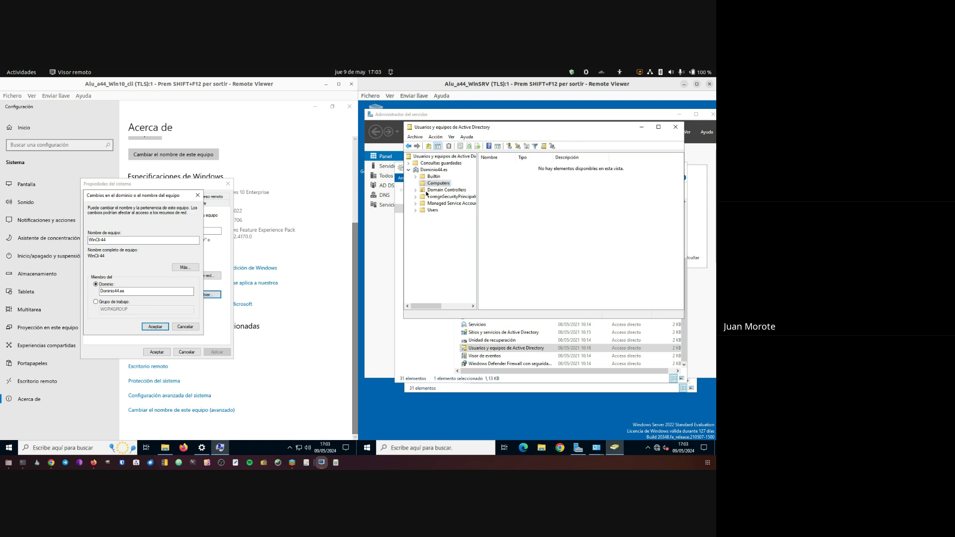
pyautogui.click(438, 190)
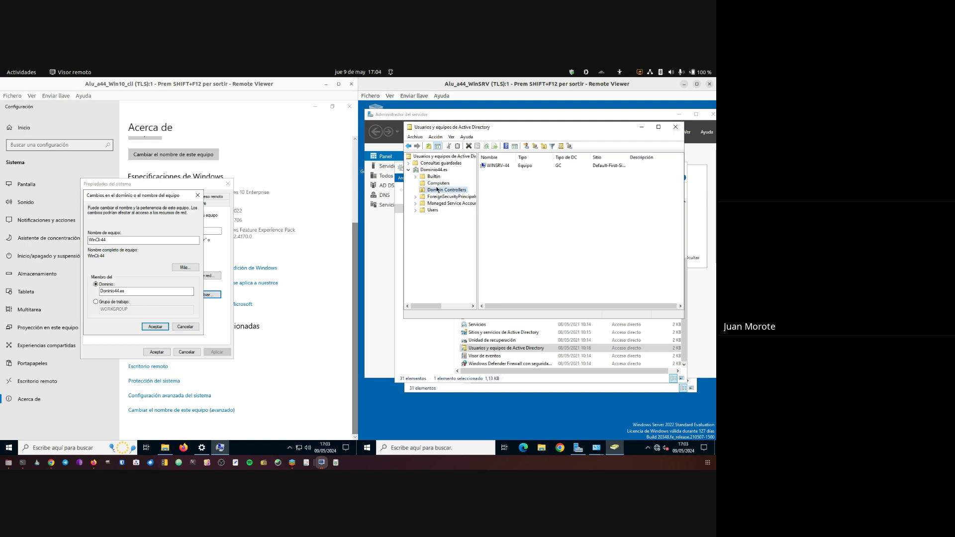
pyautogui.click(437, 184)
pyautogui.click(439, 191)
pyautogui.click(438, 184)
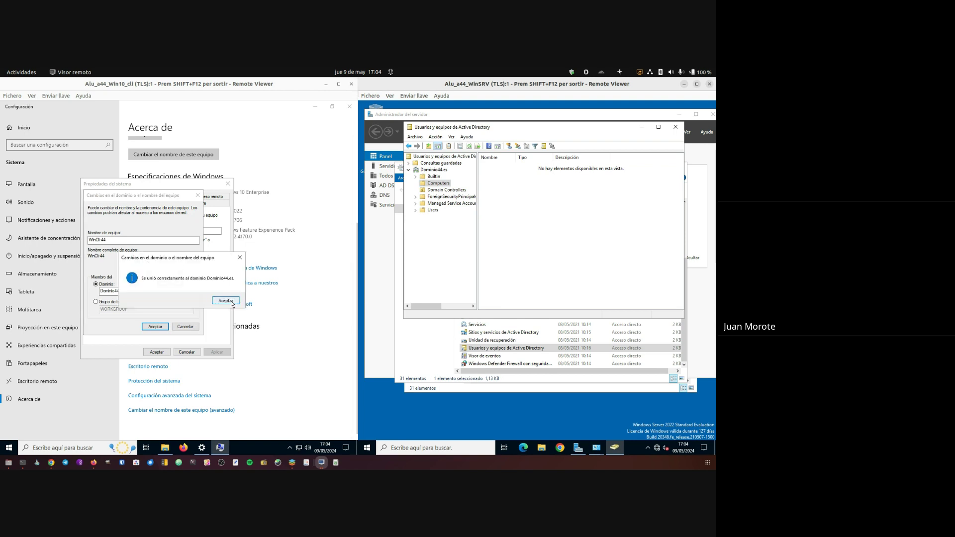
# Dismiss the join messages, refresh ADUC to show WINCLI-44, and close System Properties restarting later
pyautogui.click(226, 300)
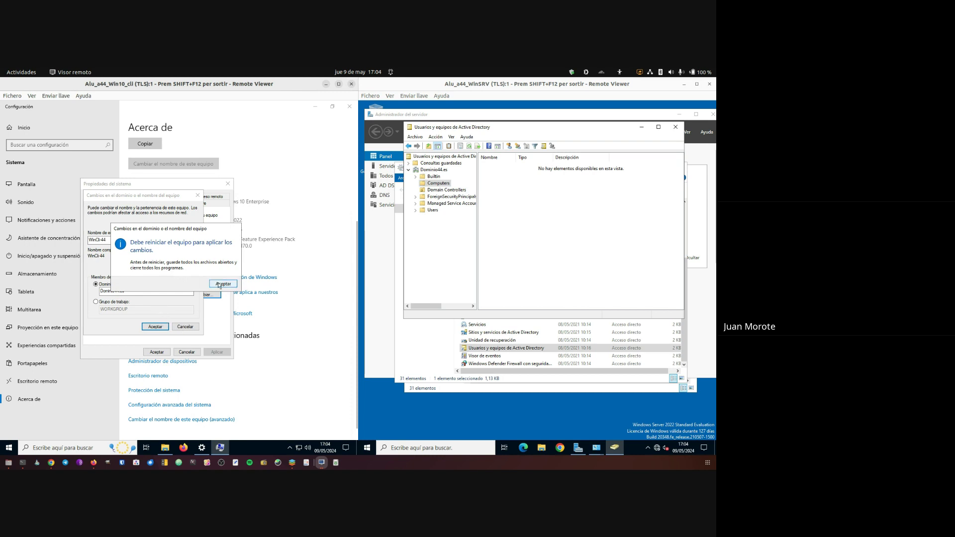
pyautogui.click(222, 284)
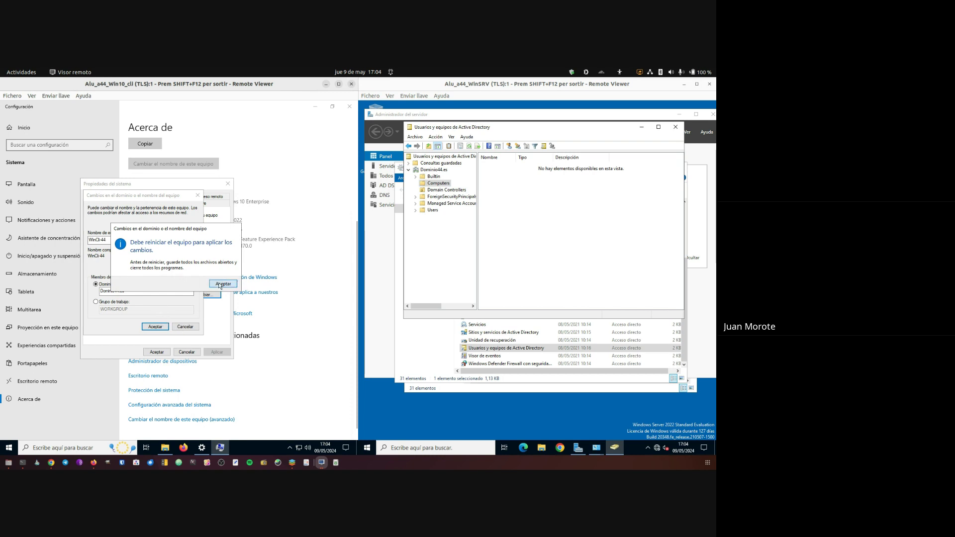
pyautogui.click(515, 229)
pyautogui.press('F5')
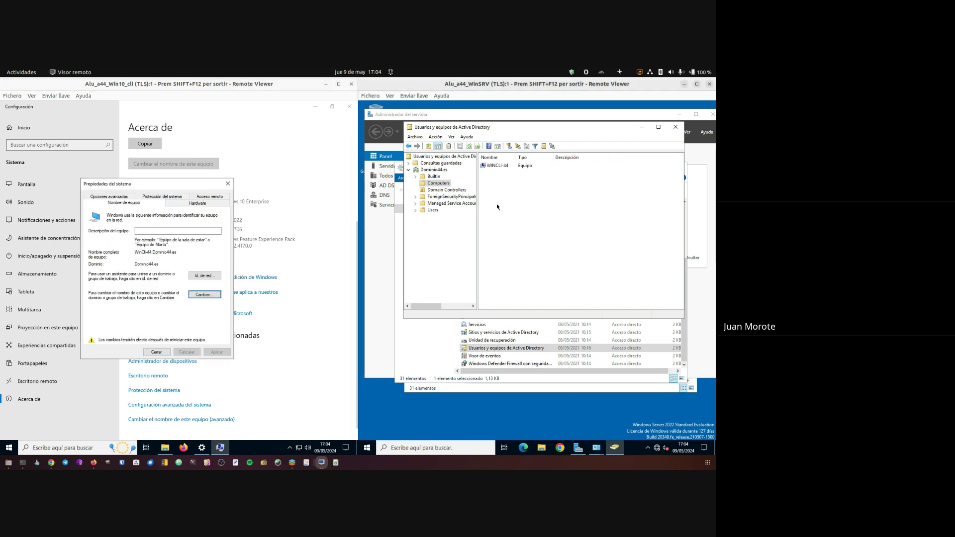
pyautogui.click(497, 165)
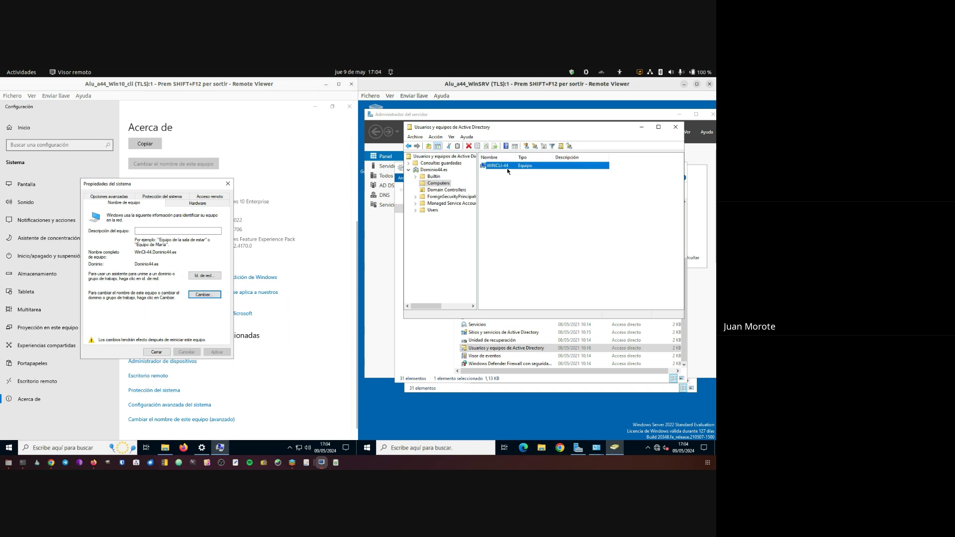
pyautogui.click(156, 353)
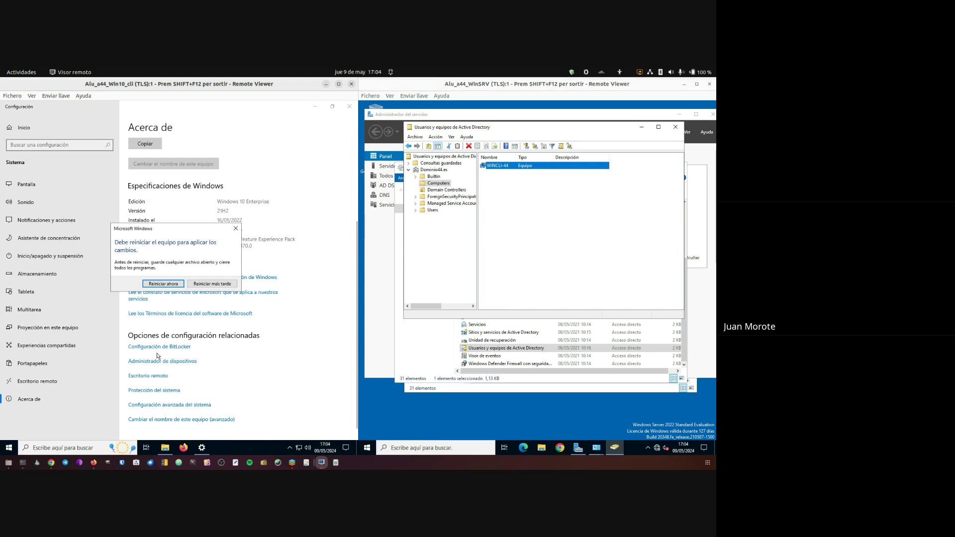
pyautogui.click(207, 284)
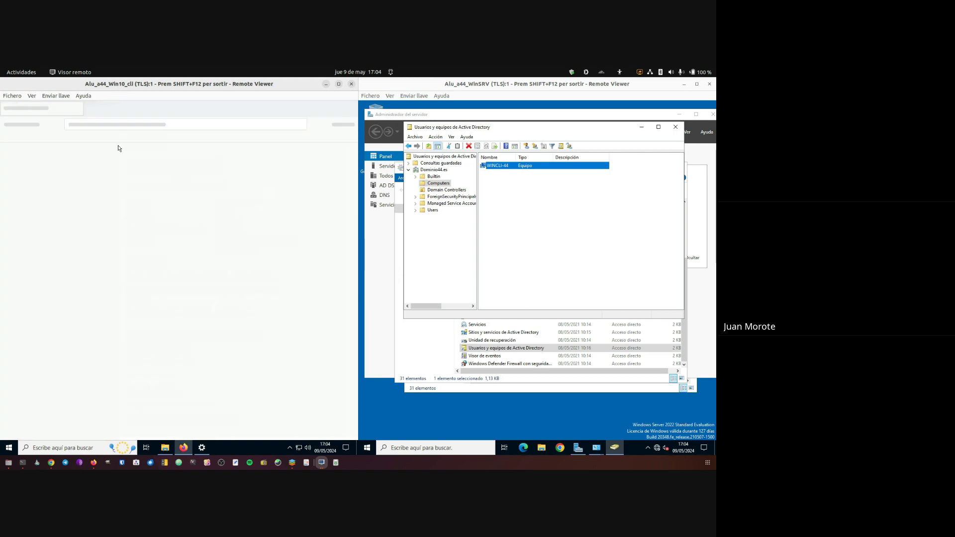
# Type a mistaken 192.168.0 address into the Firefox address bar, then clear it
pyautogui.click(101, 126)
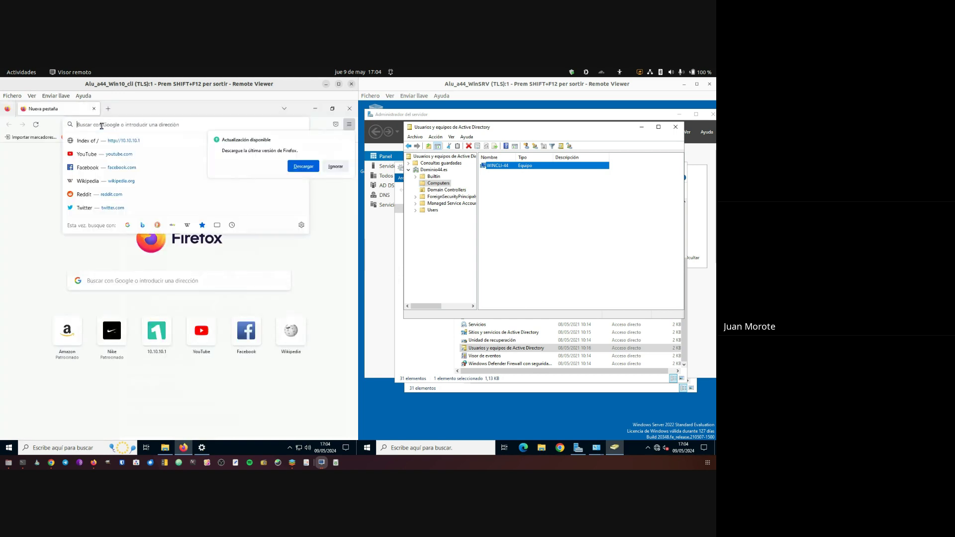
pyautogui.write('191')
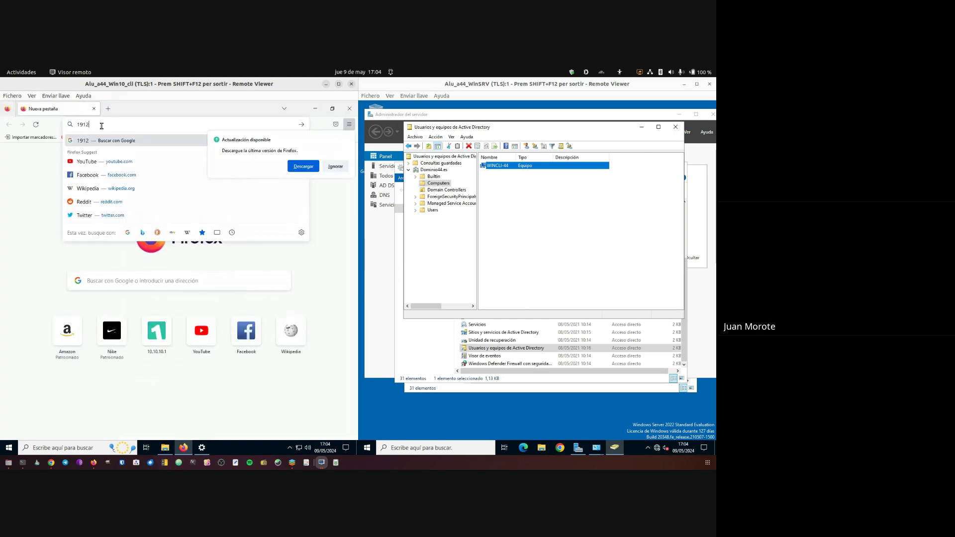
pyautogui.press('BackSpace')
pyautogui.write('2.168.')
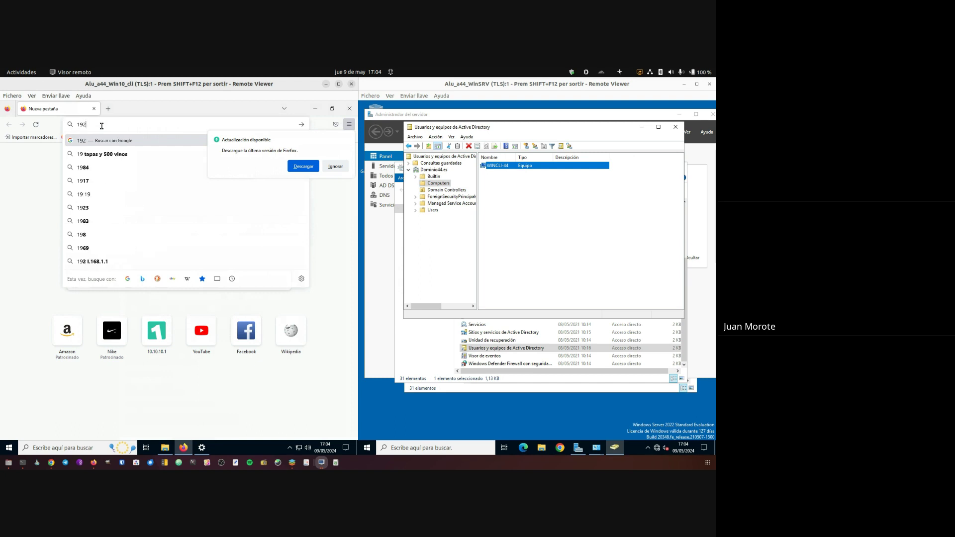
pyautogui.write('0')
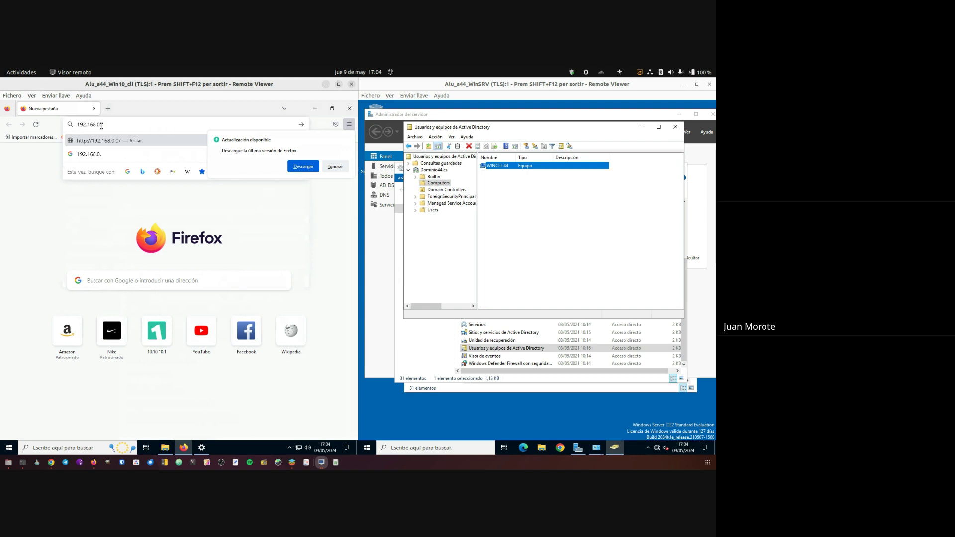
pyautogui.press('BackSpace')
pyautogui.press('BackSpace')
pyautogui.press('BackSpace')
pyautogui.press('BackSpace')
pyautogui.press('BackSpace')
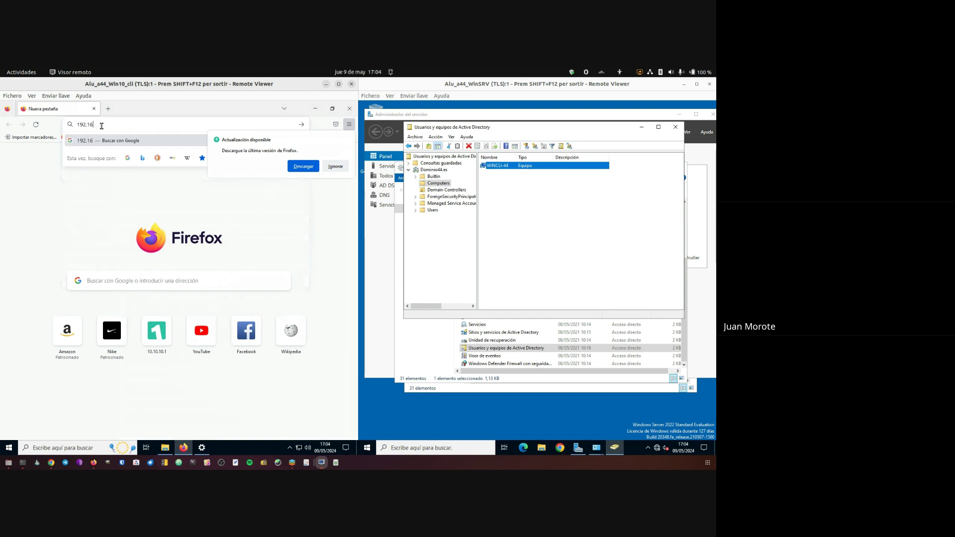
pyautogui.press('BackSpace')
pyautogui.press('BackSpace')
pyautogui.press('BackSpace')
pyautogui.press('BackSpace')
# Load 10.10.10.1 in Firefox and open the ad.html grades panel
pyautogui.write('10.10.10.1')
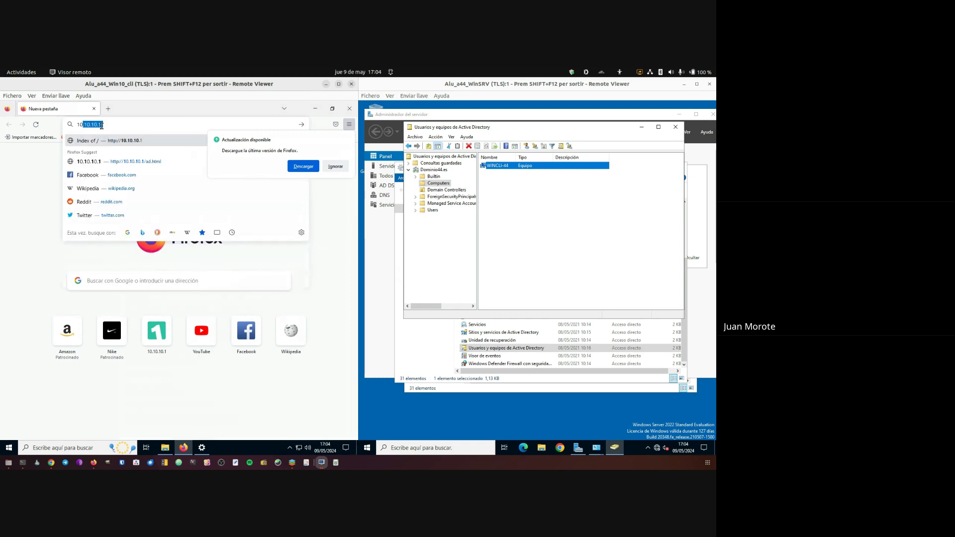
pyautogui.press('Return')
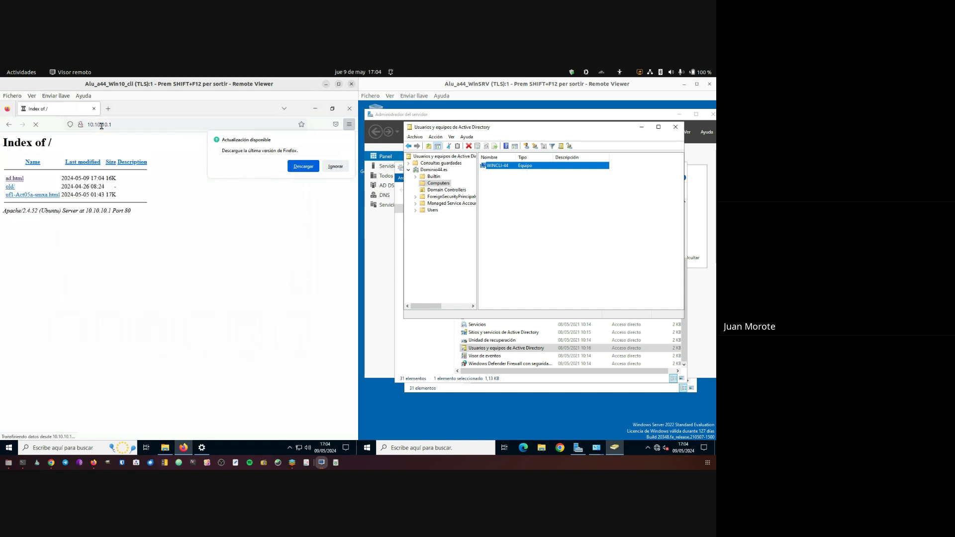
pyautogui.click(25, 181)
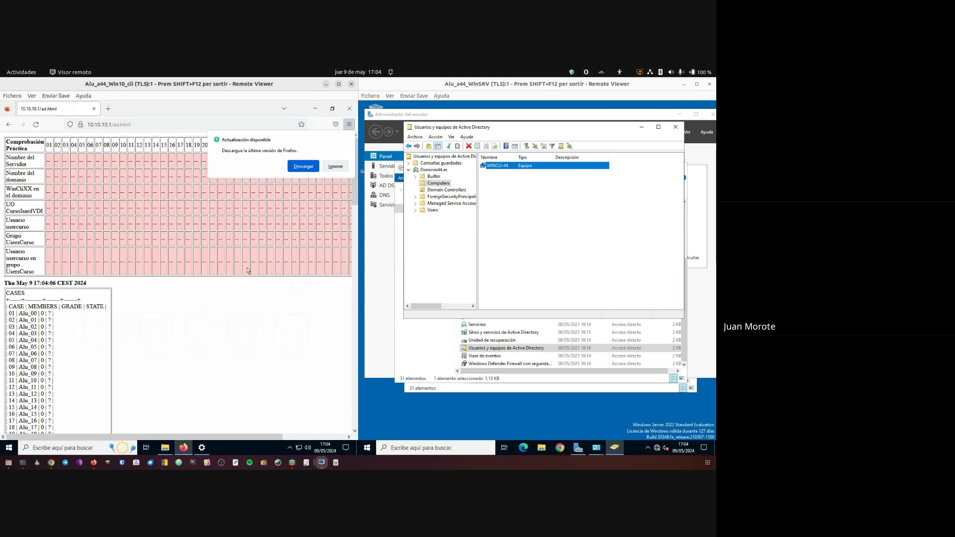
# Dismiss the Firefox update notice and scroll through the CASES and CONN ERRORS tables
pyautogui.moveTo(156, 437); pyautogui.dragTo(220, 437)
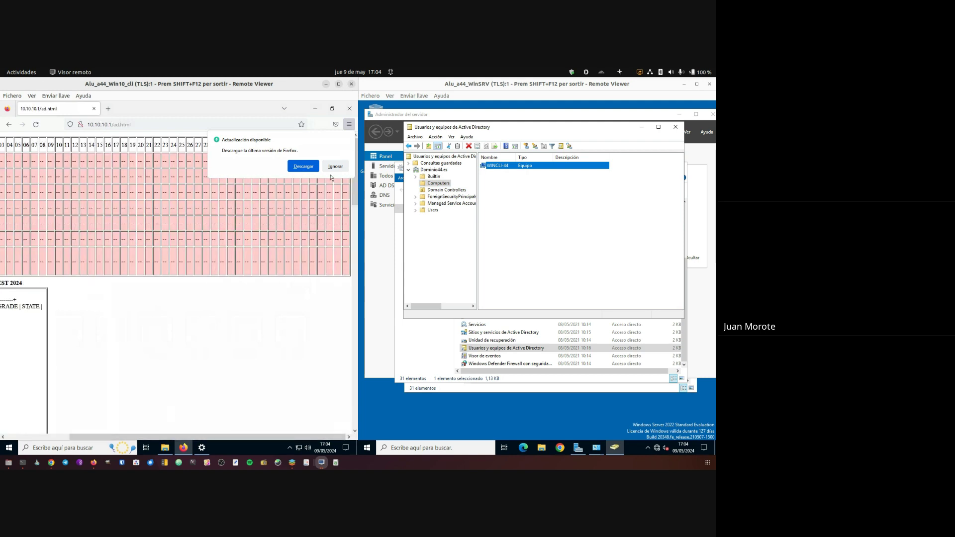
pyautogui.click(335, 167)
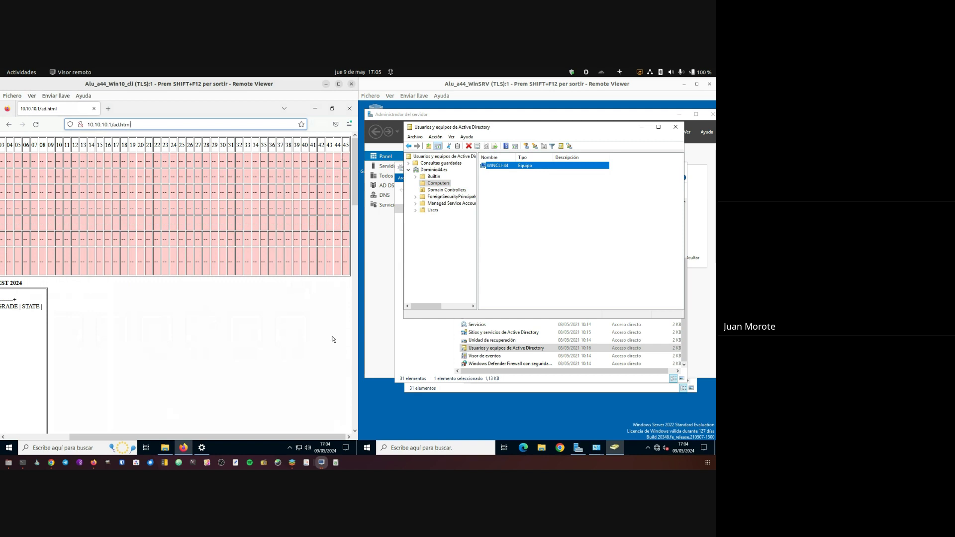
pyautogui.moveTo(322, 435); pyautogui.dragTo(101, 434)
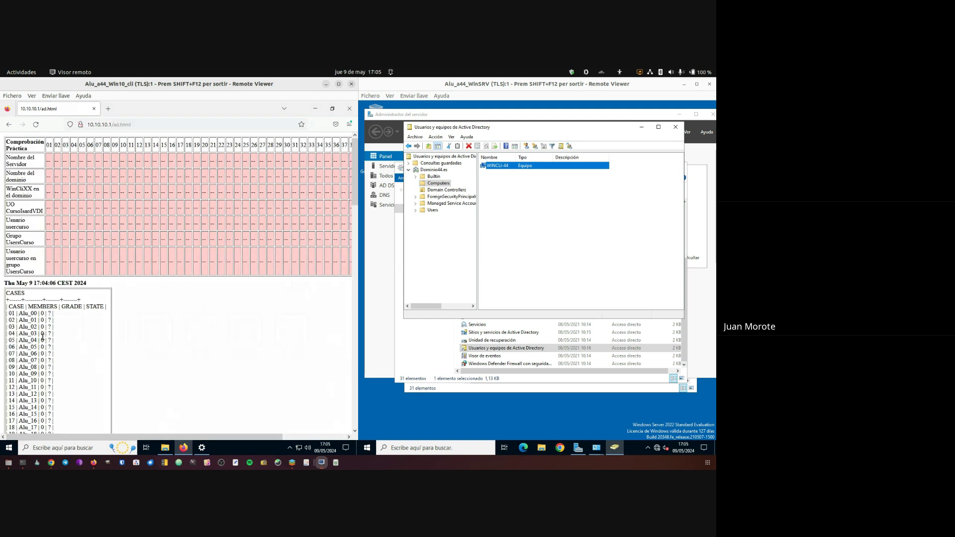
pyautogui.scroll(-5, 69, 341)
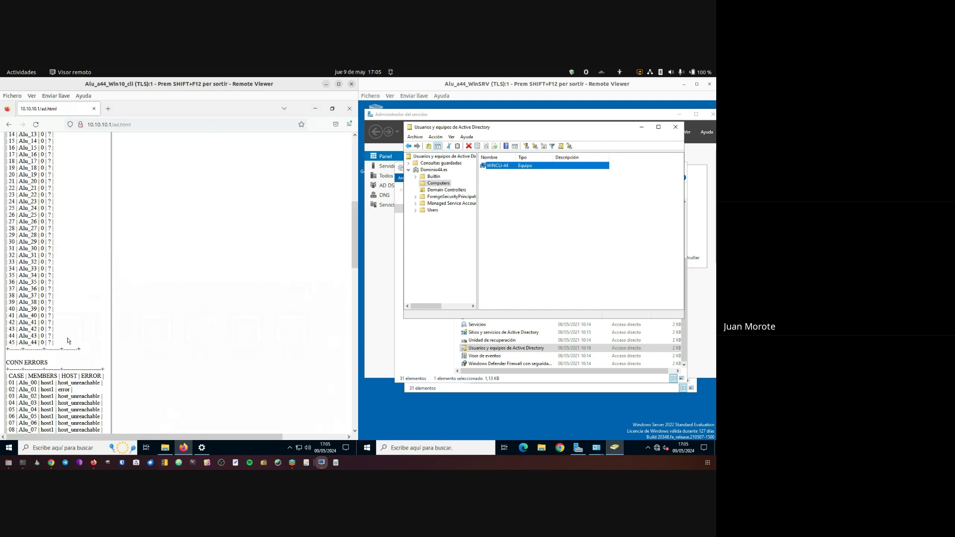
pyautogui.scroll(-4, 69, 341)
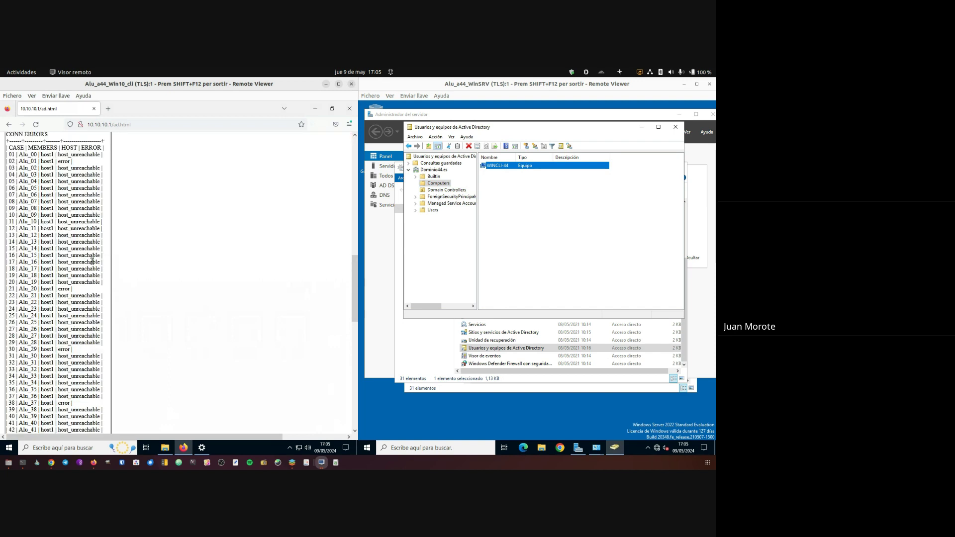
pyautogui.scroll(-1, 65, 303)
pyautogui.scroll(-5, 66, 303)
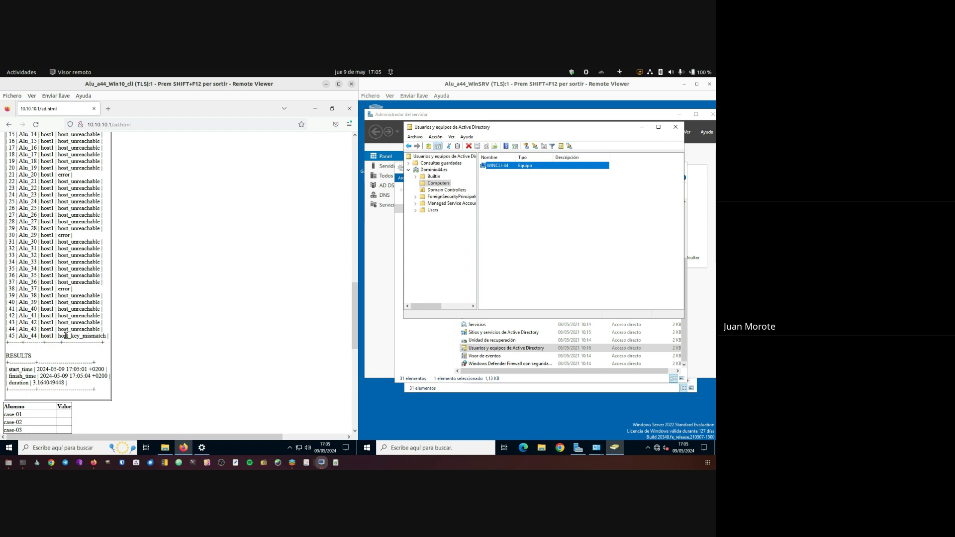
pyautogui.doubleClick(62, 289)
pyautogui.doubleClick(62, 236)
pyautogui.doubleClick(67, 174)
pyautogui.click(68, 333)
pyautogui.doubleClick(68, 334)
pyautogui.click(63, 290)
pyautogui.doubleClick(64, 290)
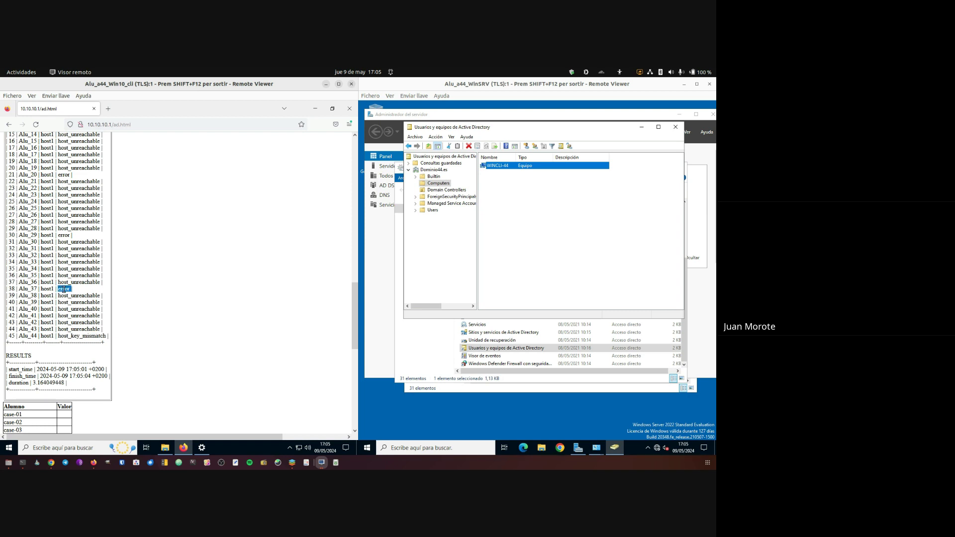
pyautogui.click(64, 235)
pyautogui.doubleClick(64, 235)
pyautogui.doubleClick(63, 176)
pyautogui.scroll(8, 96, 222)
pyautogui.doubleClick(64, 275)
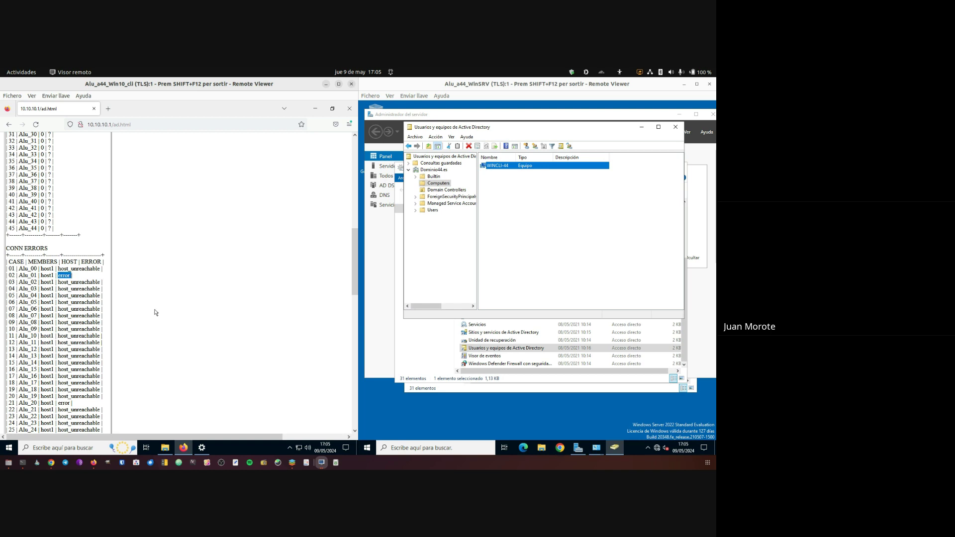
pyautogui.scroll(10, 180, 326)
pyautogui.scroll(3, 224, 306)
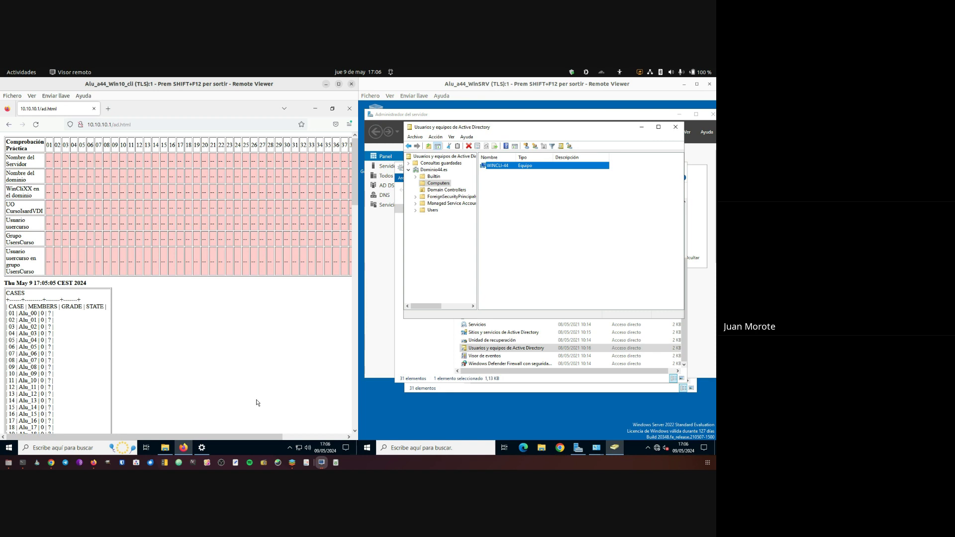
# Close the Windows 10 client viewer, confirming the quit, and return to the IsardVDI desktops page
pyautogui.click(351, 84)
pyautogui.click(223, 297)
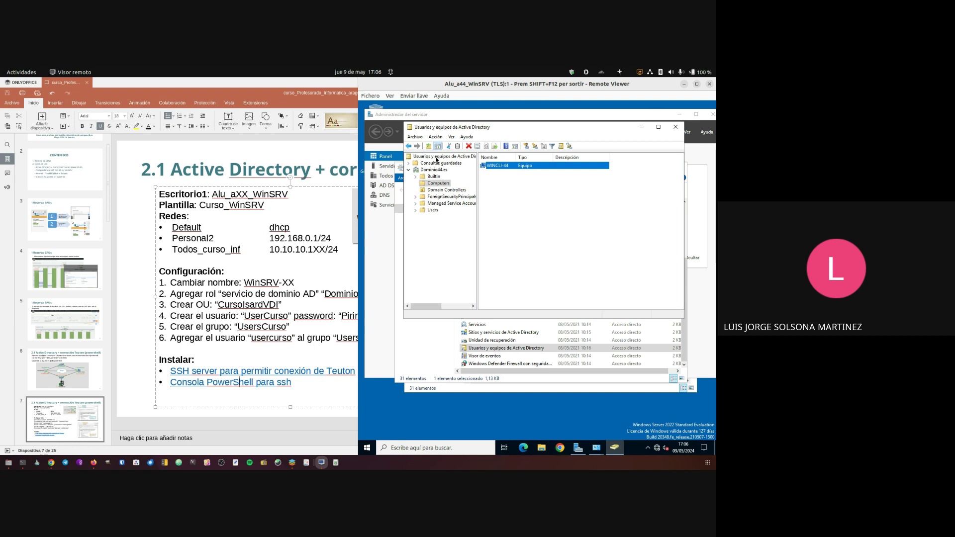
pyautogui.click(556, 192)
pyautogui.click(499, 165)
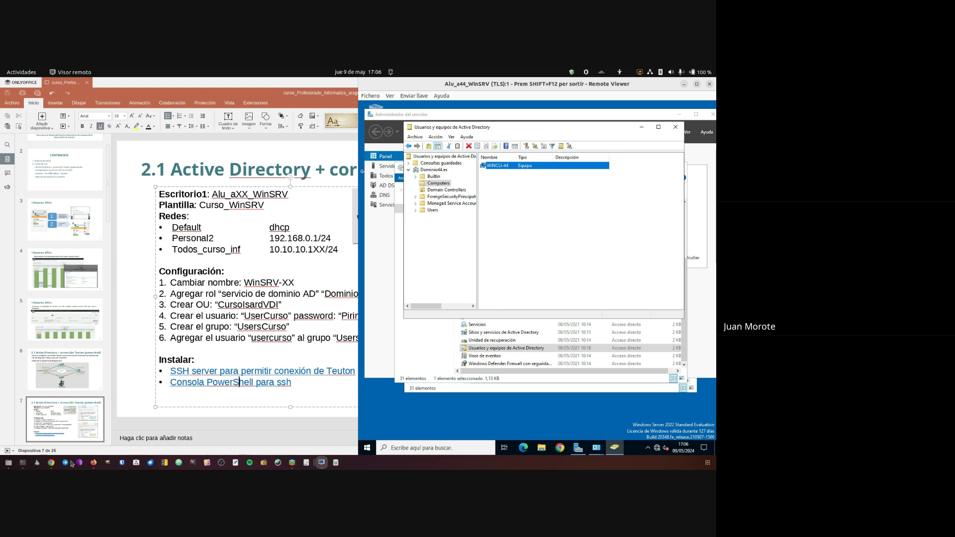
pyautogui.click(93, 463)
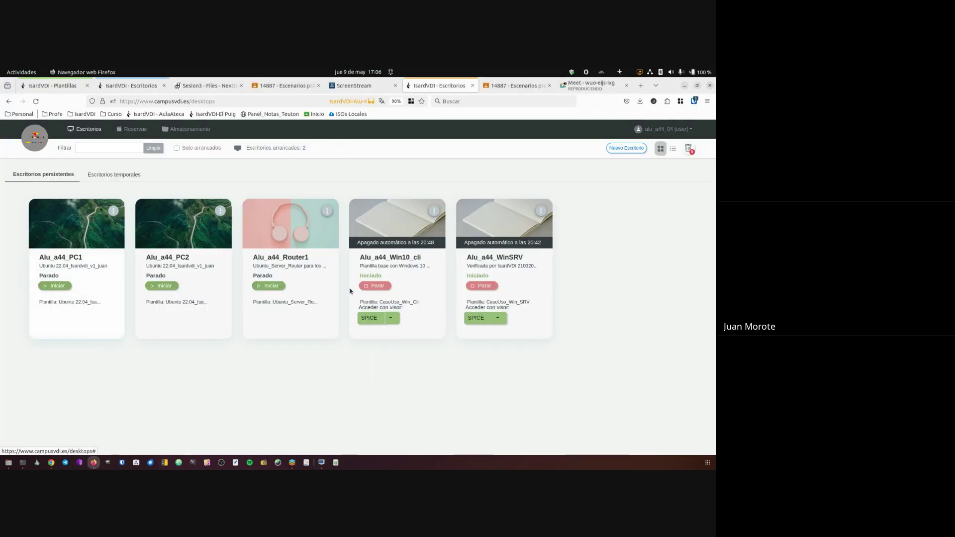
# Reopen the client viewer and open the adapter list from Ethernet settings, showing Default, Personal2, Todos_curso_inf
pyautogui.click(369, 317)
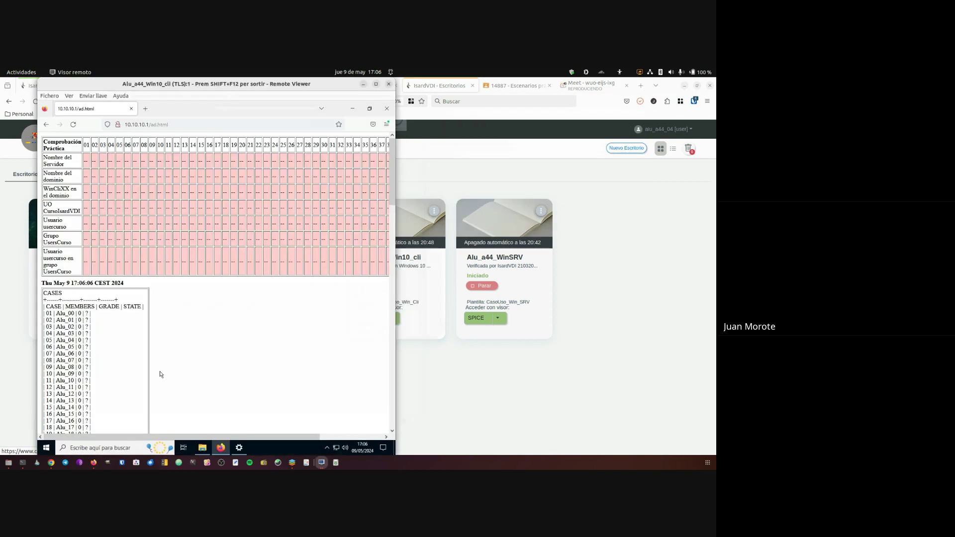
pyautogui.click(239, 448)
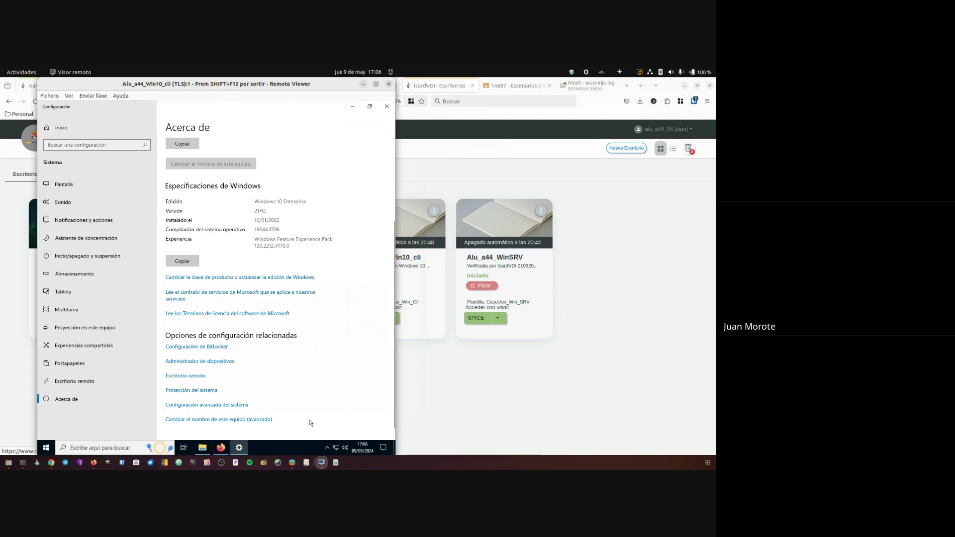
pyautogui.click(336, 448)
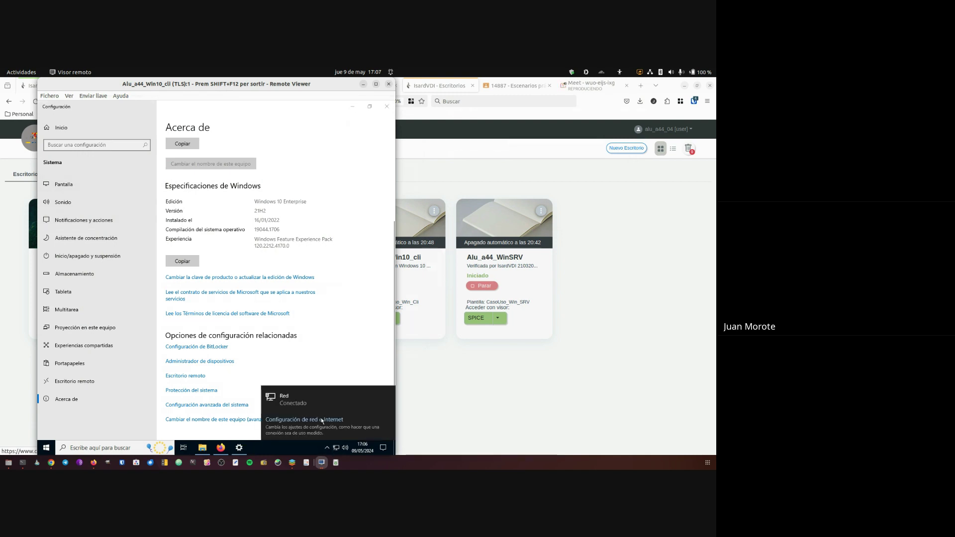
pyautogui.click(321, 420)
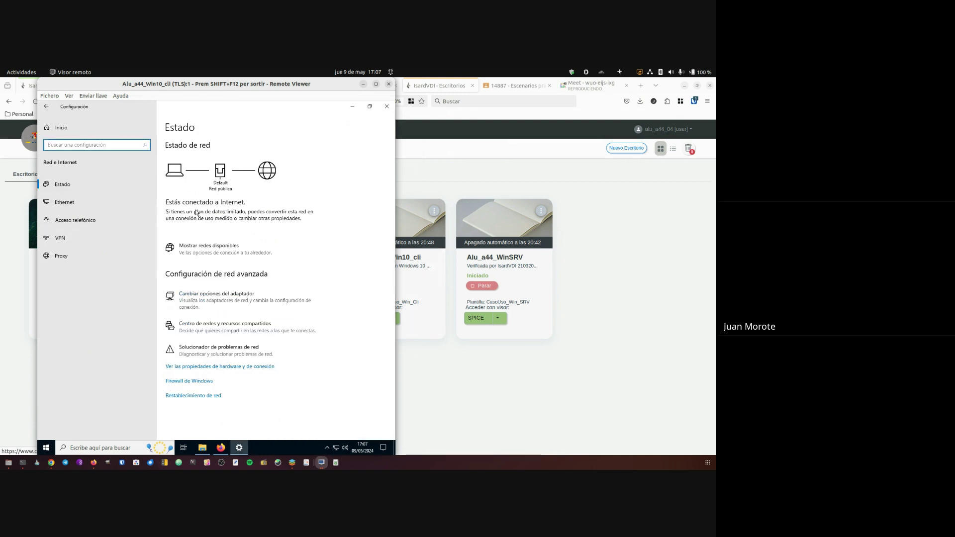
pyautogui.click(65, 202)
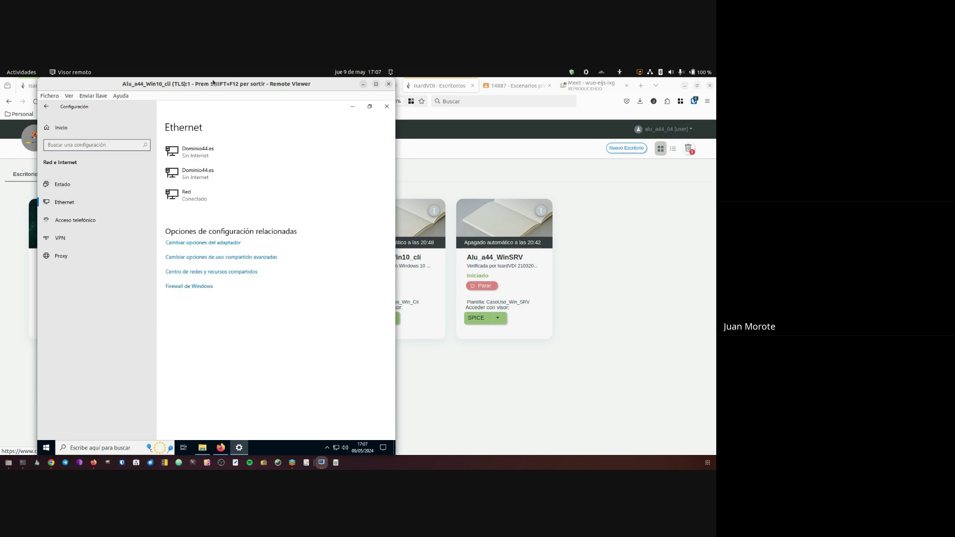
pyautogui.moveTo(213, 82); pyautogui.dragTo(2, 85)
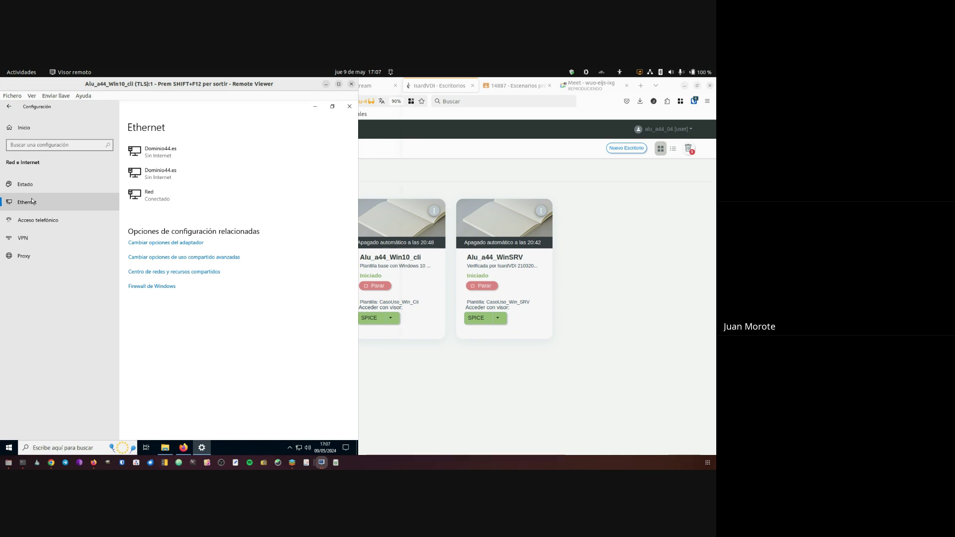
pyautogui.click(166, 242)
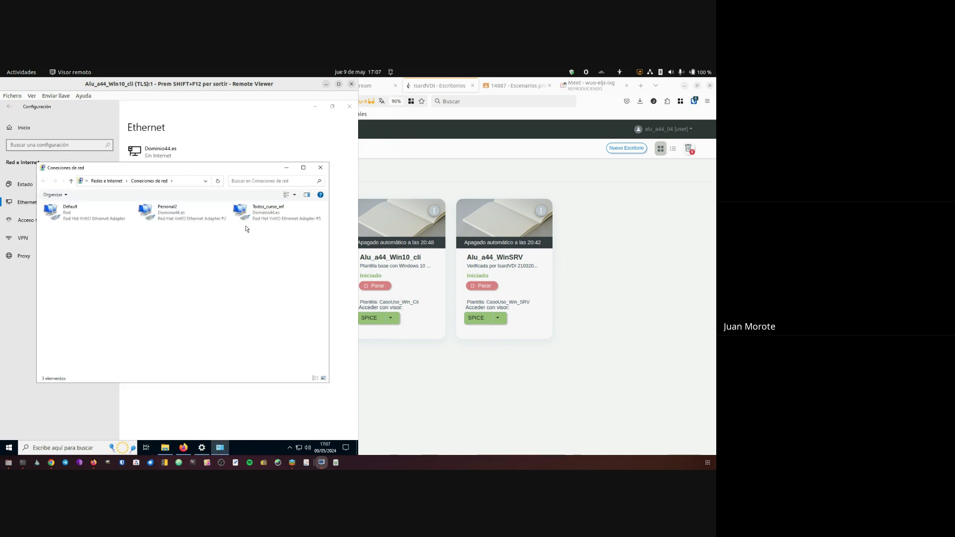
# Review Personal2's TCP/IPv4 settings (IP 192.168.0.2, mask 255.255.255.0, DNS 192.168.0.1), then close them unchanged
pyautogui.click(168, 215)
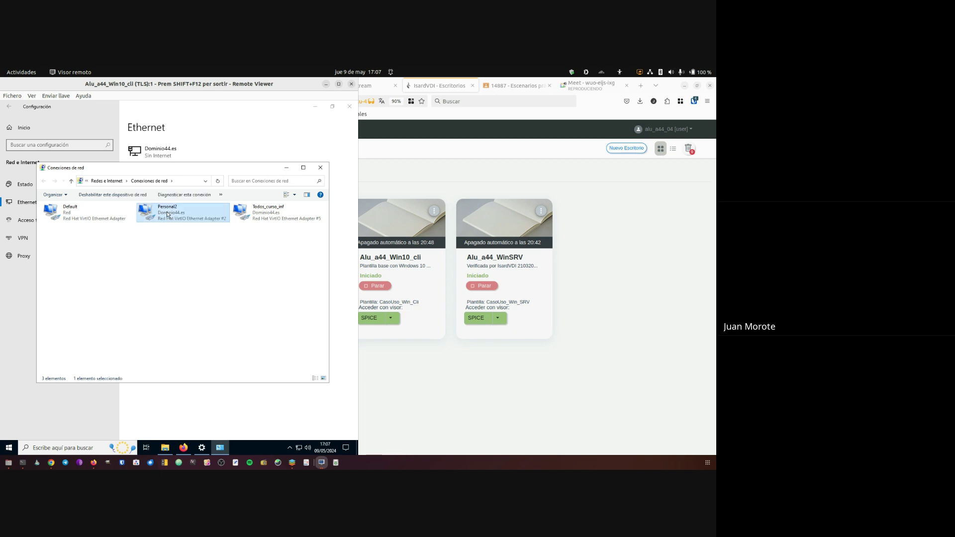
pyautogui.rightClick(168, 215)
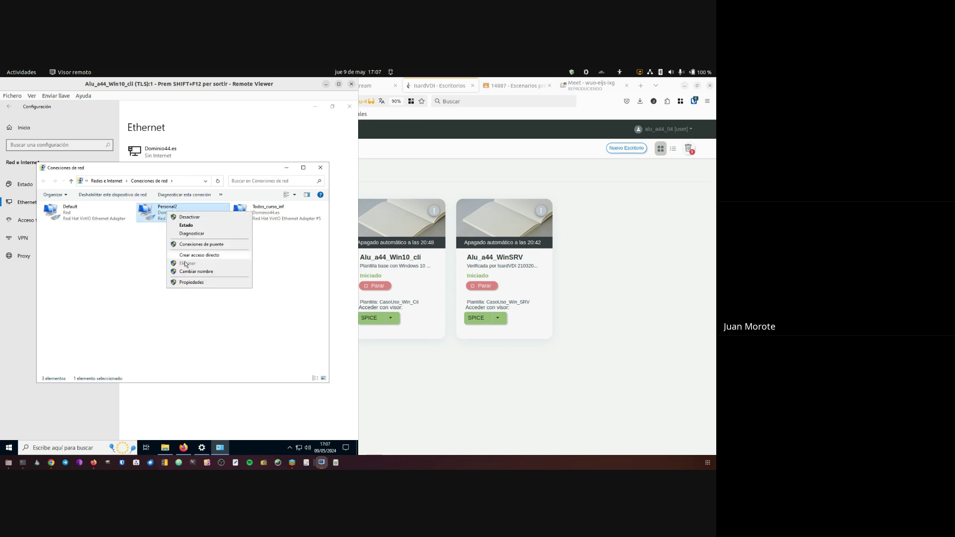
pyautogui.click(196, 283)
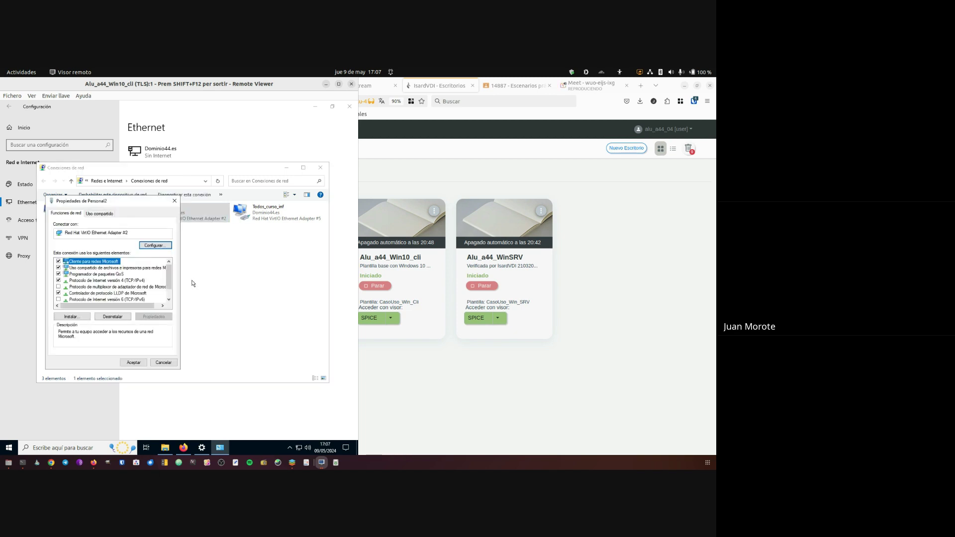
pyautogui.click(125, 282)
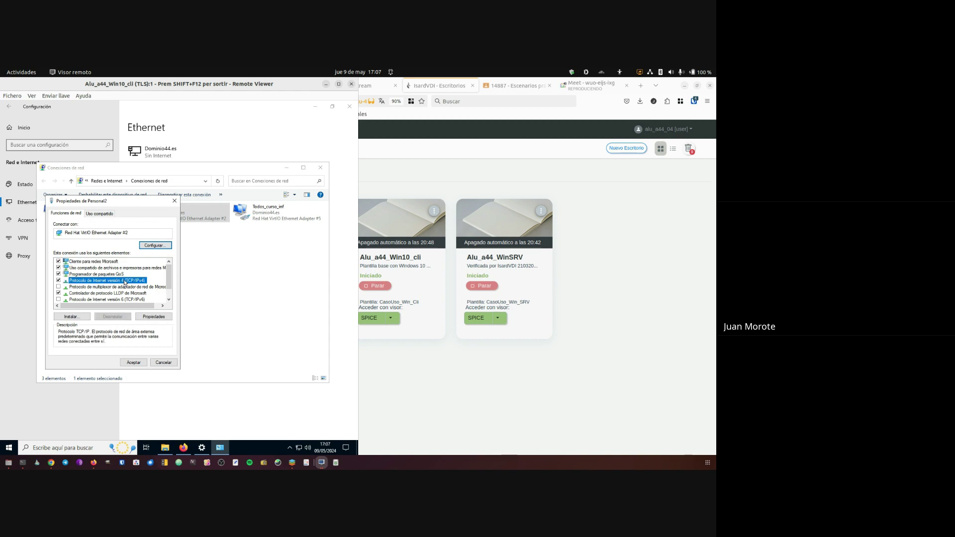
pyautogui.doubleClick(125, 282)
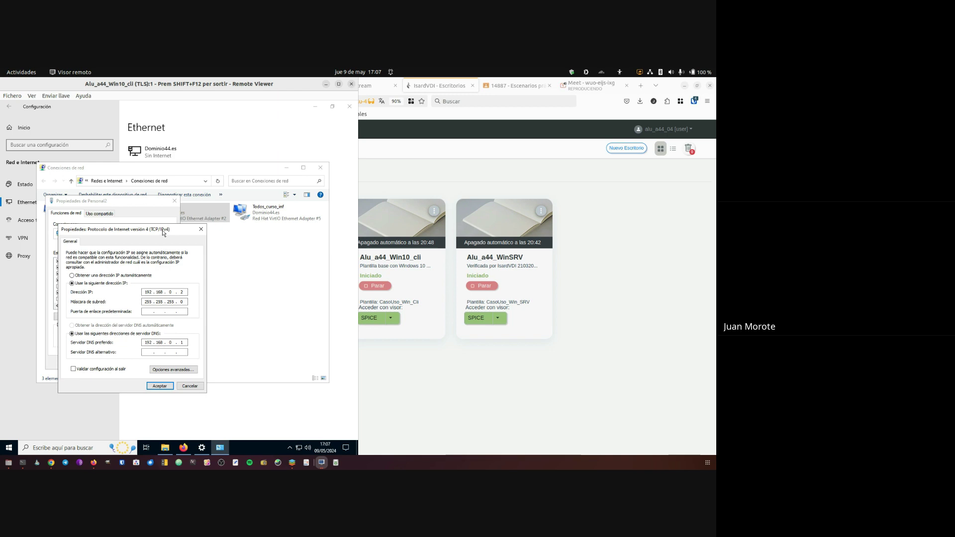
pyautogui.moveTo(161, 230); pyautogui.dragTo(169, 234)
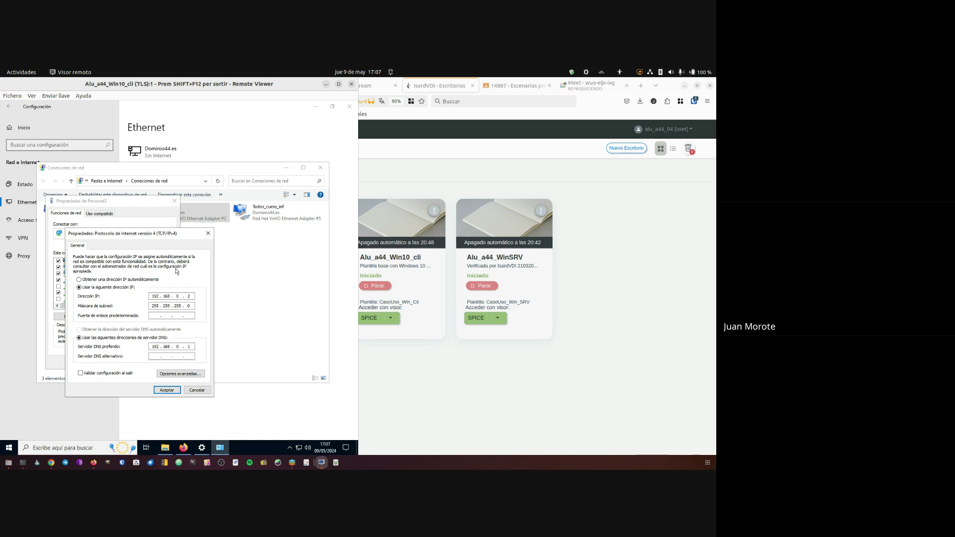
pyautogui.click(209, 234)
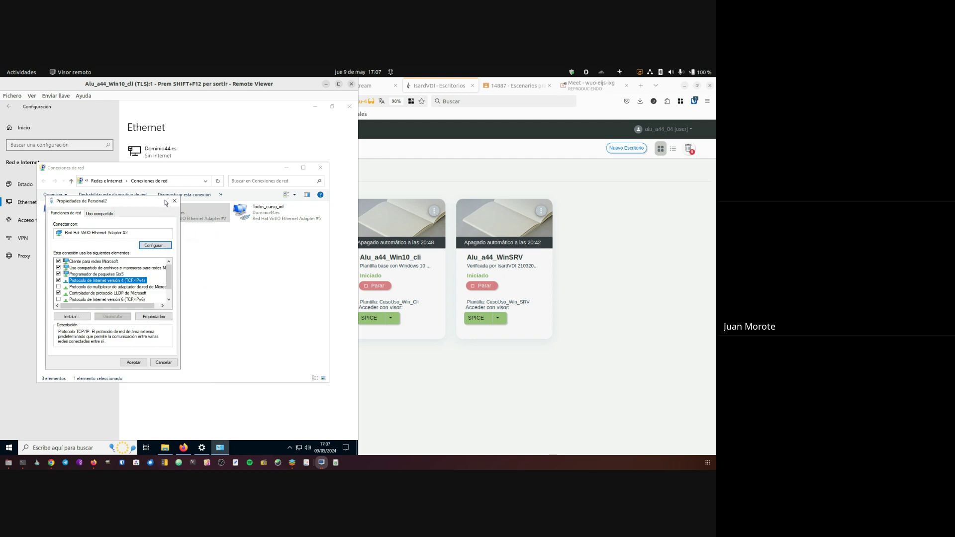
pyautogui.moveTo(163, 204); pyautogui.dragTo(231, 207)
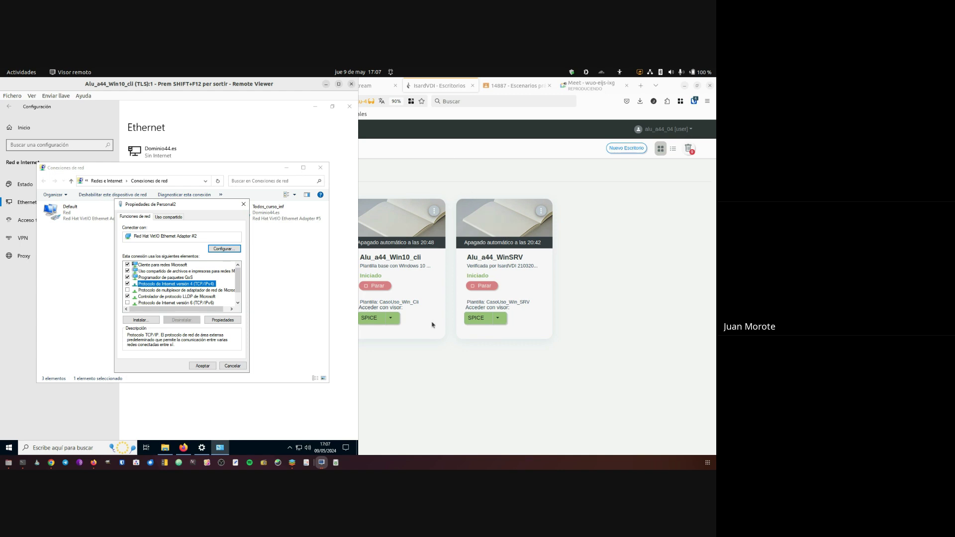
# On the Windows Server viewer, select WINCLI-44 in the Dominio44.es Computers list
pyautogui.moveTo(319, 466)
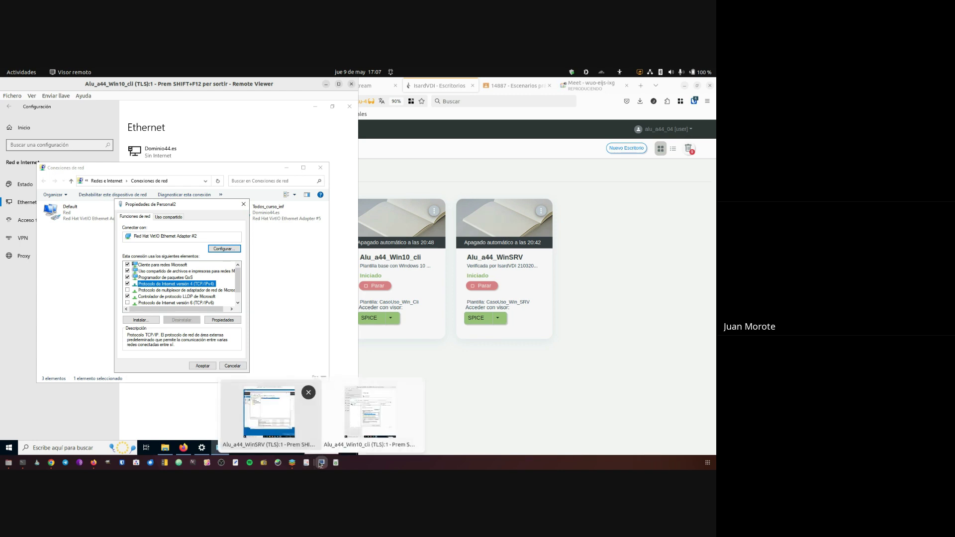
pyautogui.click(273, 428)
pyautogui.click(521, 196)
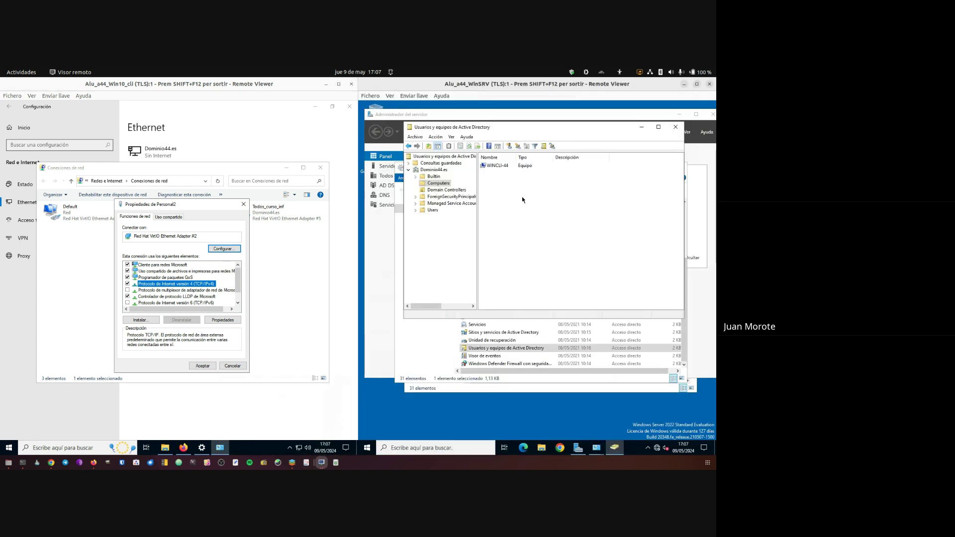
pyautogui.click(502, 168)
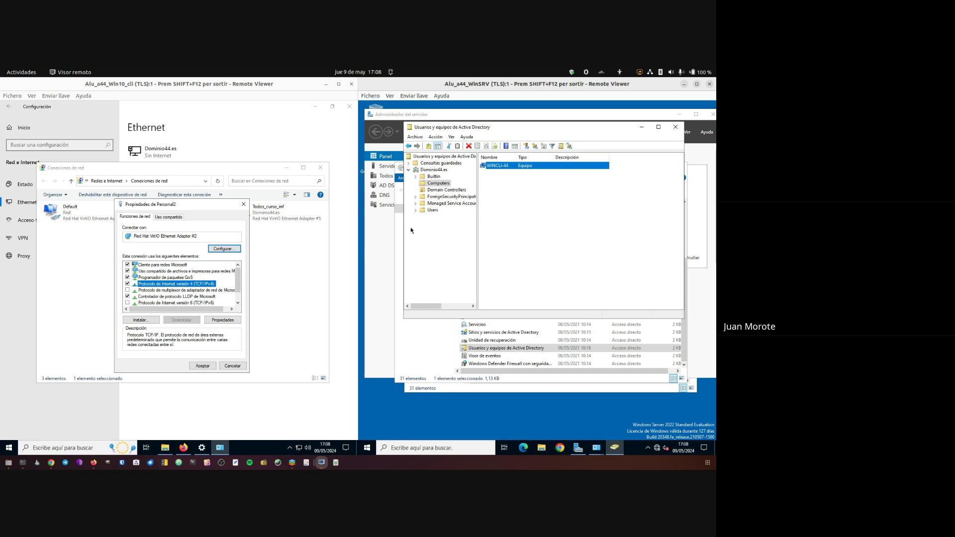
# On the Windows 10 client, close the Personal2 properties and Network Connections windows
pyautogui.click(203, 209)
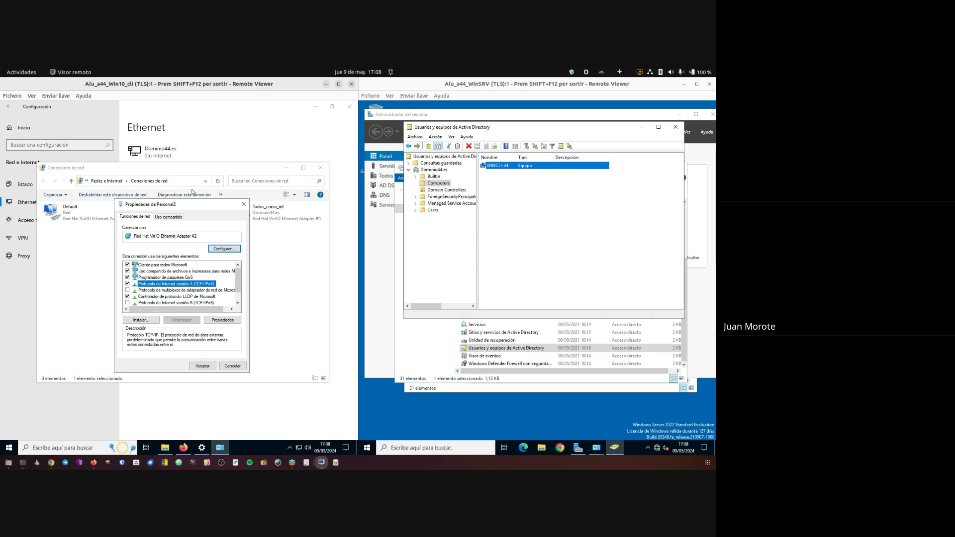
pyautogui.click(243, 204)
pyautogui.click(321, 168)
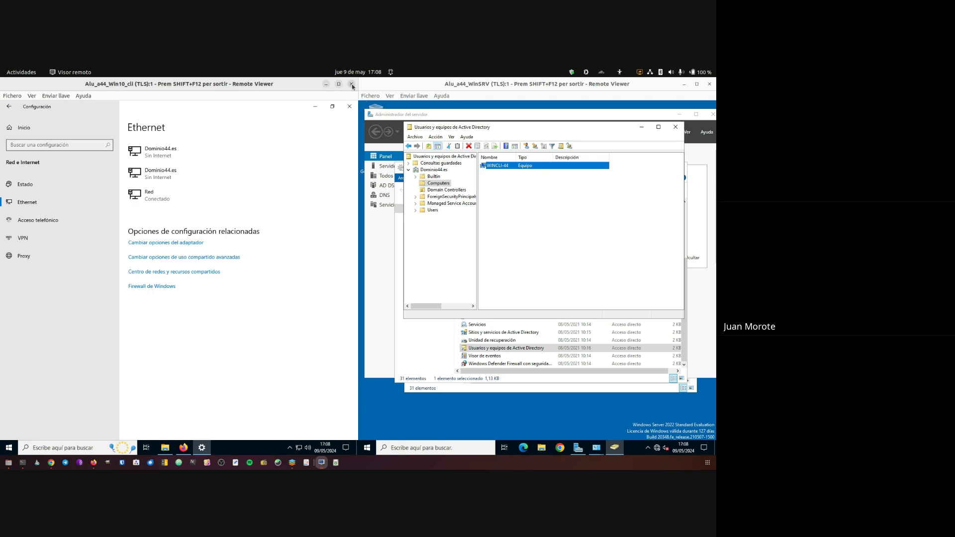
# End the Windows 10 client and Windows Server viewer sessions, confirming each, and return to ONLYOFFICE
pyautogui.click(352, 84)
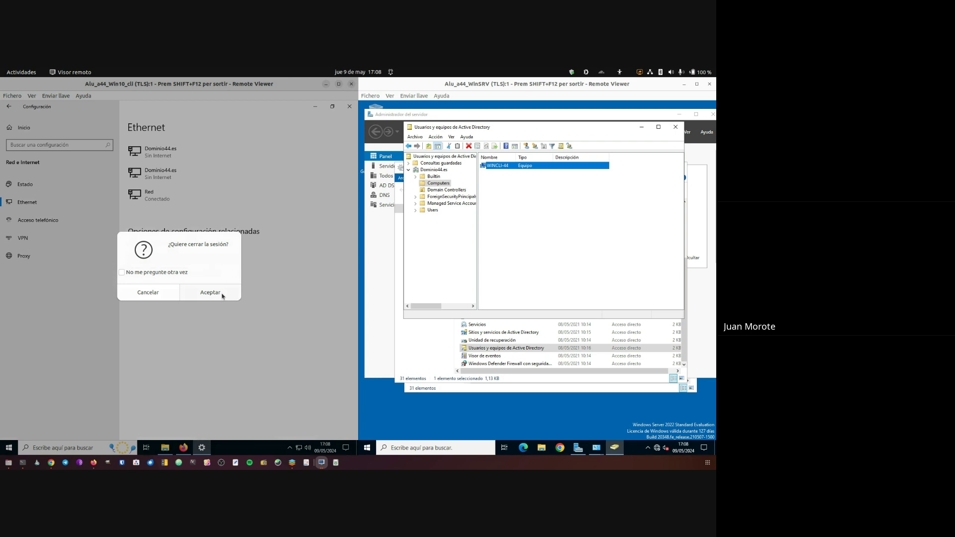
pyautogui.click(222, 295)
pyautogui.click(711, 84)
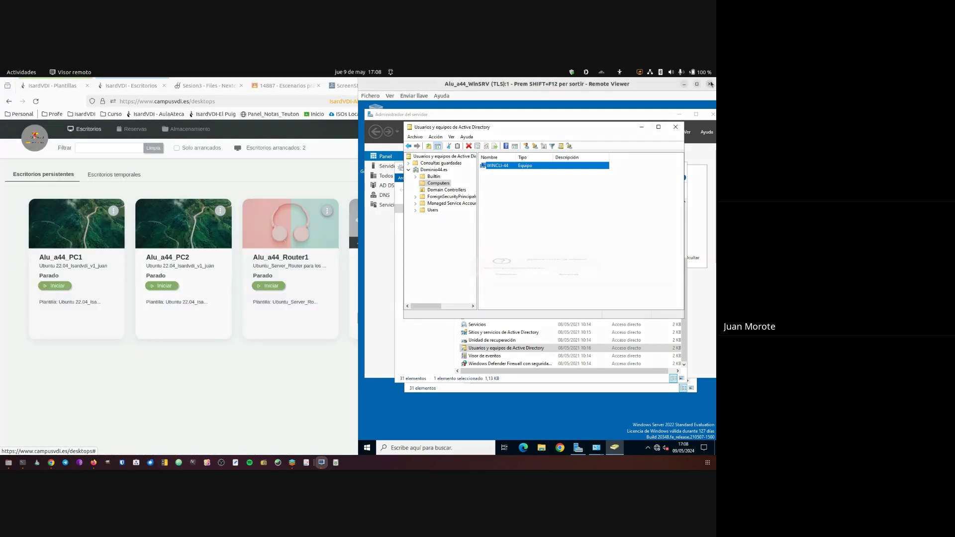
pyautogui.click(573, 295)
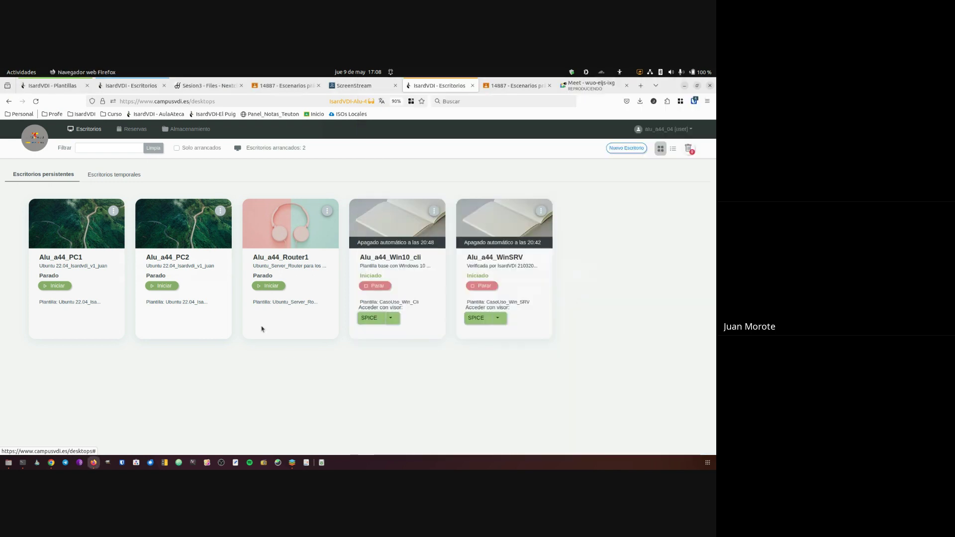
pyautogui.click(292, 464)
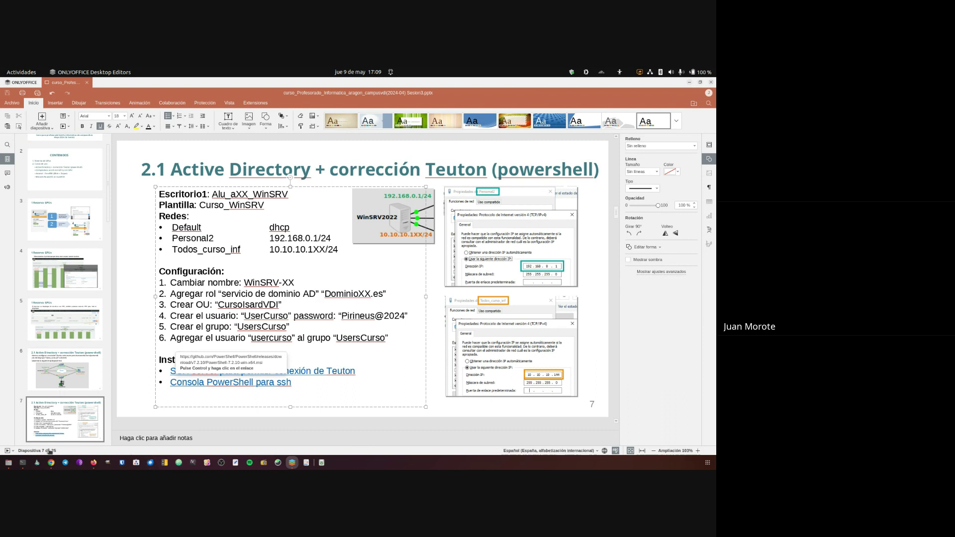
# Start the slideshow from slide 7 and move to slide 10, the AI with/without GPU comparison
pyautogui.click(7, 451)
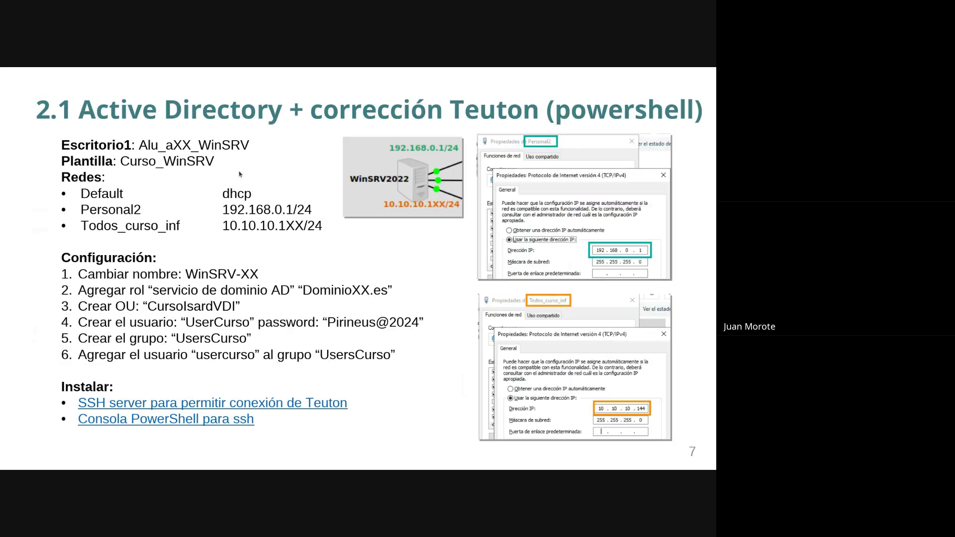
pyautogui.press('Right')
pyautogui.press('Right')
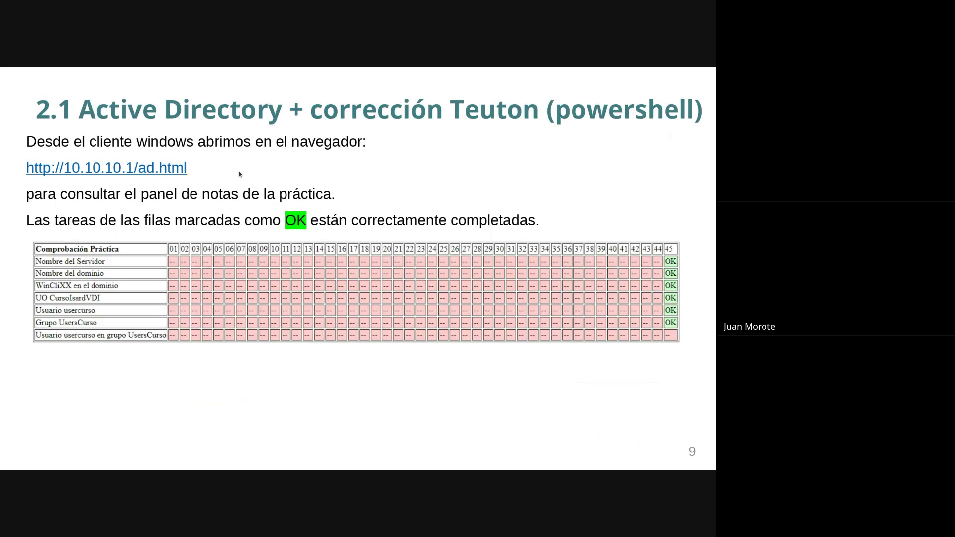
pyautogui.press('Right')
pyautogui.press('Right')
pyautogui.press('Left')
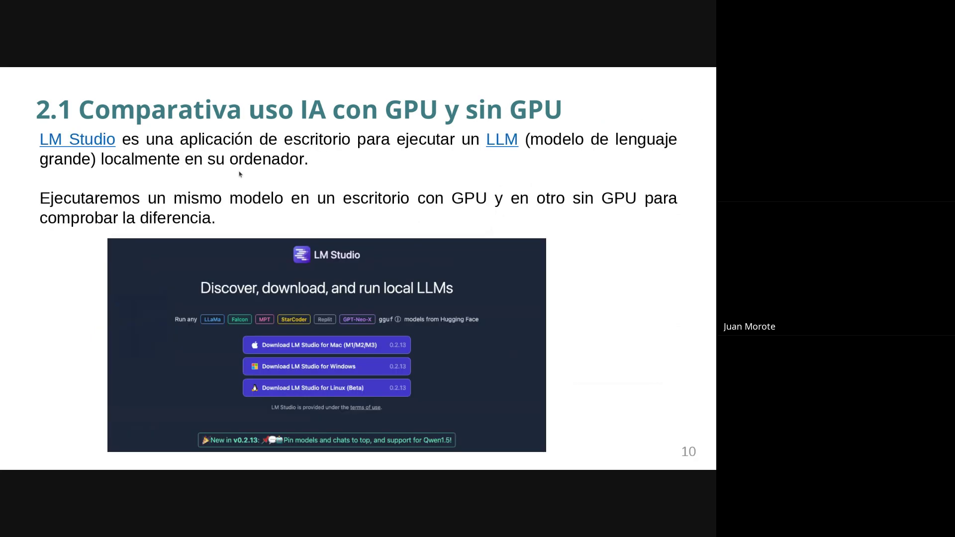
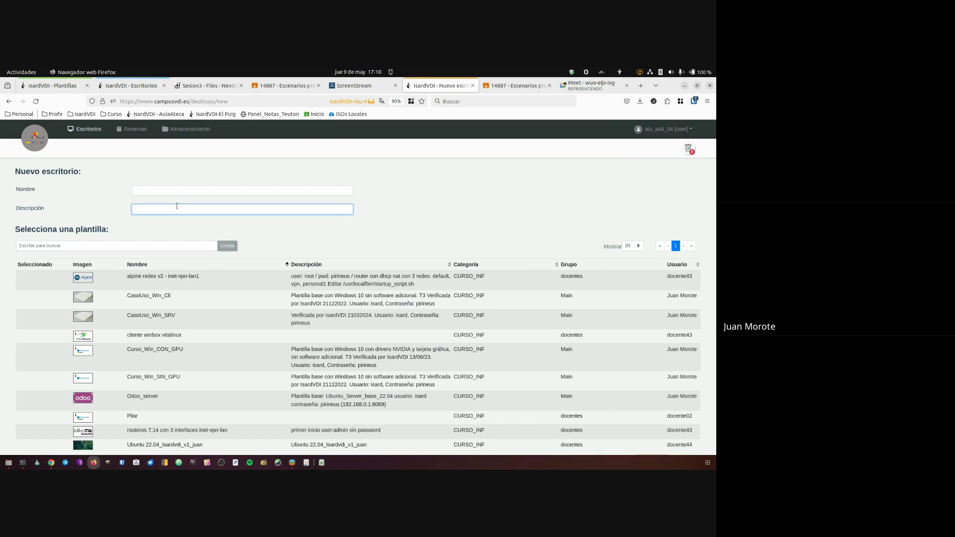
# Filter templates by 'gpu', choose Curso_Win_CON_GPU and name the desktop Alu_a44_WinConGPU
pyautogui.write('gpu')
pyautogui.click(104, 246)
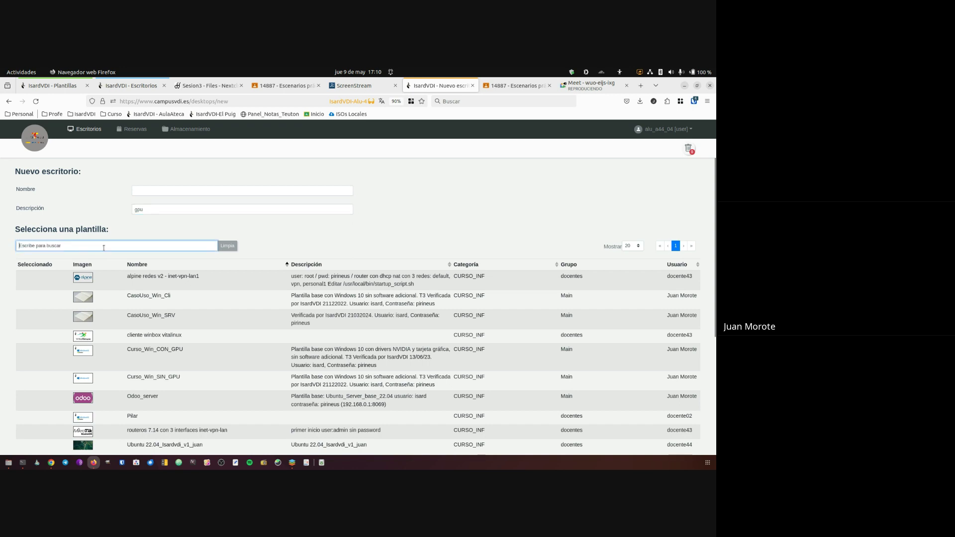
pyautogui.write('gpu')
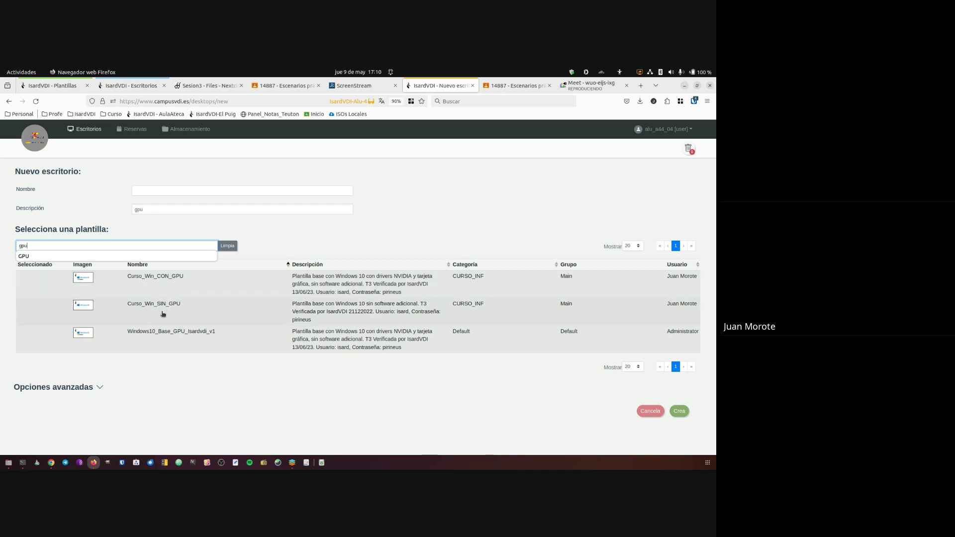
pyautogui.click(154, 285)
pyautogui.click(148, 189)
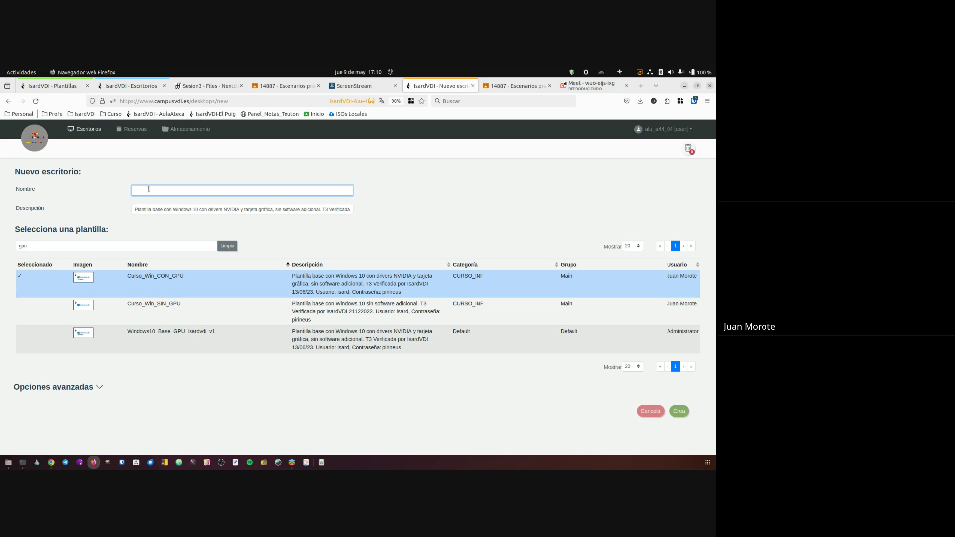
pyautogui.write('Alu')
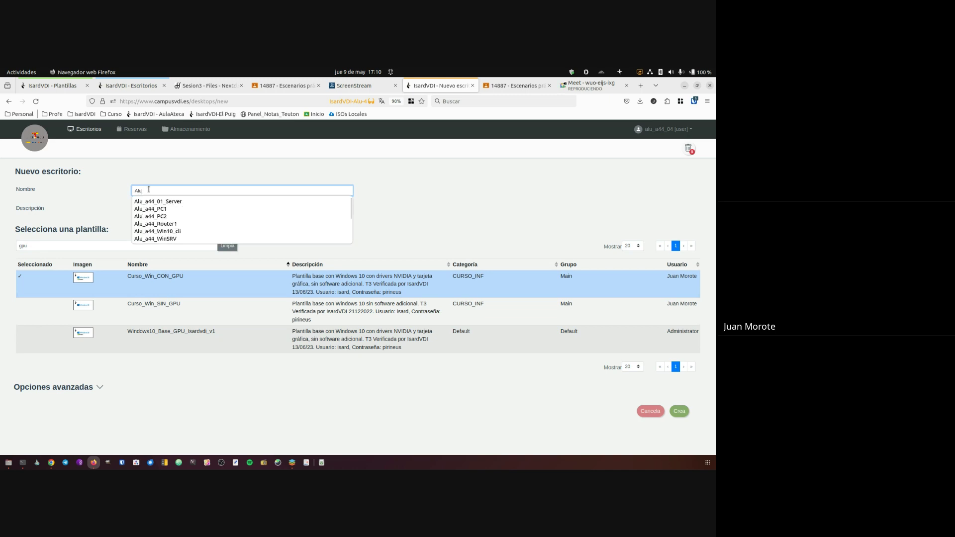
pyautogui.write('_a44_Win')
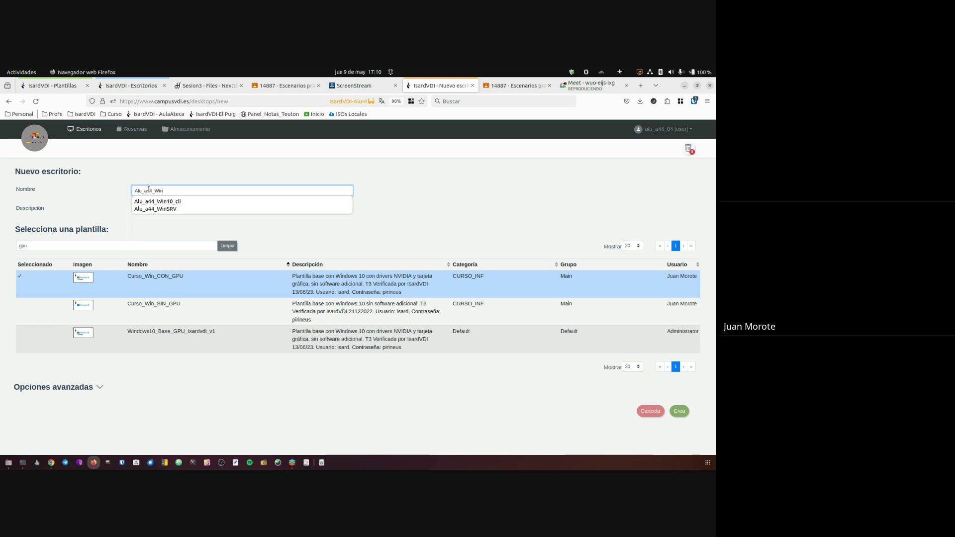
pyautogui.write('ConGPU')
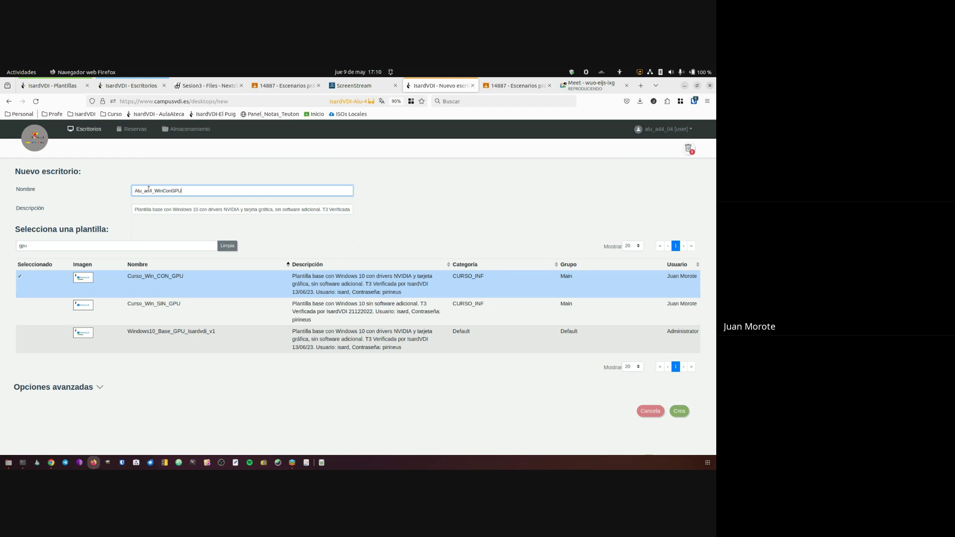
pyautogui.click(131, 287)
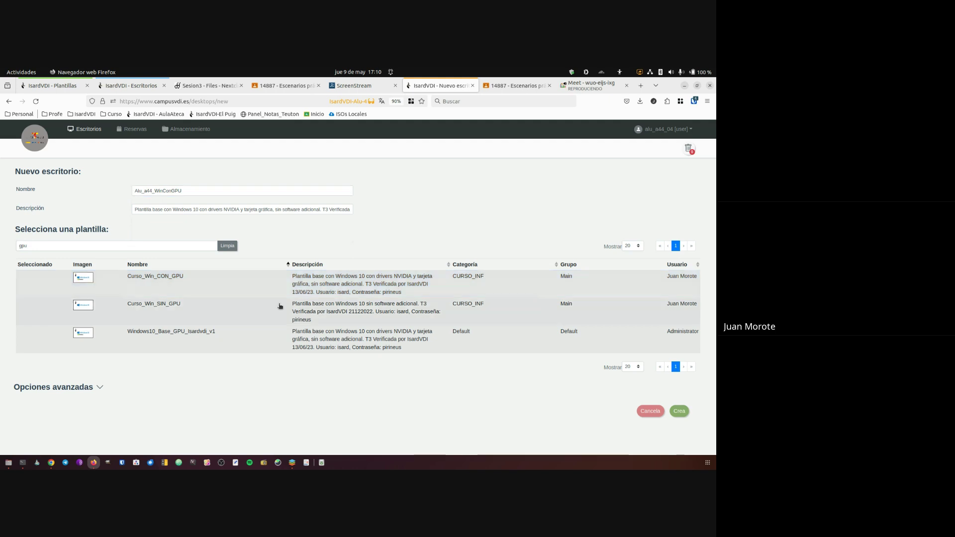
pyautogui.click(199, 285)
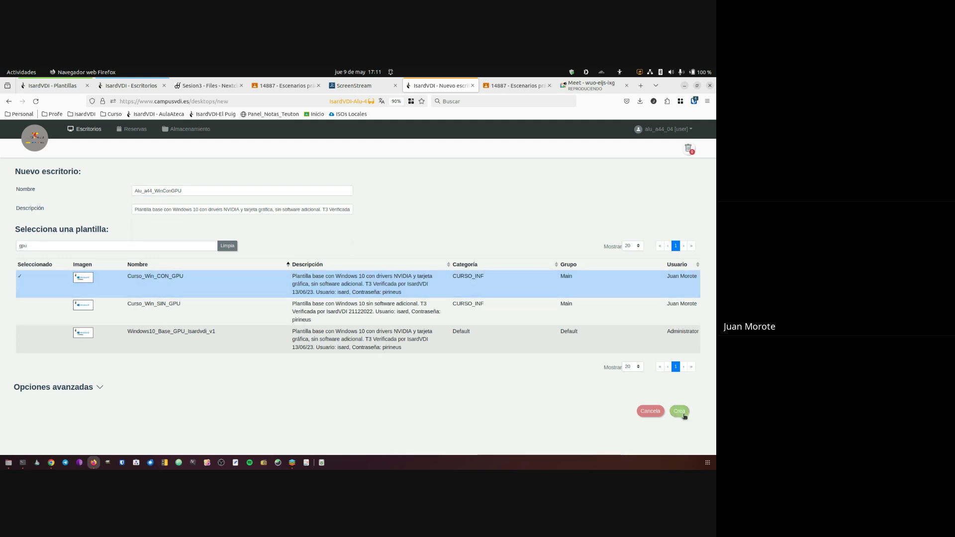
pyautogui.click(100, 387)
# Review the 4 vCPU, 12 GB memory and NVIDIA A40 4 GB settings, then create the desktop
pyautogui.scroll(-5, 101, 391)
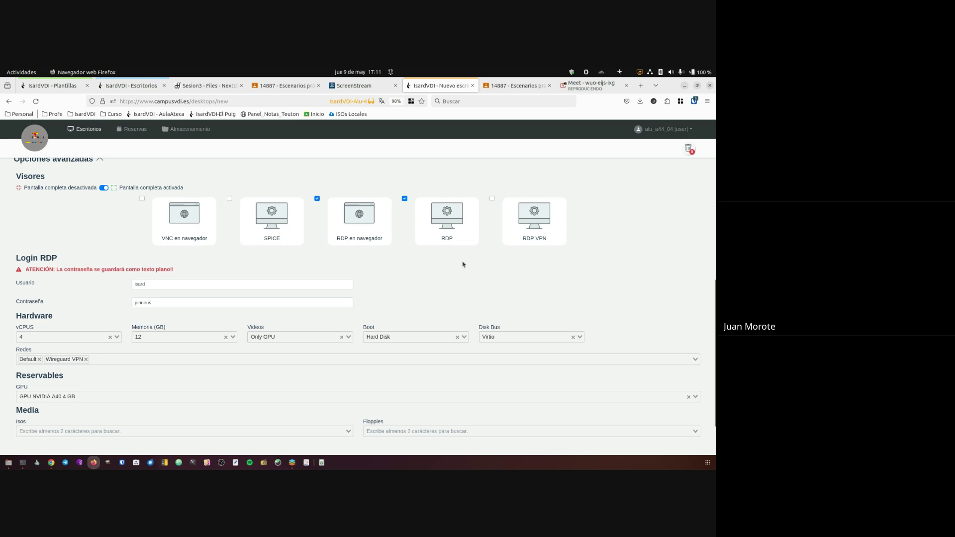
pyautogui.scroll(-2, 465, 265)
pyautogui.scroll(6, 485, 280)
pyautogui.scroll(-5, 485, 284)
pyautogui.scroll(-2, 485, 284)
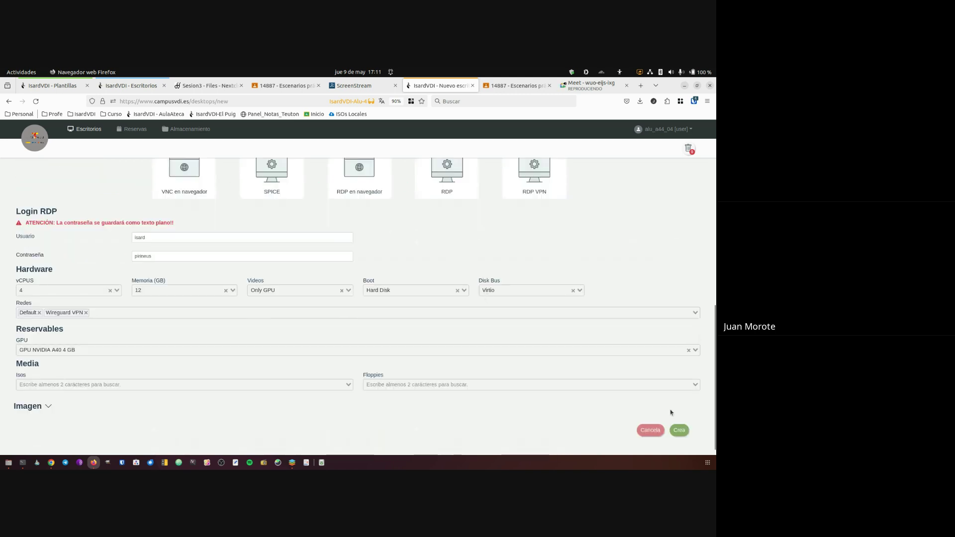
pyautogui.click(679, 431)
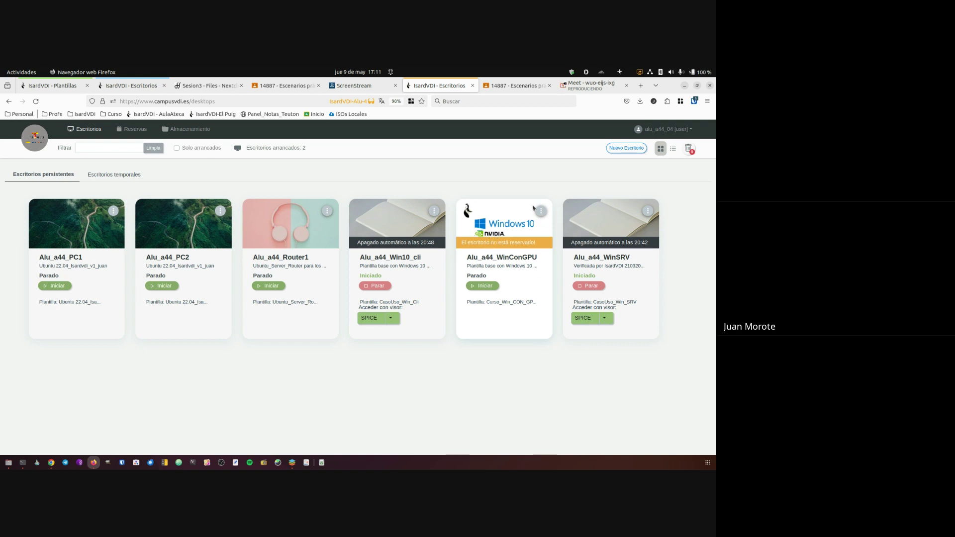
# Start Alu_a44_WinConGPU with its reservation ending at 17:41
pyautogui.click(482, 287)
pyautogui.click(412, 294)
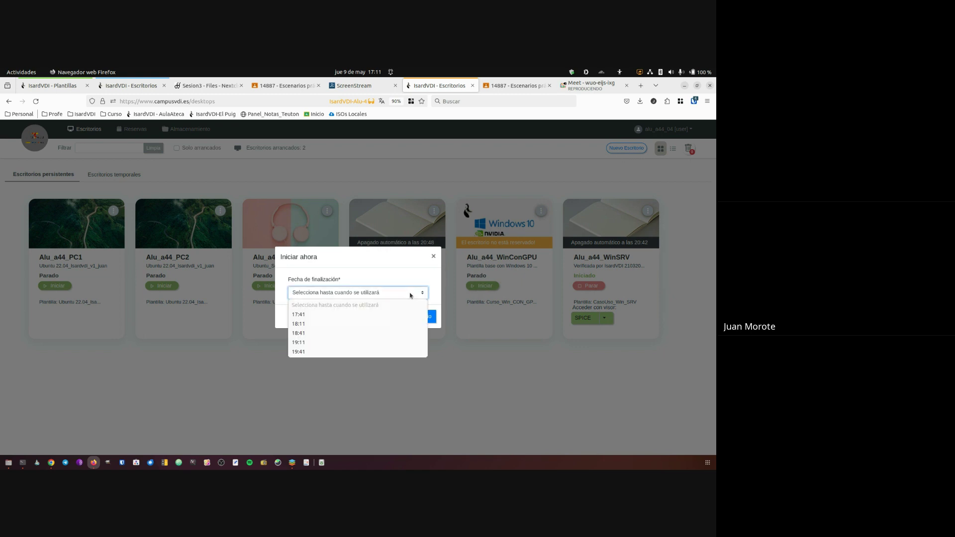
pyautogui.click(315, 315)
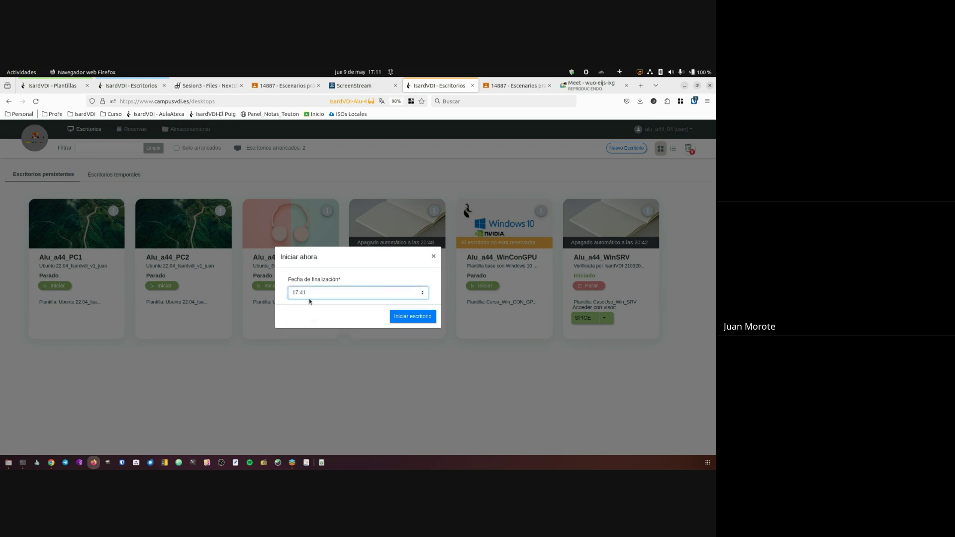
pyautogui.click(410, 319)
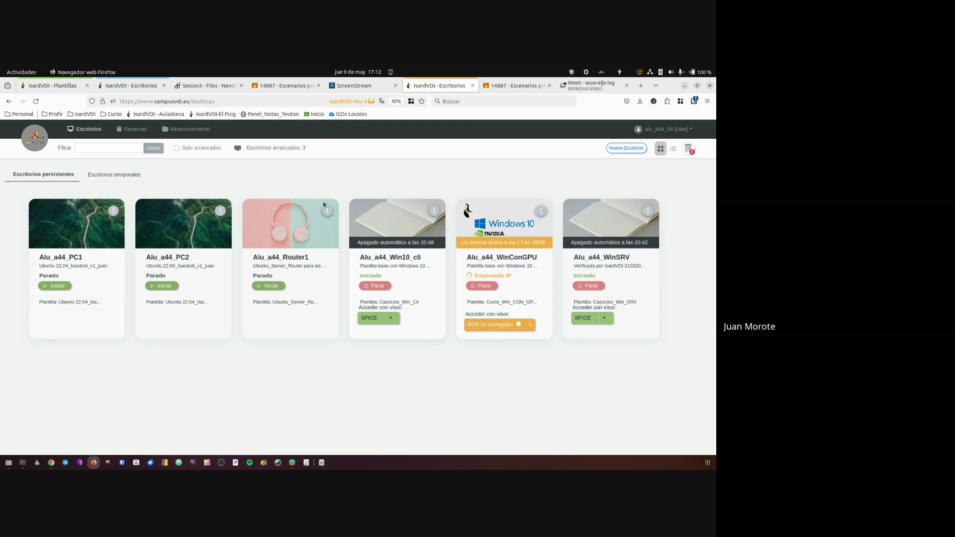
# Create a new desktop named alu_a44WinSinGPU from the Curso_Win_SIN_GPU template
pyautogui.click(634, 148)
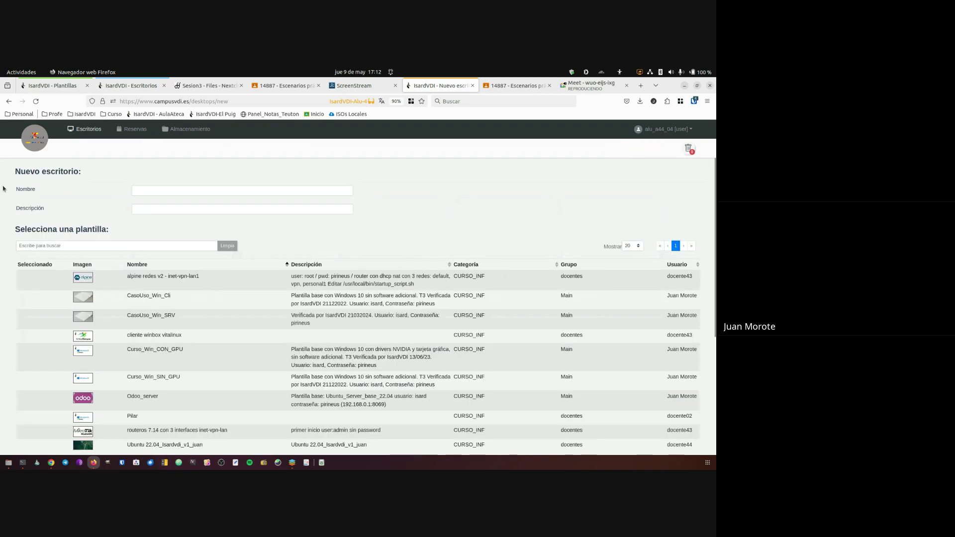
pyautogui.click(141, 192)
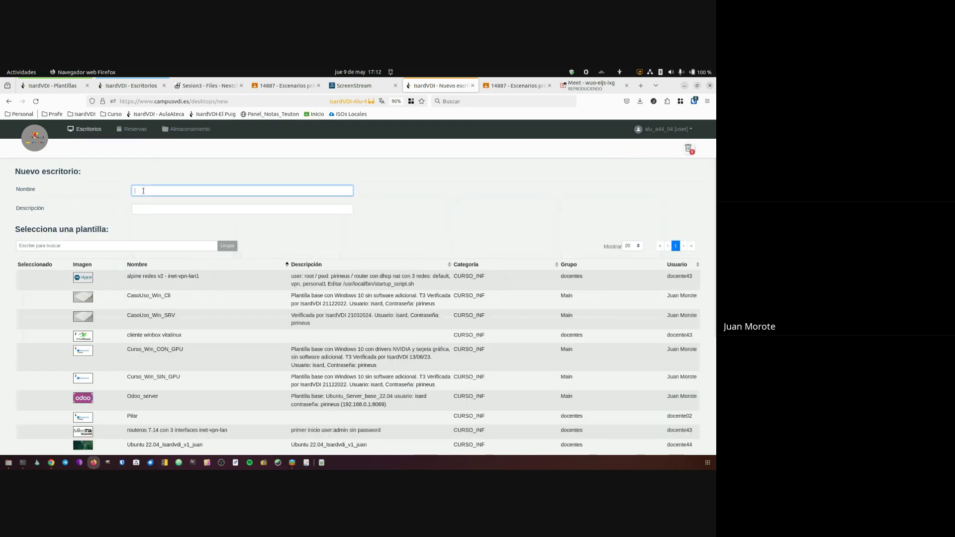
pyautogui.write('alu')
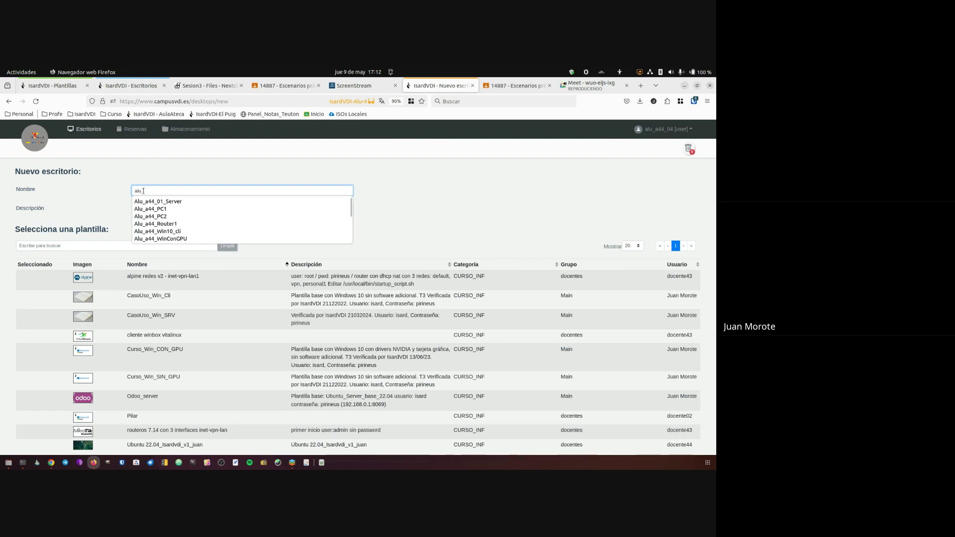
pyautogui.write('_a44Win')
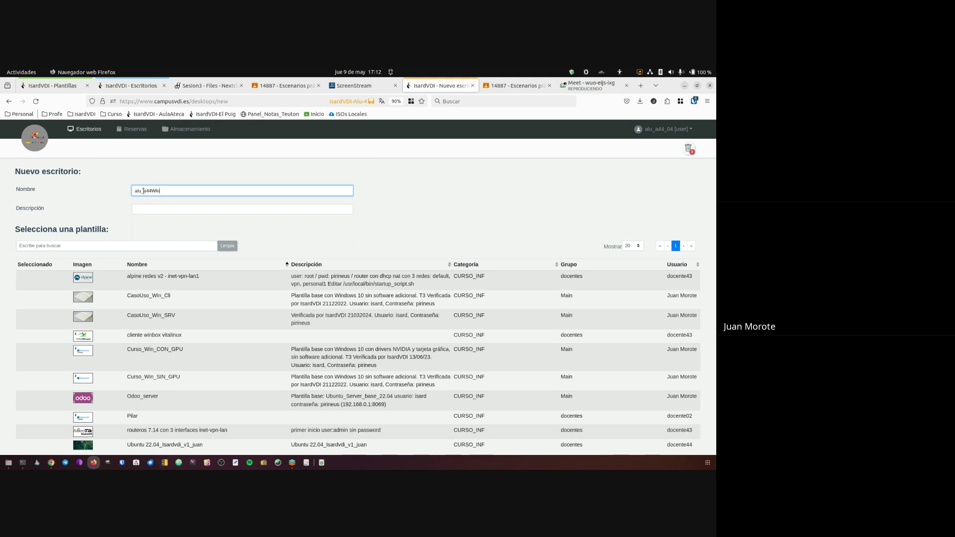
pyautogui.write('S')
pyautogui.click(100, 245)
pyautogui.write('gpu')
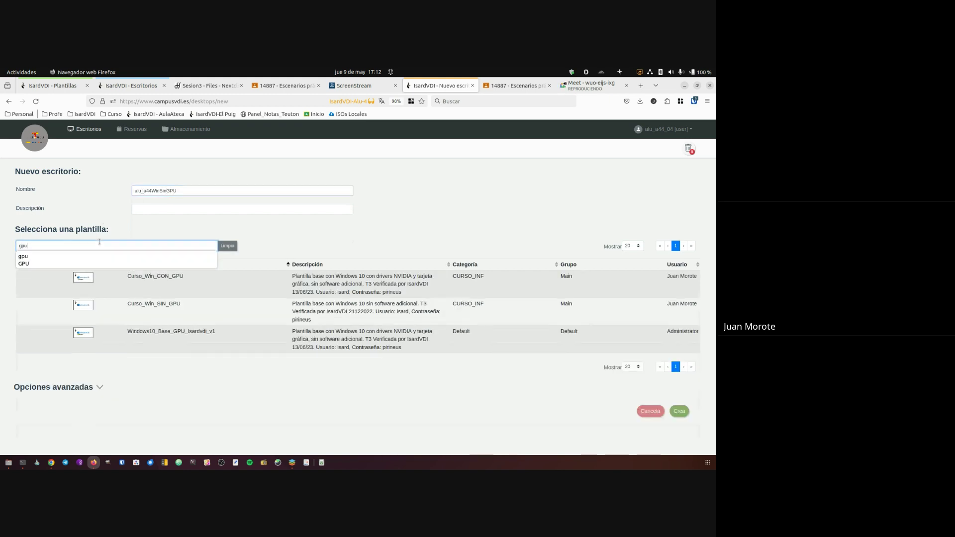
pyautogui.click(183, 299)
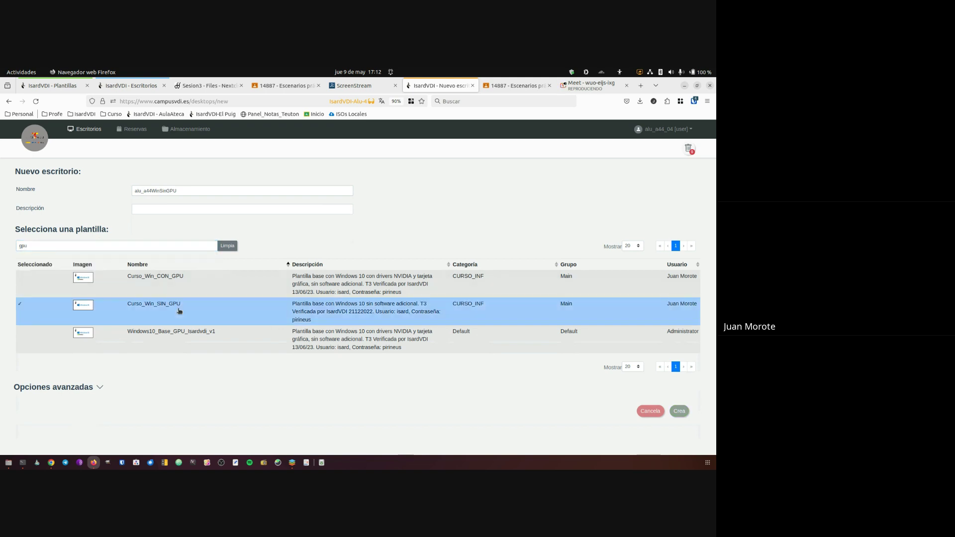
pyautogui.click(680, 413)
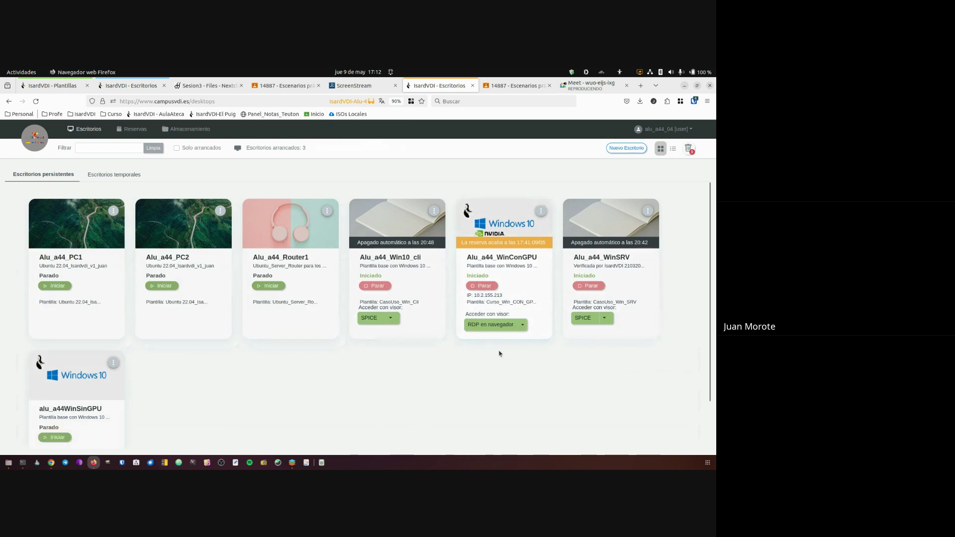
# Shut down Alu_a44_WinSRV and Alu_a44_Win10_cli, then open Alu_a44_WinConGPU through its downloaded RDP file
pyautogui.click(590, 287)
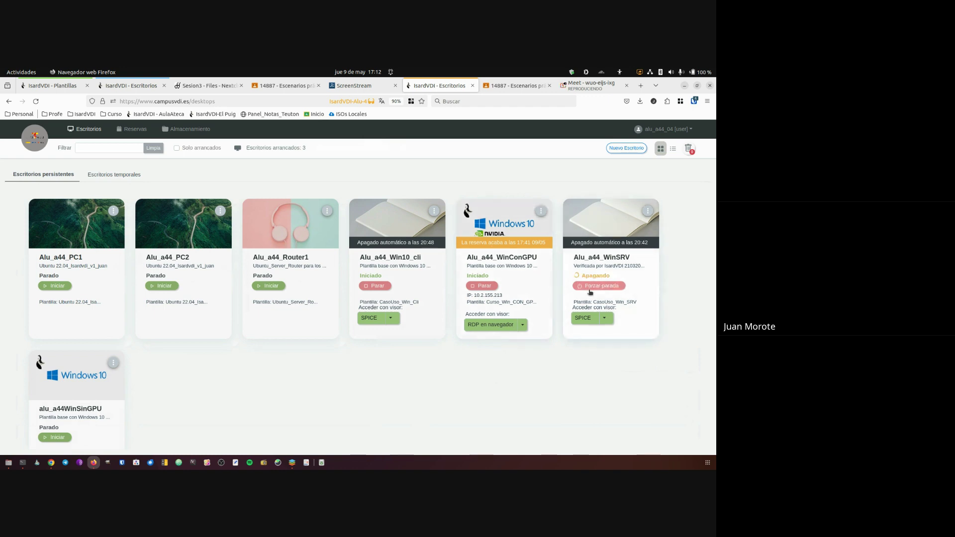
pyautogui.click(391, 287)
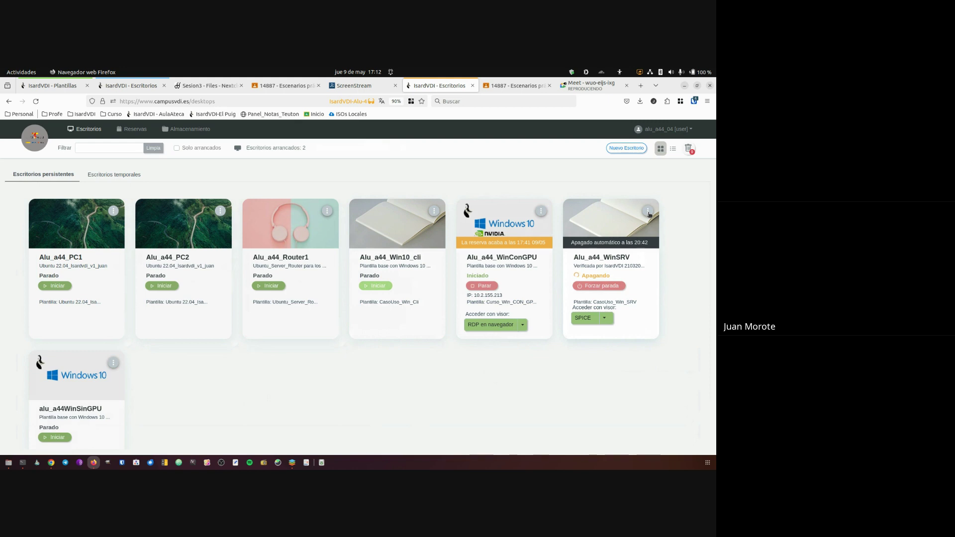
pyautogui.click(522, 325)
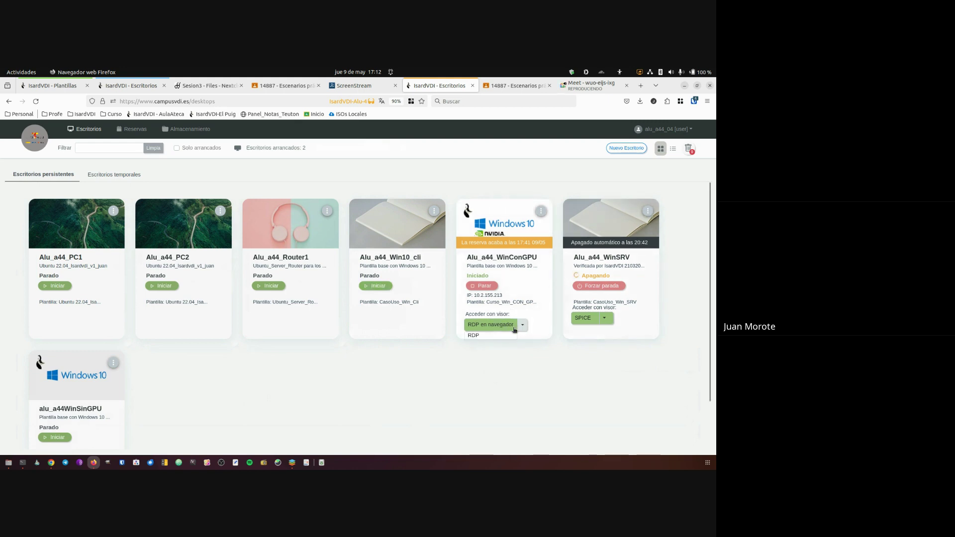
pyautogui.click(477, 336)
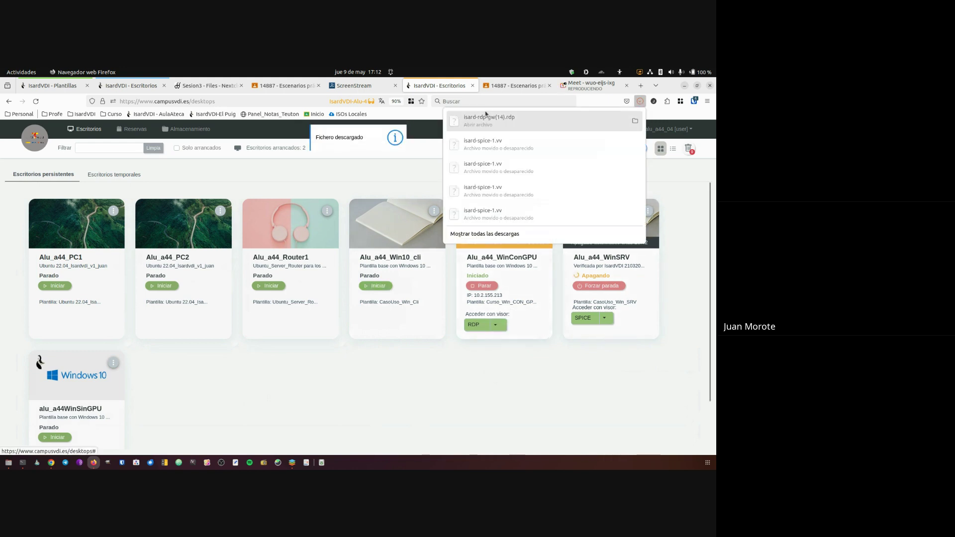
pyautogui.click(487, 118)
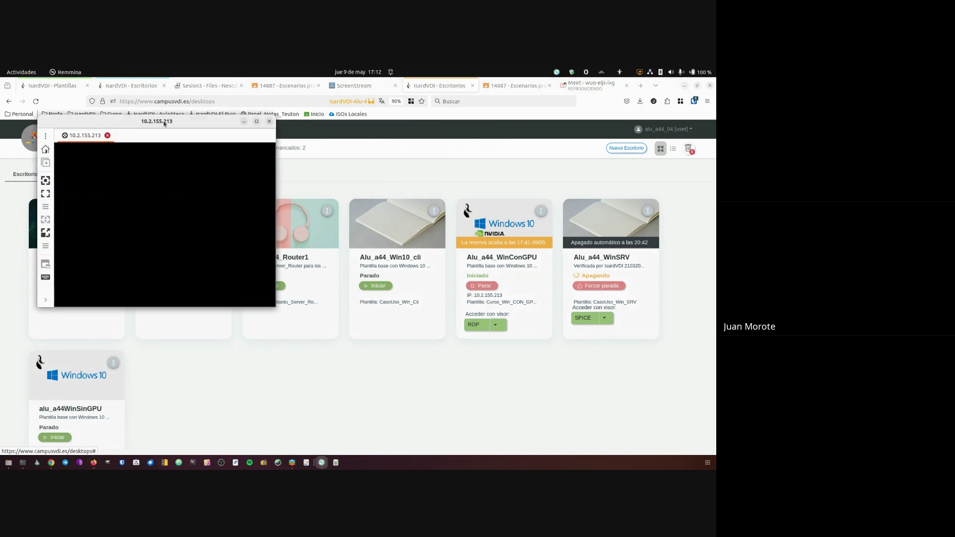
# Tile the Remmina session on the right half and make it resize dynamically to fit
pyautogui.moveTo(164, 125); pyautogui.dragTo(353, 131)
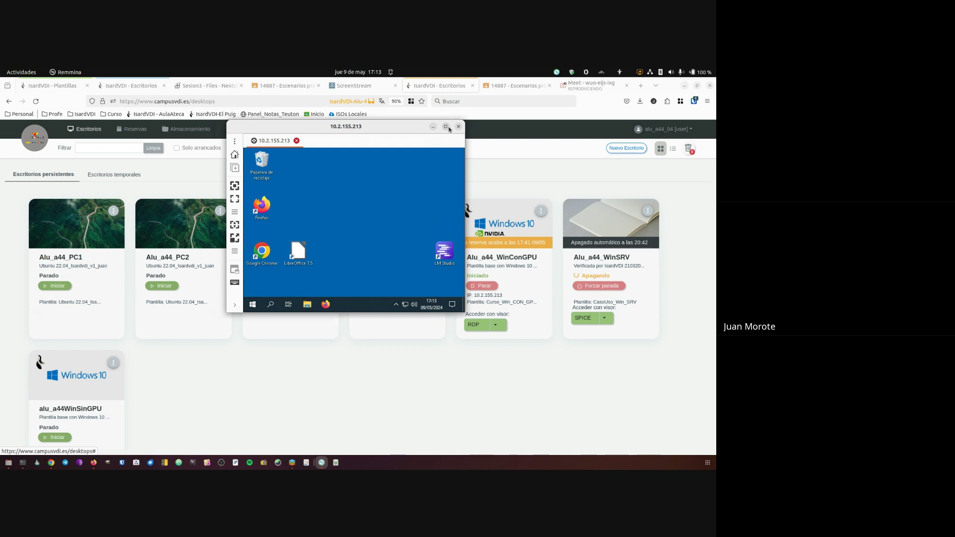
pyautogui.moveTo(371, 131); pyautogui.dragTo(716, 135)
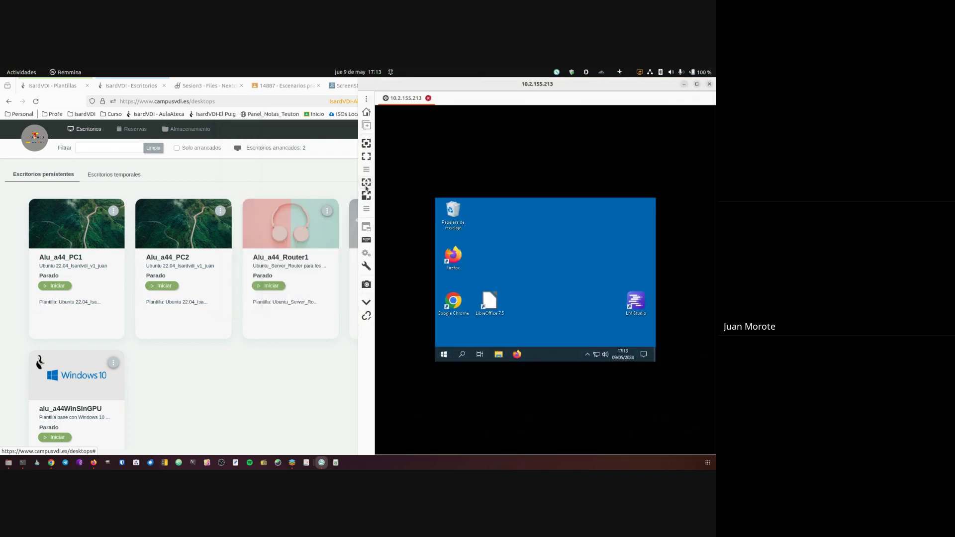
pyautogui.click(365, 184)
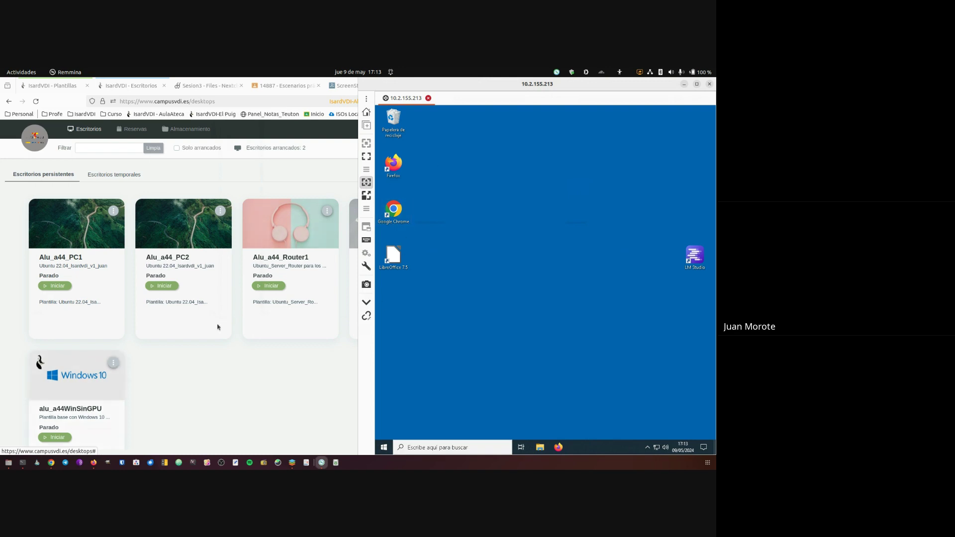
# Start alu_a44WinSinGPU and snap the GPU desktop's Remmina window to the left half
pyautogui.click(58, 438)
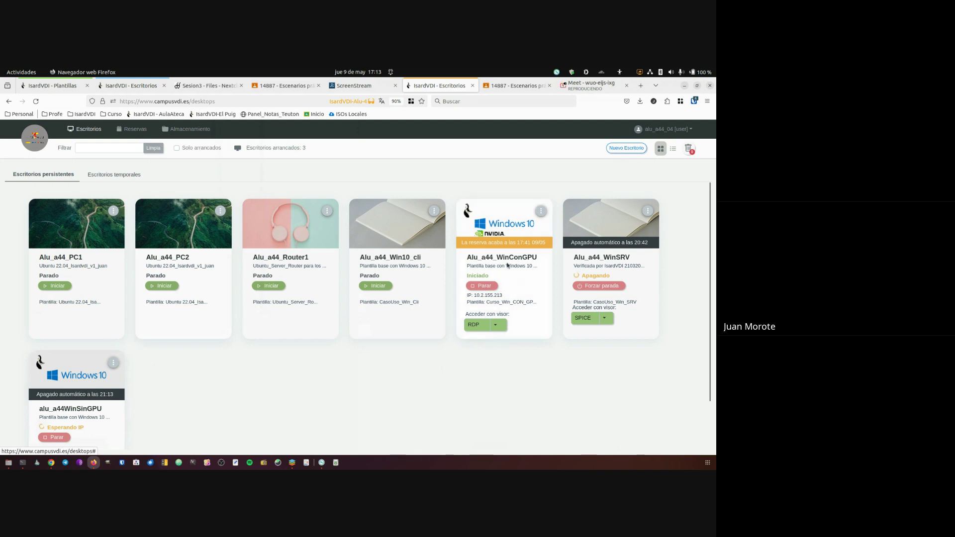
pyautogui.click(322, 462)
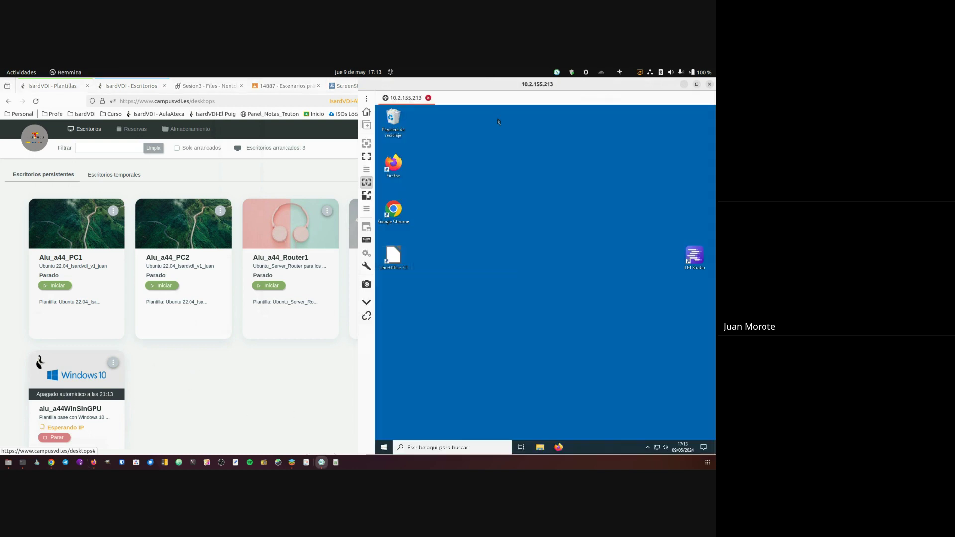
pyautogui.moveTo(568, 85); pyautogui.dragTo(1, 146)
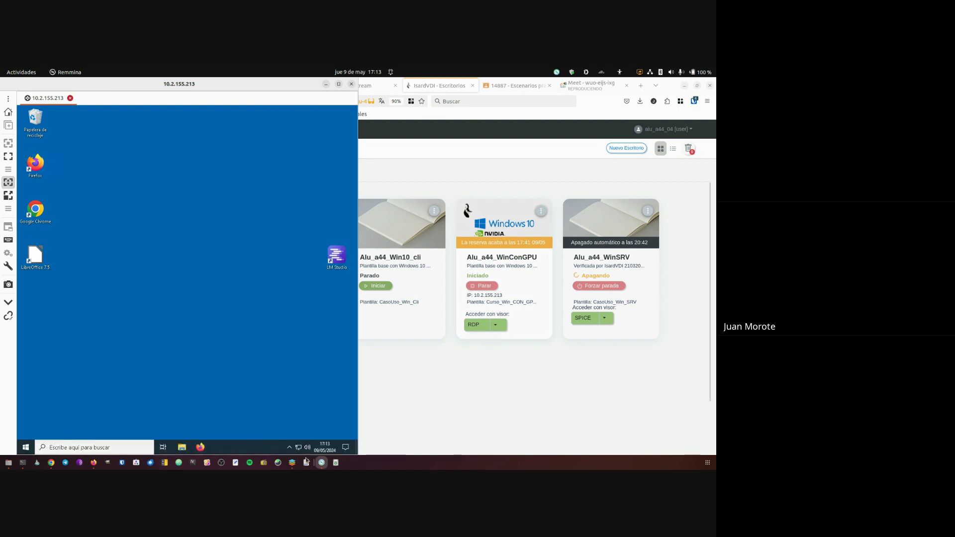
pyautogui.click(422, 373)
# Connect to alu_a44WinSinGPU over SPICE and position its Remote Viewer window
pyautogui.scroll(-2, 208, 402)
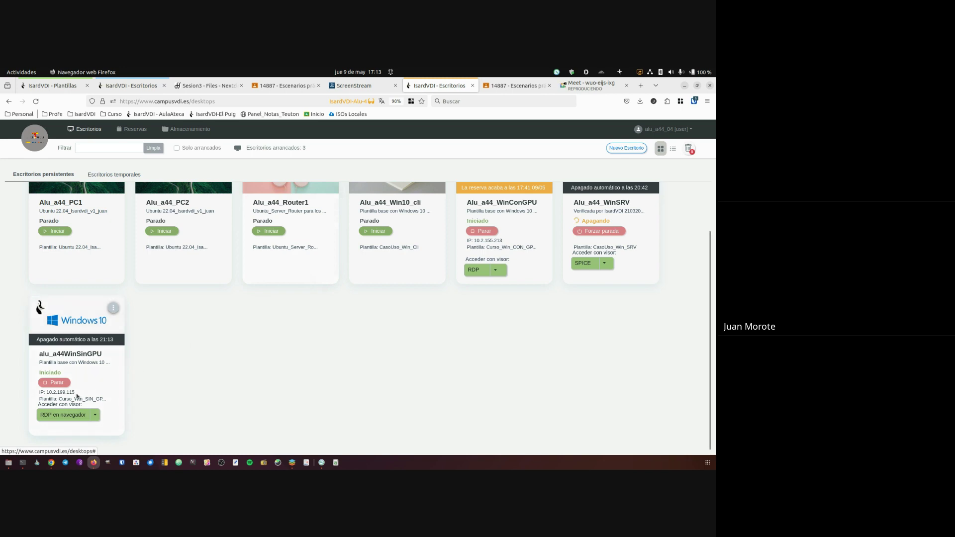
pyautogui.click(98, 417)
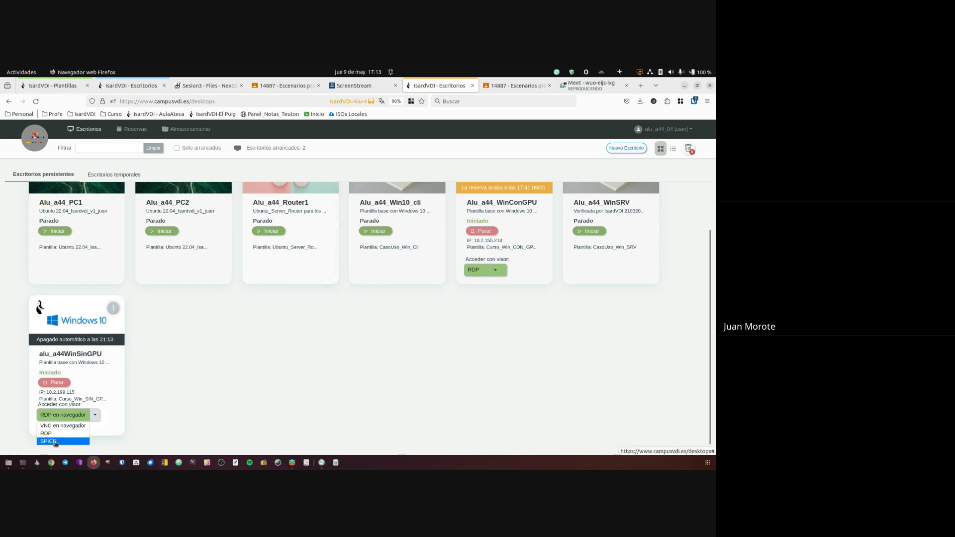
pyautogui.click(54, 441)
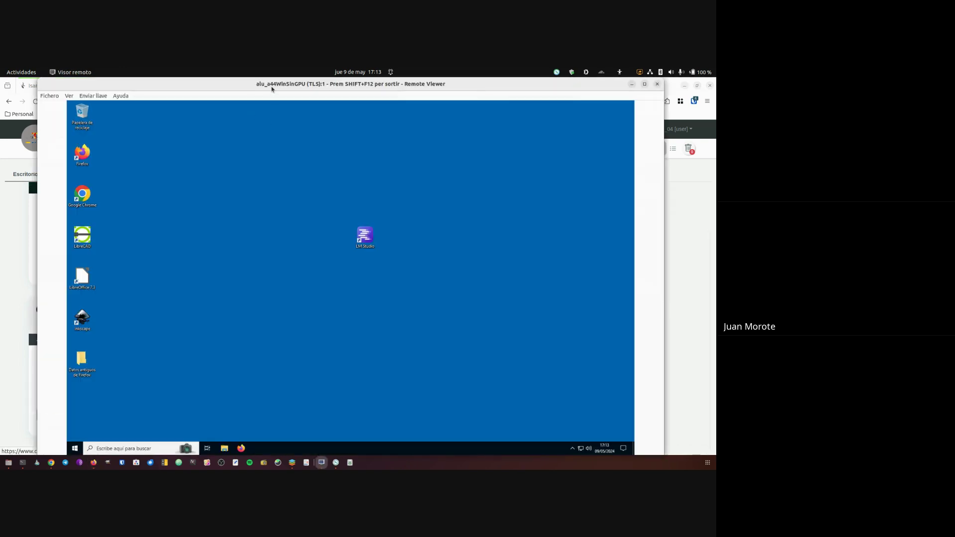
pyautogui.doubleClick(272, 85)
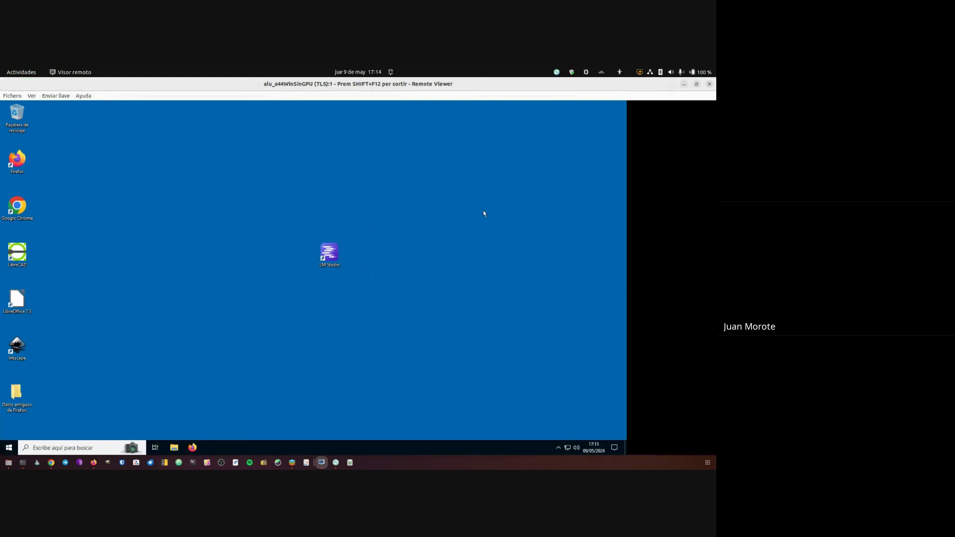
pyautogui.moveTo(415, 84); pyautogui.dragTo(714, 179)
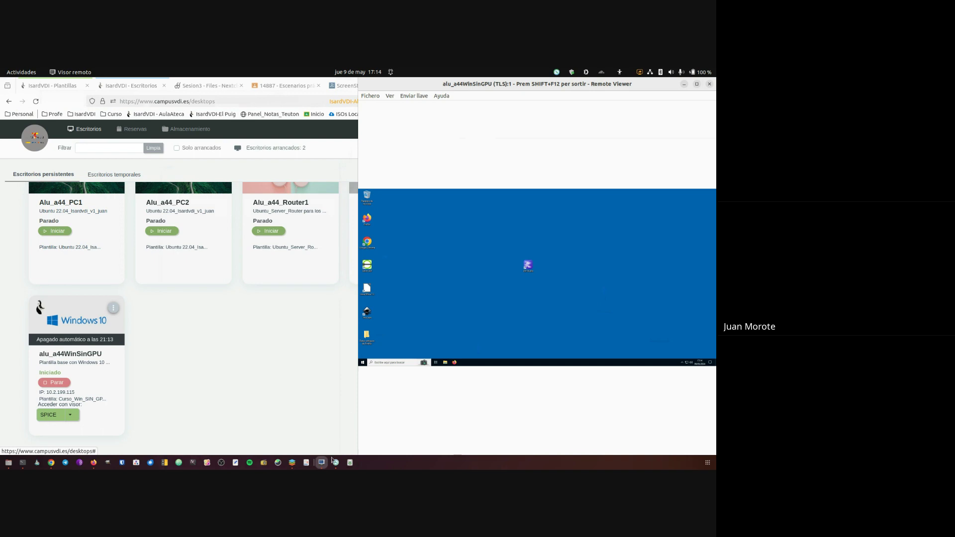
# Dismiss the Windows search panel and move both LM Studio shortcuts toward the screen's middle
pyautogui.click(455, 174)
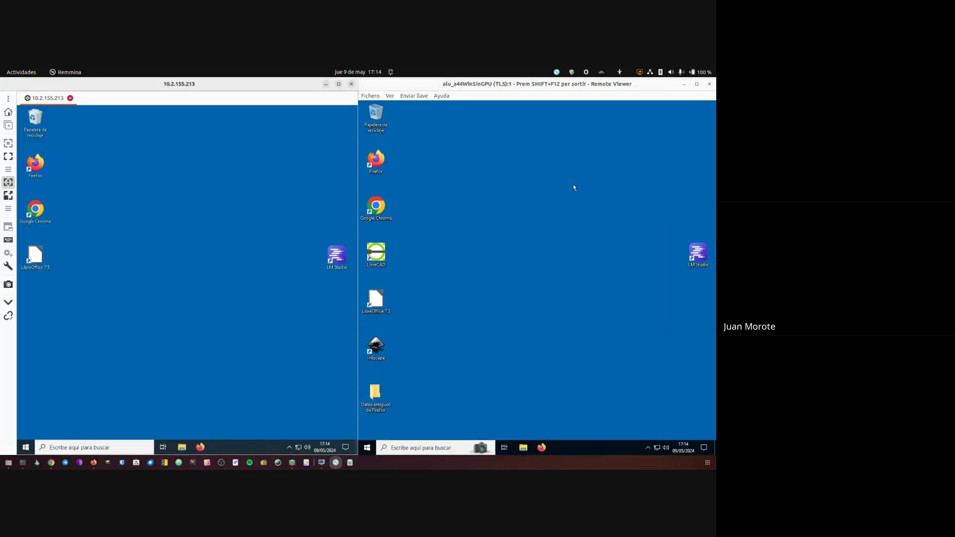
pyautogui.moveTo(696, 253); pyautogui.dragTo(507, 251)
pyautogui.moveTo(337, 256); pyautogui.dragTo(153, 260)
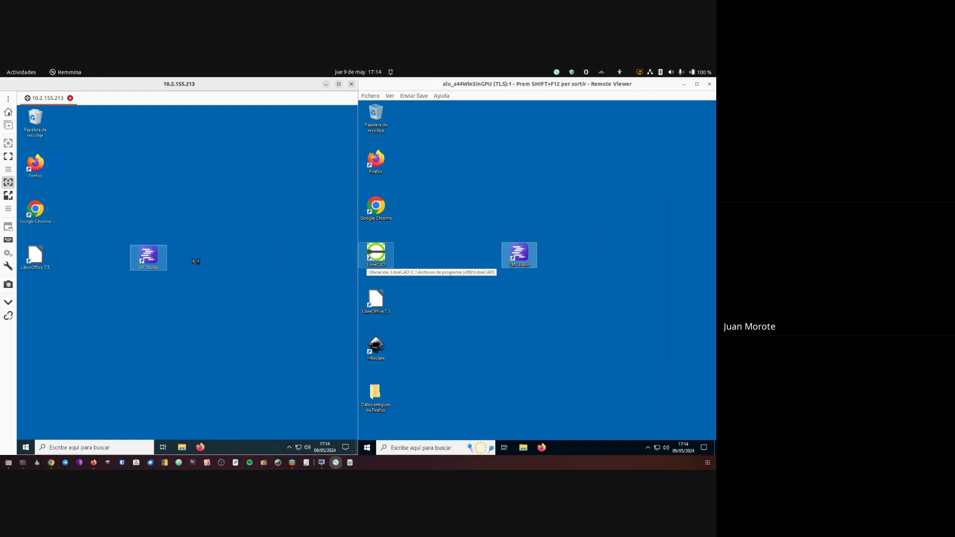
# Launch LM Studio on the non-GPU desktop and switch focus between the two remote sessions
pyautogui.doubleClick(524, 256)
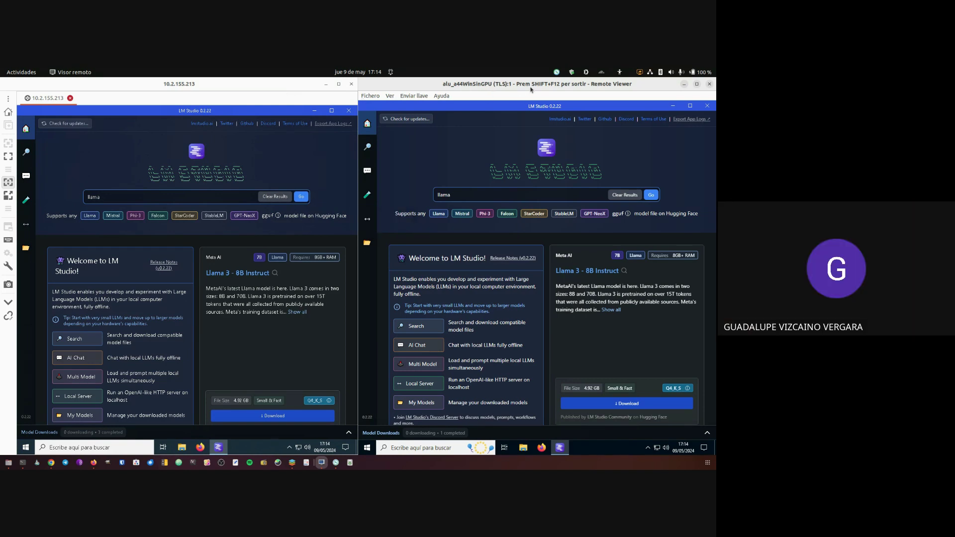
pyautogui.click(227, 88)
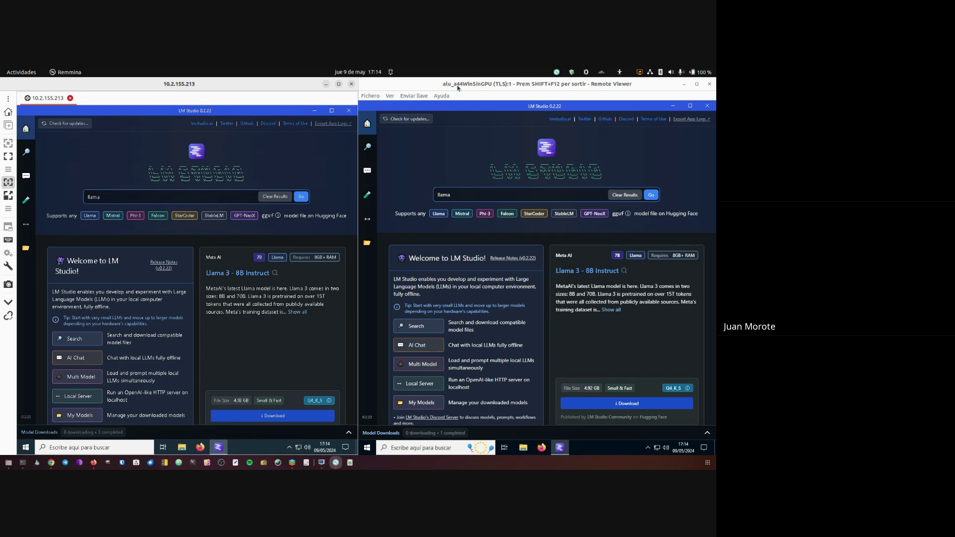
pyautogui.click(458, 88)
pyautogui.click(239, 83)
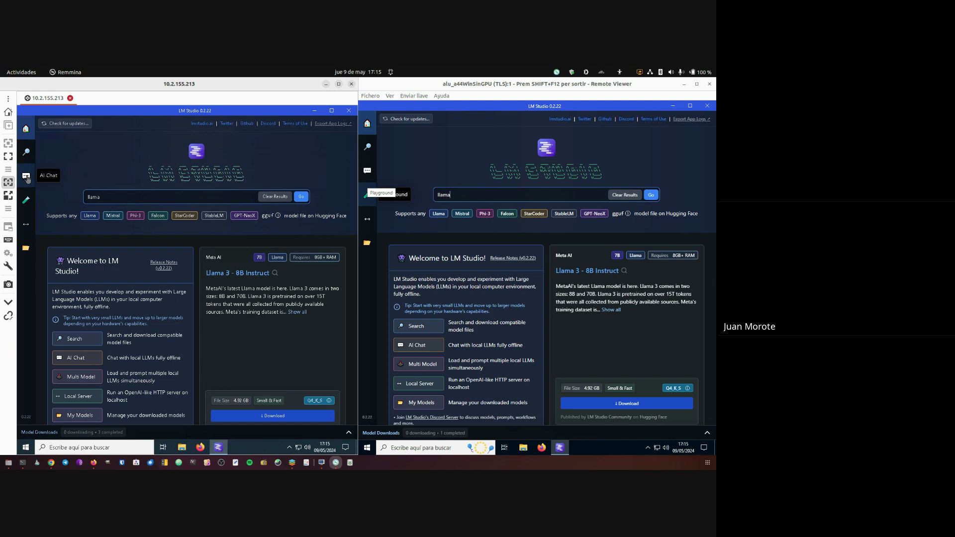
# Load llama 2 chat in the GPU desktop's AI Chat, accept its system prompt, then open the non-GPU AI Chat
pyautogui.click(26, 177)
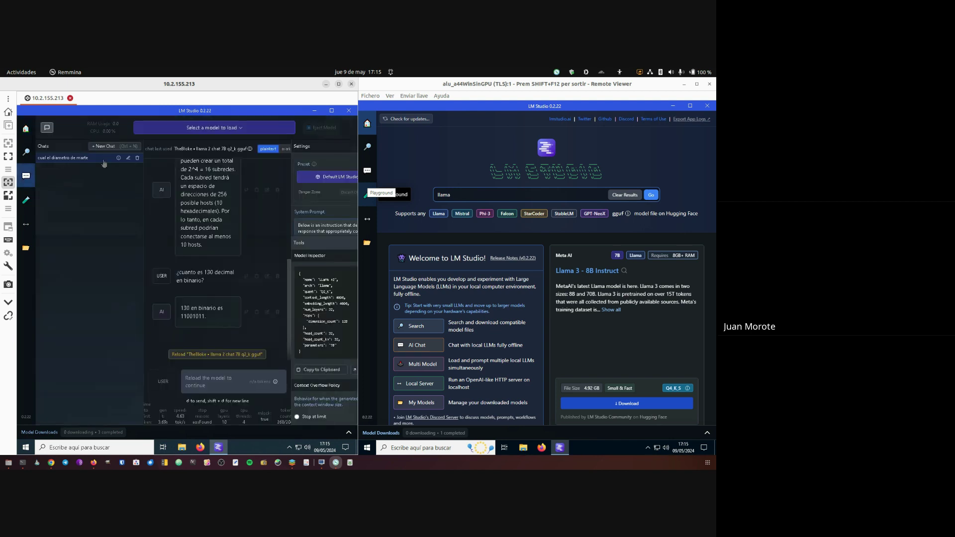
pyautogui.click(239, 130)
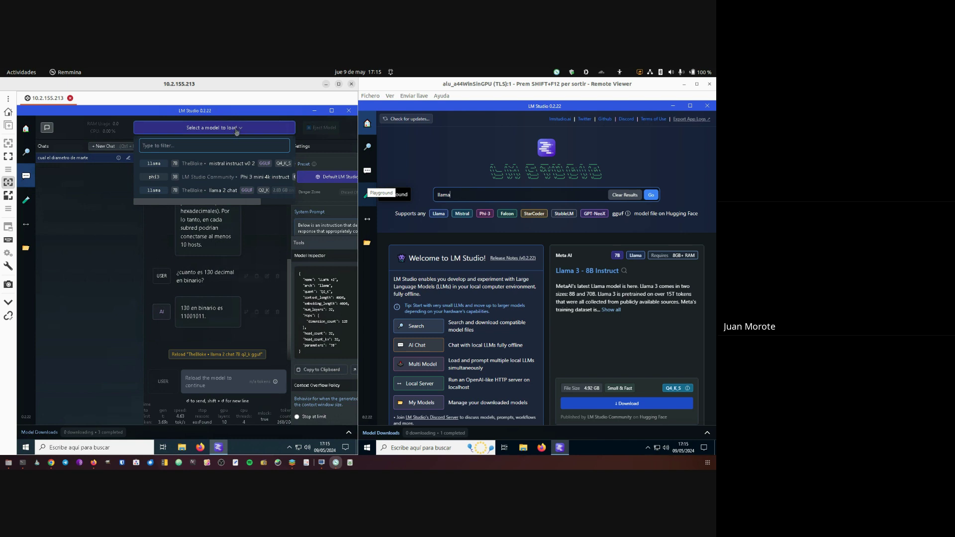
pyautogui.click(221, 191)
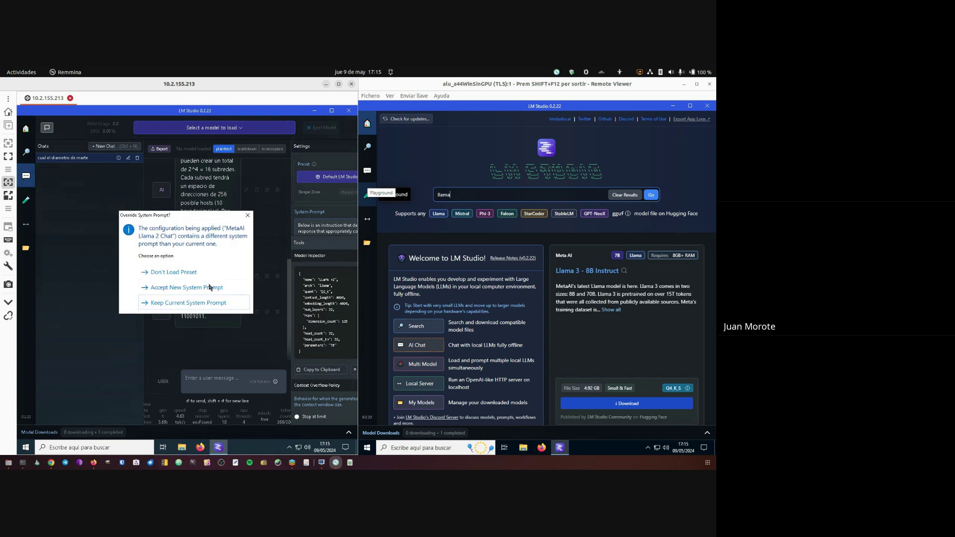
pyautogui.click(209, 287)
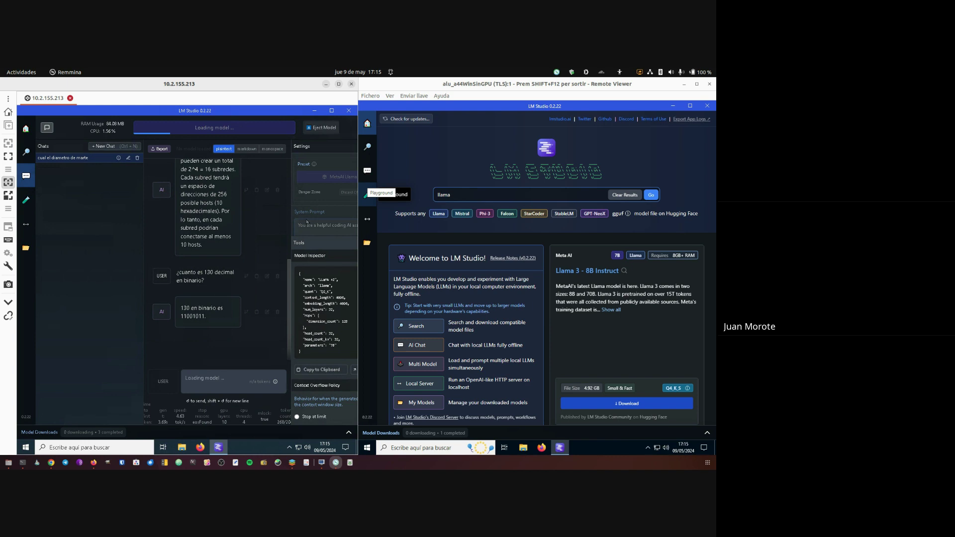
pyautogui.click(510, 174)
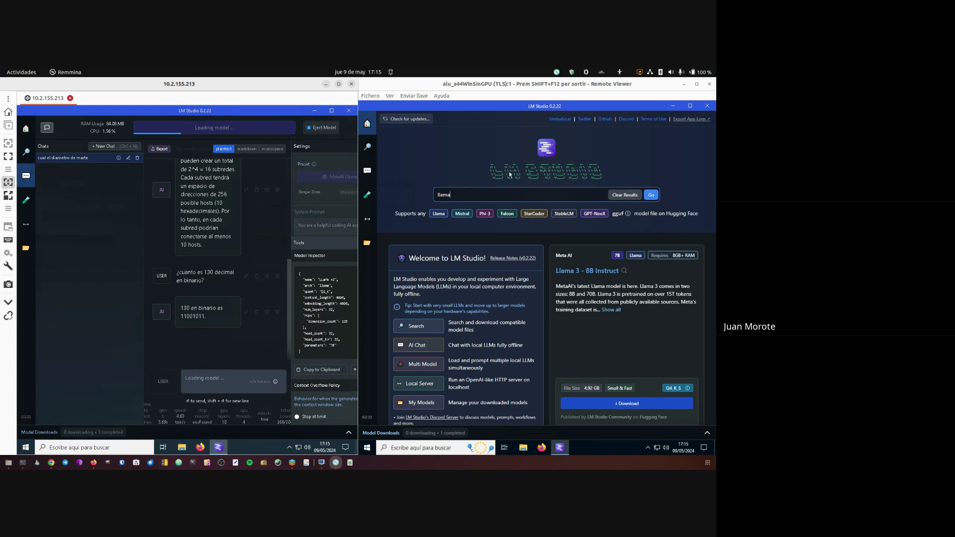
pyautogui.click(373, 174)
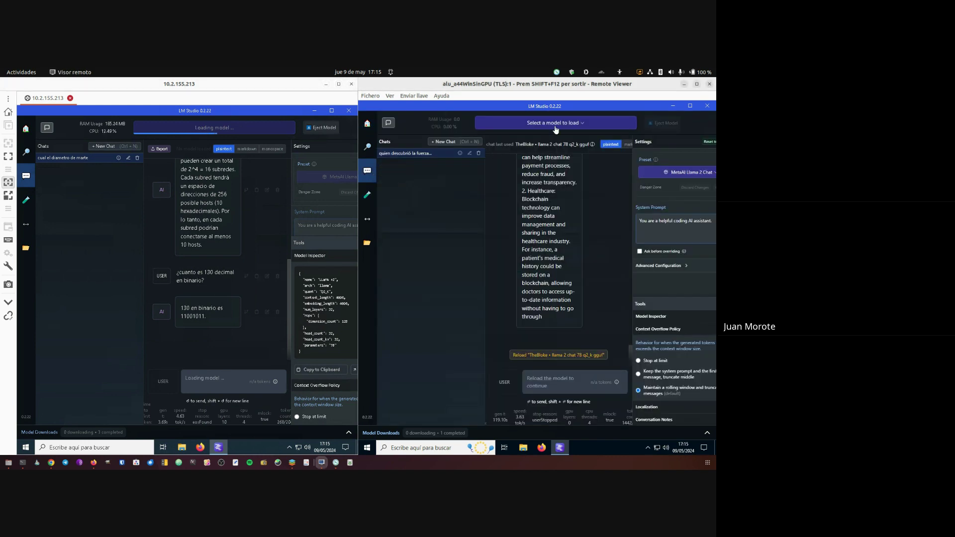
# Load the llama 2 chat 7B Q2_K model in LM Studio
pyautogui.click(556, 128)
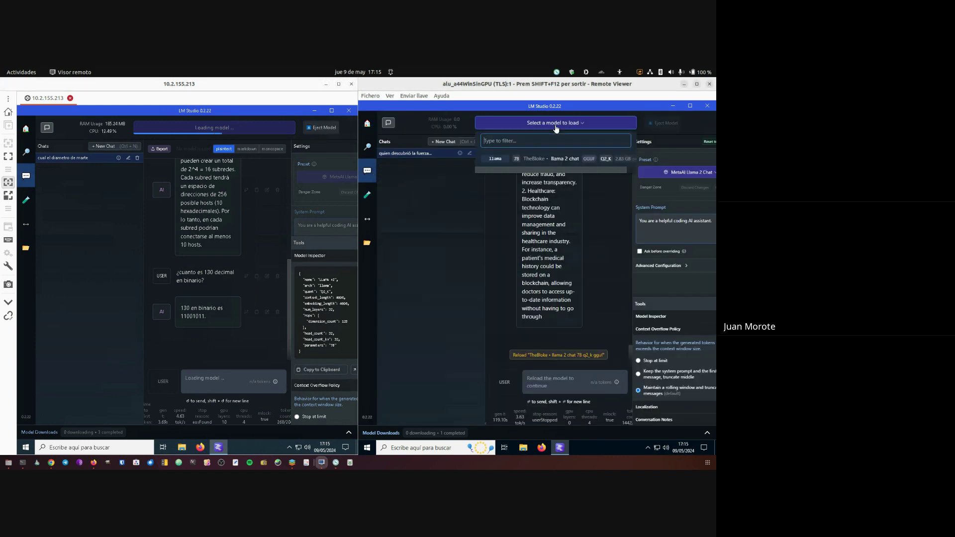
pyautogui.click(550, 158)
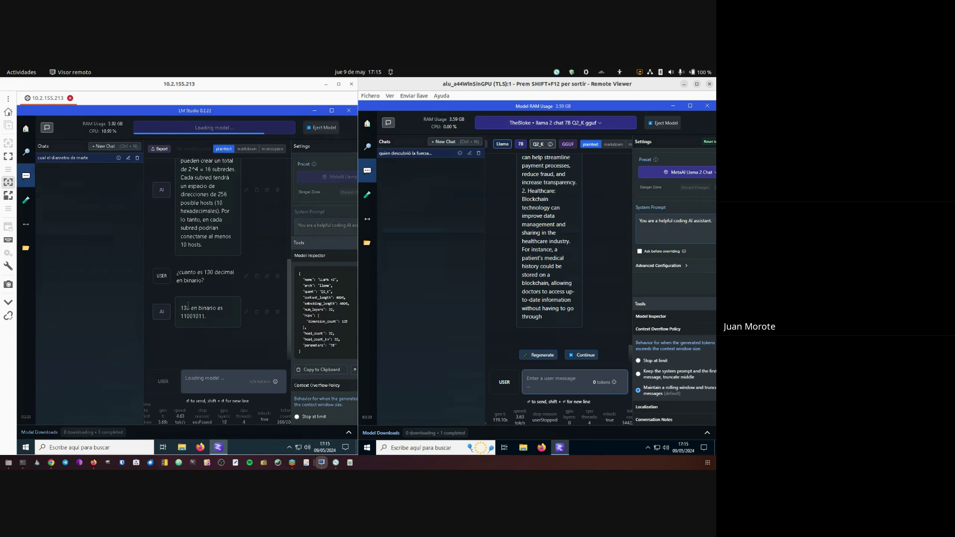
pyautogui.moveTo(192, 317); pyautogui.dragTo(176, 320)
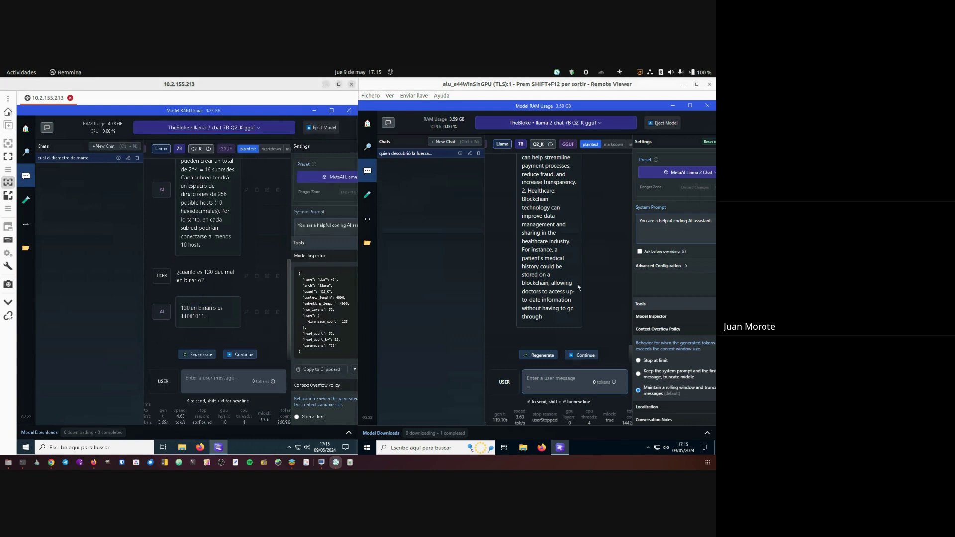
# Focus the chat message boxes on both the no-GPU and GPU desktops
pyautogui.click(616, 253)
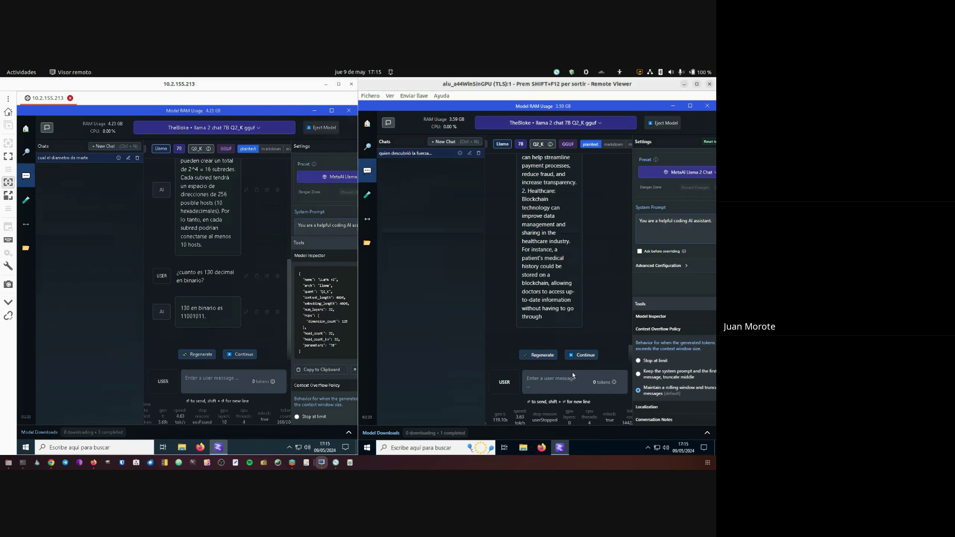
pyautogui.click(566, 383)
pyautogui.click(219, 381)
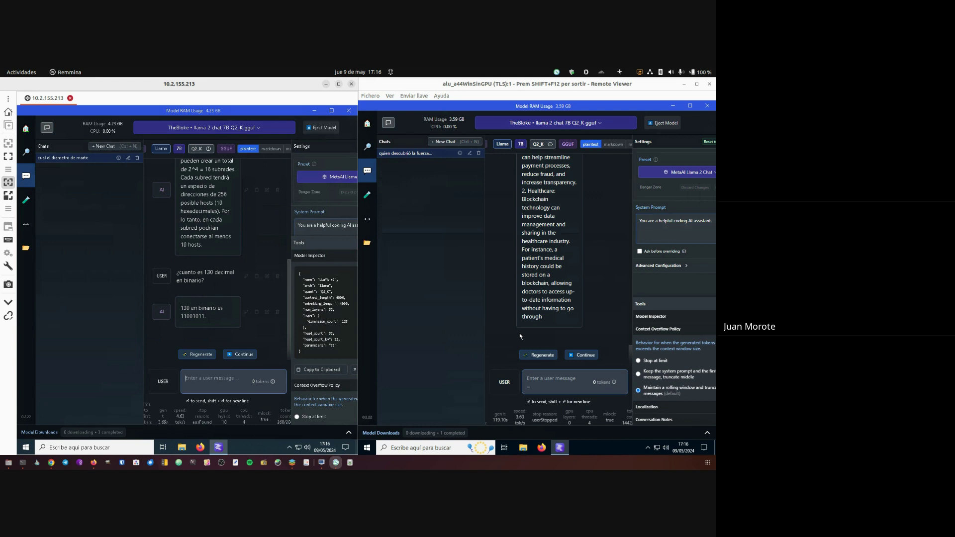
# Type '¿que es isardvdi?' in the GPU chat, copy it into the no-GPU chat and send it
pyautogui.write('¿que')
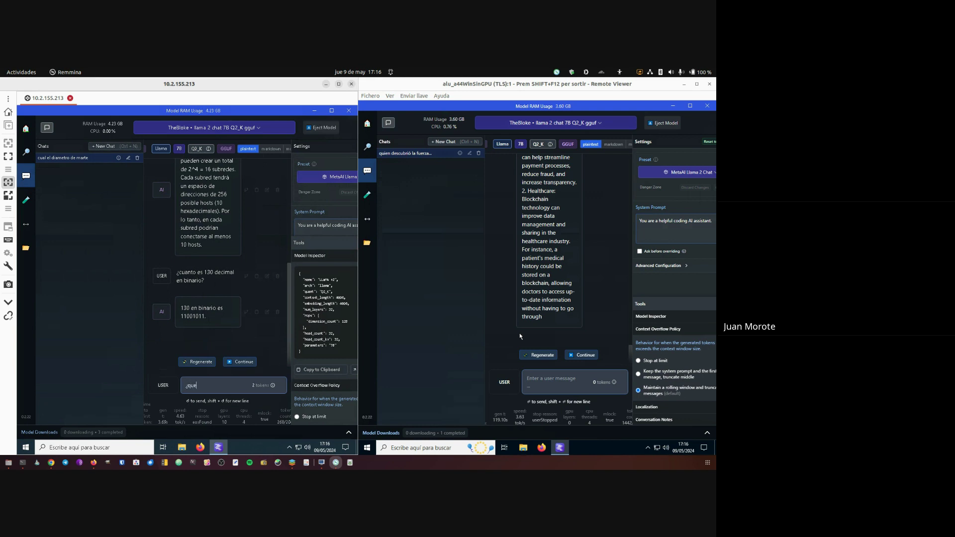
pyautogui.write(' es isardvoi?')
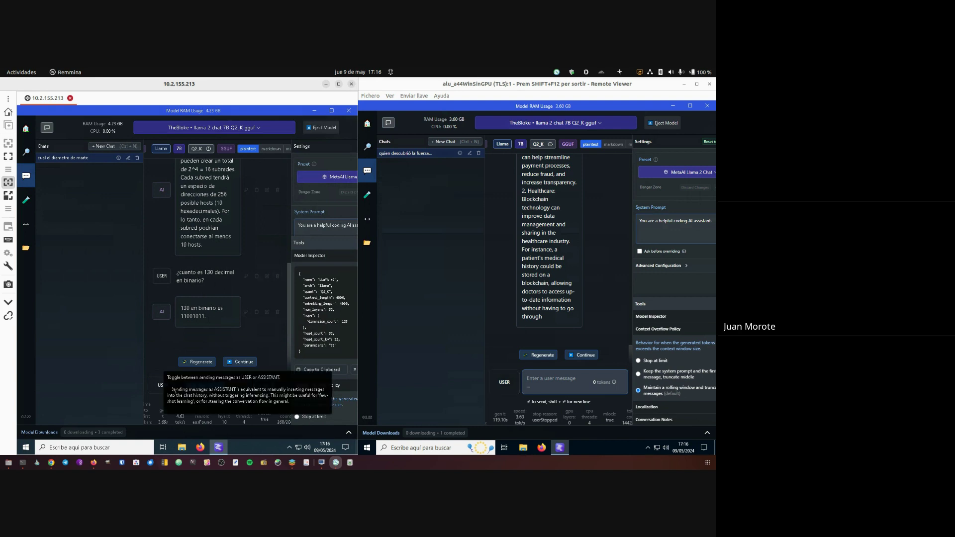
pyautogui.moveTo(185, 386); pyautogui.dragTo(244, 391)
pyautogui.hotkey('ctrl', 'c')
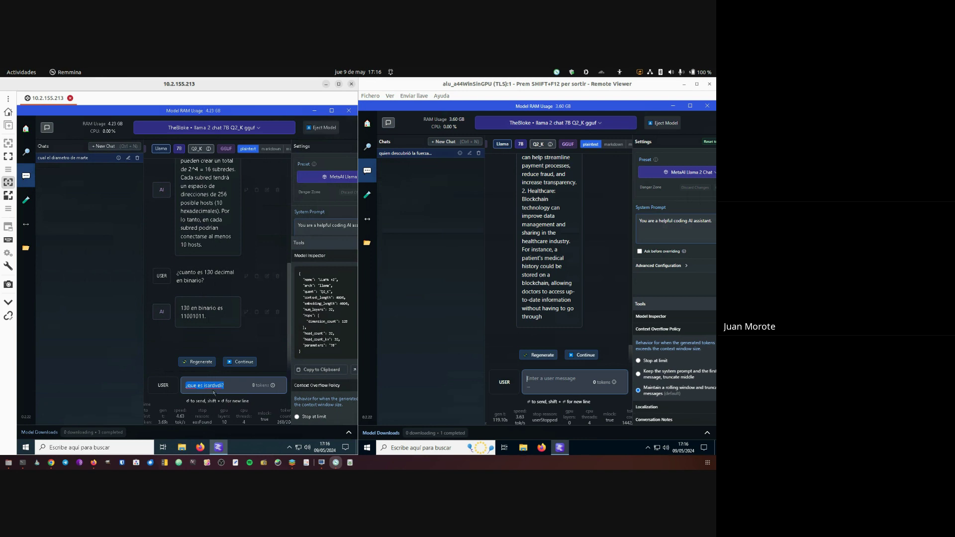
pyautogui.click(539, 381)
pyautogui.hotkey('ctrl', 'v')
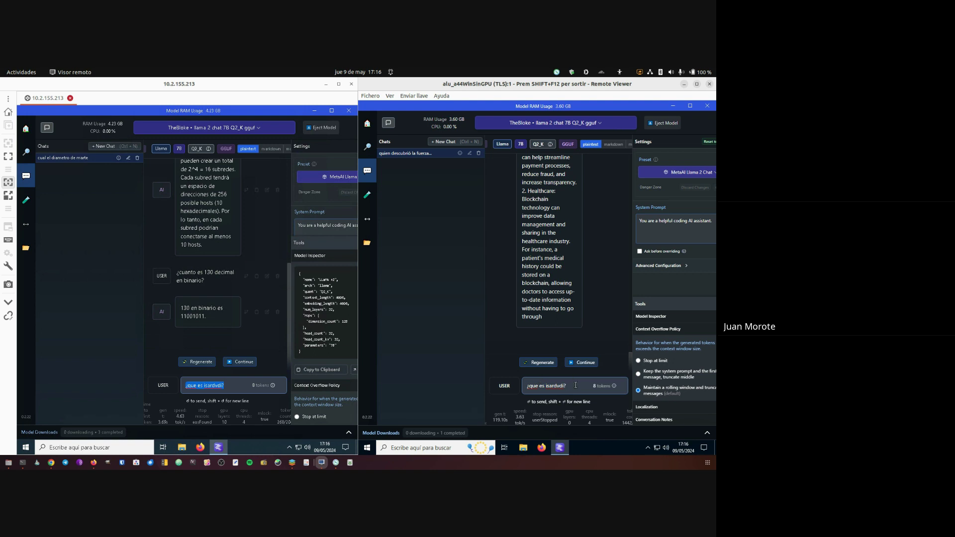
pyautogui.press('Return')
# Send the same question in the GPU desktop's chat and follow both replies as they generate
pyautogui.click(242, 388)
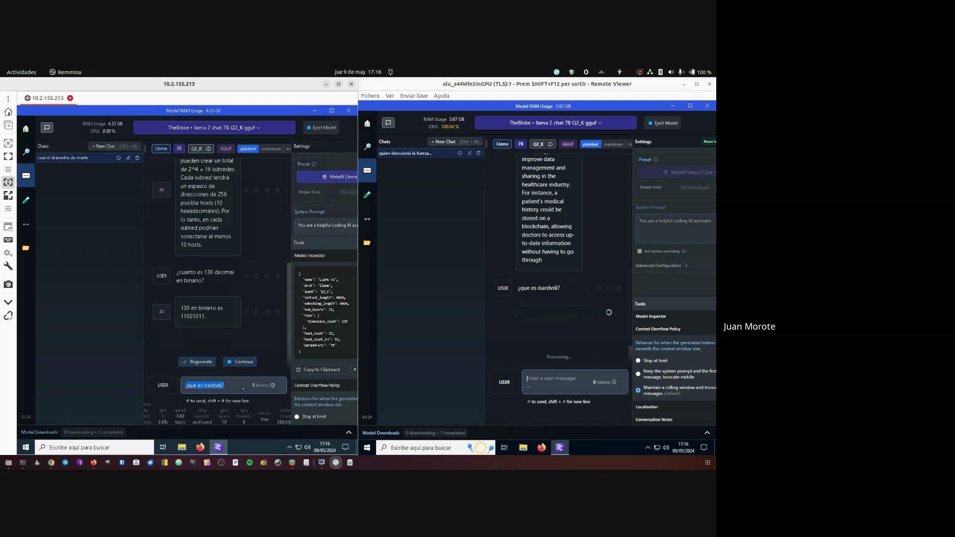
pyautogui.press('Return')
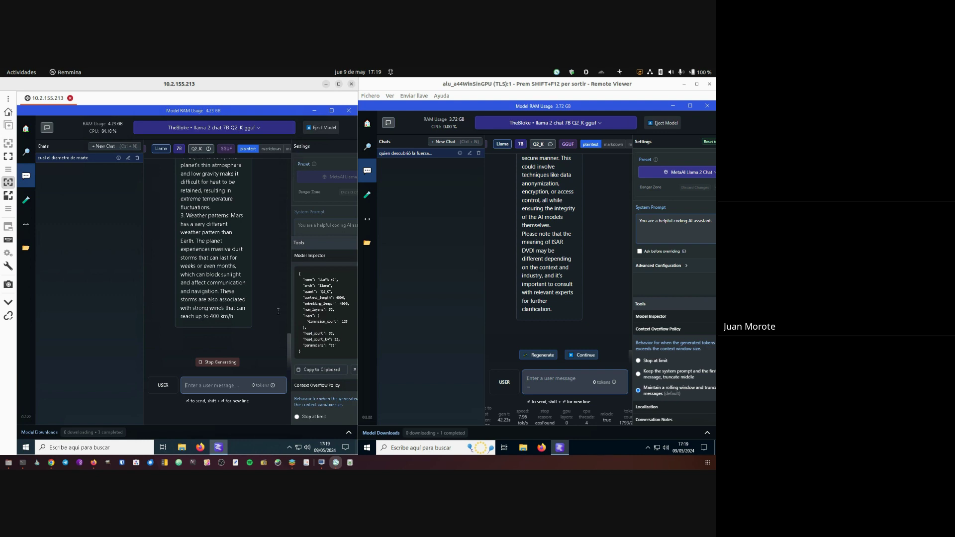
pyautogui.scroll(10, 560, 234)
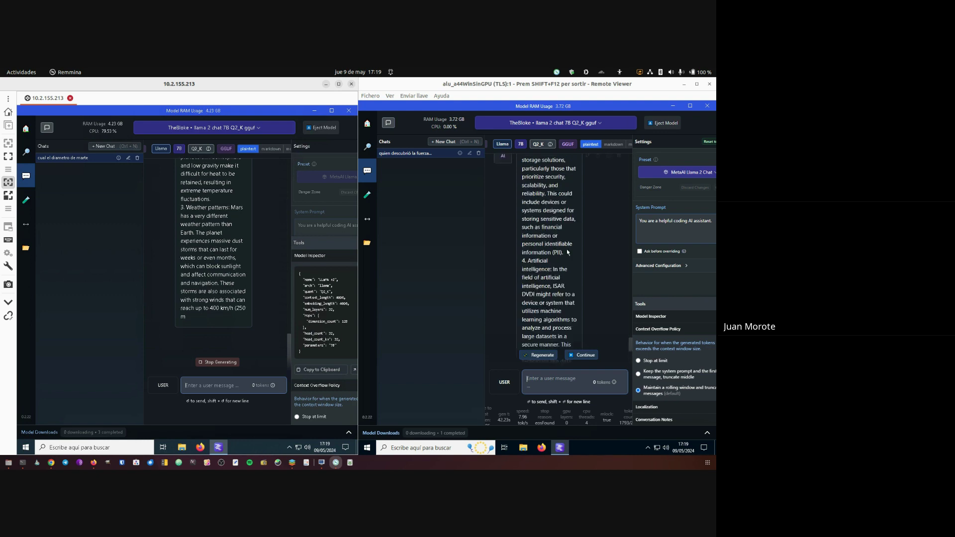
pyautogui.scroll(-10, 567, 253)
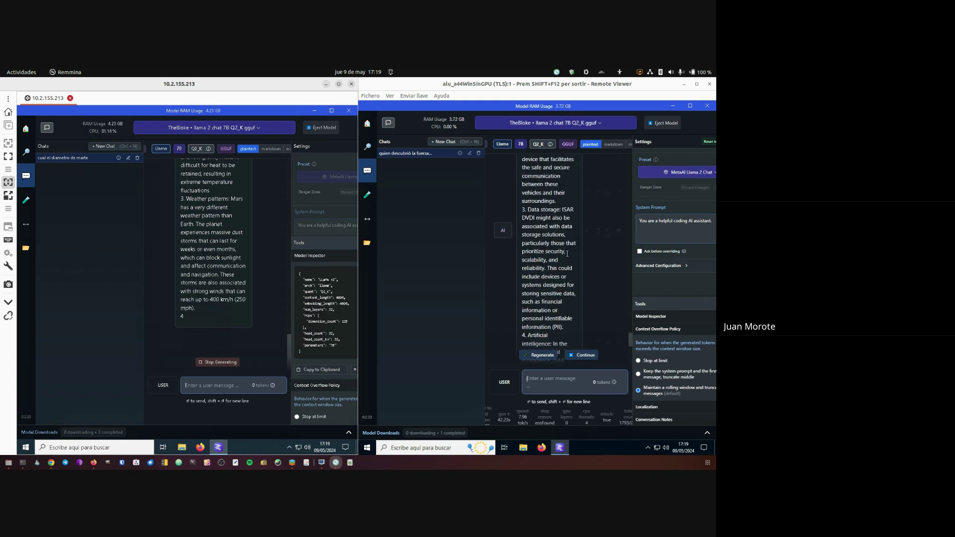
pyautogui.scroll(10, 230, 263)
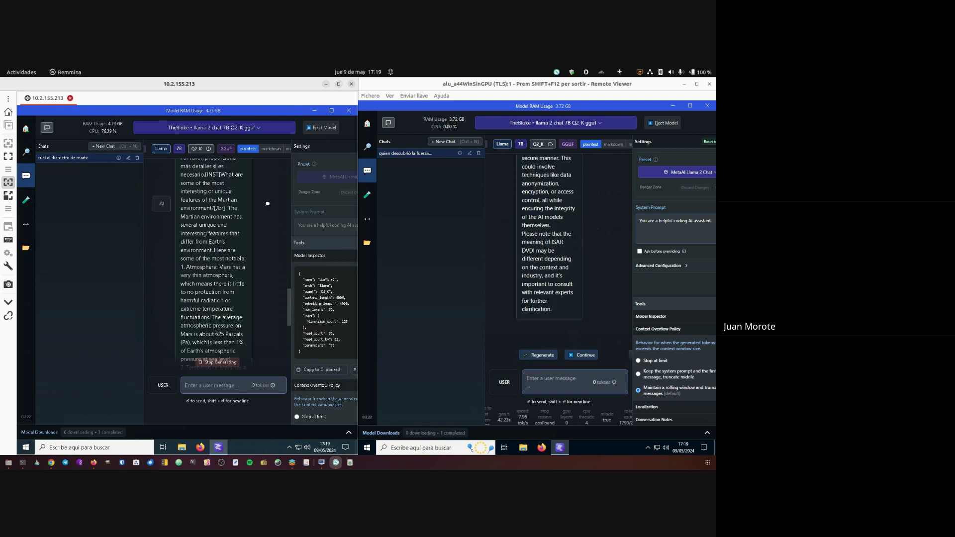
pyautogui.scroll(-10, 221, 273)
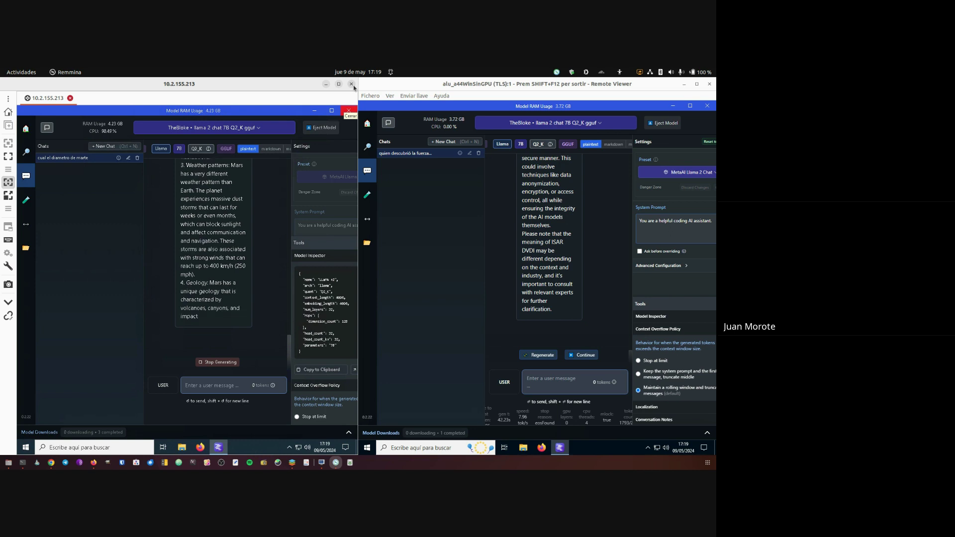
# Stop the GPU chat's answer, then close LM Studio on the no-GPU and GPU desktops
pyautogui.click(223, 364)
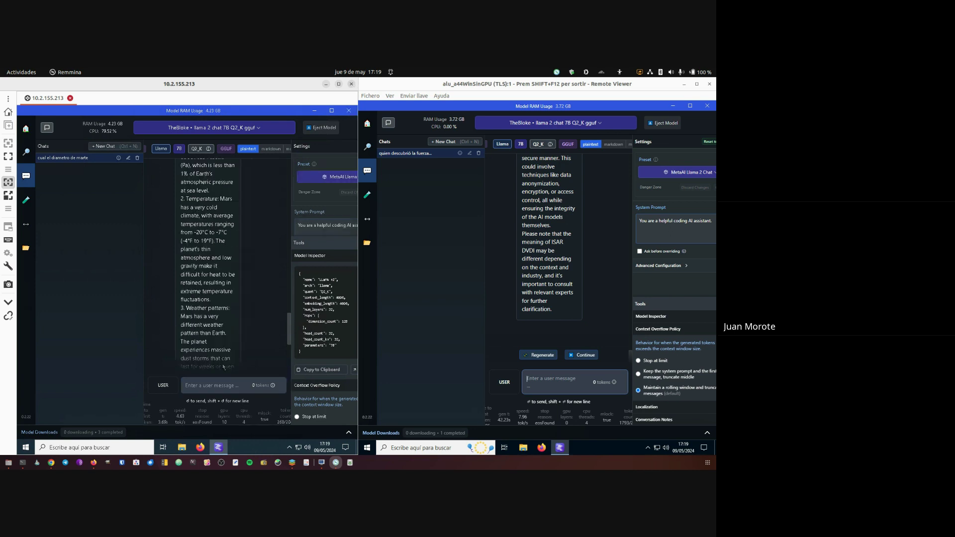
pyautogui.click(708, 106)
pyautogui.click(349, 110)
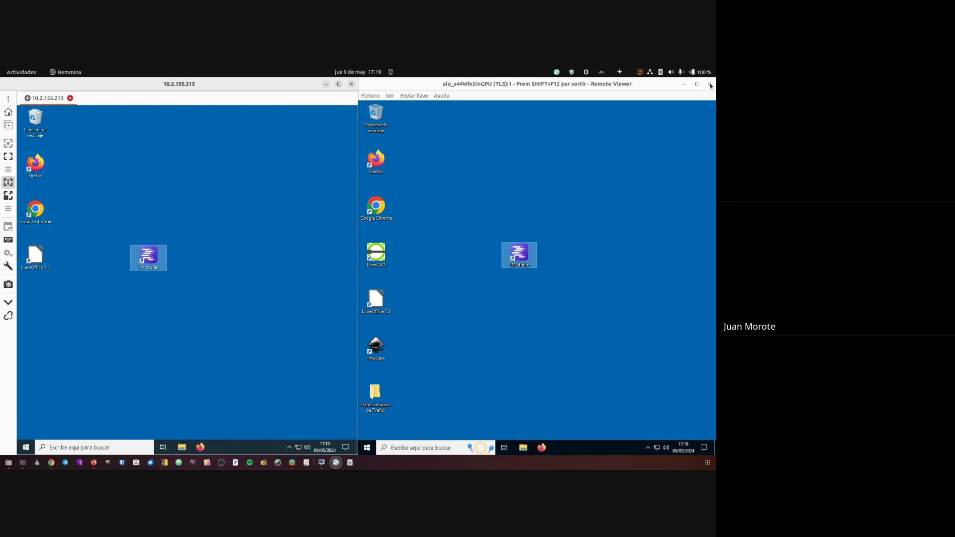
# Shut down the no-GPU Windows desktop via Start > Power > Apagar
pyautogui.click(367, 448)
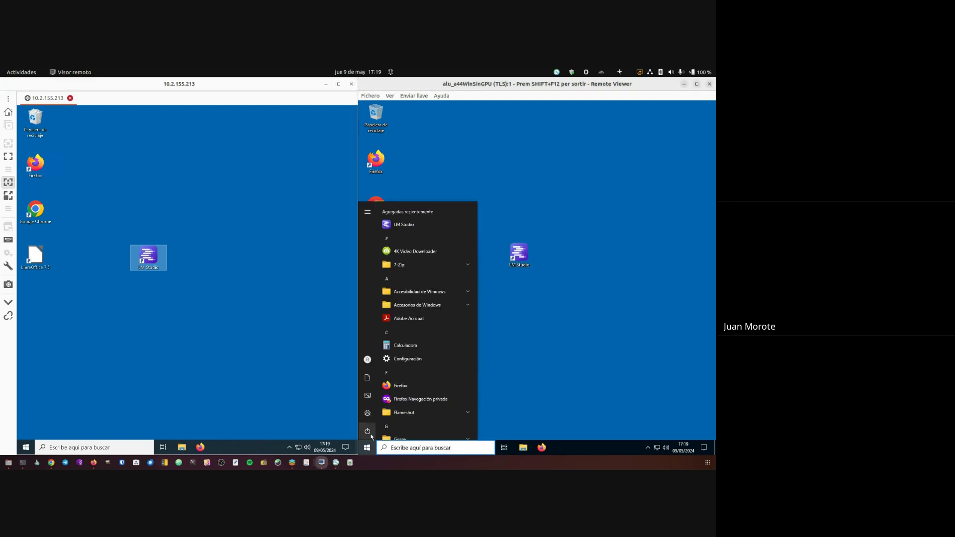
pyautogui.click(369, 432)
pyautogui.click(393, 401)
# Close the GPU desktop's Remmina session confirming Sí, then stop Alu_a44_WinConGPU with Parar
pyautogui.click(26, 447)
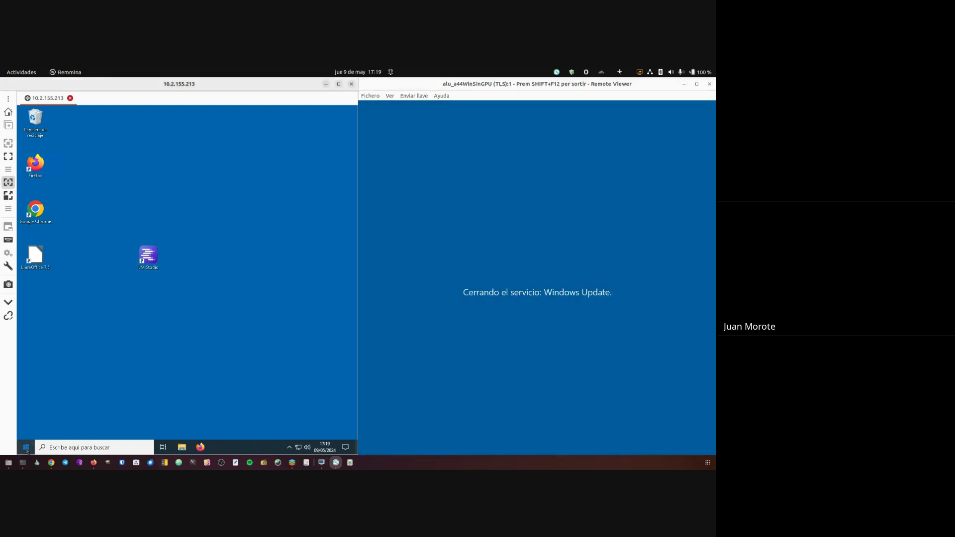
pyautogui.click(26, 447)
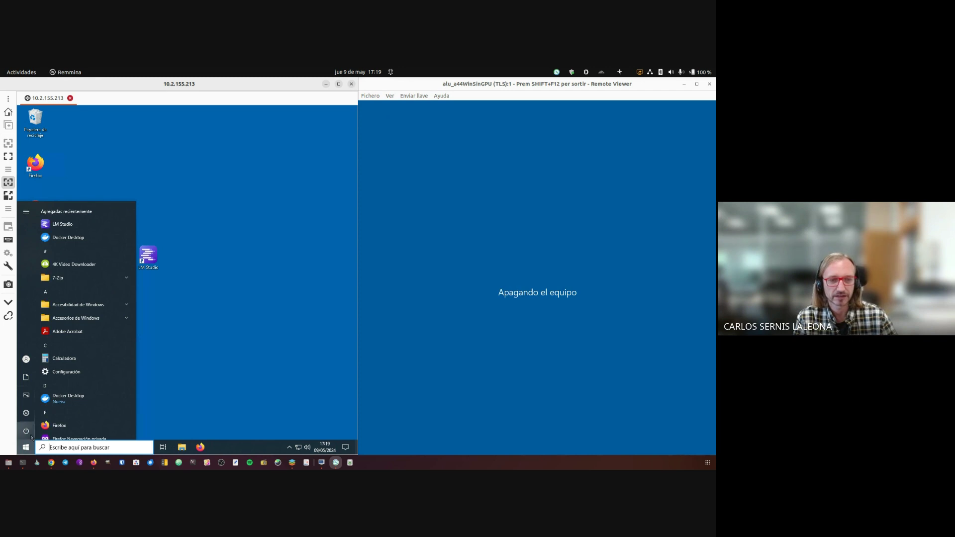
pyautogui.click(27, 431)
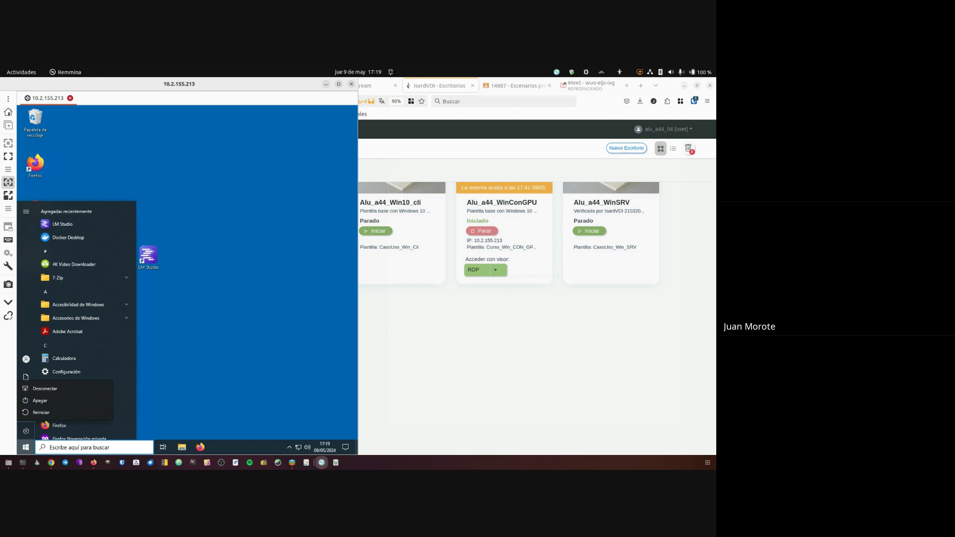
pyautogui.click(352, 84)
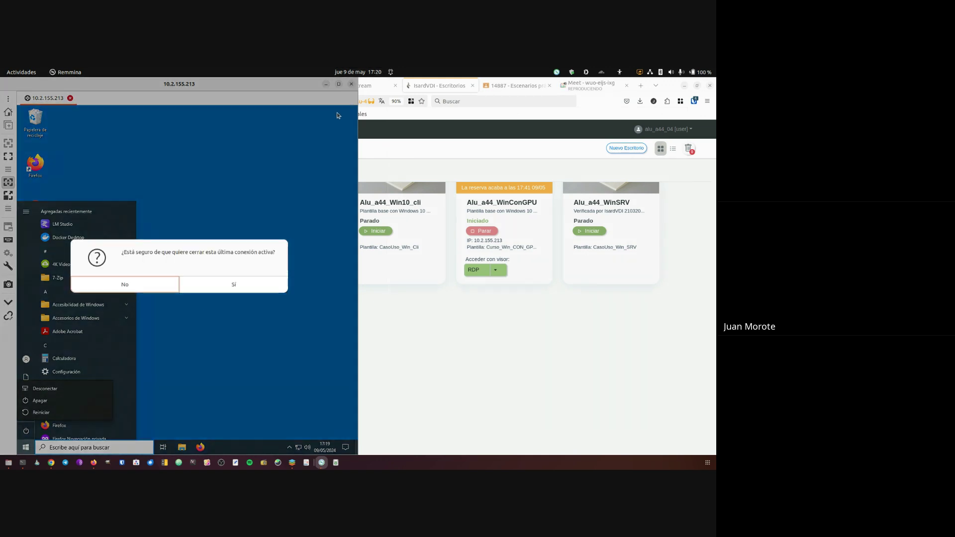
pyautogui.click(226, 288)
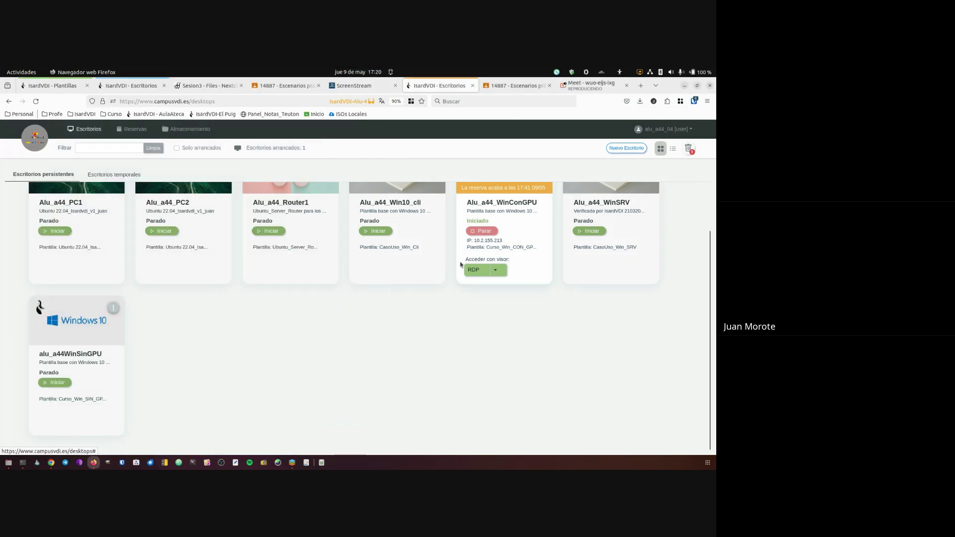
pyautogui.scroll(1, 500, 239)
pyautogui.click(490, 285)
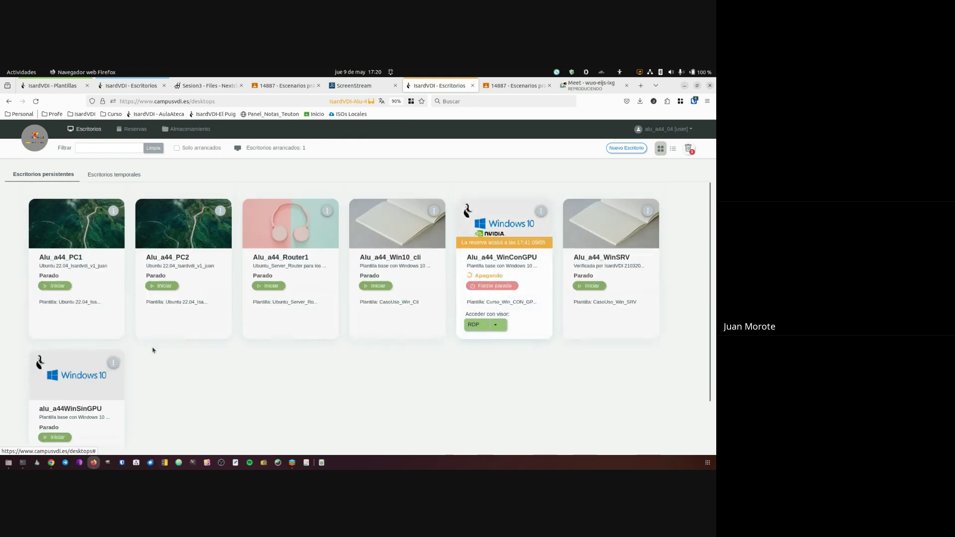
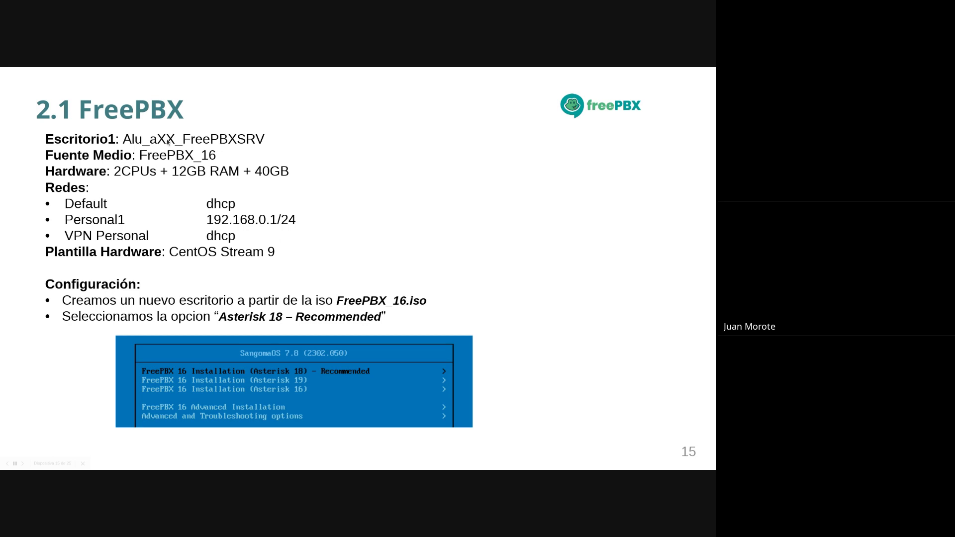
# End the slideshow on slide 15 '2.1 FreePBX' and switch to Firefox's IsardVDI Escritorios page
pyautogui.press('Escape')
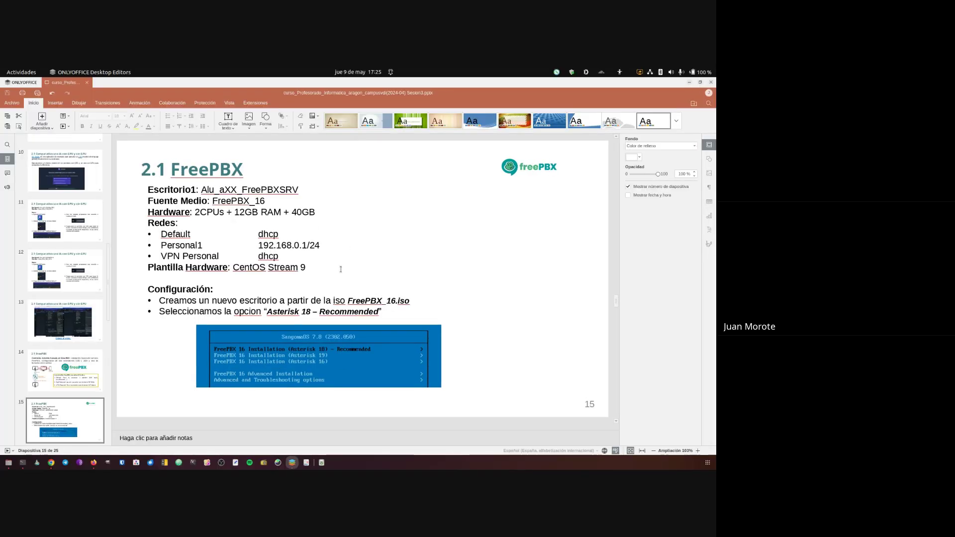
pyautogui.click(94, 463)
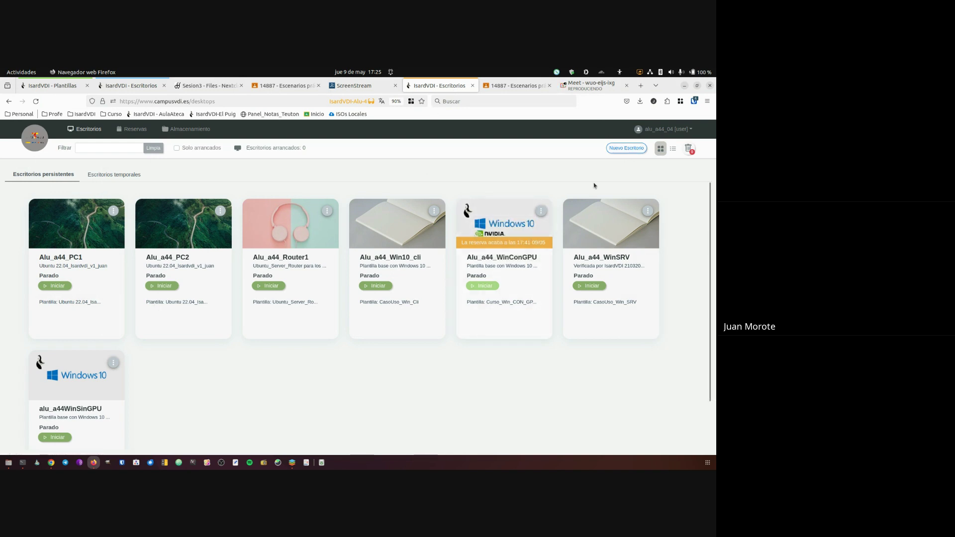
# Open the Nuevo escritorio form and look it over, switching back and forth with Escritorios
pyautogui.click(621, 148)
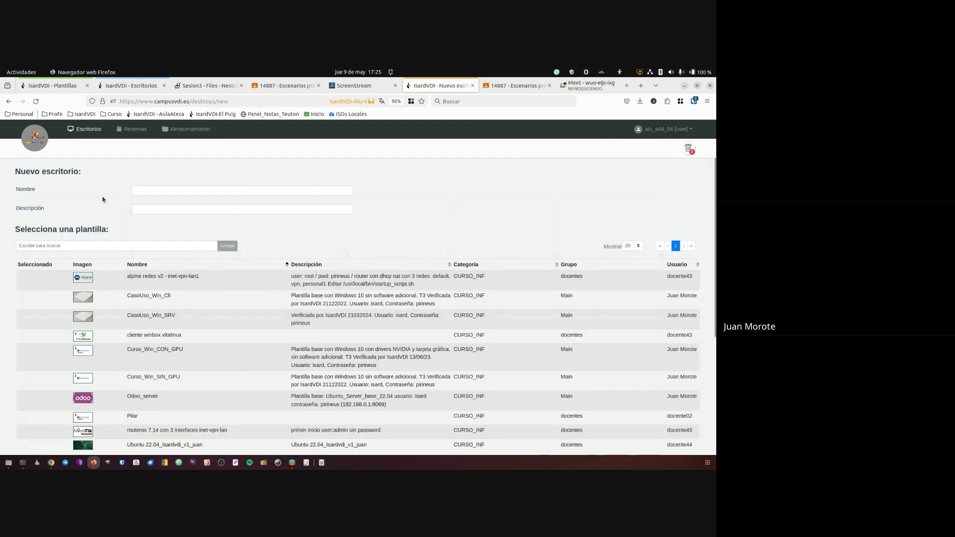
pyautogui.click(156, 191)
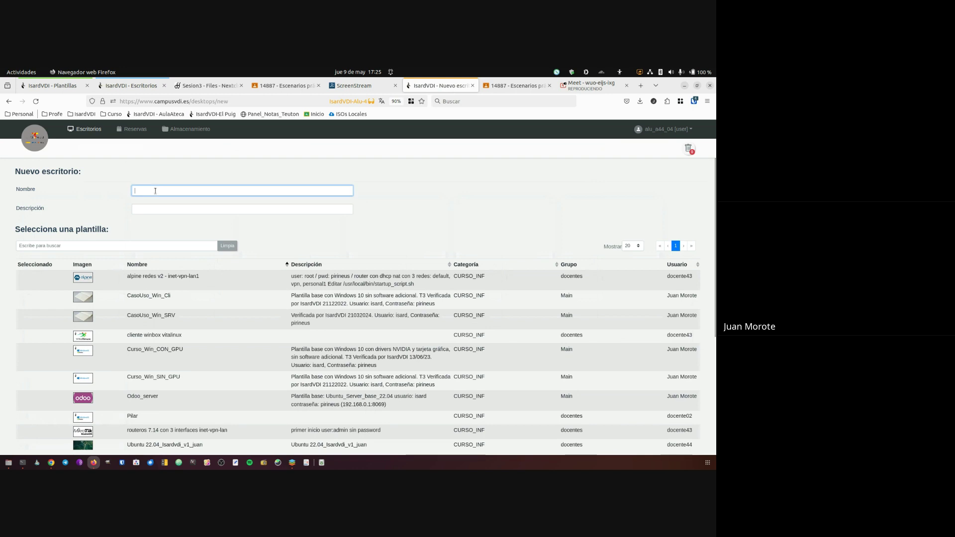
pyautogui.scroll(-3, 186, 255)
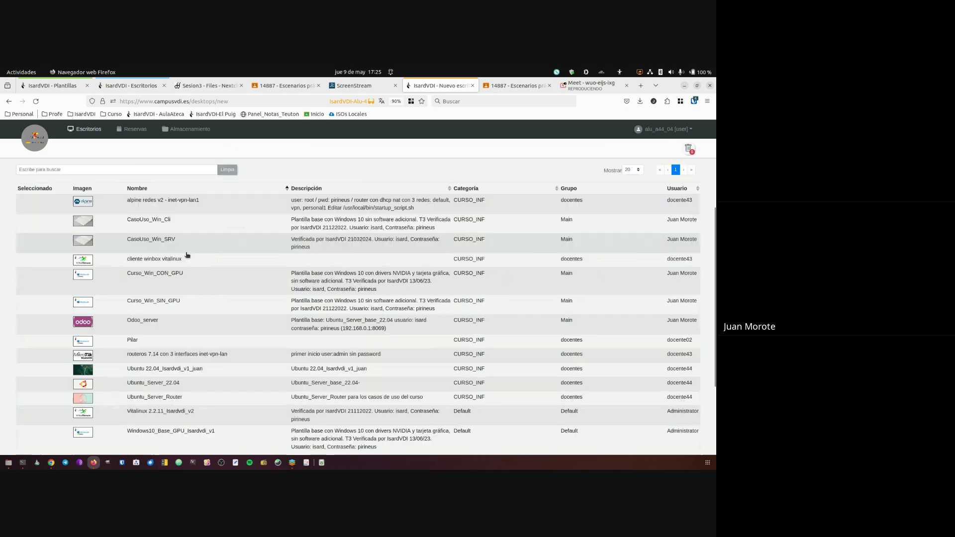
pyautogui.scroll(3, 187, 255)
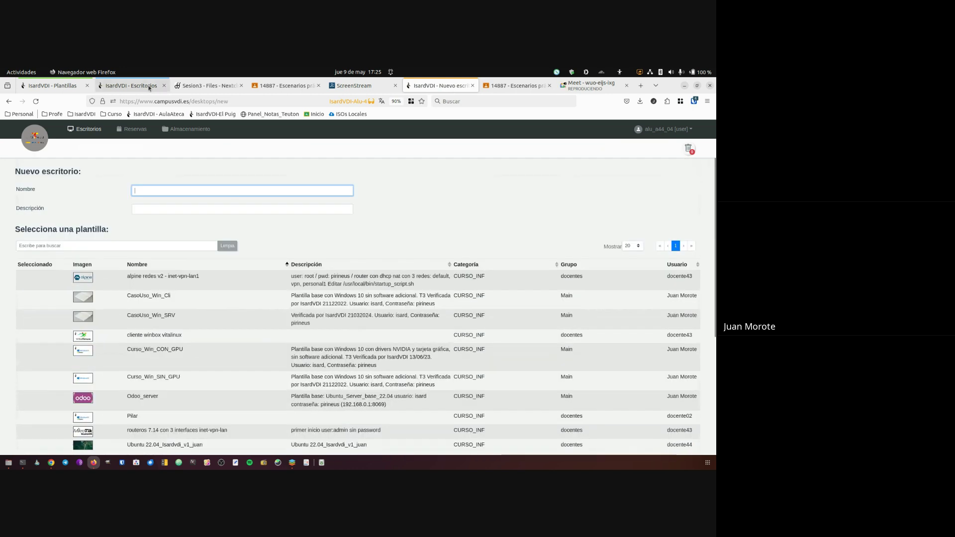
pyautogui.click(149, 87)
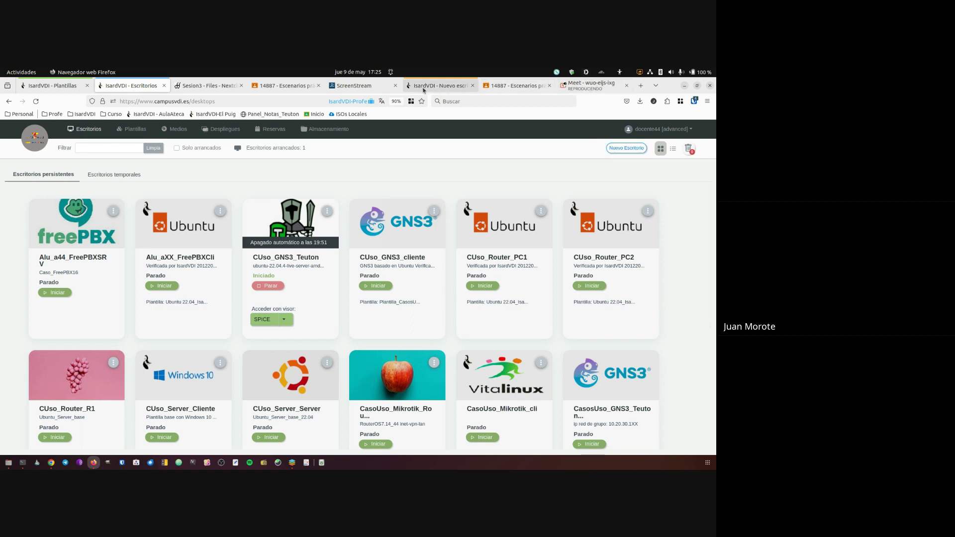
pyautogui.click(438, 86)
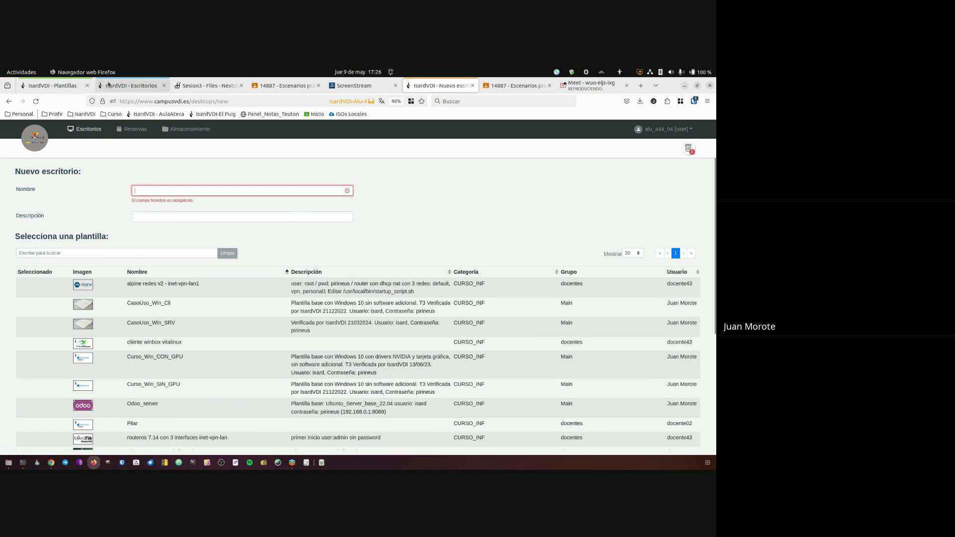
# Switch accounts and open Medios, listing the JammyPup32-22.04 and ubuntu-22.04.4-live-server-amd64 ISOs
pyautogui.click(109, 85)
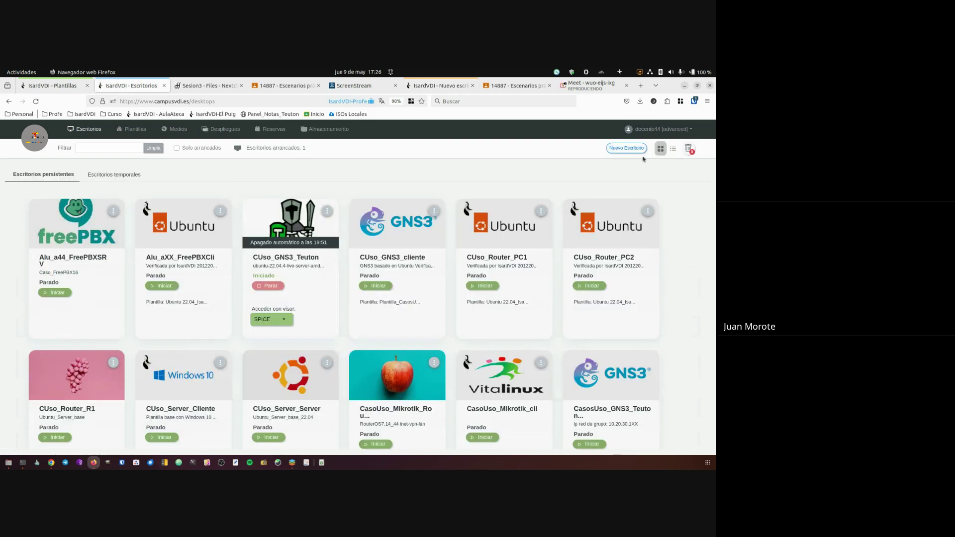
pyautogui.click(626, 148)
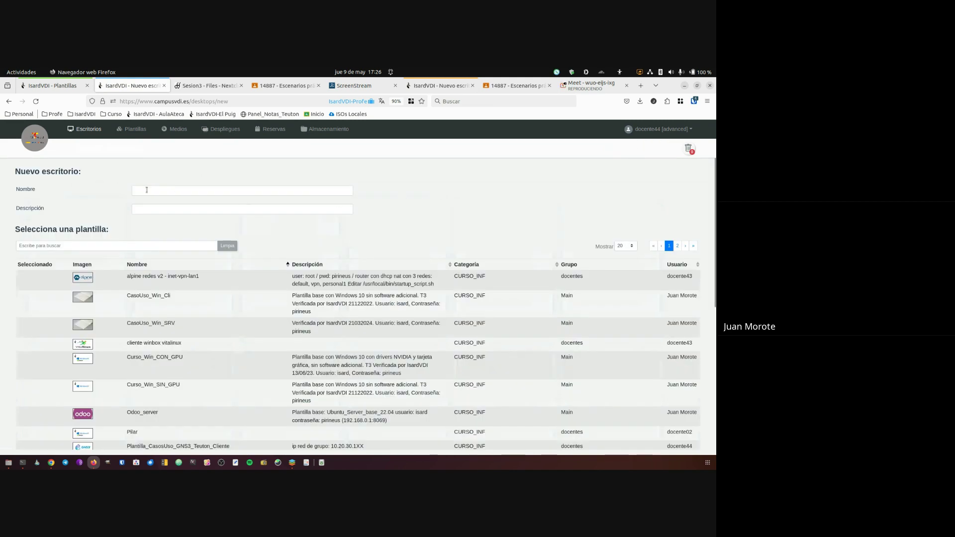
pyautogui.click(175, 130)
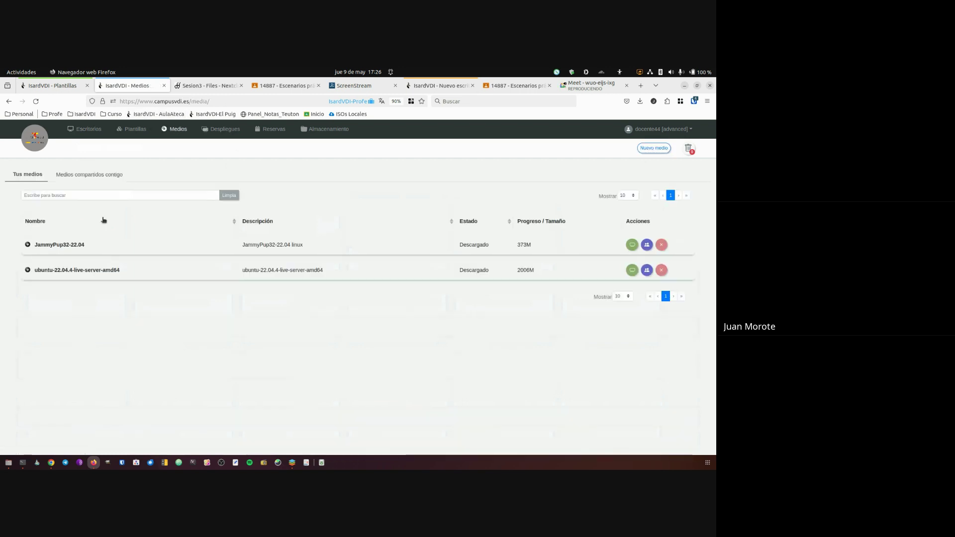
# In 'Medios compartidos contigo', start a new desktop from the FreePBX_16 media row
pyautogui.click(87, 177)
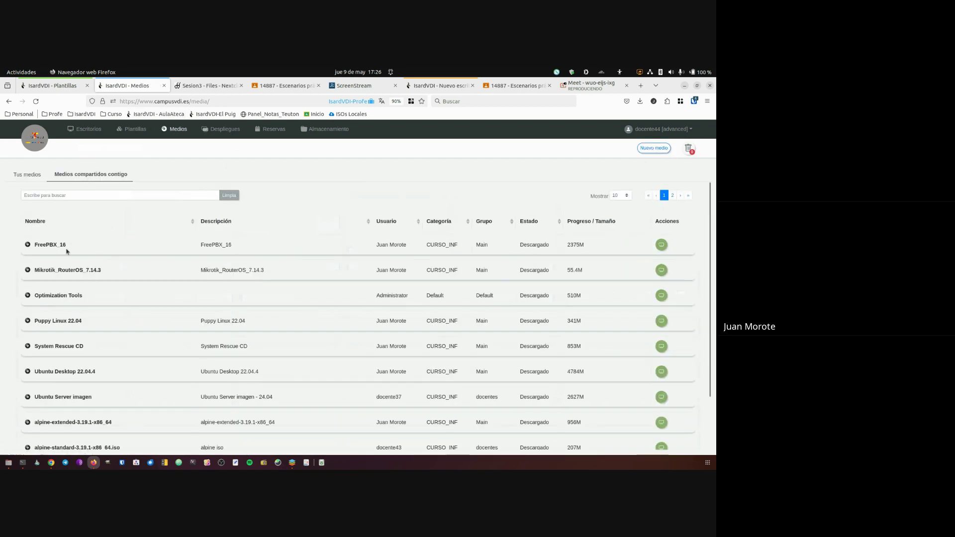
pyautogui.click(662, 245)
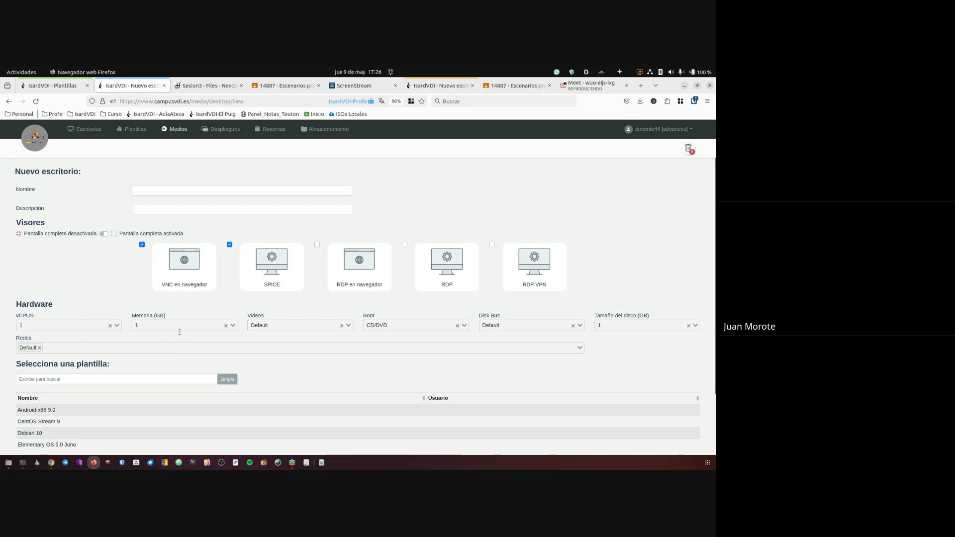
# Give the new desktop 2 vCPUs, 12 GB memory and a 40 GB disk
pyautogui.click(117, 326)
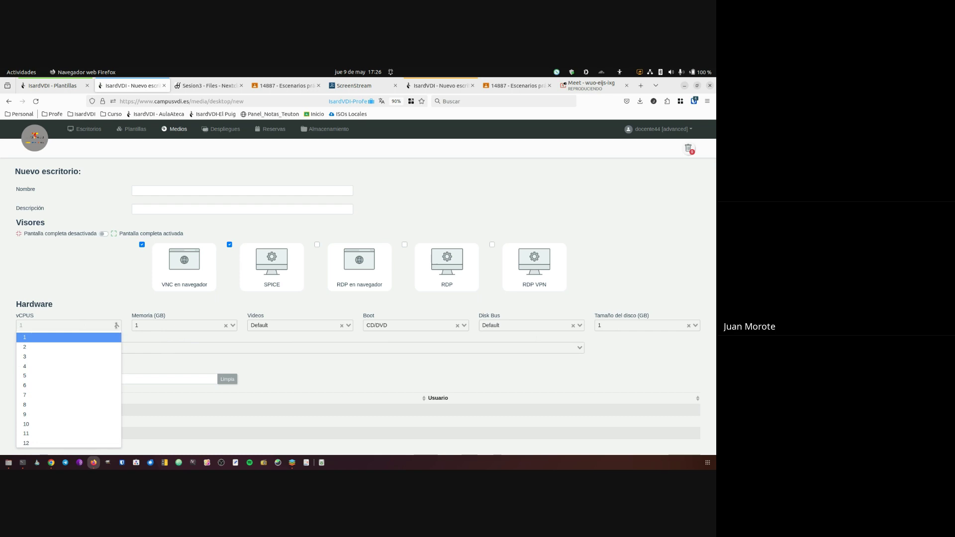
pyautogui.click(118, 347)
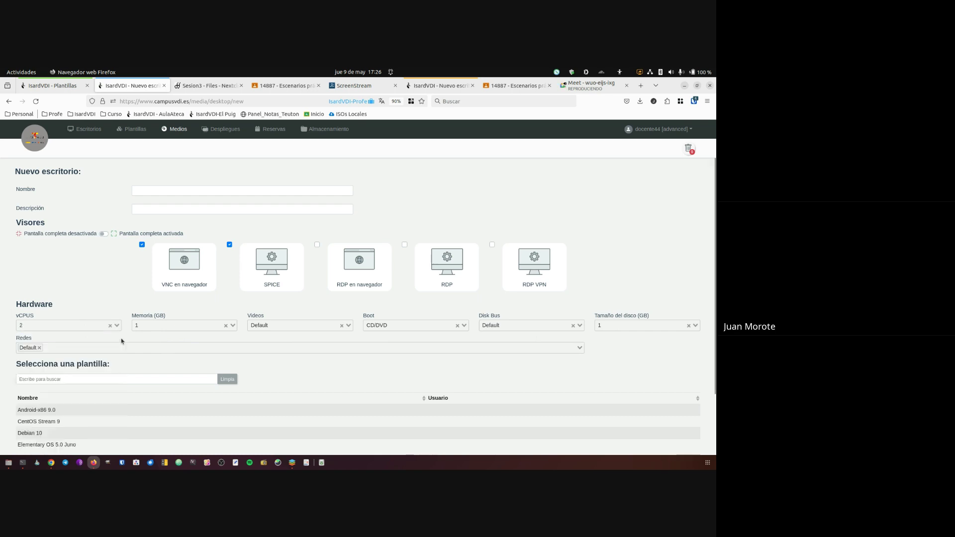
pyautogui.click(236, 325)
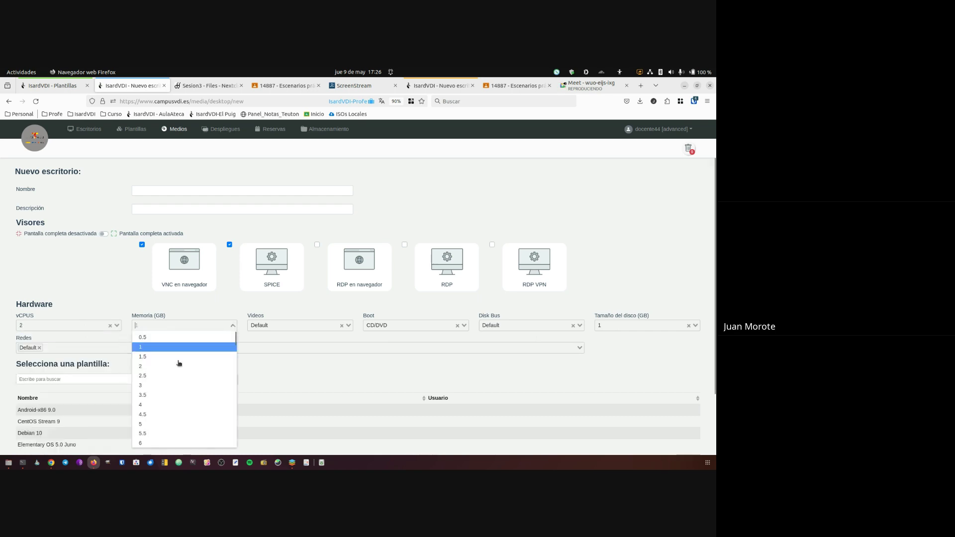
pyautogui.scroll(-5, 159, 415)
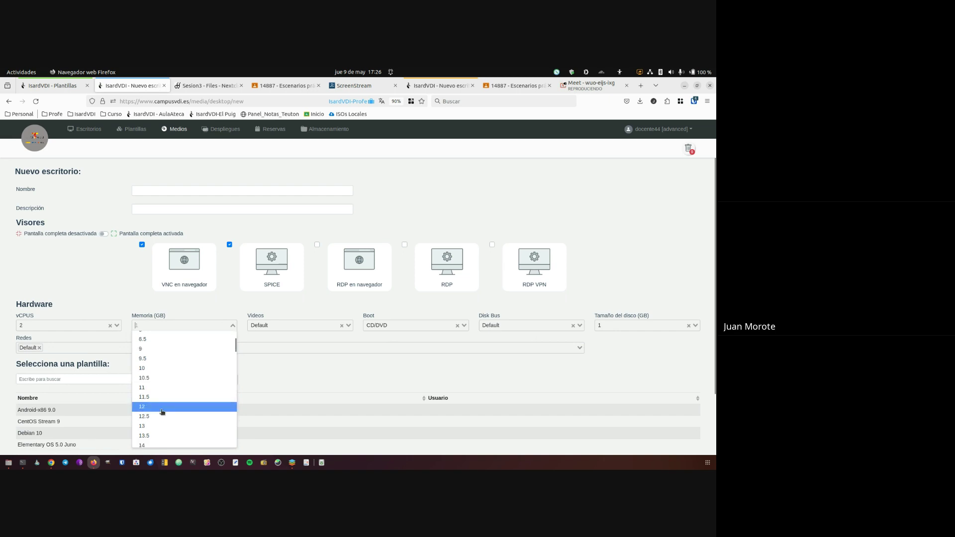
pyautogui.click(161, 412)
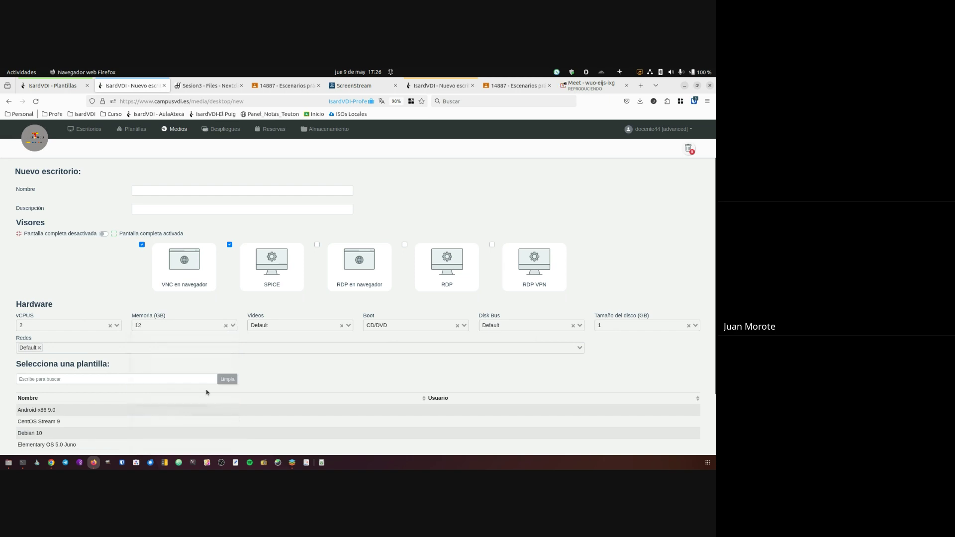
pyautogui.click(608, 326)
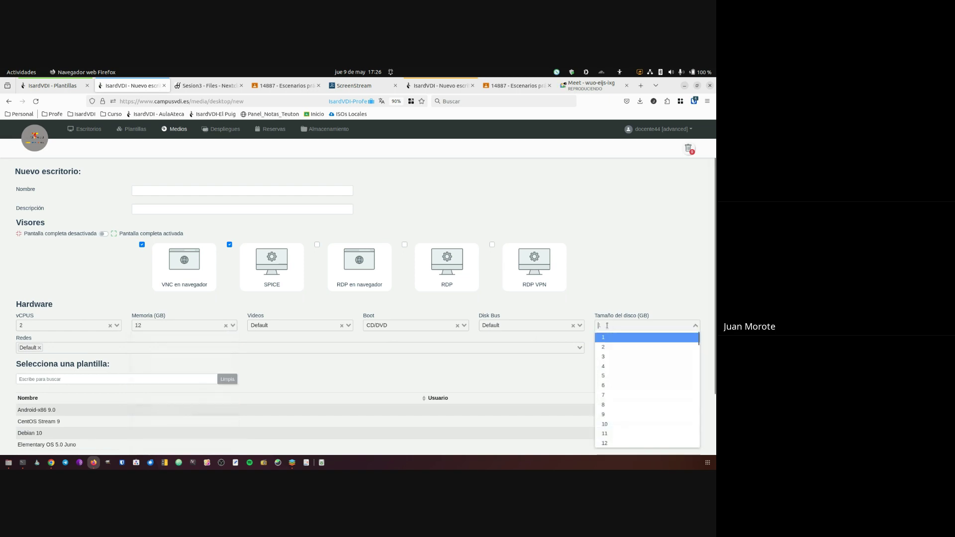
pyautogui.write('40')
pyautogui.press('Return')
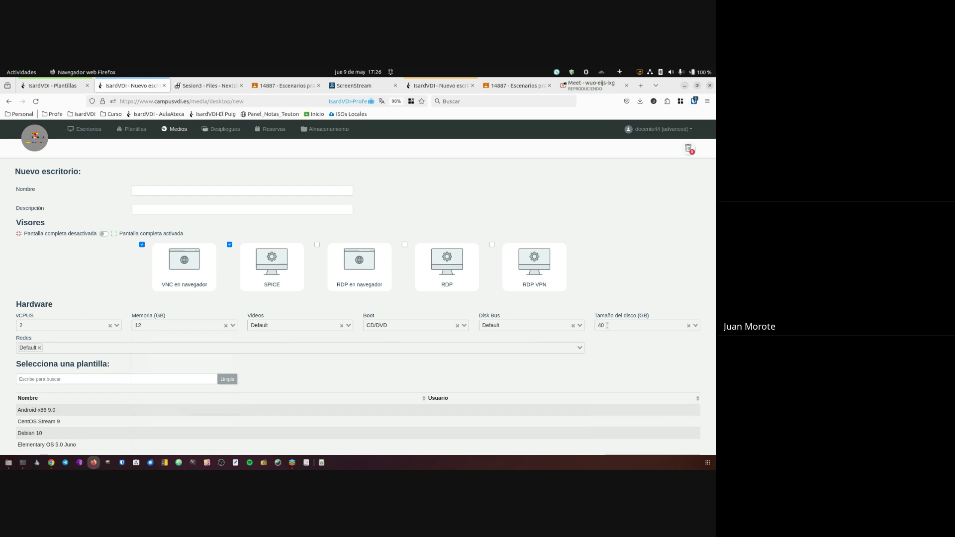
# Add the Personal1 network alongside Default, then go back to Medios
pyautogui.click(106, 348)
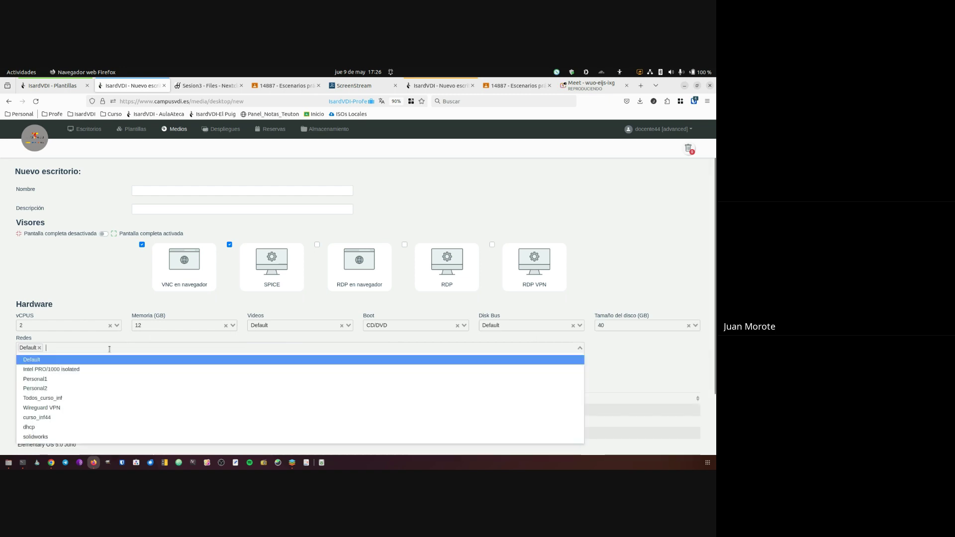
pyautogui.click(63, 379)
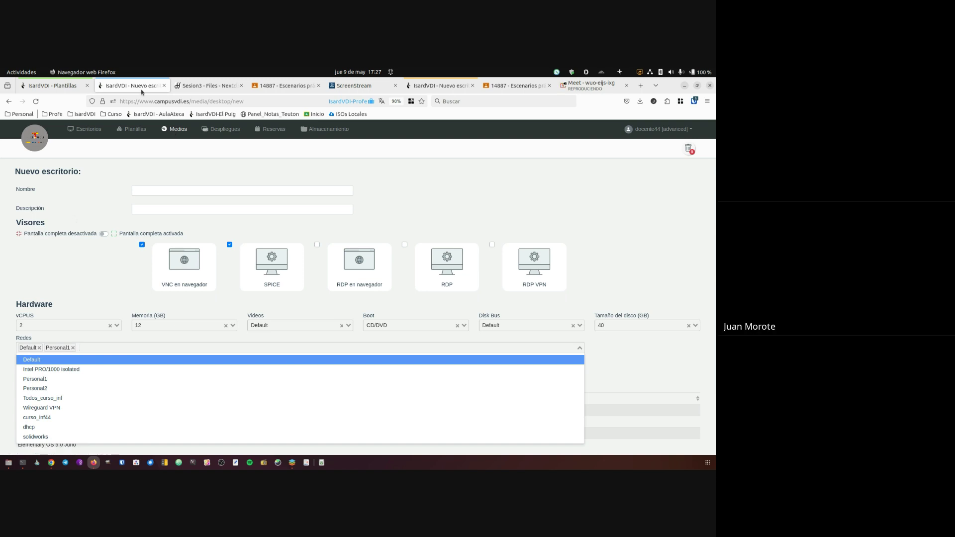
pyautogui.click(178, 129)
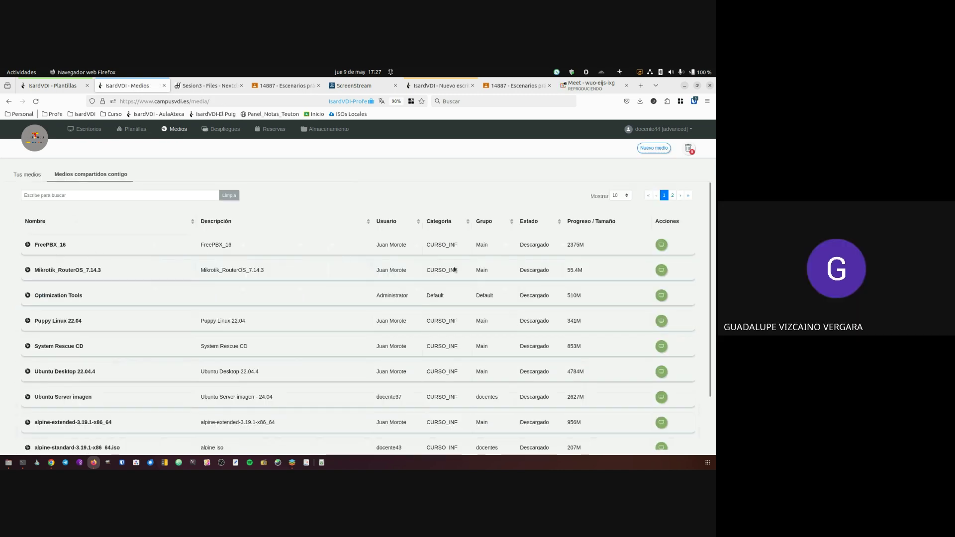
# From the manager account, share the FreePBX_16 media with the docentes group
pyautogui.click(65, 86)
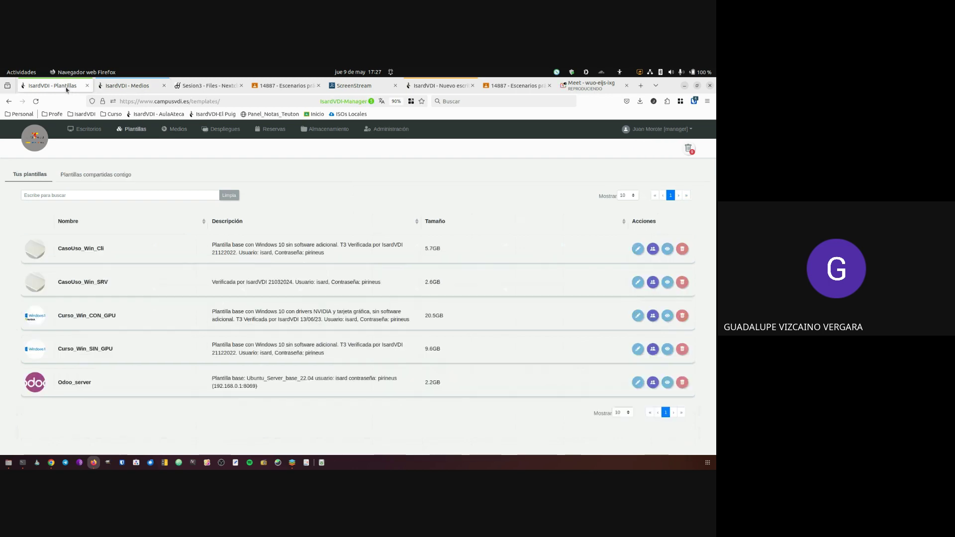
pyautogui.click(175, 129)
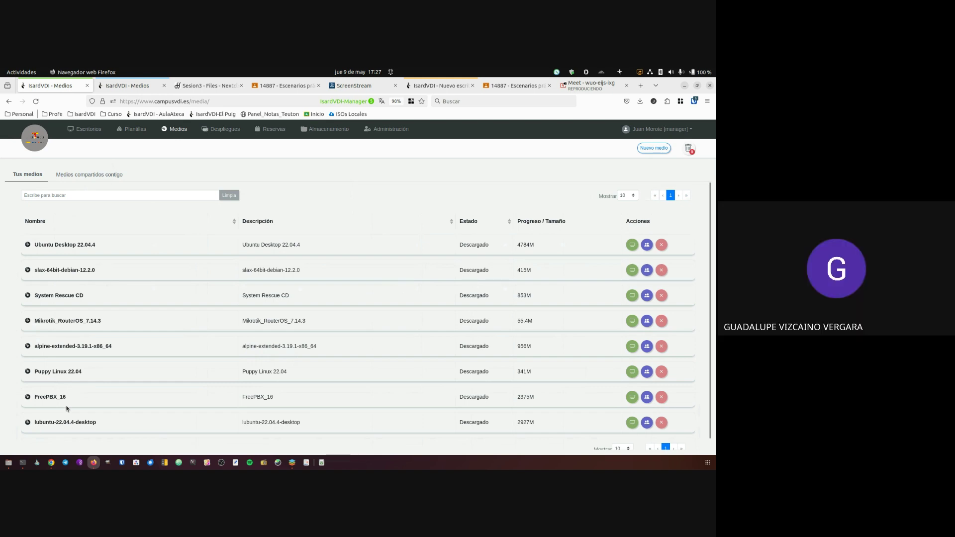
pyautogui.click(647, 397)
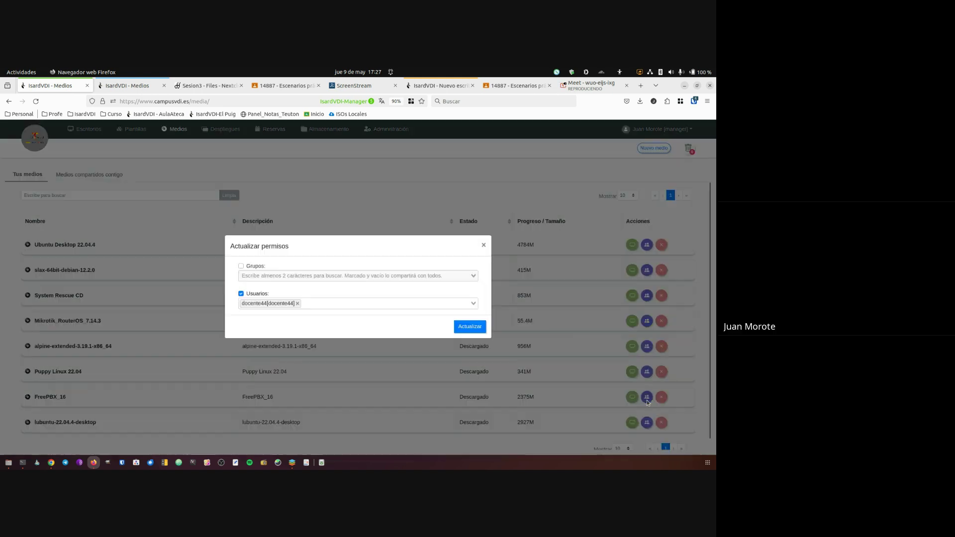
pyautogui.click(242, 267)
pyautogui.click(253, 276)
pyautogui.write('doc')
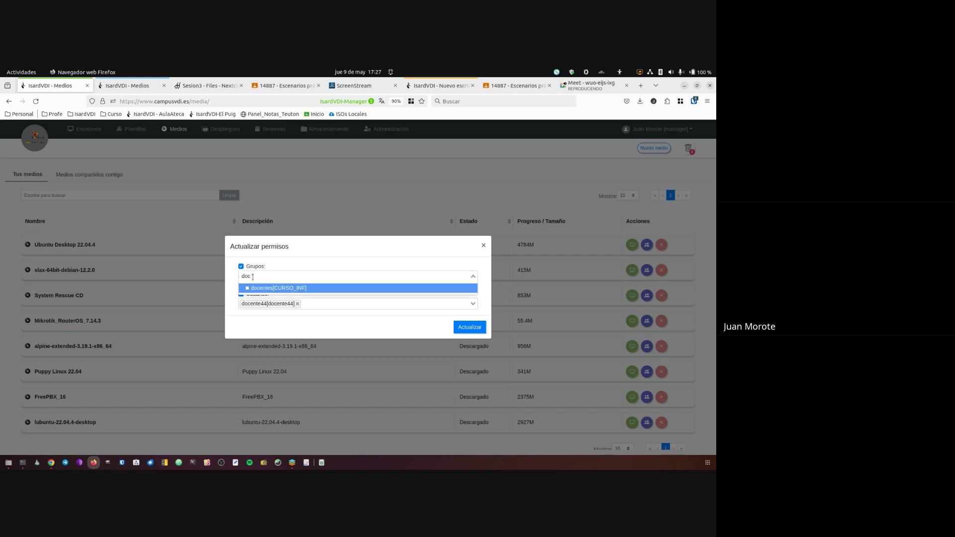
pyautogui.press('Return')
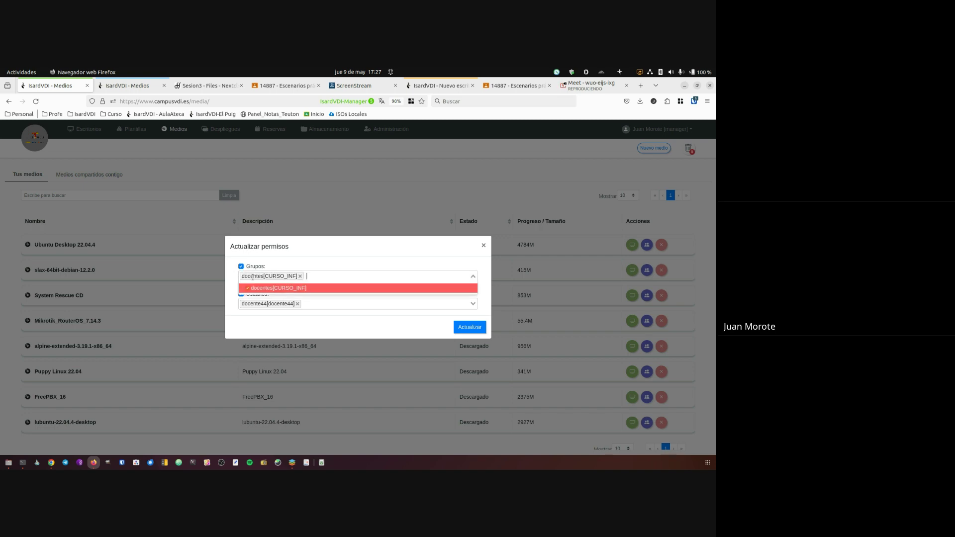
pyautogui.click(468, 327)
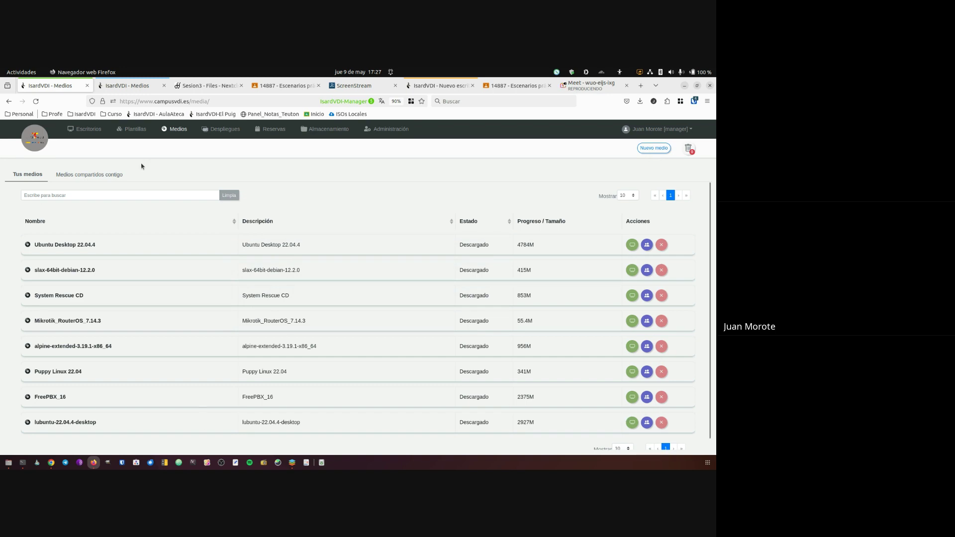
# Back in the teacher account's shared media, start a new desktop from FreePBX_16
pyautogui.click(137, 84)
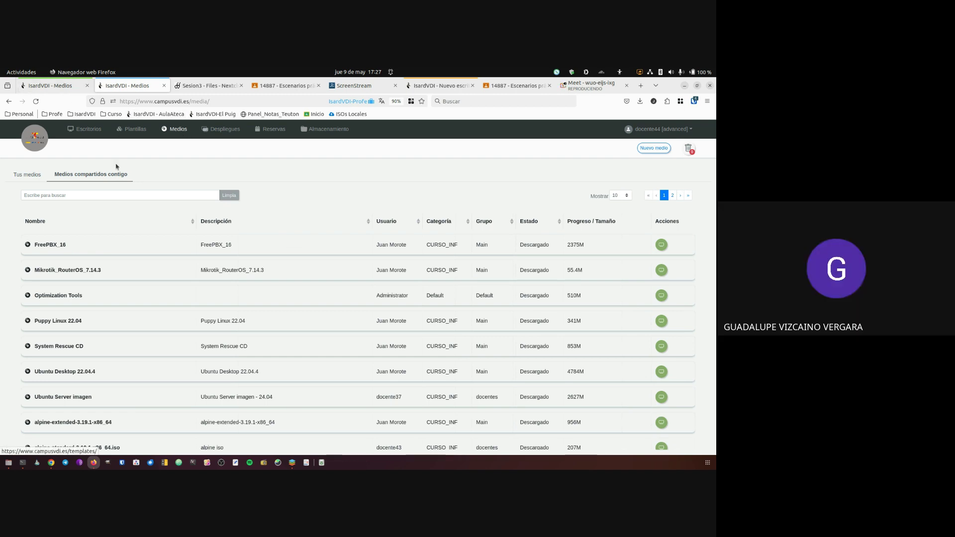
pyautogui.click(35, 176)
pyautogui.click(89, 175)
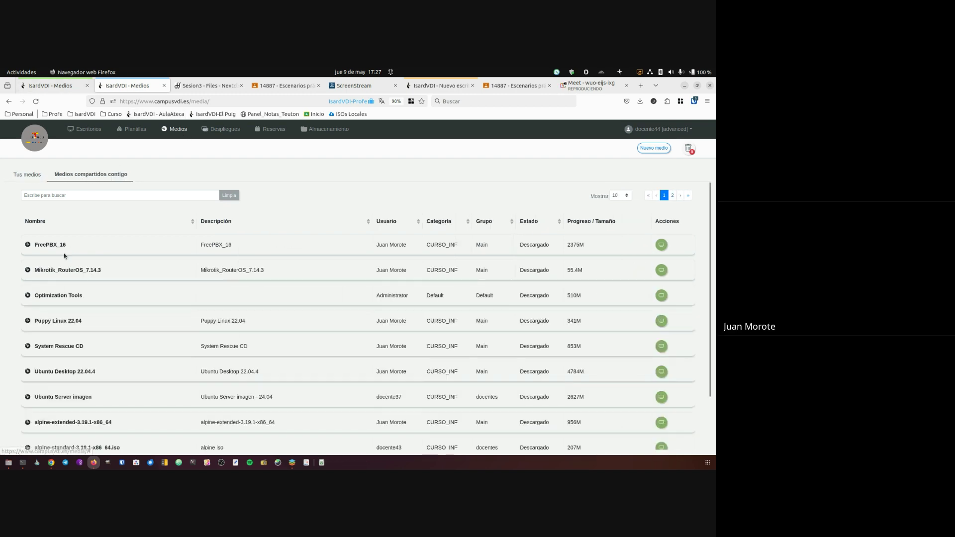
pyautogui.click(661, 245)
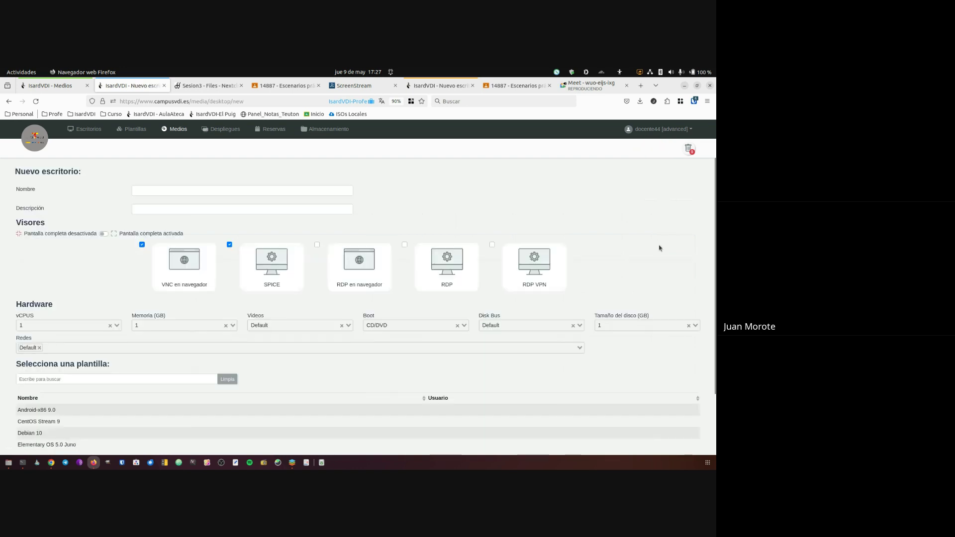
# Set 2 vCPUs, 12 GB memory and Virtio disk bus; the 40 GB disk size doesn't stick
pyautogui.click(118, 326)
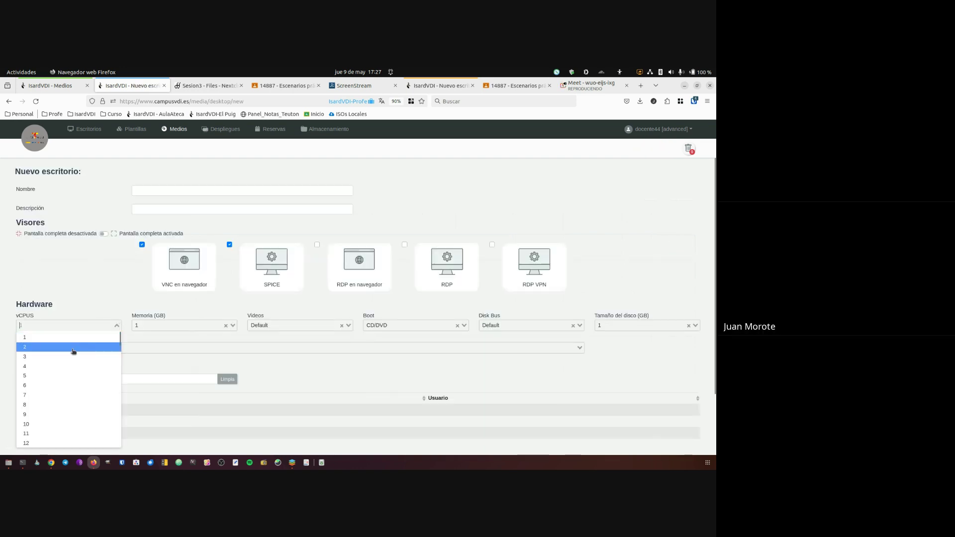
pyautogui.click(74, 355)
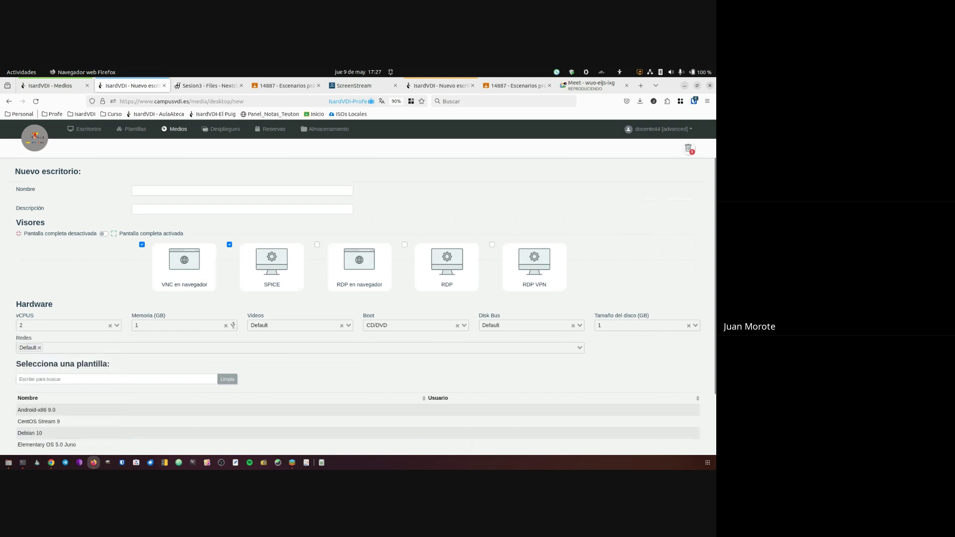
pyautogui.click(233, 325)
pyautogui.scroll(-5, 177, 375)
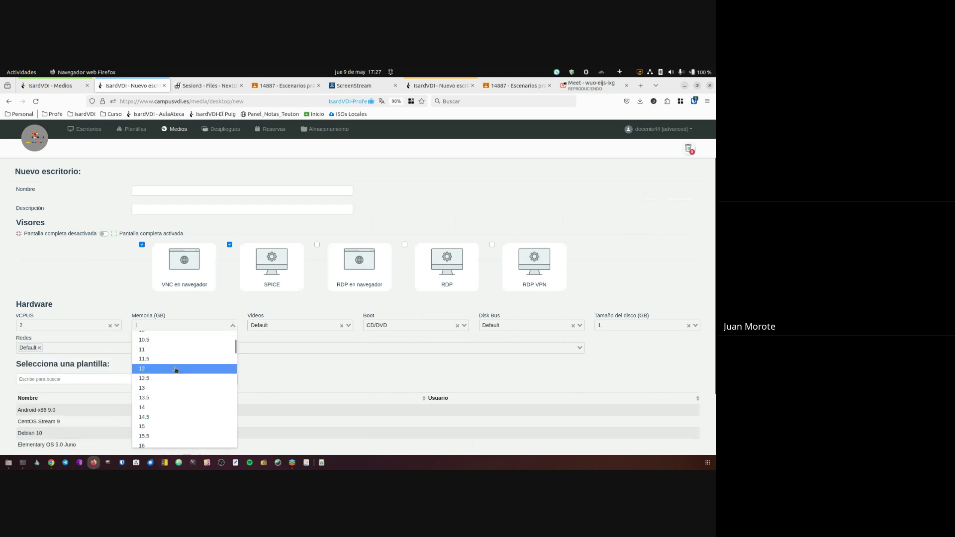
pyautogui.click(176, 370)
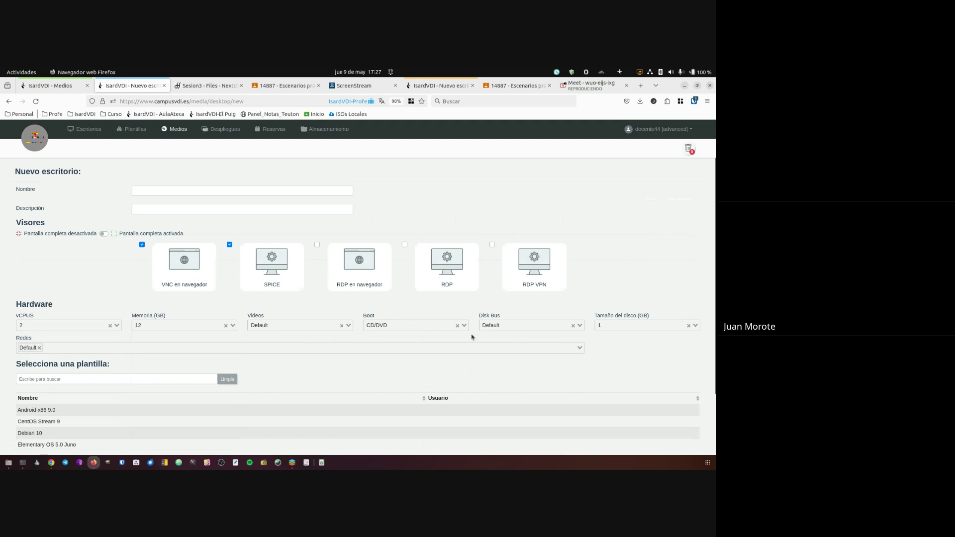
pyautogui.click(580, 326)
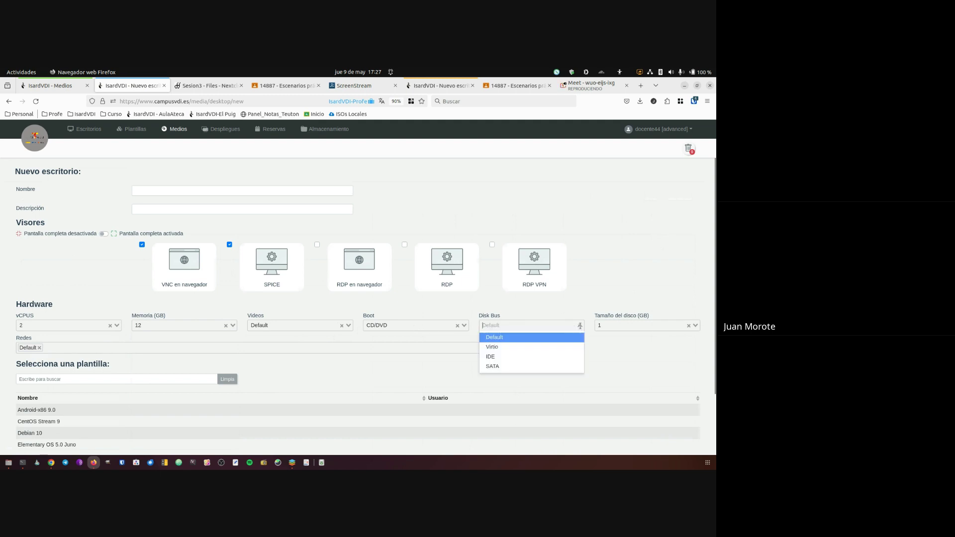
pyautogui.click(552, 348)
pyautogui.click(665, 327)
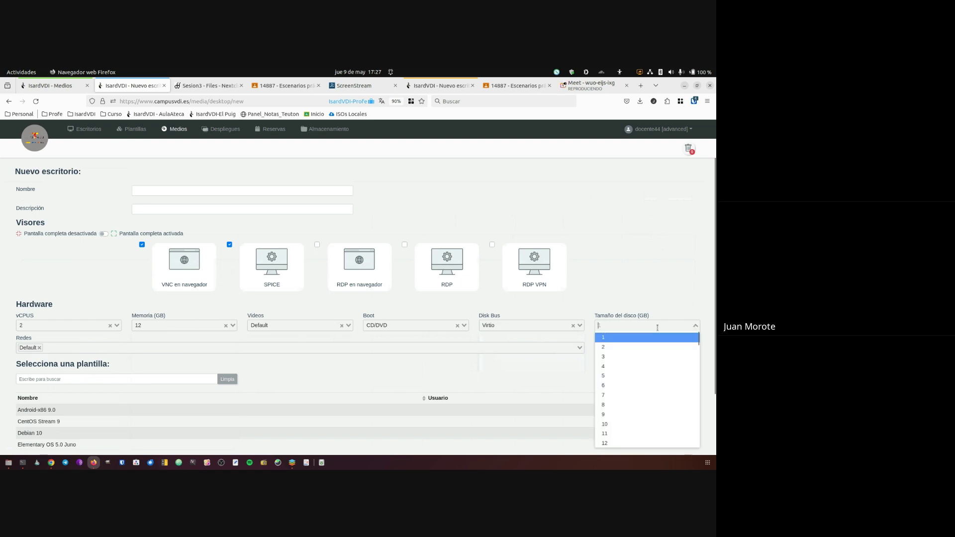
pyautogui.write('40')
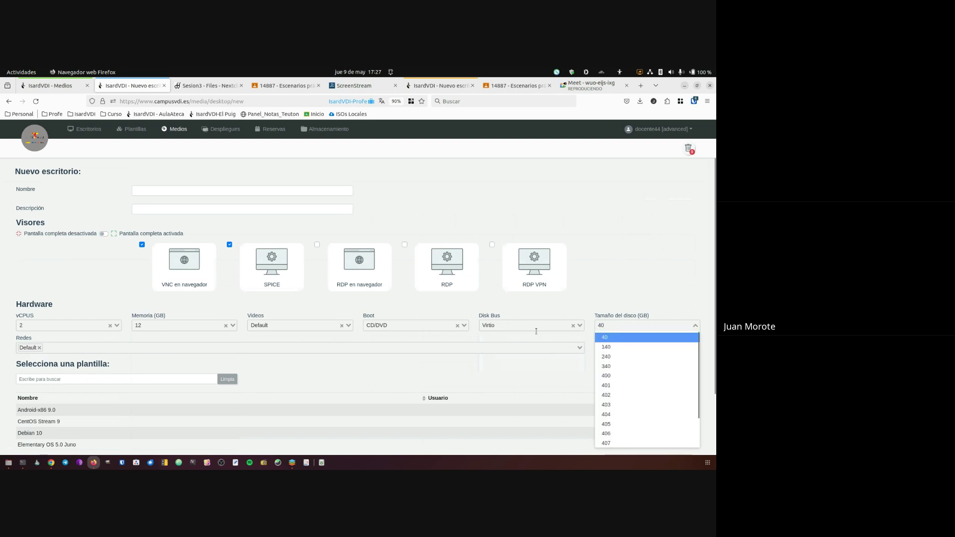
pyautogui.press('BackSpace')
pyautogui.press('BackSpace')
pyautogui.press('Escape')
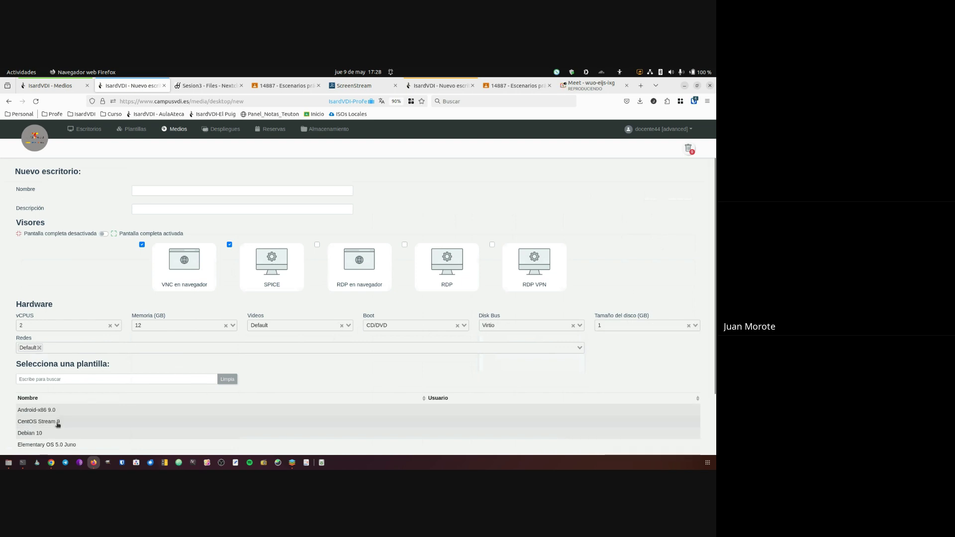
# Select CentOS Stream 9 as the desktop's OS template
pyautogui.click(57, 422)
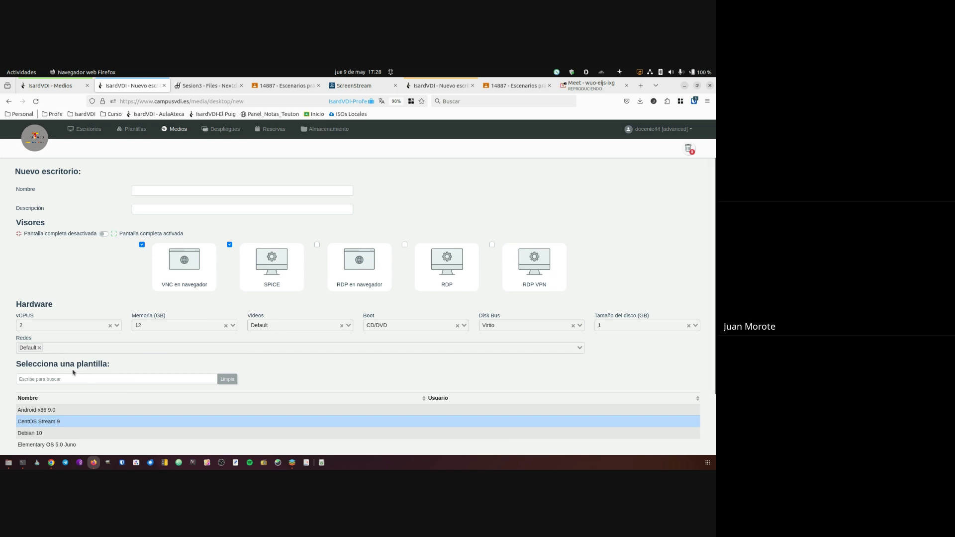
pyautogui.click(63, 421)
pyautogui.click(64, 423)
# Name the desktop AAlu_a44_FreePBXSRV, paste the same text as description, and create it
pyautogui.click(184, 191)
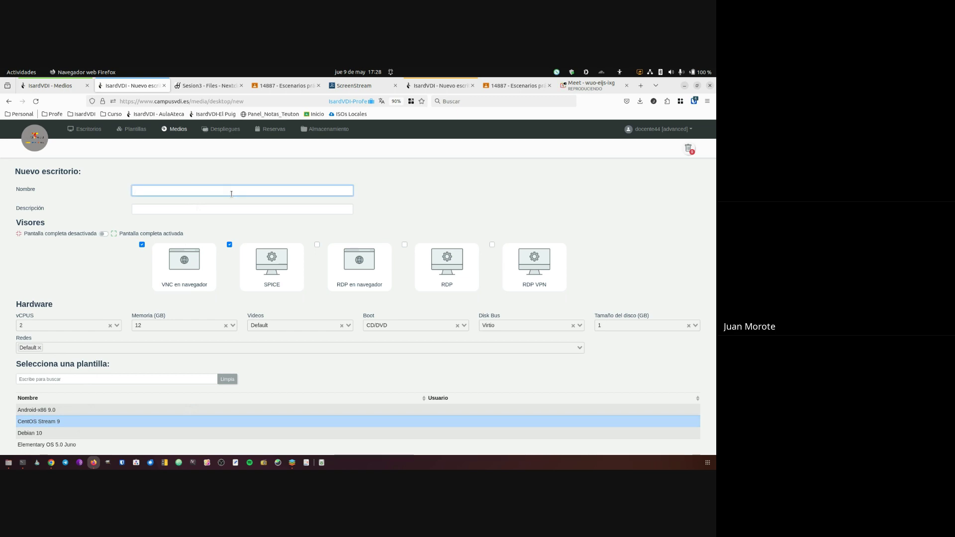
pyautogui.write('Alu')
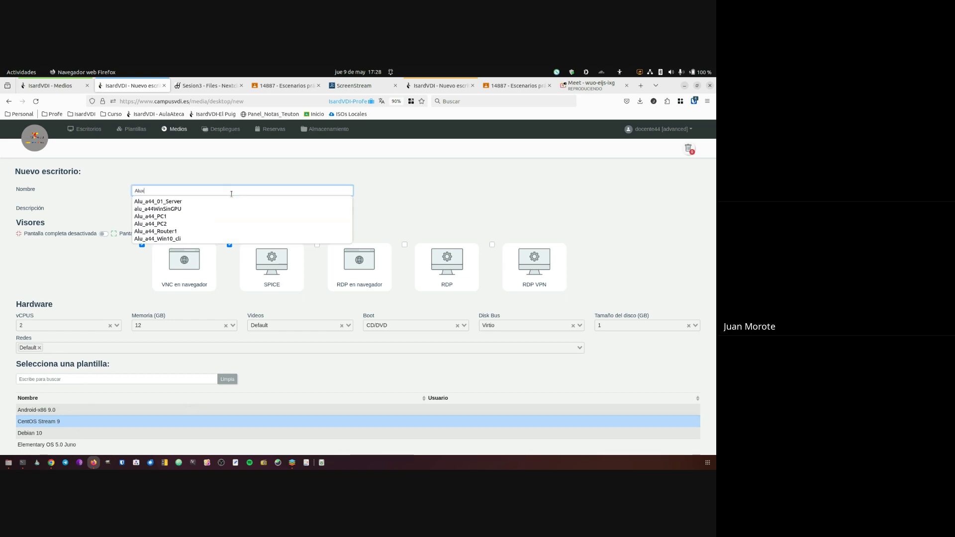
pyautogui.click(231, 194)
pyautogui.click(232, 194)
pyautogui.write('_aXX')
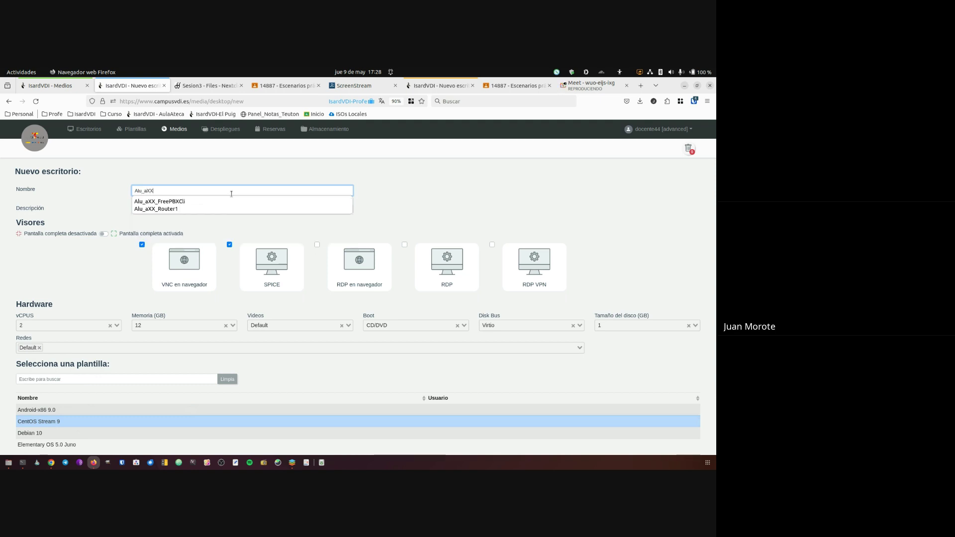
pyautogui.press('BackSpace')
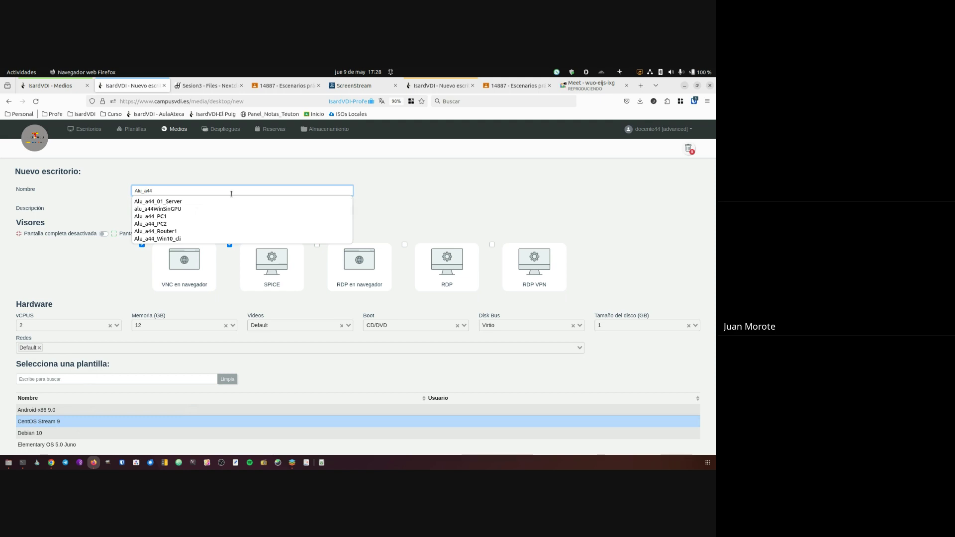
pyautogui.press('Home')
pyautogui.write('A')
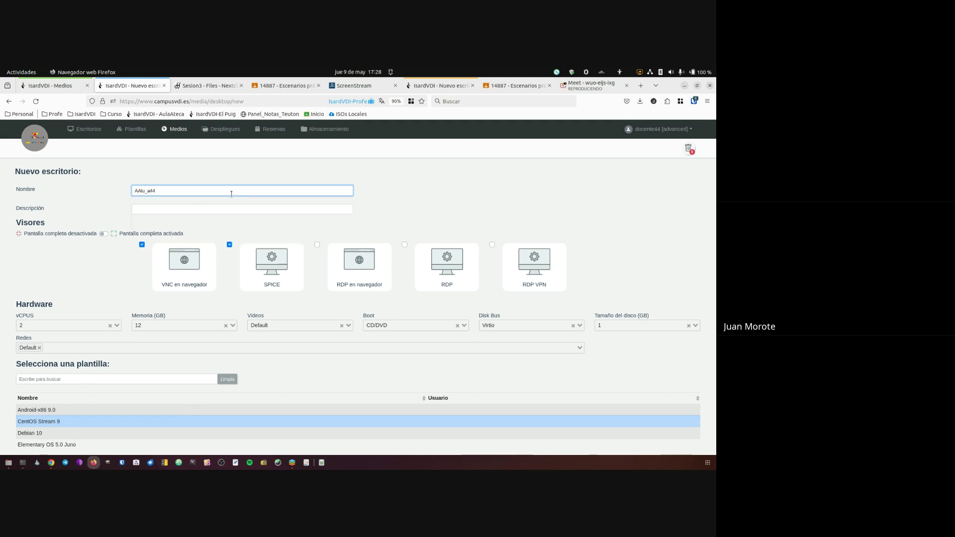
pyautogui.press('End')
pyautogui.write('FreePBXSR')
pyautogui.doubleClick(185, 191)
pyautogui.hotkey('ctrl', 'c')
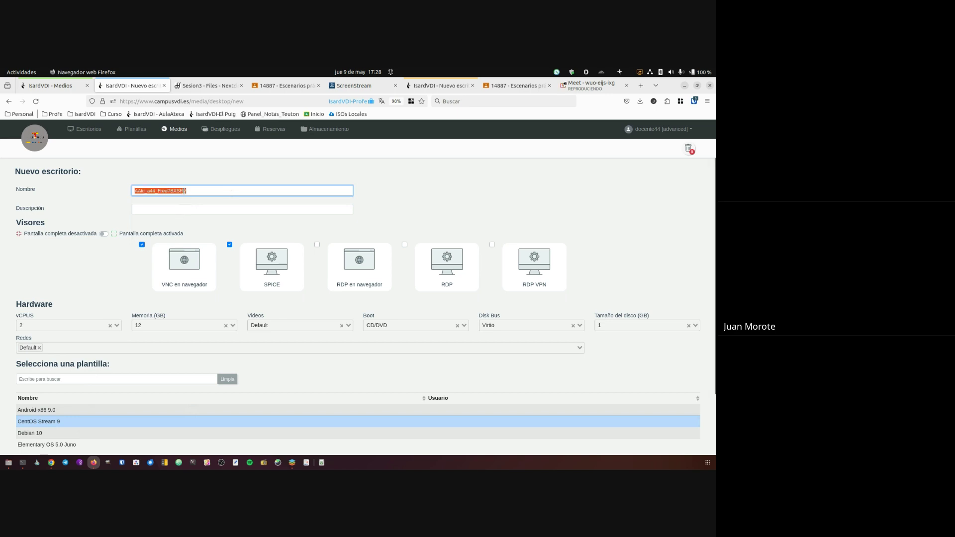
pyautogui.click(191, 209)
pyautogui.hotkey('ctrl', 'v')
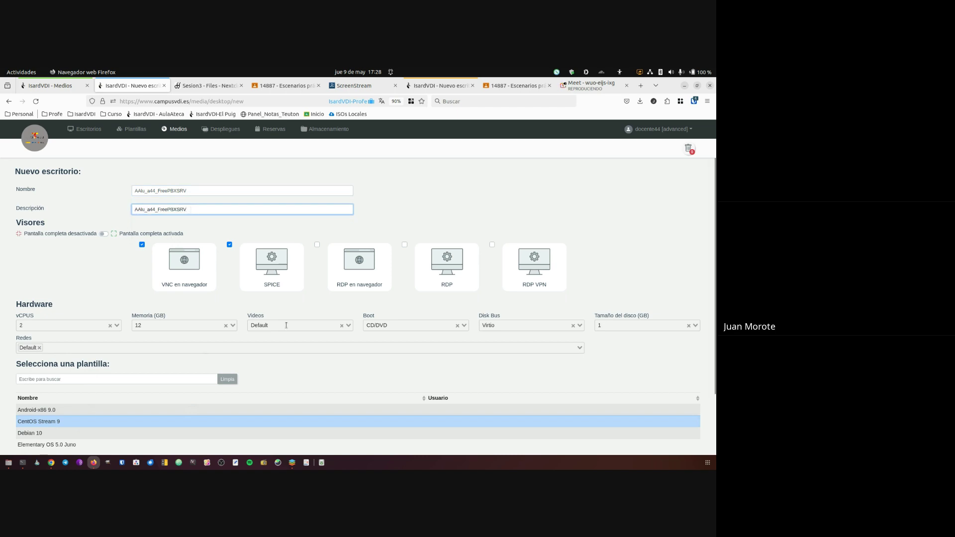
pyautogui.scroll(-3, 286, 326)
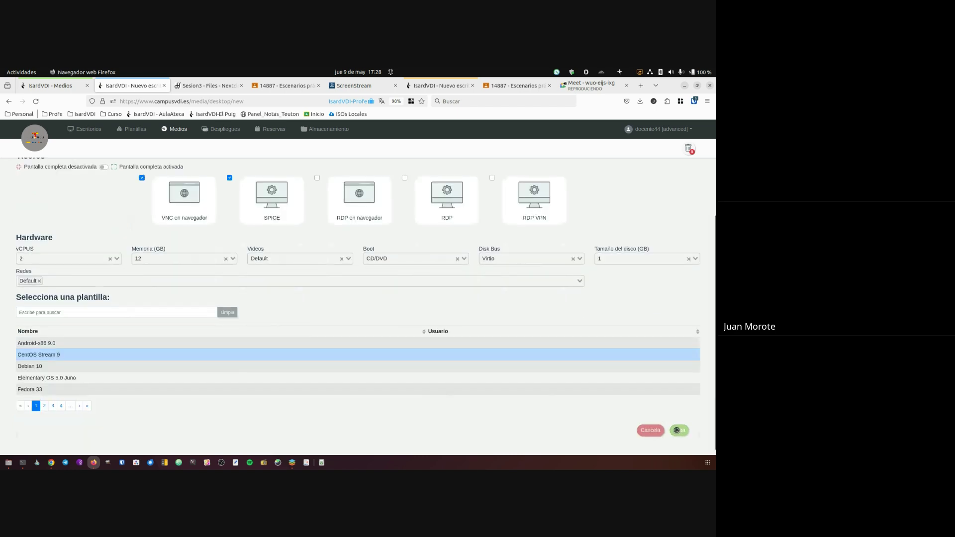
pyautogui.click(678, 430)
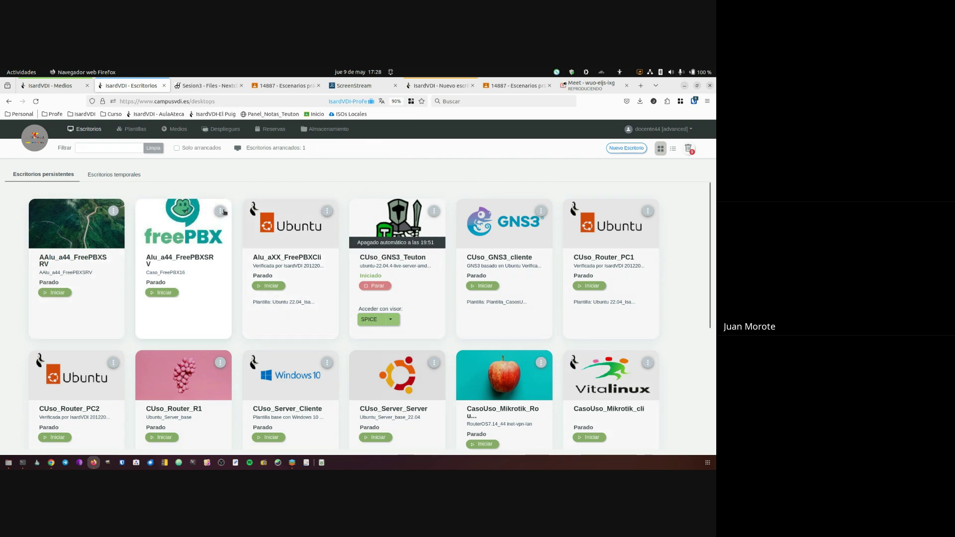
# Edit AAlu_a44_FreePBXSRV to add Personal1 and Wireguard VPN networks, then save the settings
pyautogui.click(114, 212)
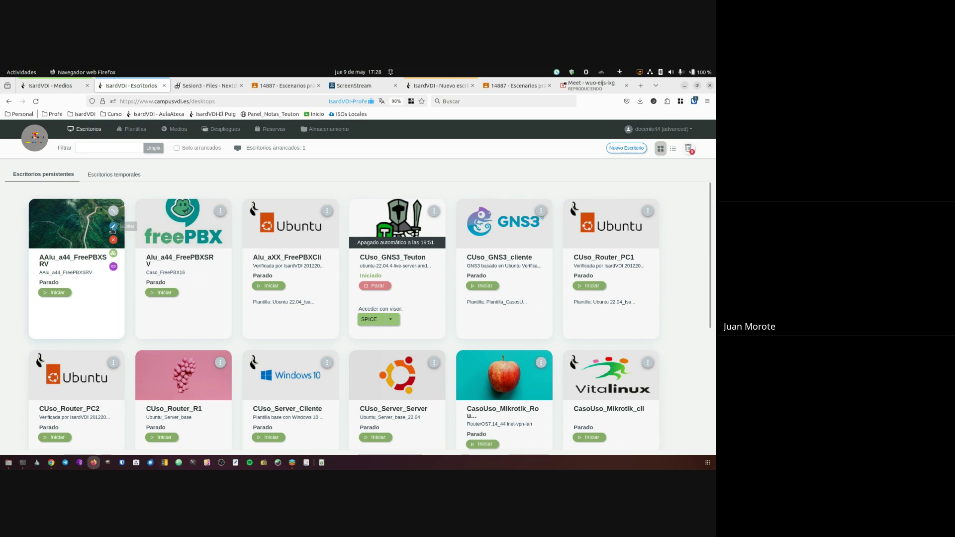
pyautogui.click(112, 227)
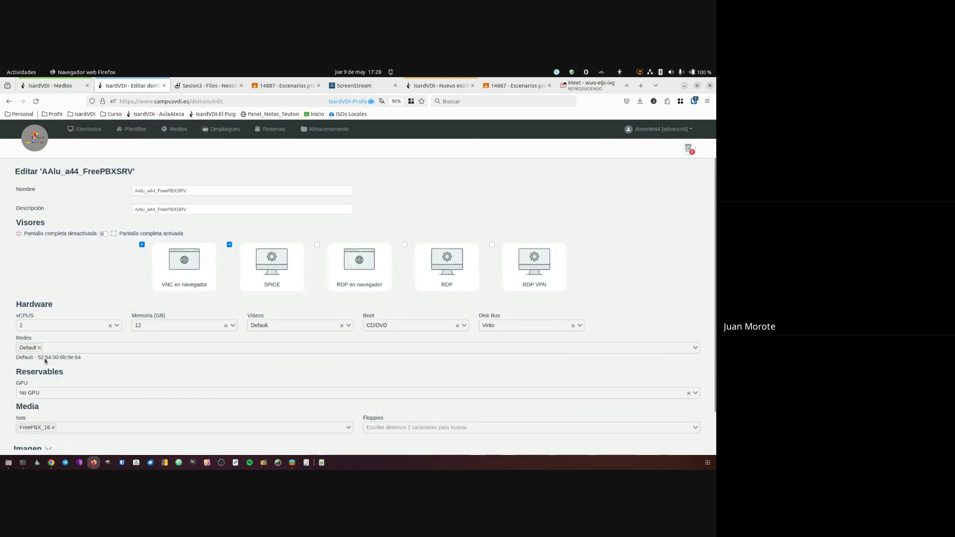
pyautogui.click(57, 347)
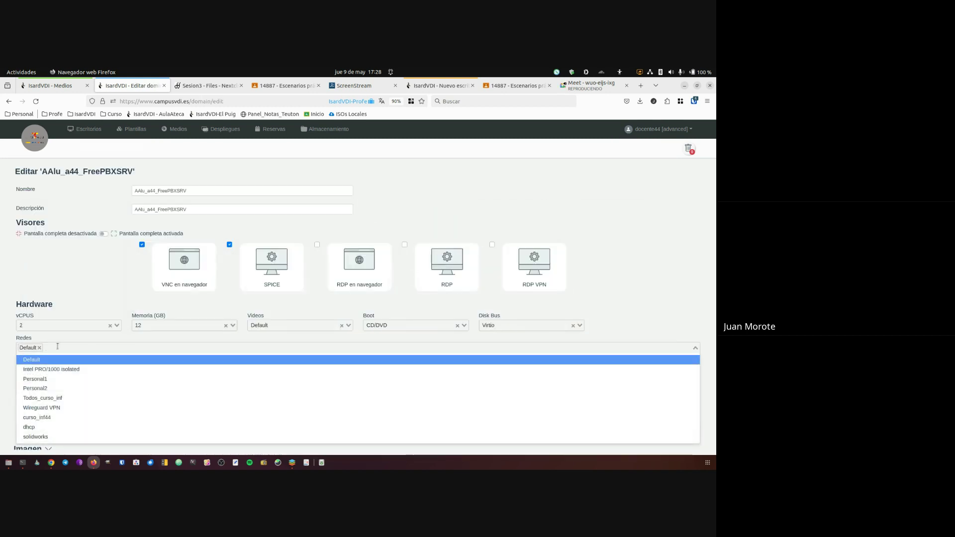
pyautogui.click(63, 397)
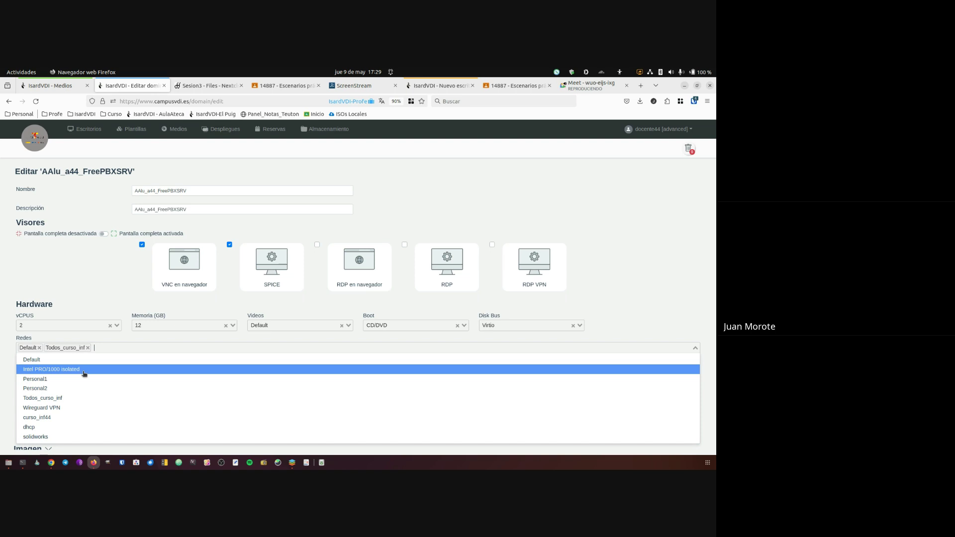
pyautogui.click(72, 380)
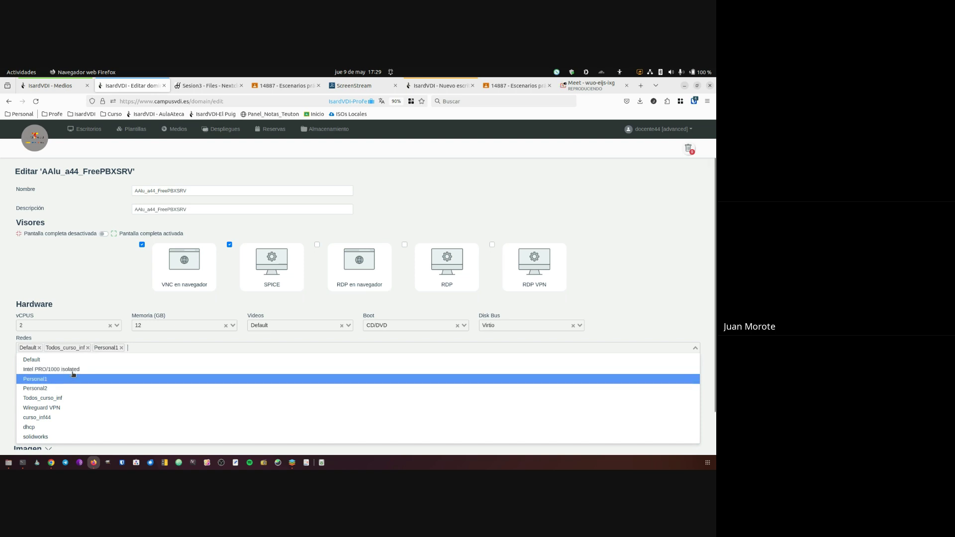
pyautogui.click(87, 347)
pyautogui.click(63, 408)
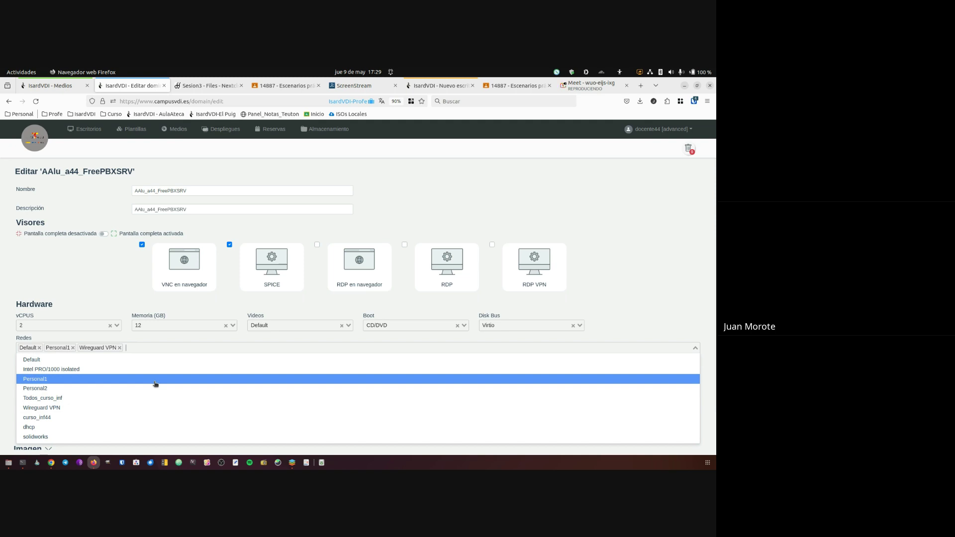
pyautogui.click(348, 348)
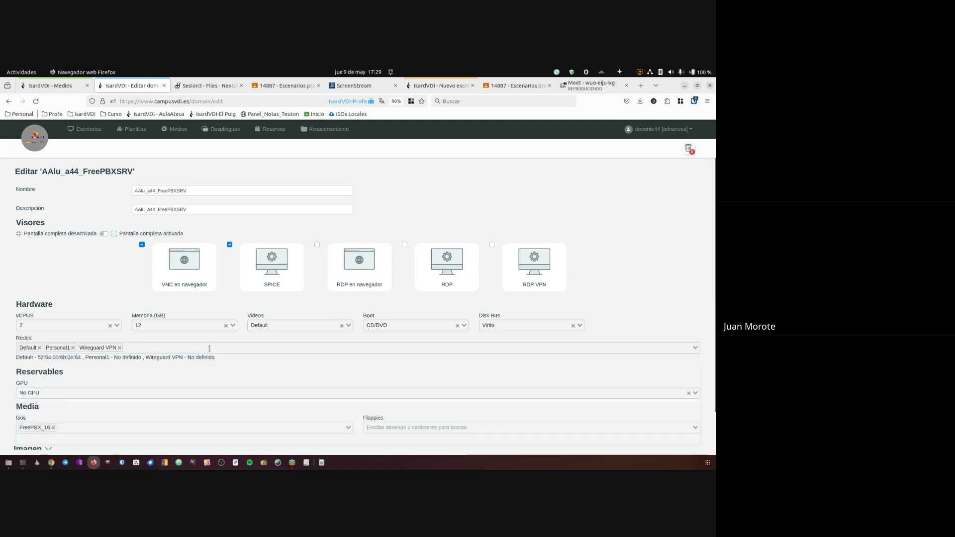
pyautogui.scroll(-2, 364, 393)
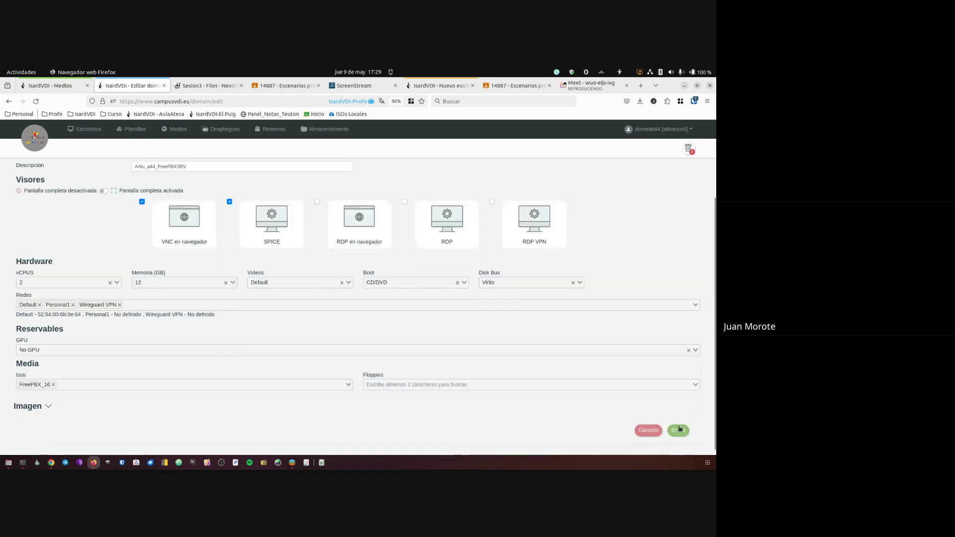
pyautogui.click(680, 431)
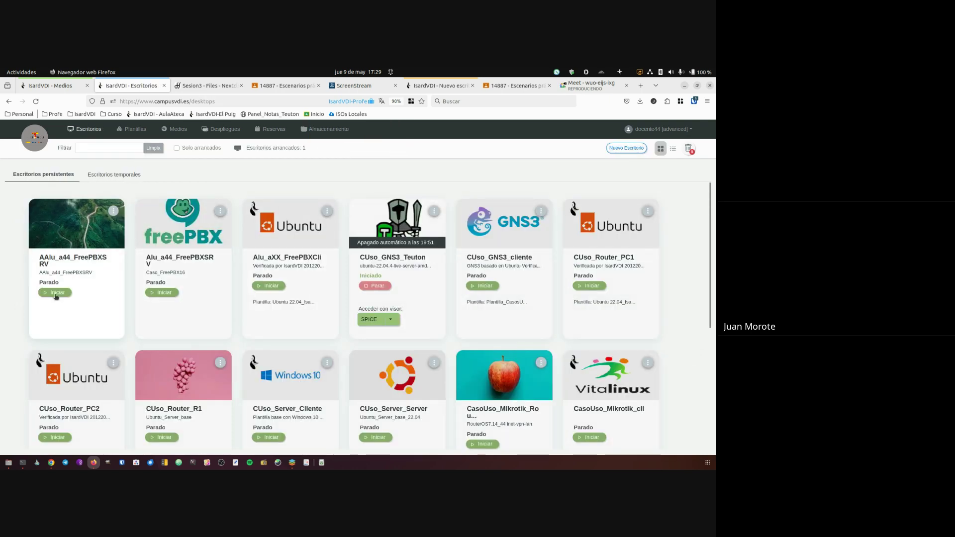
# Start AAlu_a44_FreePBXSRV and open its console in SPICE, centring the Remote Viewer window
pyautogui.click(56, 293)
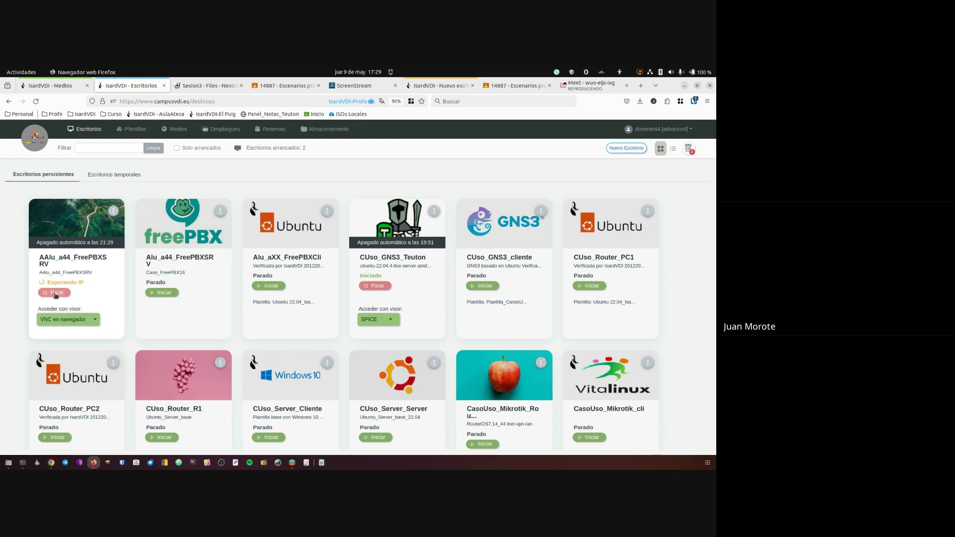
pyautogui.click(95, 319)
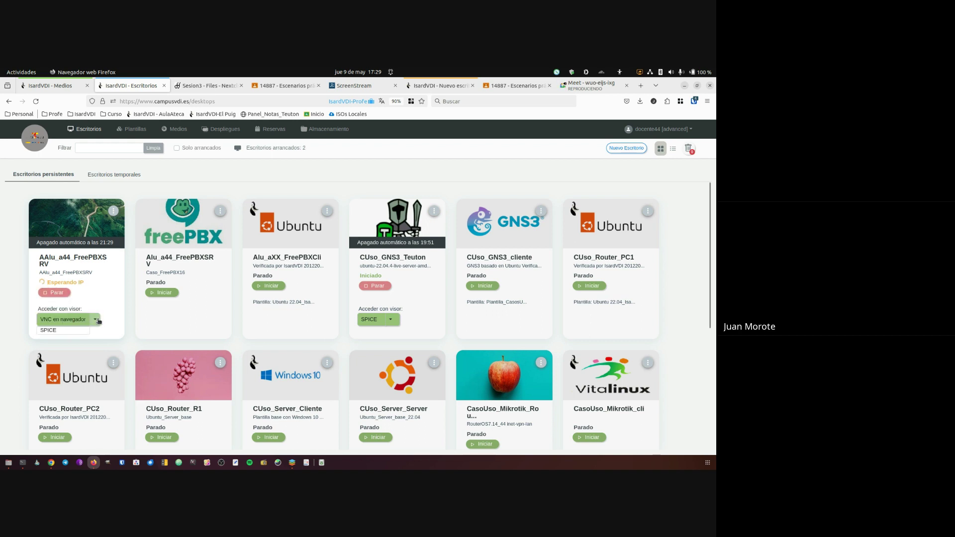
pyautogui.click(63, 331)
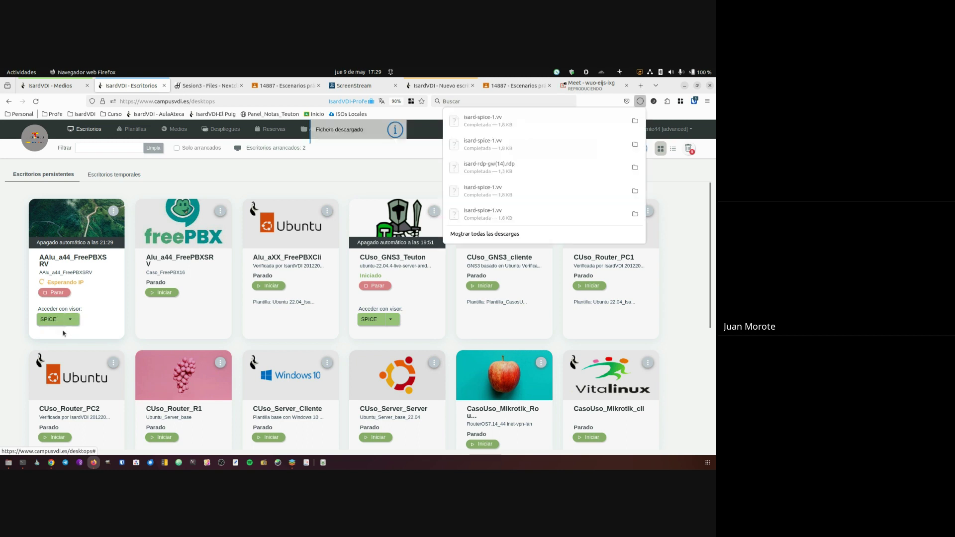
pyautogui.moveTo(200, 126); pyautogui.dragTo(421, 157)
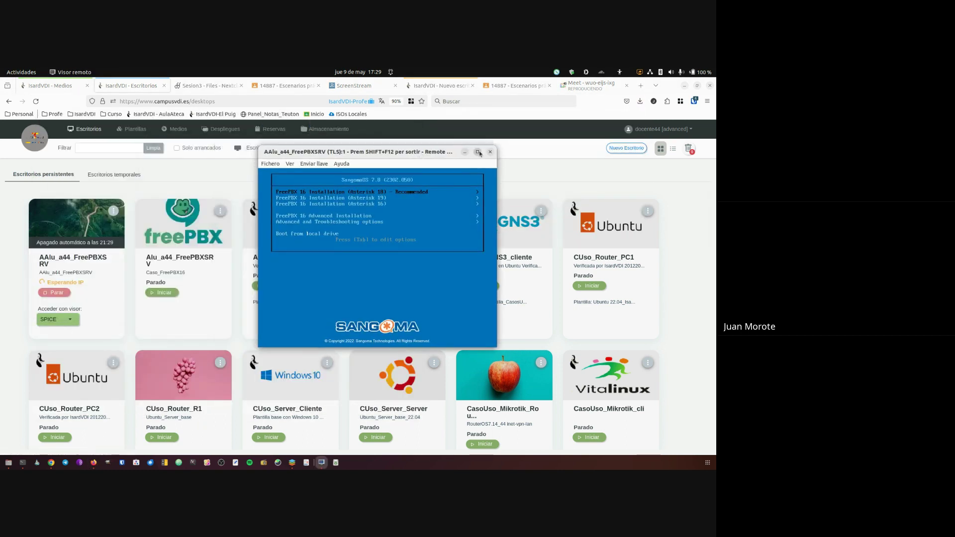
# Maximize the console, choose FreePBX 16 (Asterisk 18), Graphical VGA, FreePBX Standard, then dock it right
pyautogui.click(477, 152)
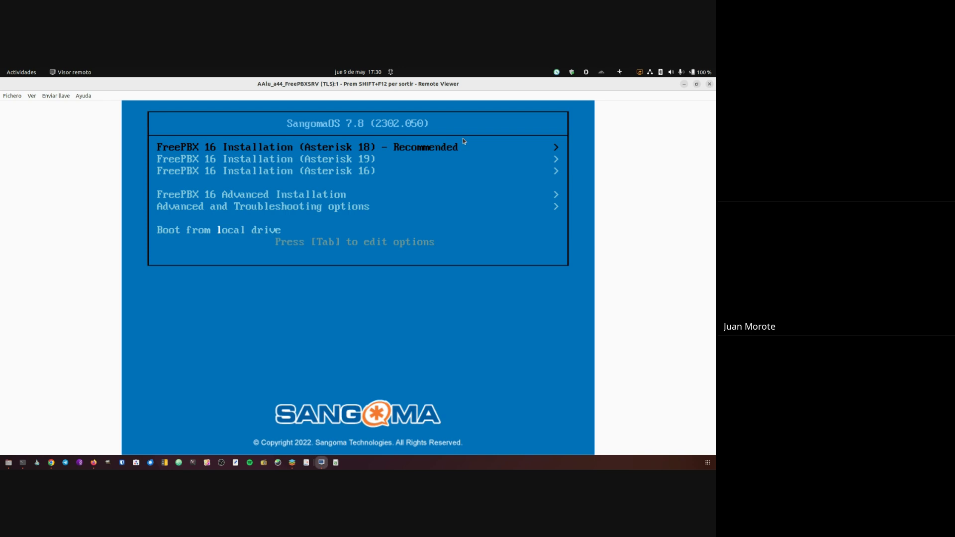
pyautogui.press('Return')
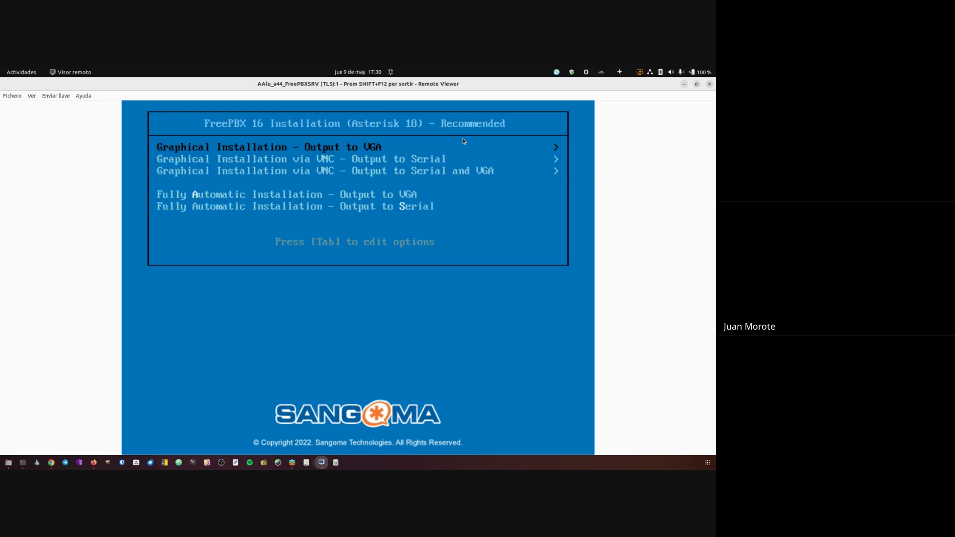
pyautogui.press('Return')
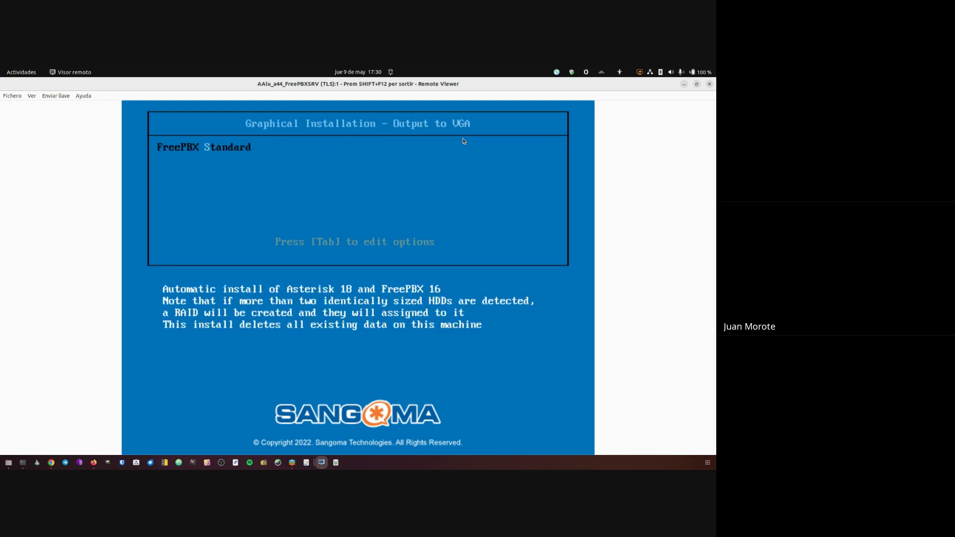
pyautogui.press('Return')
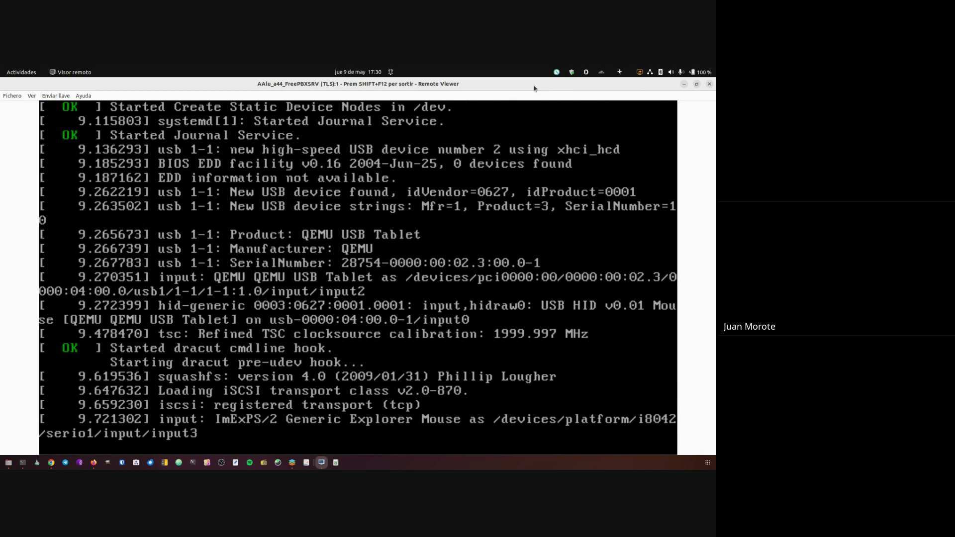
pyautogui.moveTo(534, 89); pyautogui.dragTo(713, 159)
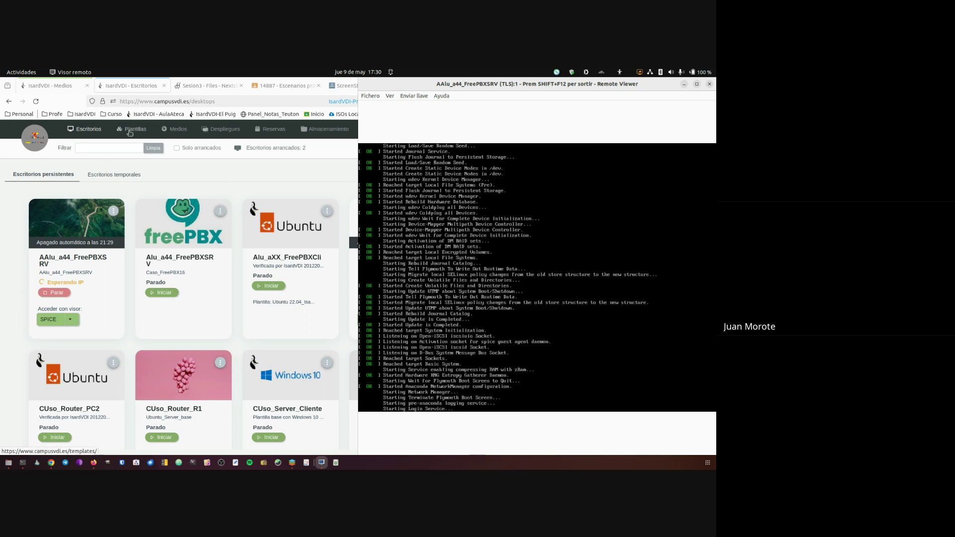
pyautogui.click(90, 130)
# Create desktop AAlu_a44_FreePBXCli from the Ubuntu 22.04 Isardvdi v1 template found by searching 'ubuntu'
pyautogui.click(628, 147)
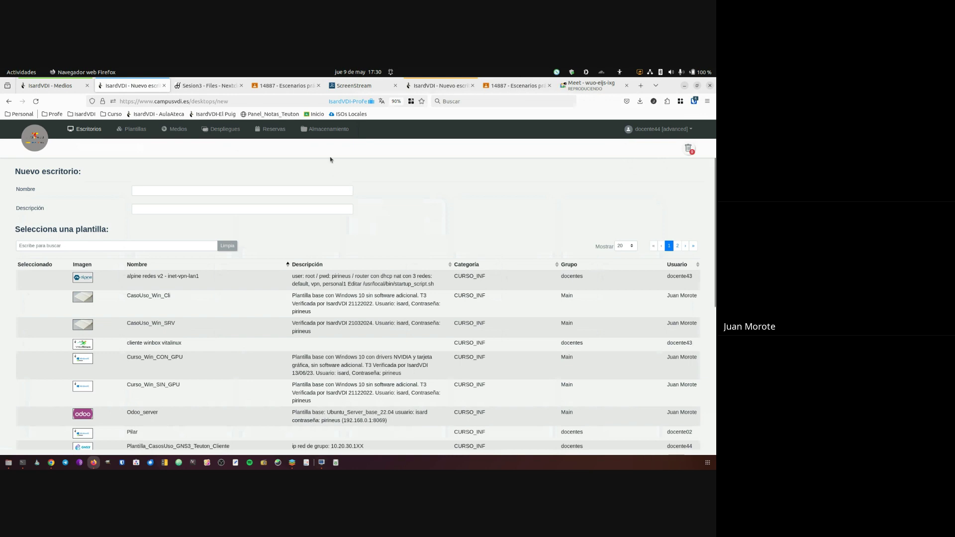
pyautogui.click(152, 190)
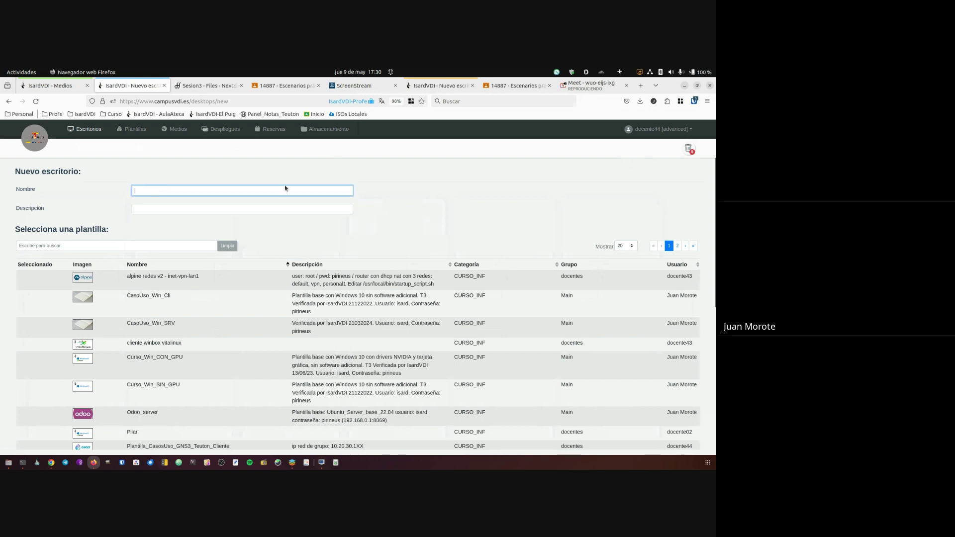
pyautogui.write('AAlu_a44')
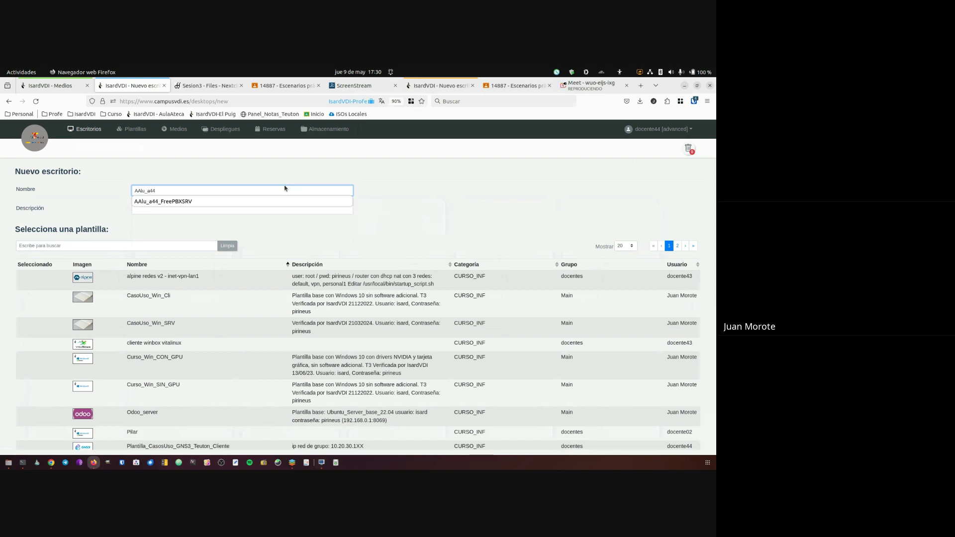
pyautogui.write('_FreePBXCli')
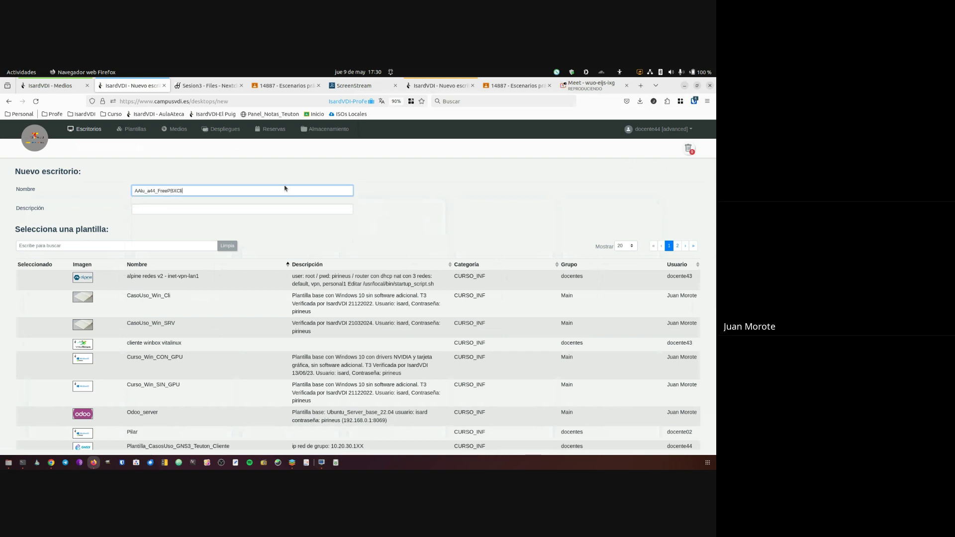
pyautogui.click(146, 247)
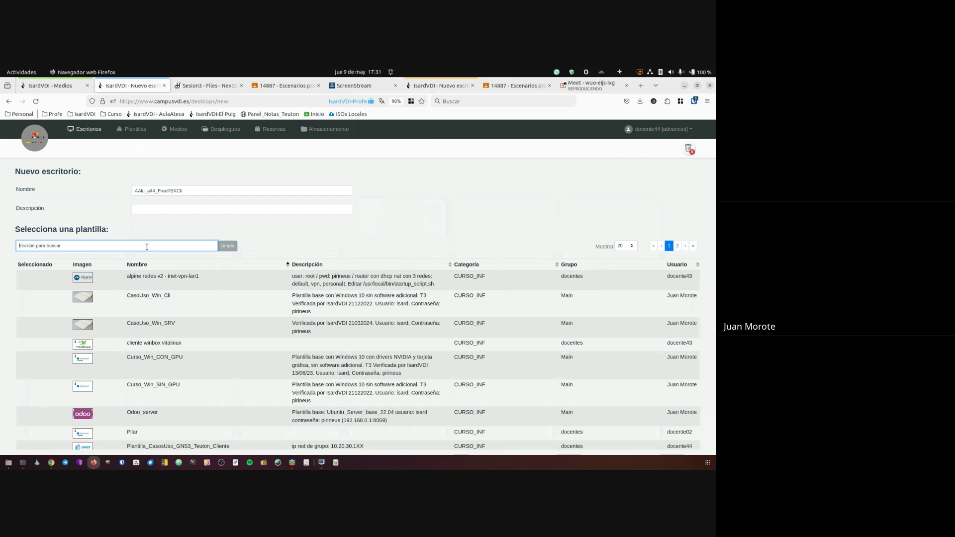
pyautogui.write('f')
pyautogui.write('ubuntu')
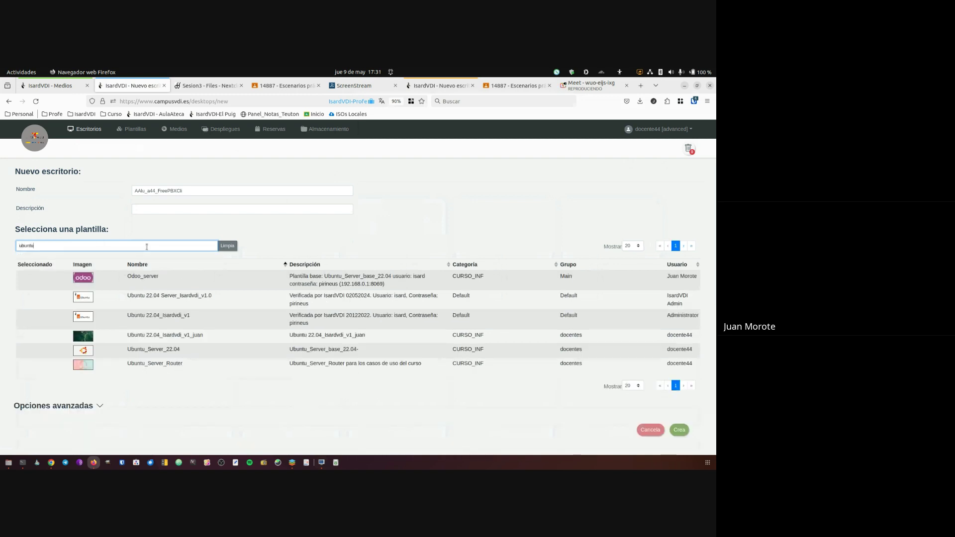
pyautogui.click(166, 337)
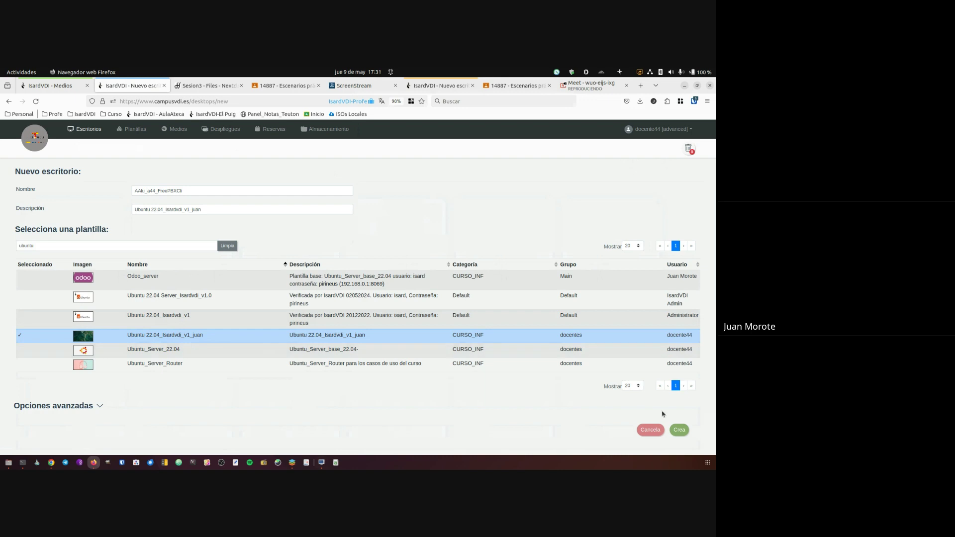
pyautogui.click(682, 431)
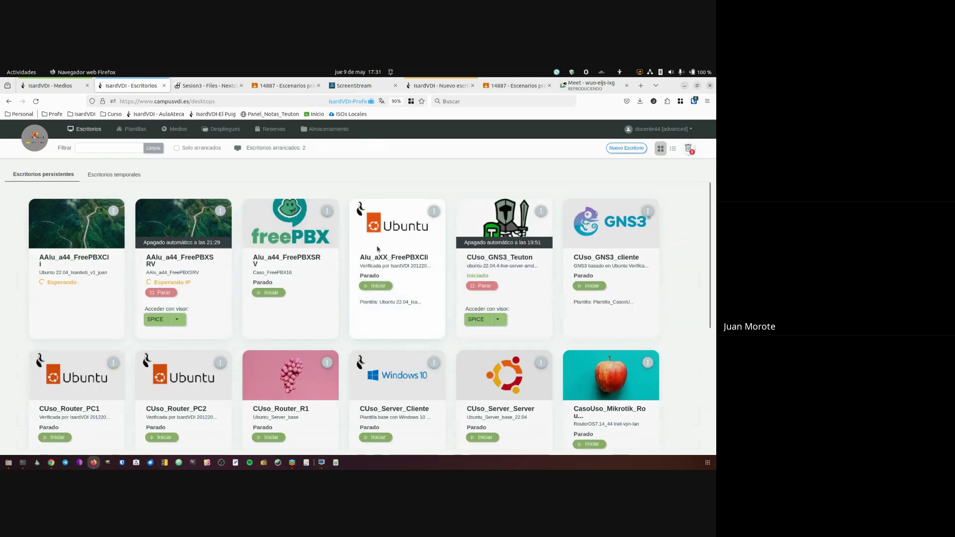
# Stop and restart the AAlu_a44_FreePBXSRV desktop, then connect to its console via SPICE
pyautogui.click(220, 212)
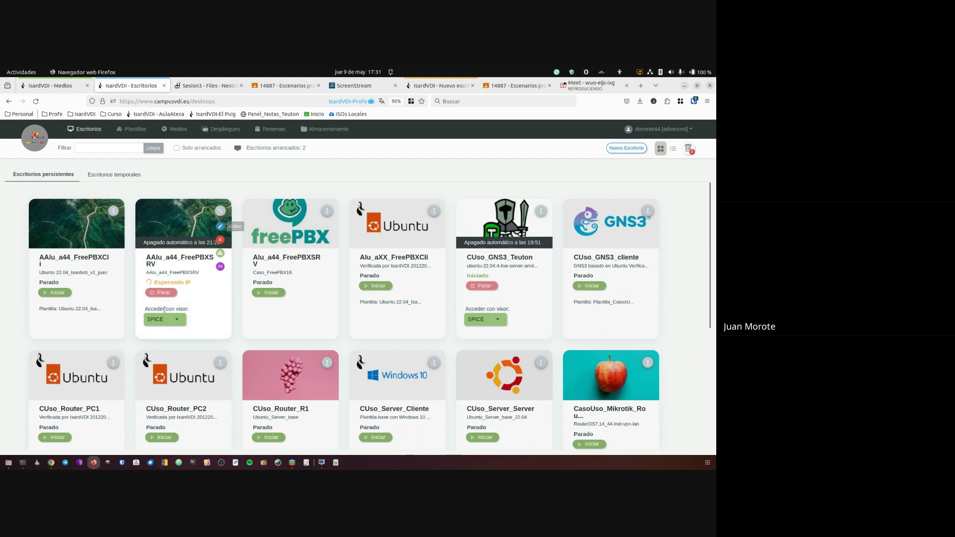
pyautogui.click(160, 293)
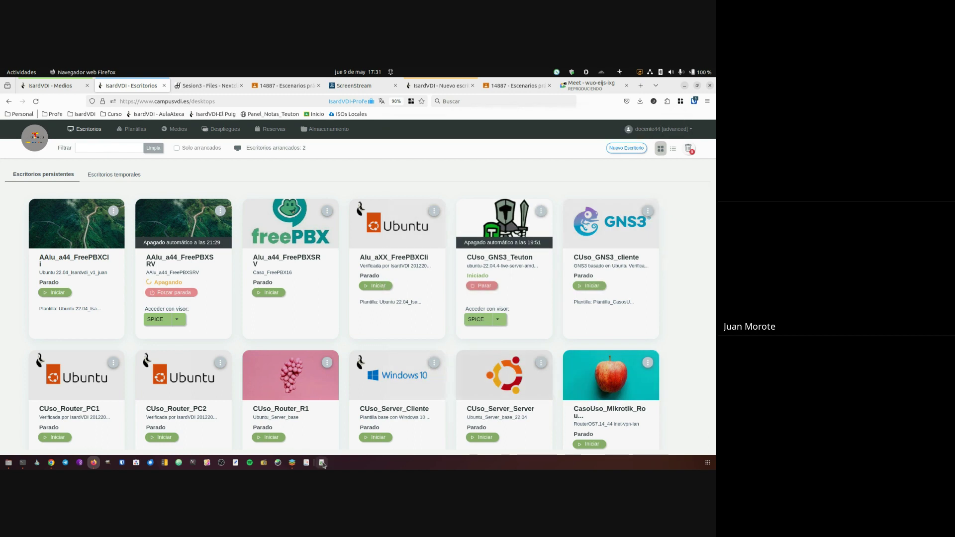
pyautogui.click(161, 293)
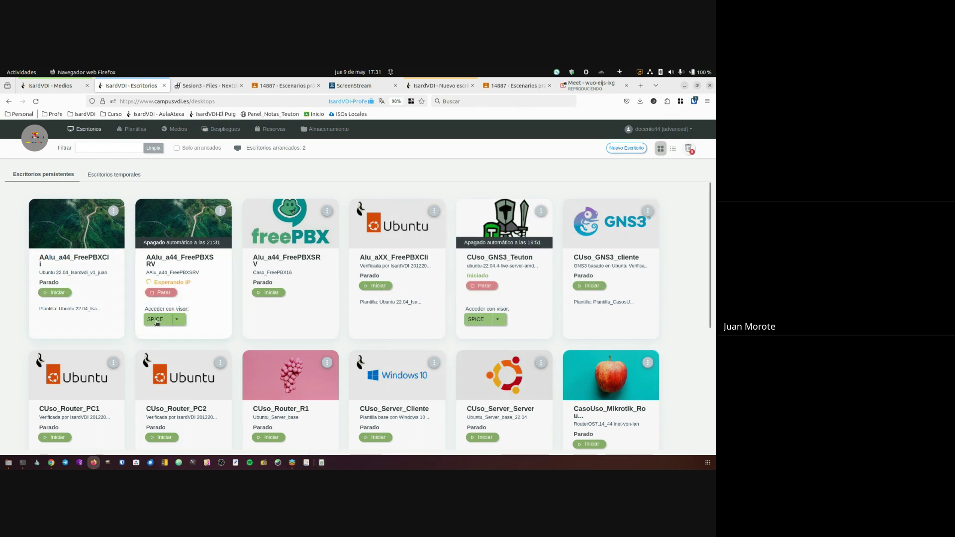
pyautogui.click(155, 320)
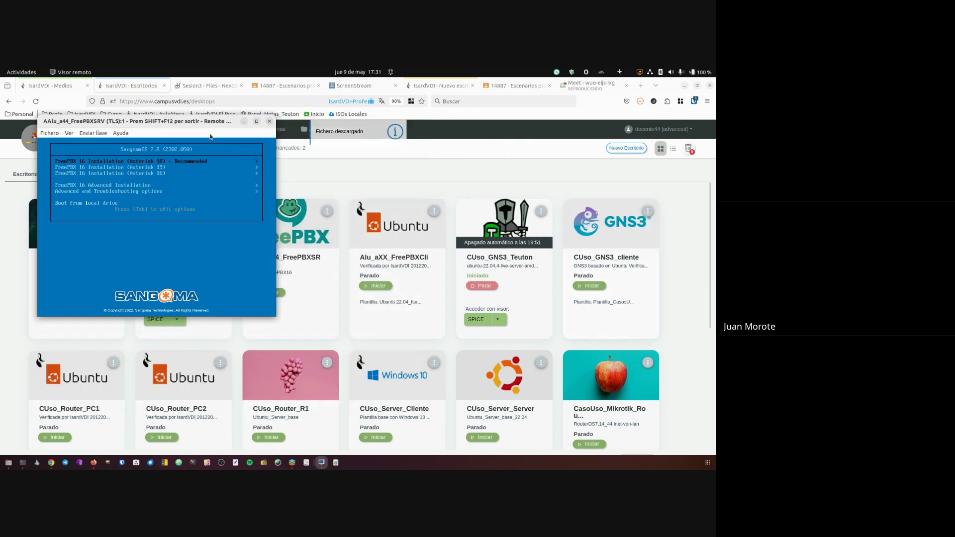
# Dock the console right, launch the FreePBX 16 (Asterisk 18) VGA install, then edit AAlu_a44_FreePBXCli
pyautogui.moveTo(204, 124); pyautogui.dragTo(705, 165)
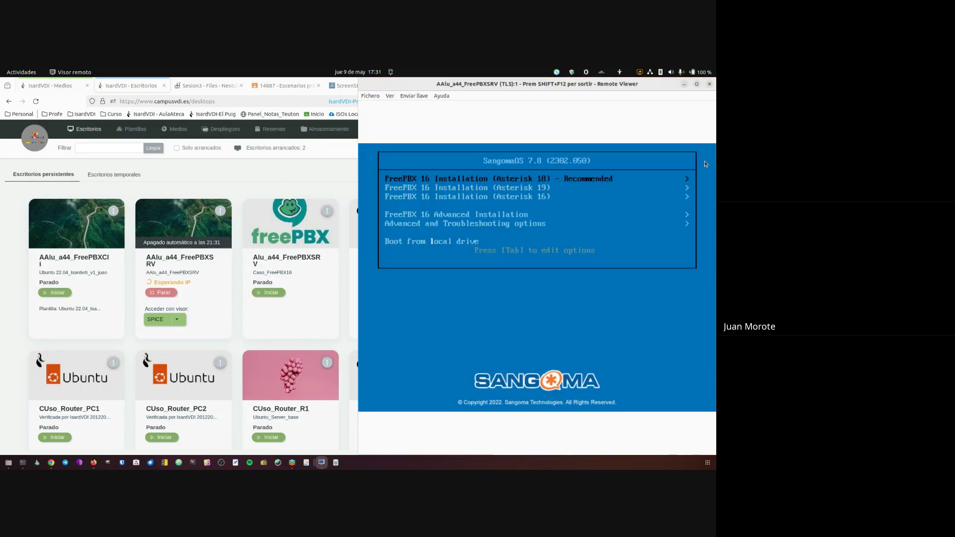
pyautogui.press('Return')
pyautogui.press('Return')
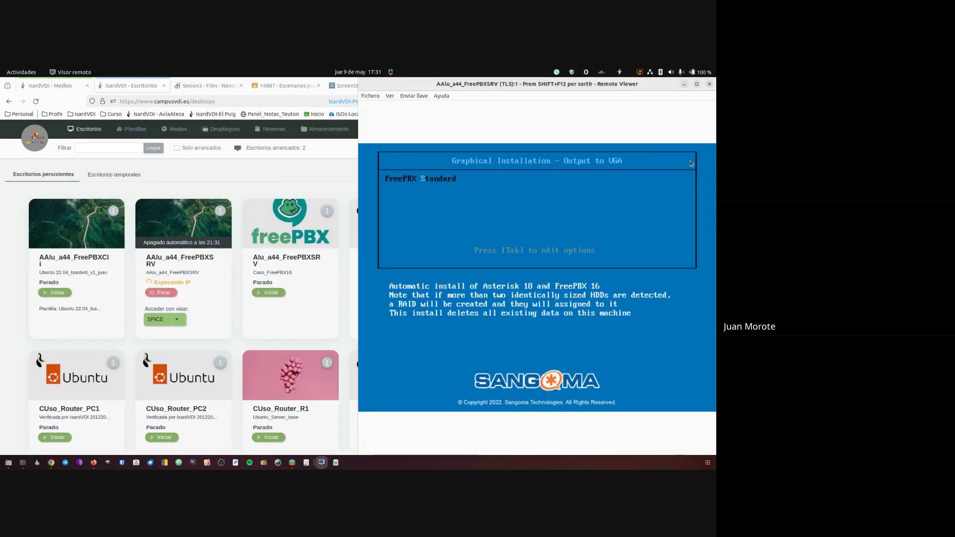
pyautogui.press('Return')
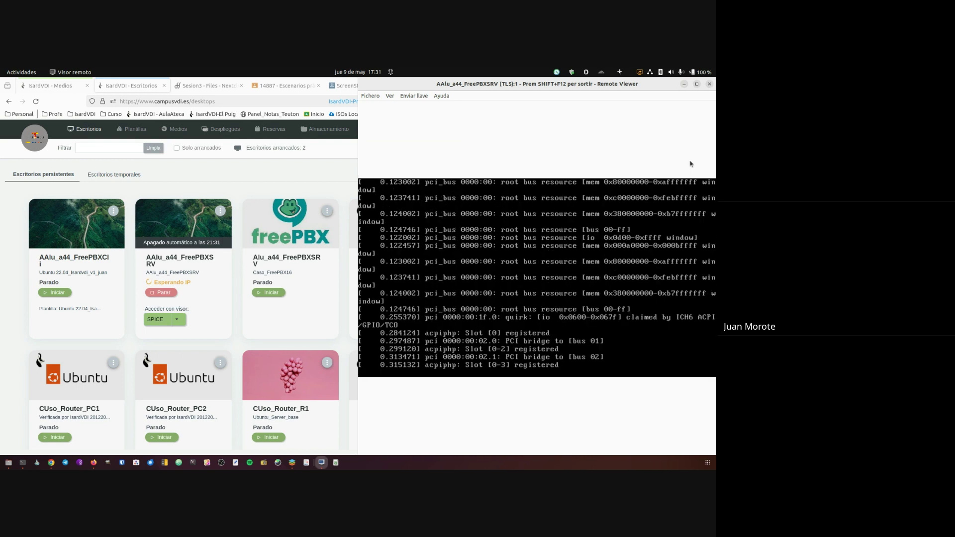
pyautogui.click(113, 211)
pyautogui.click(114, 225)
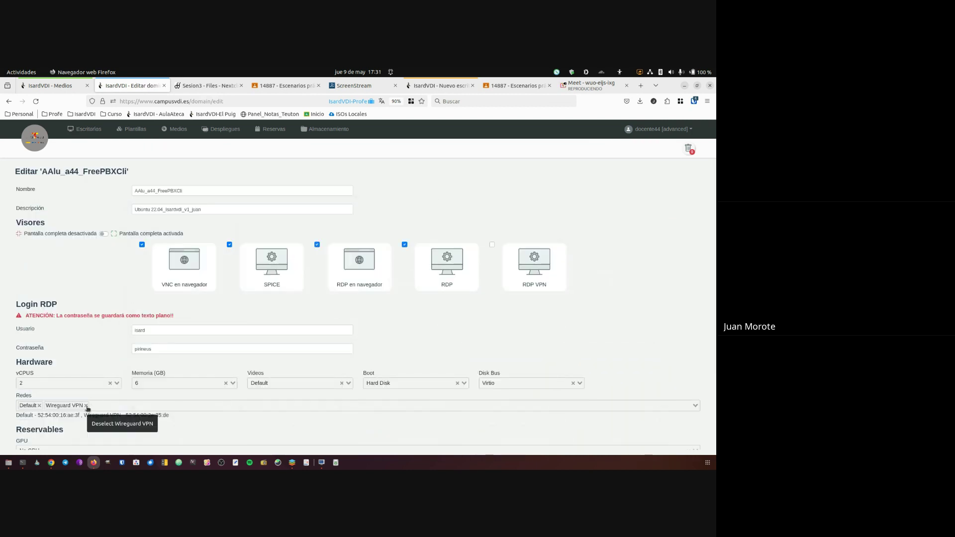
# Replace the client's Wireguard VPN network with Personal1 and save the desktop settings
pyautogui.click(86, 406)
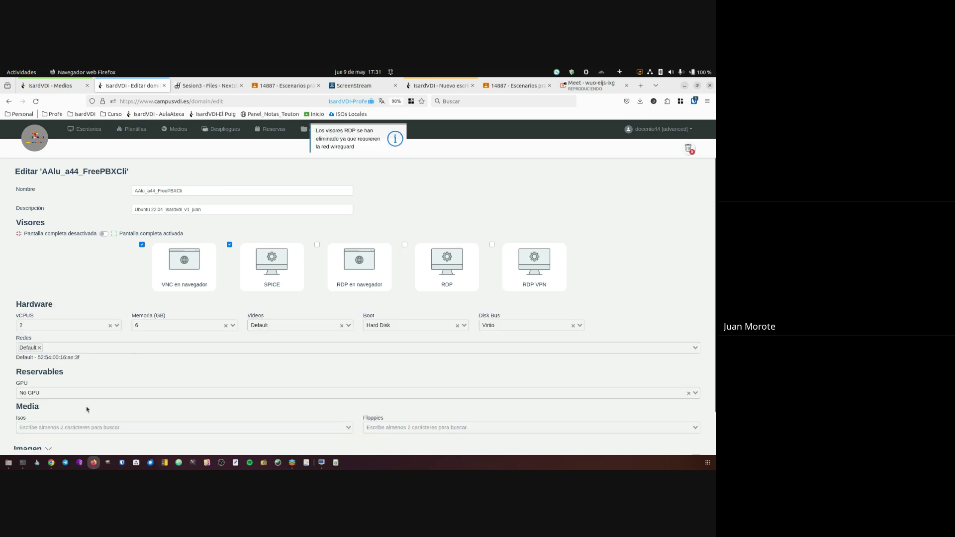
pyautogui.click(65, 348)
pyautogui.click(93, 379)
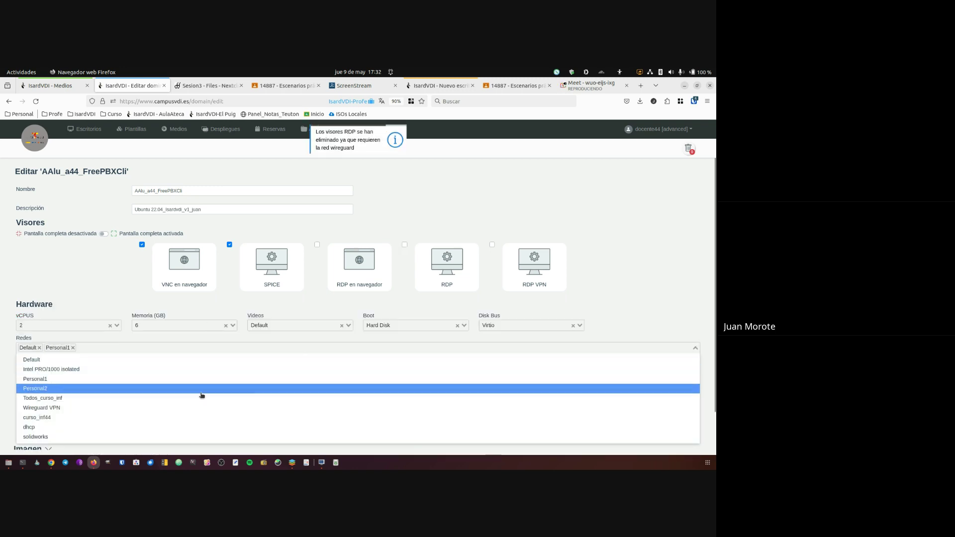
pyautogui.click(251, 353)
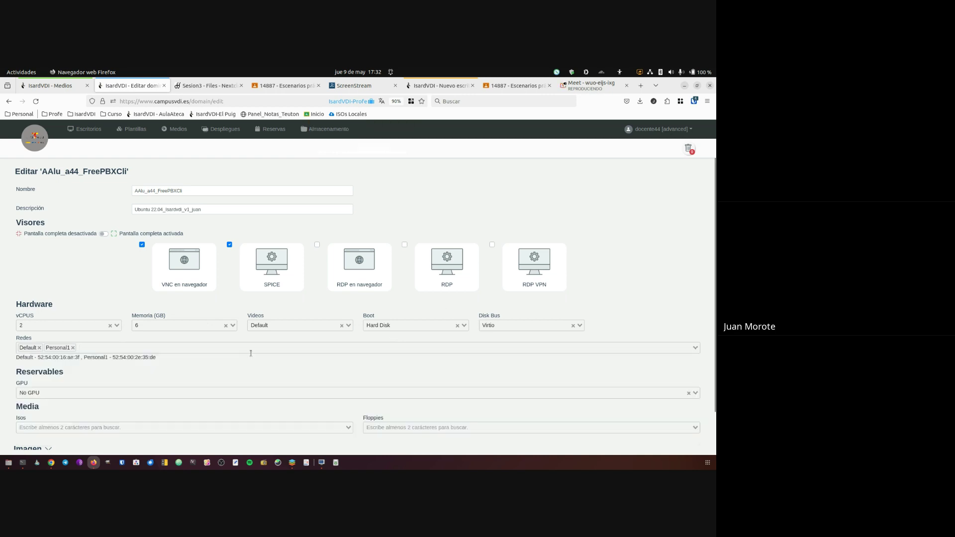
pyautogui.scroll(-2, 169, 375)
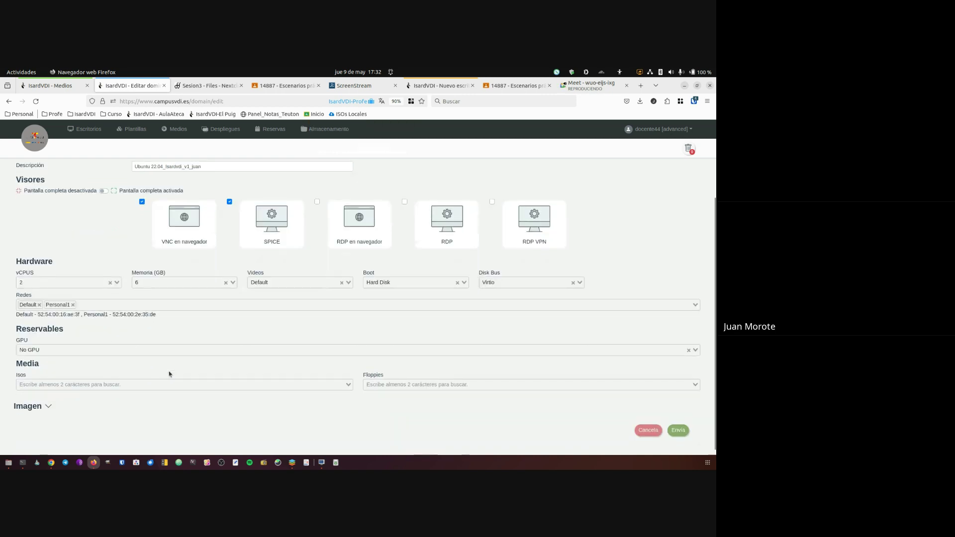
pyautogui.click(678, 430)
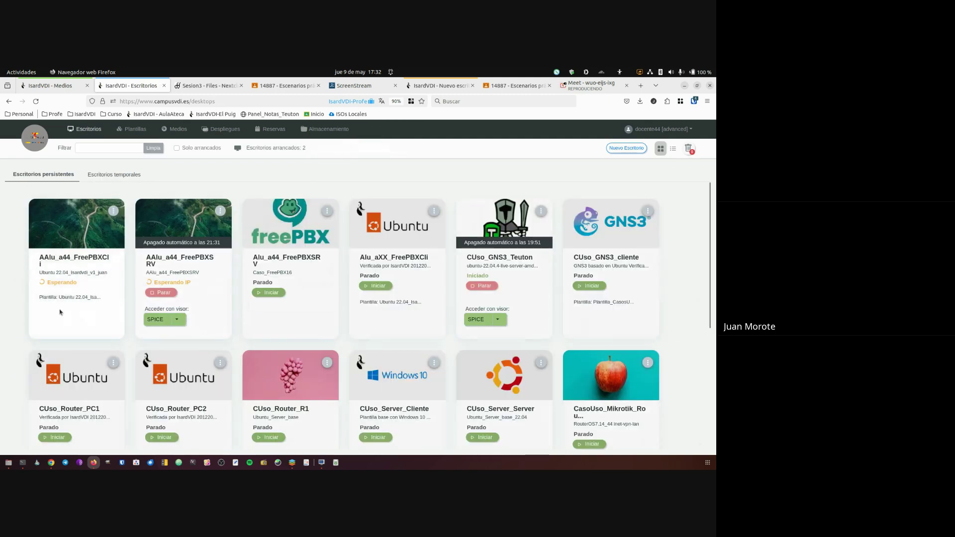
# Start AAlu_a44_FreePBXCli and connect to it through SPICE in Remote Viewer
pyautogui.click(55, 292)
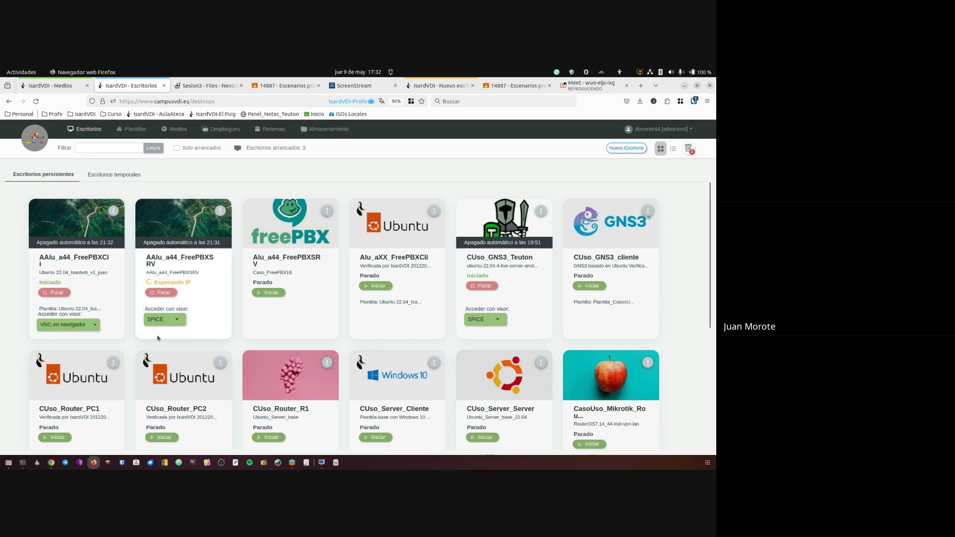
pyautogui.click(95, 325)
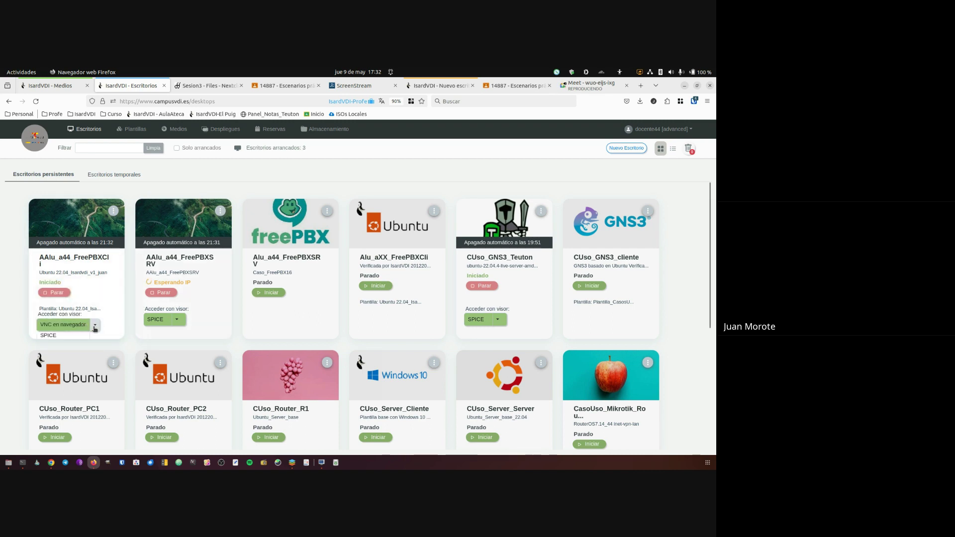
pyautogui.click(60, 336)
pyautogui.click(322, 463)
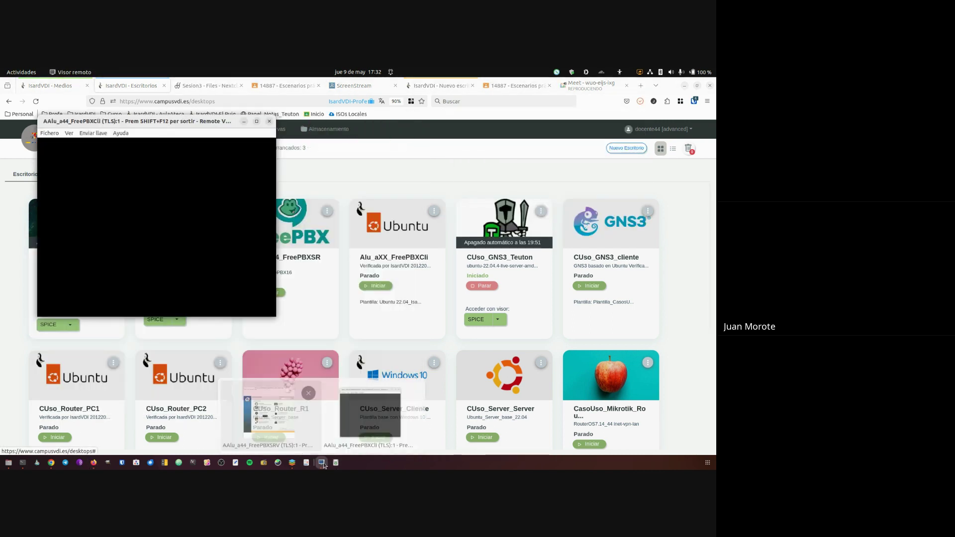
# Bring the FreePBXCli client window forward and dock it to the left half of the screen
pyautogui.click(268, 413)
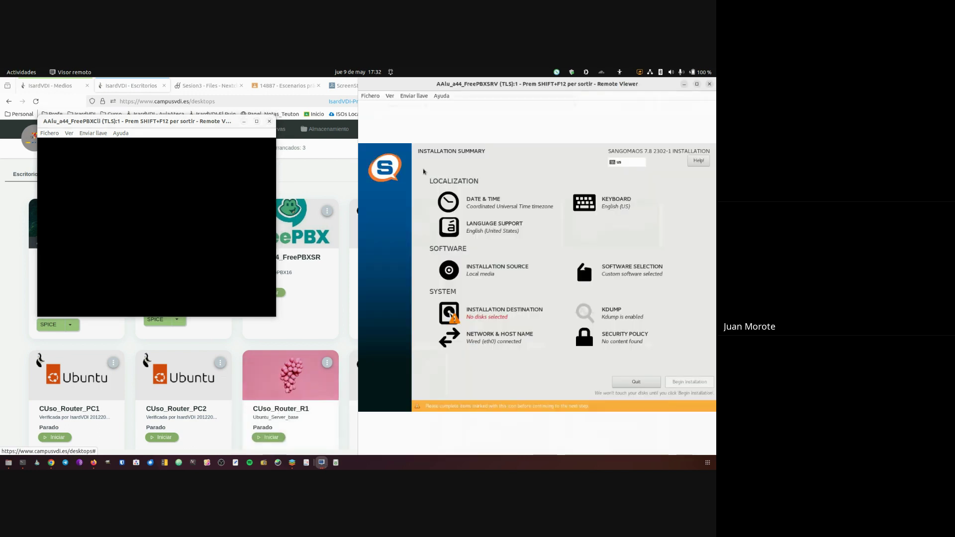
pyautogui.moveTo(324, 464)
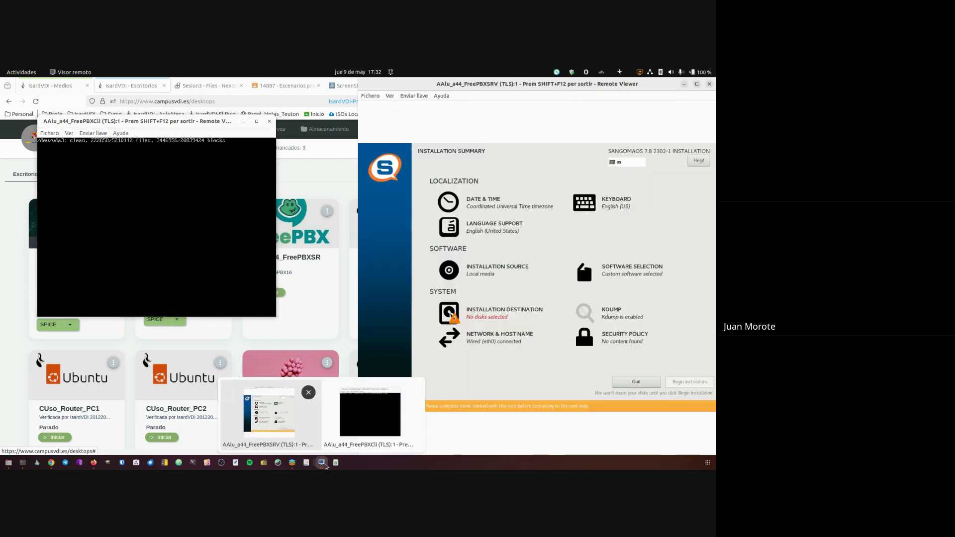
pyautogui.click(363, 428)
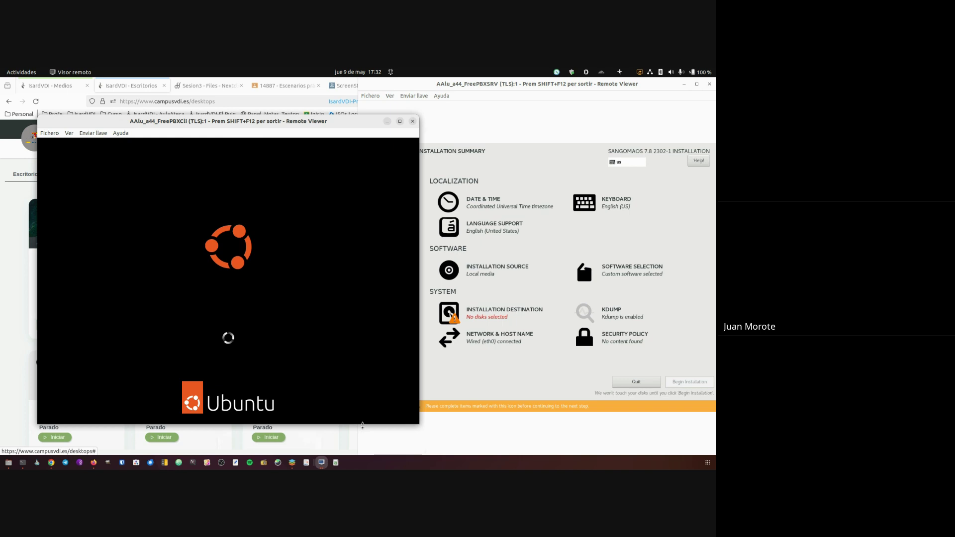
pyautogui.moveTo(288, 122); pyautogui.dragTo(2, 121)
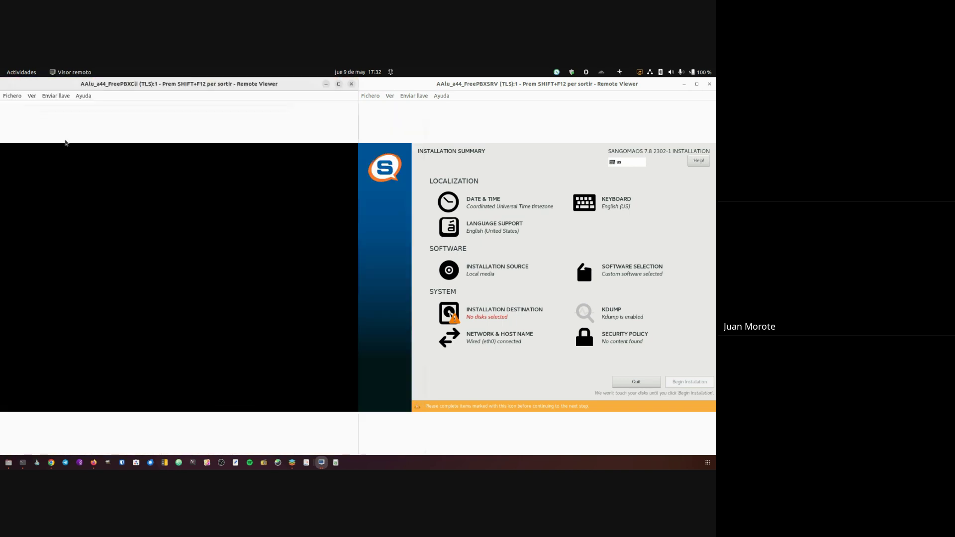
# Inspect the installer's keyboard layout settings without adding a layout, returning to the summary
pyautogui.click(618, 208)
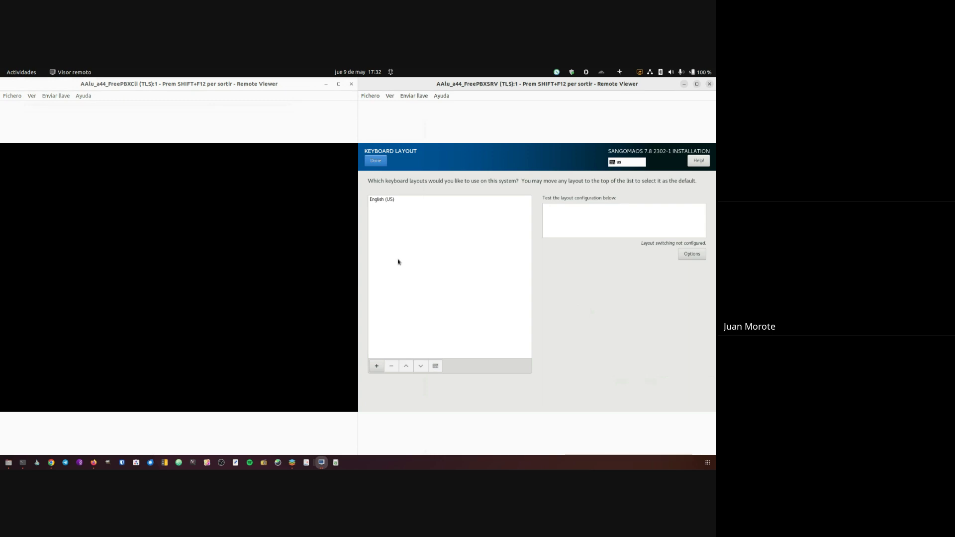
pyautogui.click(377, 366)
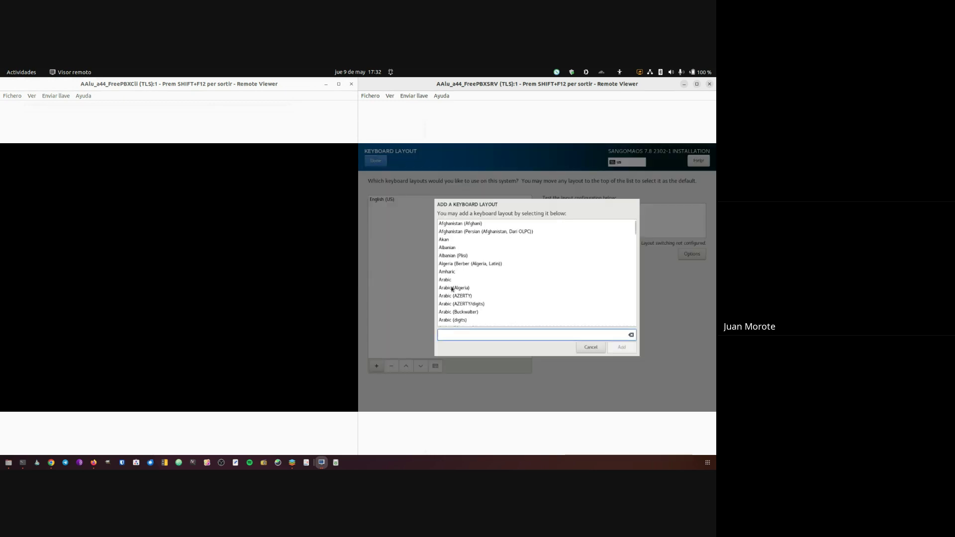
pyautogui.scroll(-8, 457, 302)
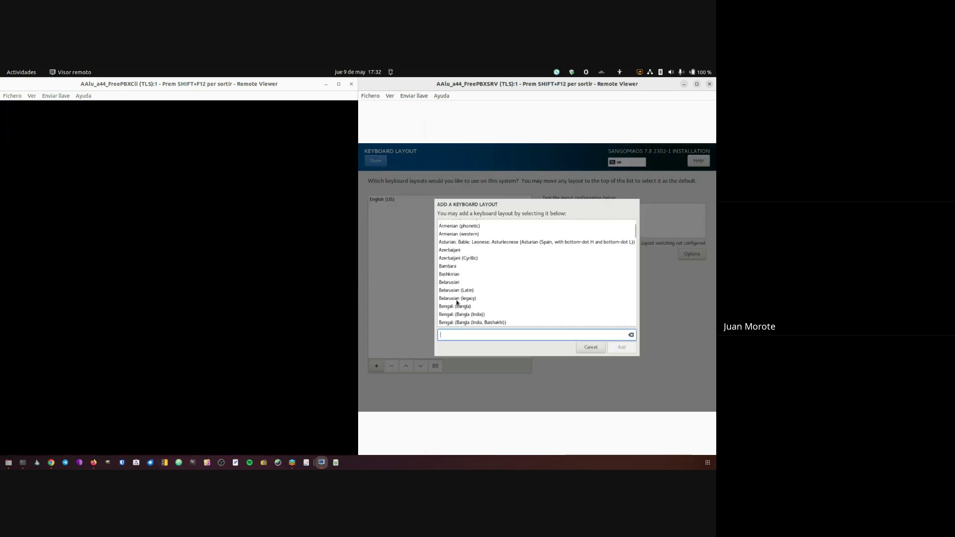
pyautogui.click(602, 350)
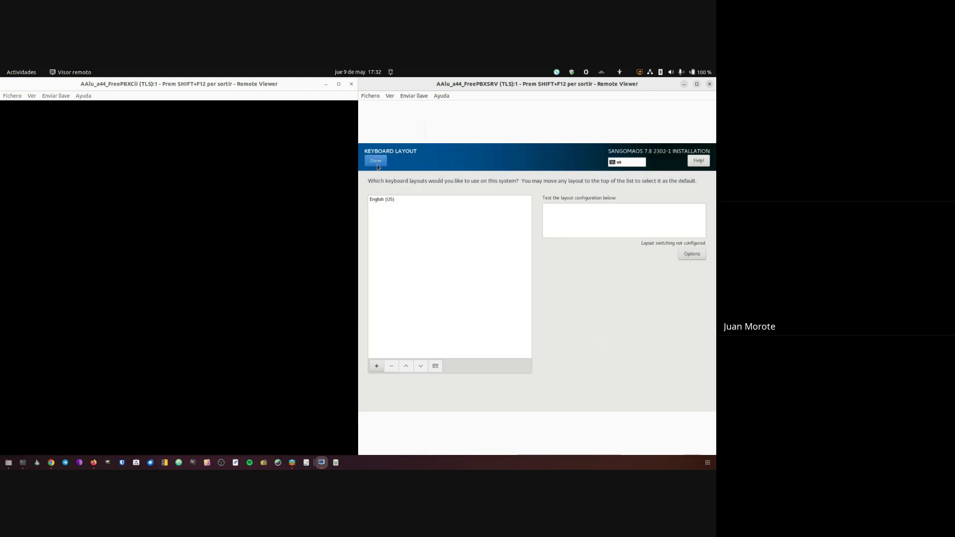
pyautogui.click(376, 163)
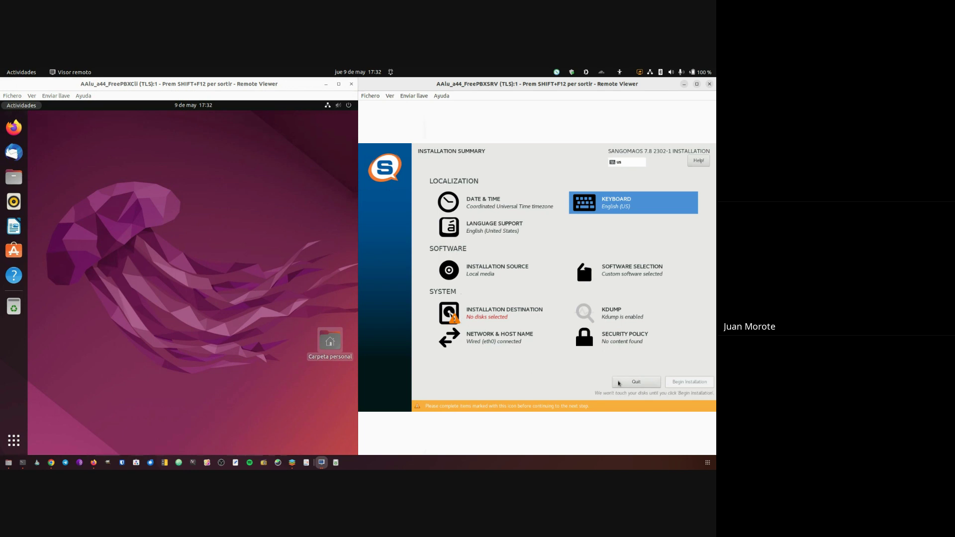
# Quit the FreePBX installer and close the FreePBXSRV Remote Viewer window
pyautogui.click(633, 385)
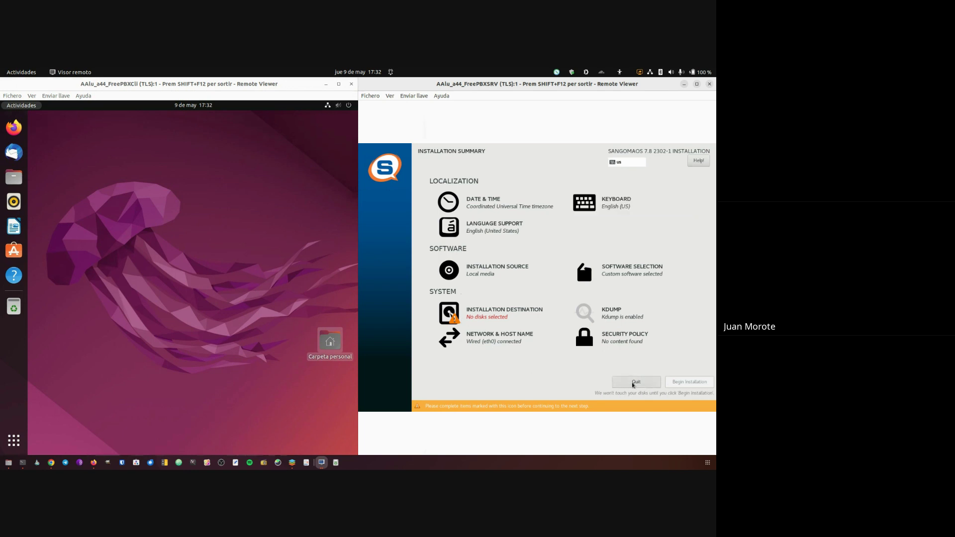
pyautogui.click(574, 294)
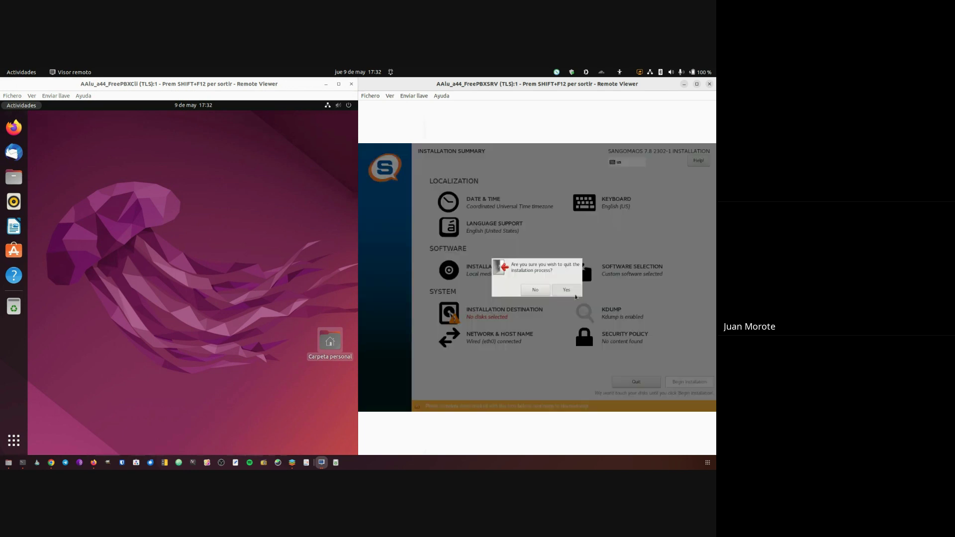
pyautogui.click(710, 84)
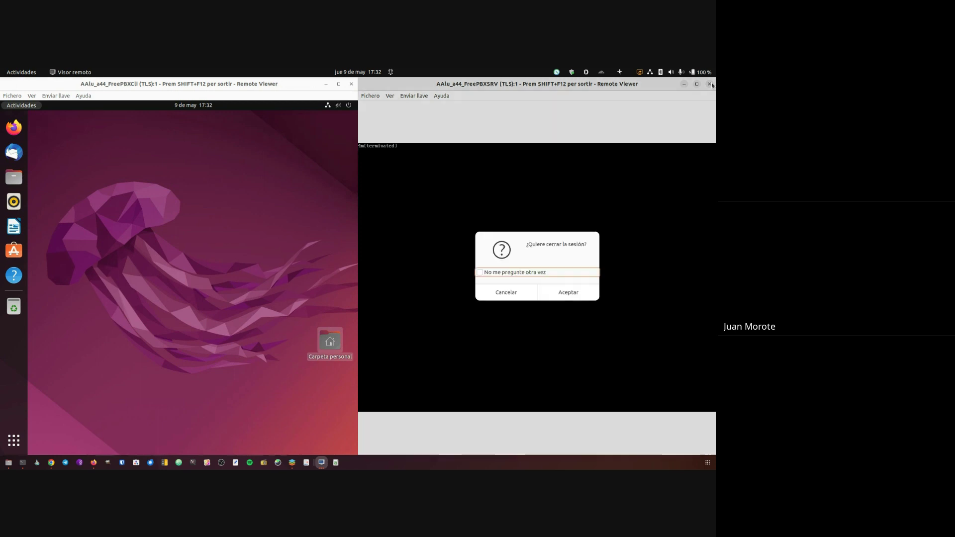
pyautogui.click(569, 292)
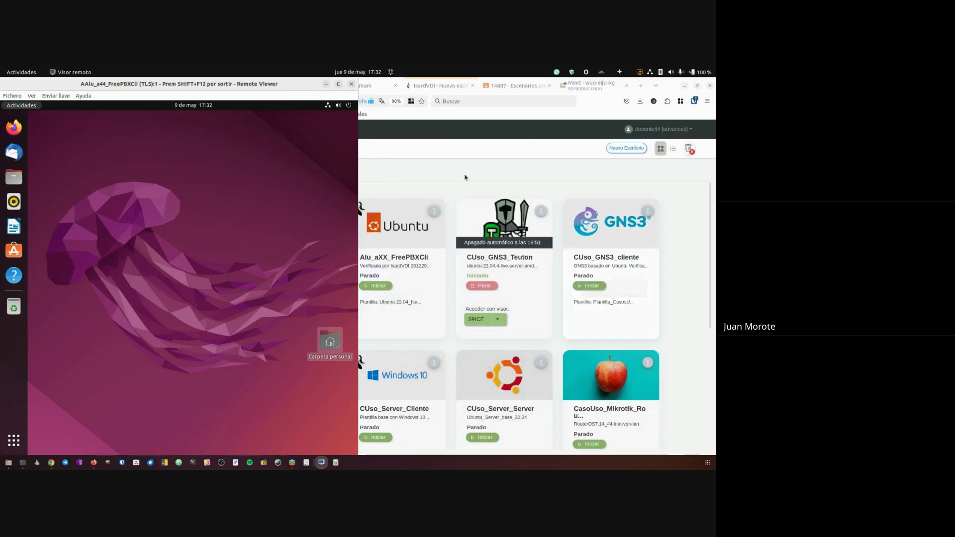
# Stop the still-running AAlu_a44_FreePBXSRV desktop after a blocked delete attempt
pyautogui.click(465, 178)
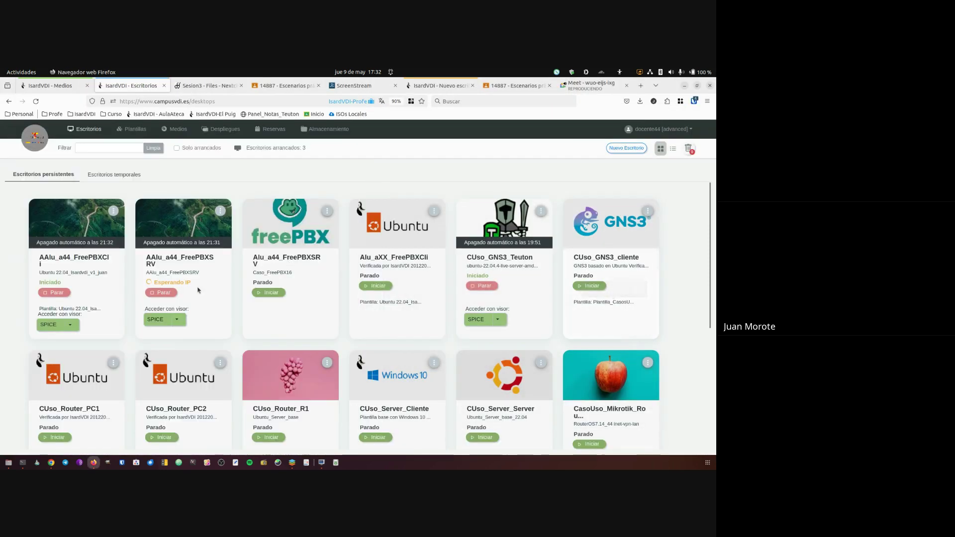
pyautogui.click(220, 211)
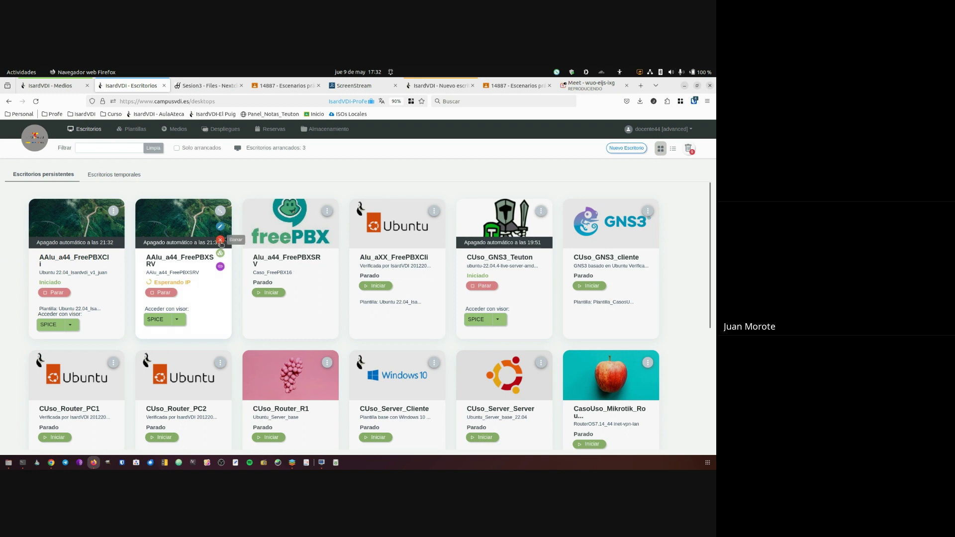
pyautogui.click(221, 241)
pyautogui.click(220, 240)
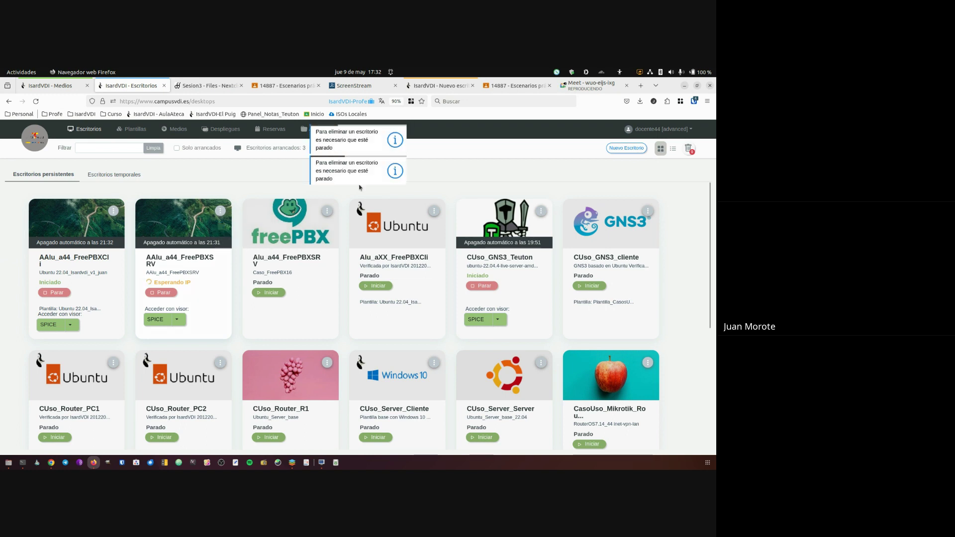
pyautogui.click(166, 292)
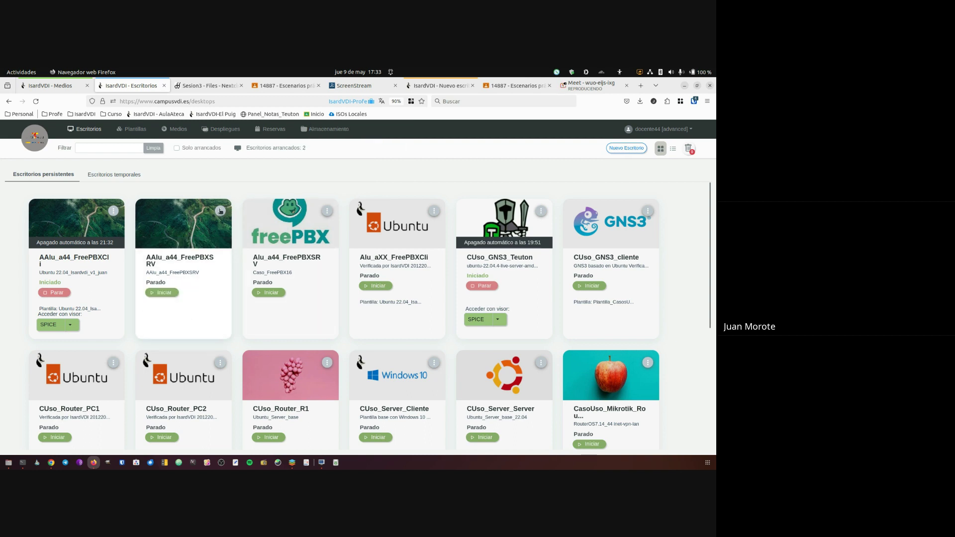
# Copy the server desktop's name, delete AAlu_a44_FreePBXSRV, and go to the media library
pyautogui.doubleClick(168, 257)
pyautogui.hotkey('ctrl', 'c')
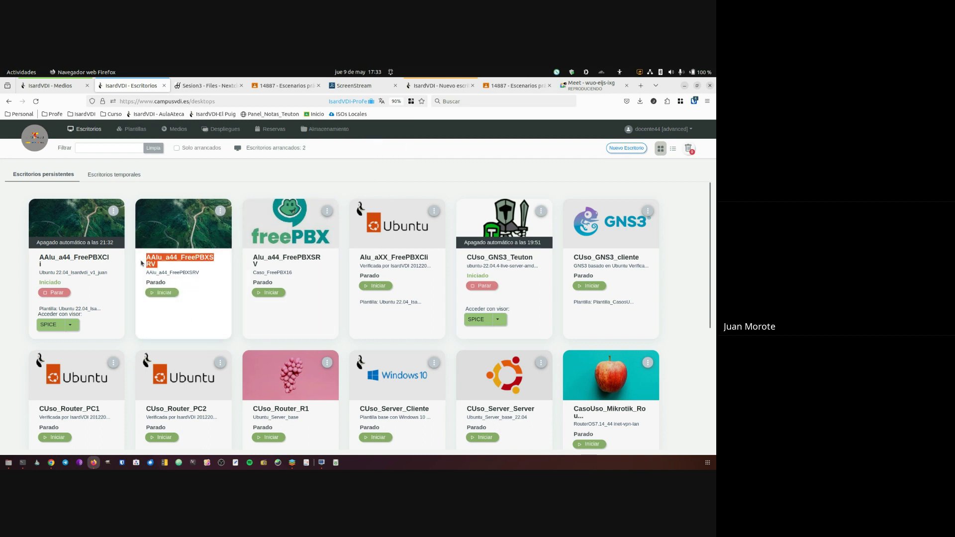
pyautogui.click(220, 211)
pyautogui.click(220, 240)
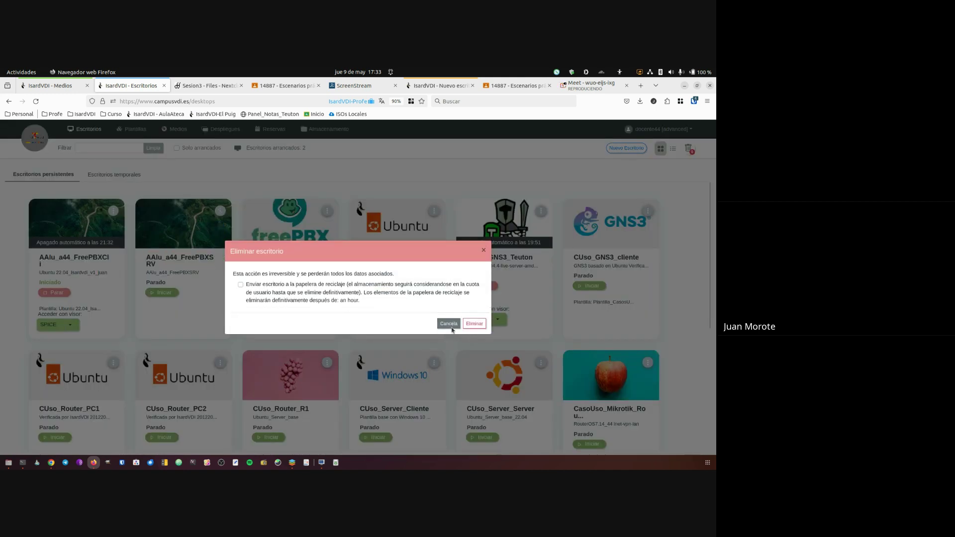
pyautogui.click(475, 324)
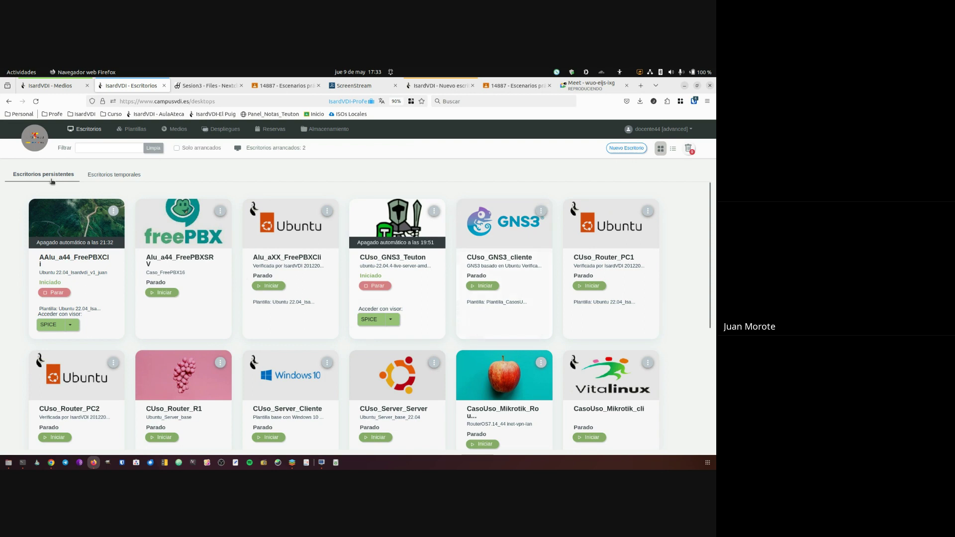
pyautogui.click(175, 129)
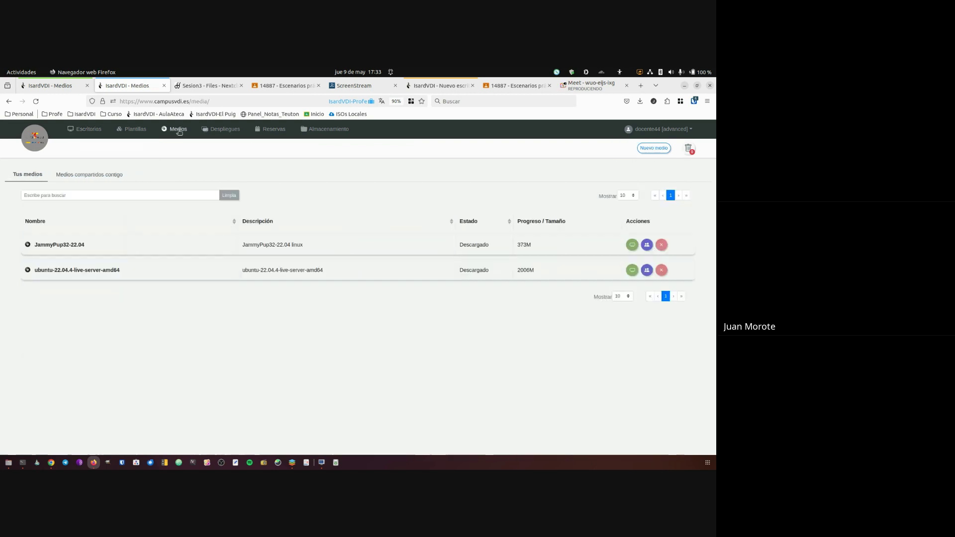
# Start a new desktop from the shared FreePBX_16 media, named and described AAlu_a44_FreePBXSRV
pyautogui.click(80, 176)
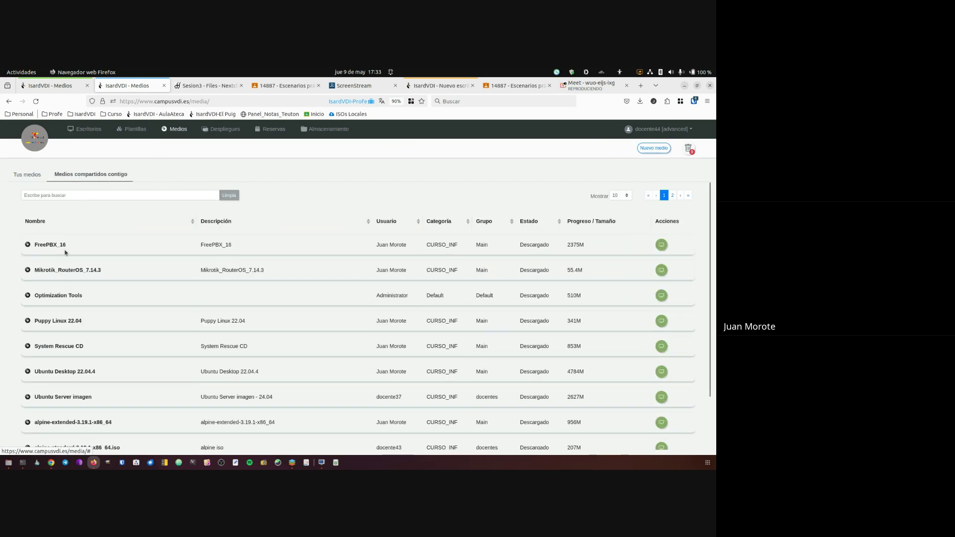
pyautogui.click(665, 248)
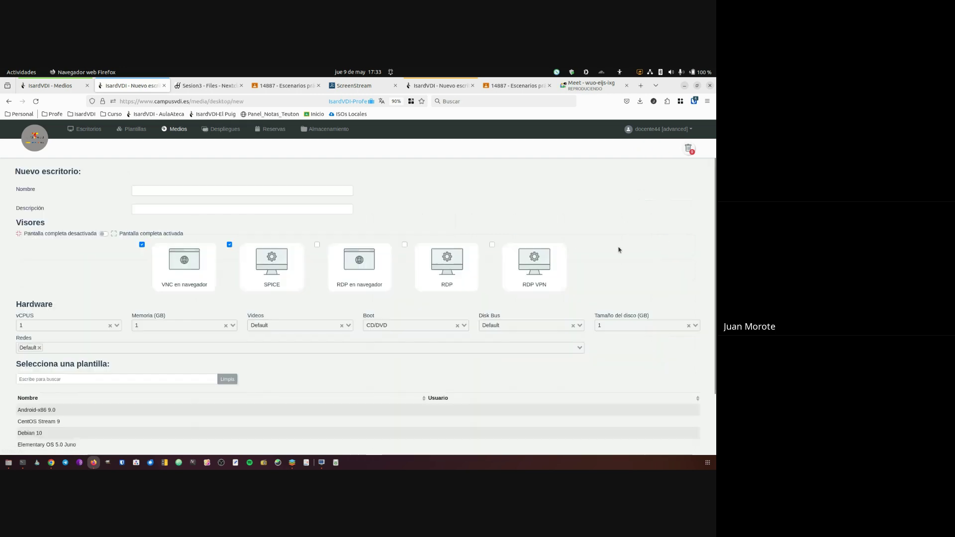
pyautogui.click(164, 190)
pyautogui.hotkey('ctrl', 'v')
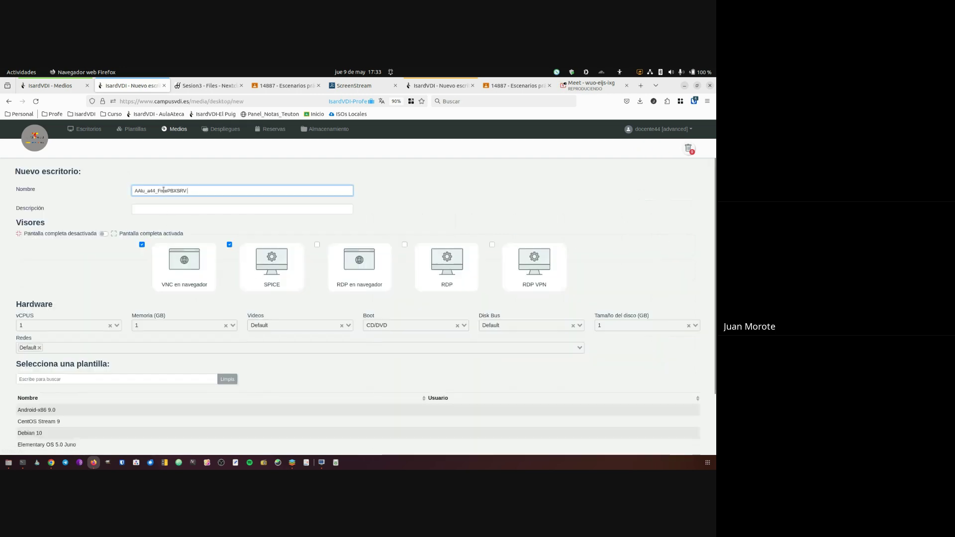
pyautogui.click(165, 214)
pyautogui.hotkey('ctrl', 'v')
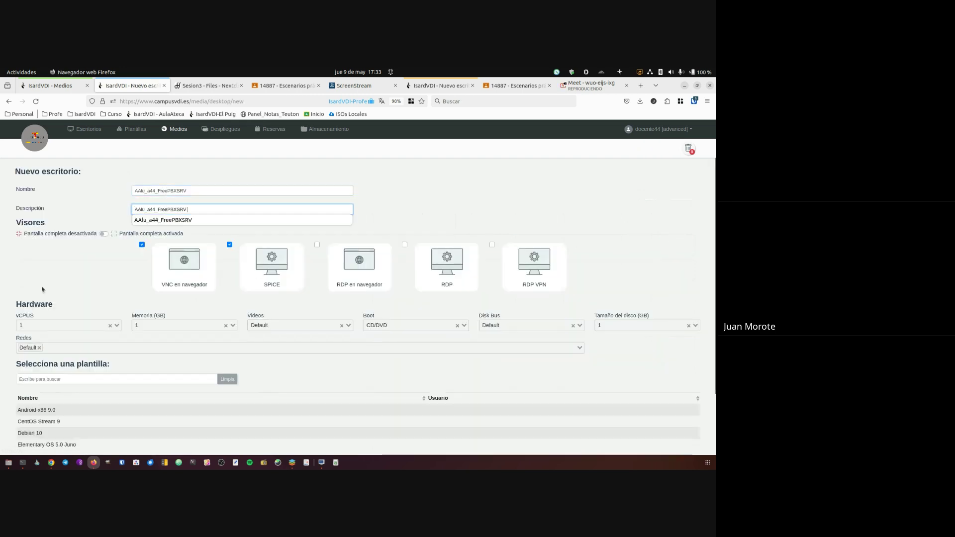
# Give the new desktop 2 vCPUs and 12 GB of memory
pyautogui.click(37, 324)
pyautogui.write('2')
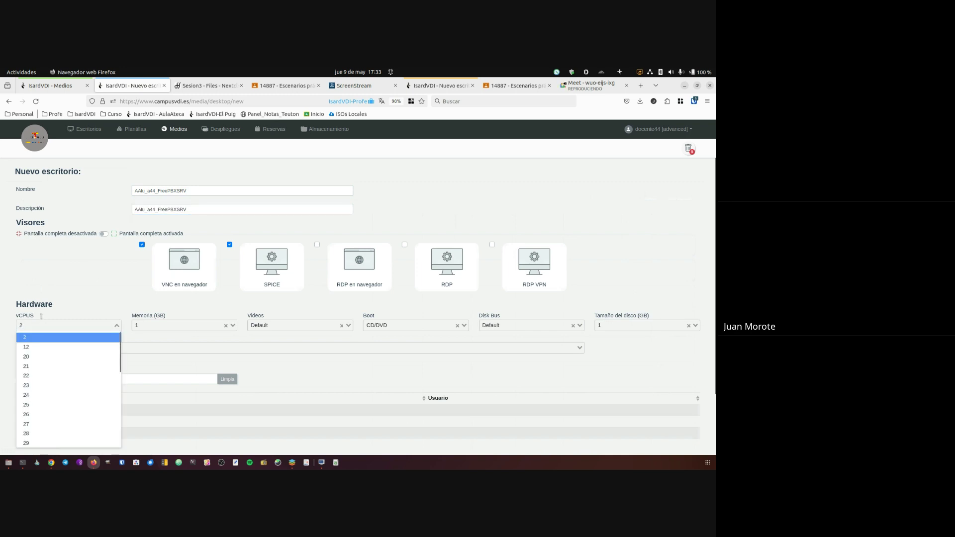
pyautogui.click(136, 325)
pyautogui.click(77, 324)
pyautogui.write('2')
pyautogui.press('Return')
pyautogui.click(140, 325)
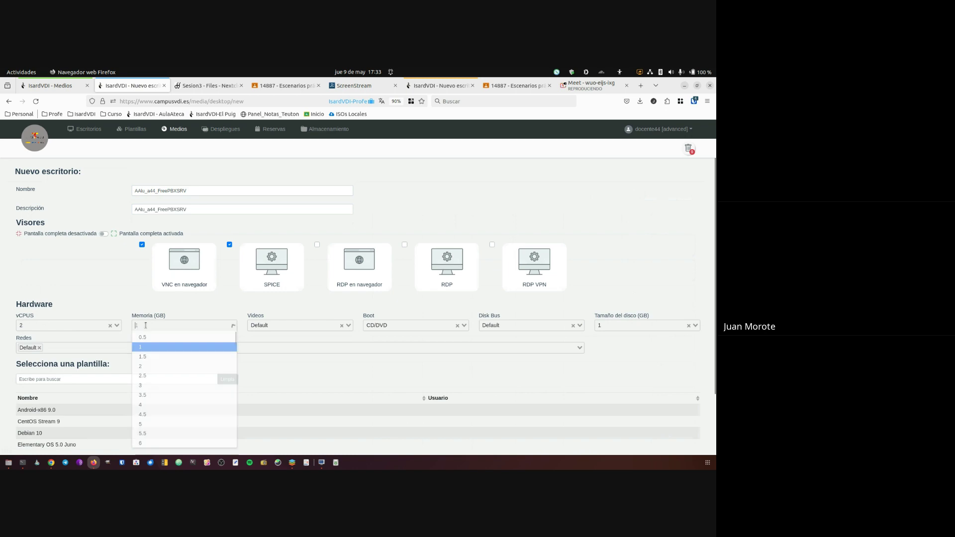
pyautogui.write('12')
pyautogui.press('Return')
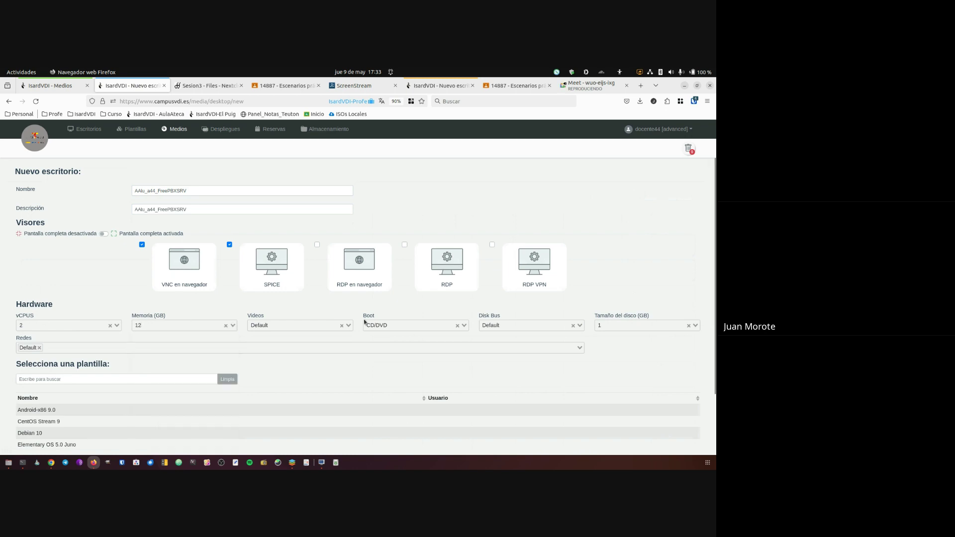
# Set the disk bus to Virtio with a 40 GB disk
pyautogui.click(508, 327)
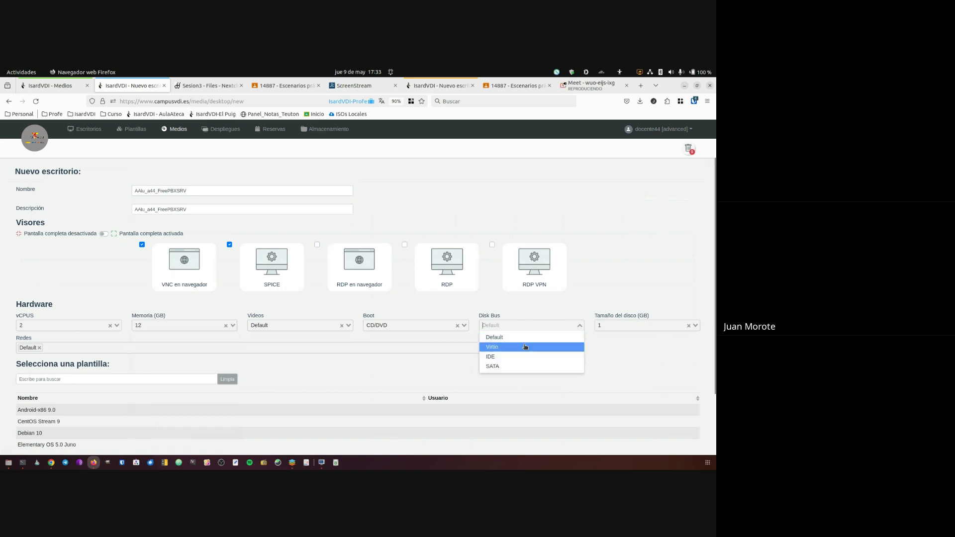
pyautogui.click(525, 346)
pyautogui.click(604, 326)
pyautogui.write('40')
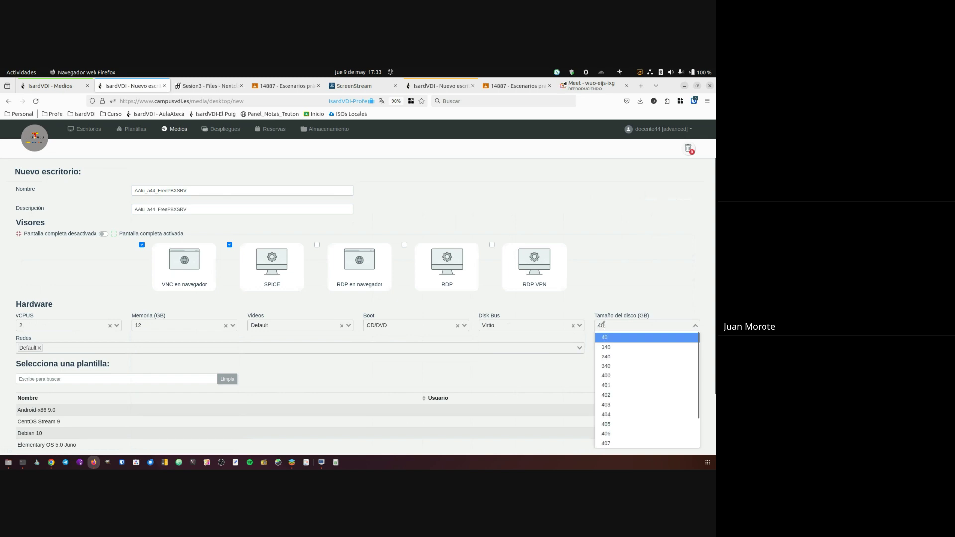
pyautogui.press('Return')
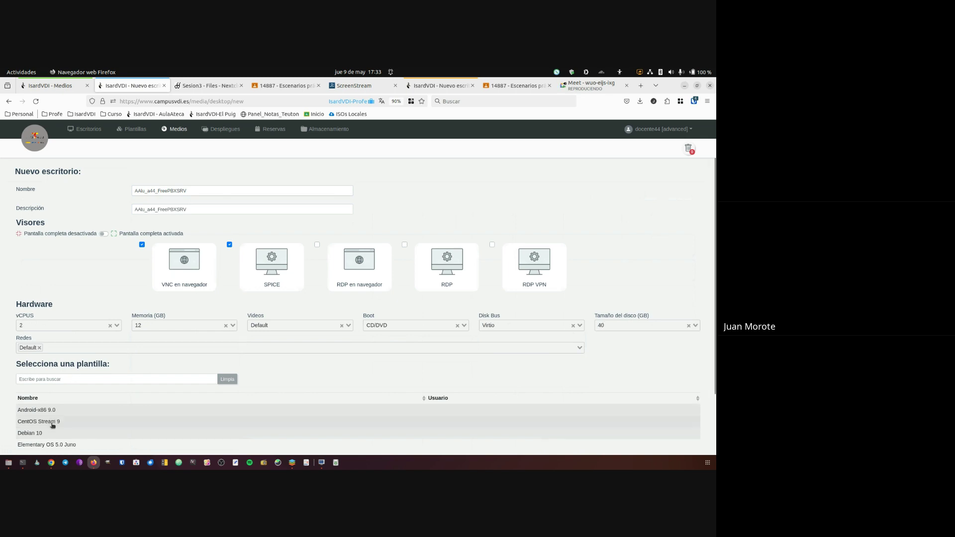
# Add Personal1 and Wireguard VPN networks, create the desktop, and connect to it via SPICE
pyautogui.click(49, 348)
pyautogui.click(47, 379)
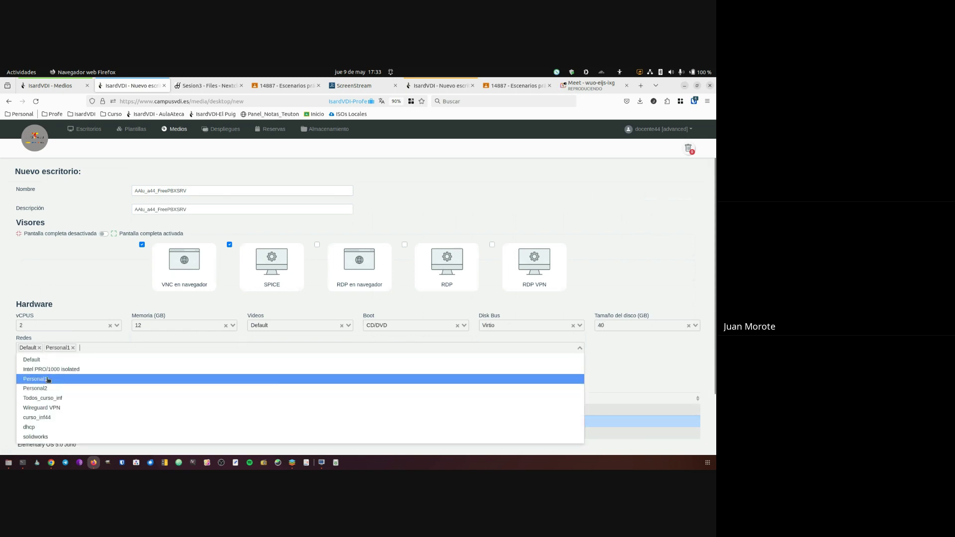
pyautogui.click(60, 409)
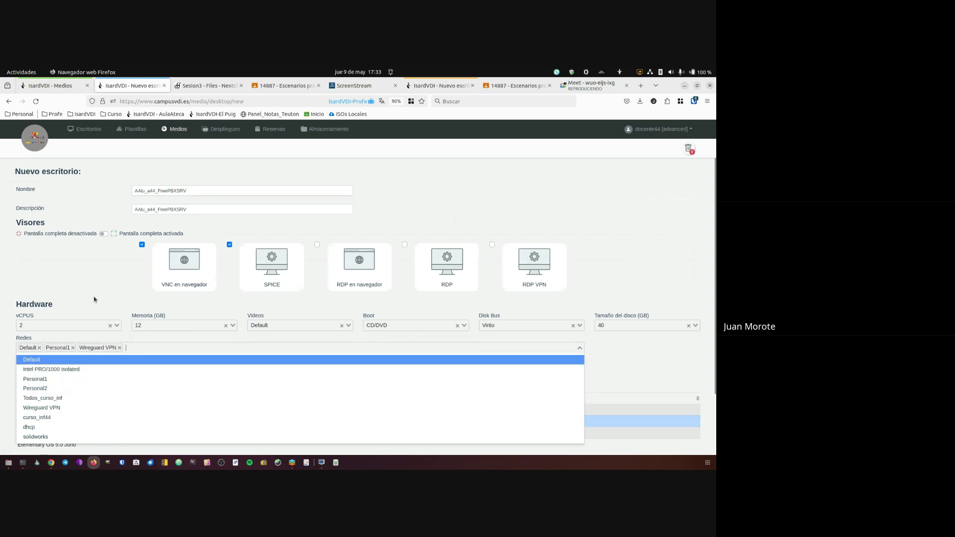
pyautogui.click(95, 299)
pyautogui.scroll(-2, 440, 397)
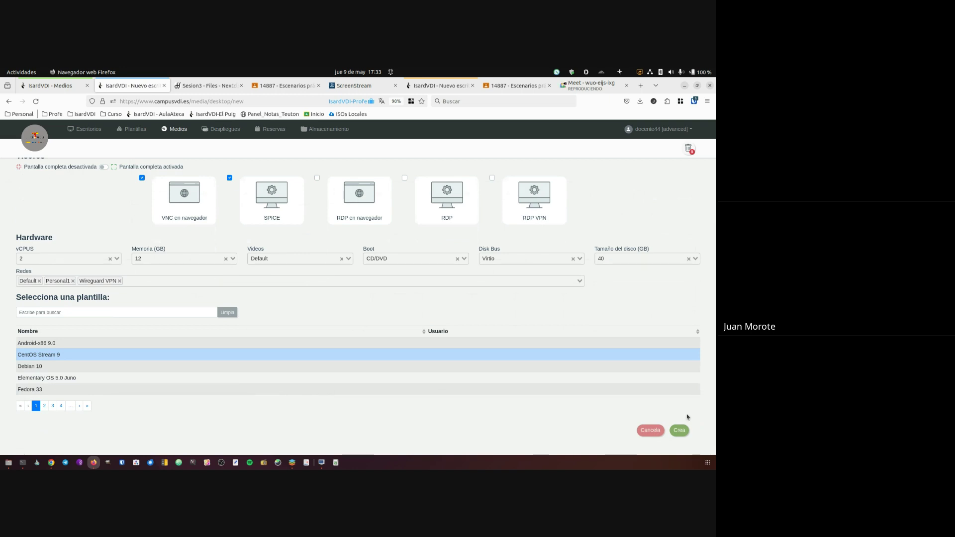
pyautogui.click(679, 431)
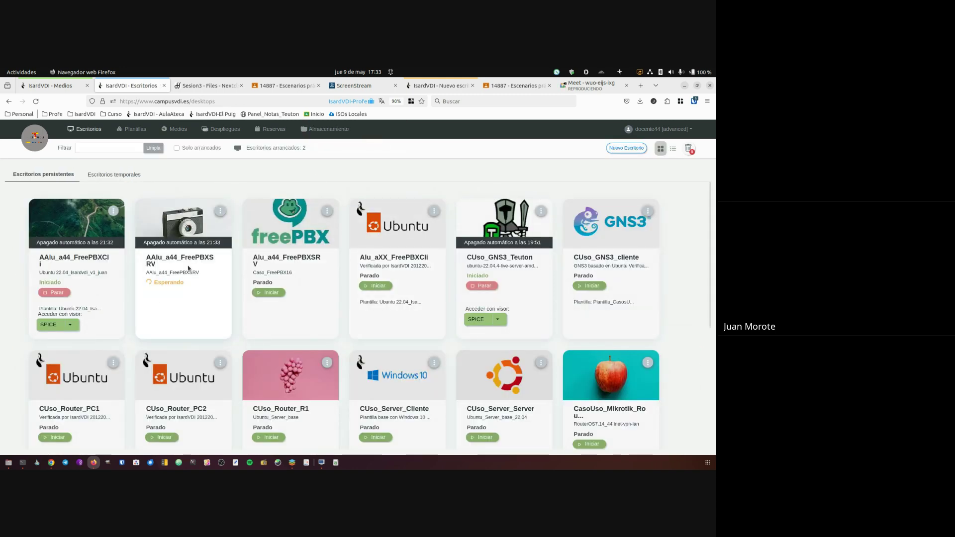
pyautogui.click(201, 320)
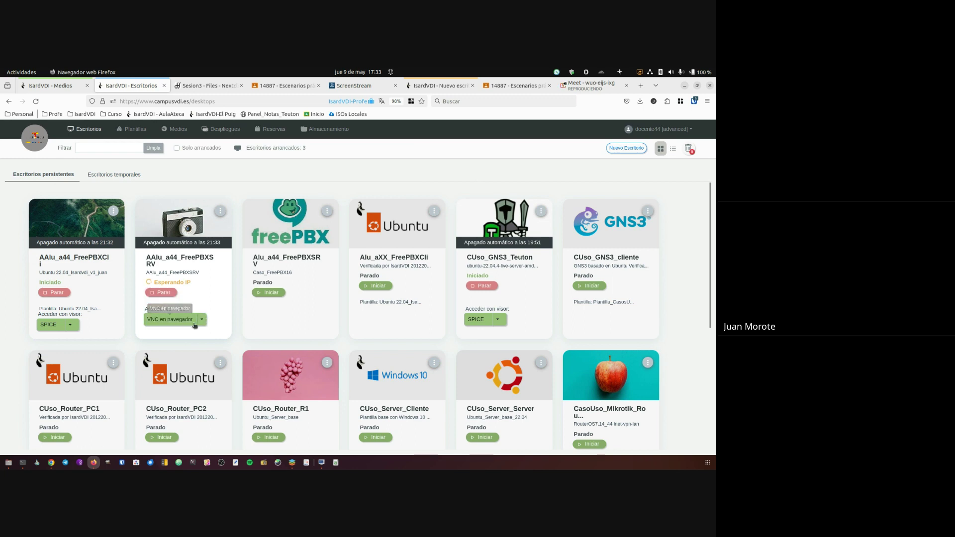
pyautogui.click(167, 337)
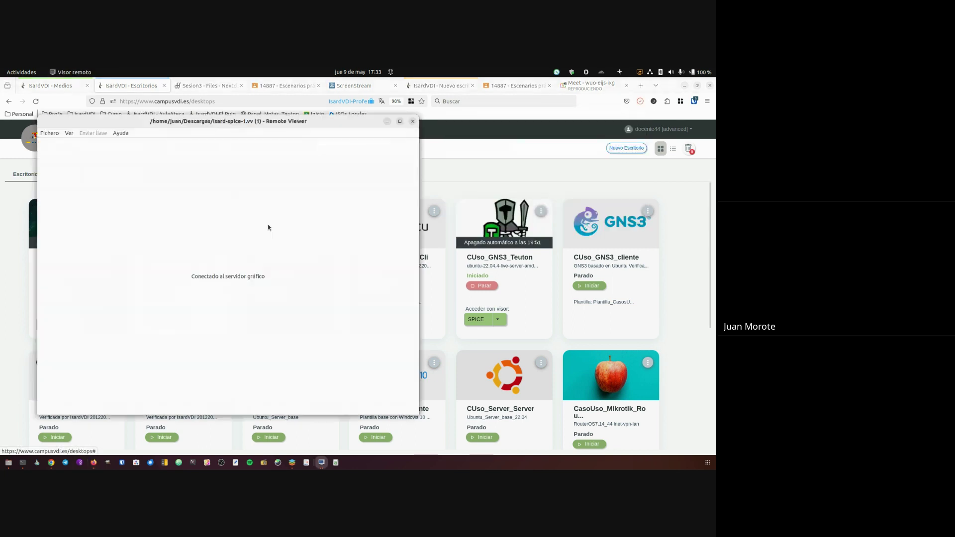
# Dock the server console right, boot the FreePBX 16 (Asterisk 18) VGA install, then raise the FreePBXCli window
pyautogui.press('super+Right')
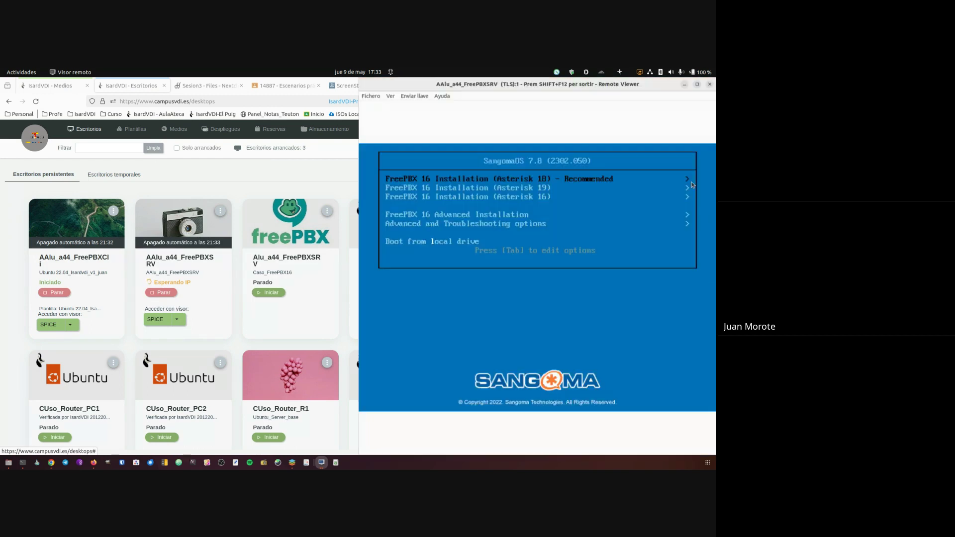
pyautogui.press('Return')
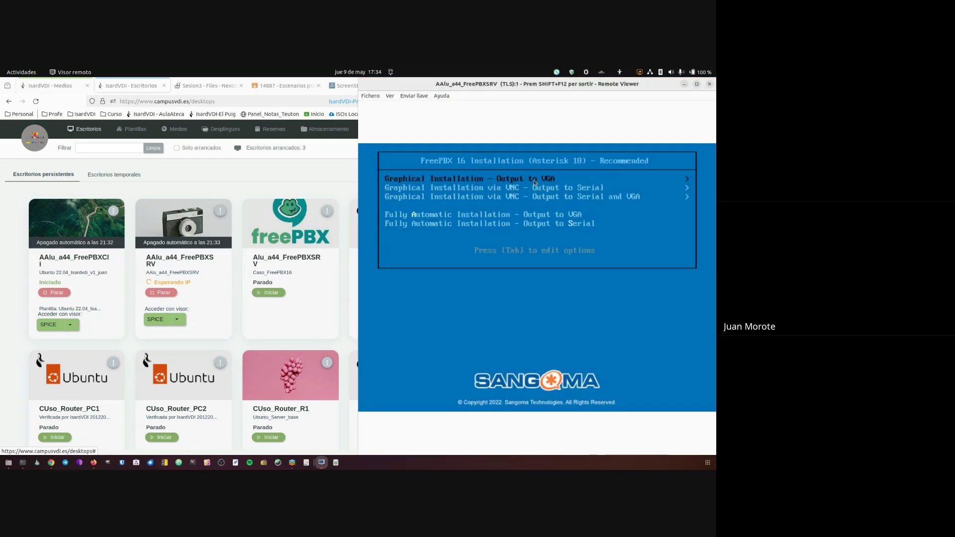
pyautogui.press('Return')
pyautogui.press('Return')
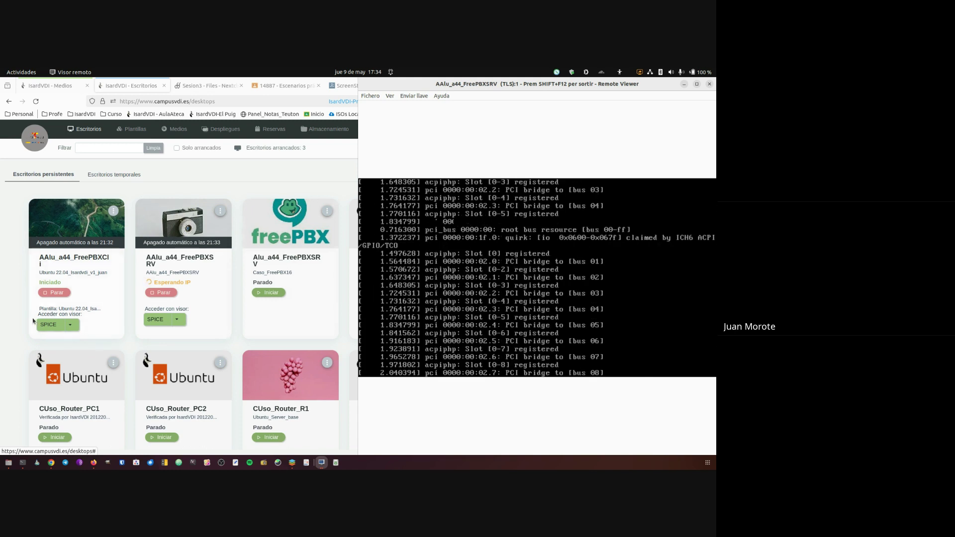
pyautogui.moveTo(323, 464)
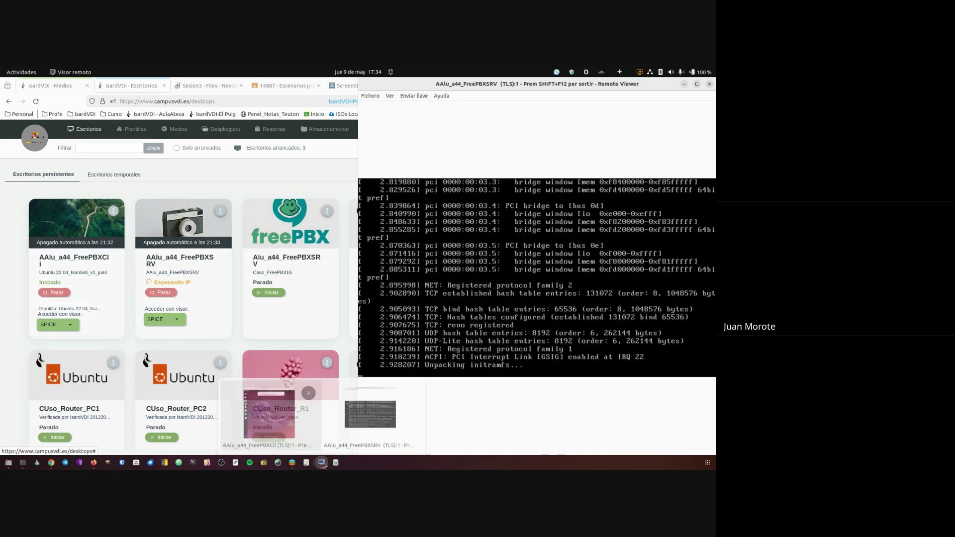
pyautogui.click(269, 414)
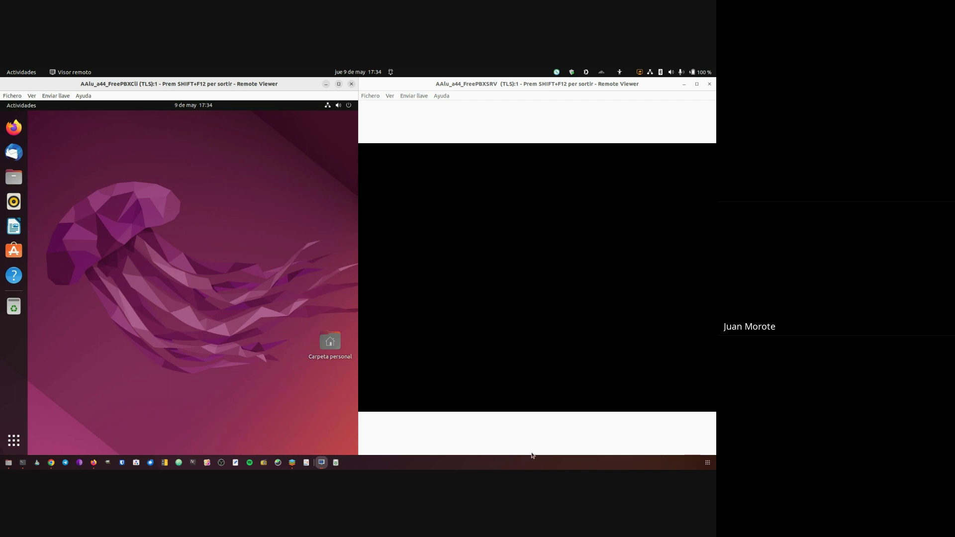
# Bring Firefox with the IsardVDI desktops page back to the front
pyautogui.click(93, 463)
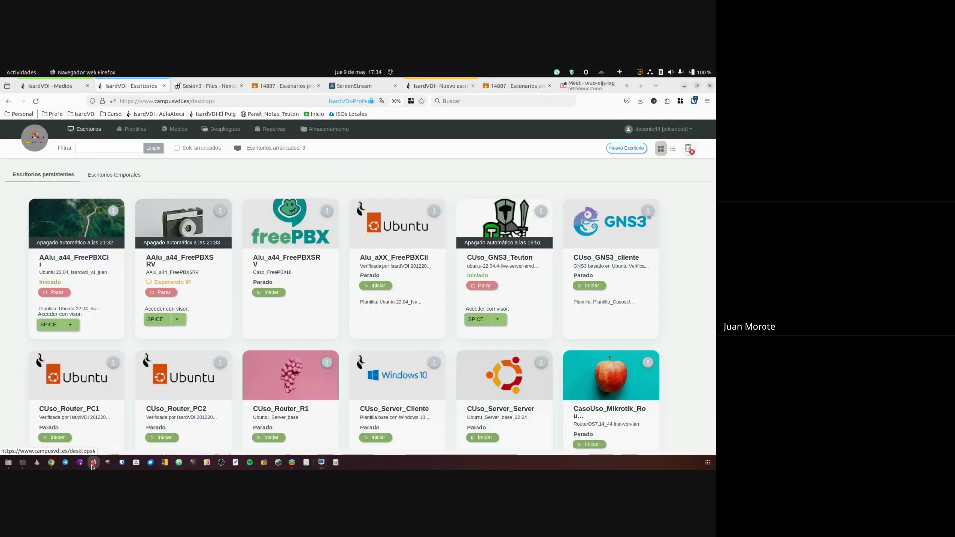
# Switch to the ScreenStream tab showing the phone's active WireGuard docente44 tunnel
pyautogui.click(378, 85)
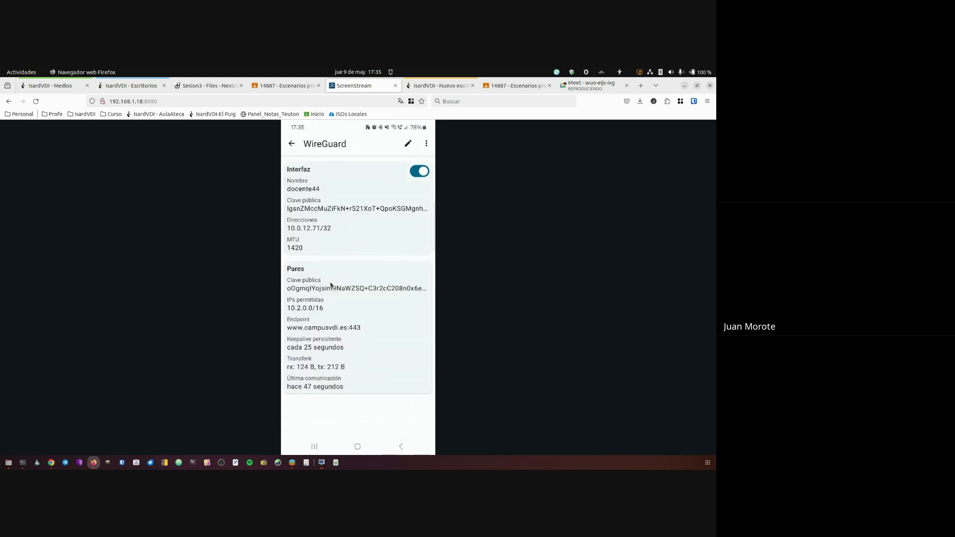
# Bring the FreePBXSRV installer window back to the front from the Remote Viewer previews
pyautogui.moveTo(320, 258)
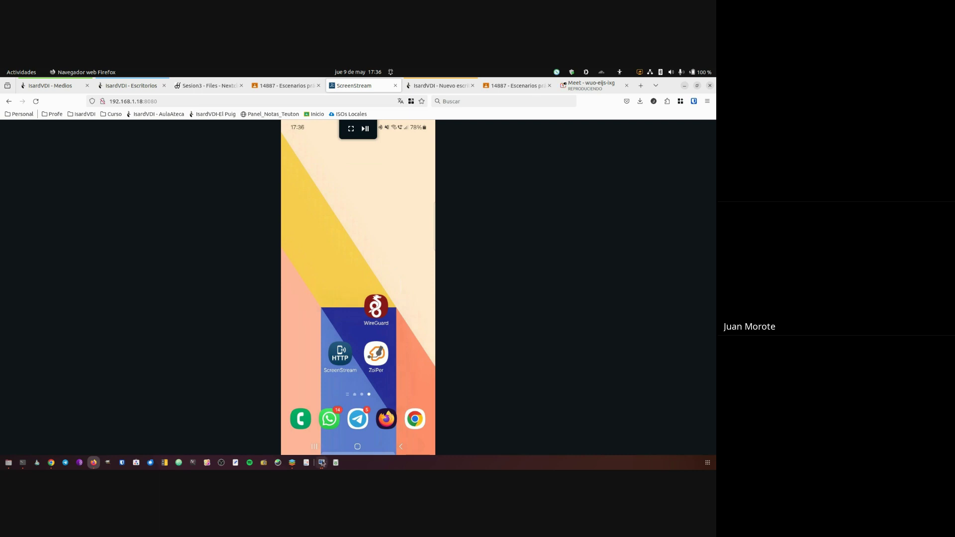
pyautogui.moveTo(322, 464)
pyautogui.click(375, 419)
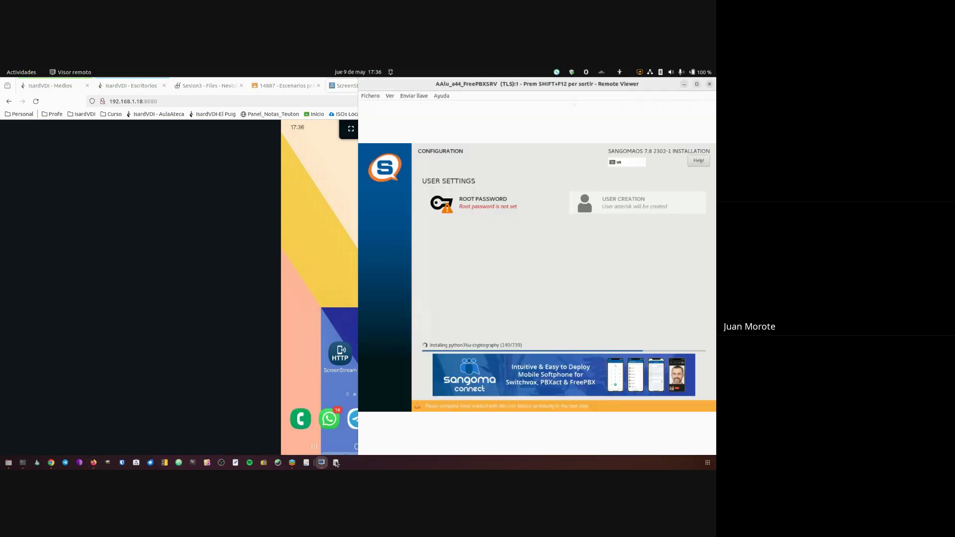
# Enter and confirm the installer's root password on the ROOT PASSWORD screen, then accept it
pyautogui.click(276, 422)
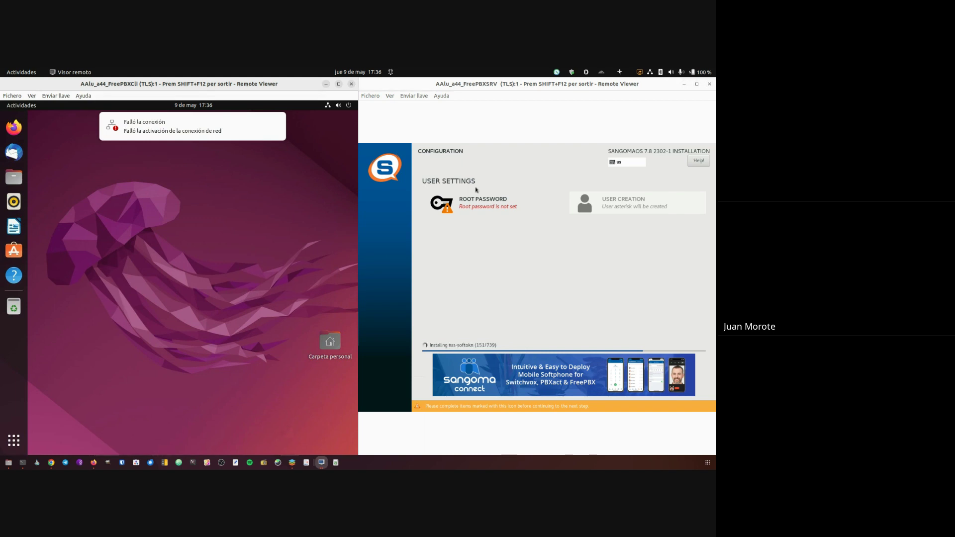
pyautogui.click(473, 210)
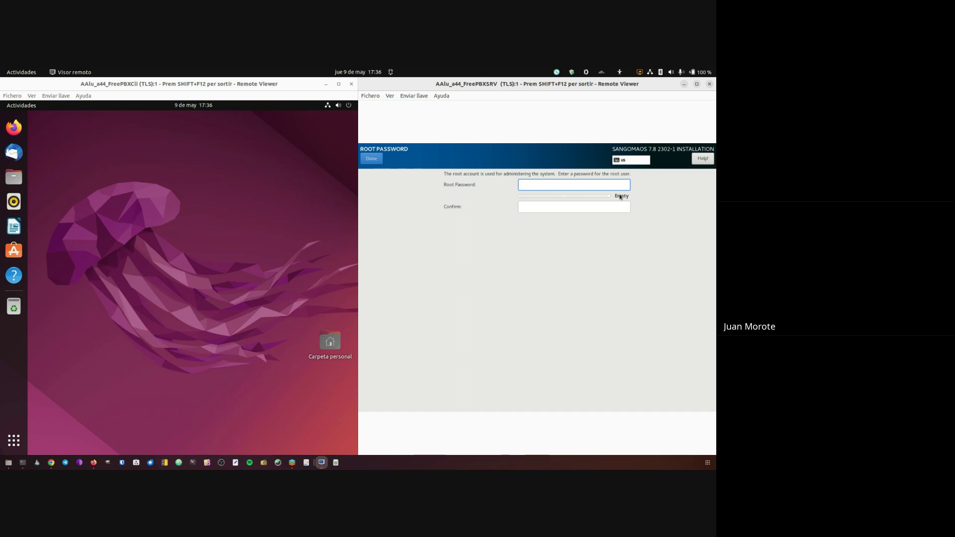
pyautogui.write('••••••')
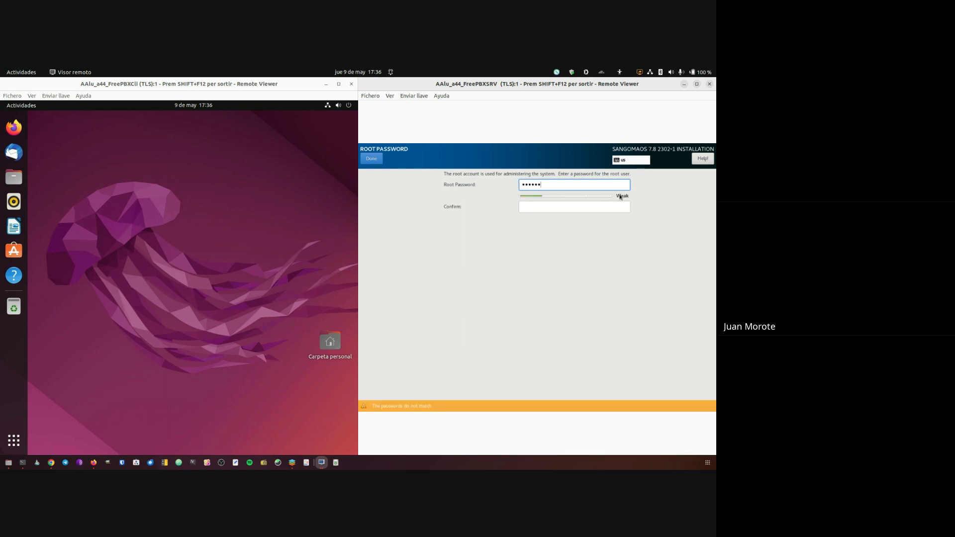
pyautogui.write('••')
pyautogui.press('Tab')
pyautogui.write('••••••')
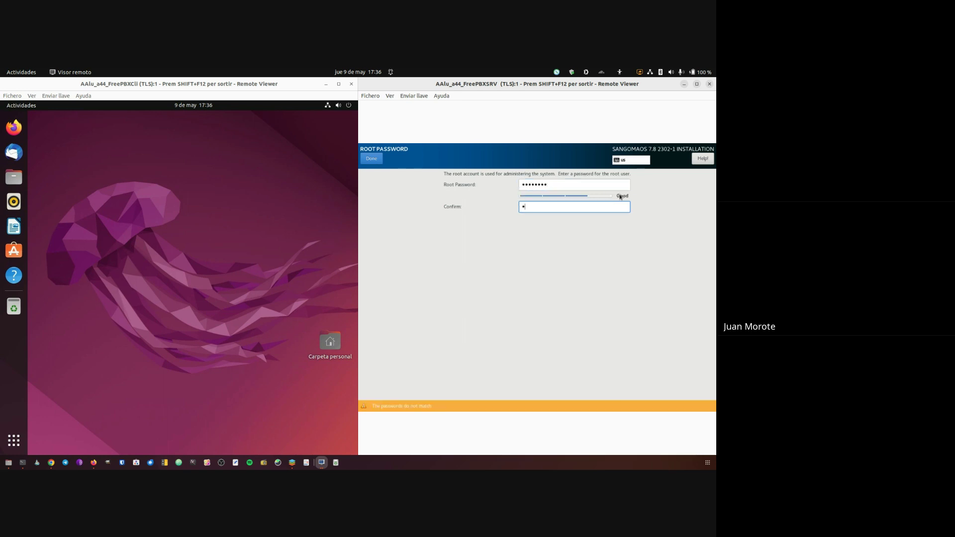
pyautogui.write('••')
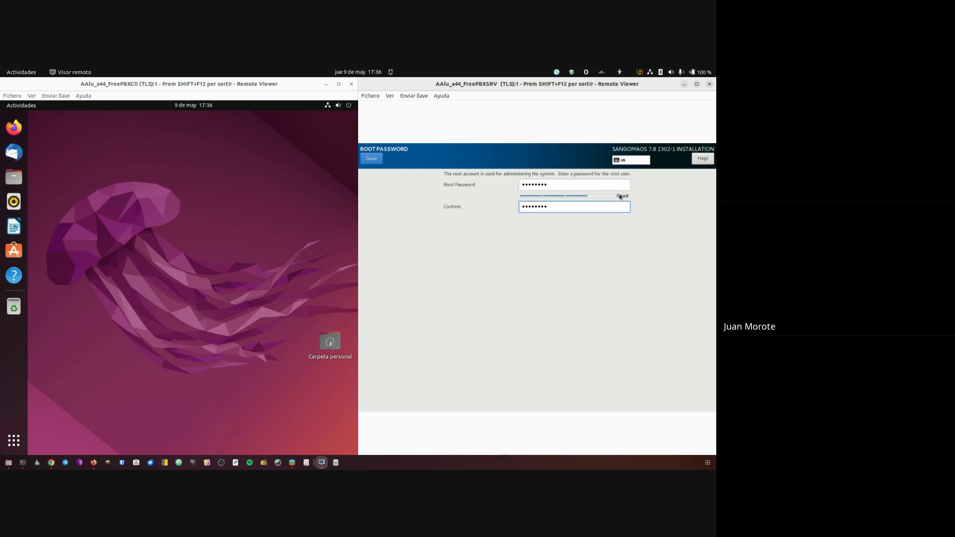
pyautogui.click(620, 196)
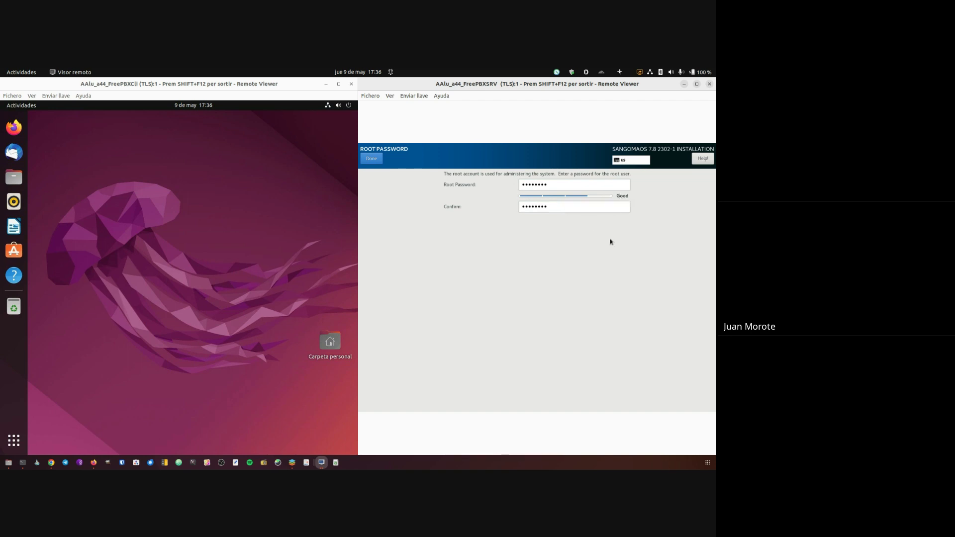
pyautogui.click(371, 159)
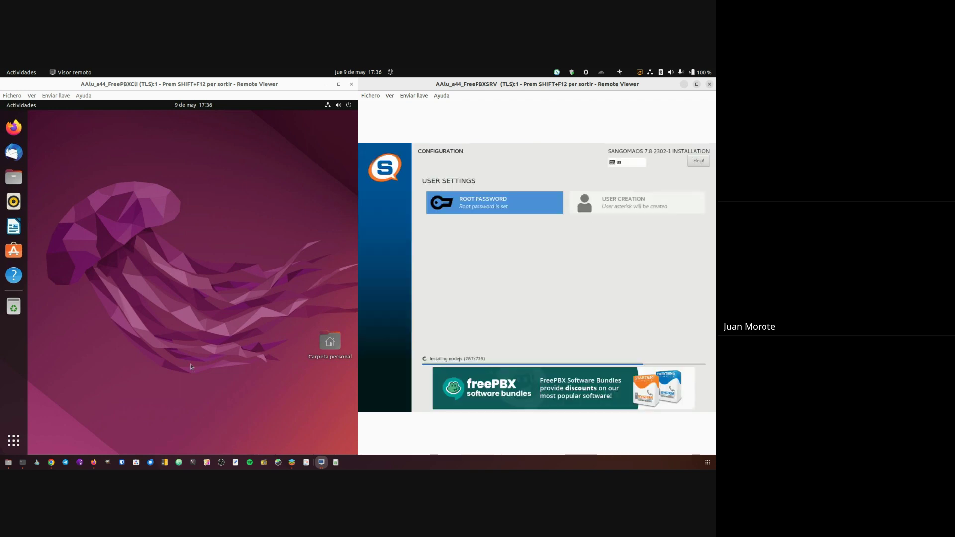
# Search the client's applications for 'bl', clear the search, and switch to the course presentation
pyautogui.click(18, 465)
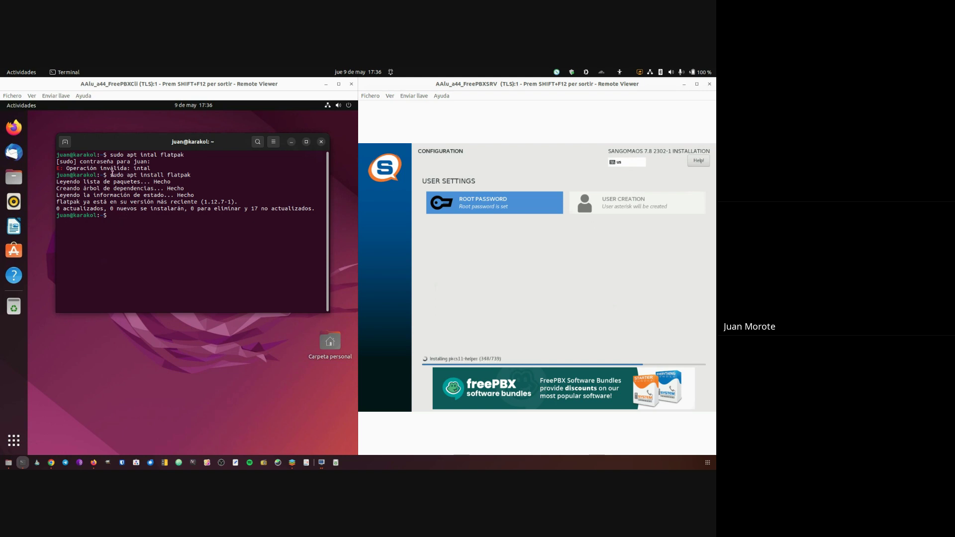
pyautogui.moveTo(109, 176); pyautogui.dragTo(209, 176)
pyautogui.click(14, 440)
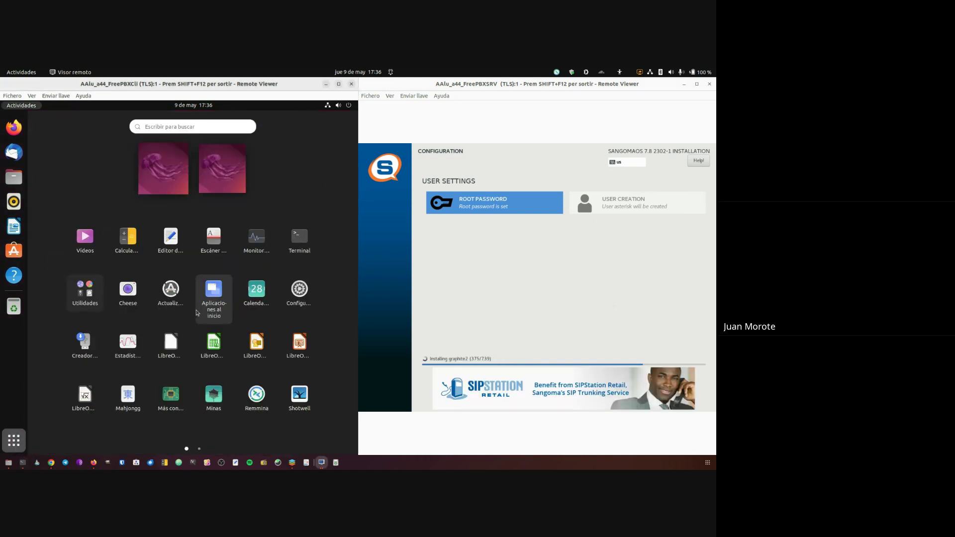
pyautogui.write('bl')
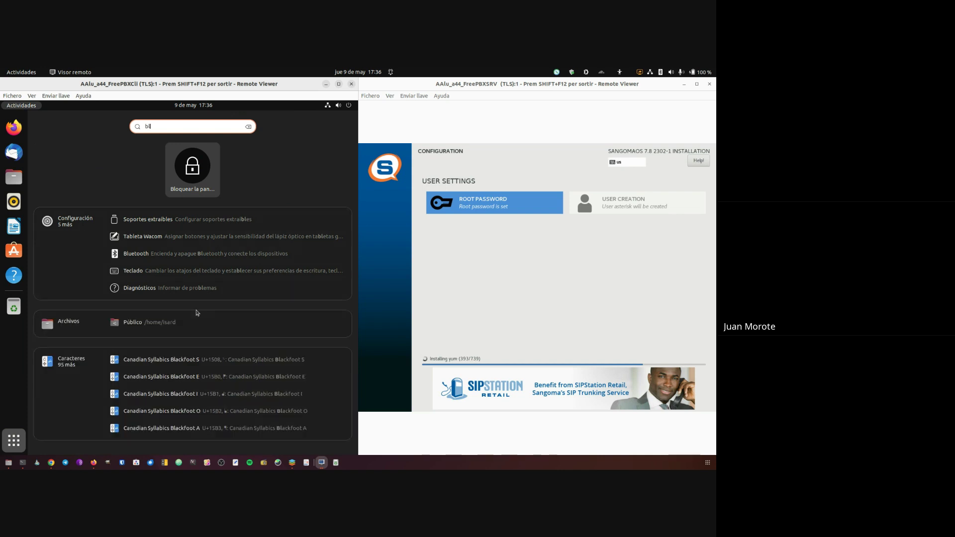
pyautogui.press('BackSpace')
pyautogui.press('BackSpace')
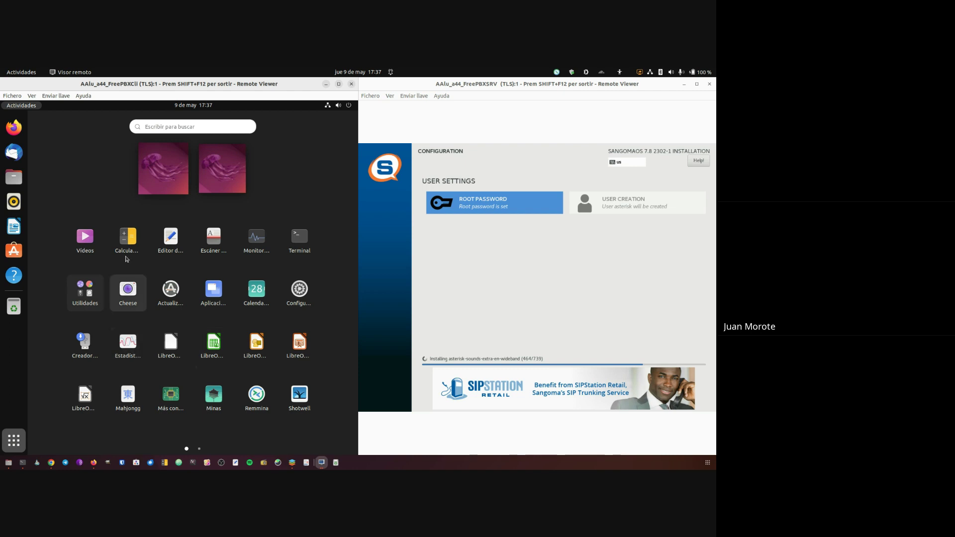
pyautogui.click(292, 463)
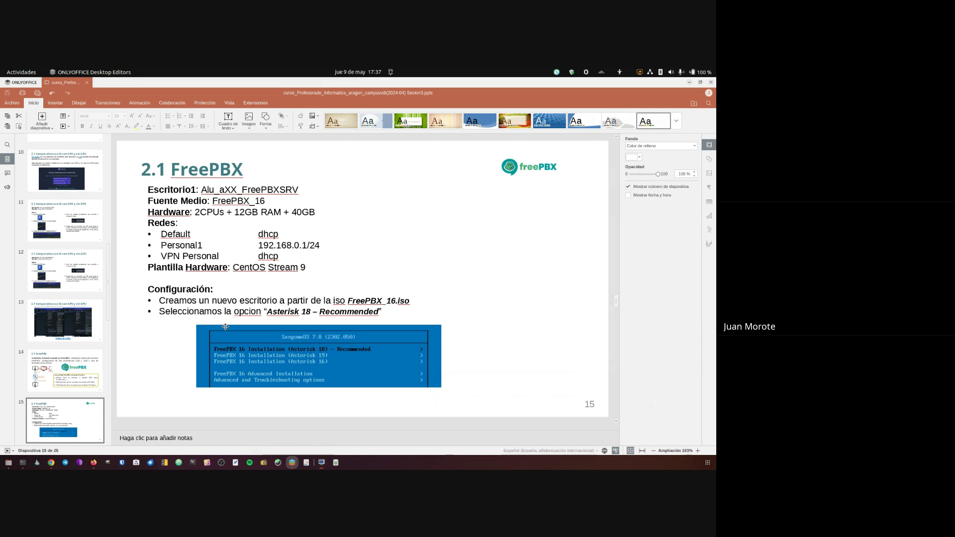
# Scroll to slide 20 on Blink, select its flatpak install command, and return to the client viewer
pyautogui.scroll(-1, 225, 327)
pyautogui.scroll(-1, 225, 326)
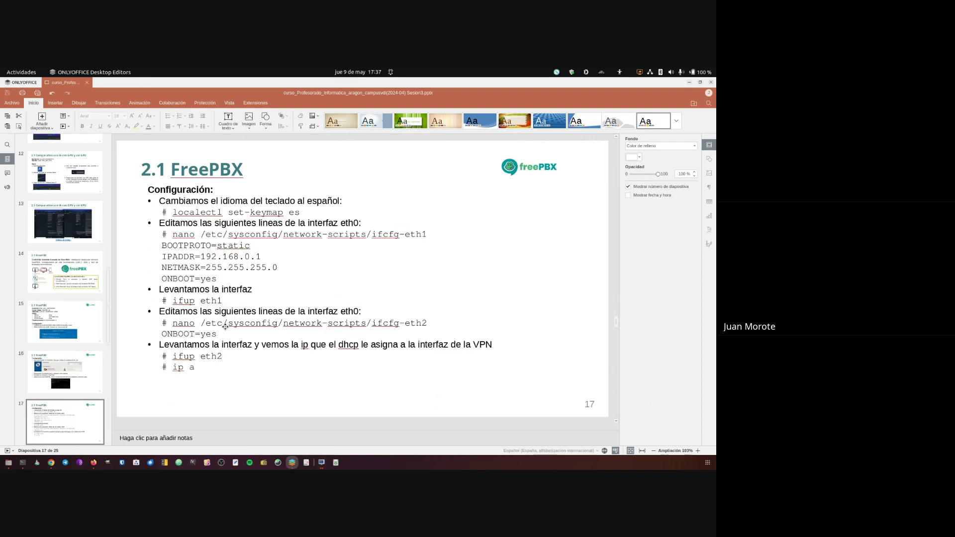
pyautogui.scroll(-1, 225, 327)
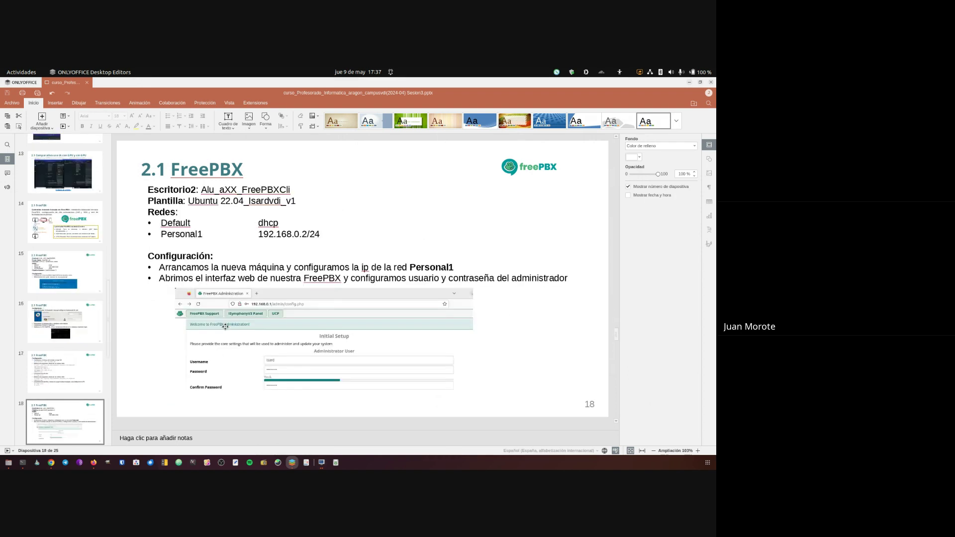
pyautogui.scroll(-1, 226, 327)
pyautogui.scroll(-1, 225, 327)
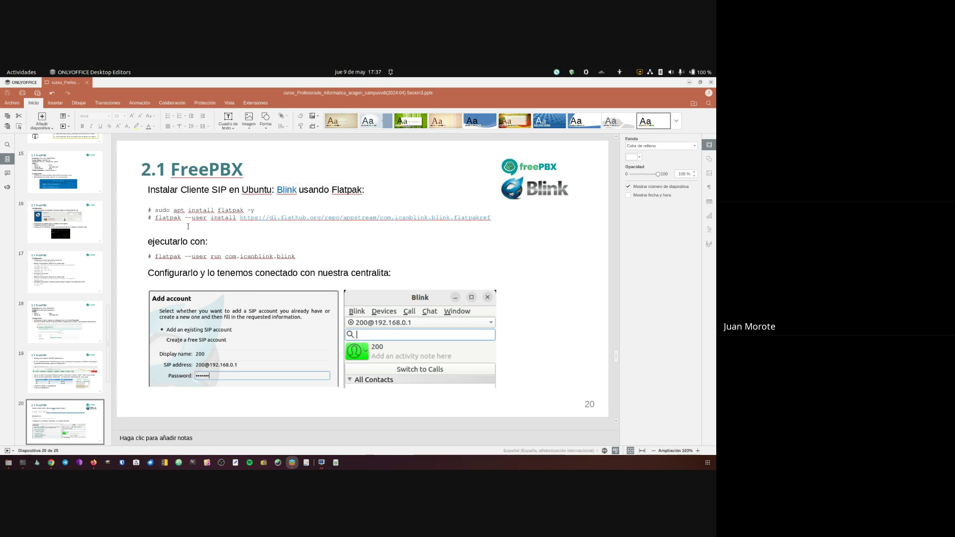
pyautogui.moveTo(155, 217); pyautogui.dragTo(488, 217)
pyautogui.hotkey('ctrl', 'c')
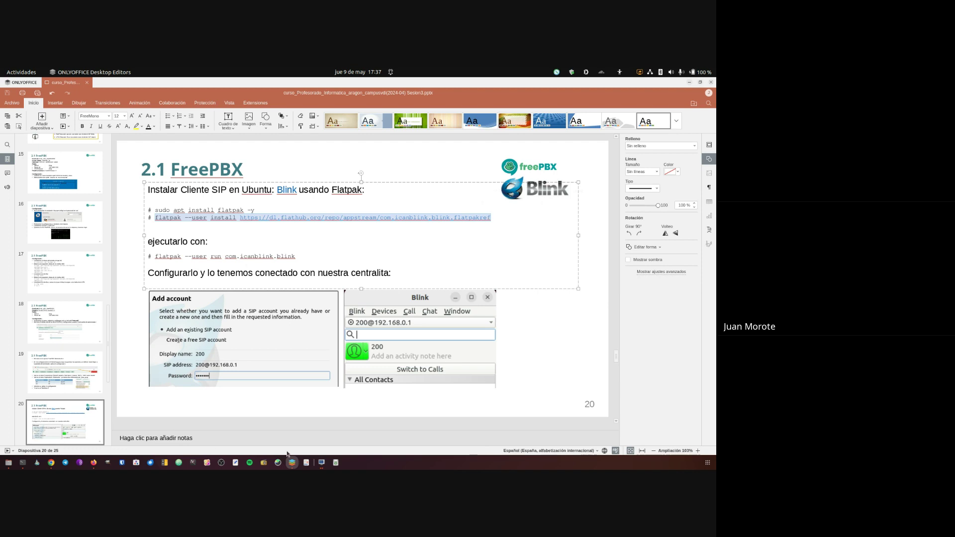
pyautogui.click(318, 461)
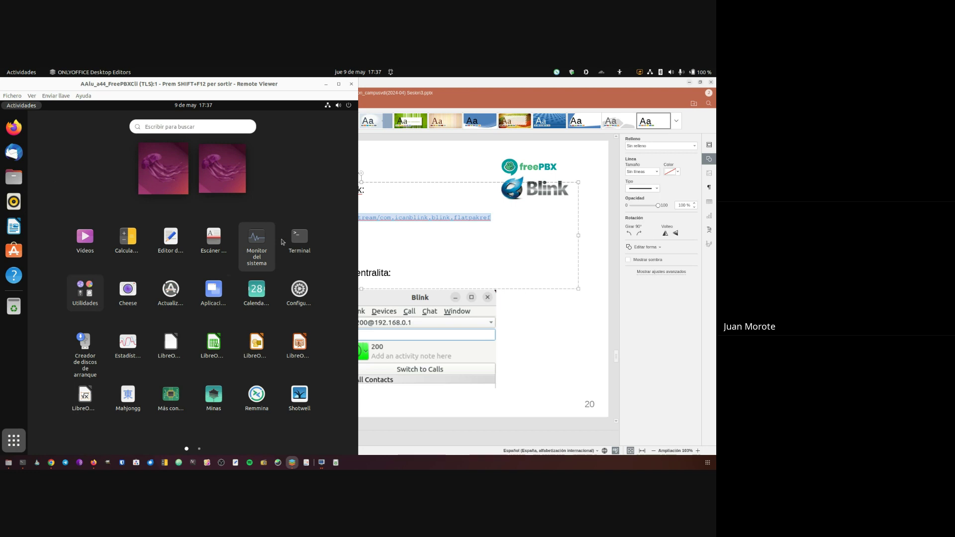
# Paste and run the Blink flatpak install command in a new client terminal
pyautogui.click(299, 239)
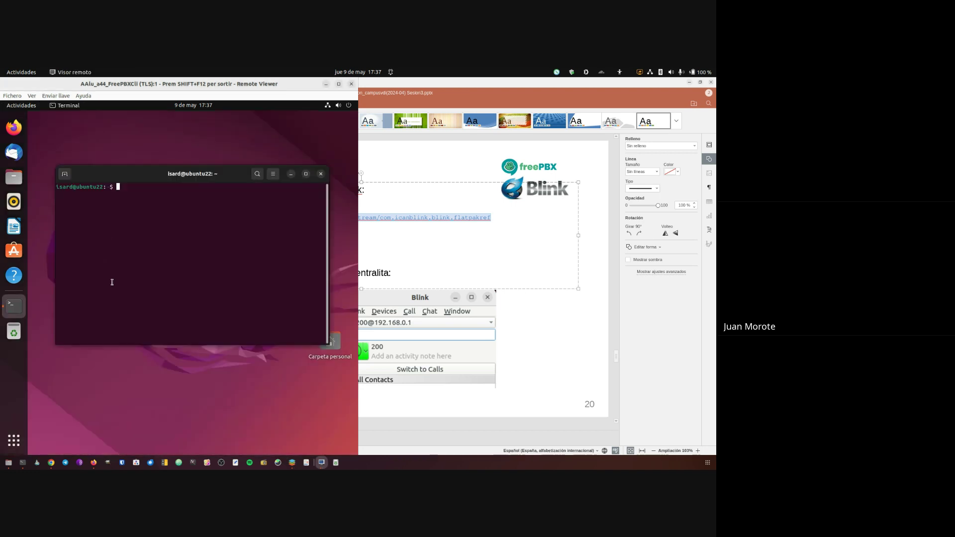
pyautogui.hotkey('ctrl', 'shift', 'v')
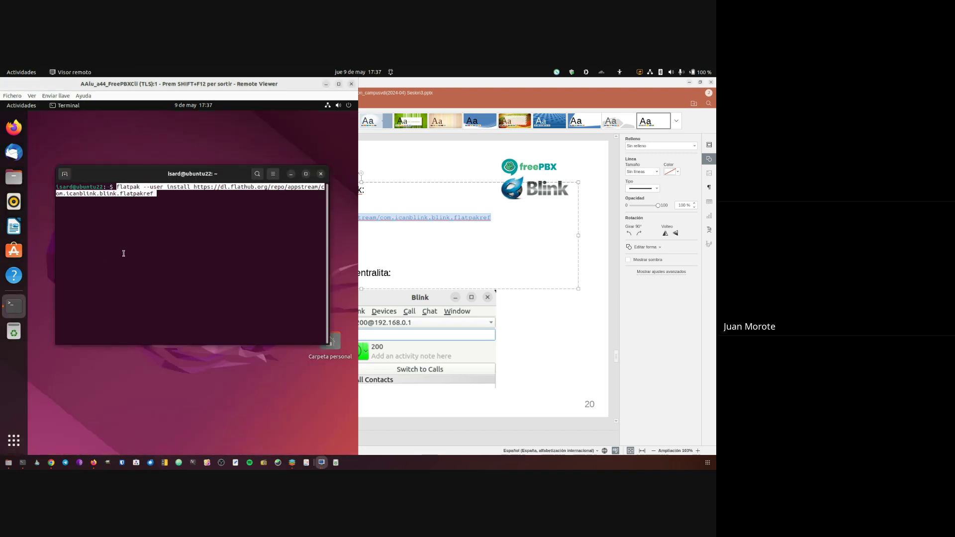
pyautogui.press('Return')
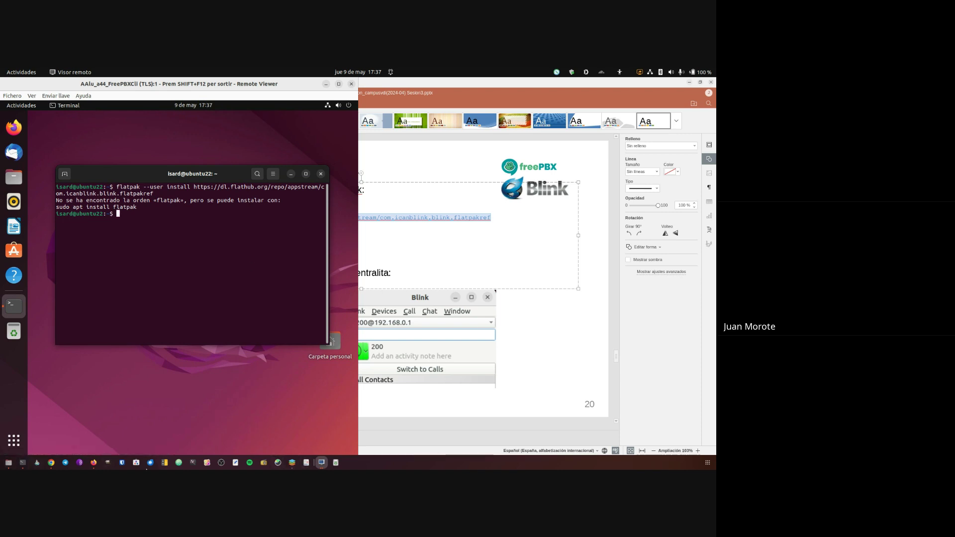
# Run 'sudo apt install flatpak -y' from the slide on the client, giving the sudo password
pyautogui.click(322, 463)
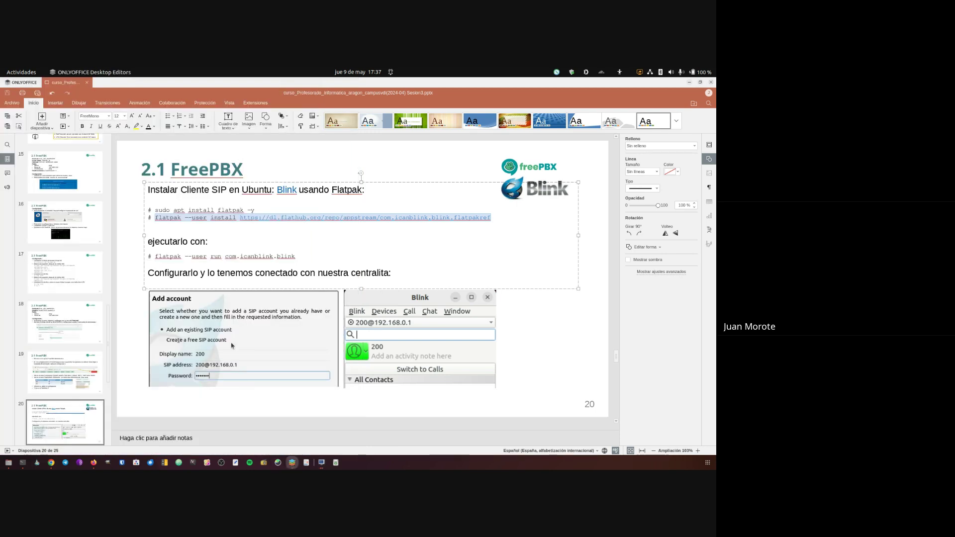
pyautogui.moveTo(155, 210); pyautogui.dragTo(253, 210)
pyautogui.hotkey('ctrl', 'c')
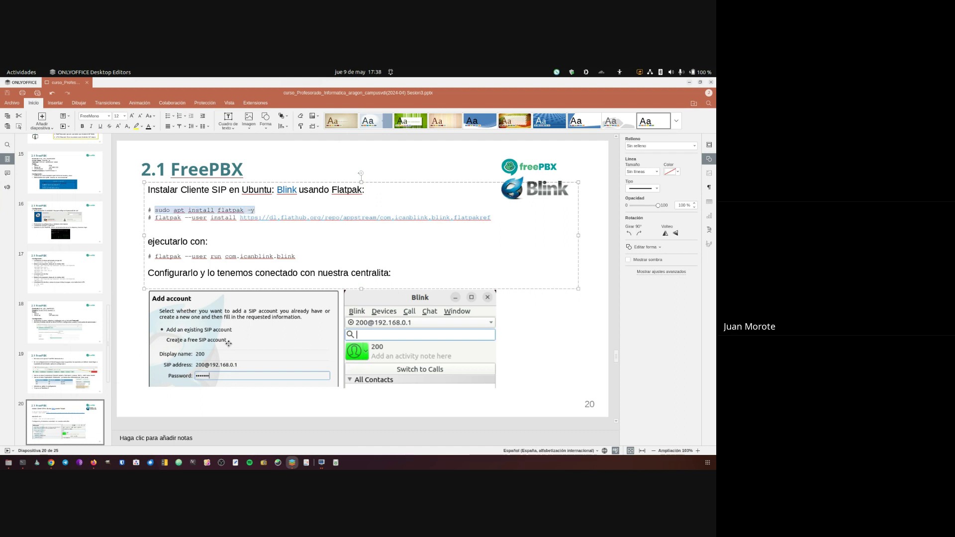
pyautogui.moveTo(321, 463)
pyautogui.click(299, 413)
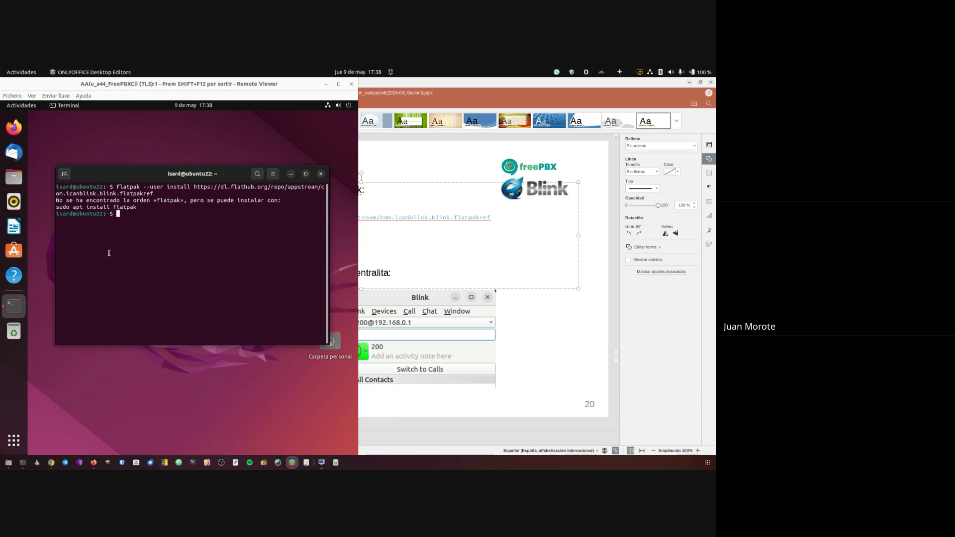
pyautogui.hotkey('ctrl', 'shift', 'v')
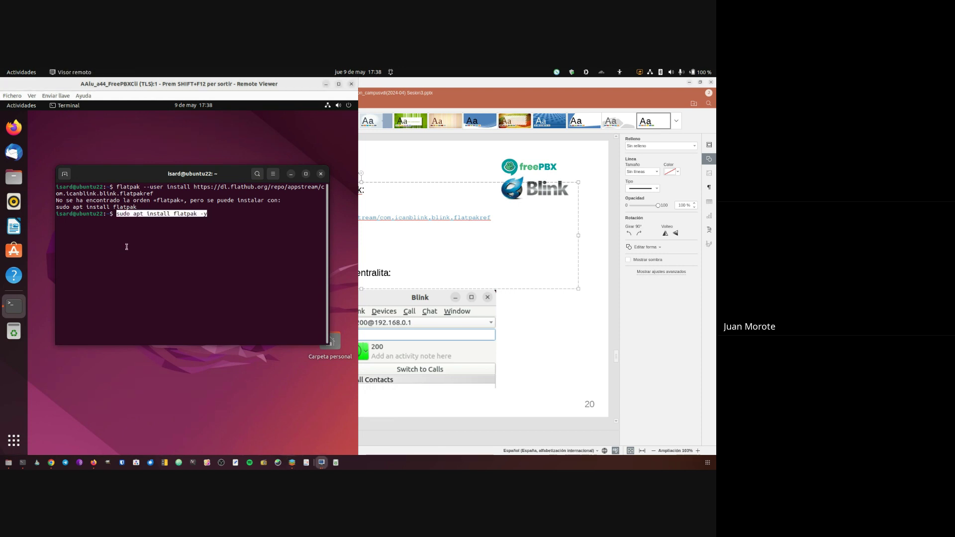
pyautogui.press('Return')
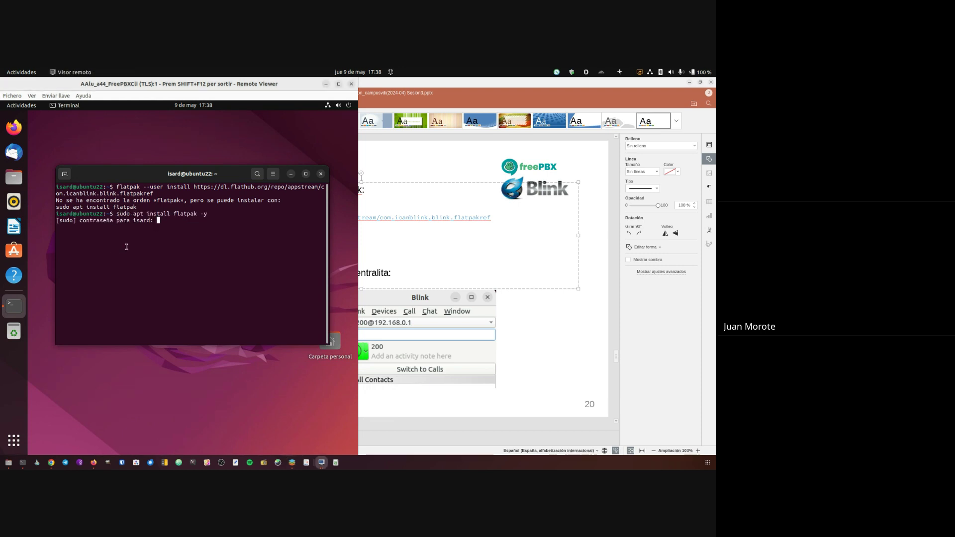
pyautogui.press('Return')
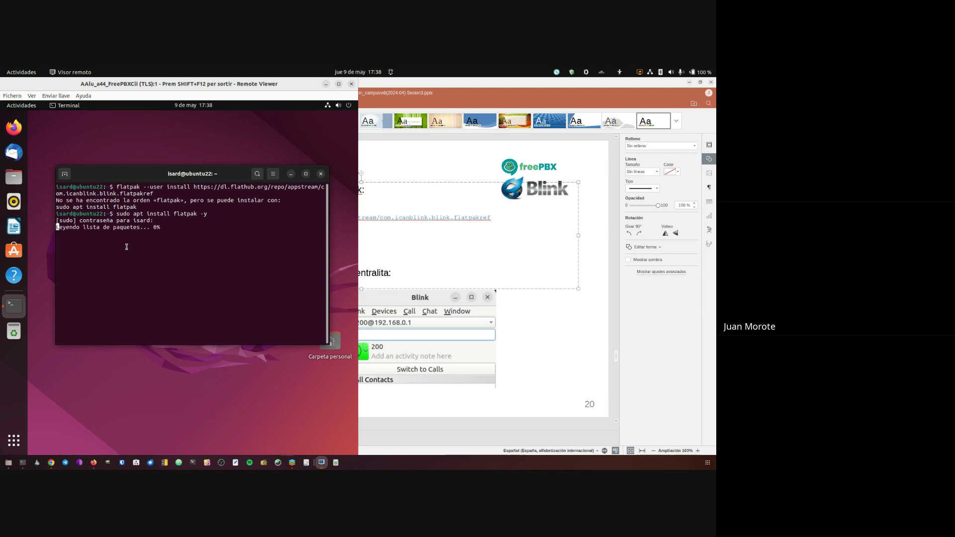
pyautogui.click(321, 463)
pyautogui.click(383, 415)
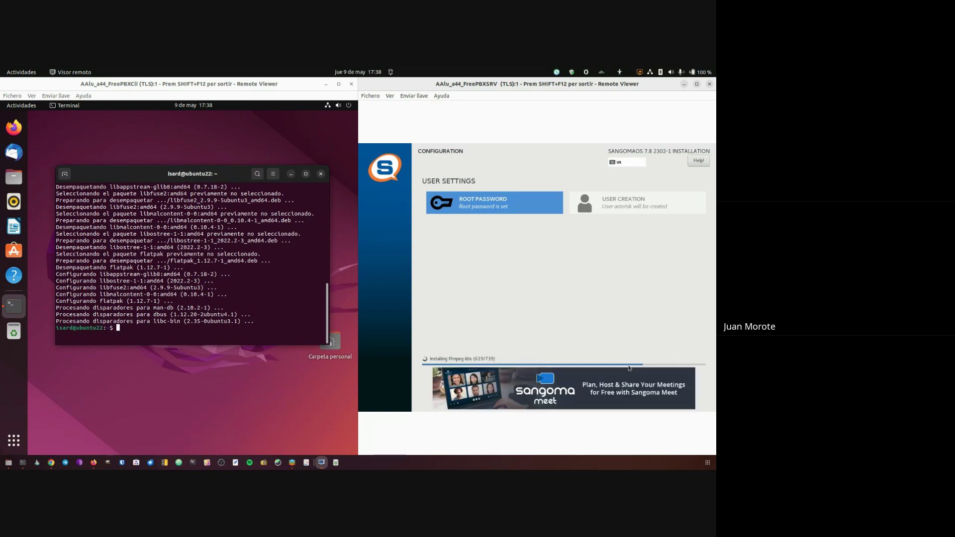
# Rerun the Blink flatpak --user install, answering y to the remote, runtime and 10-package prompts
pyautogui.click(204, 182)
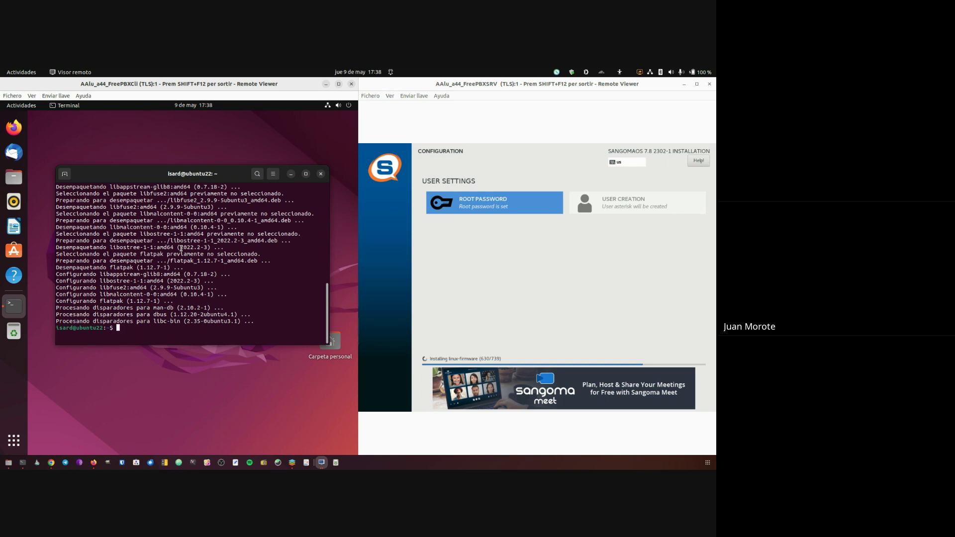
pyautogui.press('Up')
pyautogui.press('Up')
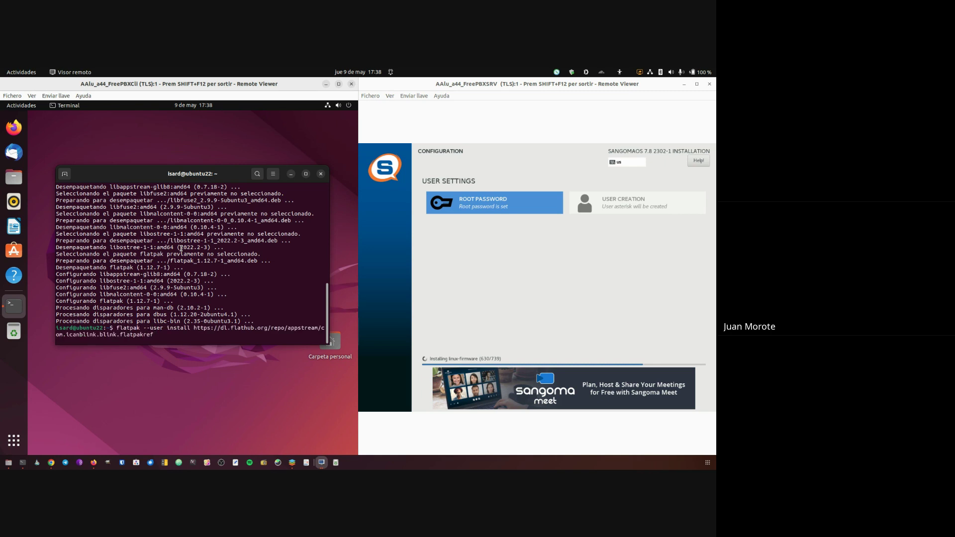
pyautogui.press('Return')
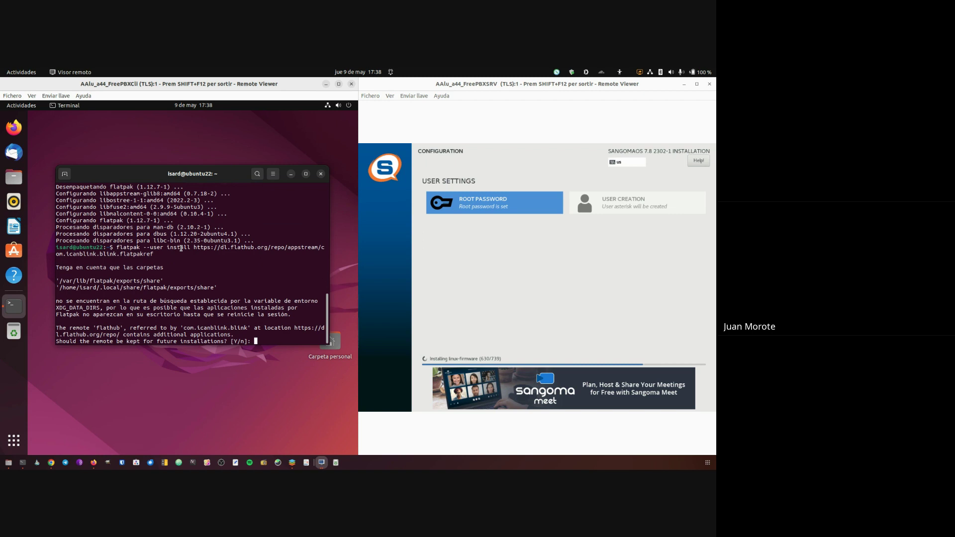
pyautogui.write('y')
pyautogui.press('Return')
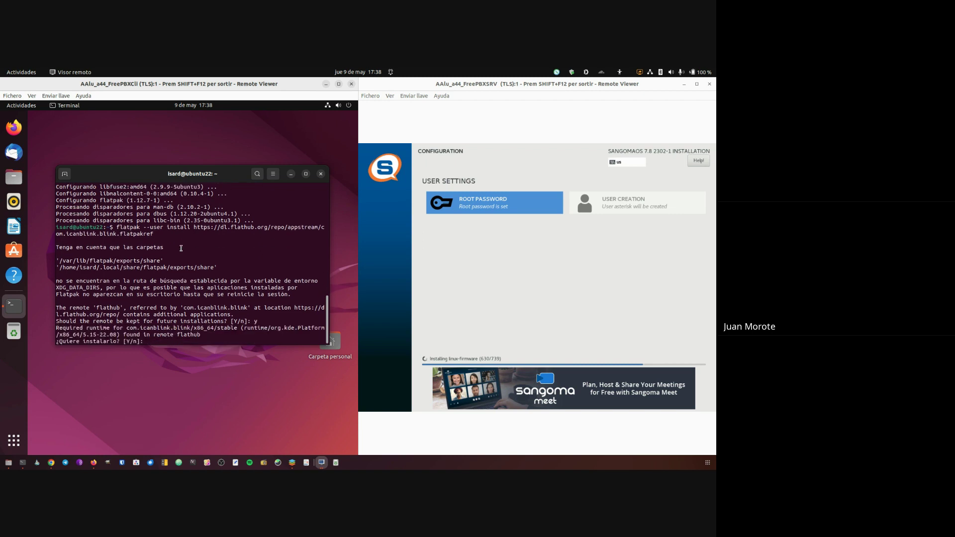
pyautogui.write('y')
pyautogui.press('Return')
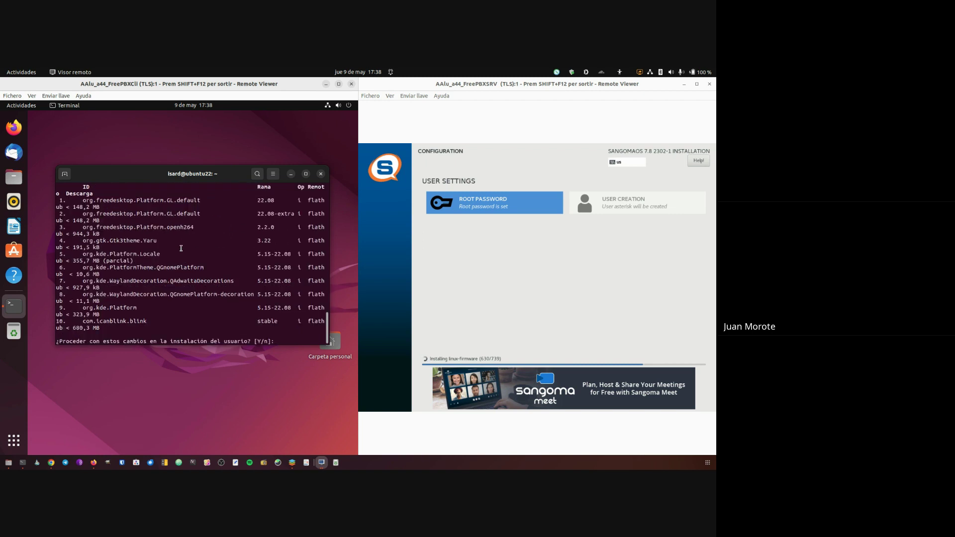
pyautogui.write('y')
pyautogui.press('Return')
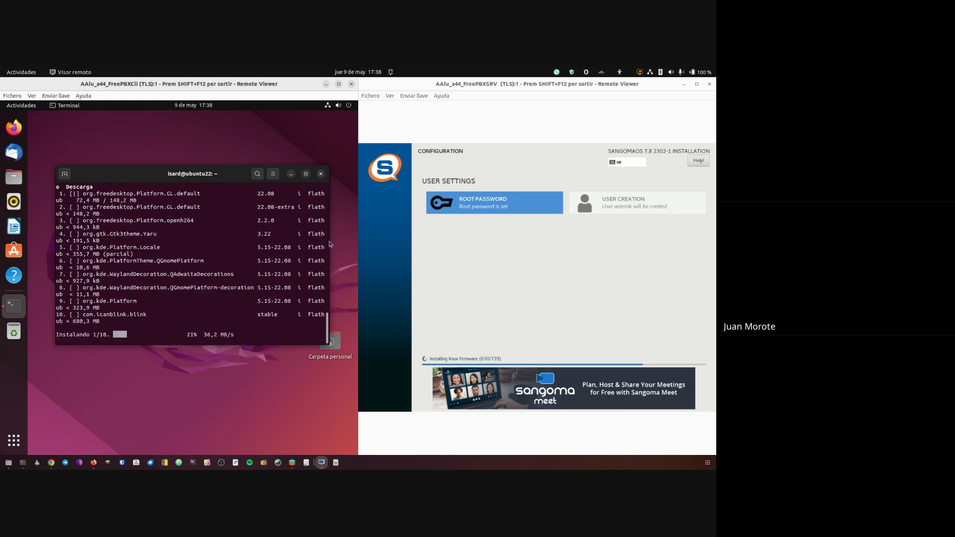
# Widen the client terminal, check the application grid, and return to the course presentation
pyautogui.moveTo(329, 241); pyautogui.dragTo(354, 241)
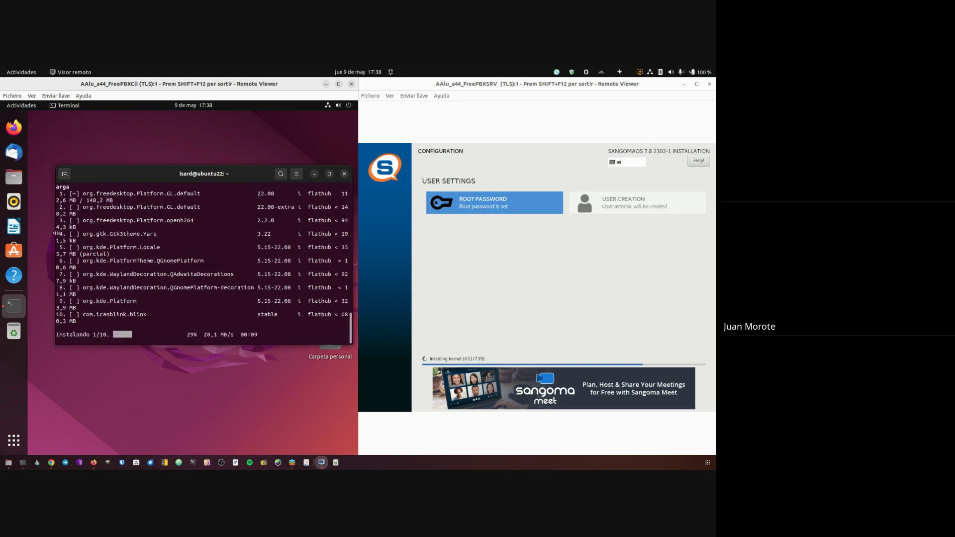
pyautogui.moveTo(46, 233); pyautogui.dragTo(22, 233)
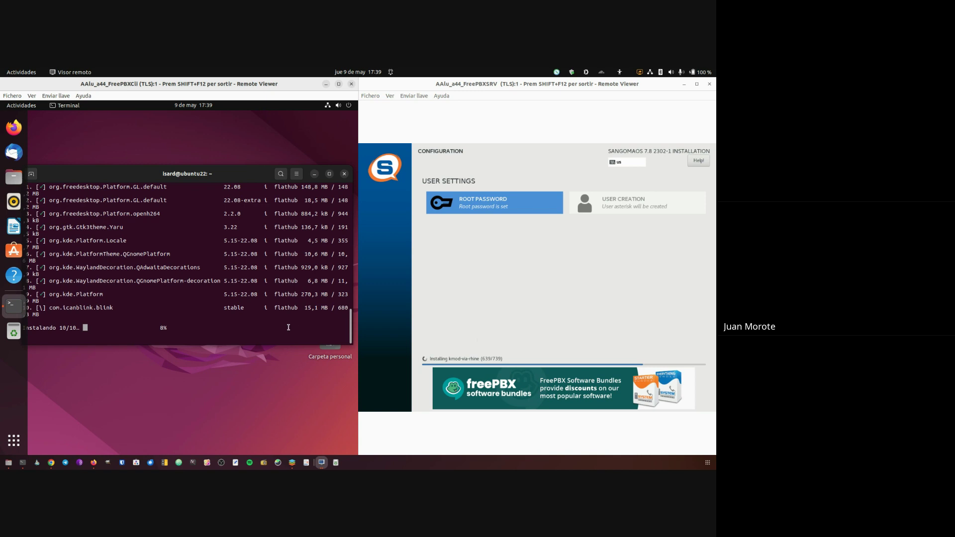
pyautogui.click(194, 144)
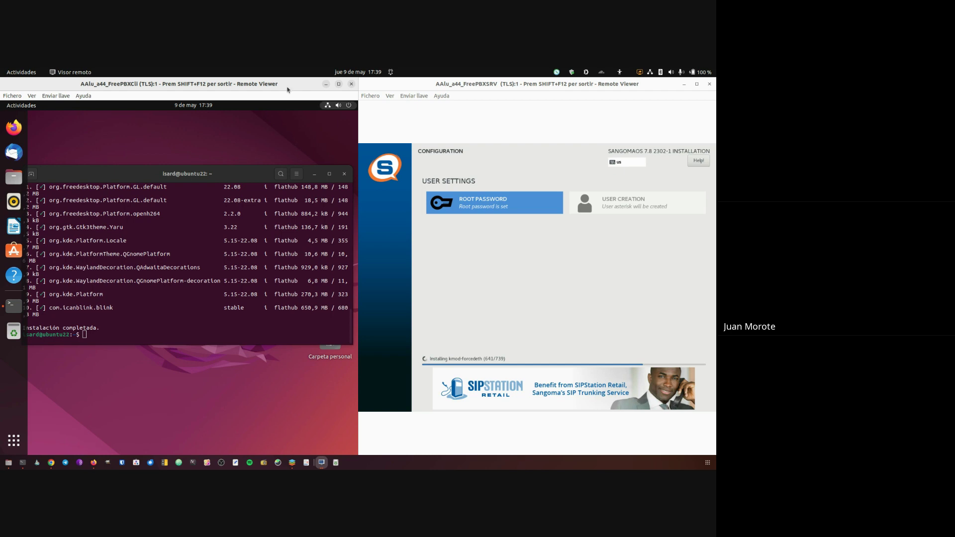
pyautogui.click(13, 440)
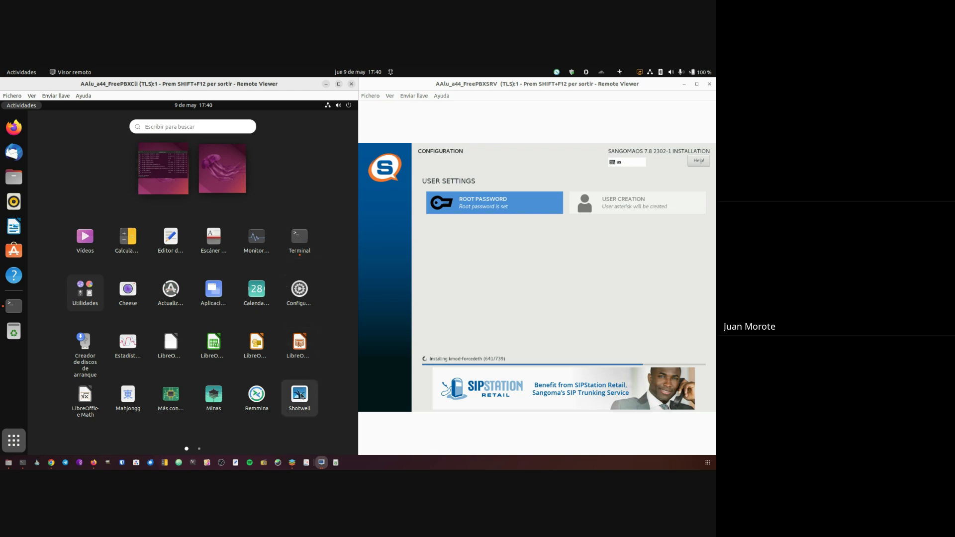
pyautogui.scroll(-1, 300, 393)
pyautogui.scroll(1, 207, 284)
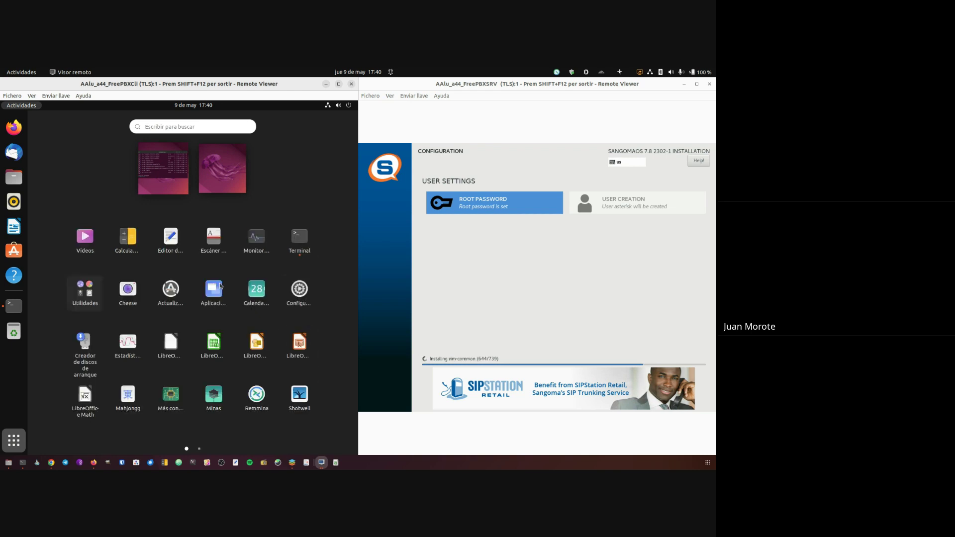
pyautogui.click(22, 308)
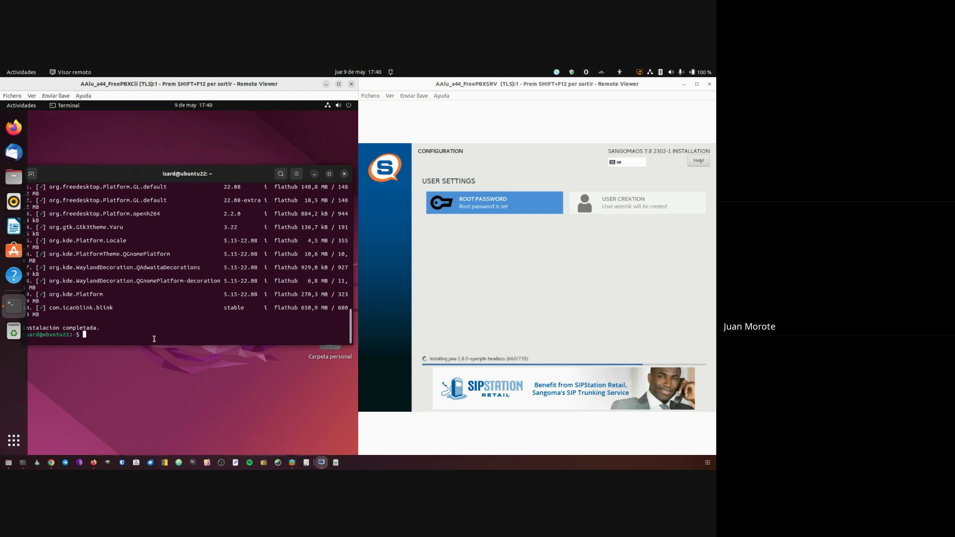
pyautogui.click(293, 463)
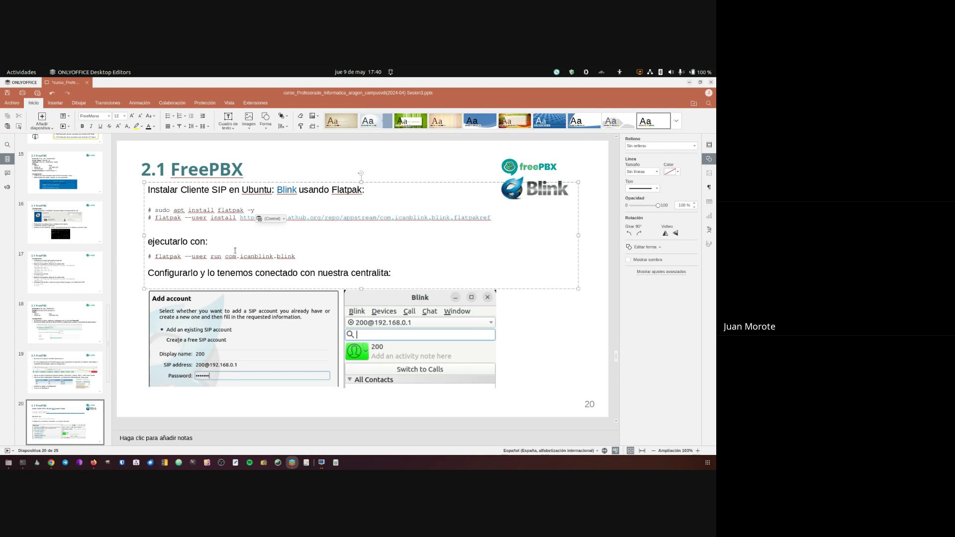
# Select and copy 'flatpak --user run com.icanblink.blink' from slide 20 without the leading #
pyautogui.moveTo(297, 256); pyautogui.dragTo(146, 257)
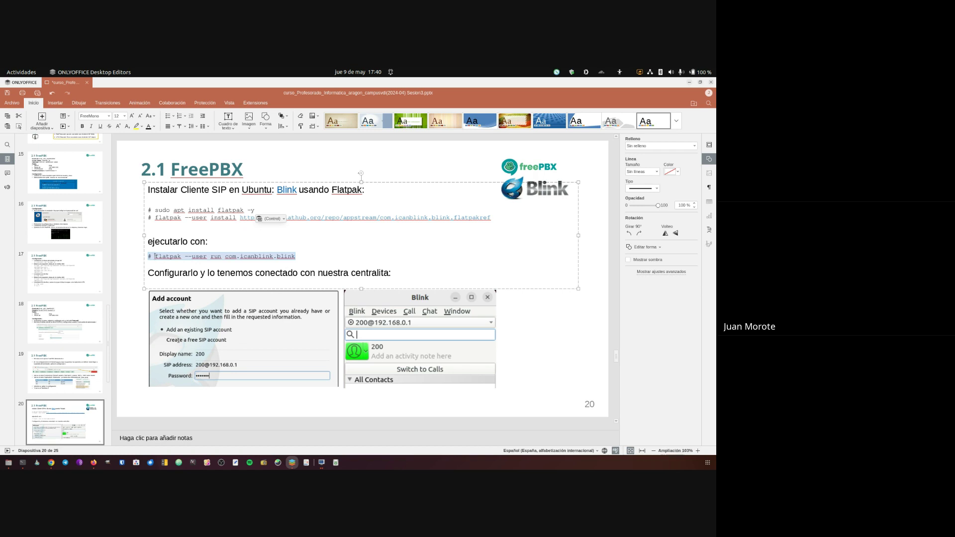
pyautogui.moveTo(154, 257); pyautogui.dragTo(155, 257)
pyautogui.click(689, 82)
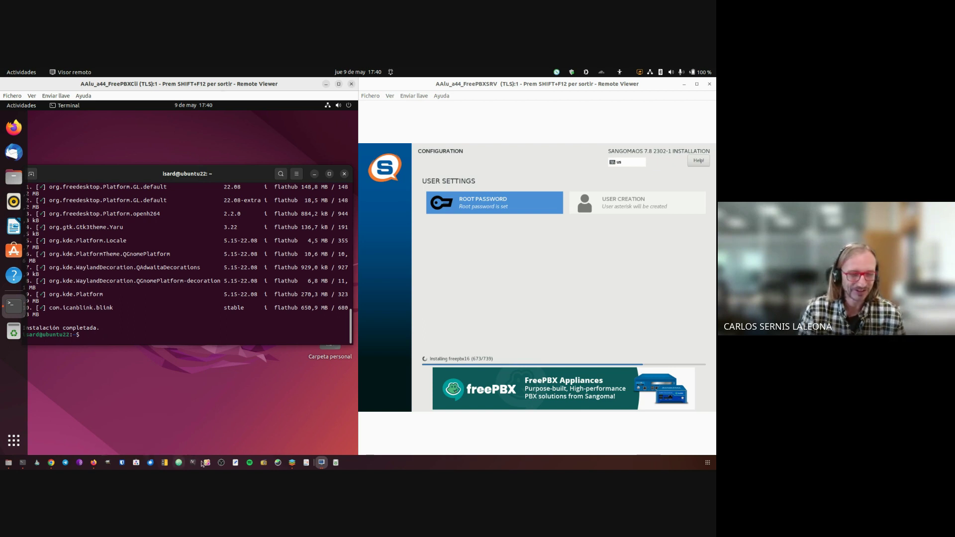
pyautogui.click(293, 463)
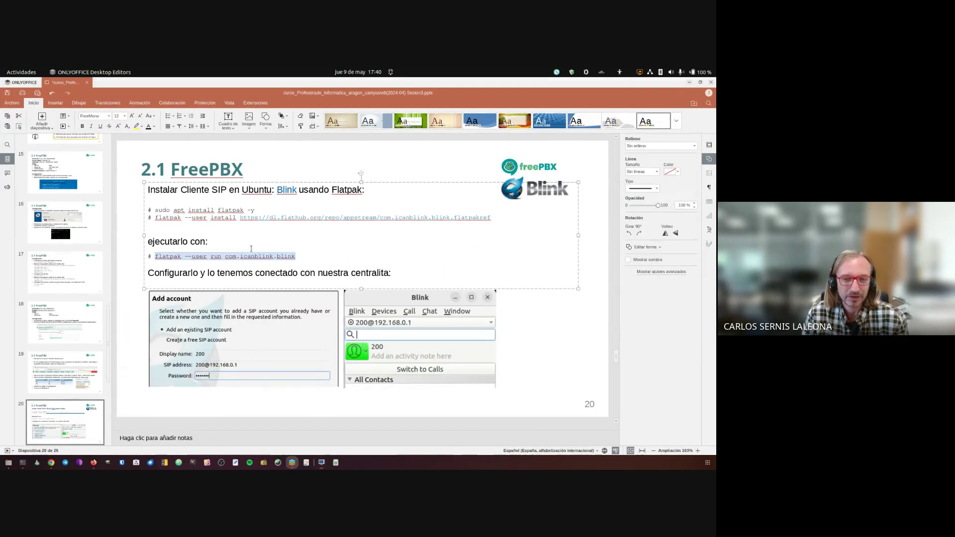
pyautogui.rightClick(216, 258)
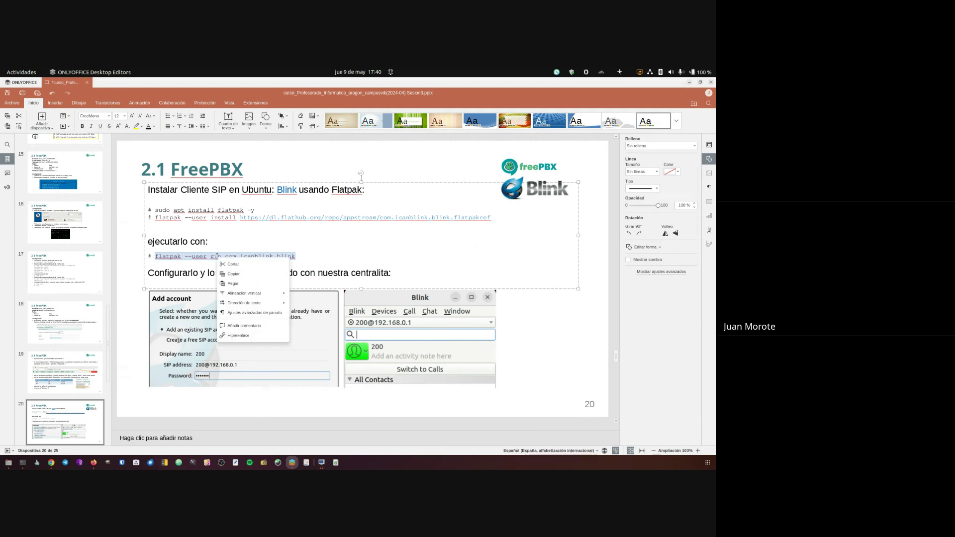
pyautogui.click(237, 275)
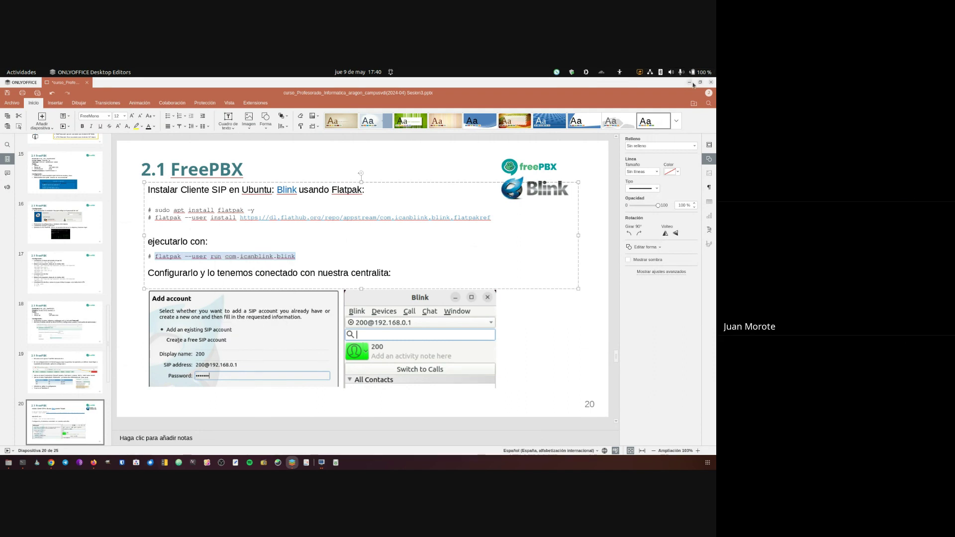
pyautogui.hotkey('alt', 'Tab')
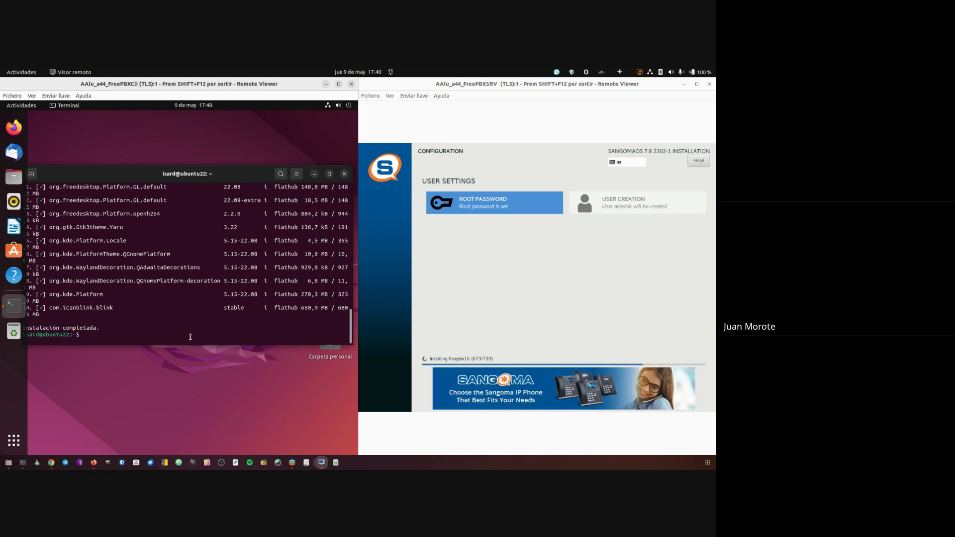
# Paste the Blink run command into the client terminal, recopying it from the slide
pyautogui.rightClick(162, 334)
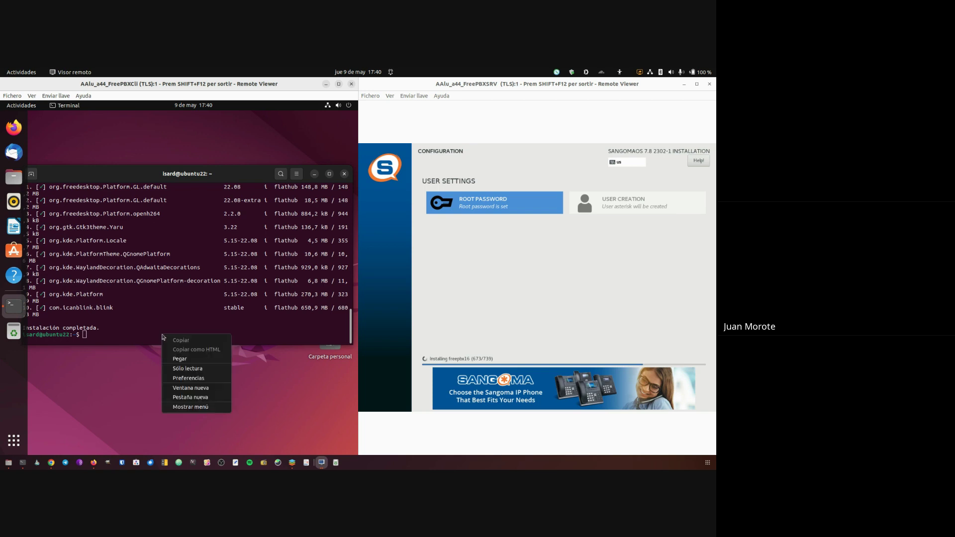
pyautogui.click(177, 359)
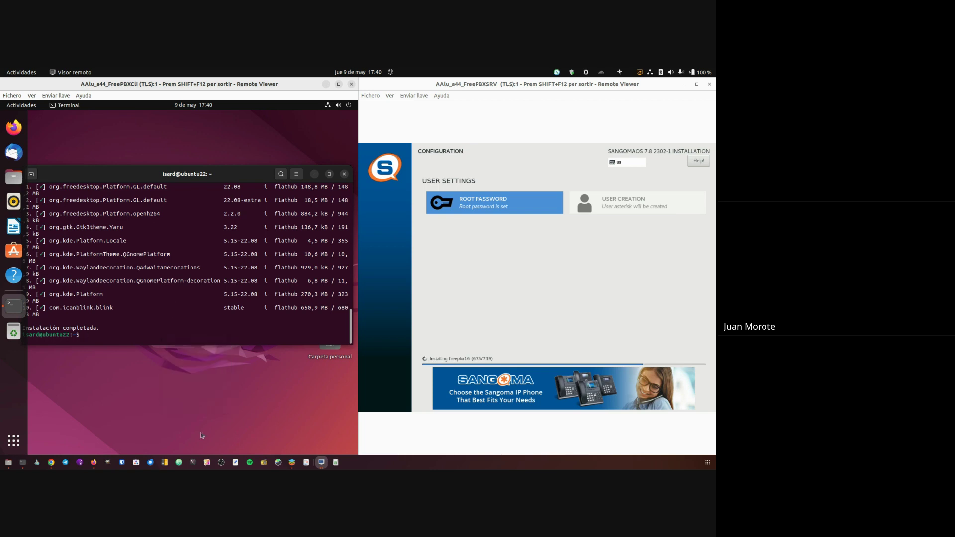
pyautogui.click(292, 463)
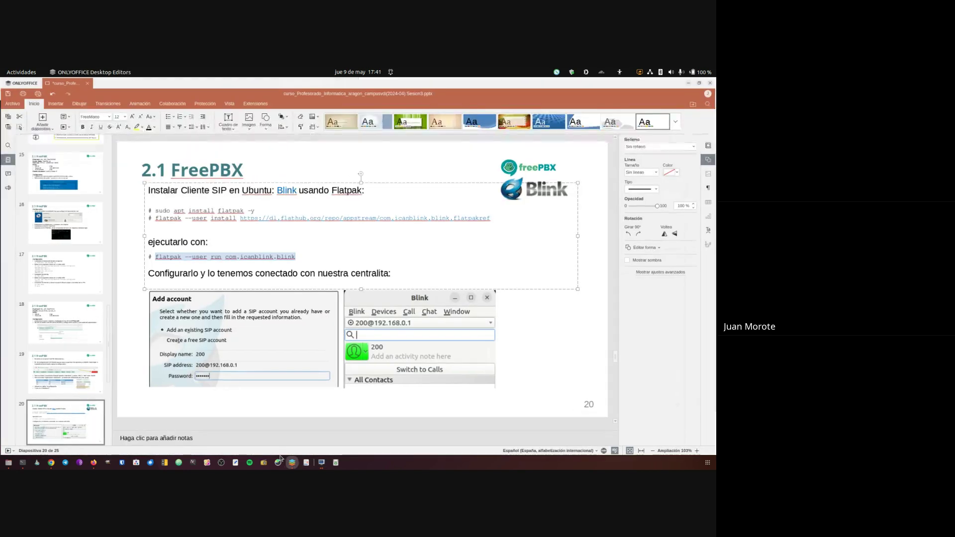
pyautogui.rightClick(210, 258)
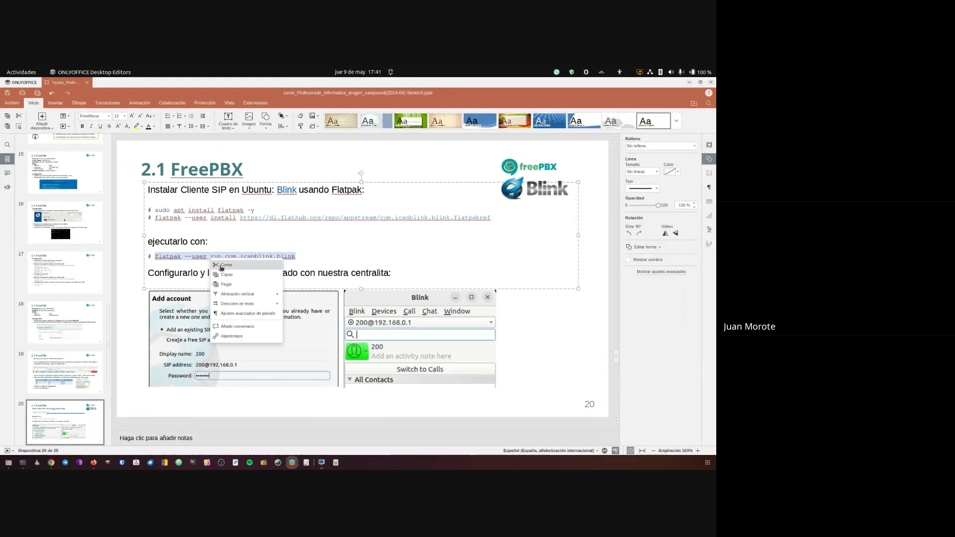
pyautogui.click(223, 275)
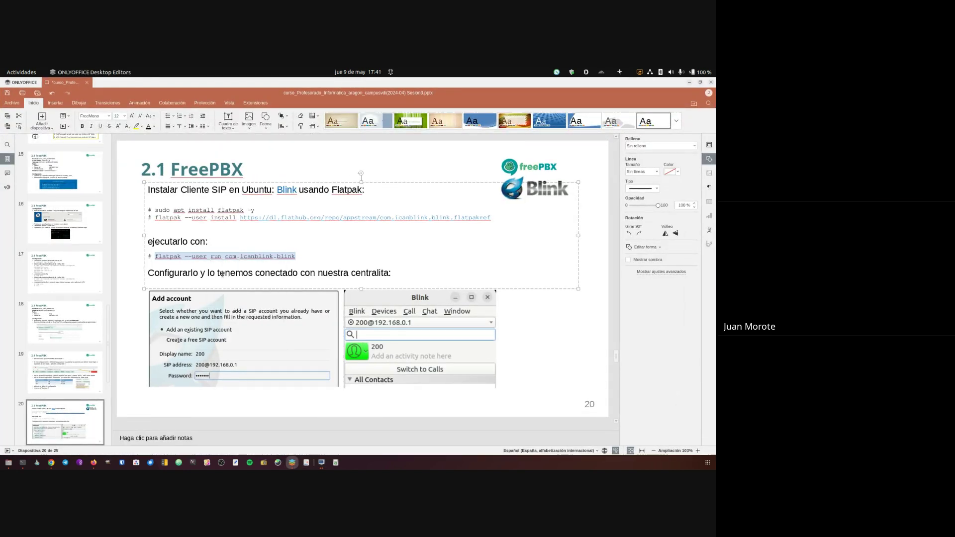
pyautogui.click(689, 82)
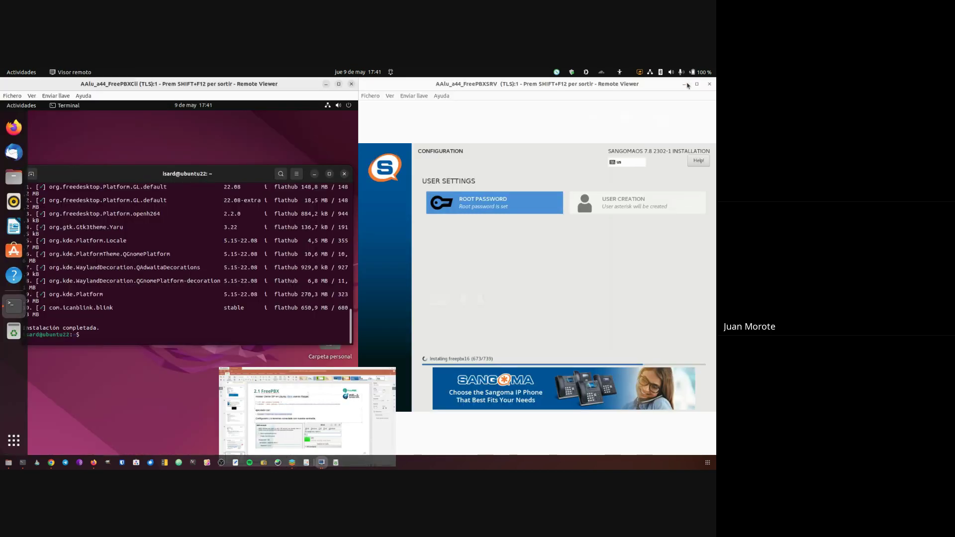
pyautogui.rightClick(216, 322)
pyautogui.click(230, 342)
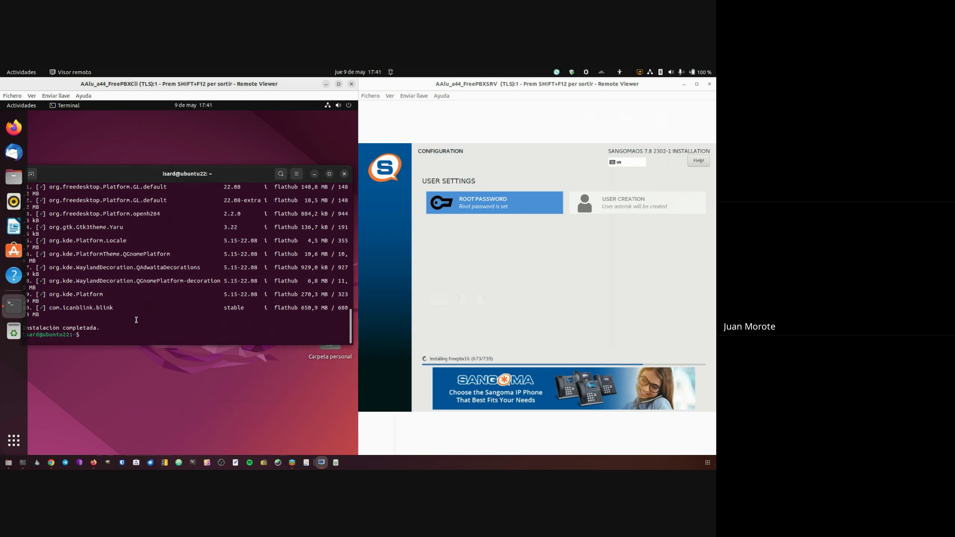
pyautogui.click(292, 462)
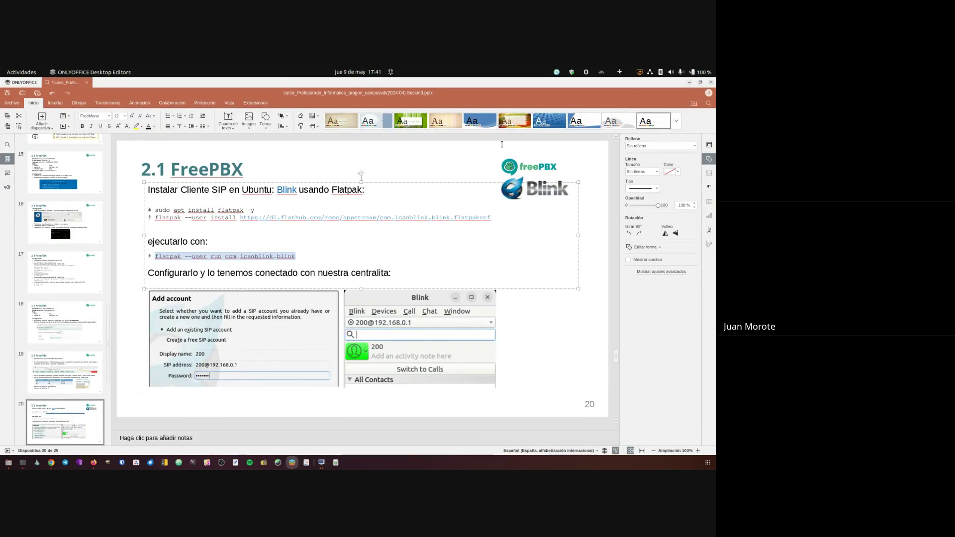
pyautogui.click(689, 82)
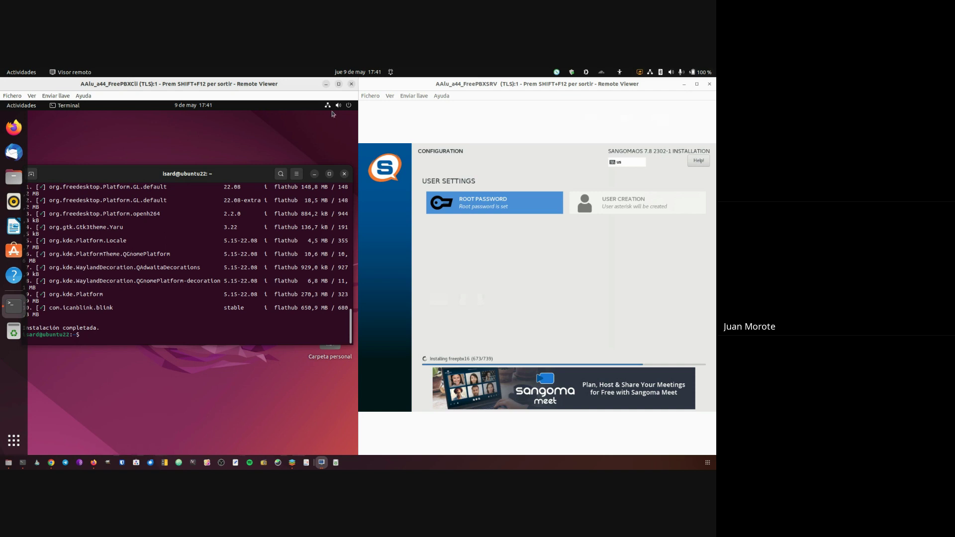
# End the FreePBXCli viewer session and reopen it via SPICE from the IsardVDI Escritorios page
pyautogui.click(352, 84)
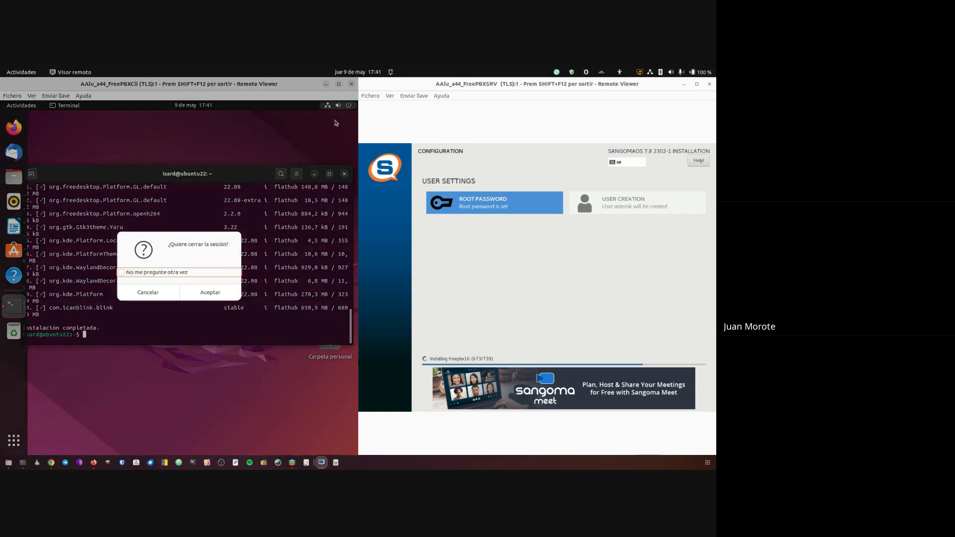
pyautogui.click(221, 288)
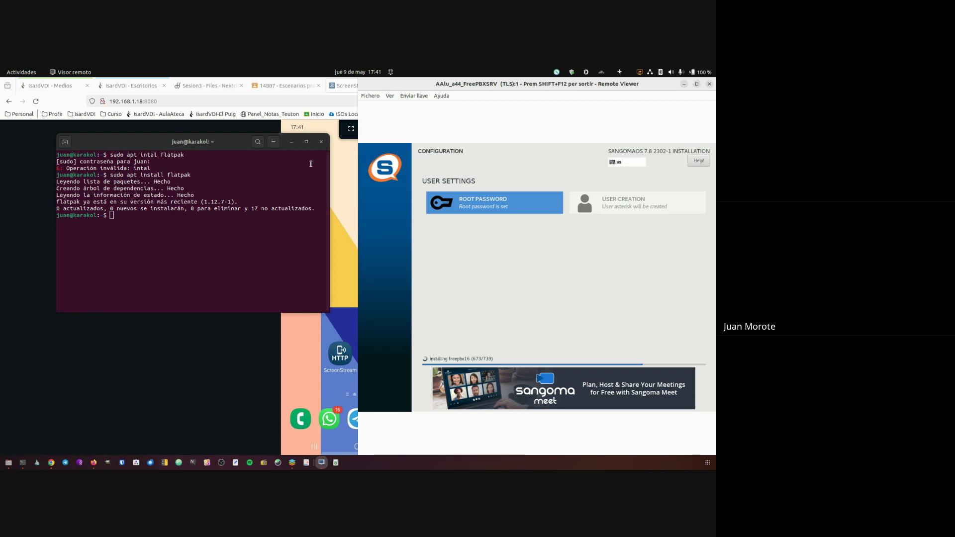
pyautogui.click(321, 141)
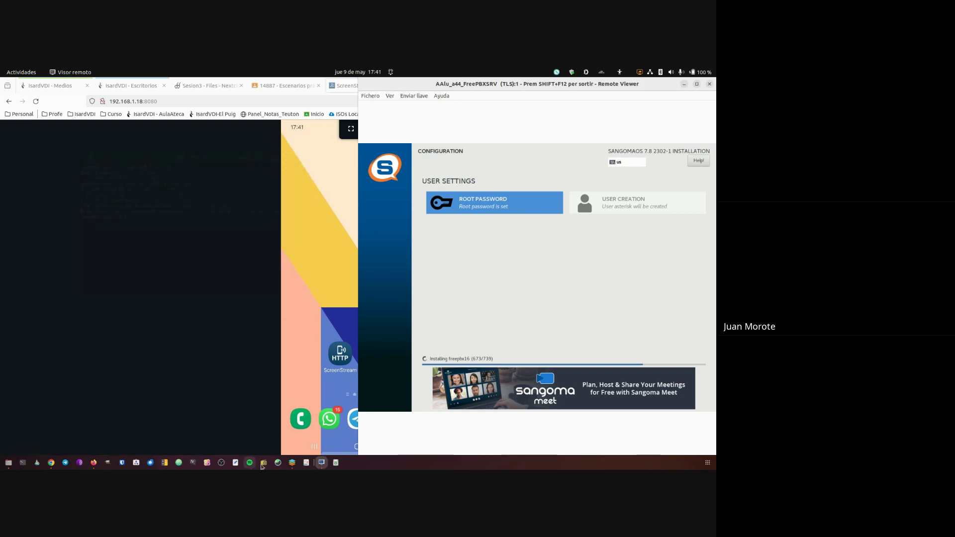
pyautogui.click(92, 463)
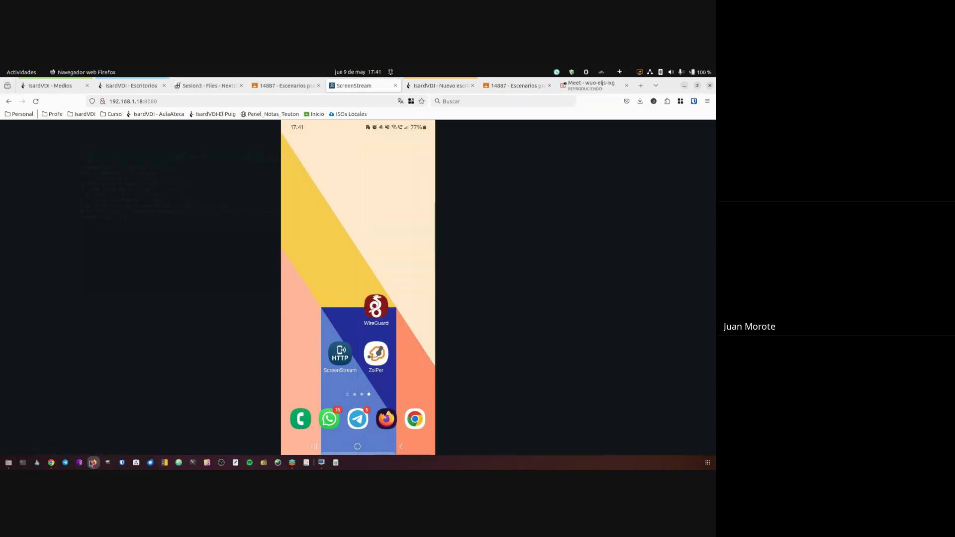
pyautogui.click(91, 463)
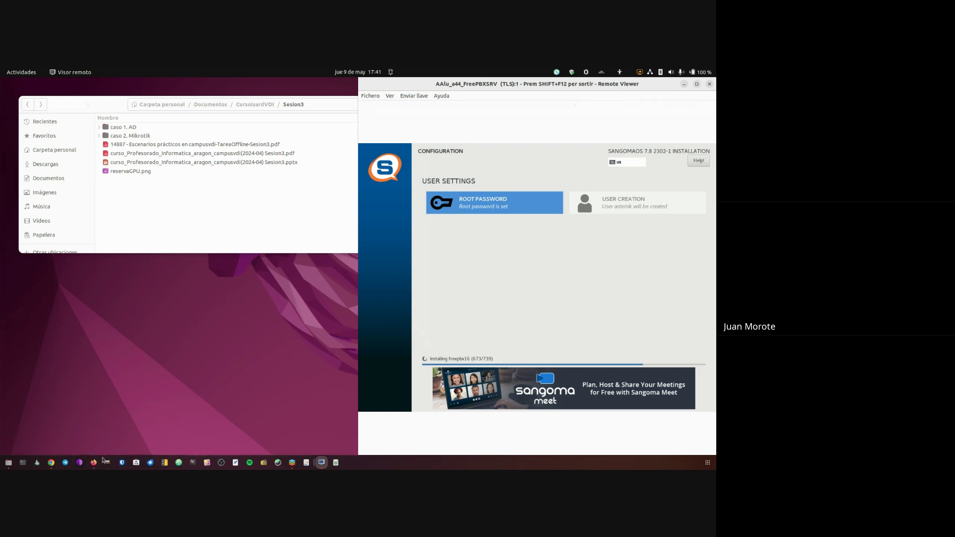
pyautogui.click(94, 463)
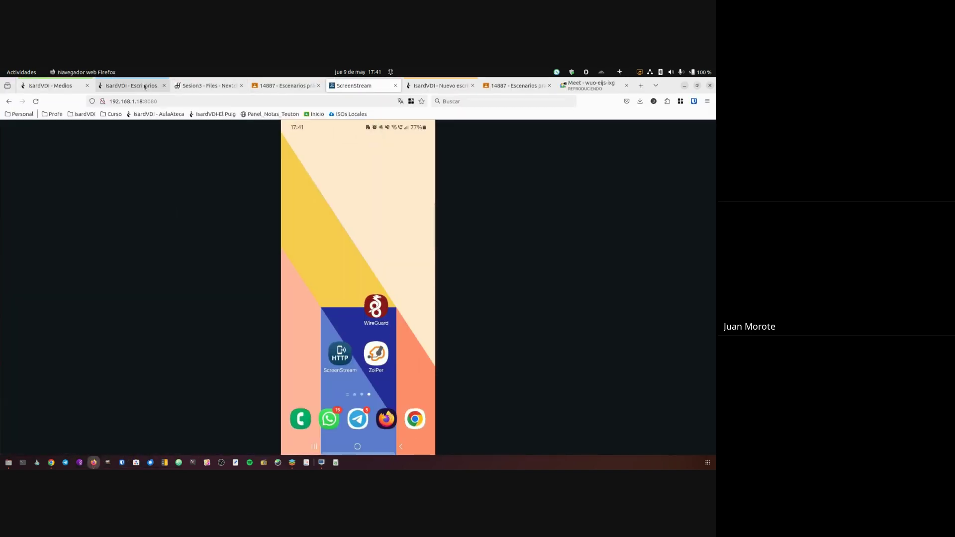
pyautogui.click(130, 85)
pyautogui.click(49, 324)
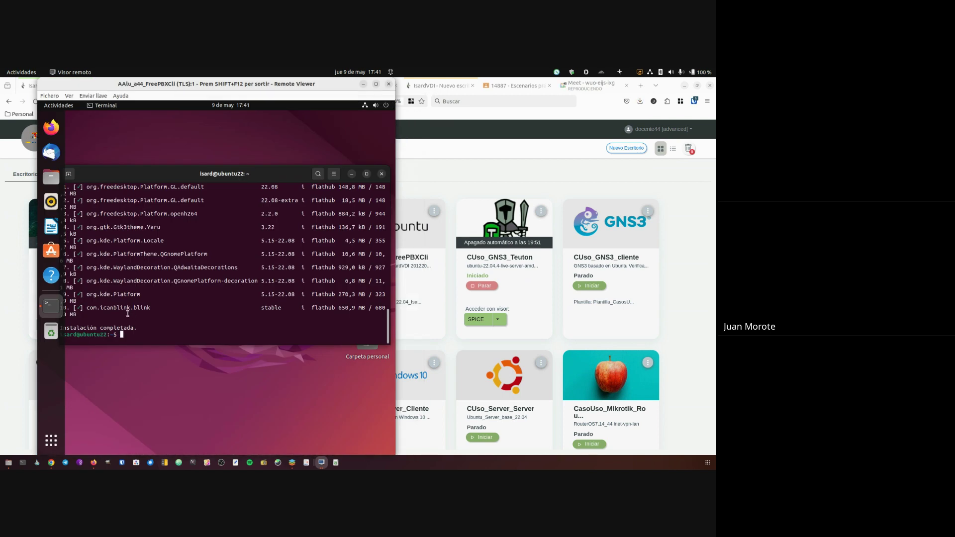
# Replace the old client terminal with a new one and dock the viewer on the left half
pyautogui.click(381, 174)
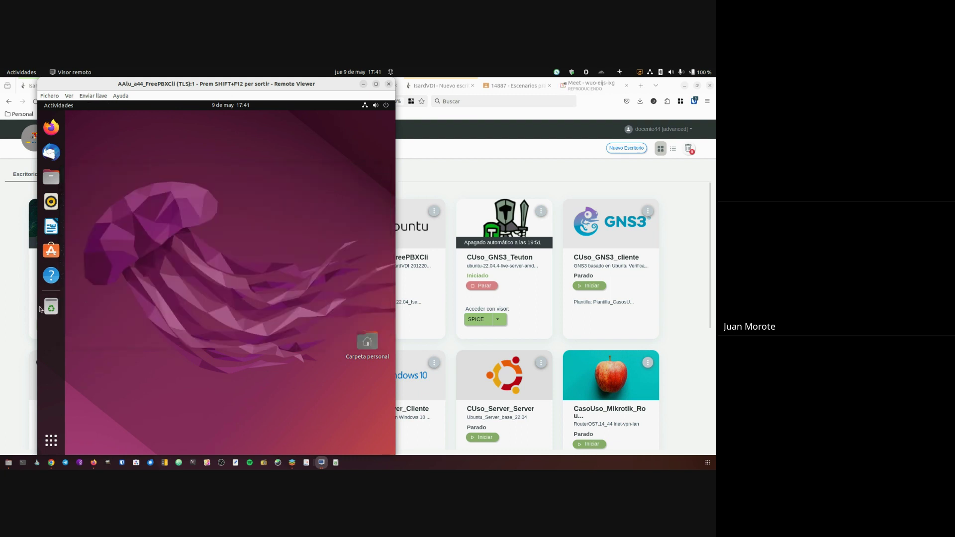
pyautogui.click(51, 440)
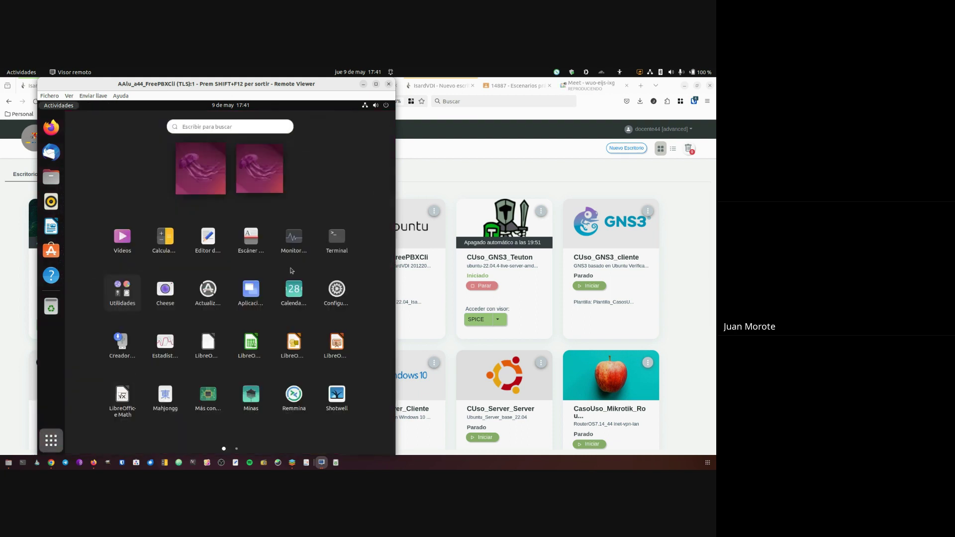
pyautogui.click(334, 239)
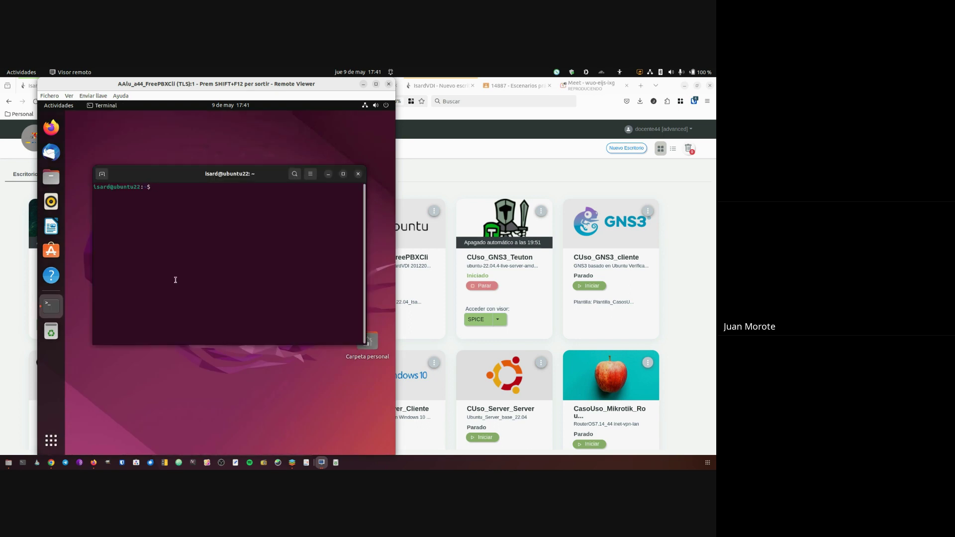
pyautogui.rightClick(171, 281)
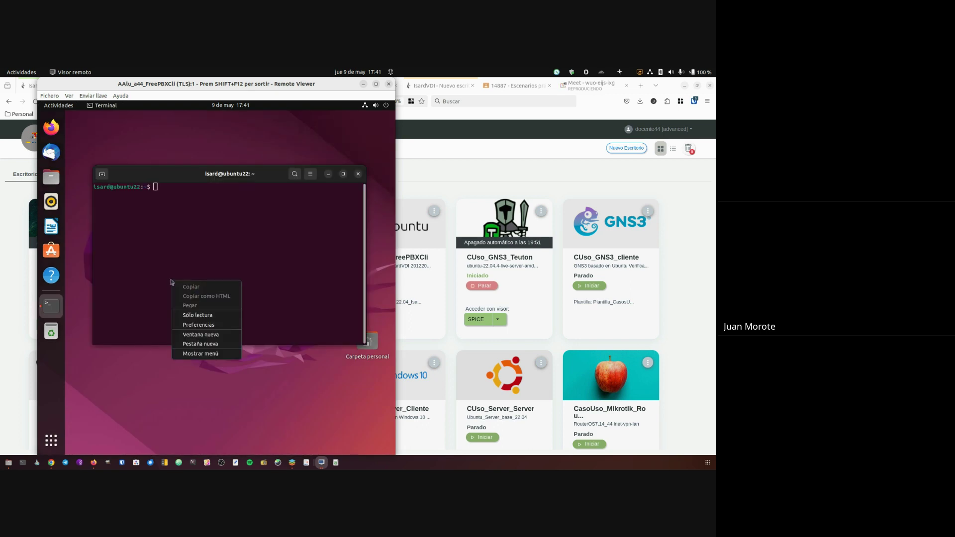
pyautogui.click(208, 219)
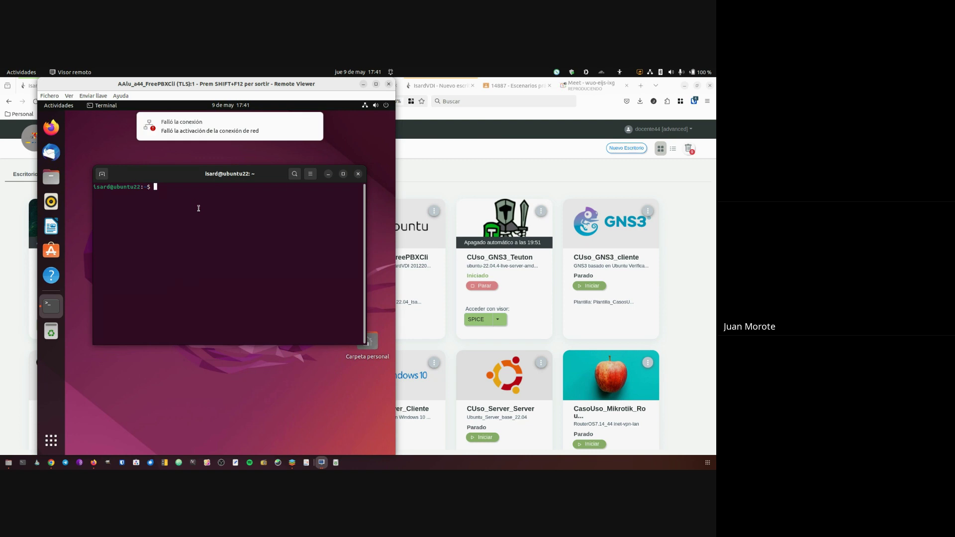
pyautogui.moveTo(270, 87); pyautogui.dragTo(1, 144)
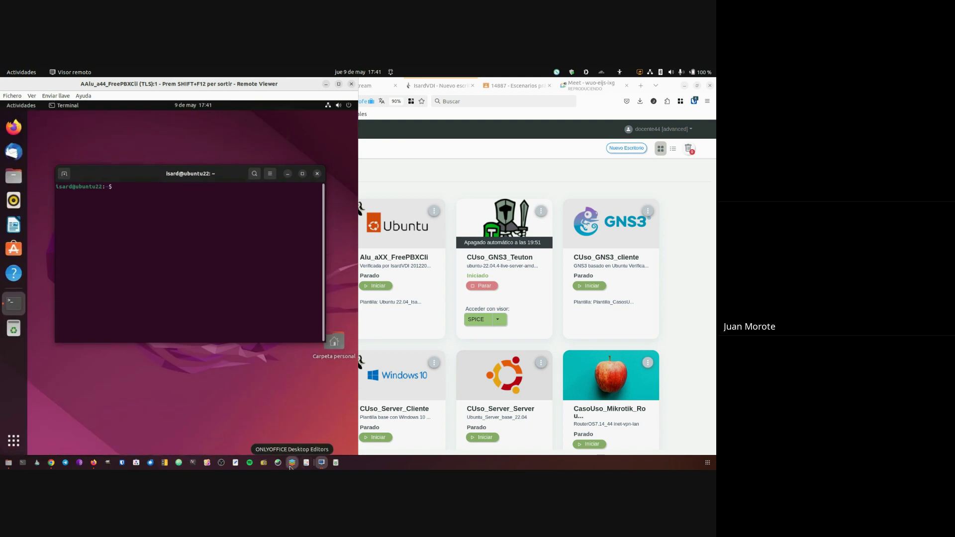
# Copy the Blink run command from the slide and paste it at the new terminal prompt
pyautogui.click(292, 463)
pyautogui.rightClick(221, 259)
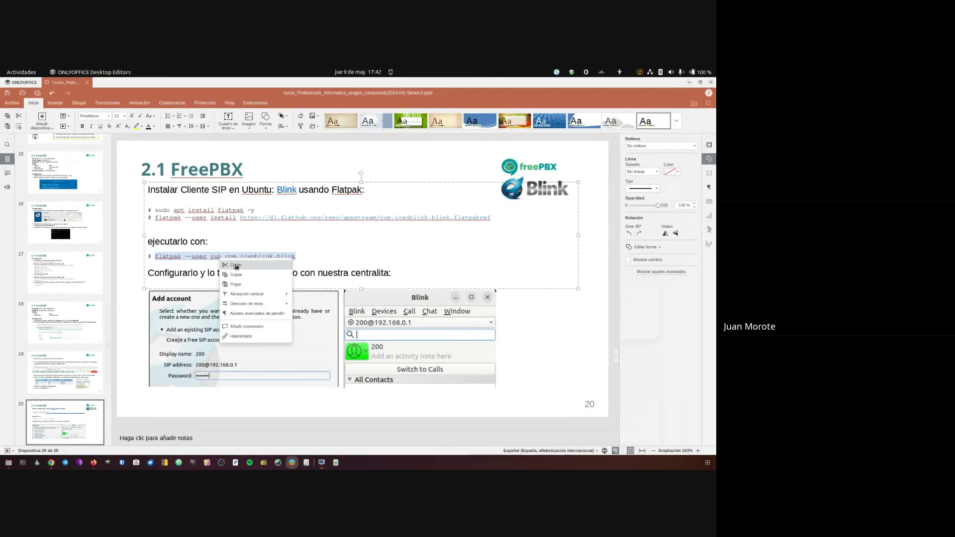
pyautogui.click(243, 279)
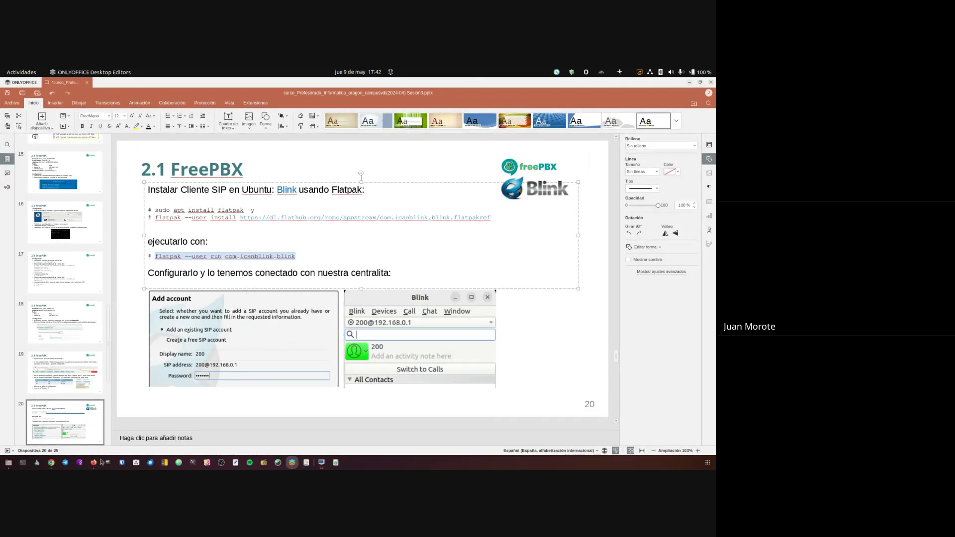
pyautogui.click(102, 463)
pyautogui.write('flatpak --user run com.icanblink.blink')
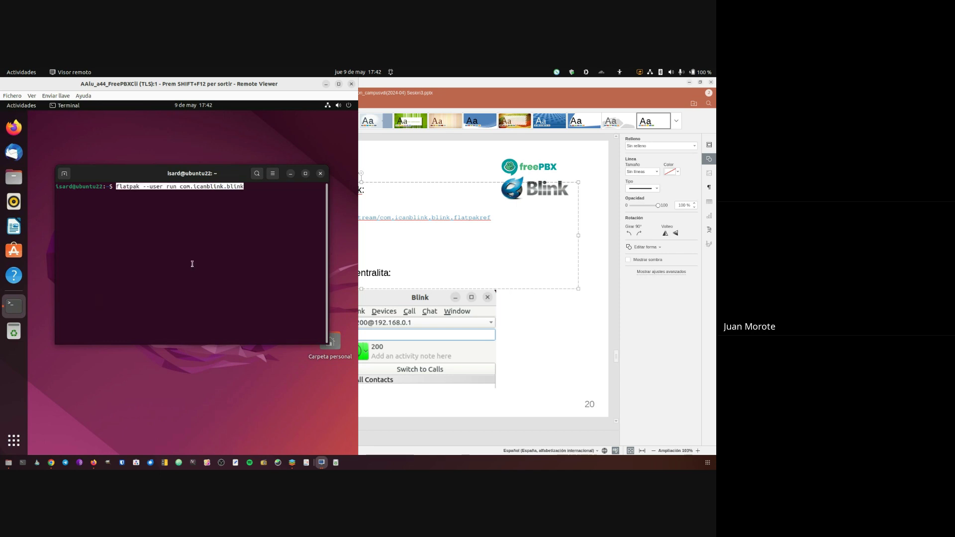
# Launch Blink with flatpak --user run com.icanblink.blink, then bring the FreePBXSRV viewer forward
pyautogui.press('Return')
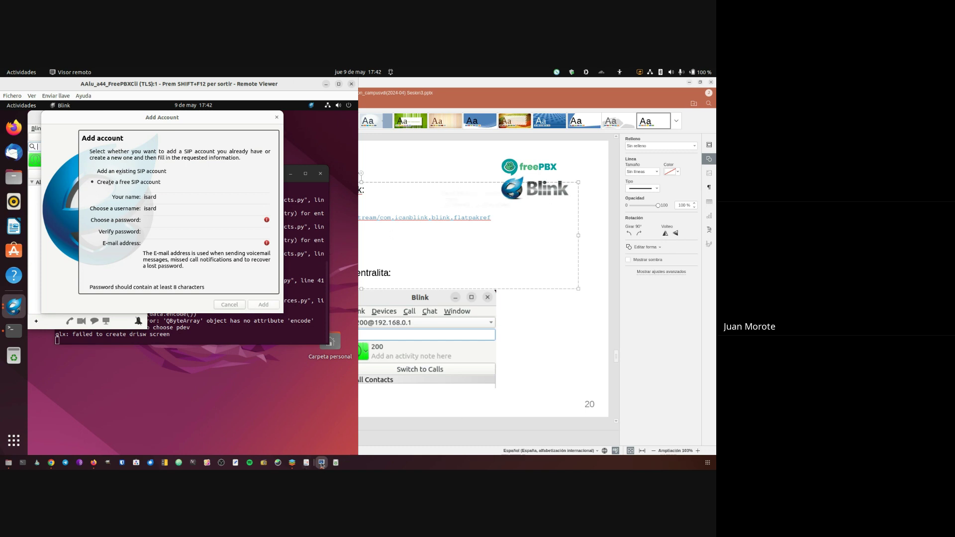
pyautogui.moveTo(321, 465)
pyautogui.click(379, 412)
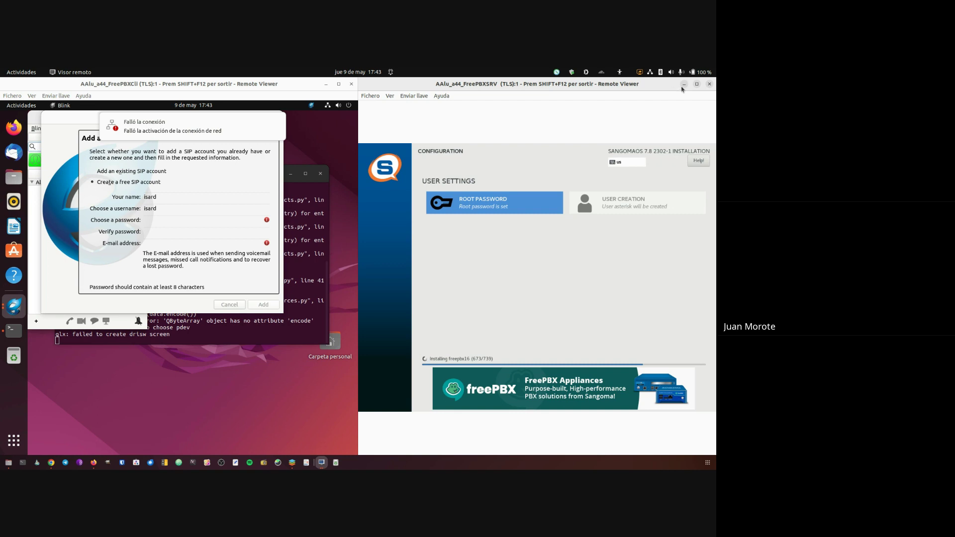
# Start Alu_a44_FreePBXSRV, stop AAlu_a44_FreePBXSRV, and place the server's SPICE viewer on the right half
pyautogui.click(686, 84)
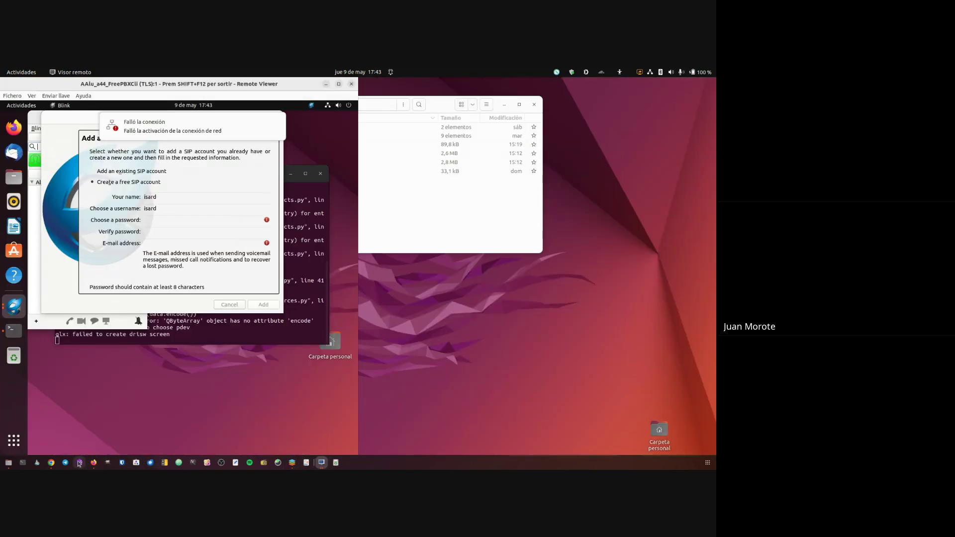
pyautogui.click(94, 463)
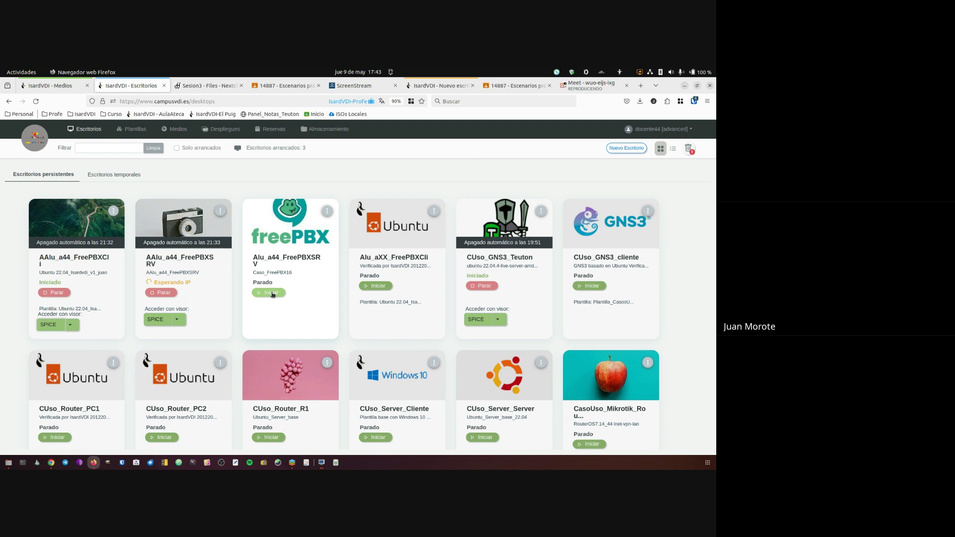
pyautogui.click(271, 293)
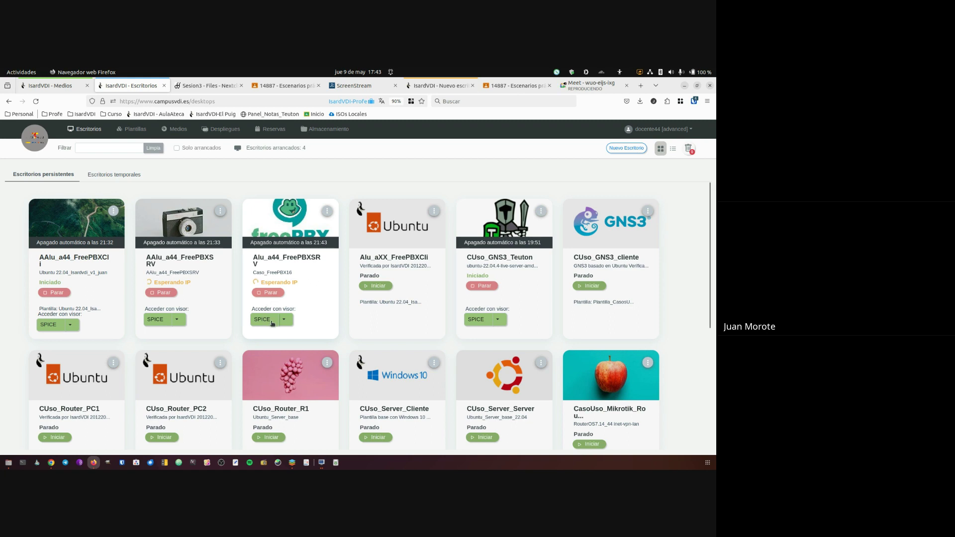
pyautogui.click(165, 294)
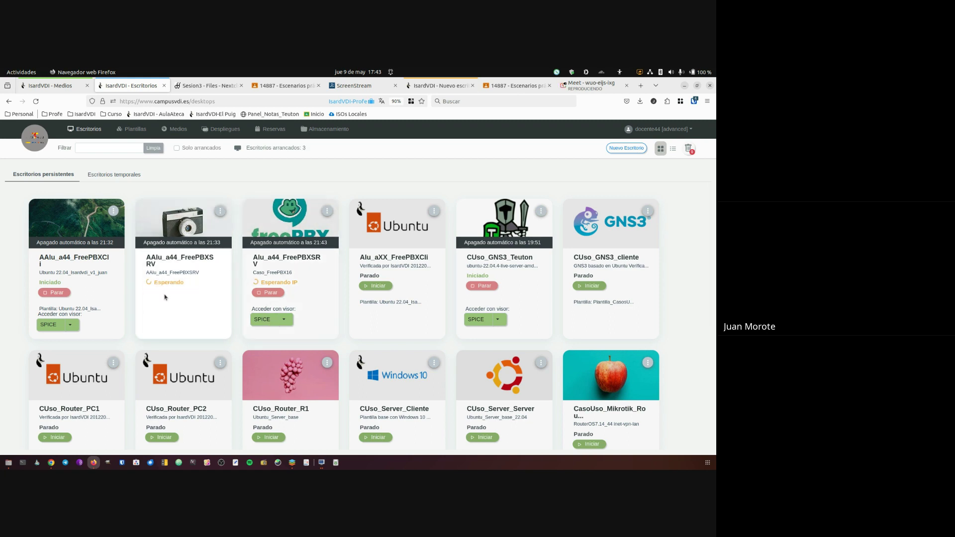
pyautogui.click(271, 321)
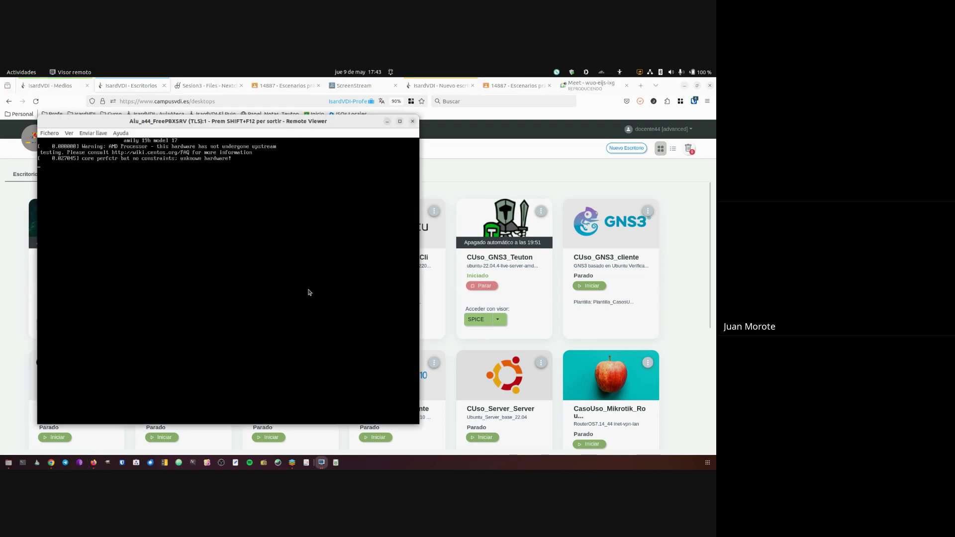
pyautogui.moveTo(212, 125); pyautogui.dragTo(713, 134)
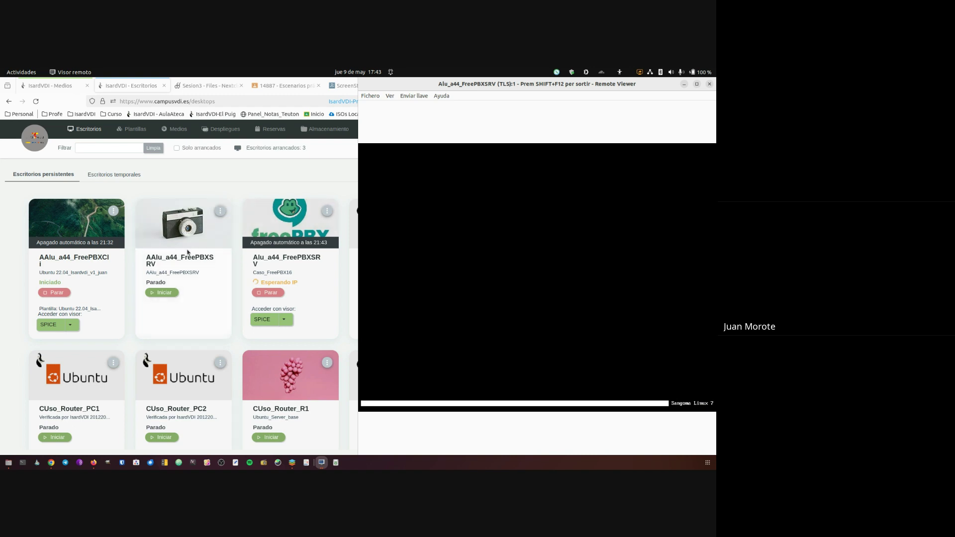
# Edit AAlu_a44_FreePBXSRV to boot from Hard Disk and remove the FreePBX_16 ISO
pyautogui.click(220, 211)
pyautogui.click(220, 227)
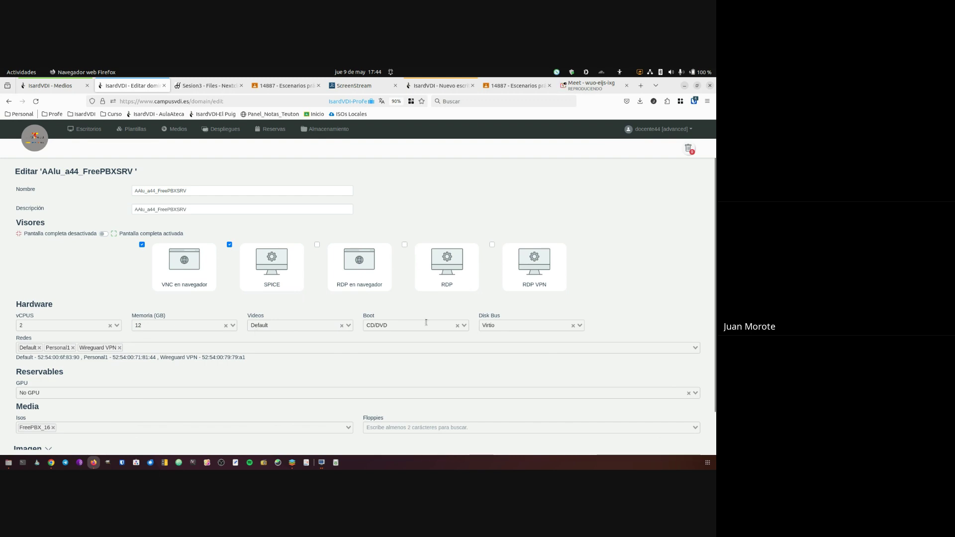
pyautogui.click(457, 327)
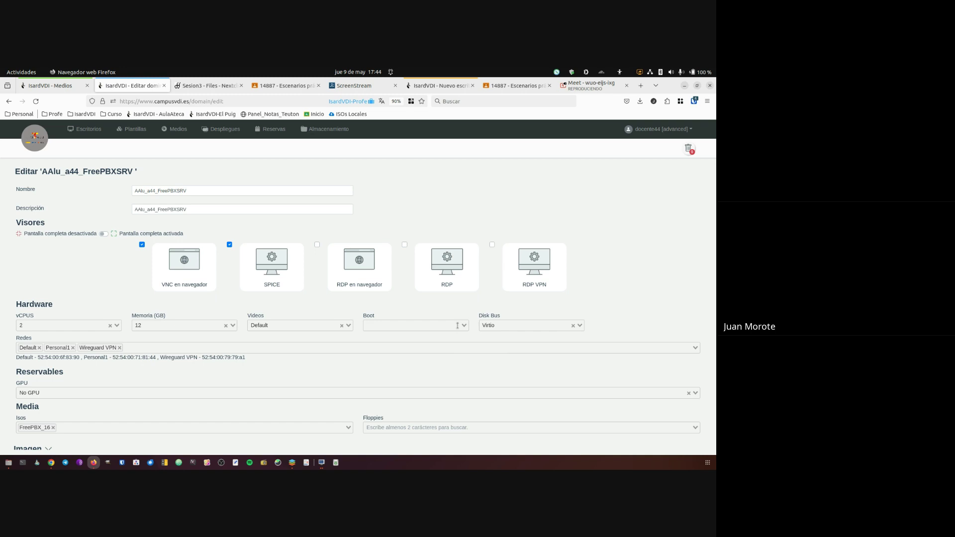
pyautogui.click(457, 326)
pyautogui.click(440, 345)
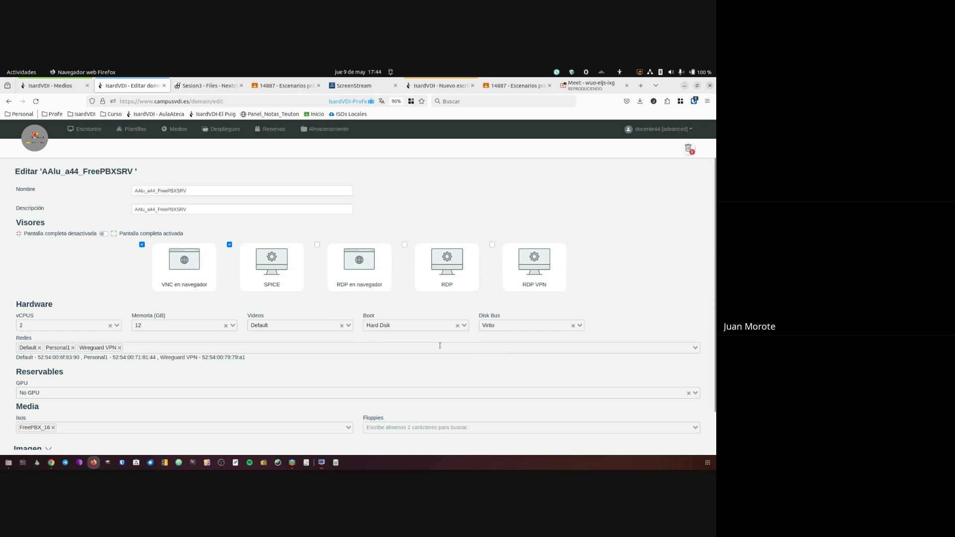
pyautogui.click(54, 427)
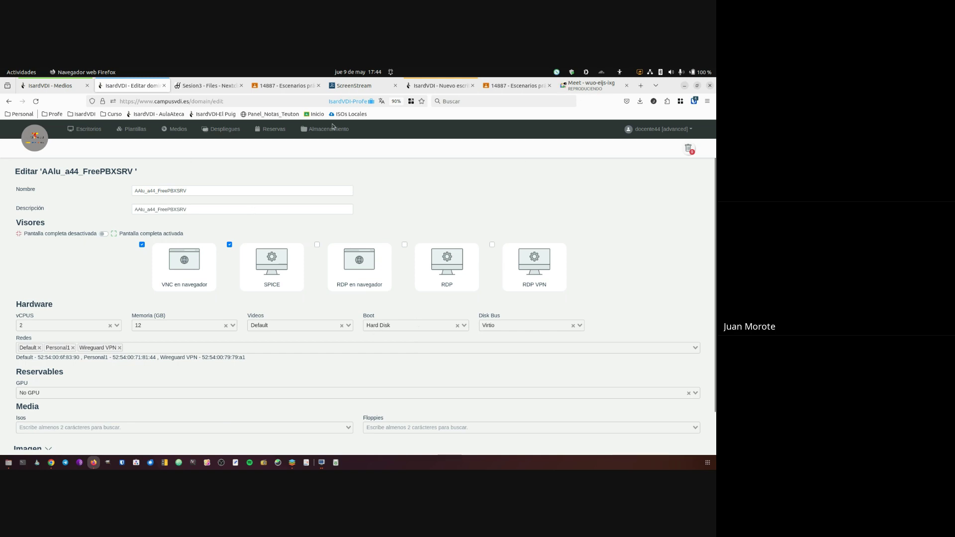
pyautogui.click(9, 101)
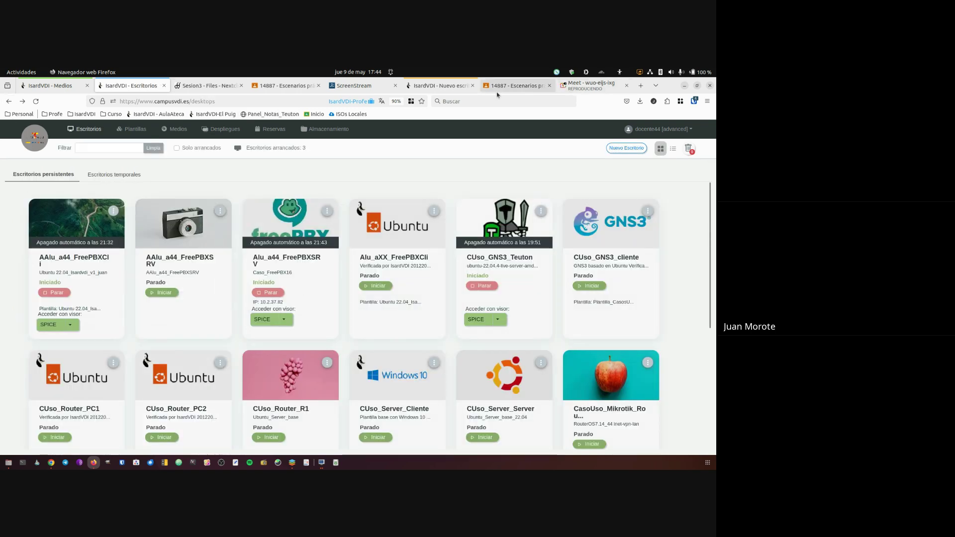
# Log in as root on the FreePBX server console and begin typing a nano command
pyautogui.moveTo(322, 463)
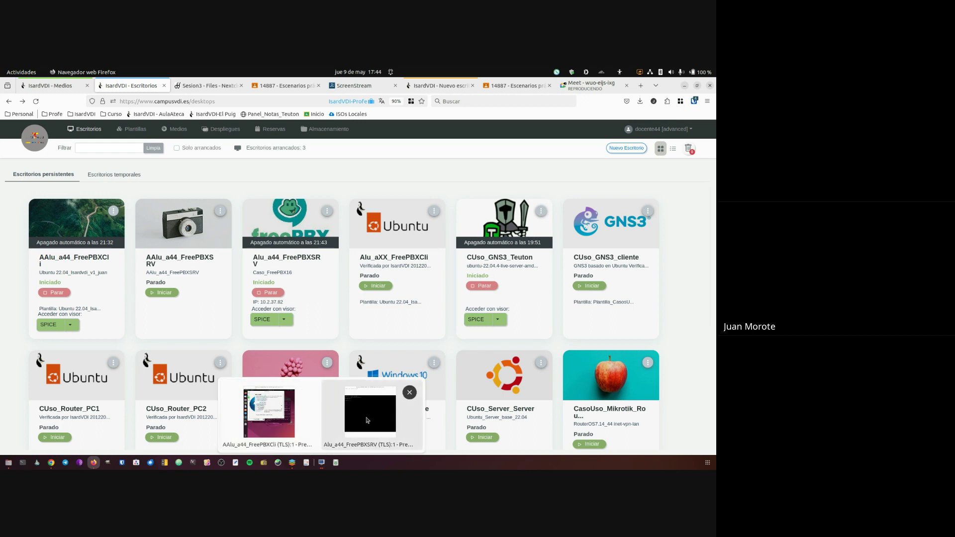
pyautogui.click(367, 421)
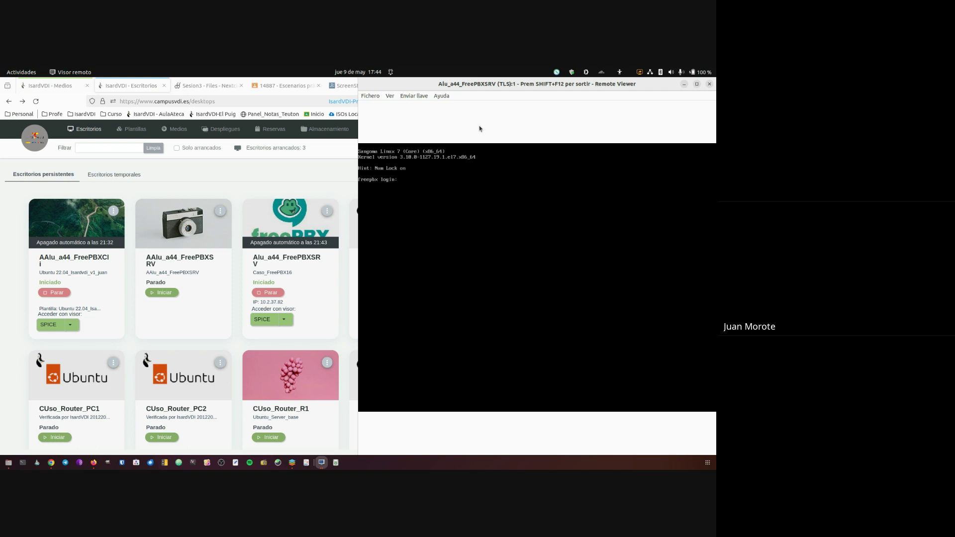
pyautogui.write('root')
pyautogui.press('Return')
pyautogui.press('Return')
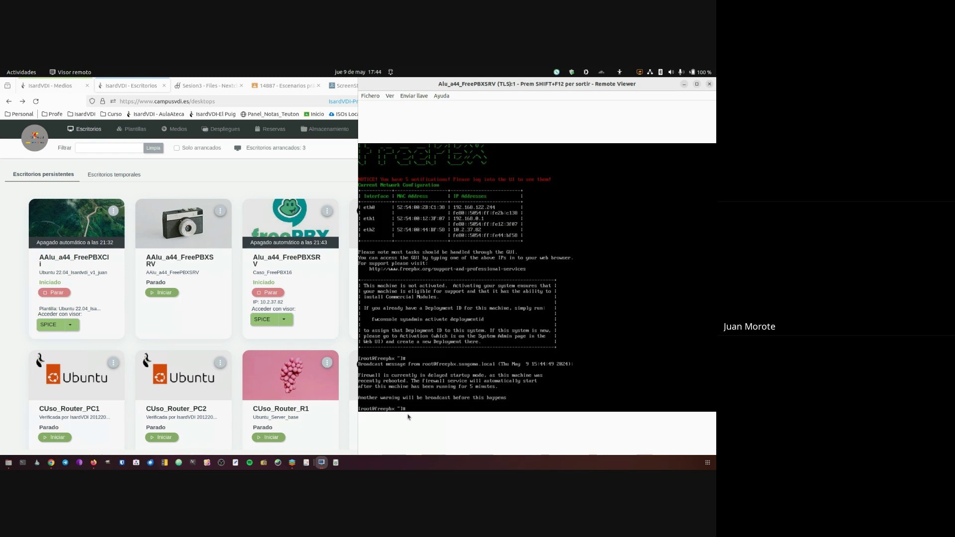
pyautogui.press('Return')
pyautogui.press('Return')
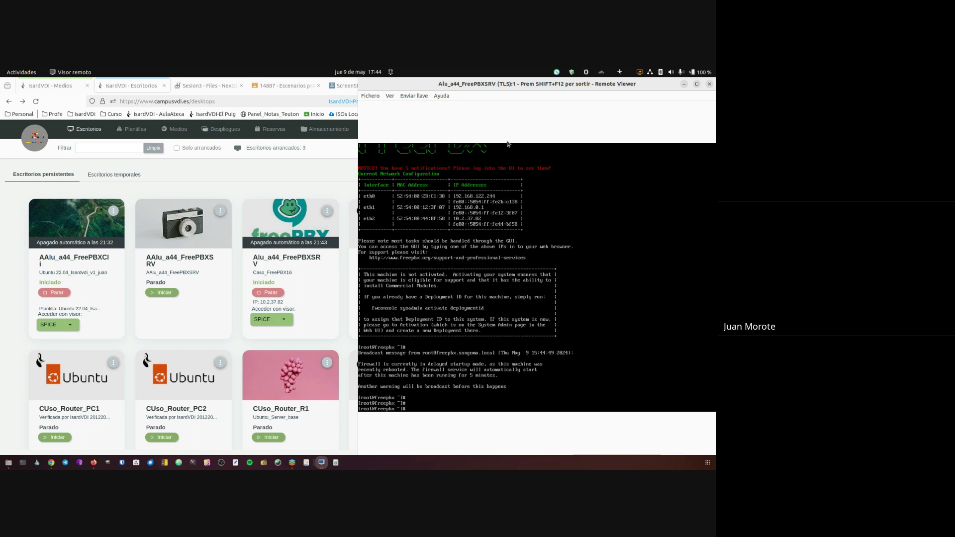
pyautogui.write('nano /etc/sysc')
# Open /etc/sysconfig/network-scripts/ifcfg-eth2 in nano using Tab completion
pyautogui.press('Tab')
pyautogui.write('netw')
pyautogui.press('Tab')
pyautogui.write('-')
pyautogui.press('Tab')
pyautogui.write('ifc')
pyautogui.press('Tab')
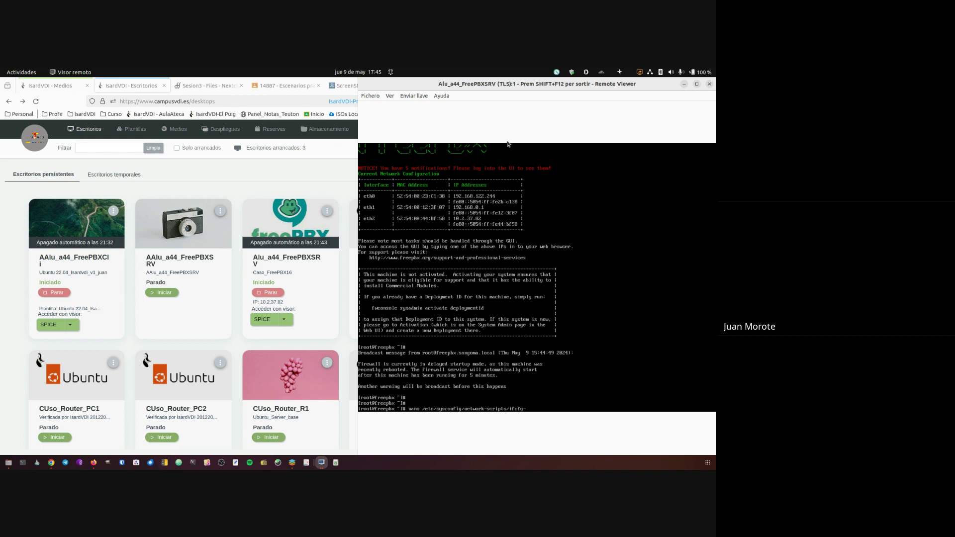
pyautogui.write('eth2')
pyautogui.press('Return')
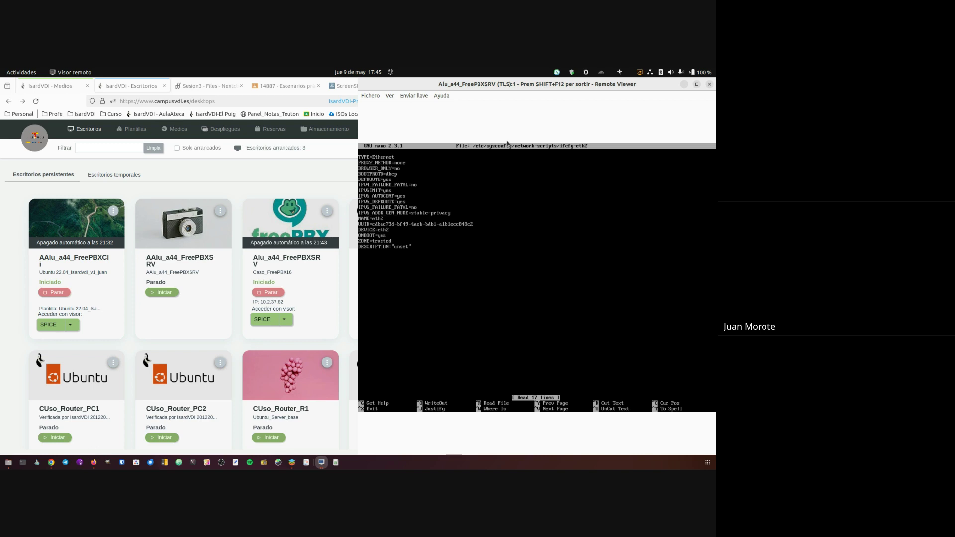
# Exit, then open ifcfg-eth1 to confirm static 192.168.0.1/255.255.255.0 and exit again
pyautogui.hotkey('ctrl', 'x')
pyautogui.press('Up')
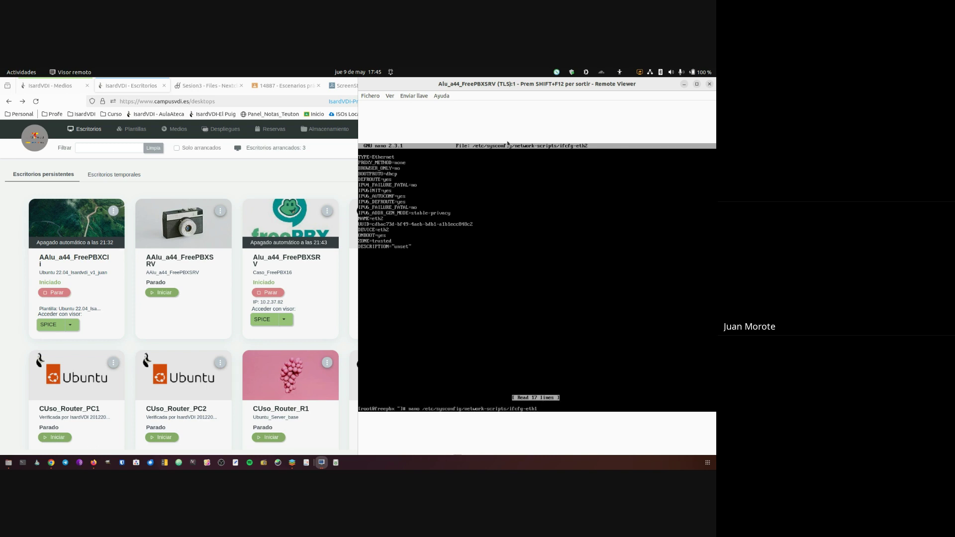
pyautogui.press('Return')
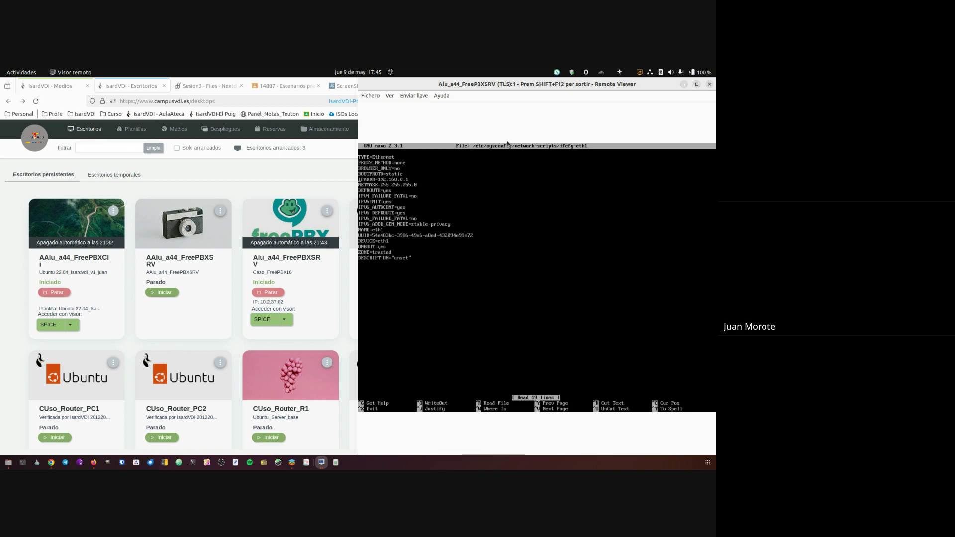
pyautogui.hotkey('ctrl', 'x')
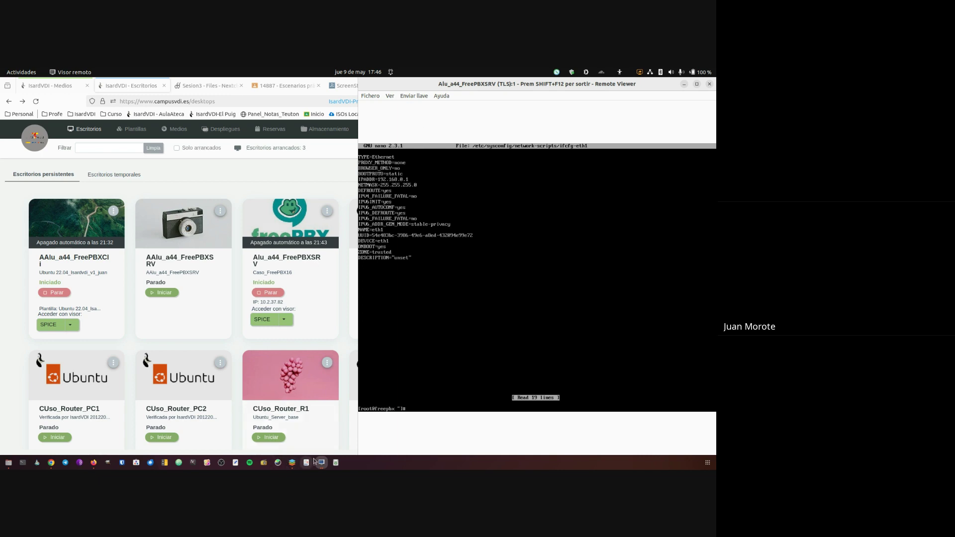
# Launch Firefox on the Ubuntu client, maximize it, and load 192.168.0.1
pyautogui.moveTo(321, 463)
pyautogui.click(283, 426)
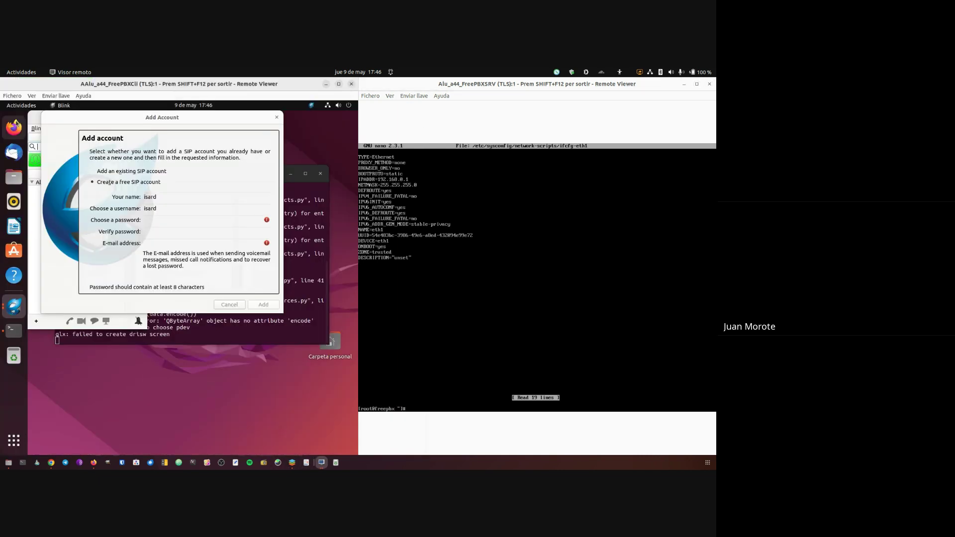
pyautogui.click(14, 128)
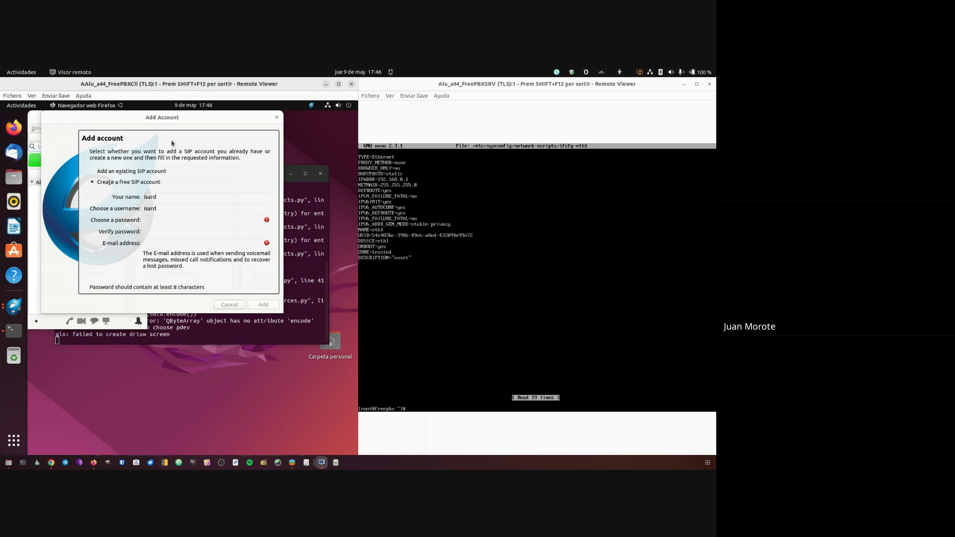
pyautogui.click(340, 84)
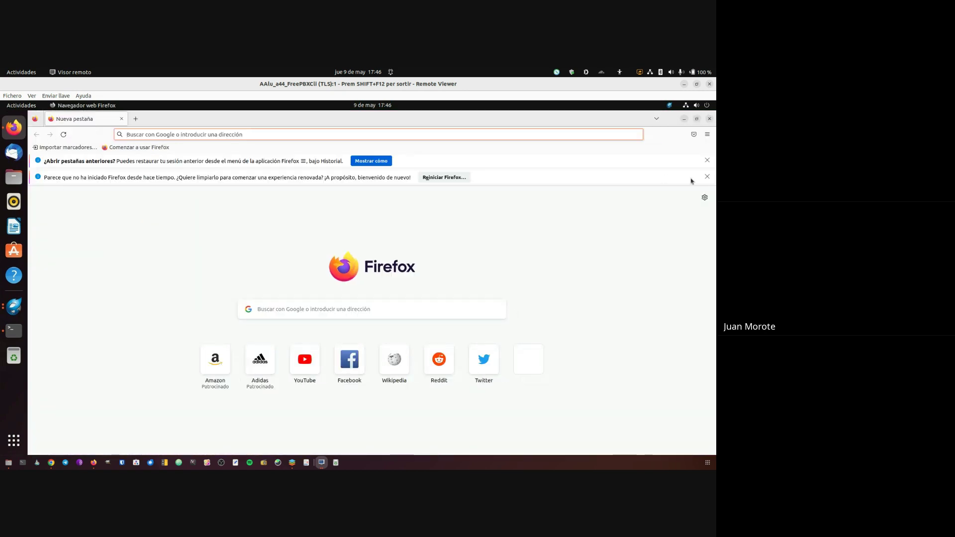
pyautogui.click(707, 176)
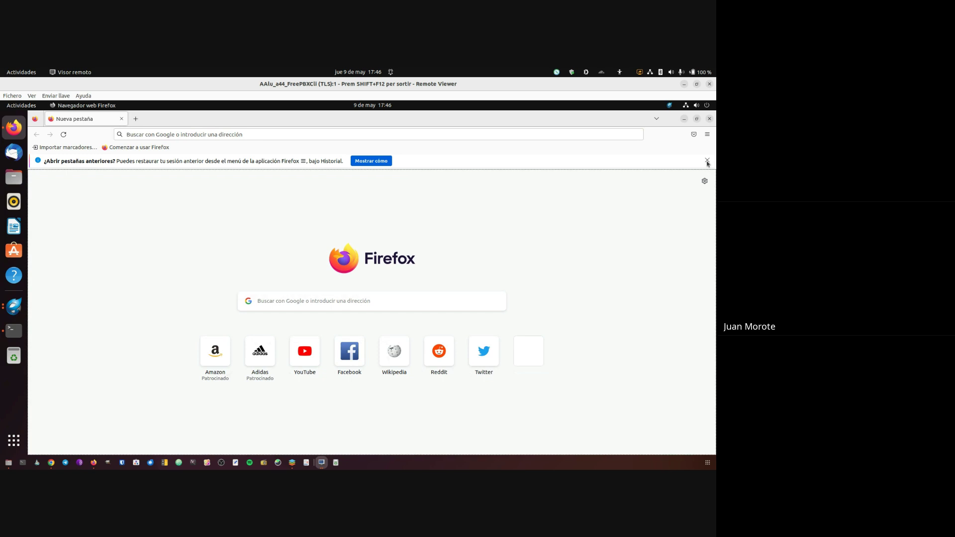
pyautogui.click(340, 132)
pyautogui.write('192')
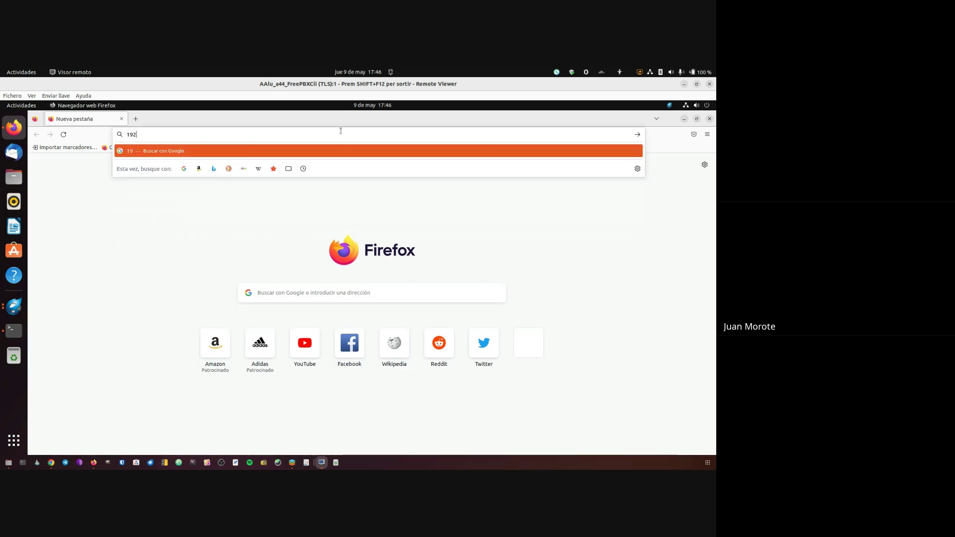
pyautogui.write('.168.0.1')
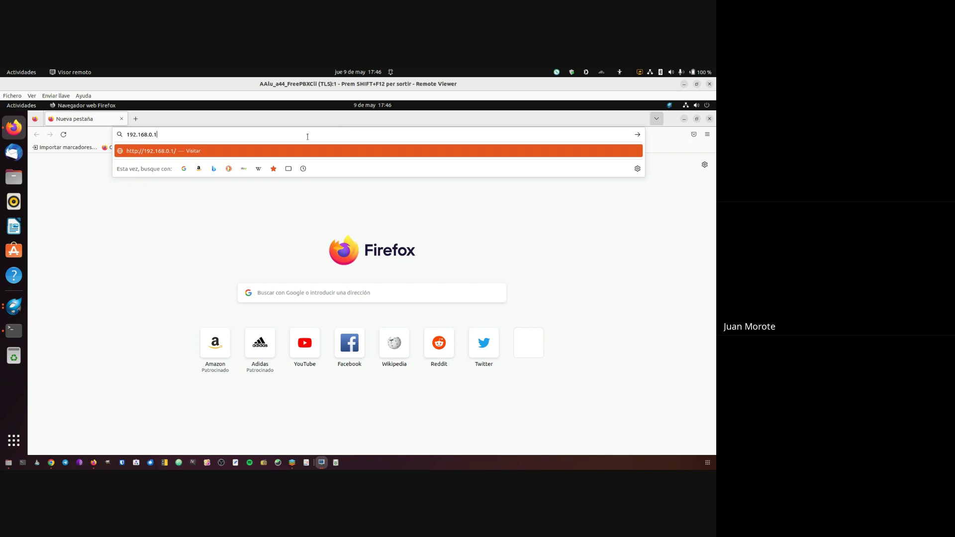
pyautogui.press('Return')
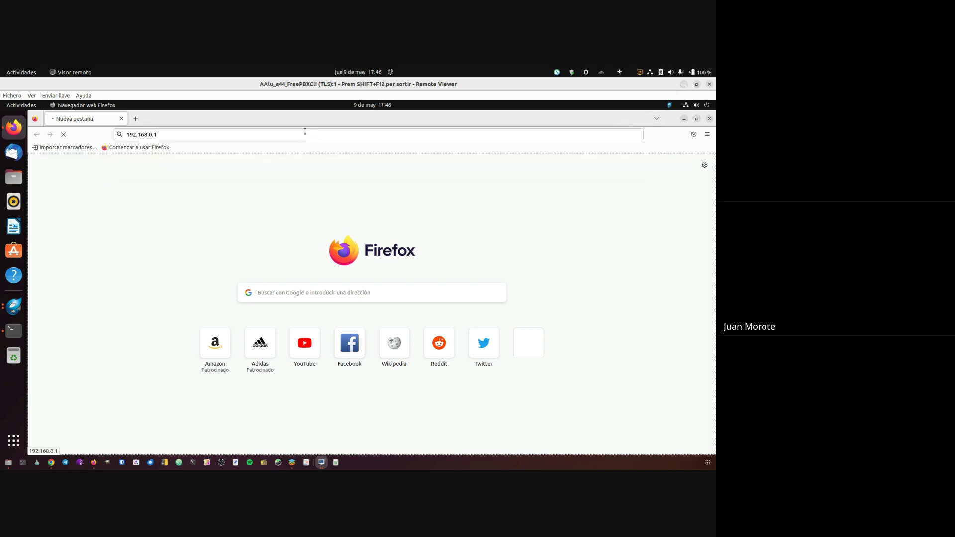
# Open the client's Network settings and inspect the first wired connection's IPv4 settings
pyautogui.click(686, 106)
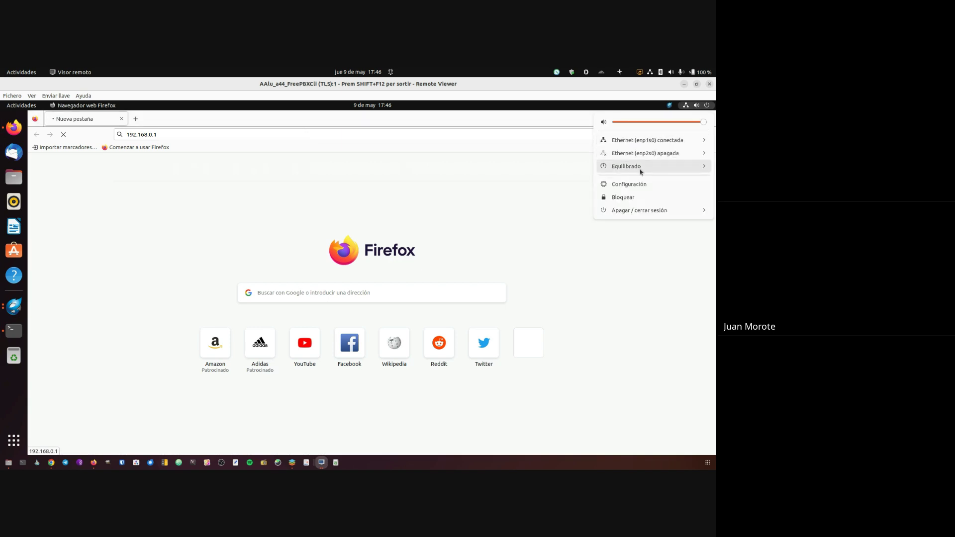
pyautogui.click(650, 184)
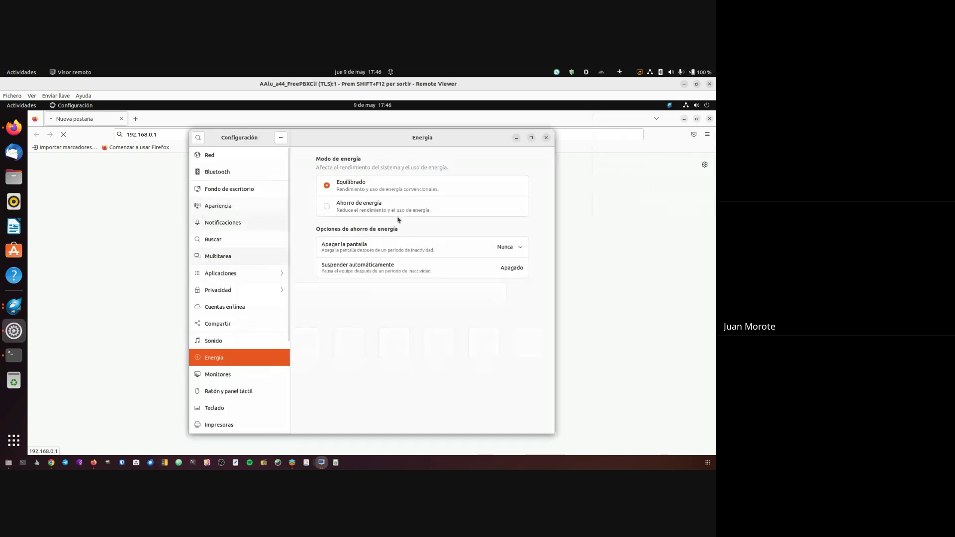
pyautogui.click(223, 156)
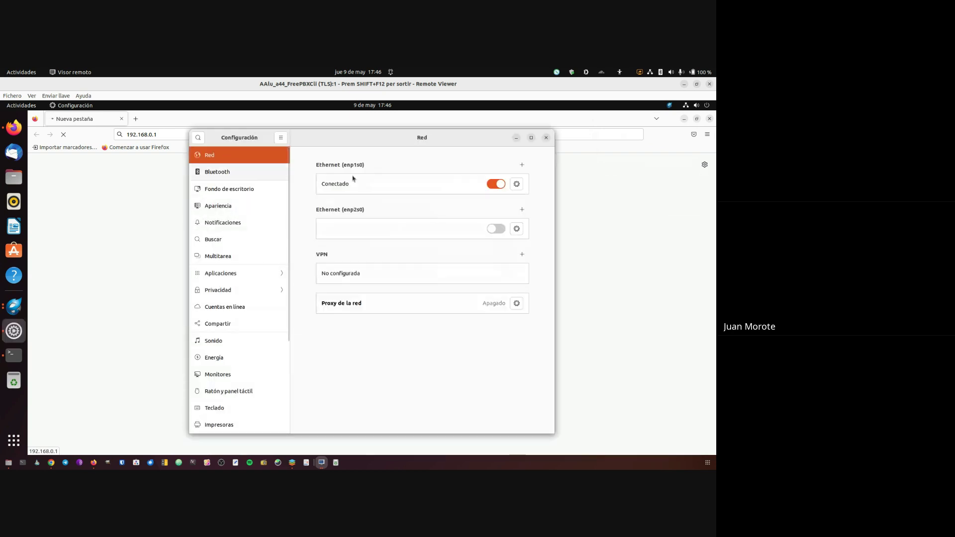
pyautogui.click(518, 185)
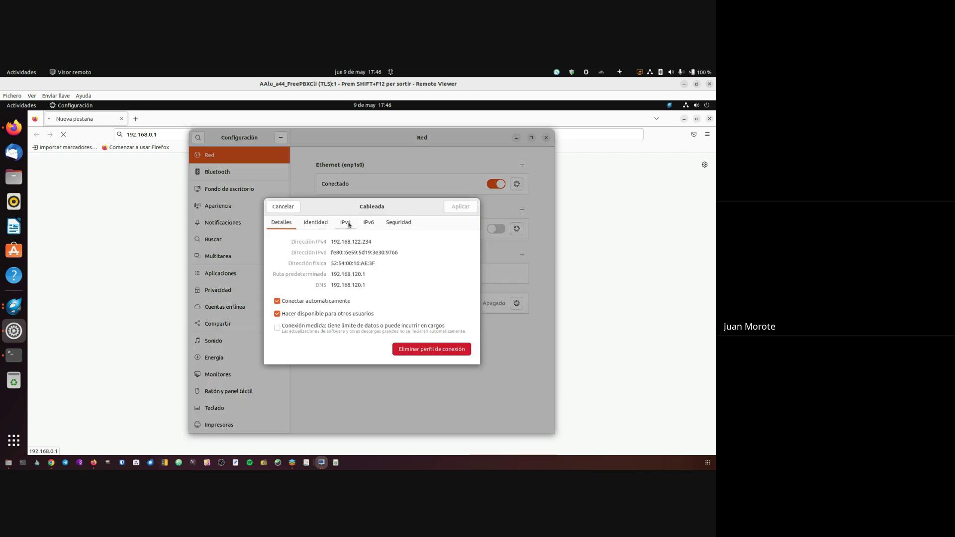
pyautogui.click(347, 223)
pyautogui.click(293, 206)
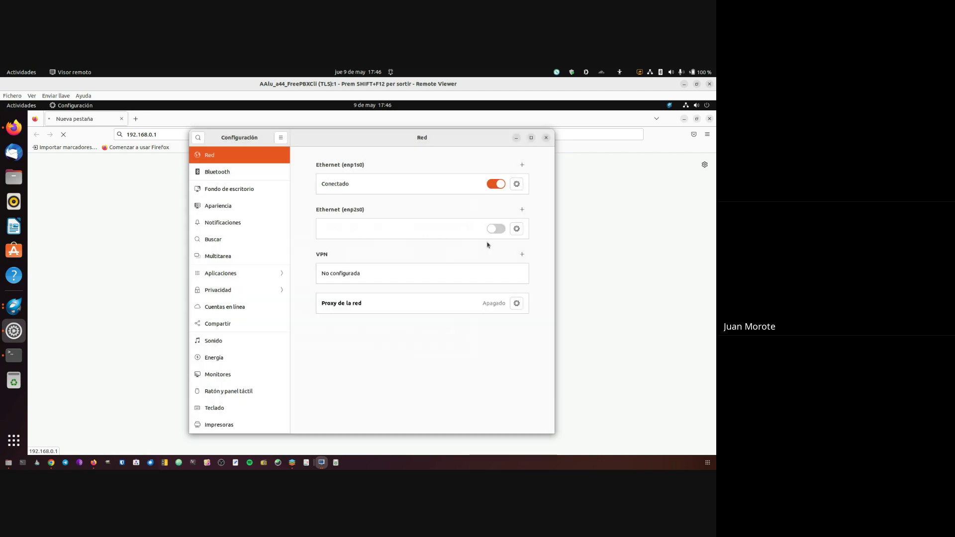
# Set enp2s0 to manual IPv4 192.168.0.2 with netmask 255.255.255.0, apply, and reconnect it
pyautogui.click(518, 230)
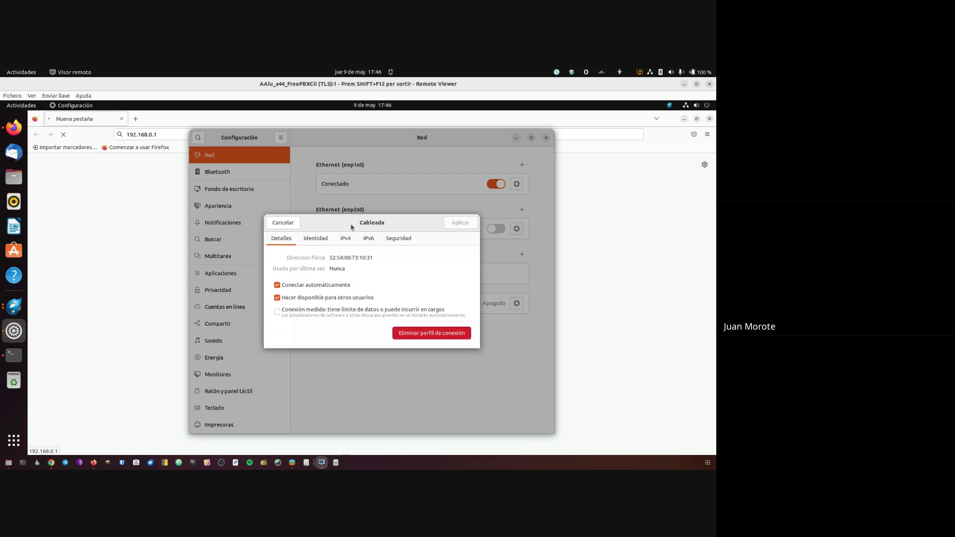
pyautogui.click(351, 239)
pyautogui.click(334, 271)
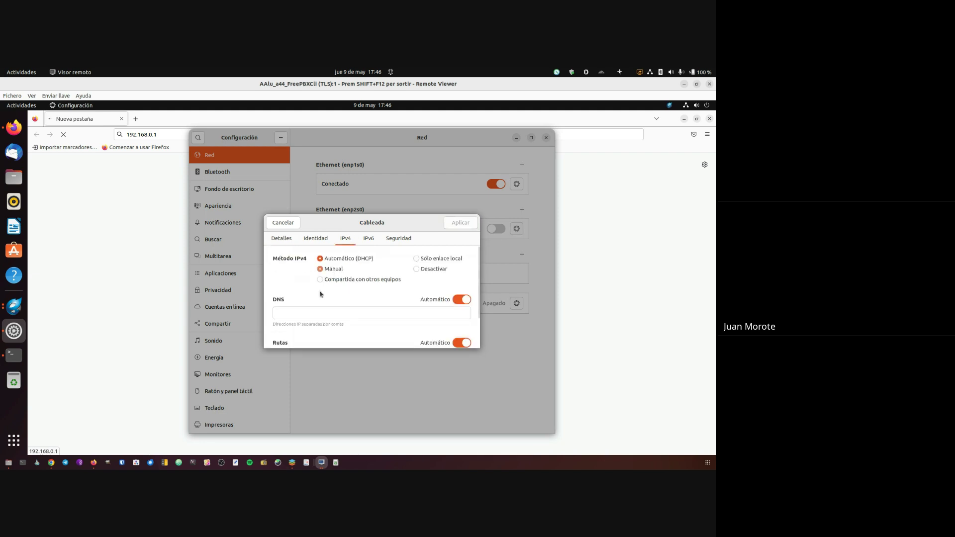
pyautogui.click(304, 317)
pyautogui.write('192.168.0.')
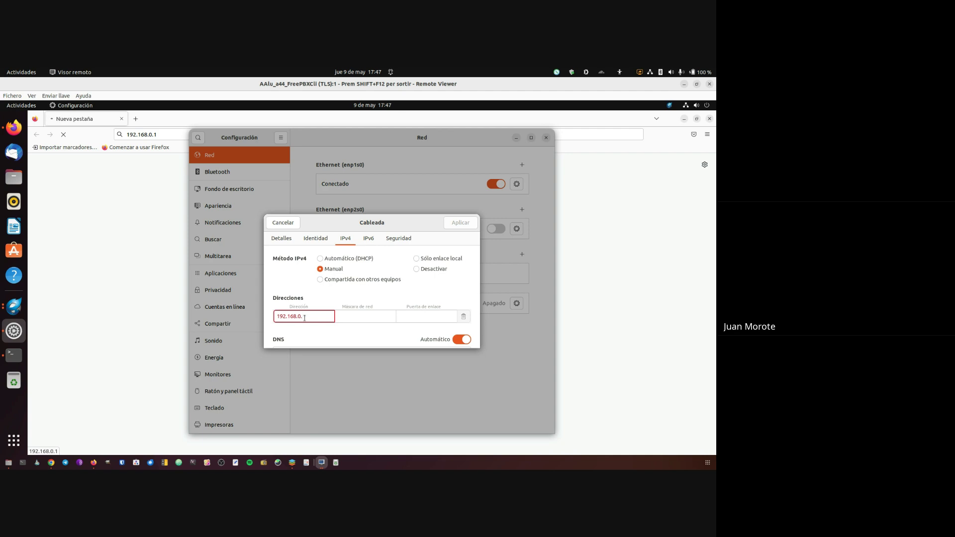
pyautogui.write('2')
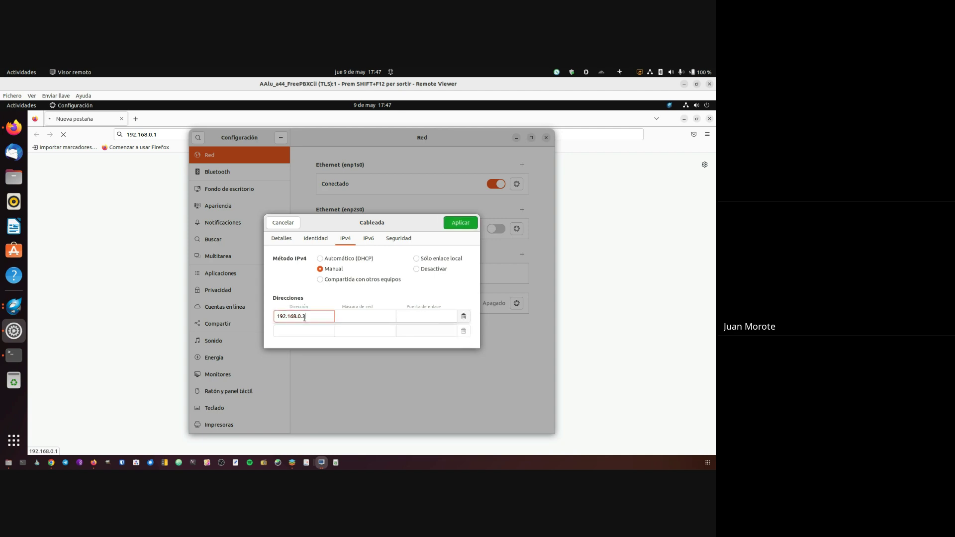
pyautogui.click(351, 315)
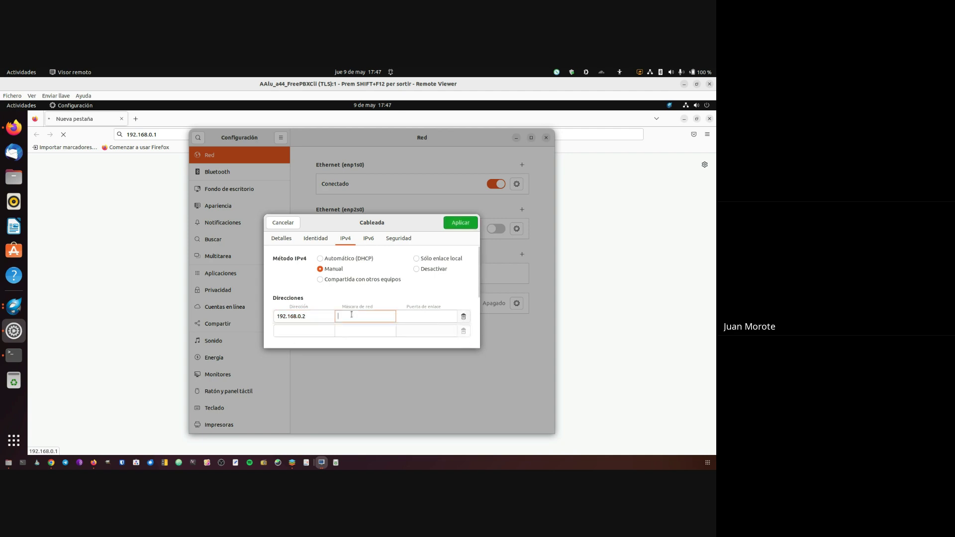
pyautogui.write('255.255.25')
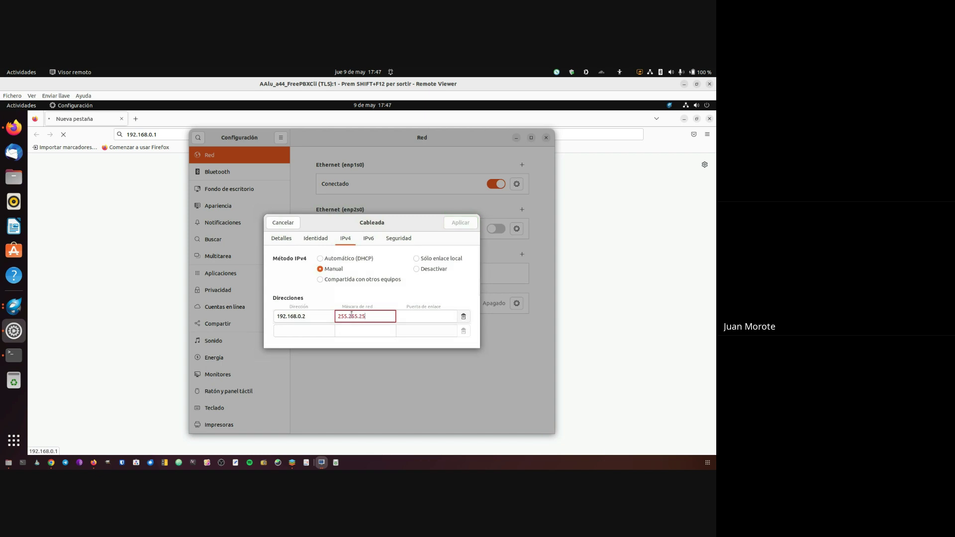
pyautogui.write('5.0')
pyautogui.click(457, 226)
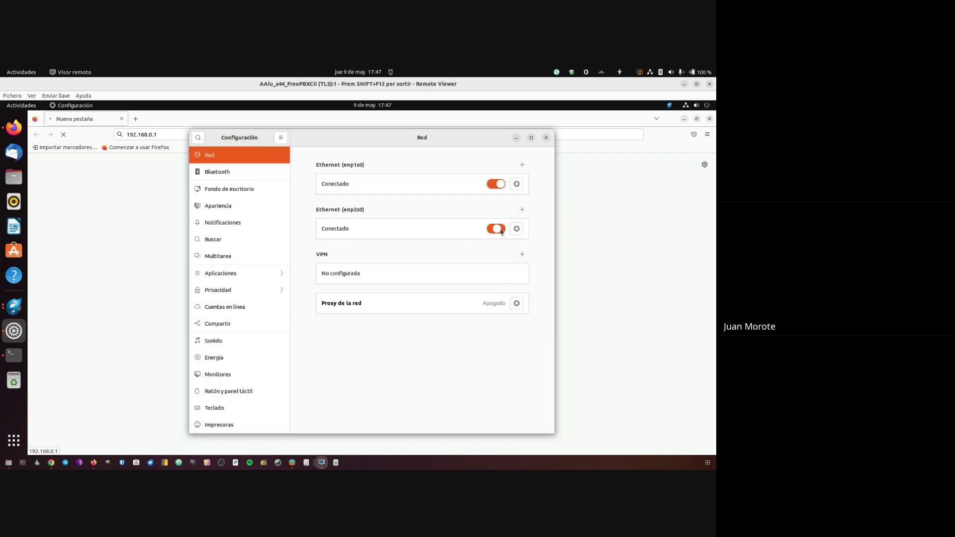
pyautogui.click(496, 229)
pyautogui.click(496, 229)
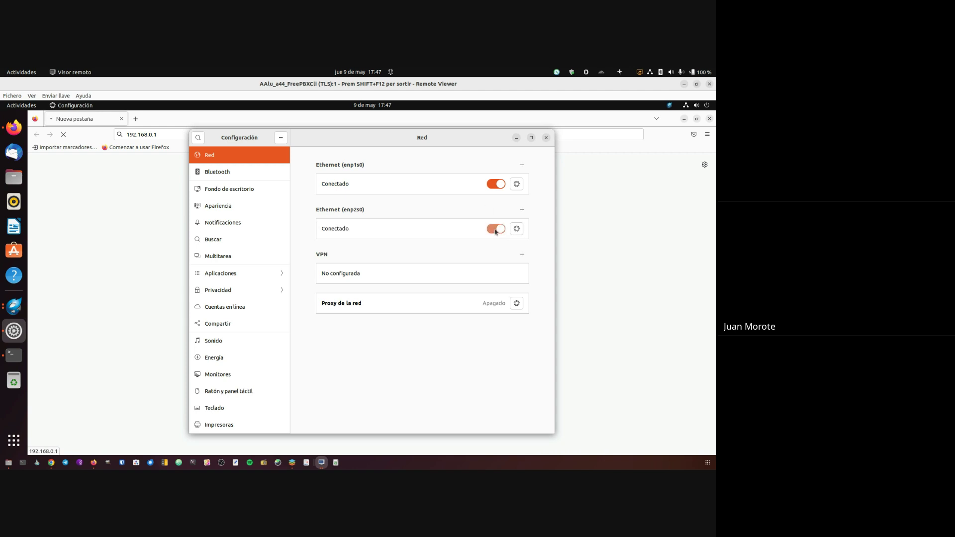
pyautogui.click(516, 137)
# Reload 192.168.0.1, log into FreePBX Administration with the admin credentials, and decline saving them
pyautogui.click(190, 132)
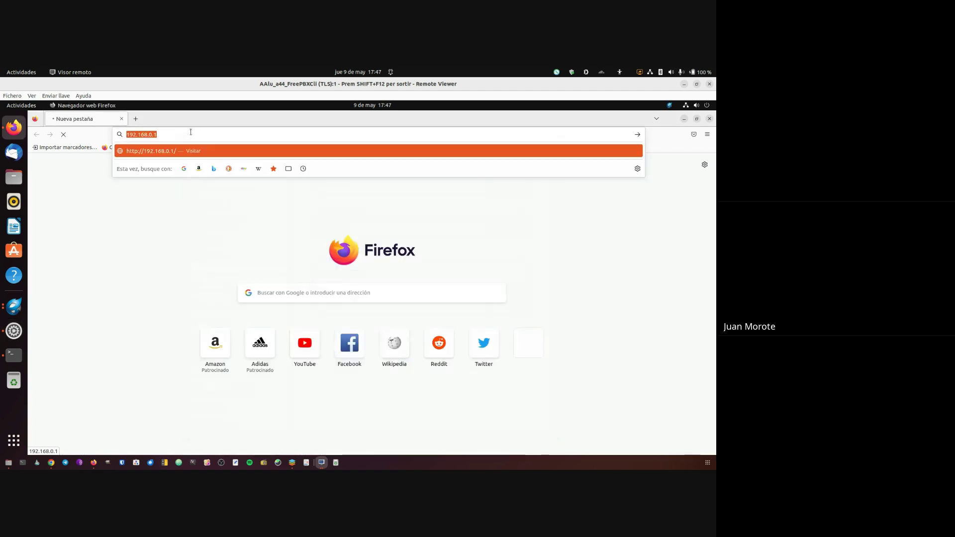
pyautogui.press('Return')
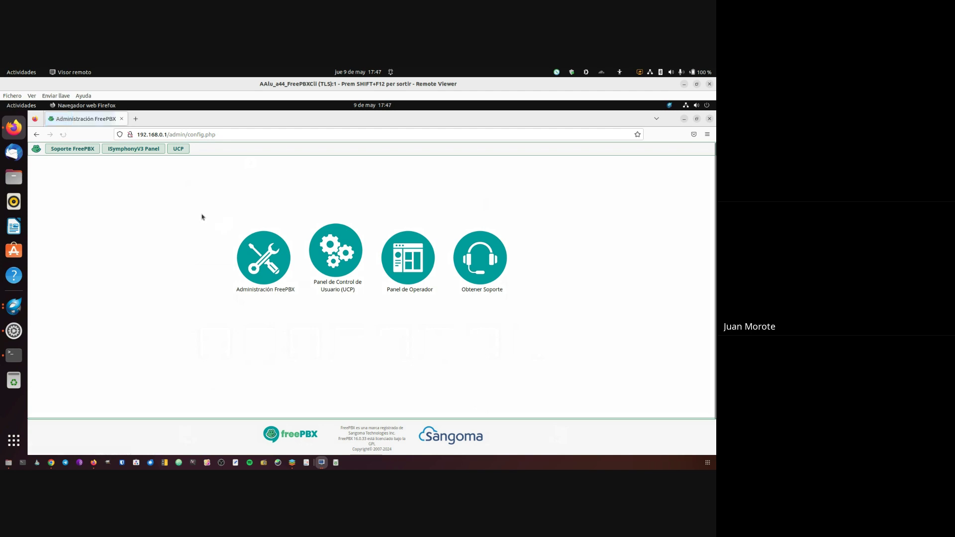
pyautogui.click(264, 274)
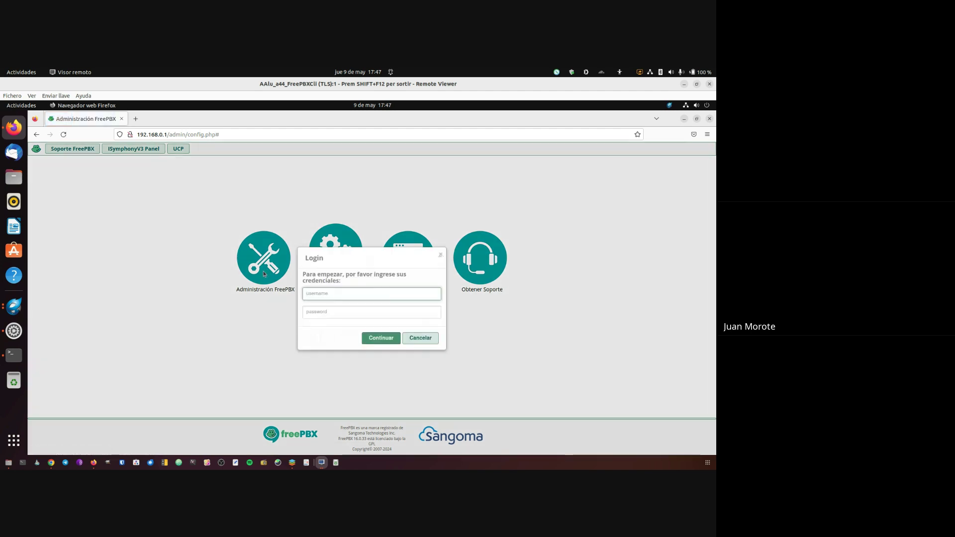
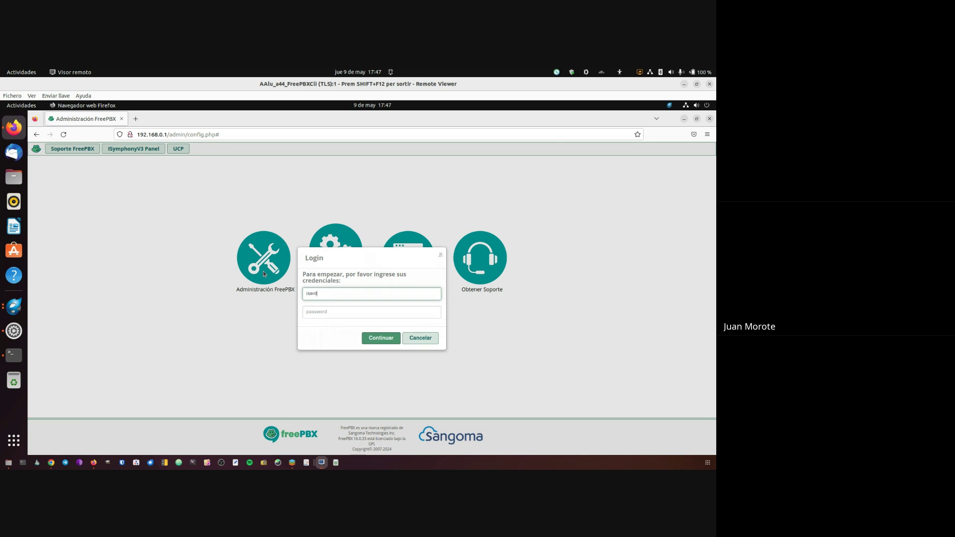
pyautogui.press('Tab')
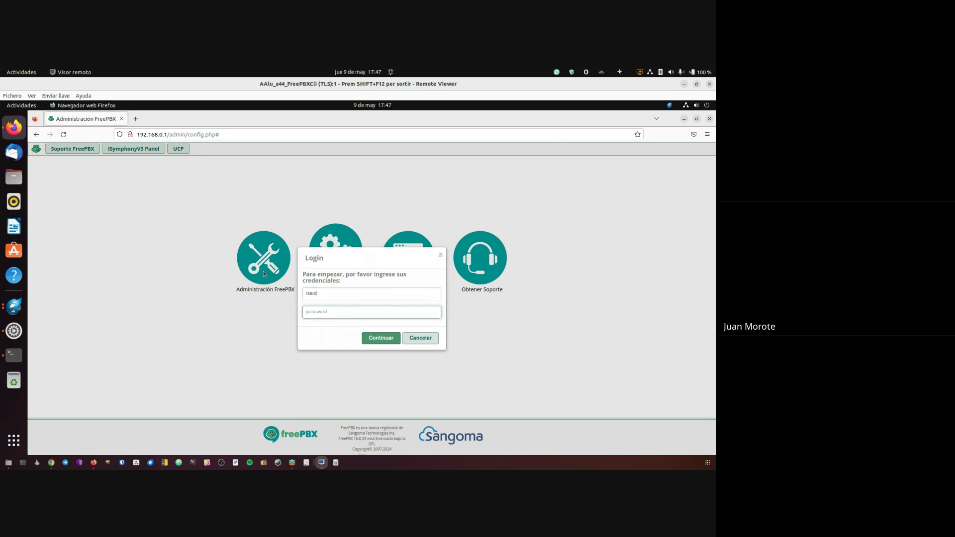
pyautogui.press('Return')
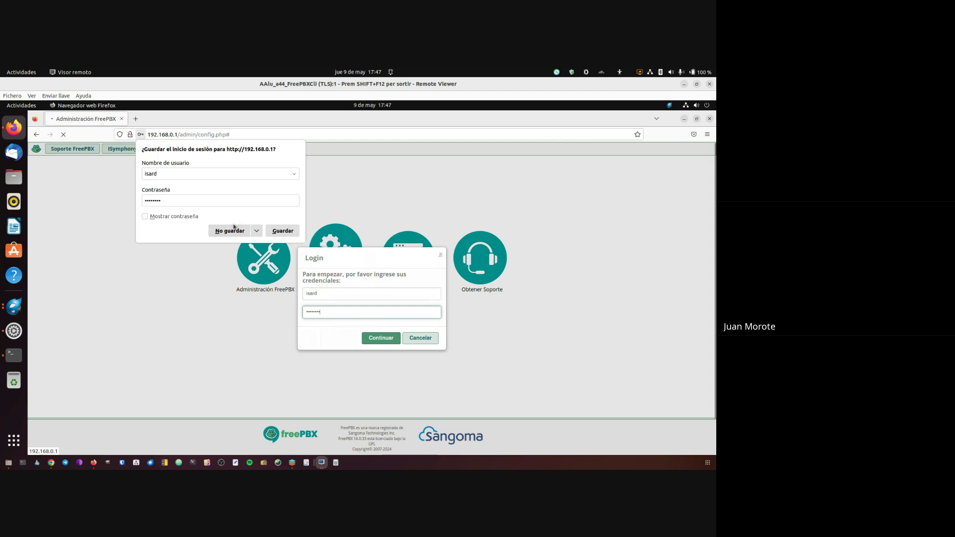
pyautogui.click(232, 231)
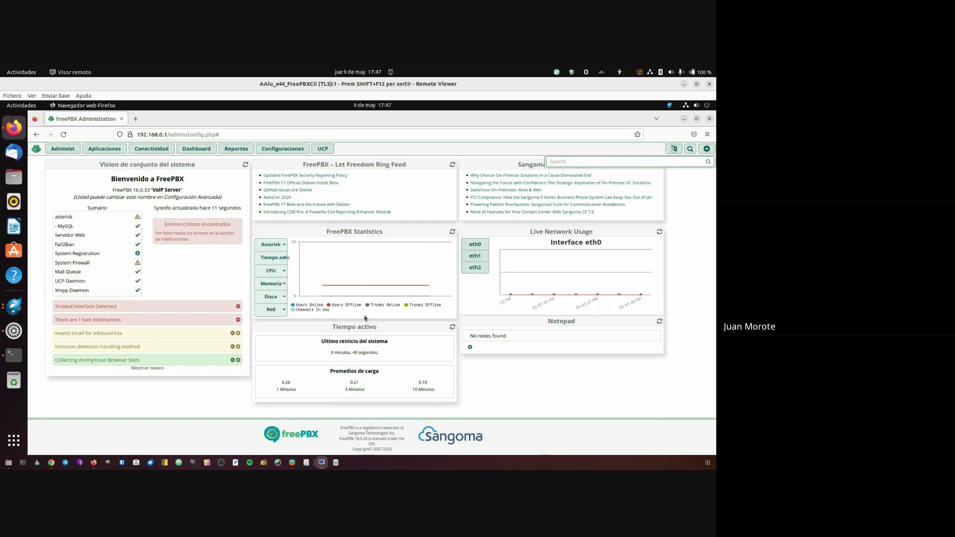
# Open Conectividad > Firewall and view the Interfaces zones for eth0, eth1 and eth2
pyautogui.click(161, 151)
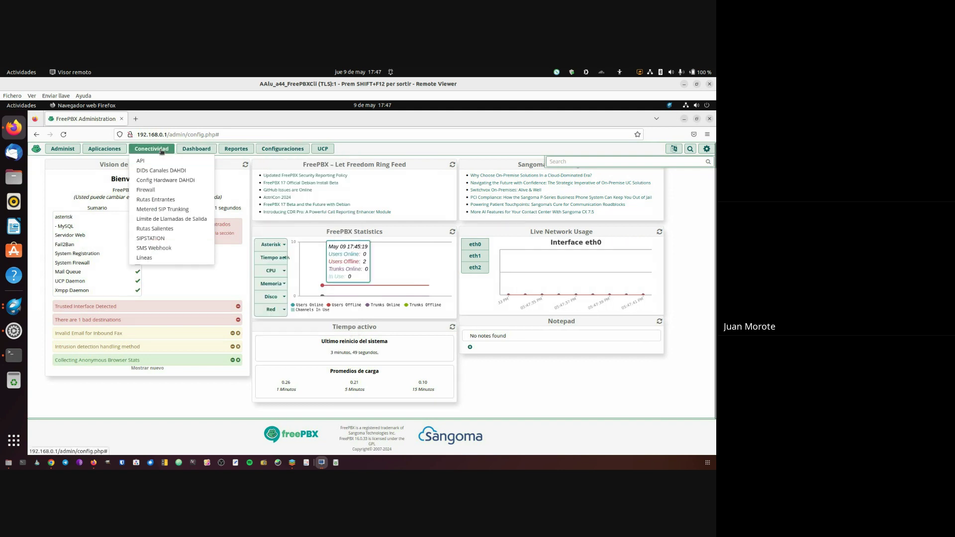
pyautogui.click(146, 191)
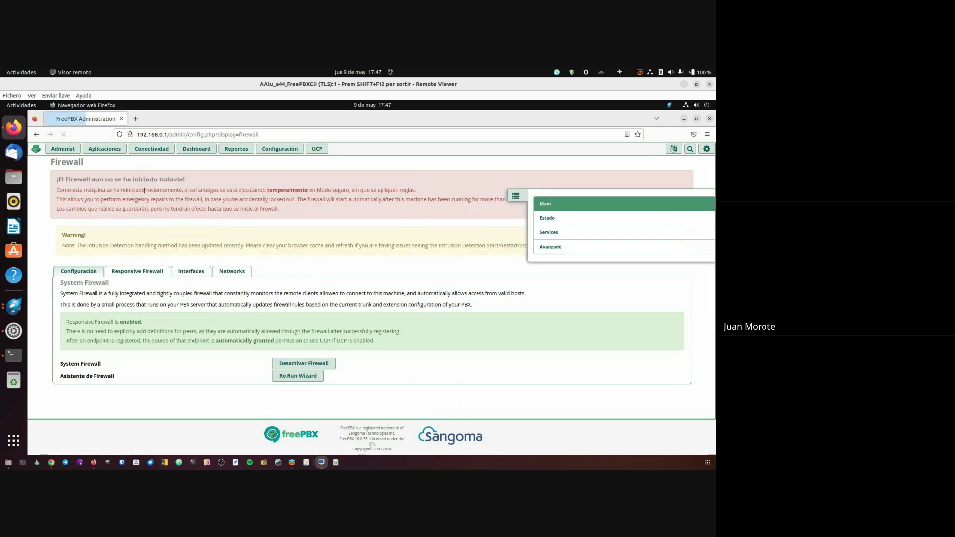
pyautogui.click(191, 272)
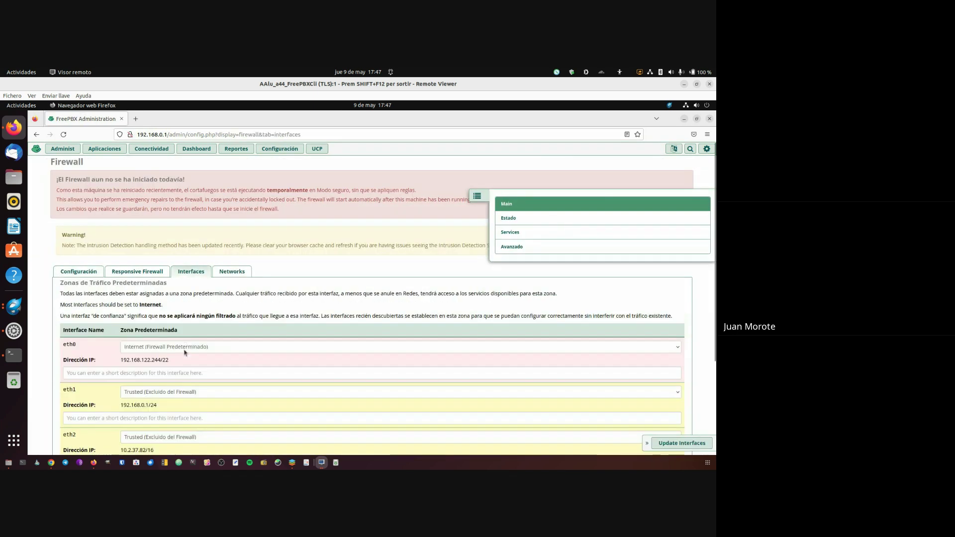
pyautogui.scroll(-5, 187, 364)
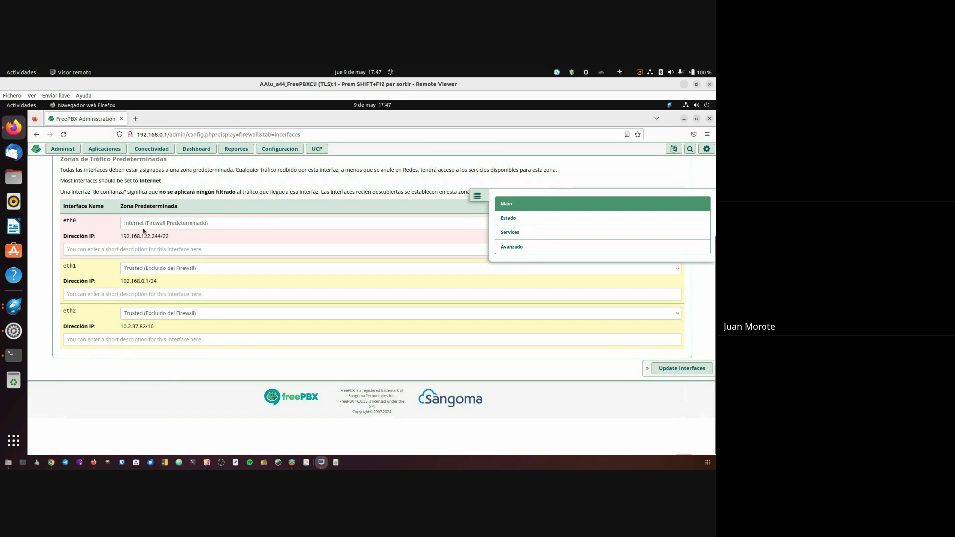
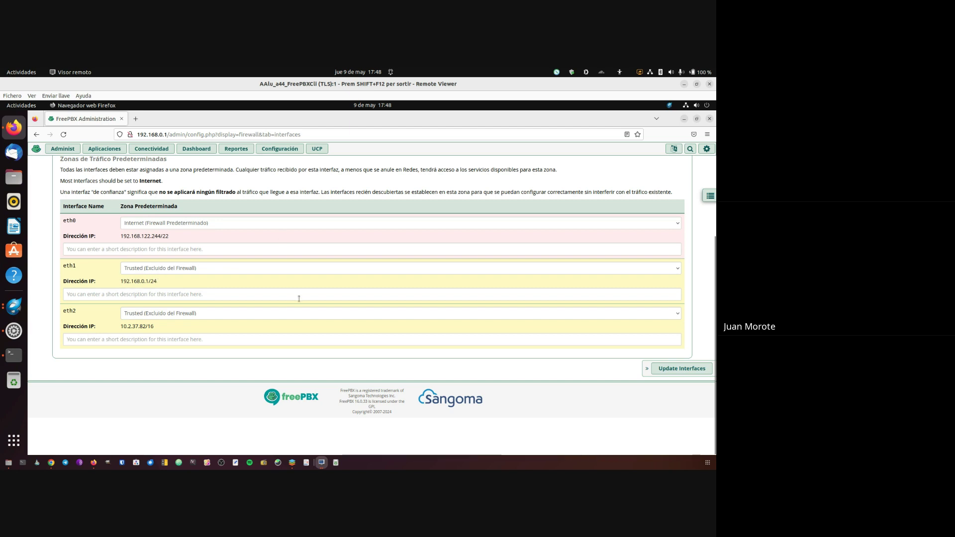
# Go to the Extensiones page via Aplicaciones to list extensions 100 and 200
pyautogui.scroll(3, 351, 333)
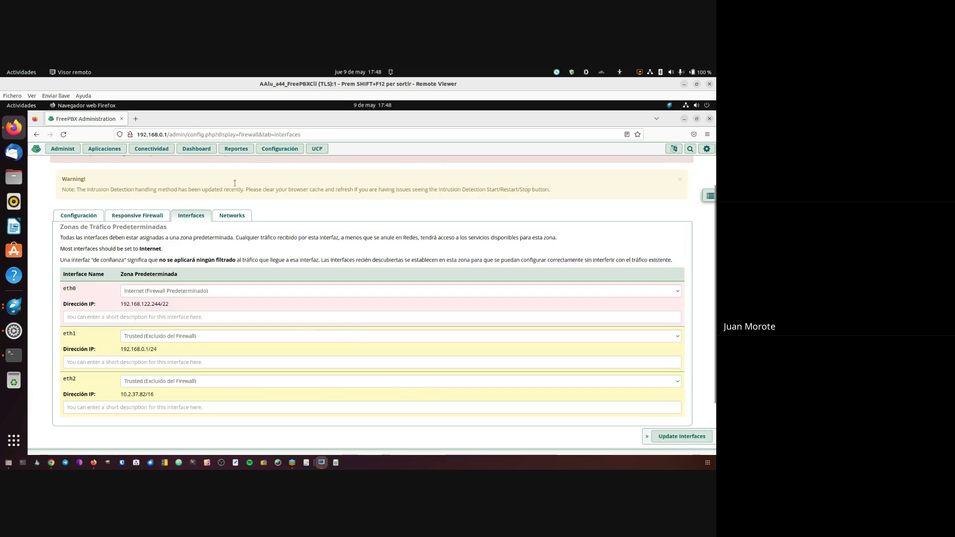
pyautogui.click(119, 151)
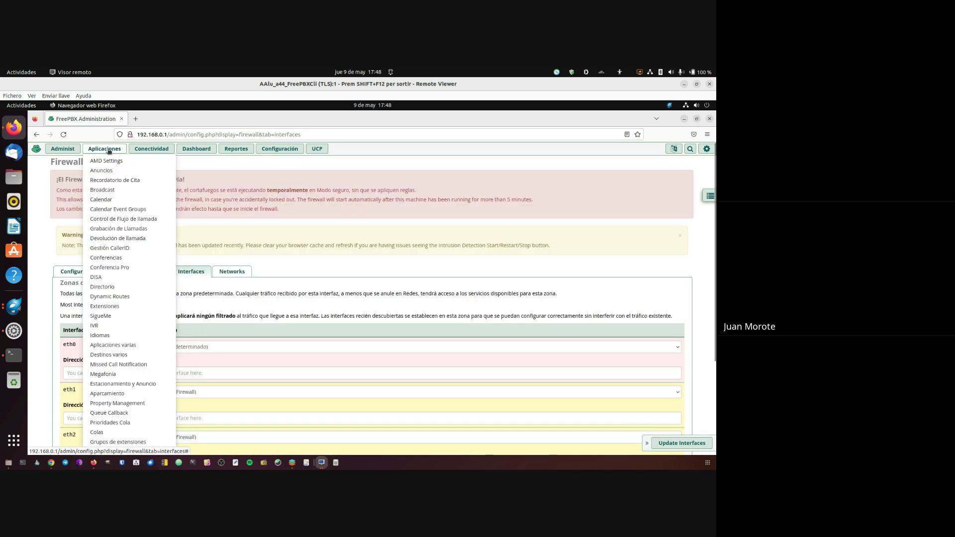
pyautogui.click(110, 307)
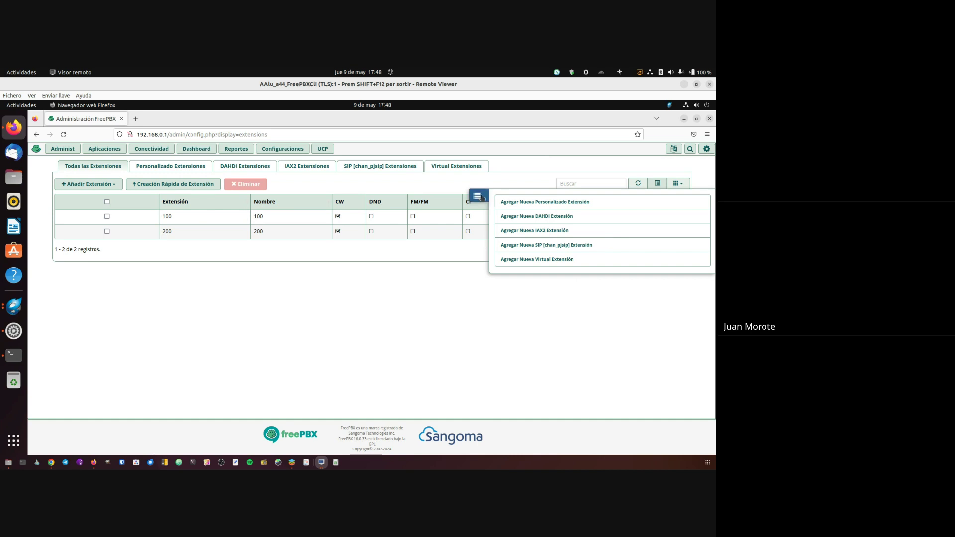
pyautogui.click(107, 182)
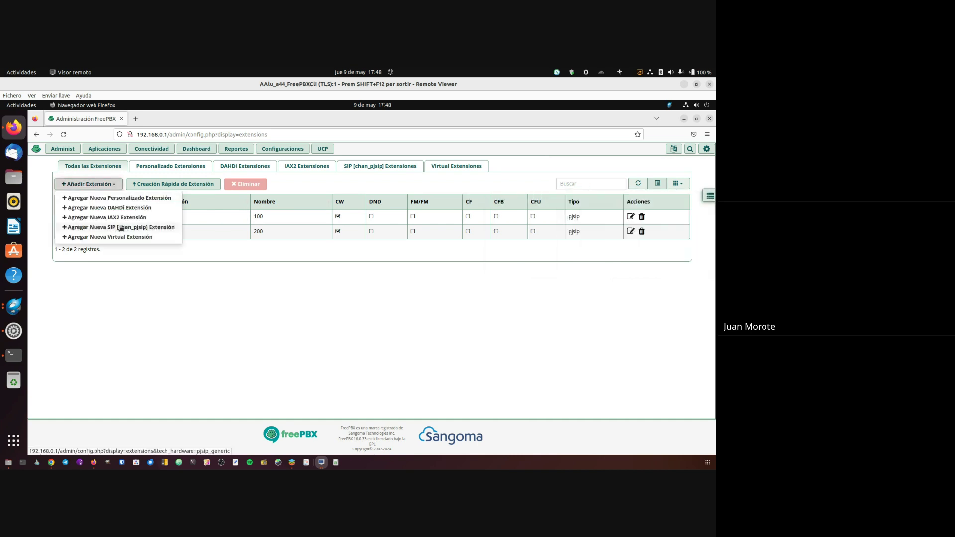
pyautogui.click(211, 278)
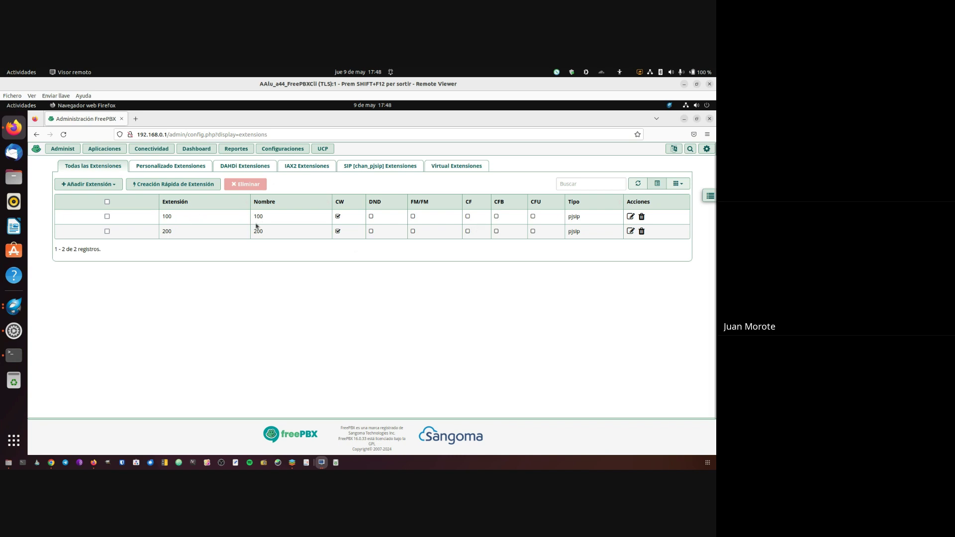
# Start adding an existing SIP account in Blink with a blank display name, then switch to Firefox's IsardVDI desktops
pyautogui.click(12, 309)
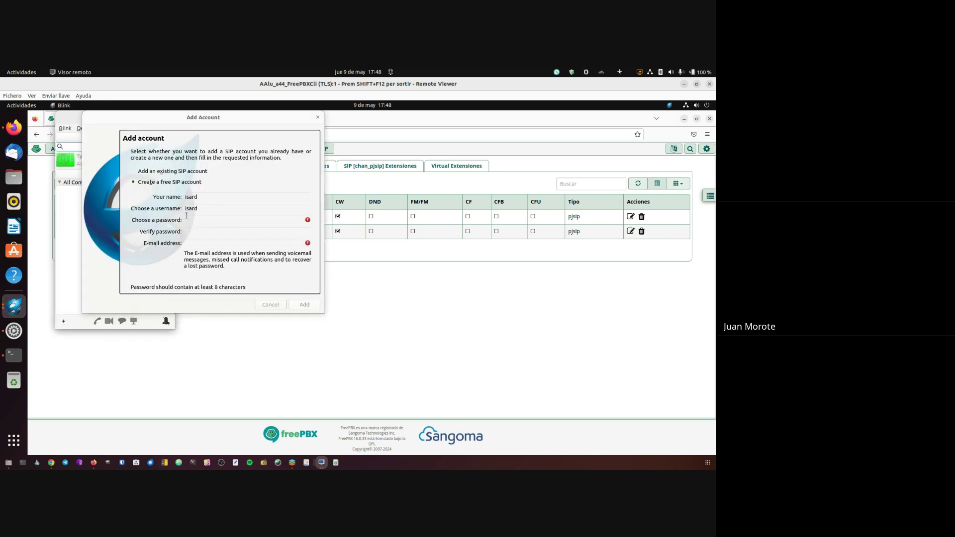
pyautogui.click(151, 173)
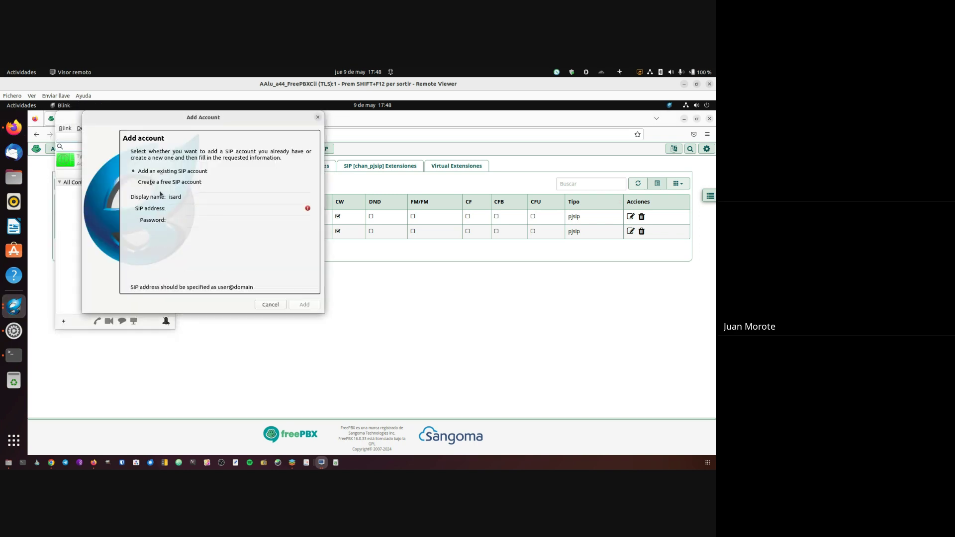
pyautogui.click(187, 196)
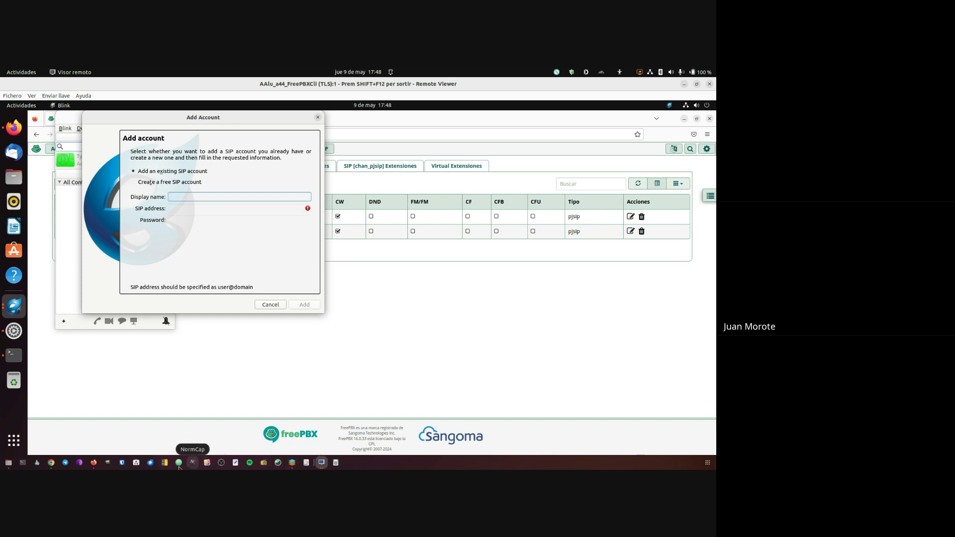
pyautogui.click(93, 463)
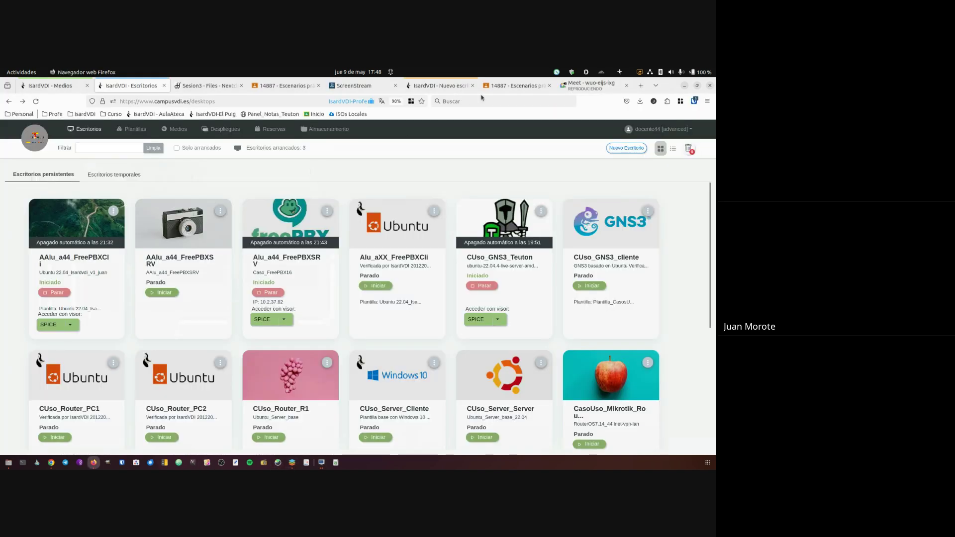
# Review Zoiper's ext100 SIP account settings (username 100) on the phone mirror, then return to Blink's Add Account dialog
pyautogui.click(370, 87)
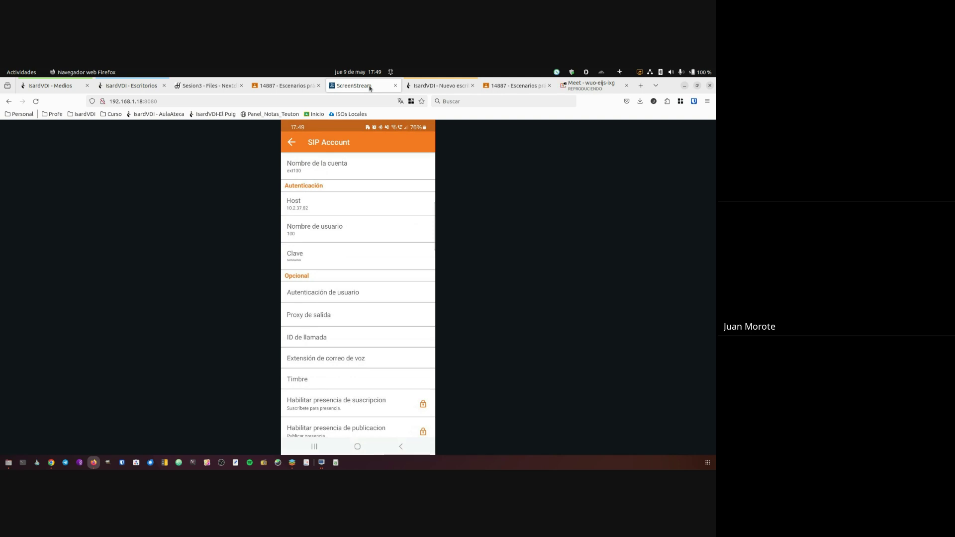
pyautogui.moveTo(281, 205)
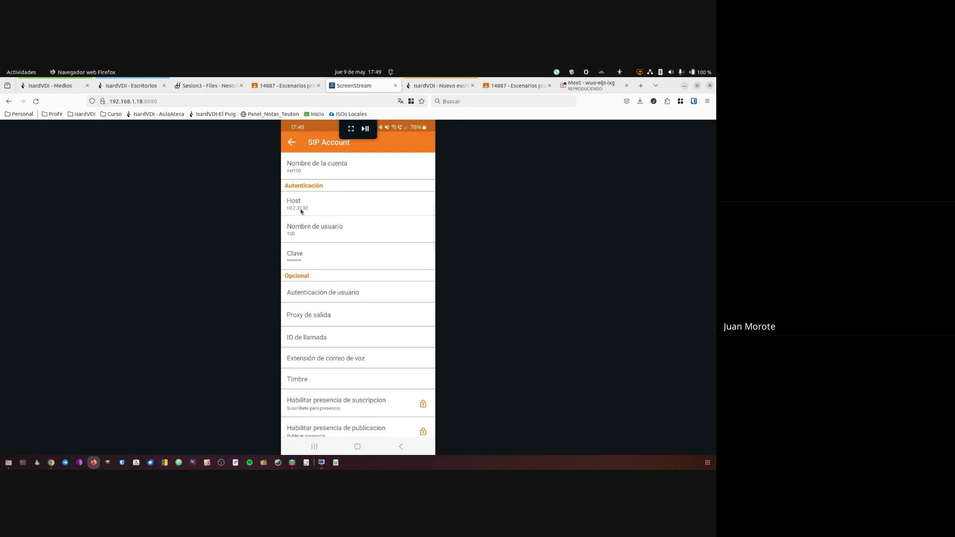
pyautogui.click(289, 137)
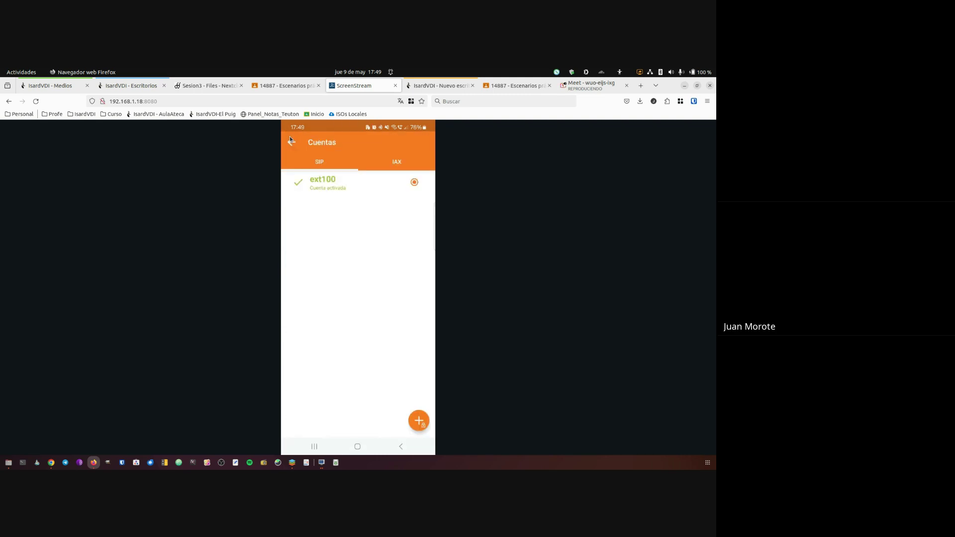
pyautogui.click(330, 183)
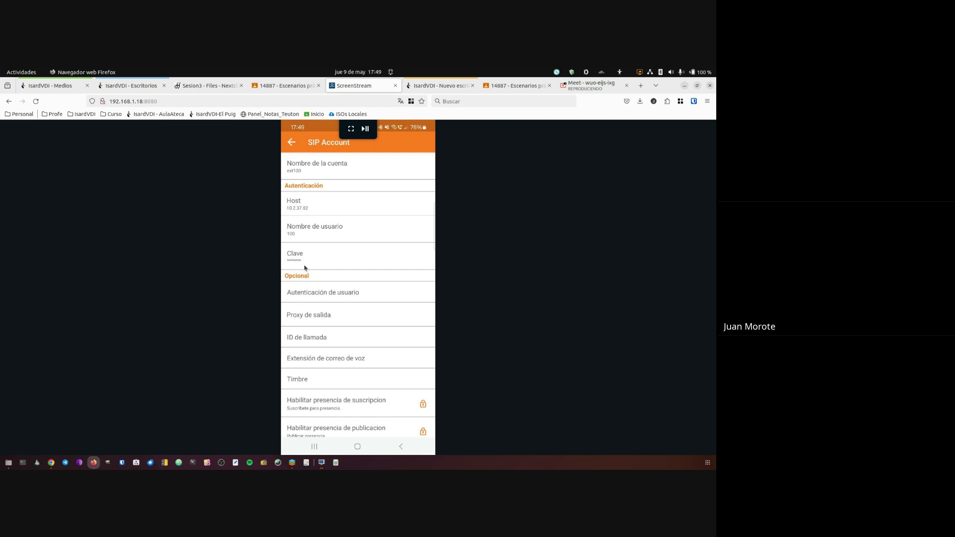
pyautogui.click(301, 144)
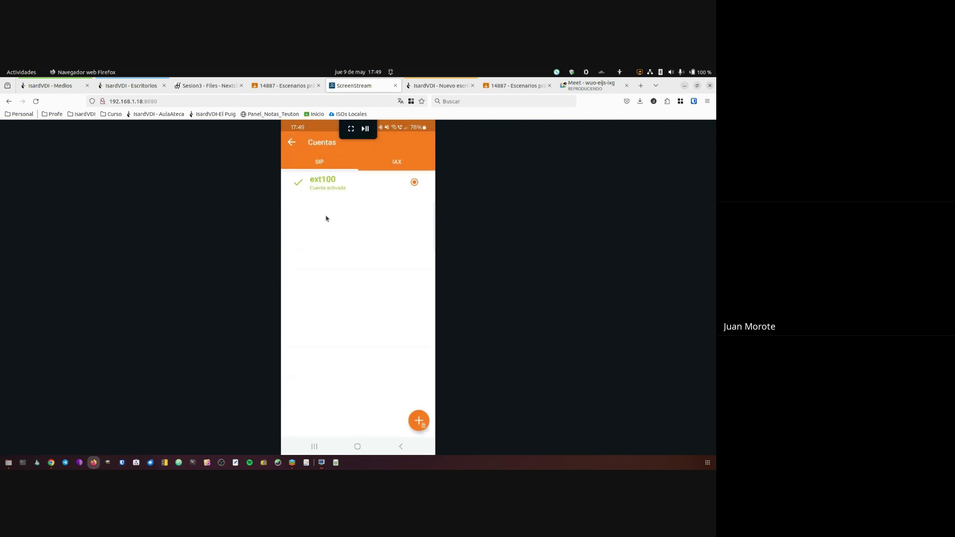
pyautogui.click(297, 147)
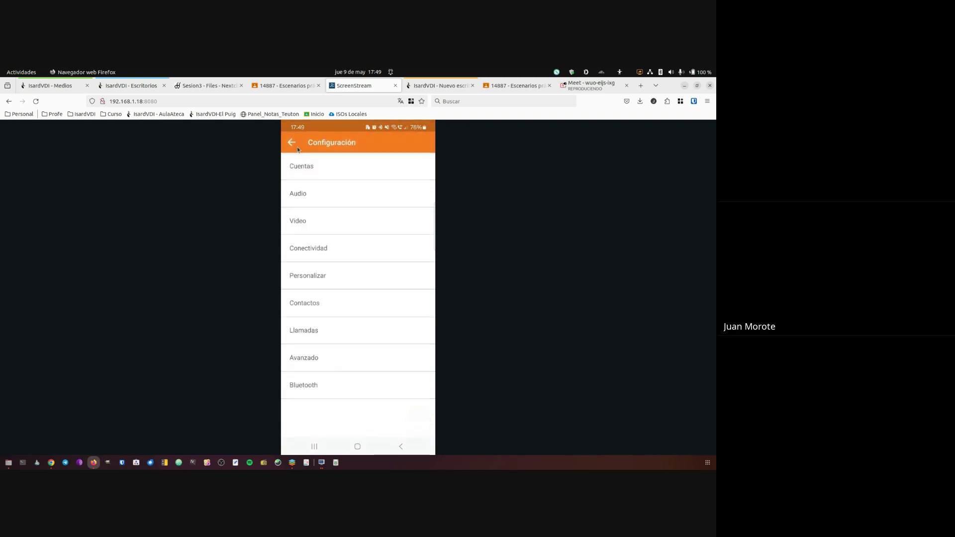
pyautogui.click(322, 463)
pyautogui.click(278, 423)
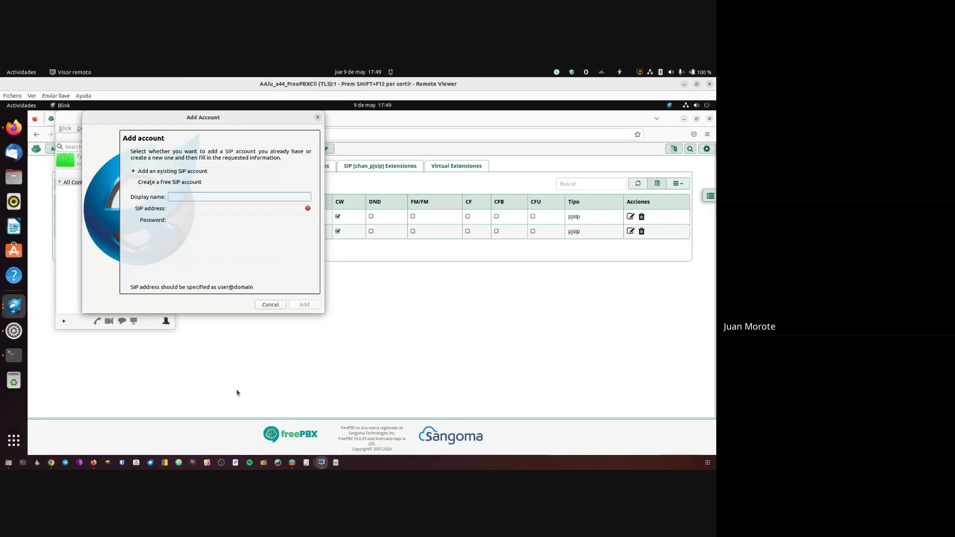
# Check the FreePBX dashboard showing one user online and one offline, then minimise Firefox
pyautogui.click(233, 309)
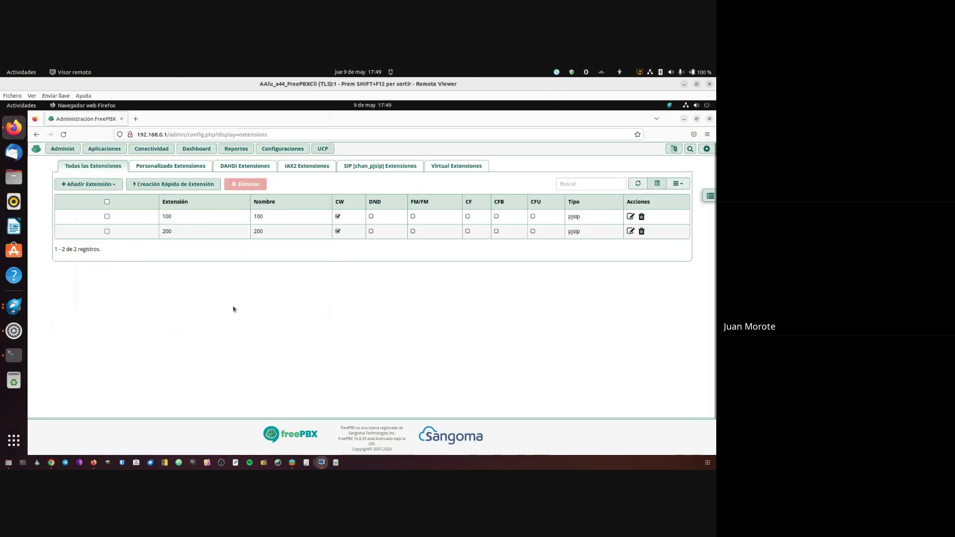
pyautogui.click(196, 149)
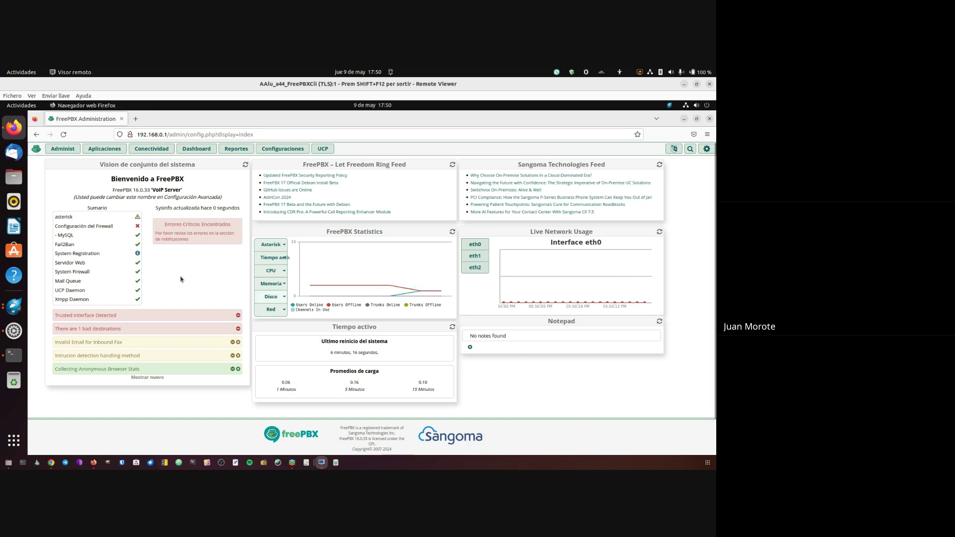
pyautogui.click(685, 120)
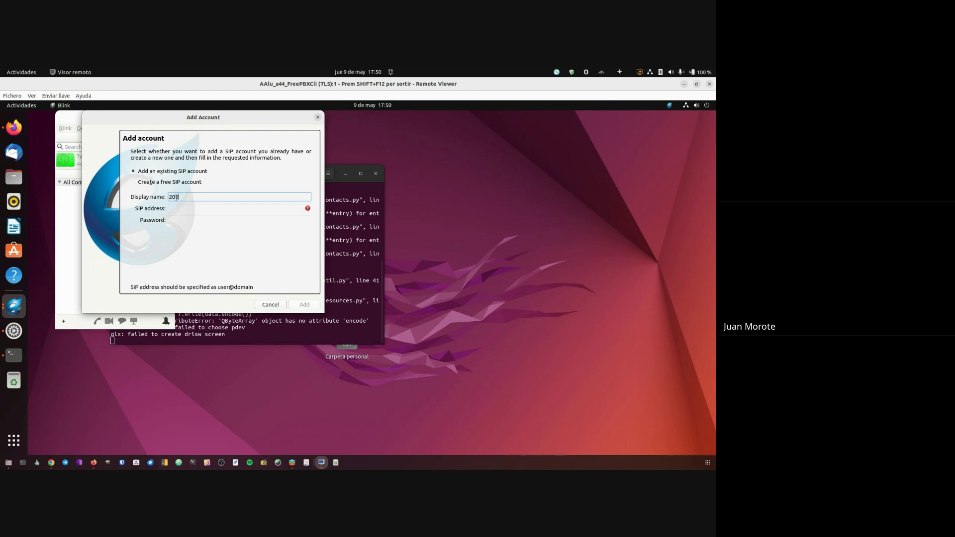
pyautogui.click(181, 208)
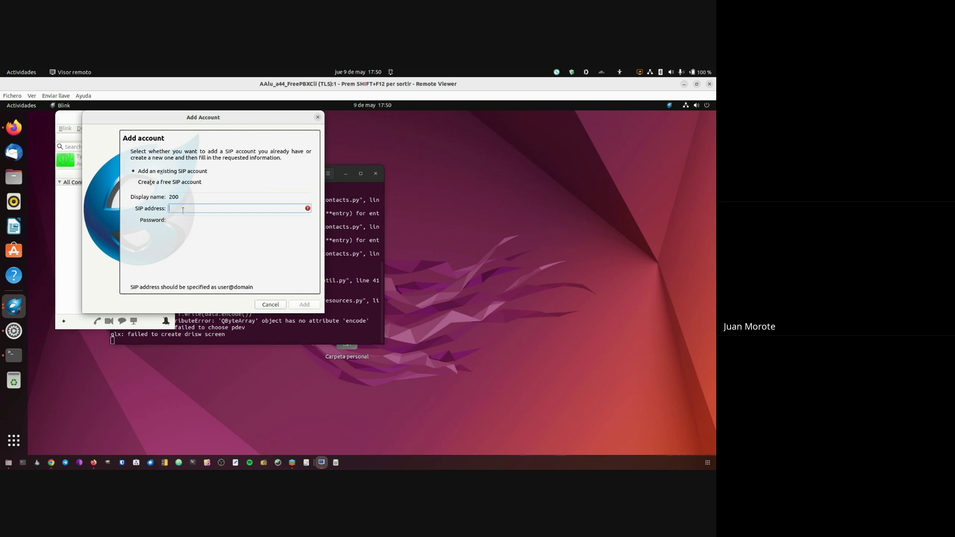
pyautogui.write('200@192.')
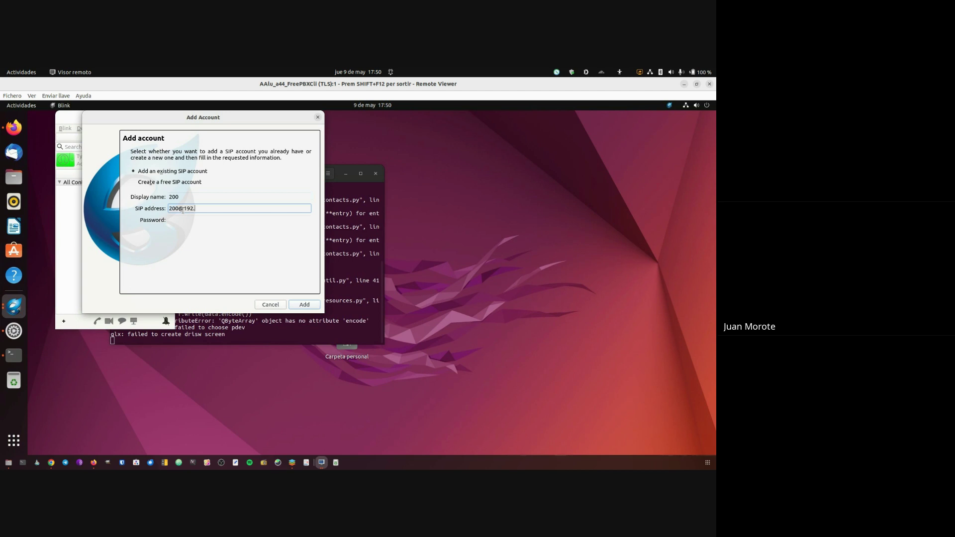
pyautogui.write('168.0.1')
pyautogui.press('Tab')
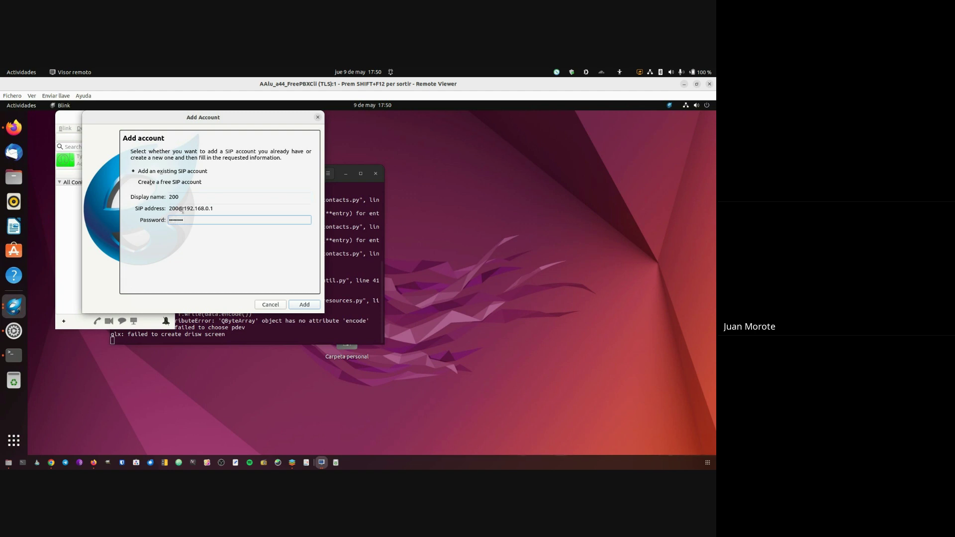
pyautogui.click(317, 309)
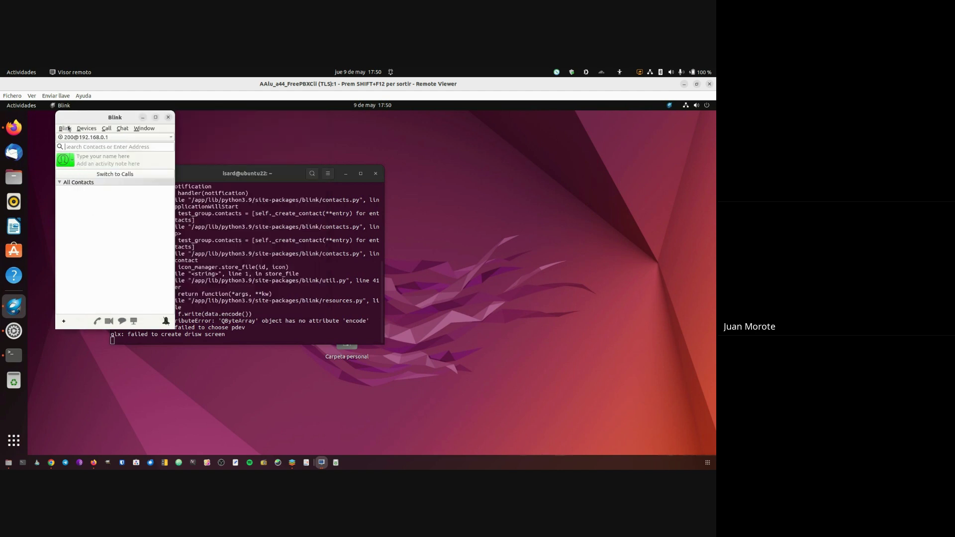
pyautogui.moveTo(77, 120); pyautogui.dragTo(230, 140)
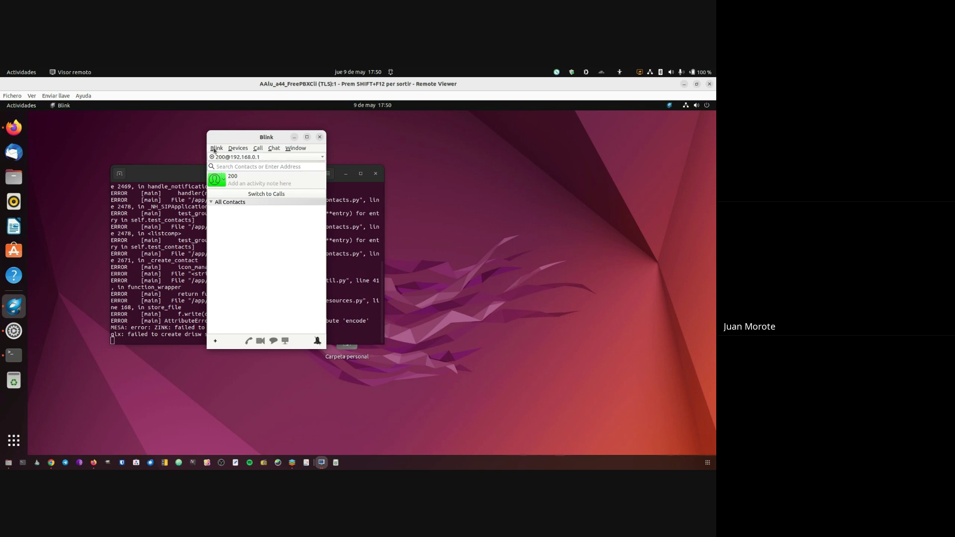
pyautogui.click(216, 148)
pyautogui.moveTo(236, 149)
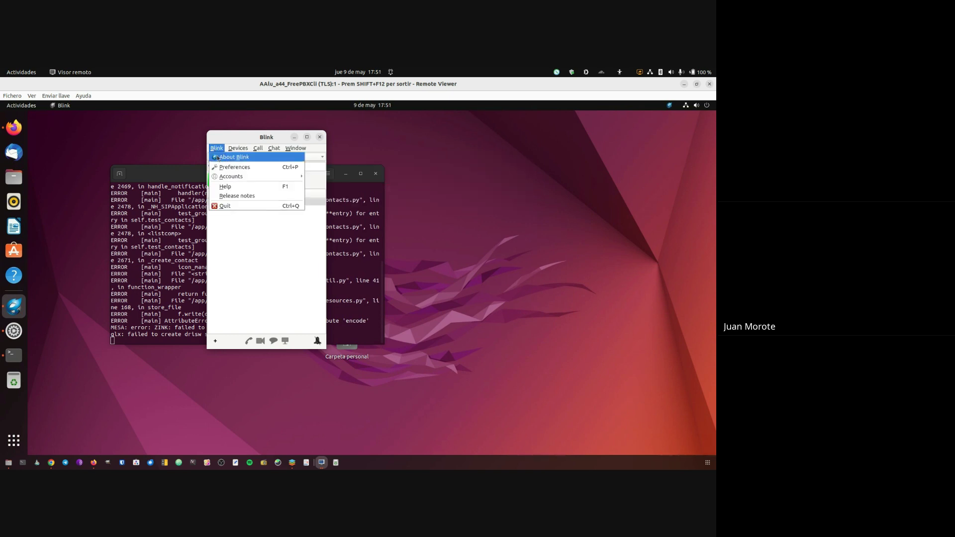
pyautogui.moveTo(225, 176)
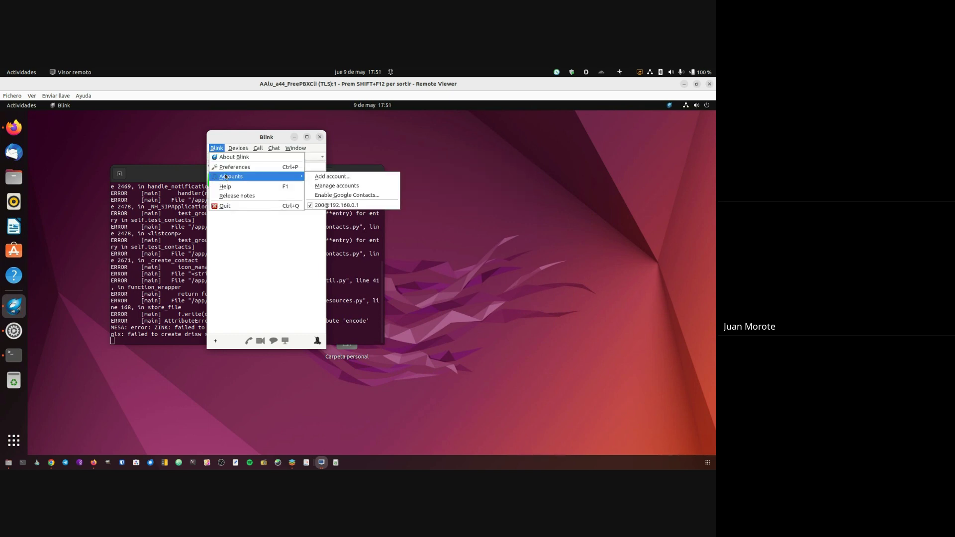
pyautogui.click(337, 186)
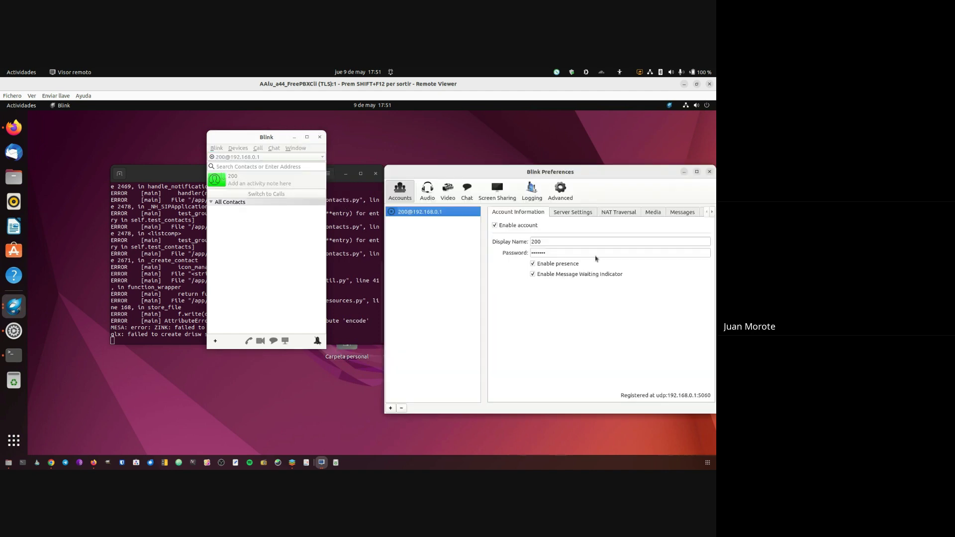
pyautogui.moveTo(565, 167); pyautogui.dragTo(333, 161)
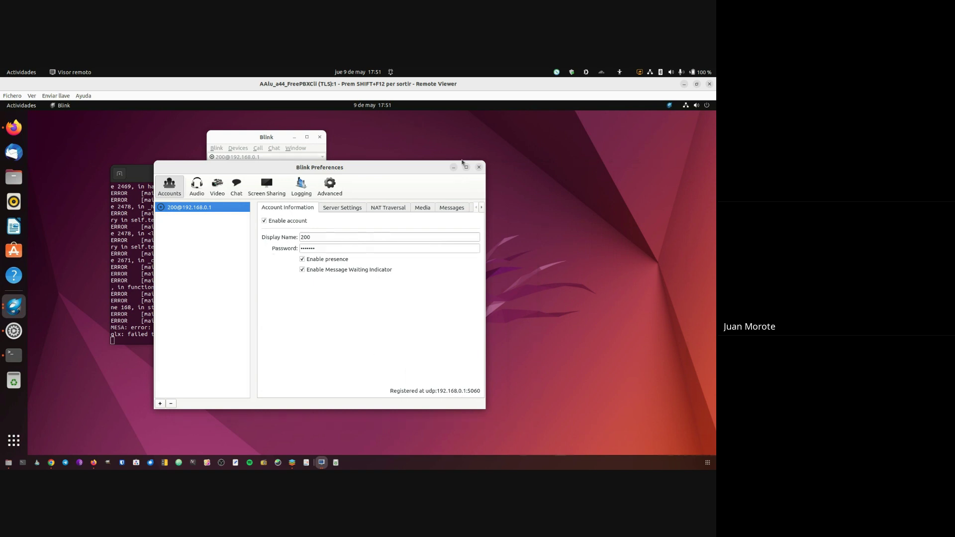
pyautogui.click(479, 168)
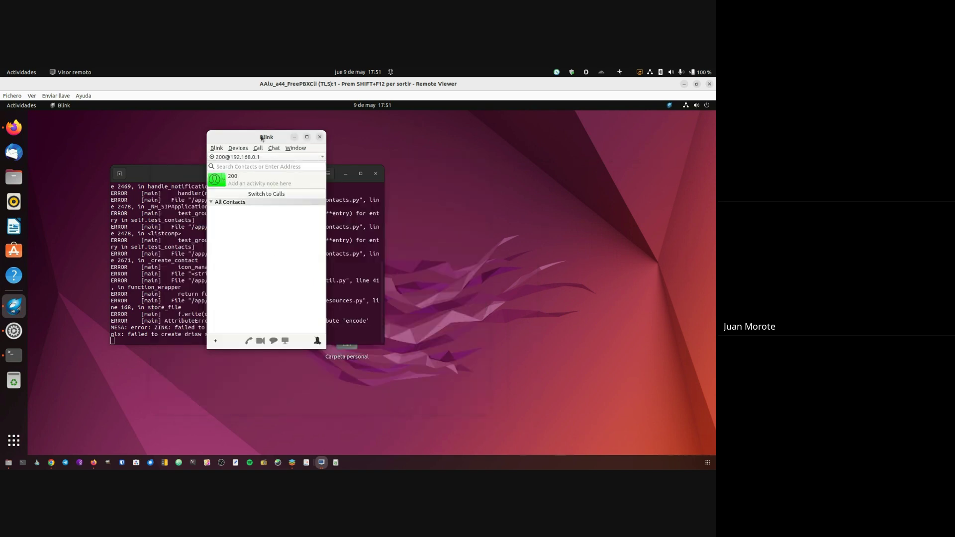
pyautogui.moveTo(261, 138); pyautogui.dragTo(88, 139)
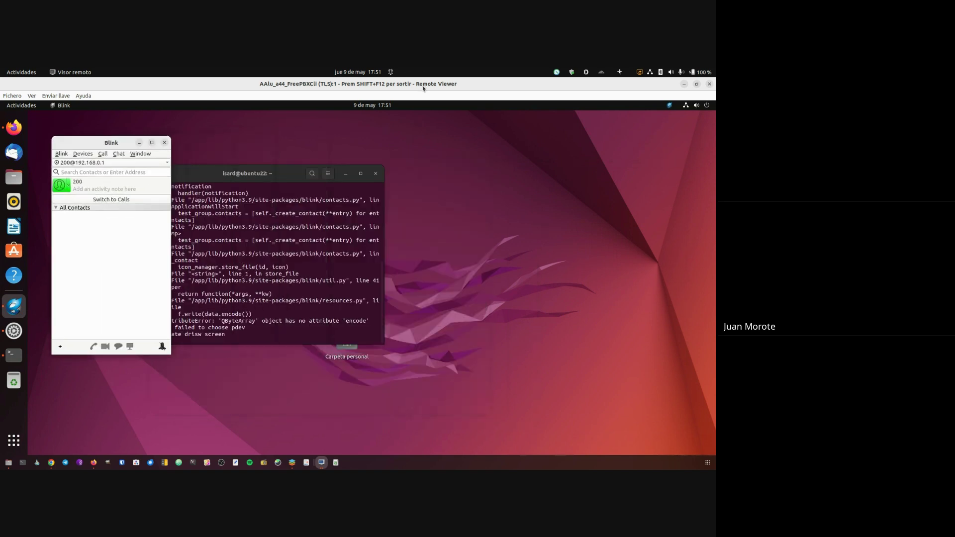
pyautogui.moveTo(426, 87); pyautogui.dragTo(1, 157)
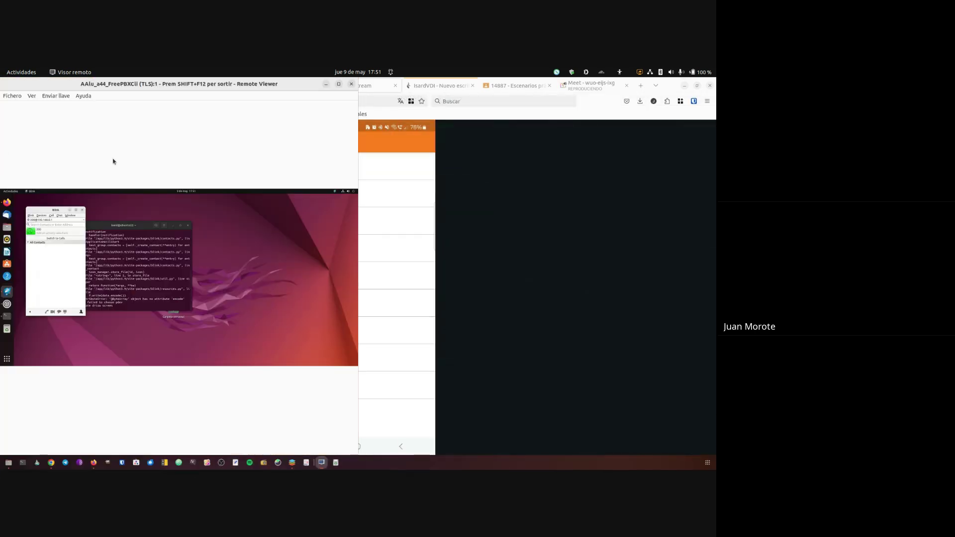
# Tile the Firefox phone mirror on the right half of the screen with Super+Right
pyautogui.click(363, 92)
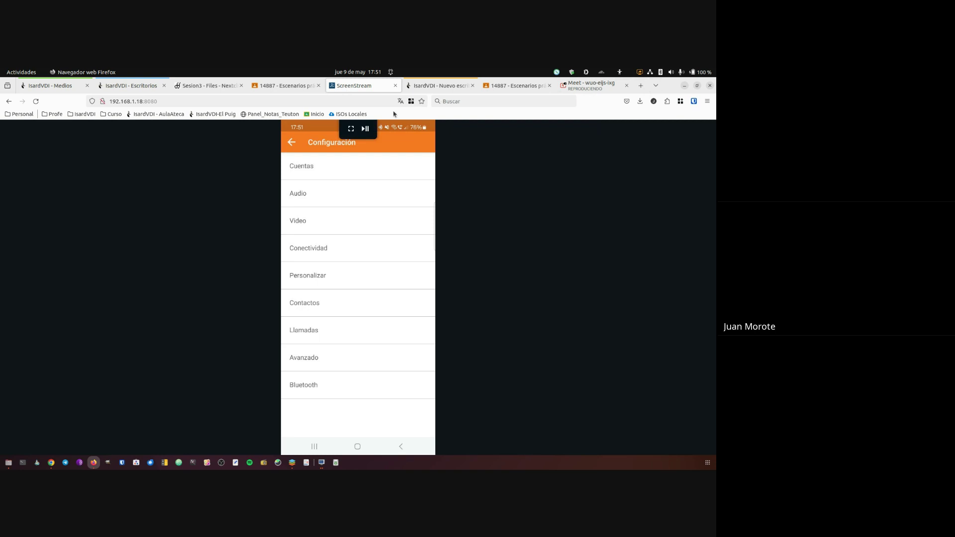
pyautogui.press('super+Right')
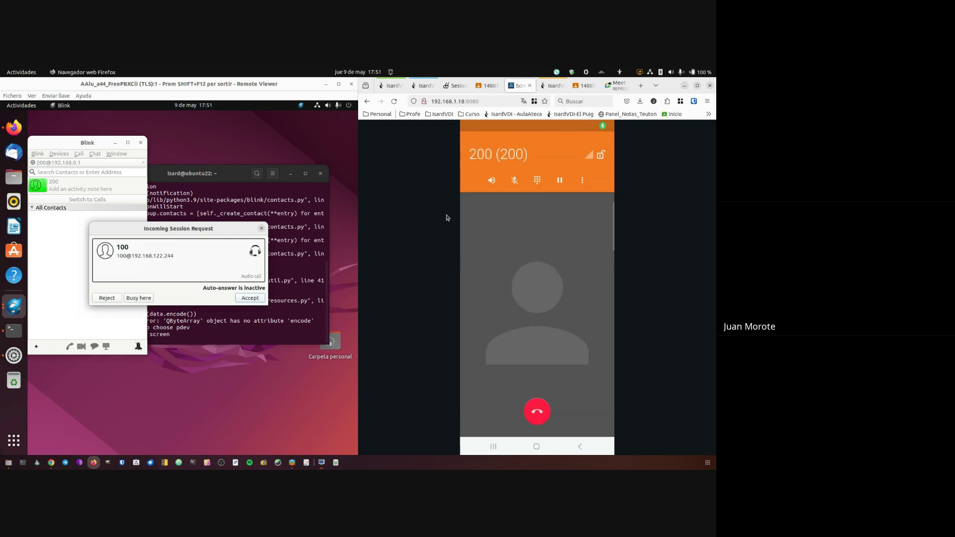
# Accept the incoming call from extension 100 in Blink and hang up after 12 seconds
pyautogui.moveTo(553, 215)
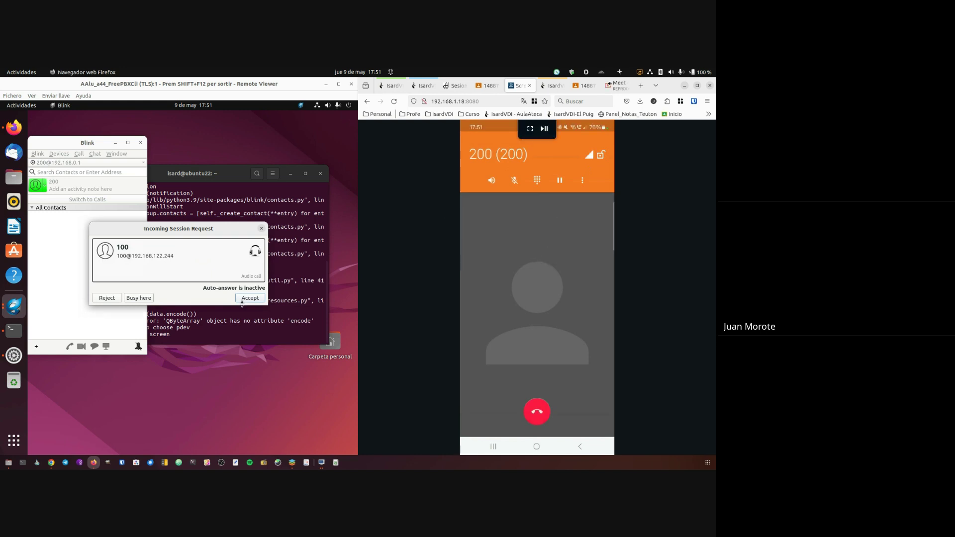
pyautogui.moveTo(167, 227)
pyautogui.mouseDown()
pyautogui.moveTo(148, 217)
pyautogui.moveTo(165, 217)
pyautogui.mouseUp()
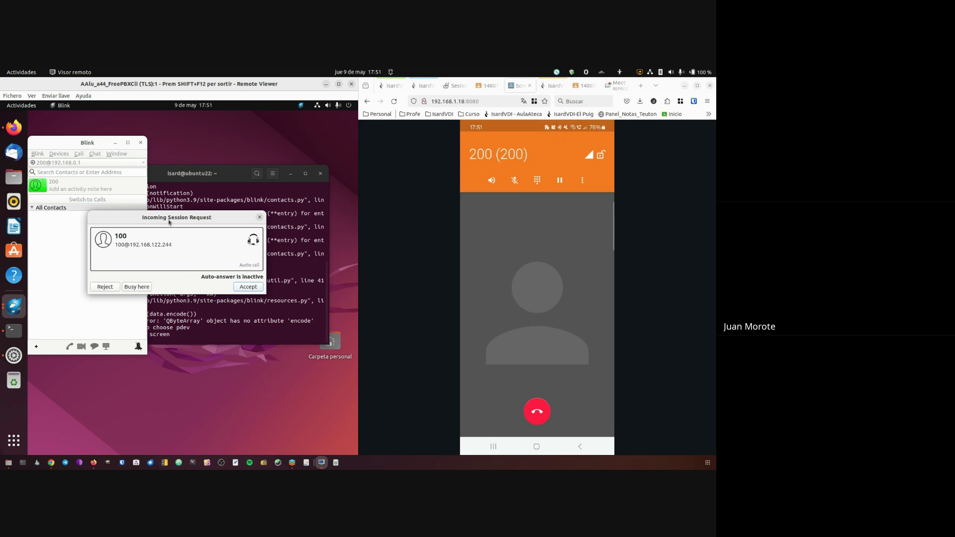
pyautogui.moveTo(169, 222); pyautogui.dragTo(114, 215)
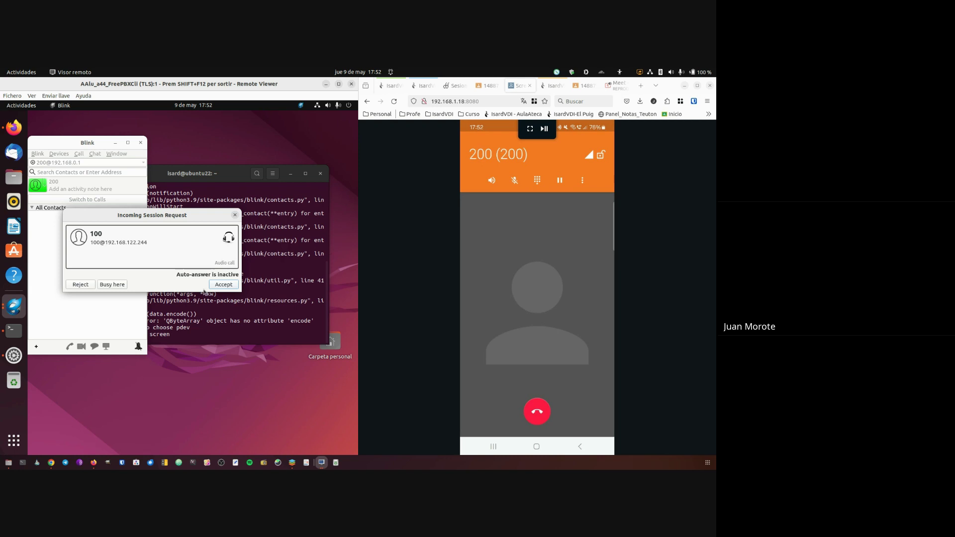
pyautogui.click(230, 285)
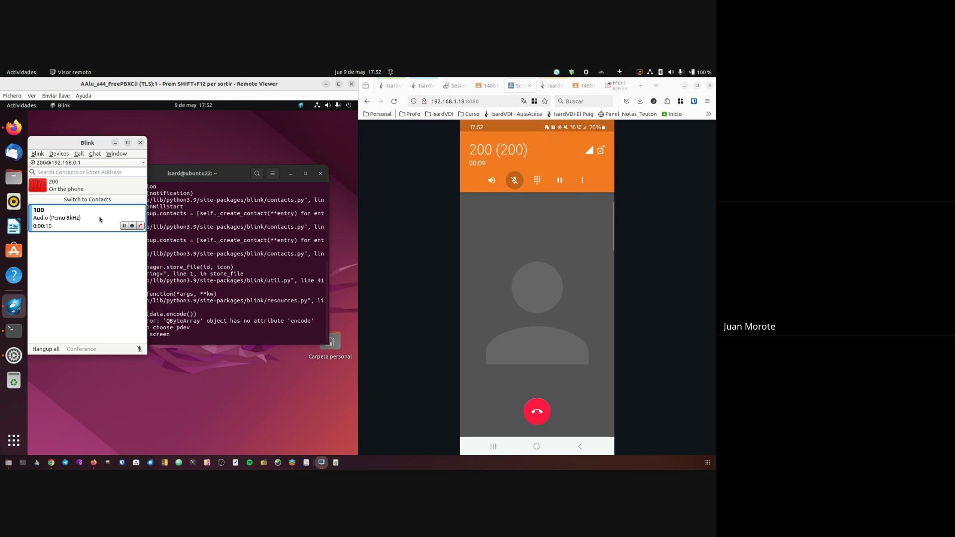
pyautogui.click(140, 226)
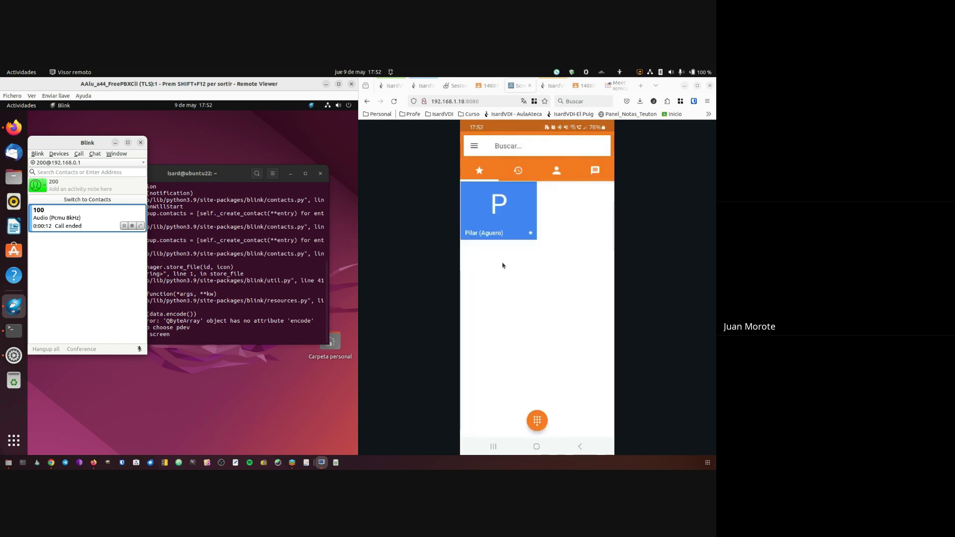
# Switch Blink back to Contacts and hold a second 9-second call with extension 100 via the phone mirror
pyautogui.click(43, 172)
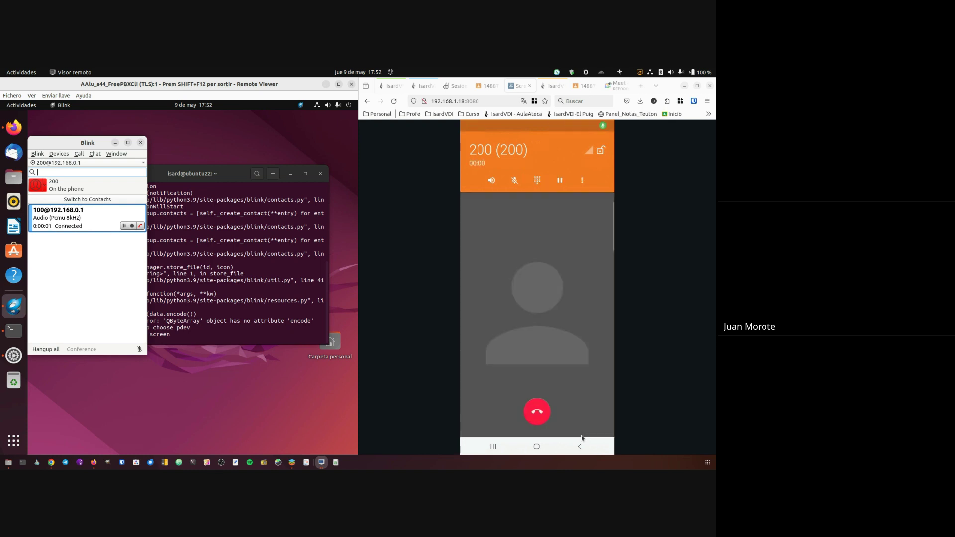
pyautogui.click(517, 182)
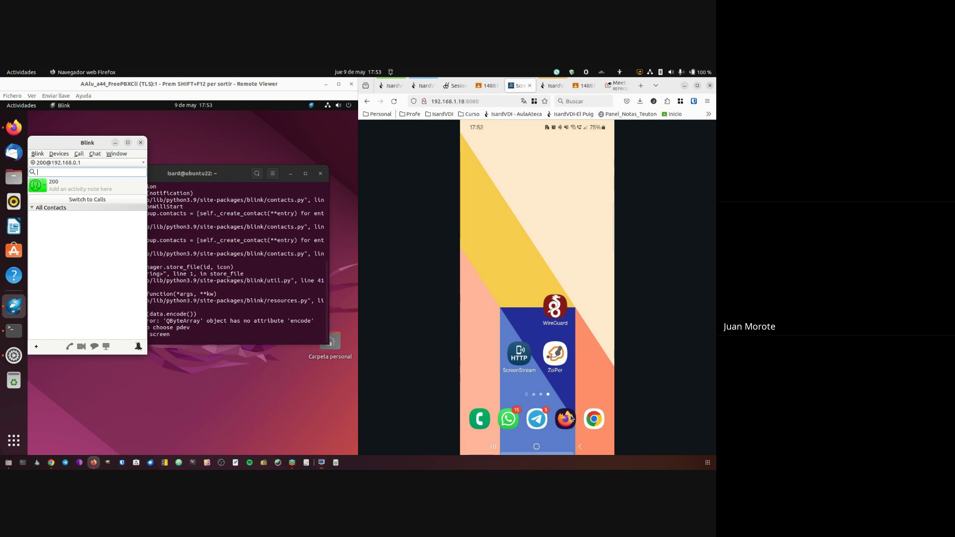
pyautogui.moveTo(640, 316)
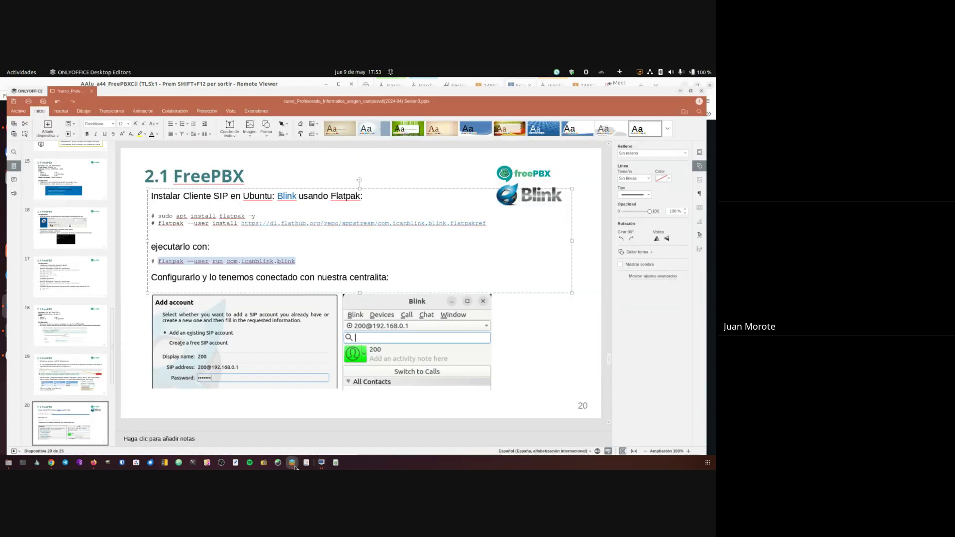
# Start the ONLYOFFICE slideshow at slide 20 and advance to slide 21 on WireGuard and Zoiper
pyautogui.click(292, 463)
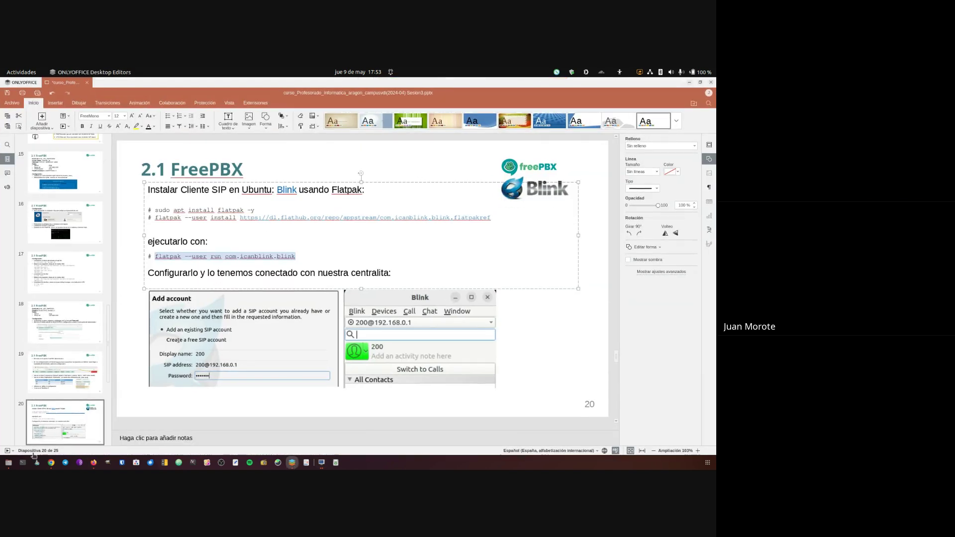
pyautogui.click(7, 451)
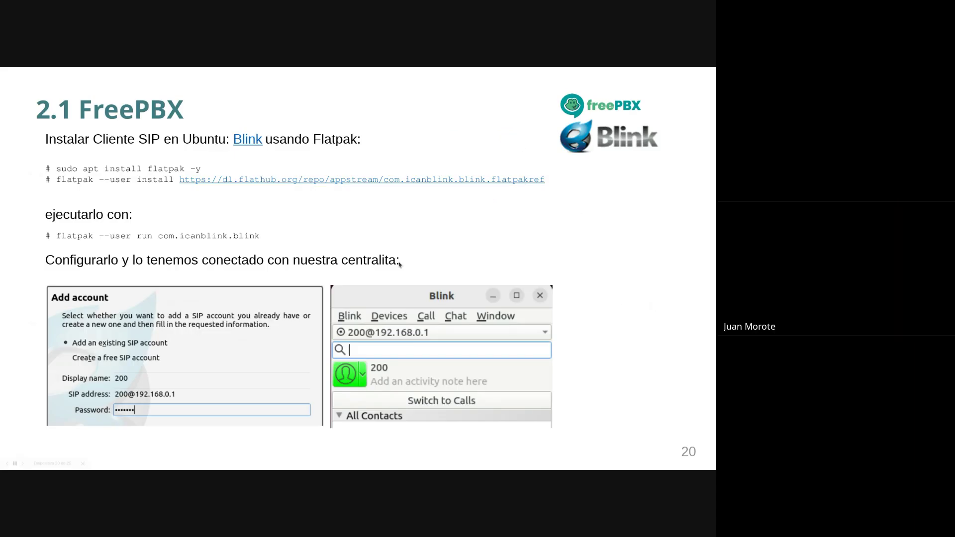
pyautogui.press('Right')
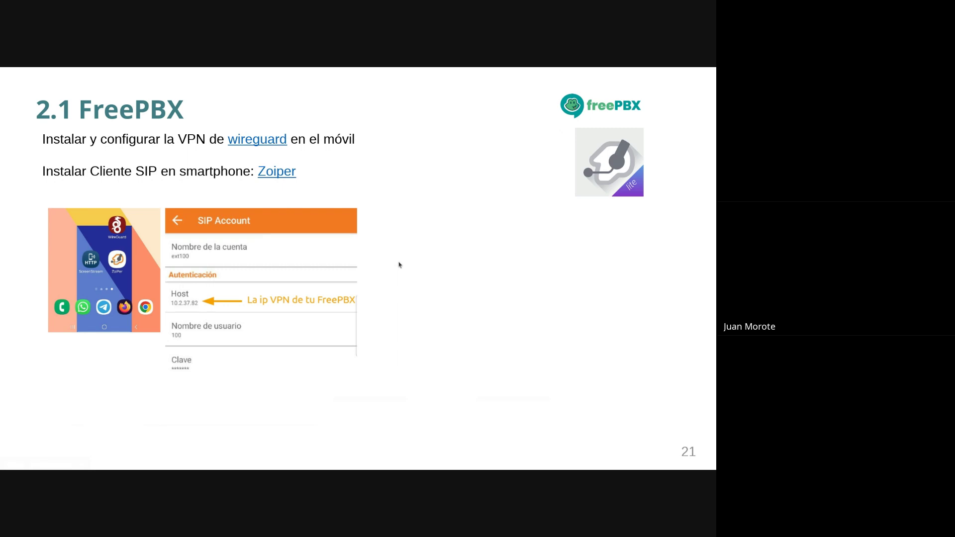